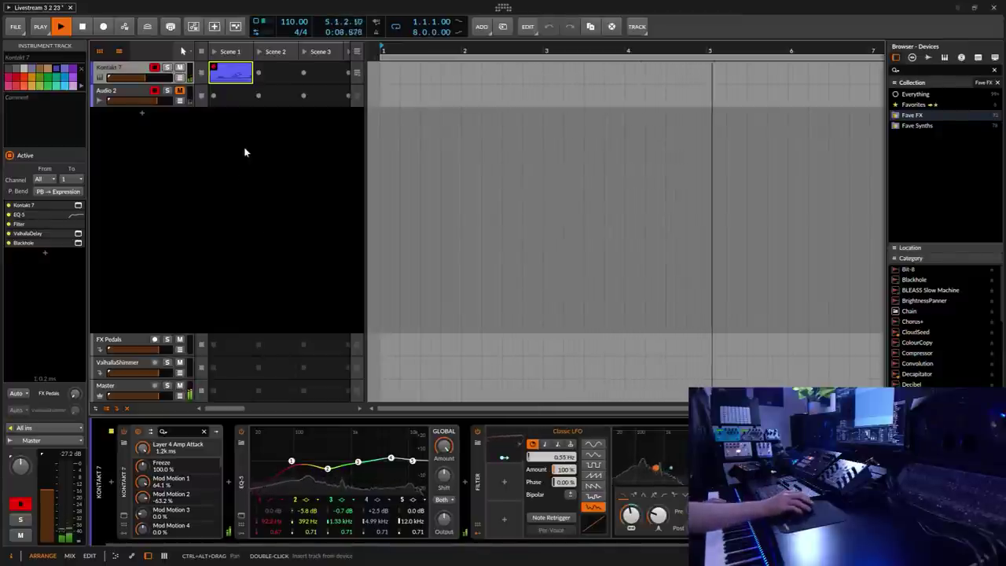
End the recording of the Kontakt 7 clip in Scene 1 so it loops, and save the project.
{"action": "left_click", "coordinate": [215, 69]}
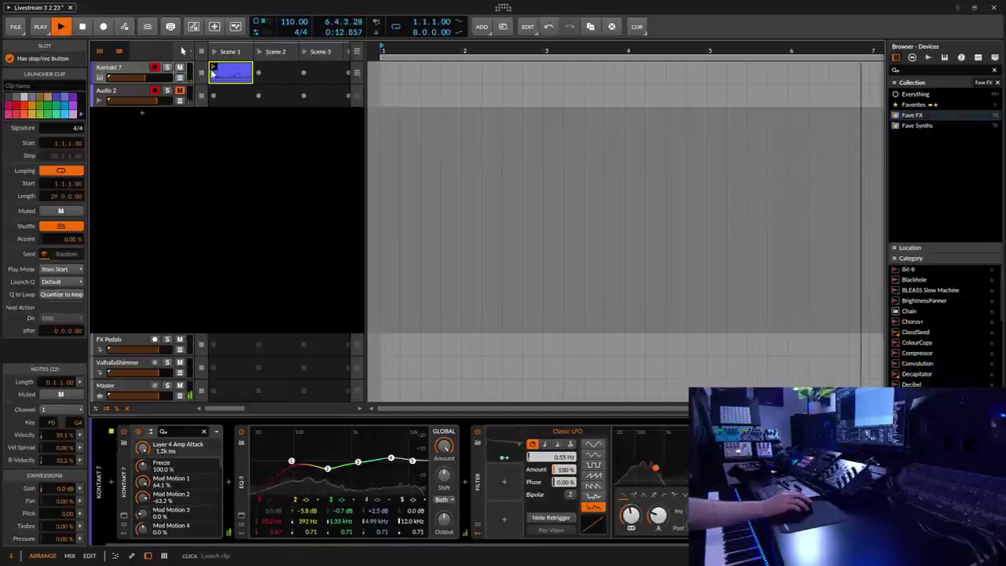
{"action": "left_click", "coordinate": [15, 26]}
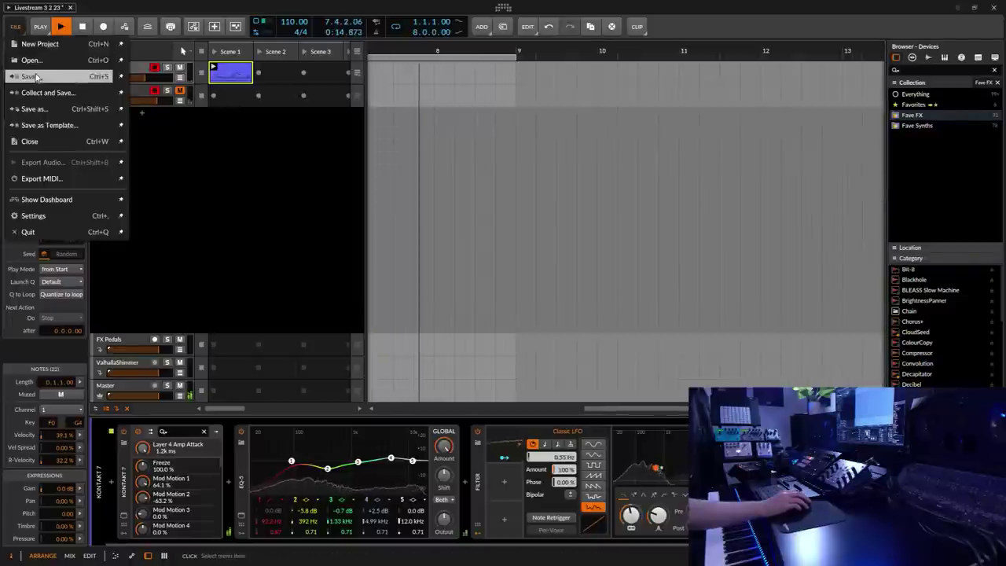
{"action": "left_click", "coordinate": [36, 76]}
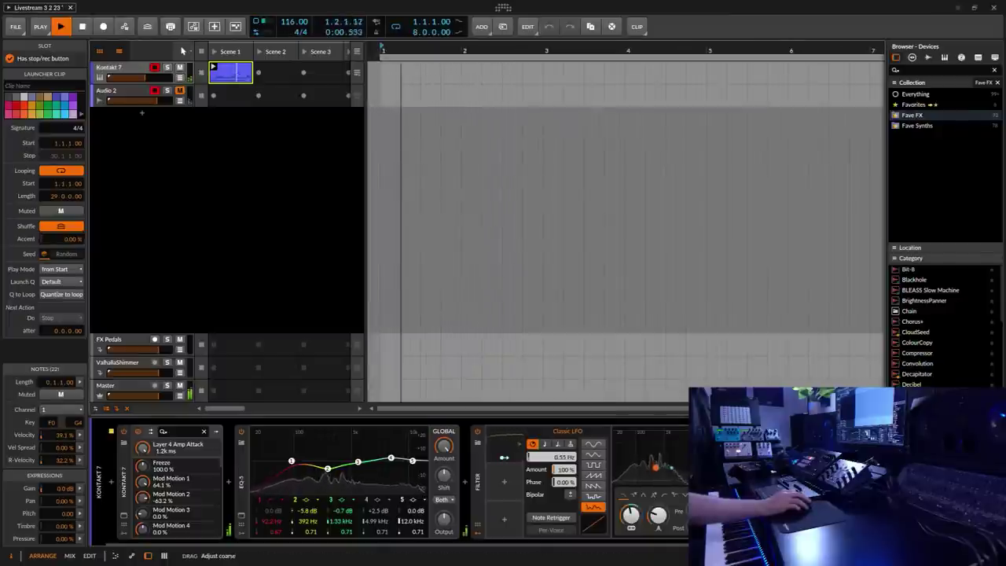
Set the project tempo to 117 BPM and save the project again.
{"action": "left_click", "coordinate": [15, 26]}
{"action": "left_click", "coordinate": [31, 103]}
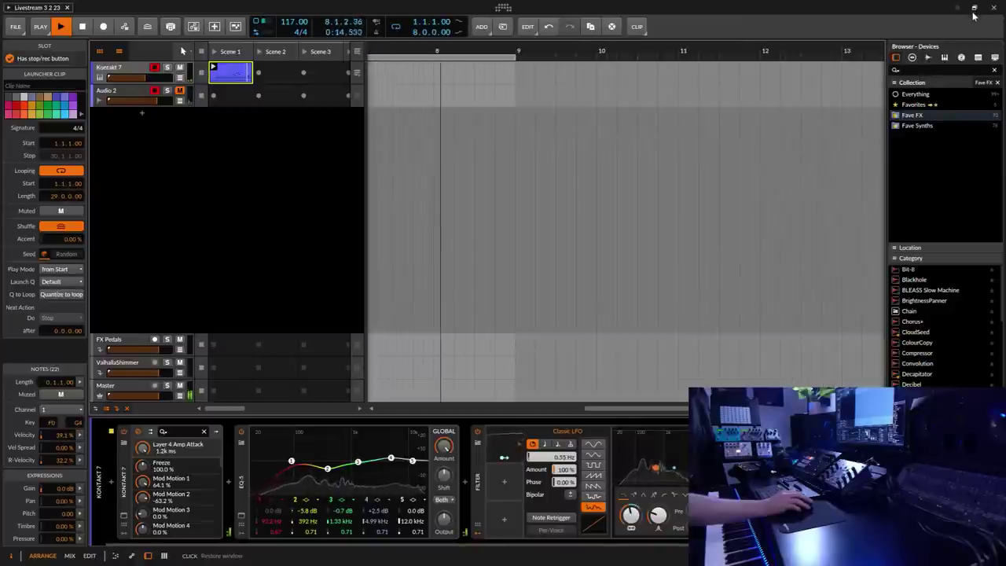
Show the samples in the browser and expand the Splice, Samples and packs folders.
{"action": "left_click", "coordinate": [933, 58]}
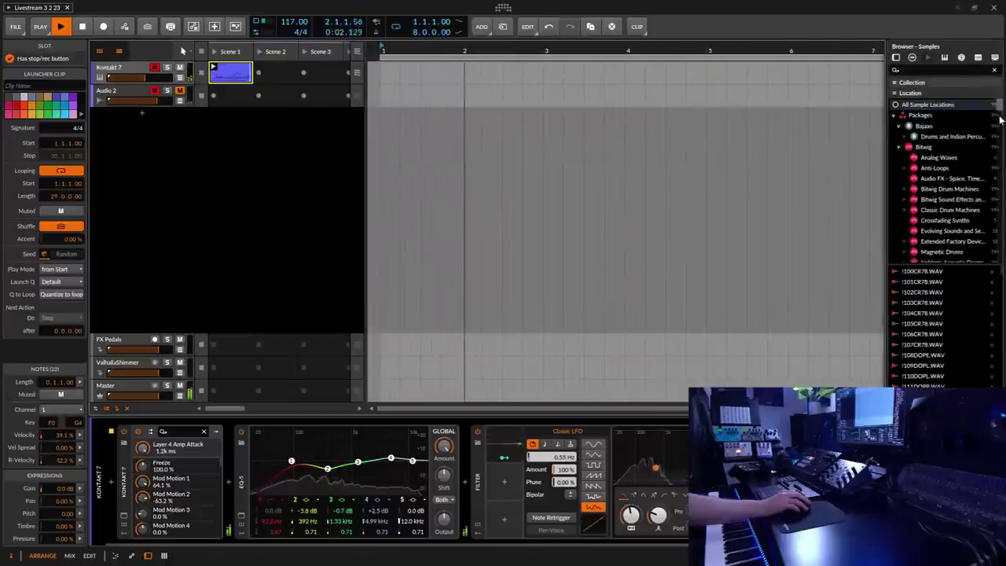
{"action": "left_click_drag", "start_coordinate": [999, 111], "coordinate": [999, 247]}
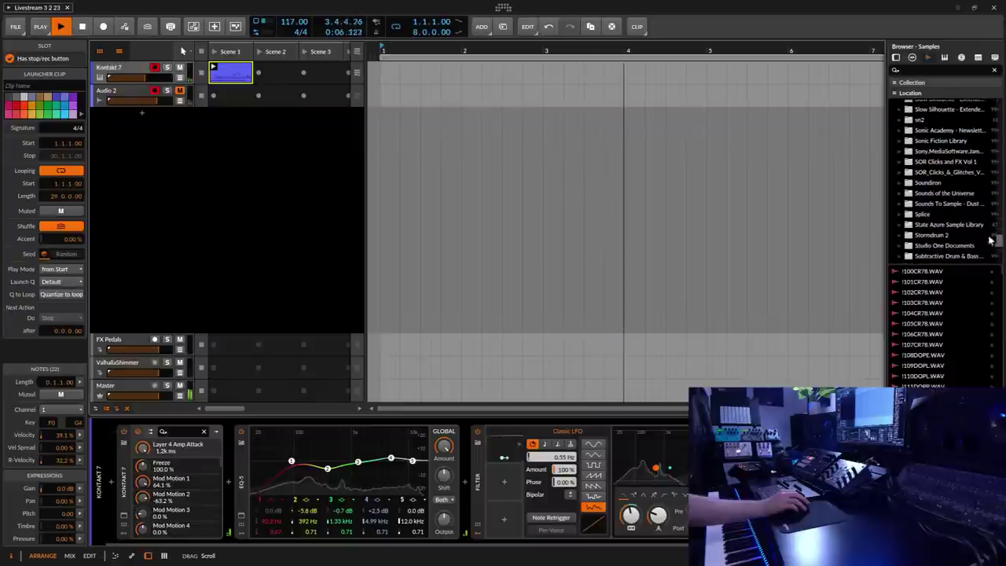
{"action": "left_click", "coordinate": [900, 215]}
{"action": "left_click", "coordinate": [898, 215]}
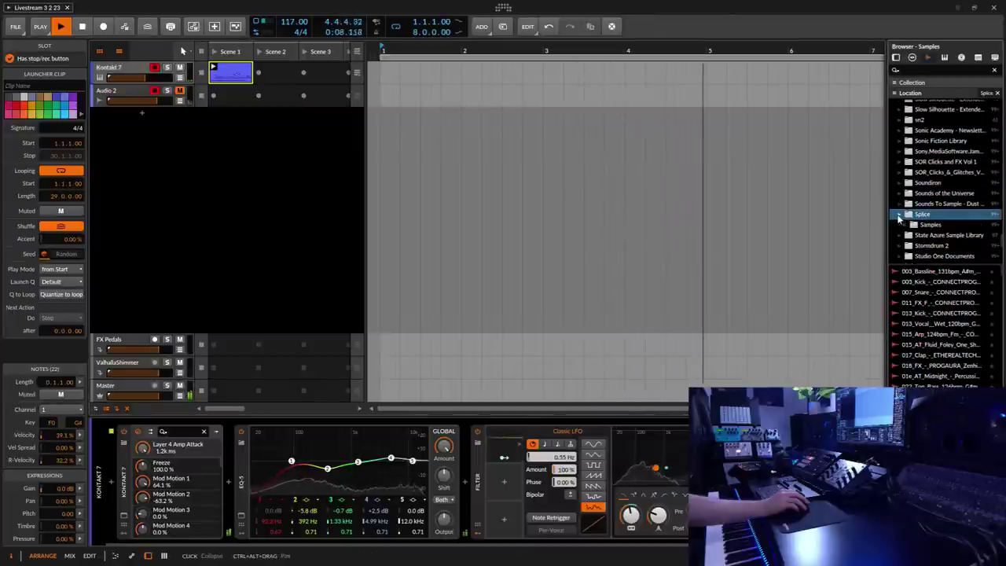
{"action": "scroll", "coordinate": [943, 196], "scroll_direction": "down", "scroll_amount": 2}
{"action": "left_click", "coordinate": [929, 196]}
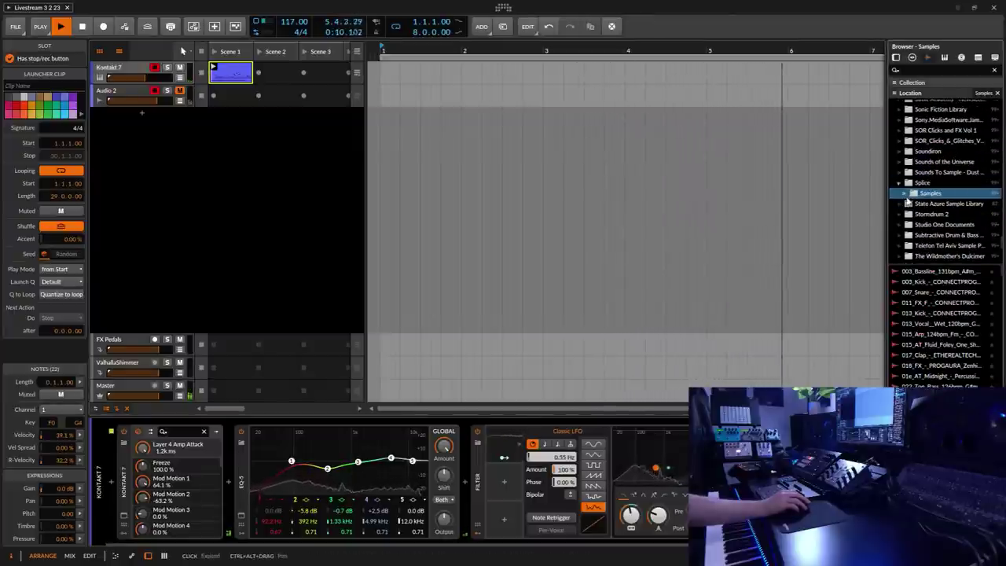
{"action": "left_click", "coordinate": [905, 194]}
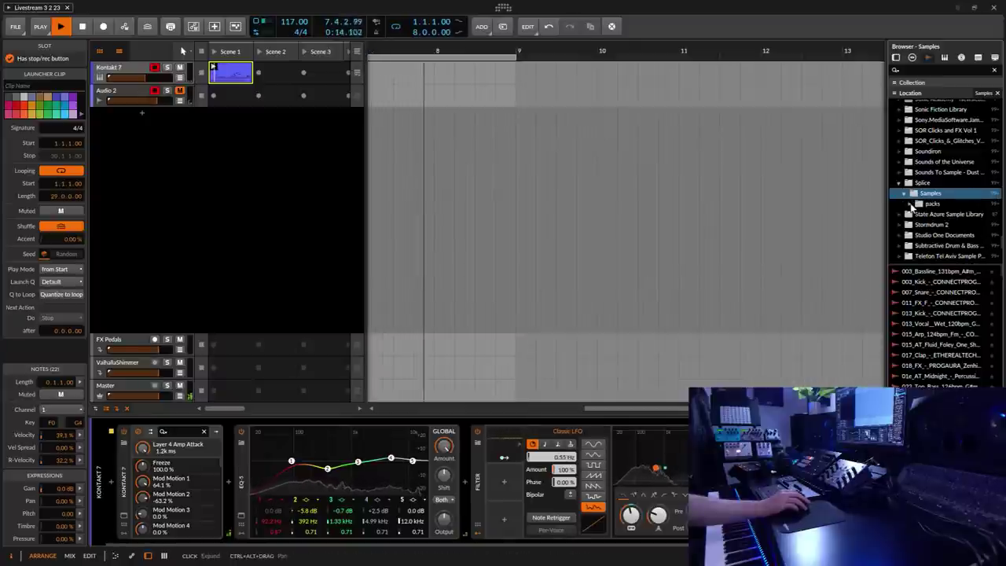
{"action": "left_click", "coordinate": [921, 204]}
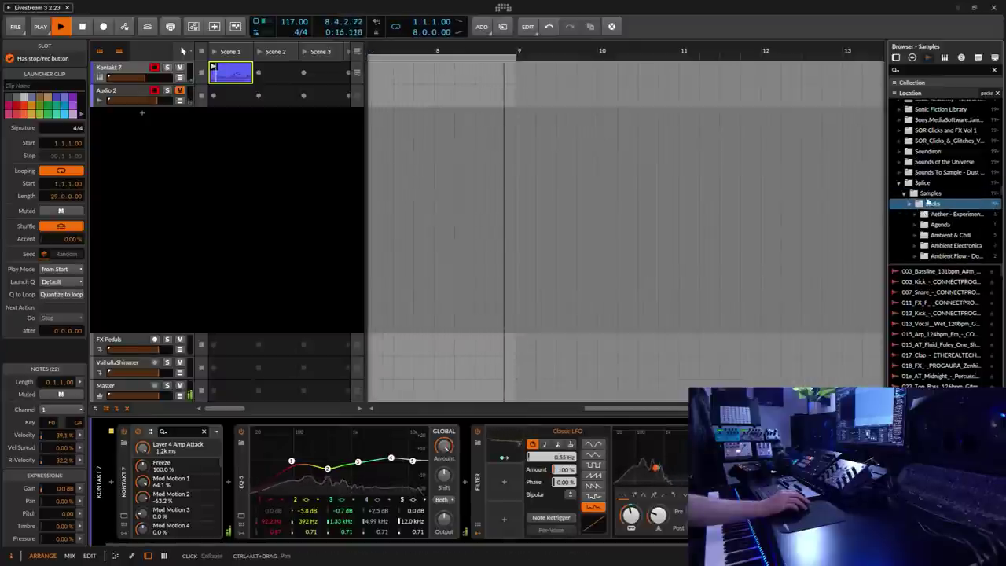
{"action": "left_click", "coordinate": [910, 204]}
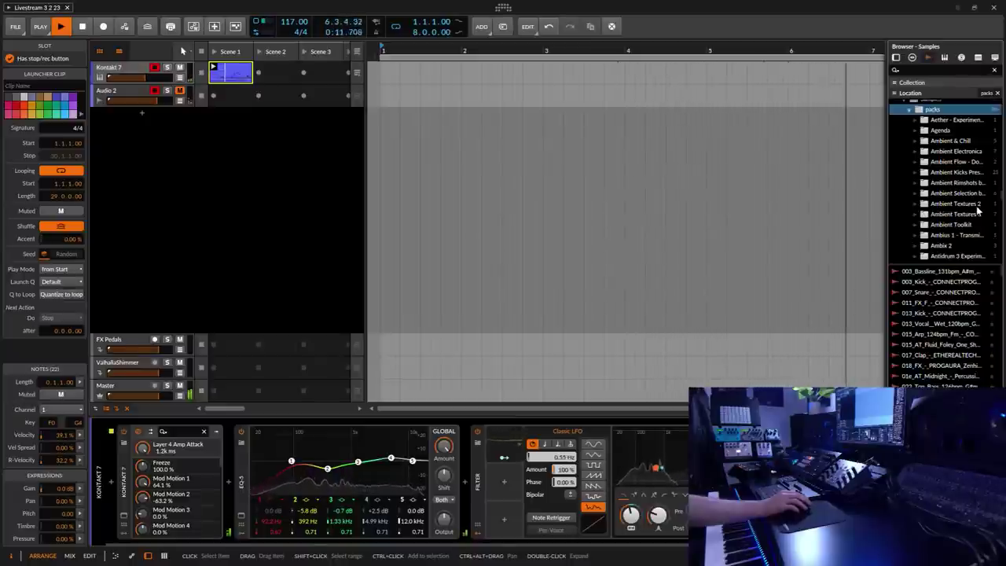
Look inside the Ambient Textures 2 pack down to its one-shots folder, and collapse the pack again.
{"action": "left_click", "coordinate": [916, 206]}
{"action": "left_click", "coordinate": [914, 204]}
{"action": "left_click", "coordinate": [931, 215]}
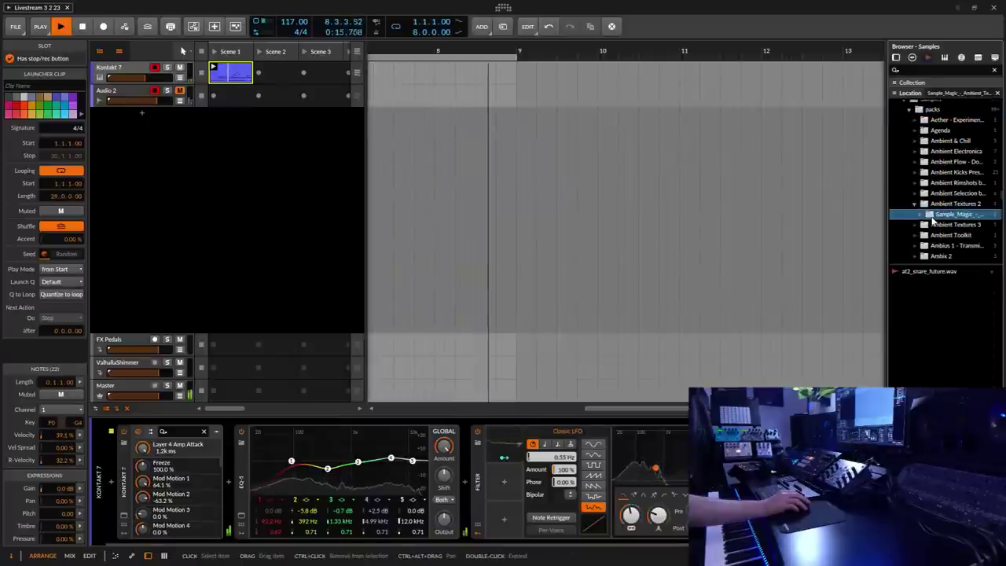
{"action": "double_click", "coordinate": [932, 216]}
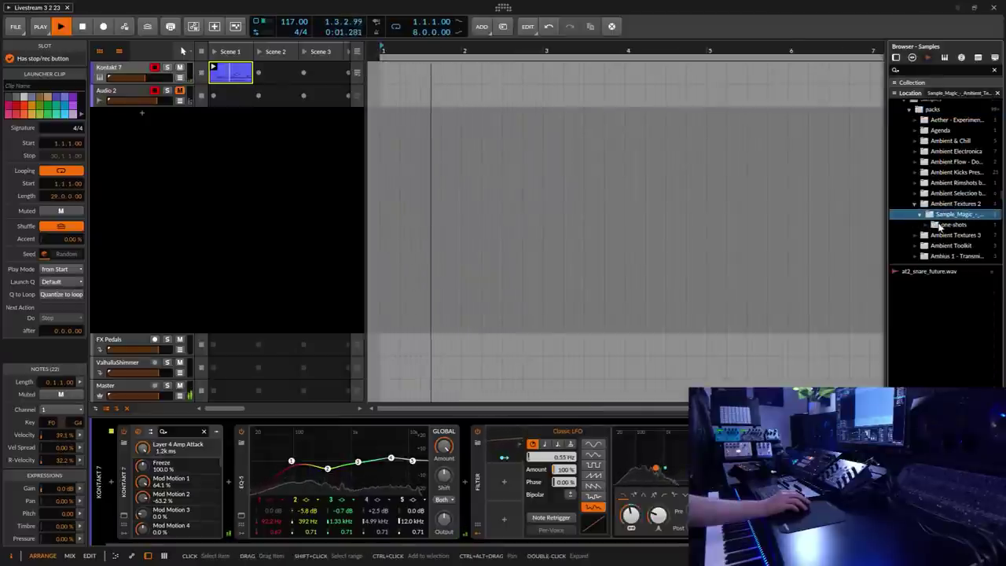
{"action": "left_click", "coordinate": [938, 225]}
{"action": "double_click", "coordinate": [951, 203]}
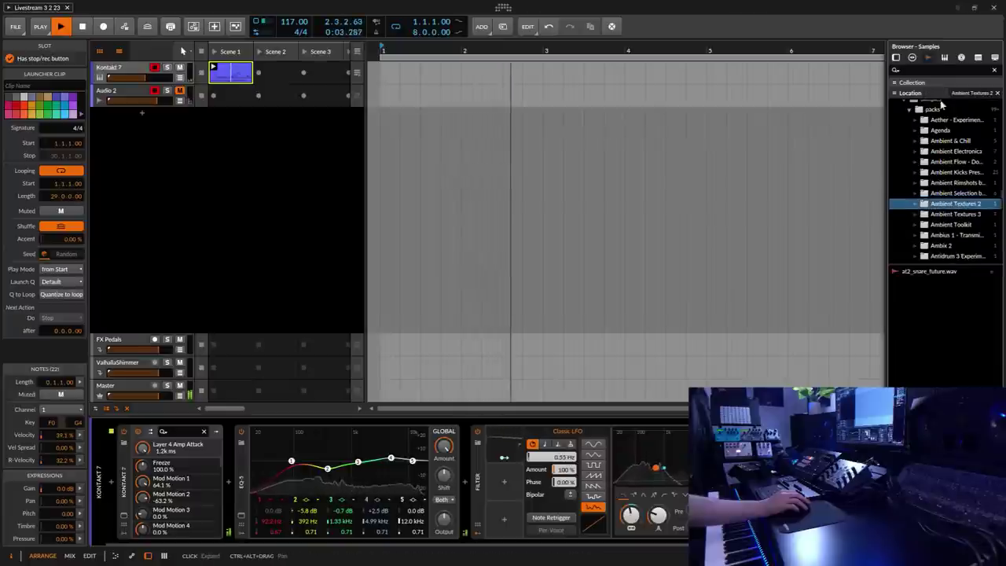
Switch to Sononym and display the folder library of the M.2 (D:) drive.
{"action": "left_click", "coordinate": [972, 11]}
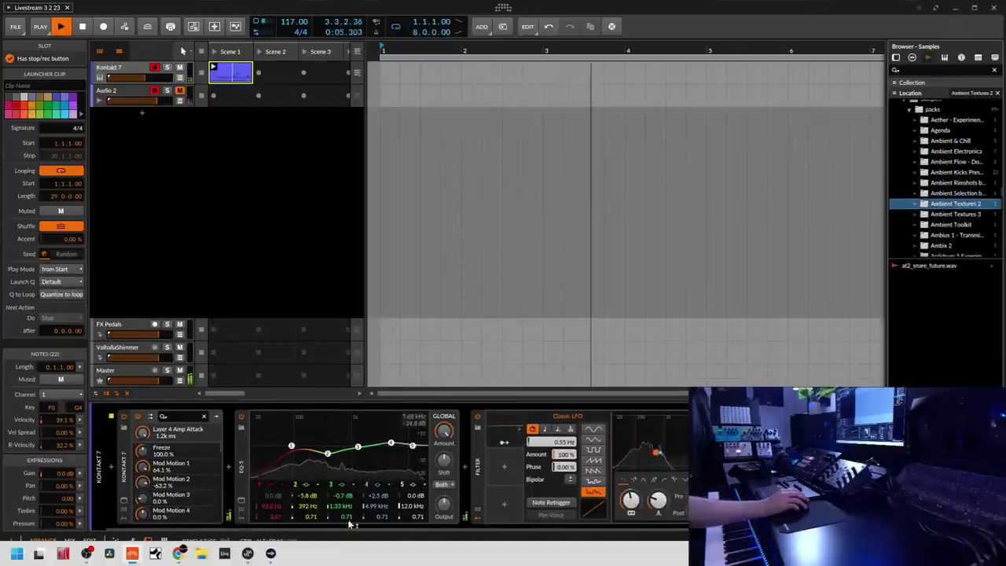
{"action": "left_click", "coordinate": [247, 553]}
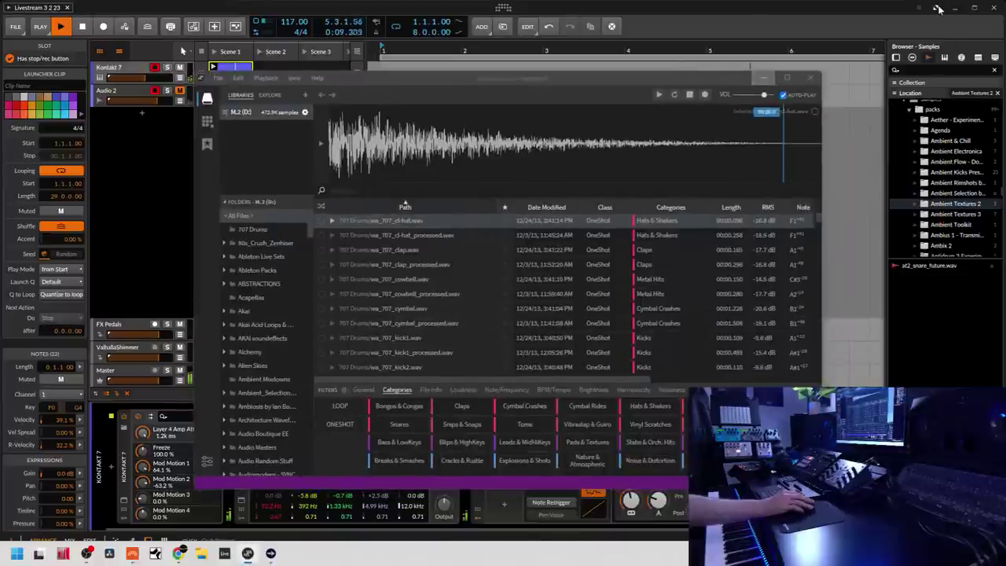
{"action": "left_click", "coordinate": [973, 10]}
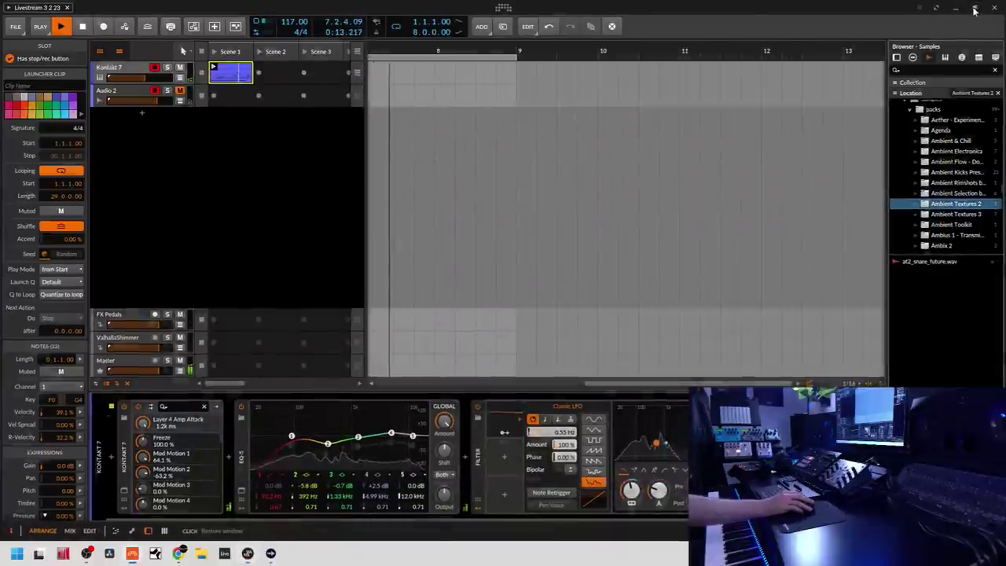
{"action": "left_click", "coordinate": [973, 9]}
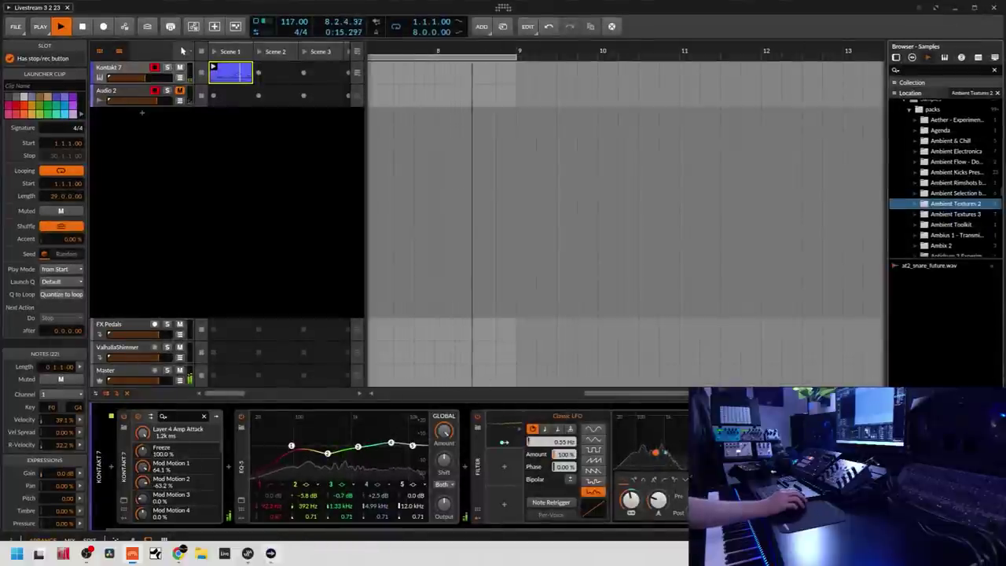
{"action": "left_click", "coordinate": [247, 555]}
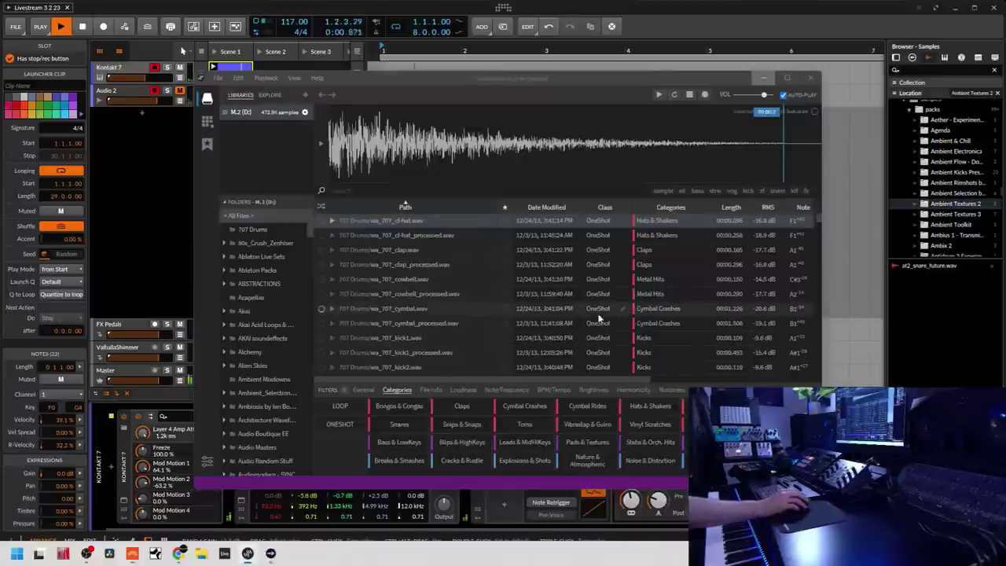
{"action": "left_click", "coordinate": [271, 95]}
{"action": "left_click", "coordinate": [241, 95]}
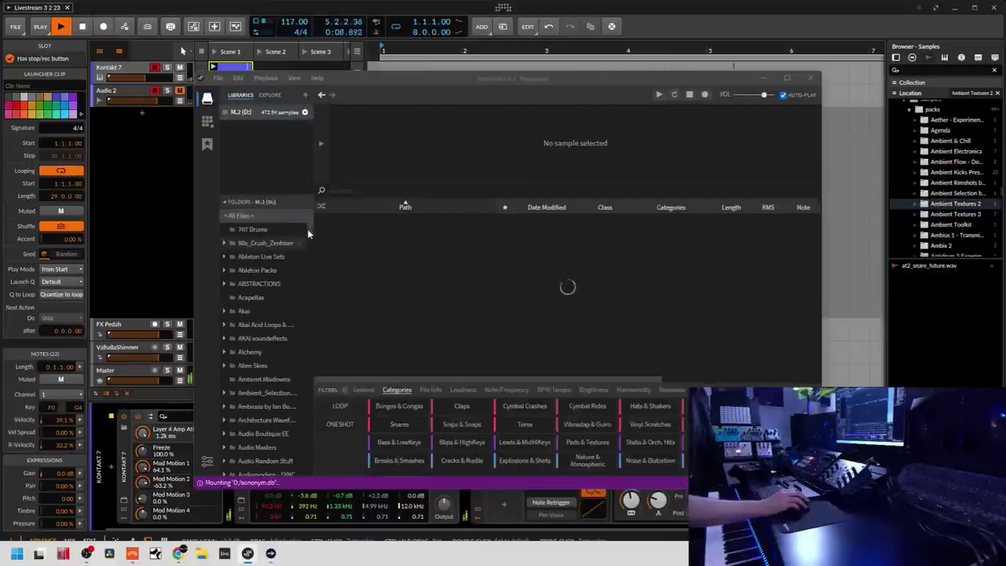
Find the Splice folder in the M.2 (D:) library and list only its samples.
{"action": "left_click_drag", "start_coordinate": [307, 229], "coordinate": [311, 280]}
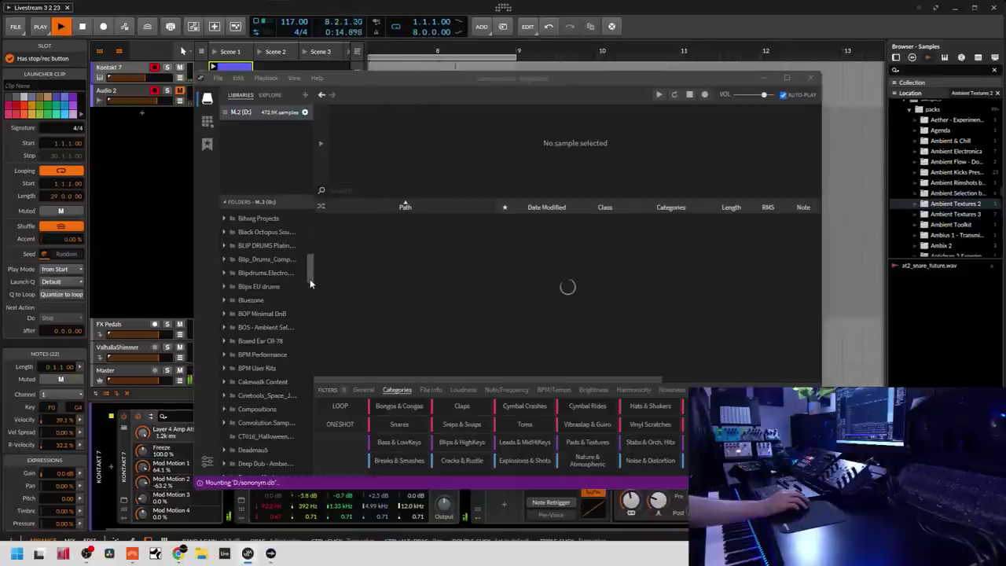
{"action": "scroll", "coordinate": [291, 288], "scroll_direction": "down", "scroll_amount": 5}
{"action": "left_click_drag", "start_coordinate": [309, 293], "coordinate": [299, 423]}
{"action": "scroll", "coordinate": [300, 419], "scroll_direction": "down", "scroll_amount": 2}
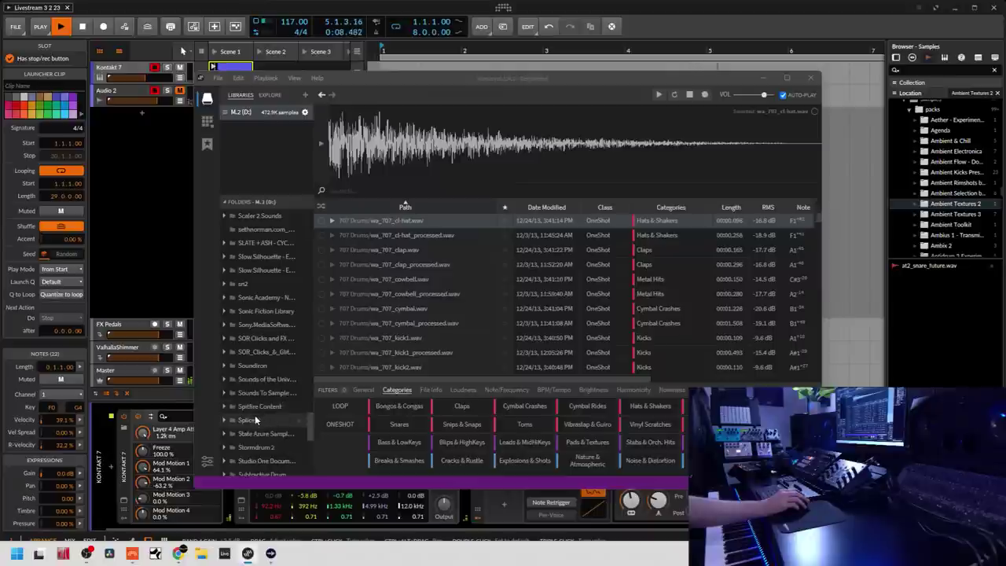
{"action": "left_click", "coordinate": [250, 420]}
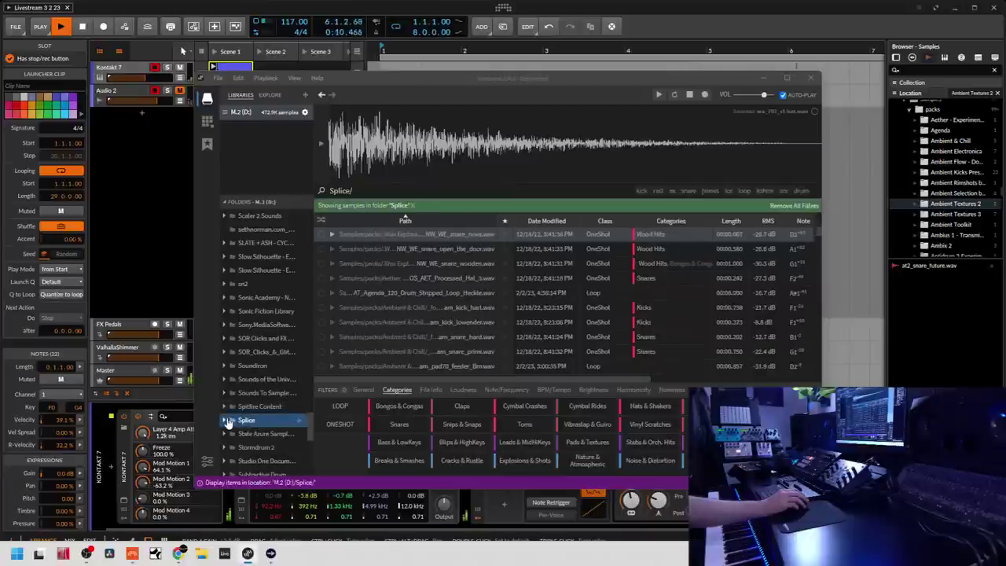
Check the Splice folder's available commands, view its Samples subfolder, and list the whole Splice folder again.
{"action": "right_click", "coordinate": [254, 423]}
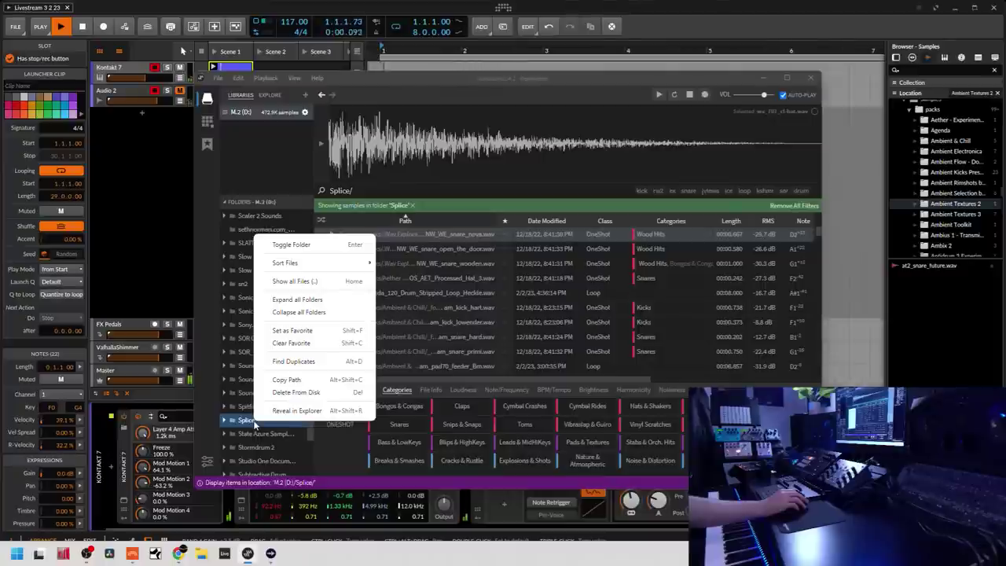
{"action": "left_click", "coordinate": [248, 423]}
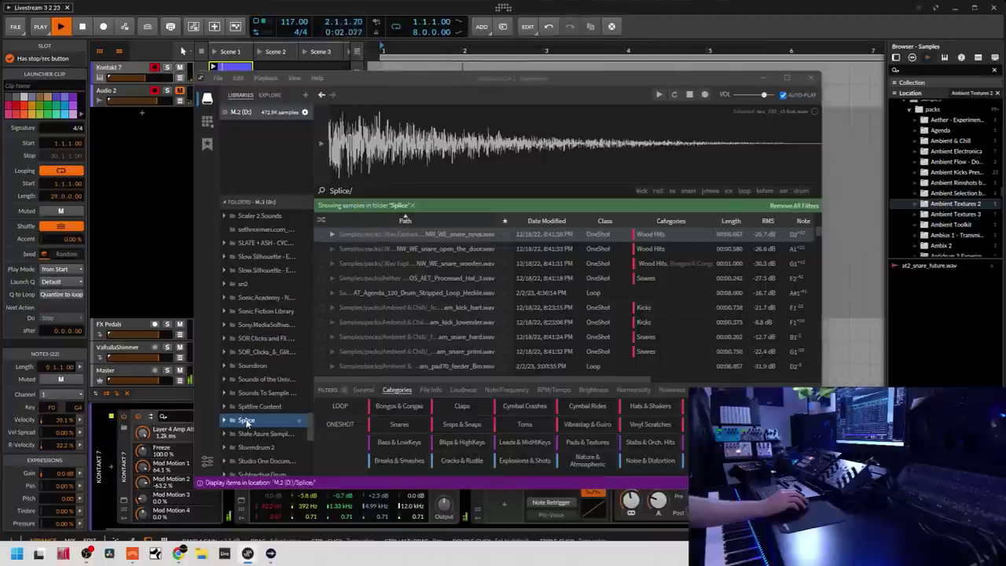
{"action": "scroll", "coordinate": [260, 405], "scroll_direction": "down", "scroll_amount": 2}
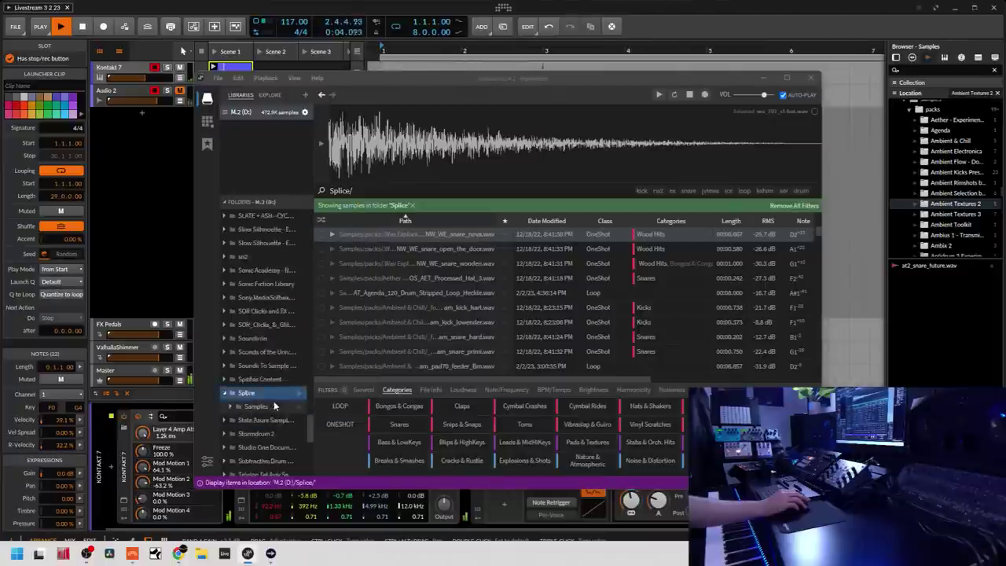
{"action": "left_click", "coordinate": [254, 381]}
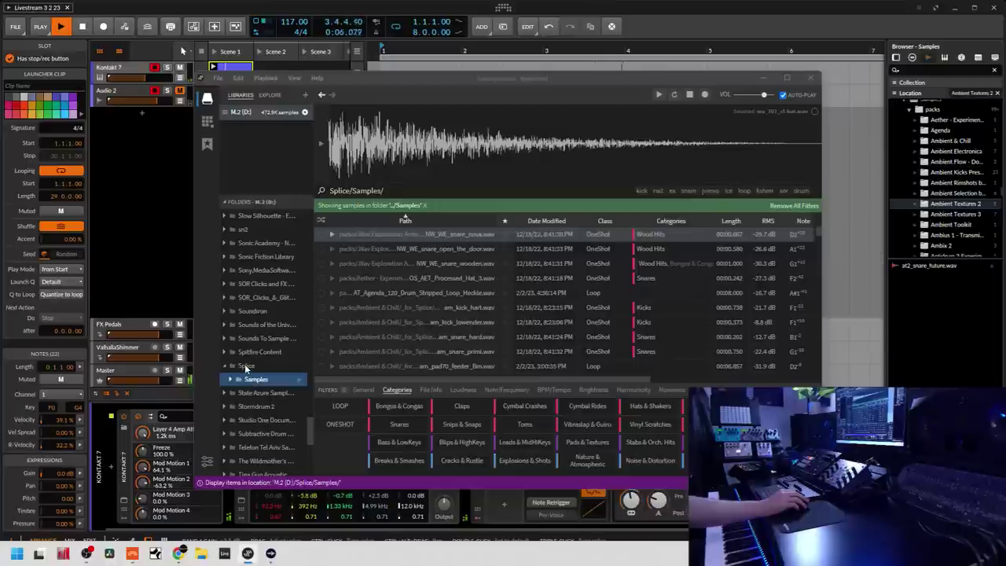
{"action": "left_click", "coordinate": [245, 365]}
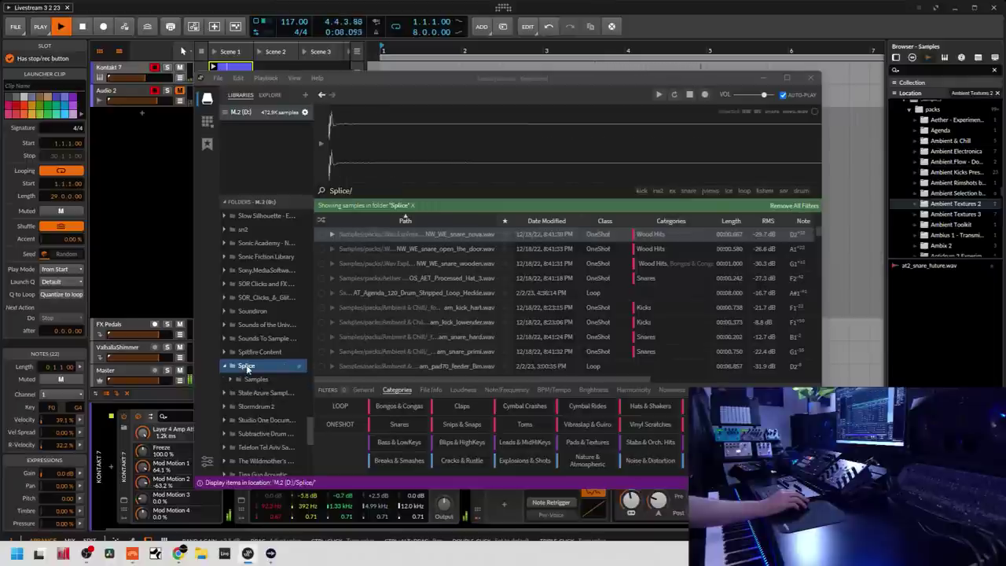
{"action": "right_click", "coordinate": [247, 367]}
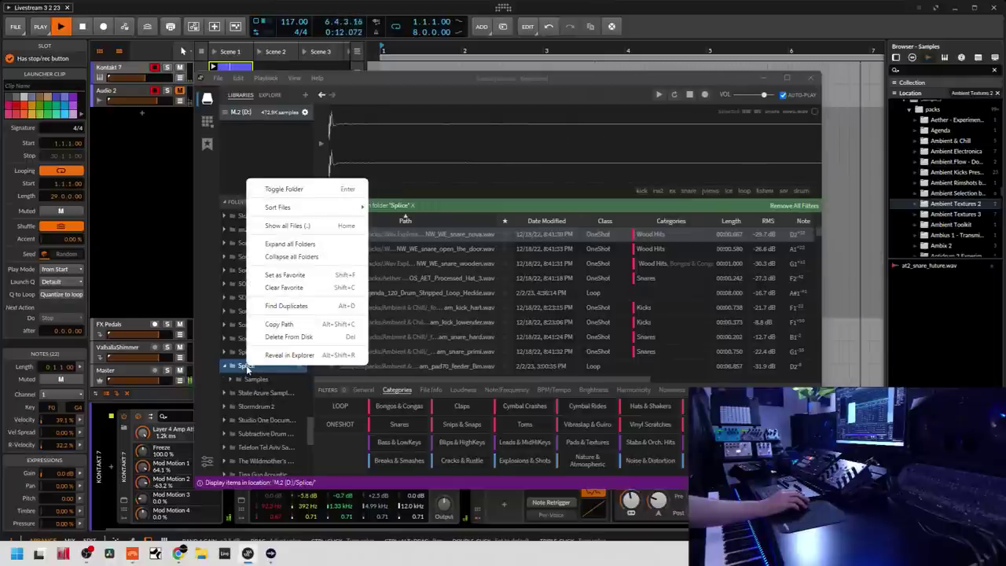
{"action": "left_click", "coordinate": [286, 188]}
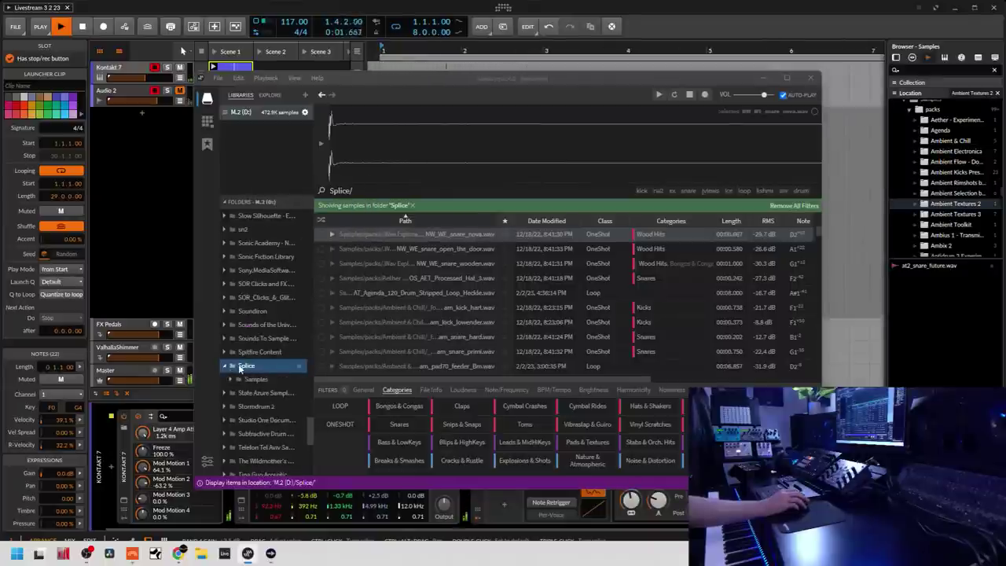
Minimise Sononym and switch back to Bitwig Studio in full screen.
{"action": "scroll", "coordinate": [240, 368], "scroll_direction": "up", "scroll_amount": 1}
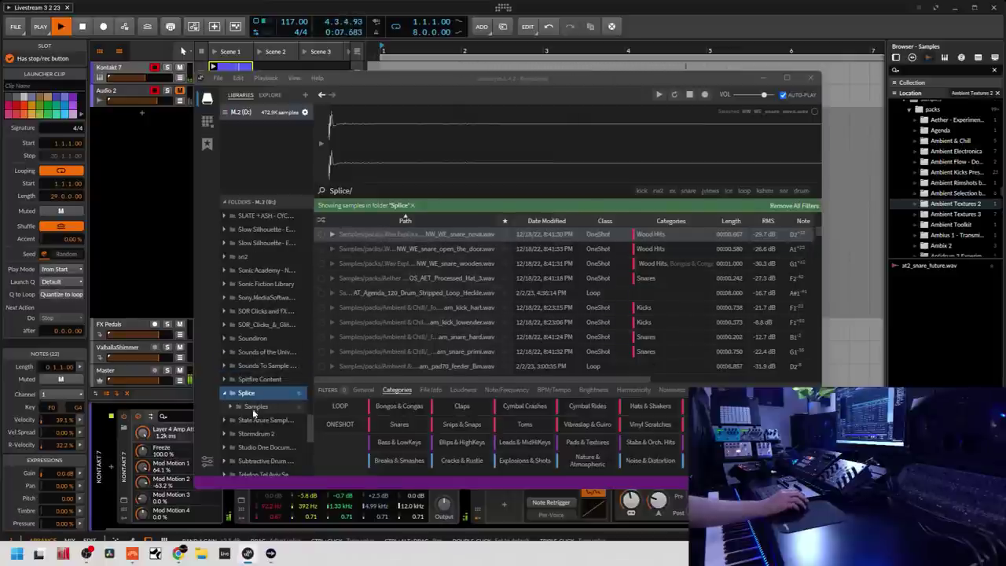
{"action": "left_click", "coordinate": [765, 78]}
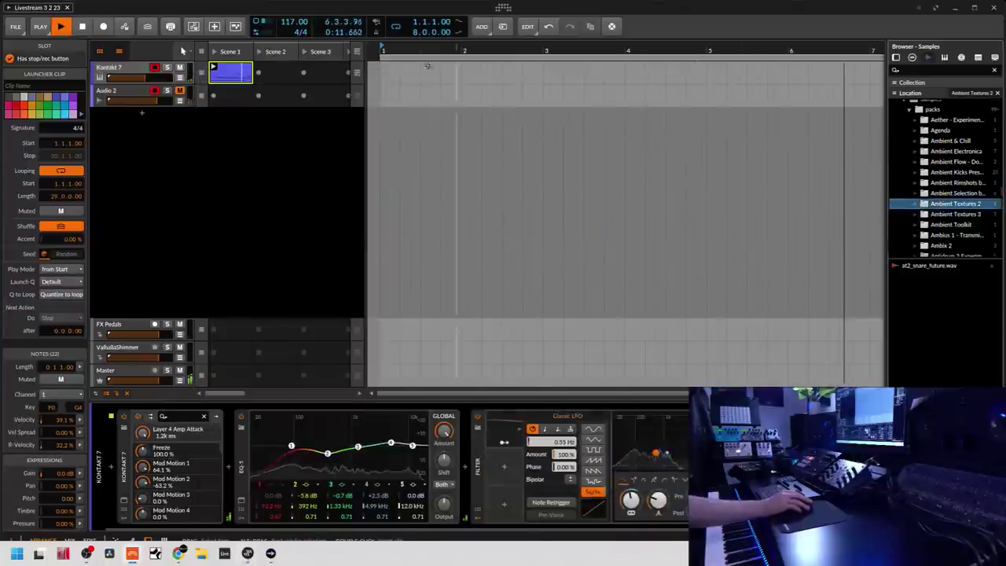
{"action": "left_click", "coordinate": [973, 8]}
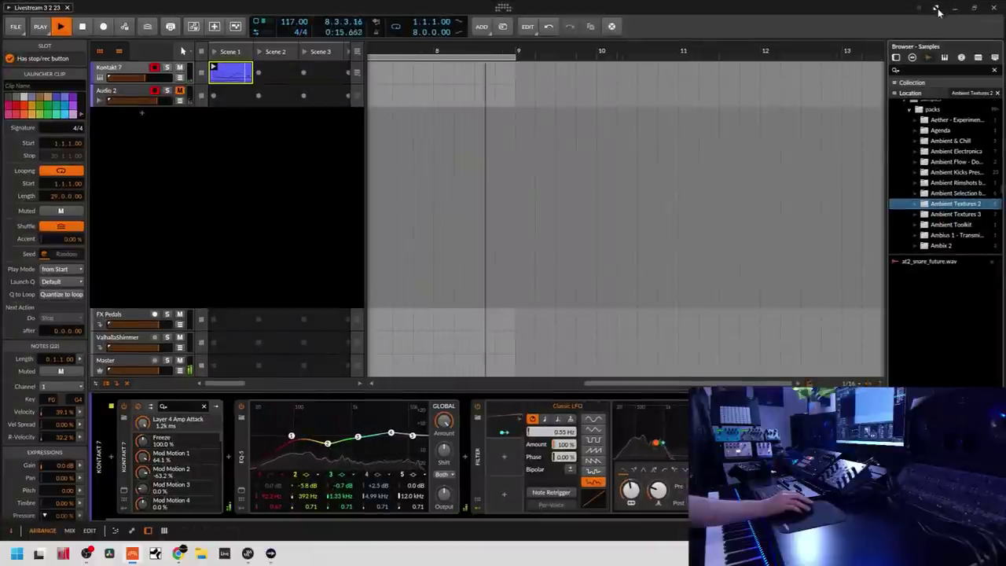
{"action": "left_click", "coordinate": [975, 10]}
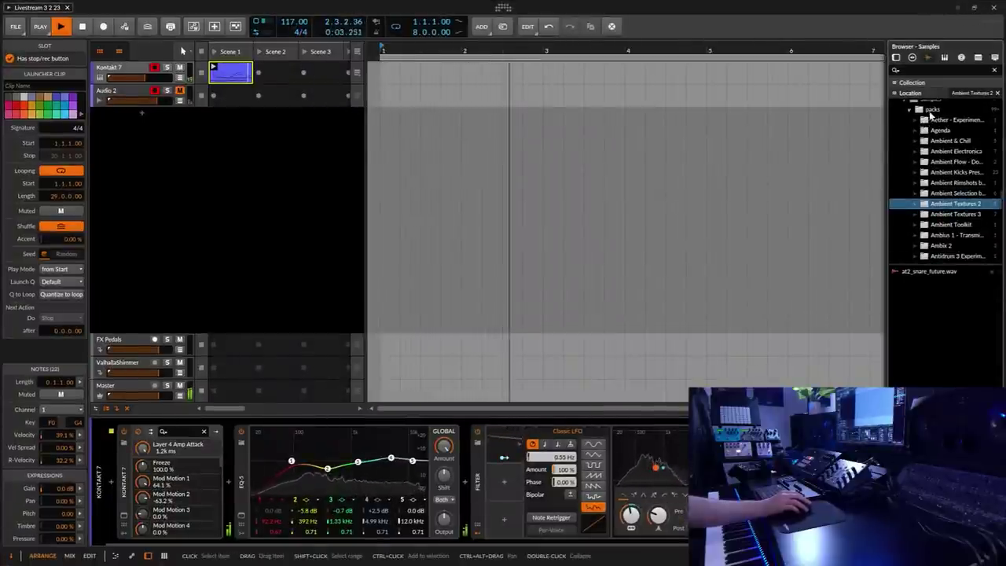
Preview the one-shot clap and kick samples in the Deep Progressive House pack.
{"action": "scroll", "coordinate": [945, 194], "scroll_direction": "down", "scroll_amount": 3}
{"action": "scroll", "coordinate": [946, 193], "scroll_direction": "down", "scroll_amount": 6}
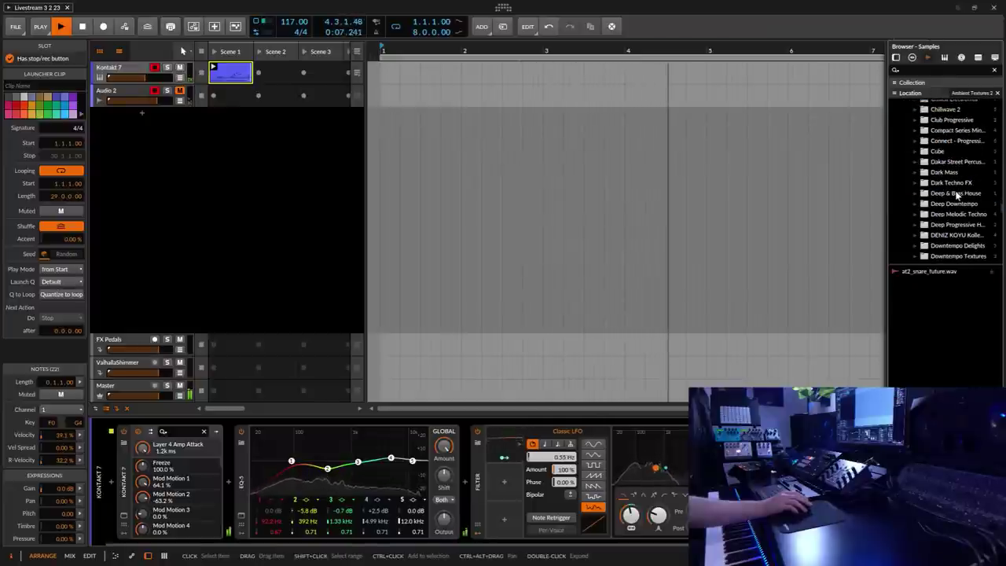
{"action": "left_click", "coordinate": [947, 226]}
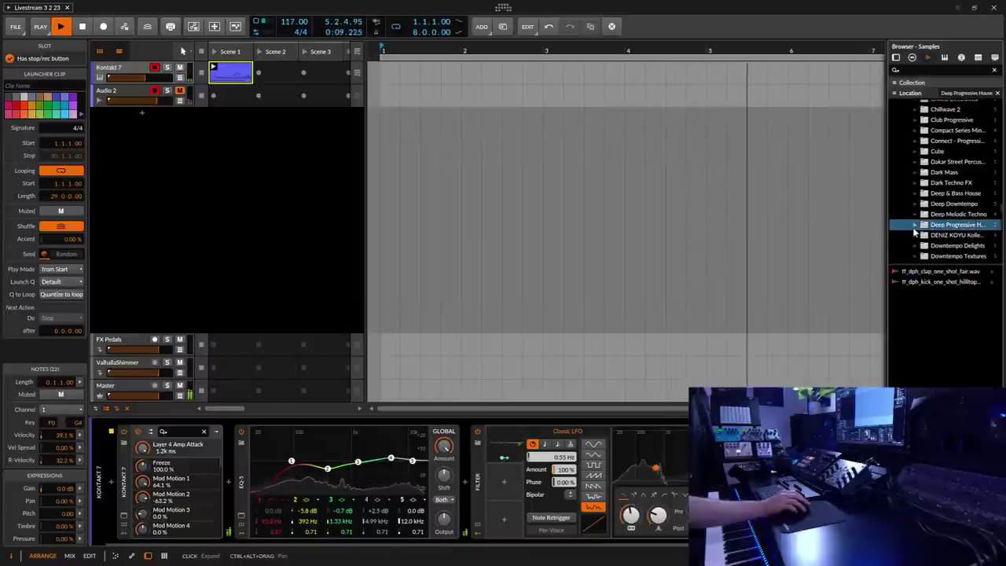
{"action": "left_click", "coordinate": [947, 271]}
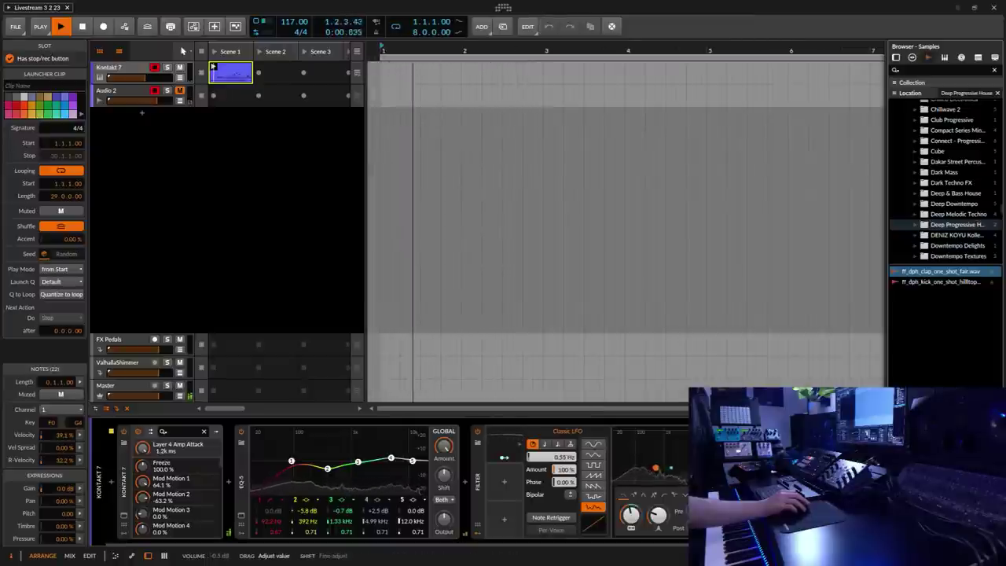
{"action": "left_click", "coordinate": [927, 283]}
{"action": "left_click", "coordinate": [937, 272]}
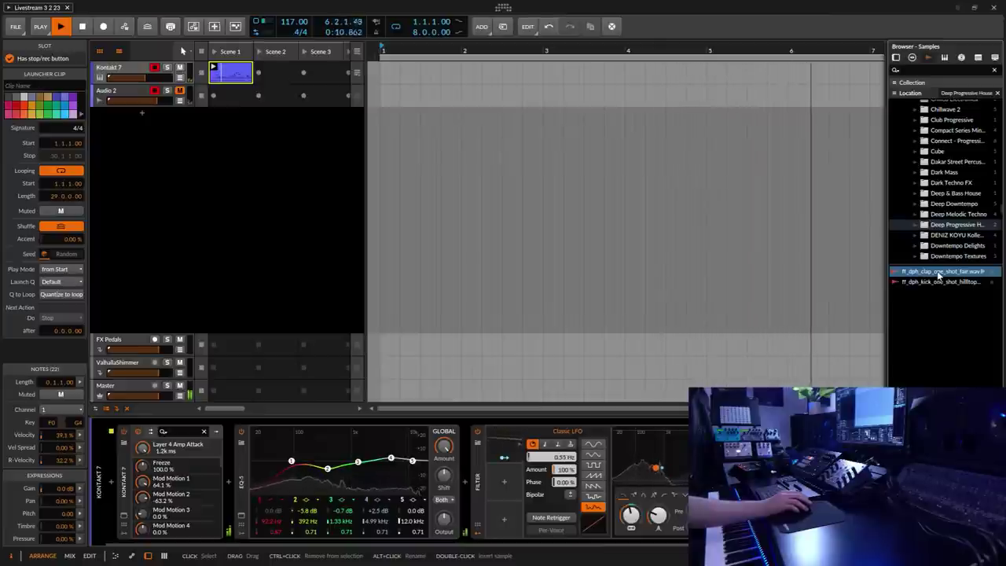
Expand the Deep Downtempo pack and its SKU subfolder, and preview dd_110_drum_loop_violet_full.wav.
{"action": "left_click", "coordinate": [916, 225]}
{"action": "left_click", "coordinate": [916, 226]}
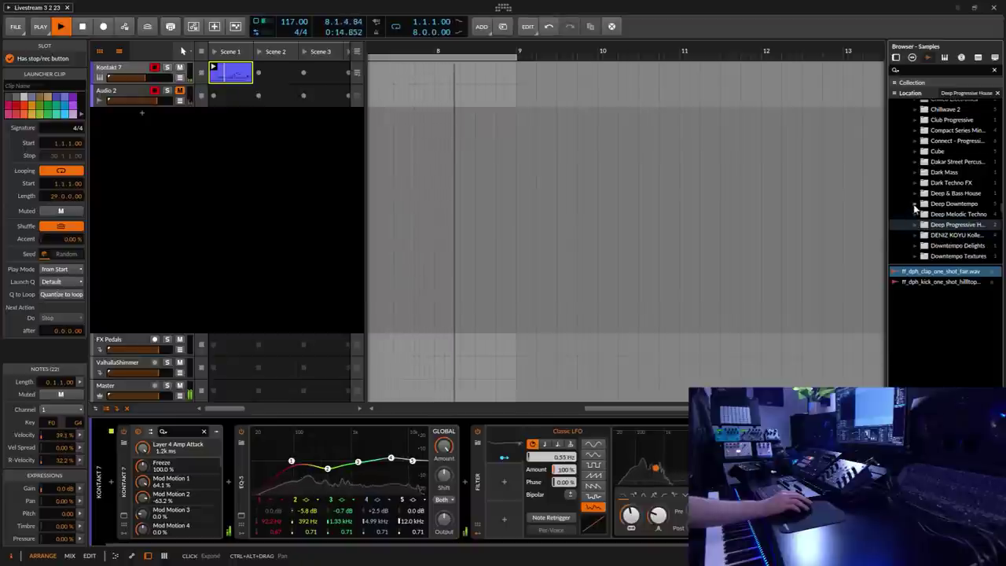
{"action": "left_click", "coordinate": [916, 204]}
{"action": "left_click", "coordinate": [947, 214]}
{"action": "left_click", "coordinate": [935, 272]}
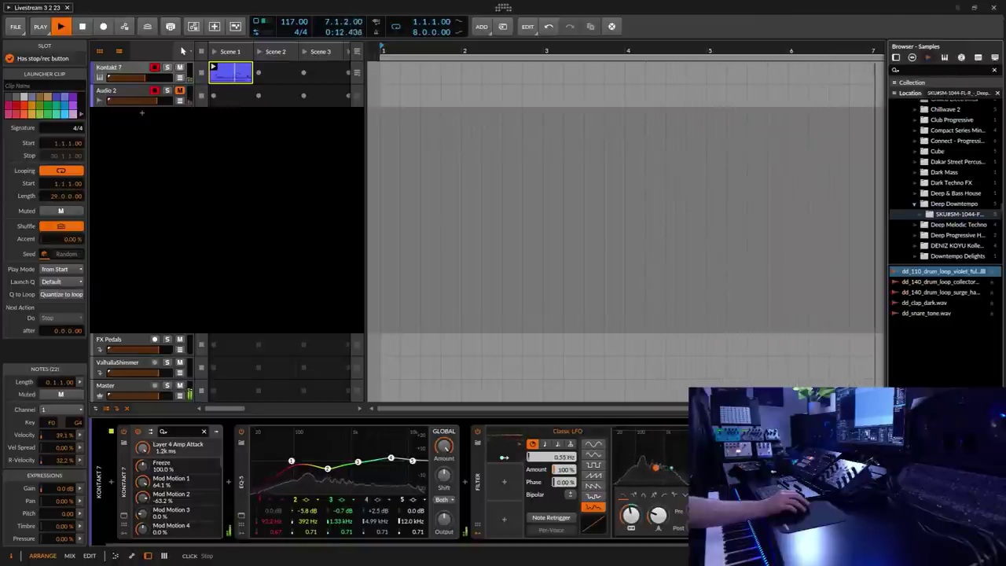
{"action": "left_click", "coordinate": [921, 217]}
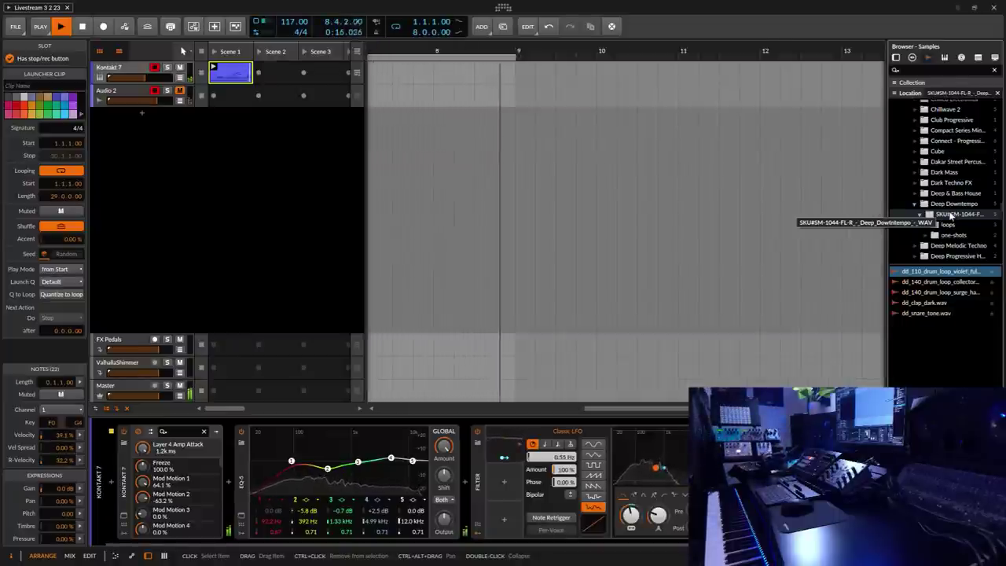
Compare the Deep Downtempo drum loops with dd_clap_dark.wav and dd_snare_tone.wav by previewing each sample.
{"action": "left_click", "coordinate": [936, 282]}
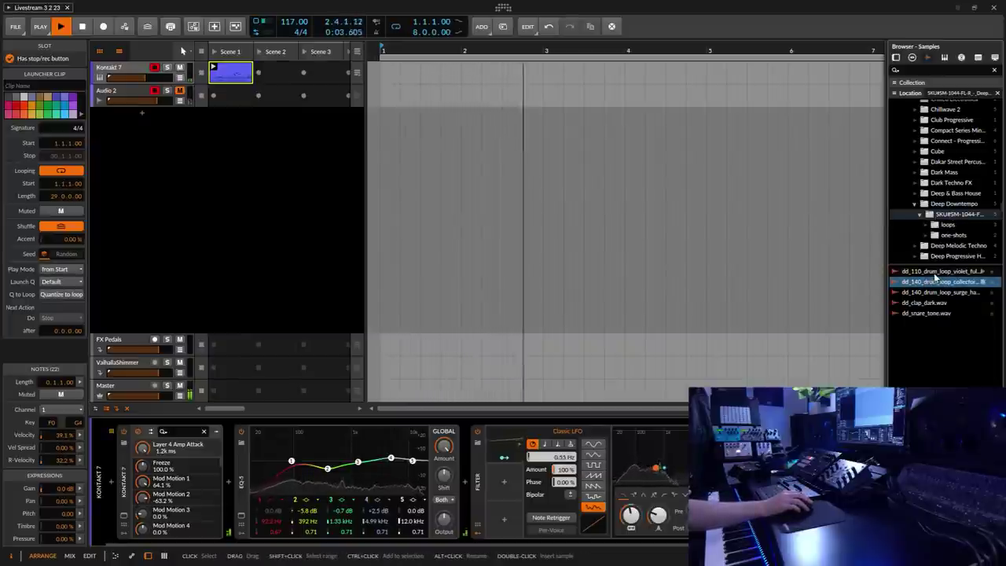
{"action": "left_click", "coordinate": [935, 272]}
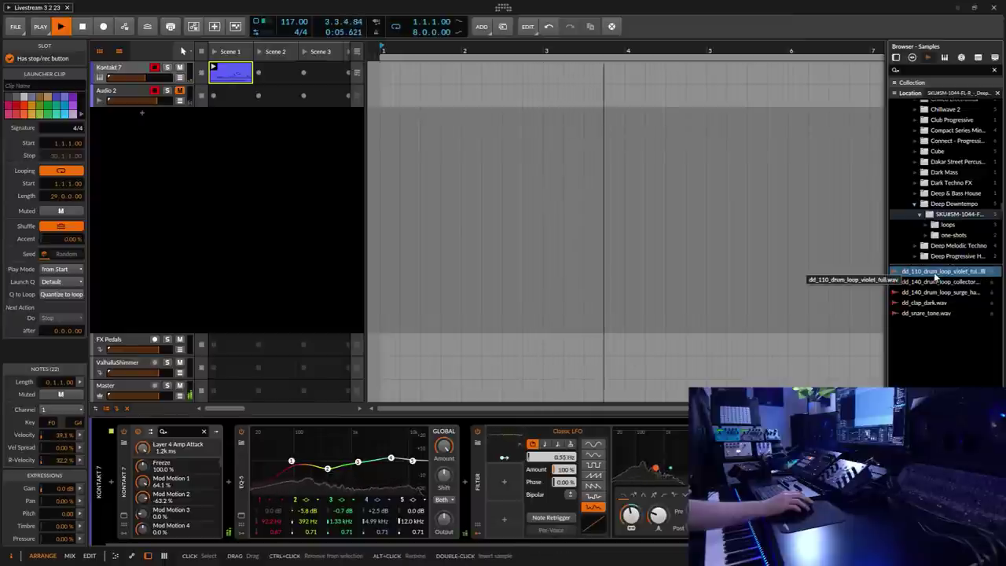
{"action": "left_click", "coordinate": [938, 282]}
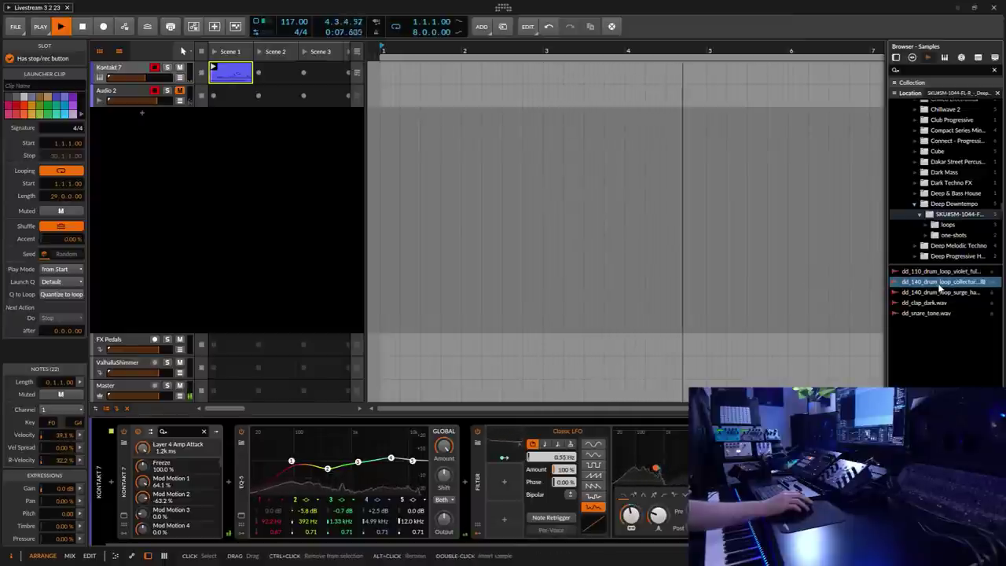
{"action": "left_click", "coordinate": [937, 293]}
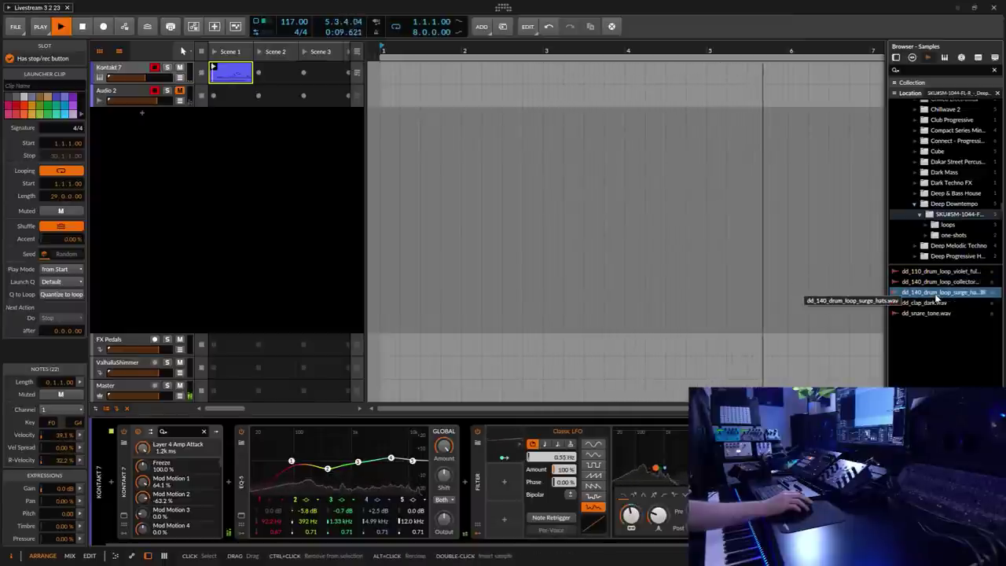
{"action": "left_click", "coordinate": [932, 303]}
{"action": "left_click", "coordinate": [930, 314]}
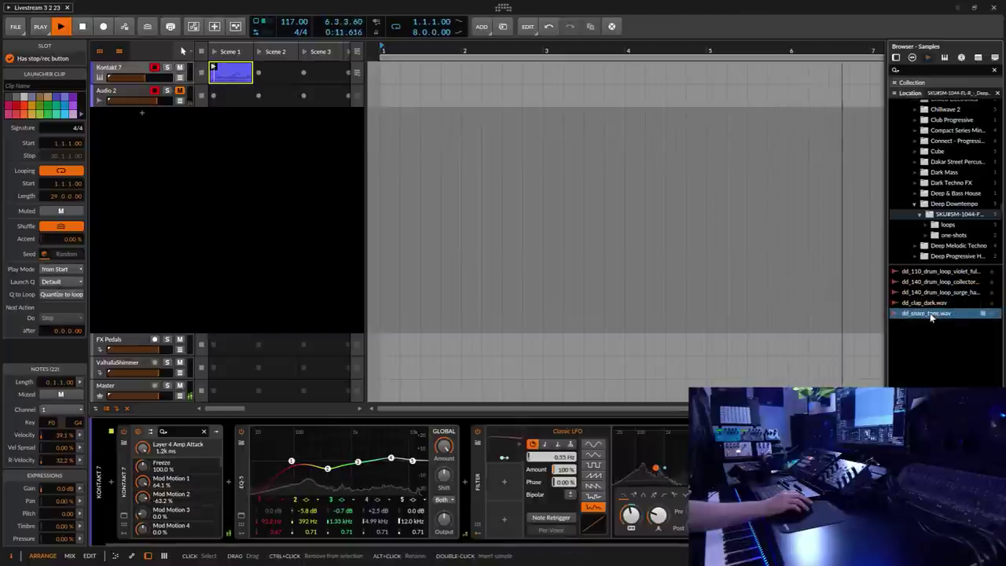
{"action": "left_click", "coordinate": [933, 304]}
{"action": "left_click", "coordinate": [936, 294]}
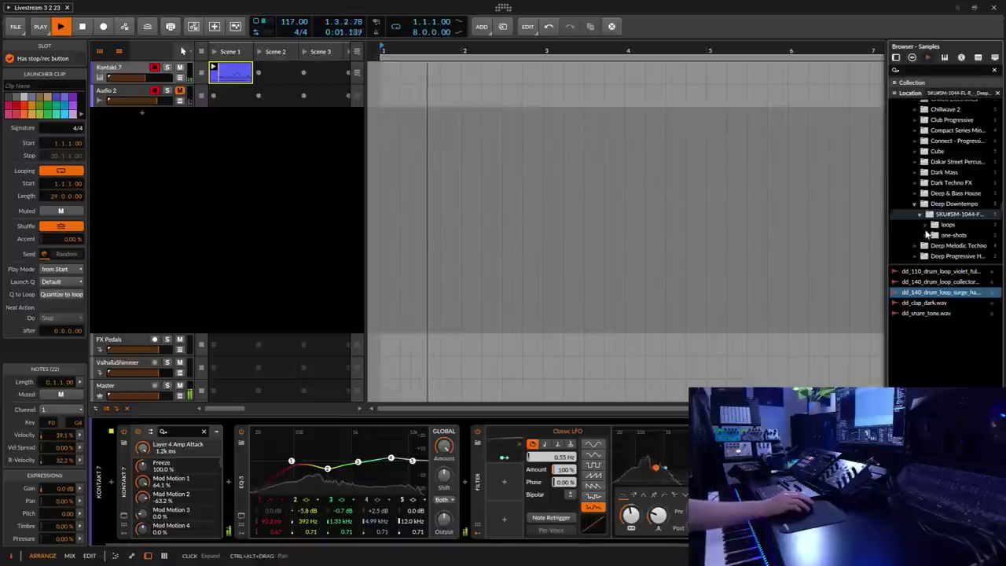
Expand the Deep Melodic Techno pack and preview its 122 BPM kit loop and 126 BPM synth arp loop.
{"action": "left_click", "coordinate": [939, 246]}
{"action": "left_click", "coordinate": [943, 216]}
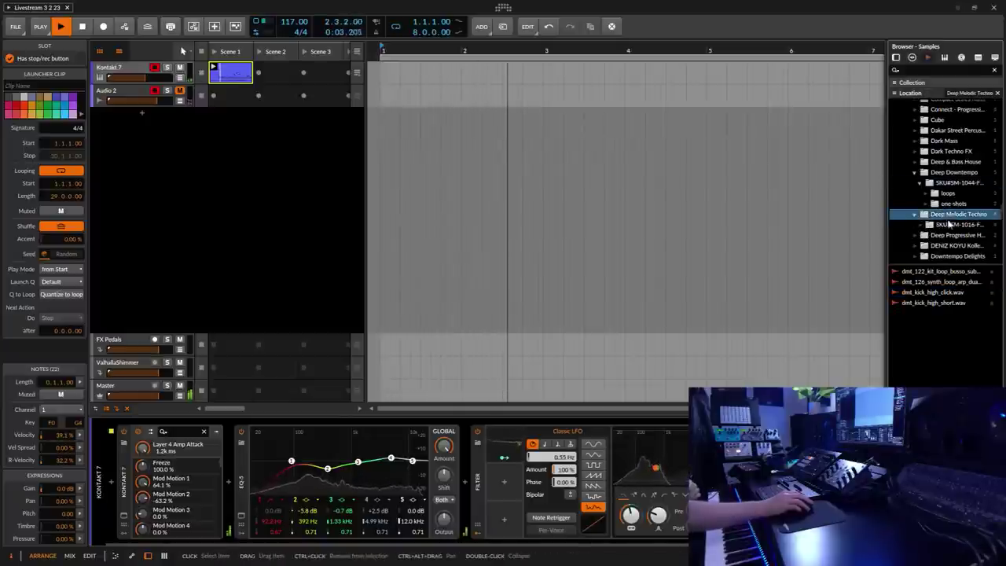
{"action": "left_click", "coordinate": [935, 272]}
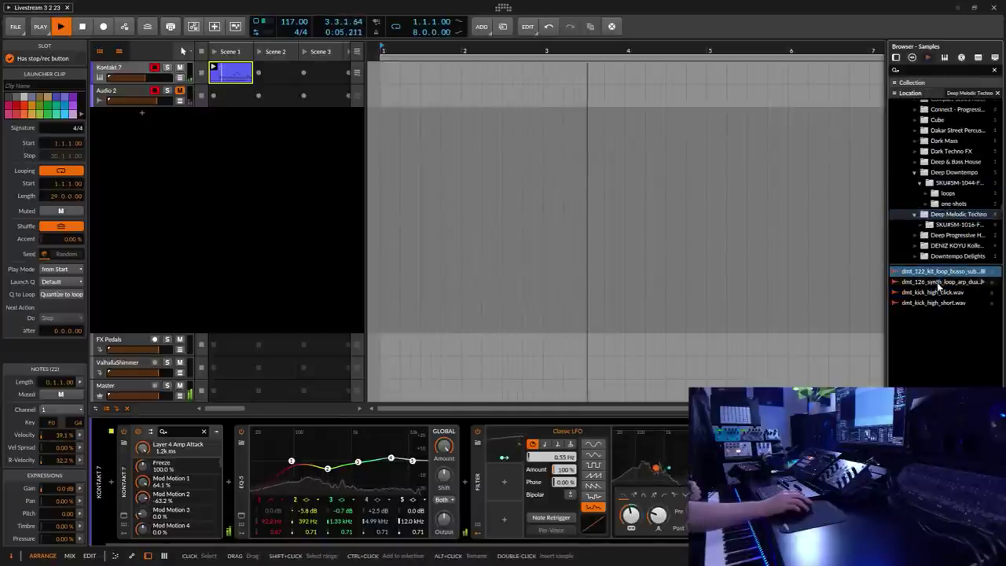
{"action": "left_click", "coordinate": [936, 282]}
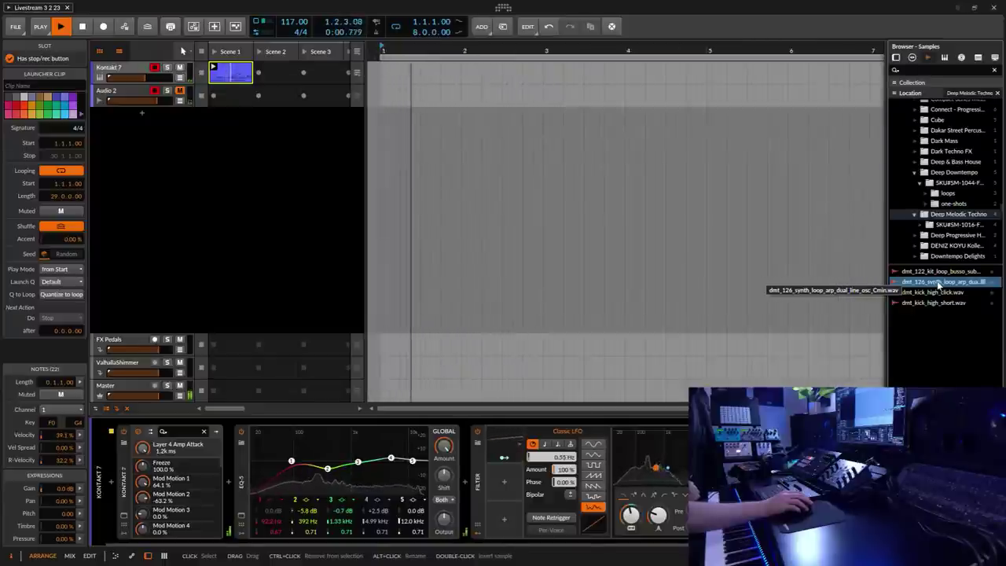
Add dmt_126_synth_loop_arp_dual_line_osc_Cmin.wav to Scene 1 on a new audio track, lower the track volume and launch the clip.
{"action": "left_click_drag", "start_coordinate": [937, 285], "coordinate": [217, 186]}
{"action": "left_click_drag", "start_coordinate": [218, 122], "coordinate": [220, 120]}
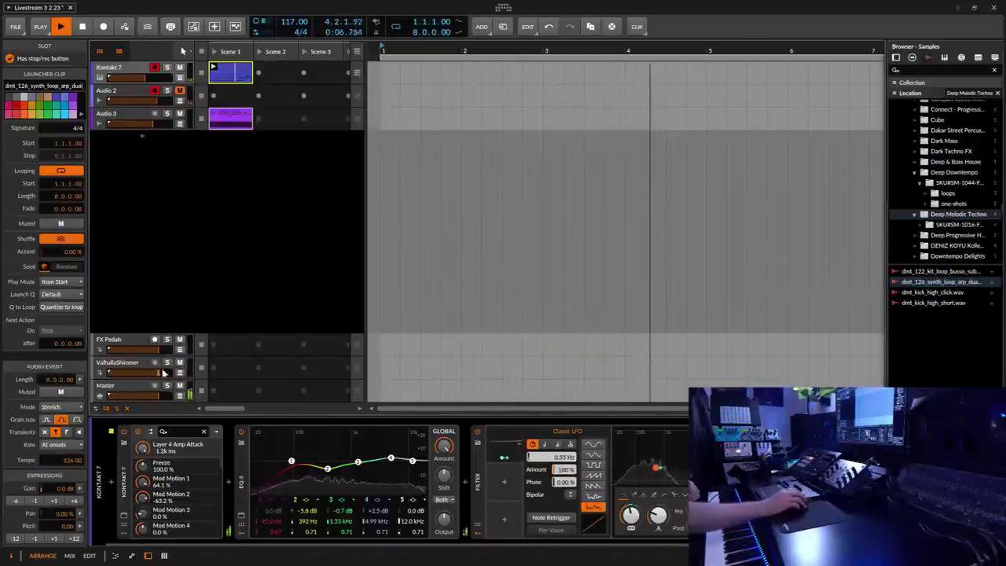
{"action": "left_click", "coordinate": [125, 115]}
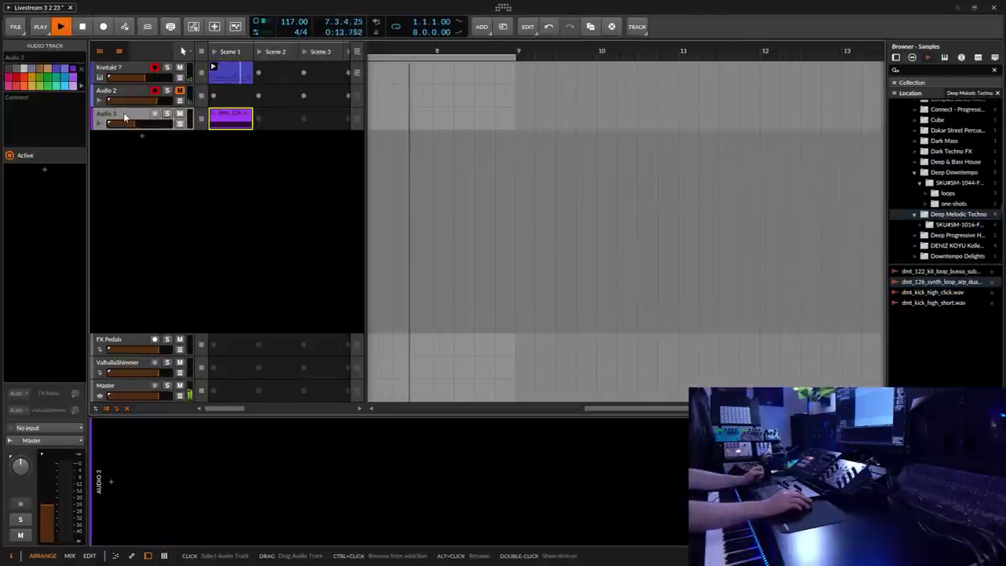
{"action": "left_click", "coordinate": [231, 115]}
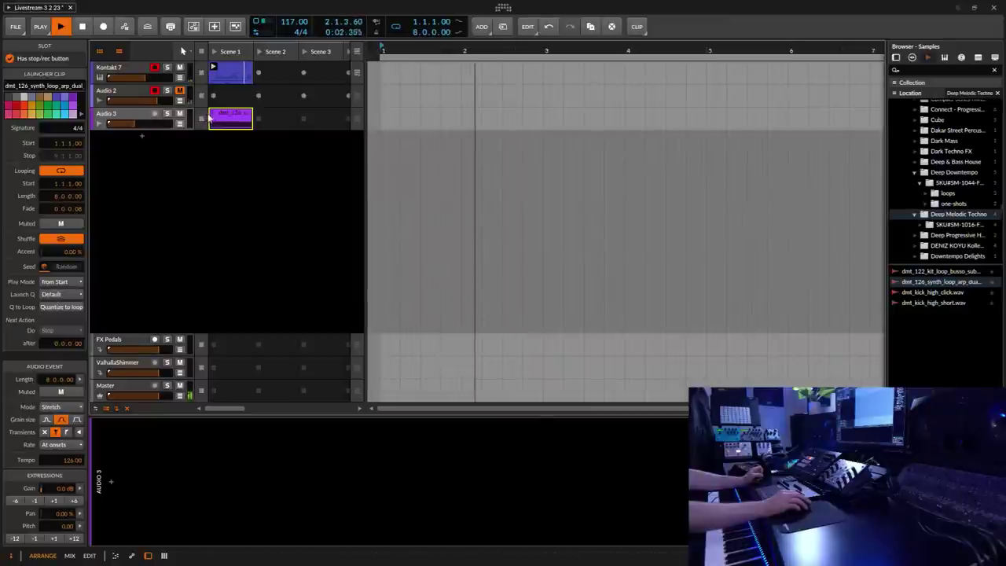
{"action": "left_click", "coordinate": [143, 112]}
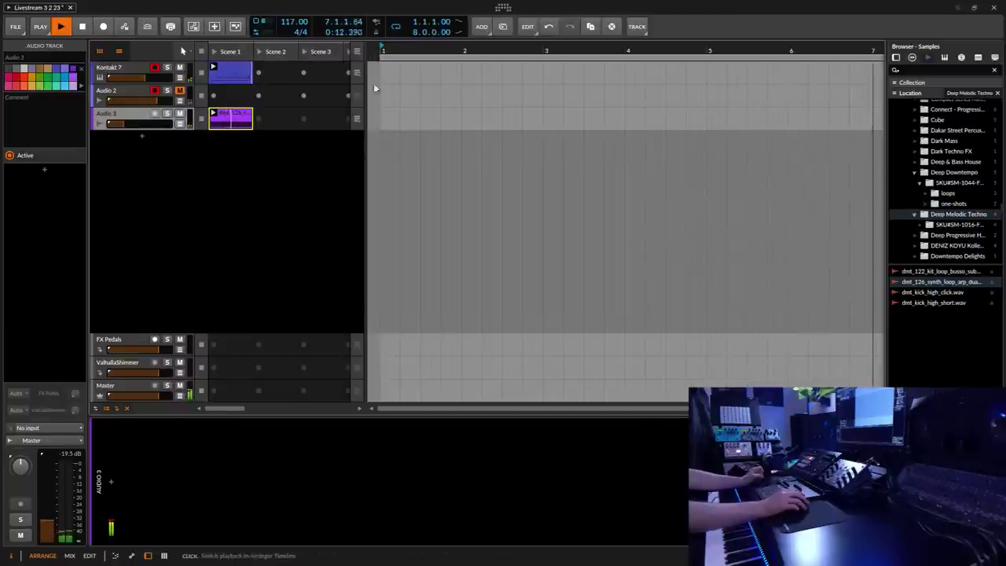
{"action": "left_click", "coordinate": [377, 31]}
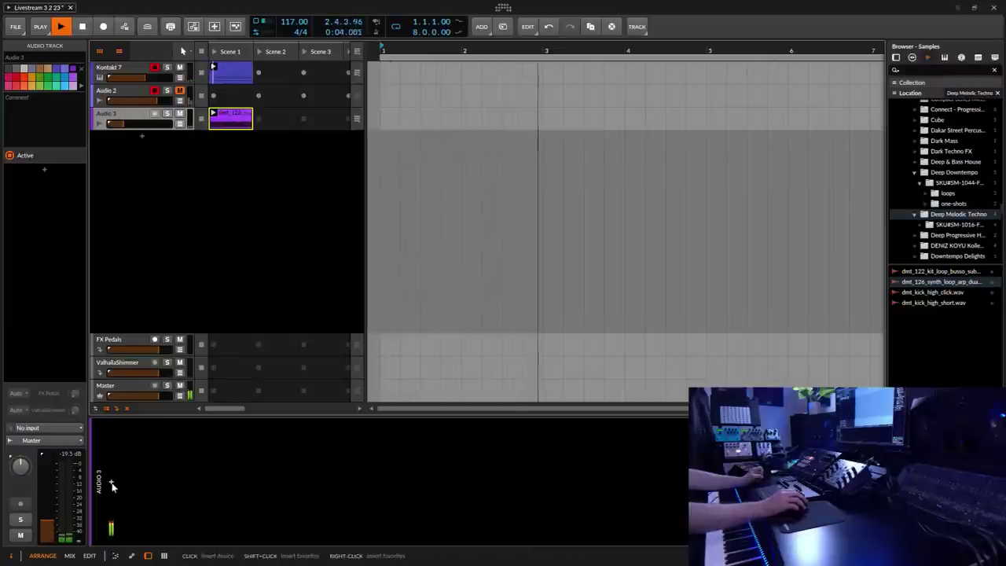
Insert the Filter device from the Fave FX collection on Audio 3 and set its cutoff frequency to 355 Hz.
{"action": "left_click", "coordinate": [111, 484]}
{"action": "left_click", "coordinate": [78, 182]}
{"action": "left_click_drag", "start_coordinate": [581, 181], "coordinate": [581, 216]}
{"action": "left_click", "coordinate": [487, 222]}
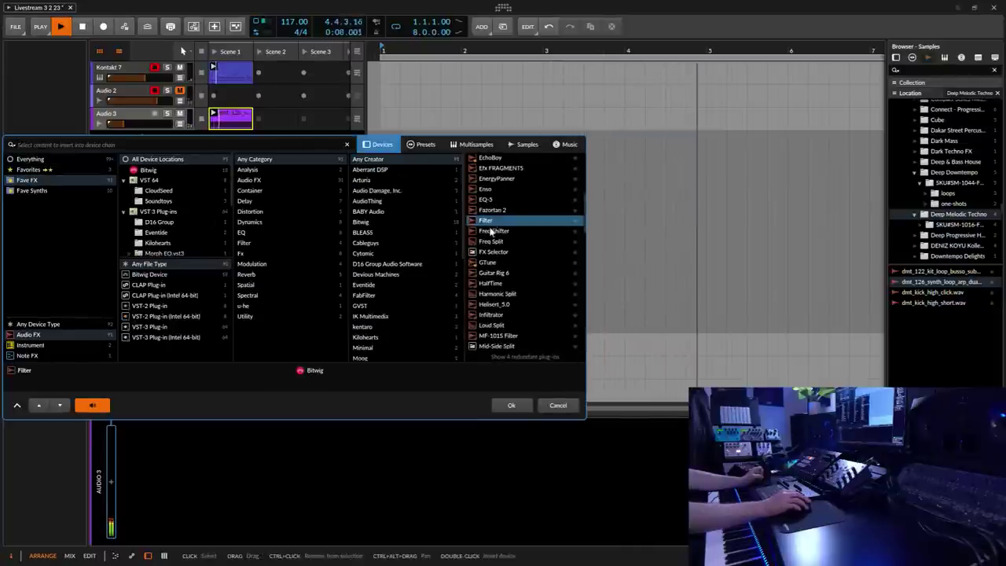
{"action": "left_click", "coordinate": [512, 405]}
{"action": "left_click_drag", "start_coordinate": [196, 515], "coordinate": [167, 534]}
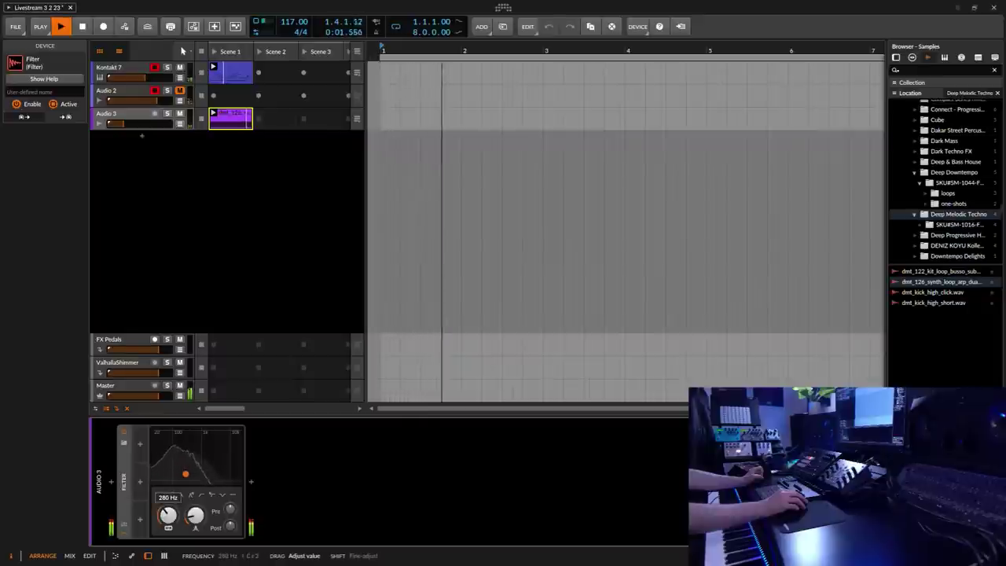
{"action": "left_click_drag", "start_coordinate": [168, 514], "coordinate": [167, 510]}
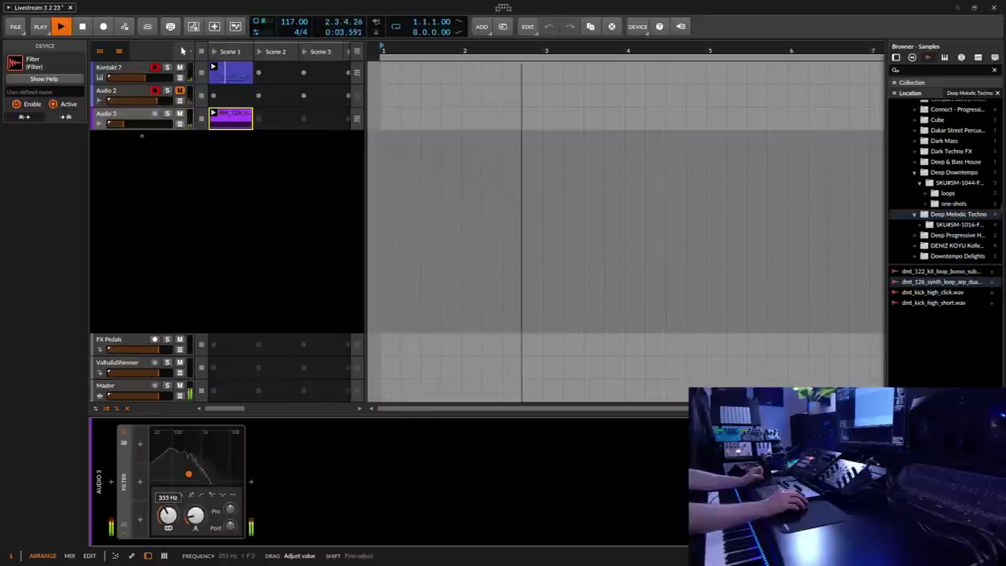
Check the Kontakt 7 track's device chain and return to the Audio 3 track.
{"action": "left_click", "coordinate": [139, 117]}
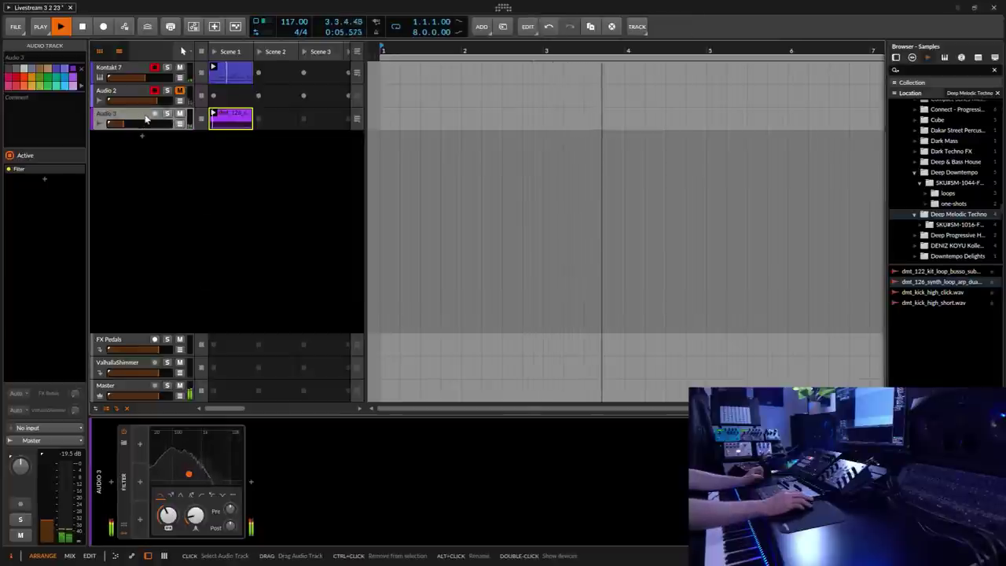
{"action": "left_click", "coordinate": [118, 72]}
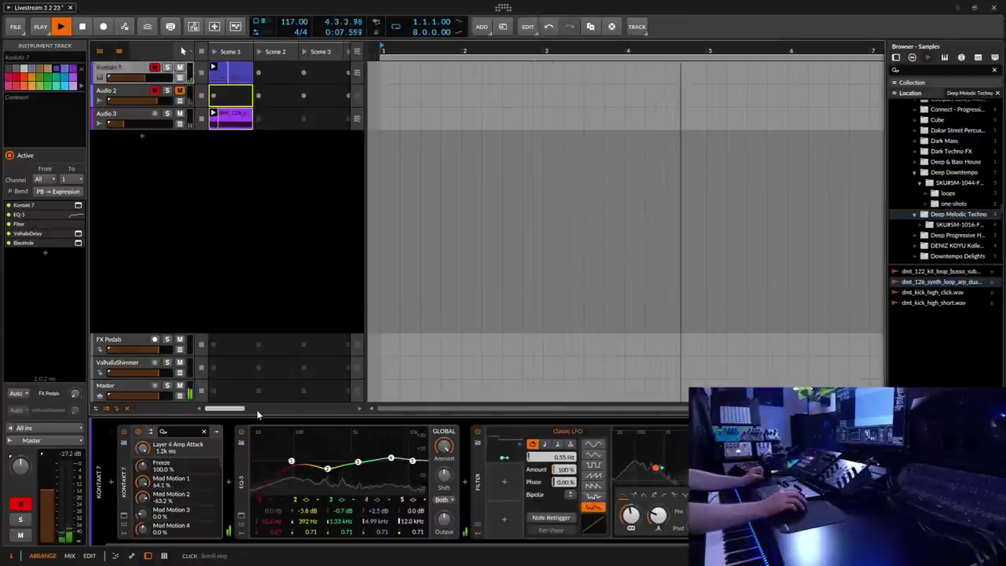
{"action": "left_click_drag", "start_coordinate": [289, 473], "coordinate": [292, 478]}
{"action": "left_click", "coordinate": [230, 118]}
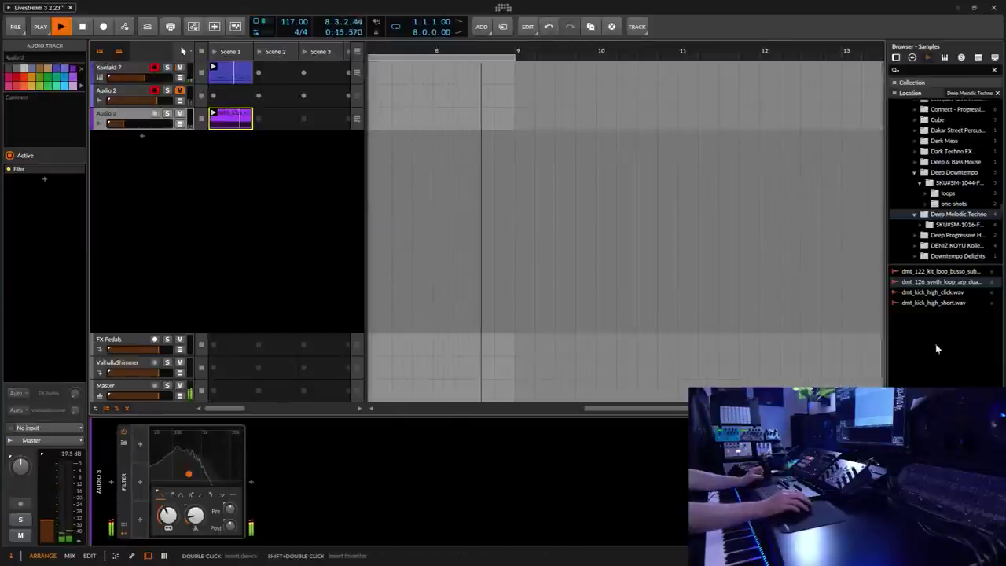
Preview dmt_kick_high_click.wav and dmt_kick_high_short.wav, and look through the Fave FX devices before returning to the sample browser.
{"action": "left_click", "coordinate": [941, 293]}
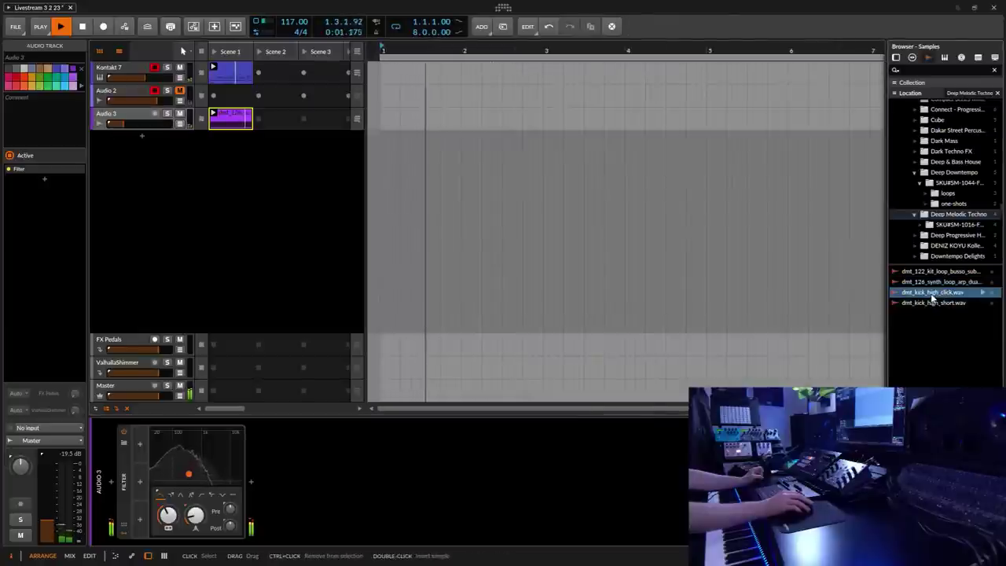
{"action": "left_click", "coordinate": [935, 302]}
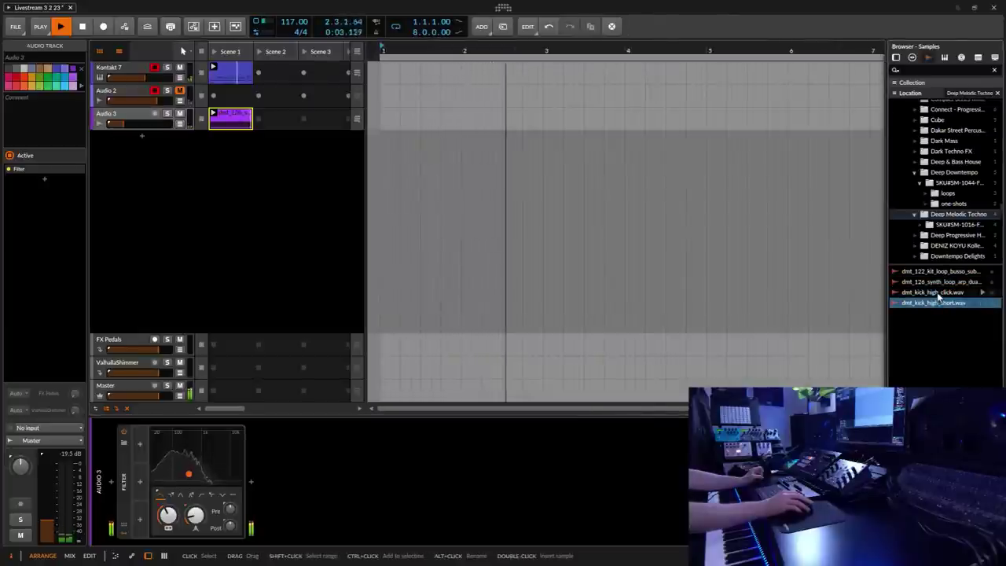
{"action": "left_click", "coordinate": [896, 58]}
{"action": "scroll", "coordinate": [1001, 308], "scroll_direction": "down", "scroll_amount": 3}
{"action": "scroll", "coordinate": [1001, 309], "scroll_direction": "down", "scroll_amount": 1}
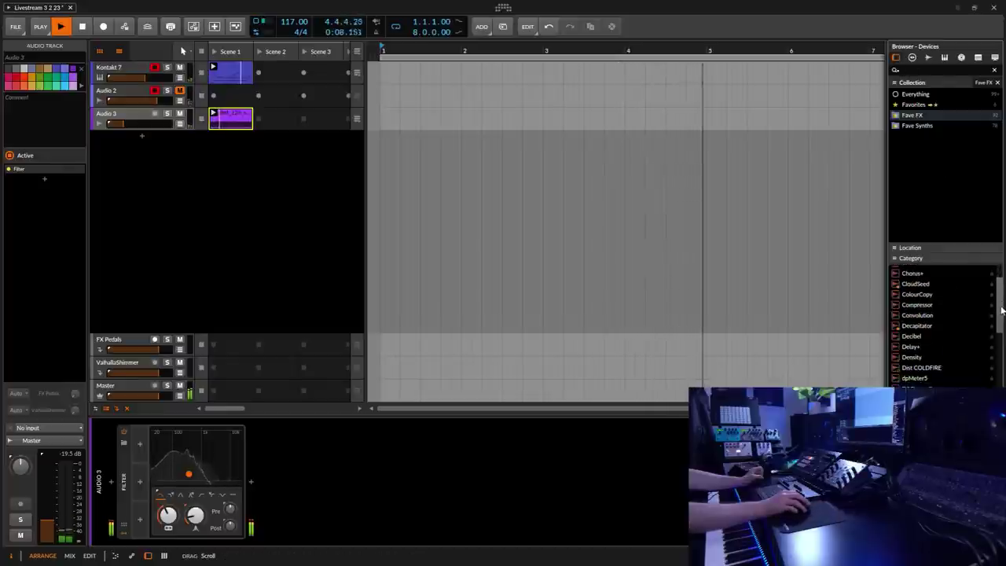
{"action": "left_click", "coordinate": [930, 56]}
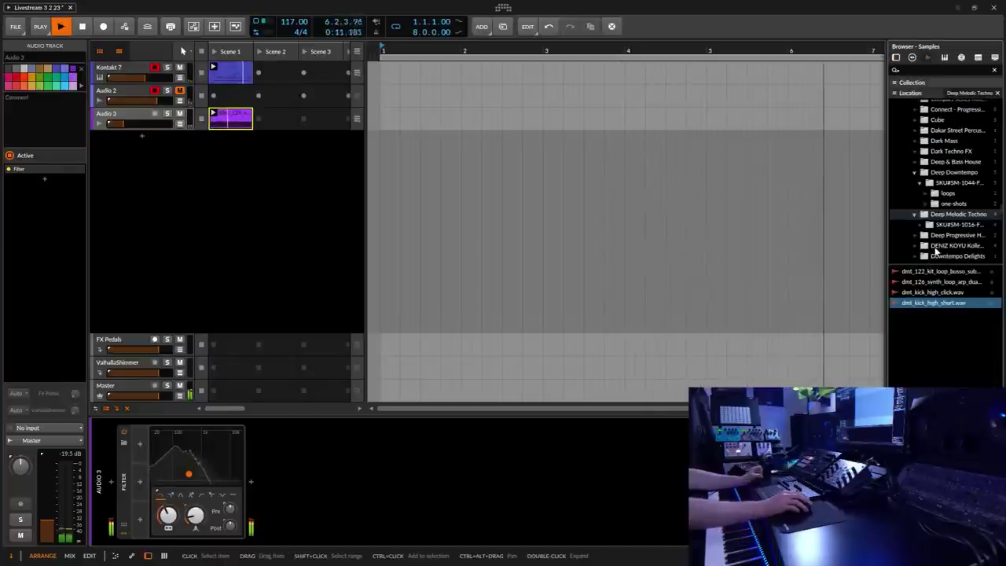
Preview the Deep Progressive House clap and kick one-shots against the playing synth loop.
{"action": "left_click", "coordinate": [957, 235]}
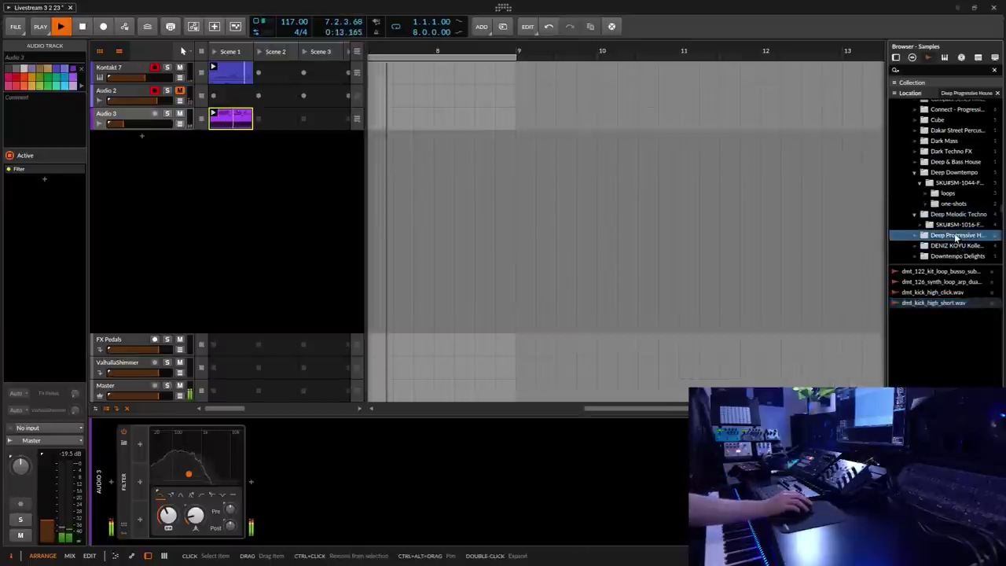
{"action": "left_click", "coordinate": [947, 272]}
{"action": "left_click", "coordinate": [945, 283]}
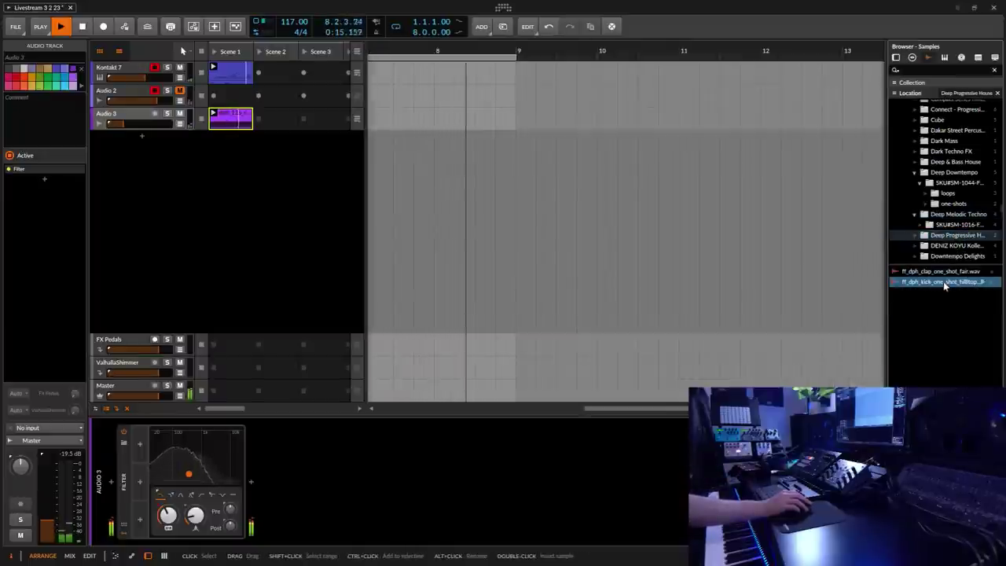
List the DENIZ KOYU Kollektion Vol. 2 pack and preview KOYU_clap_serum_09.wav and the long club kick.
{"action": "left_click", "coordinate": [956, 246]}
{"action": "scroll", "coordinate": [952, 236], "scroll_direction": "down", "scroll_amount": 1}
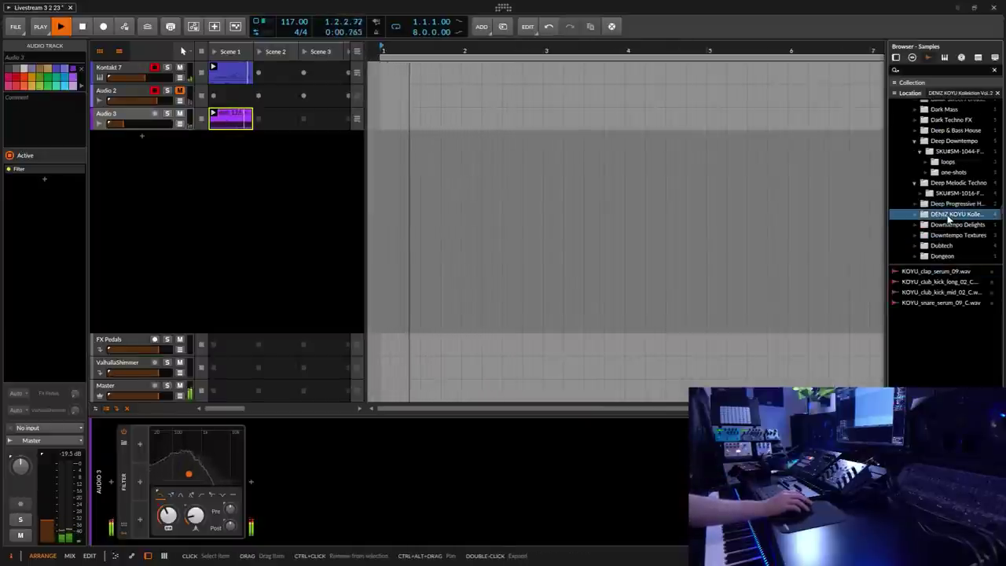
{"action": "left_click", "coordinate": [935, 271]}
{"action": "left_click", "coordinate": [939, 282]}
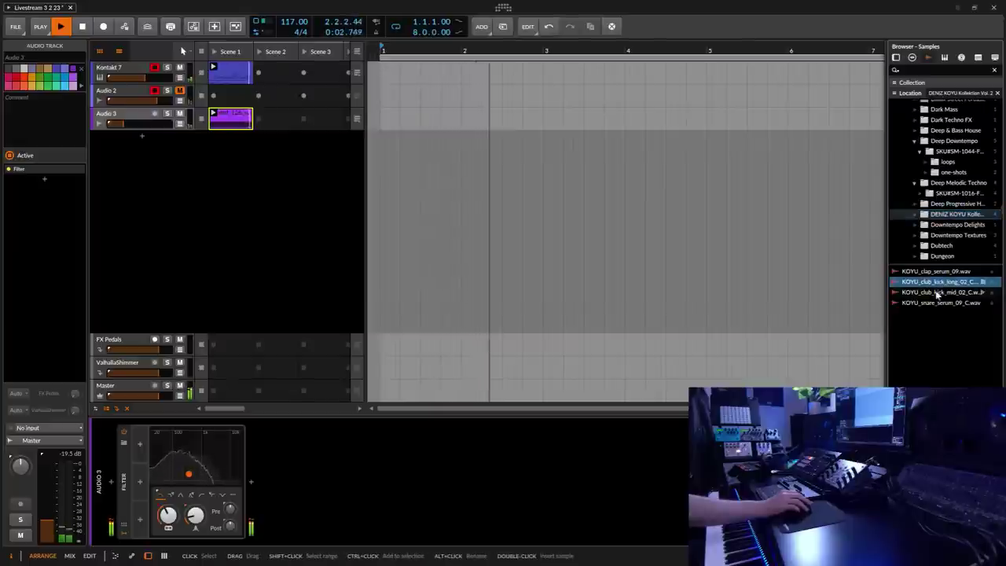
Preview the KOYU mid club kick and snare, and DD_Kick_01.wav from the Downtempo Delights pack.
{"action": "left_click", "coordinate": [937, 292]}
{"action": "left_click", "coordinate": [940, 302]}
{"action": "left_click", "coordinate": [955, 224]}
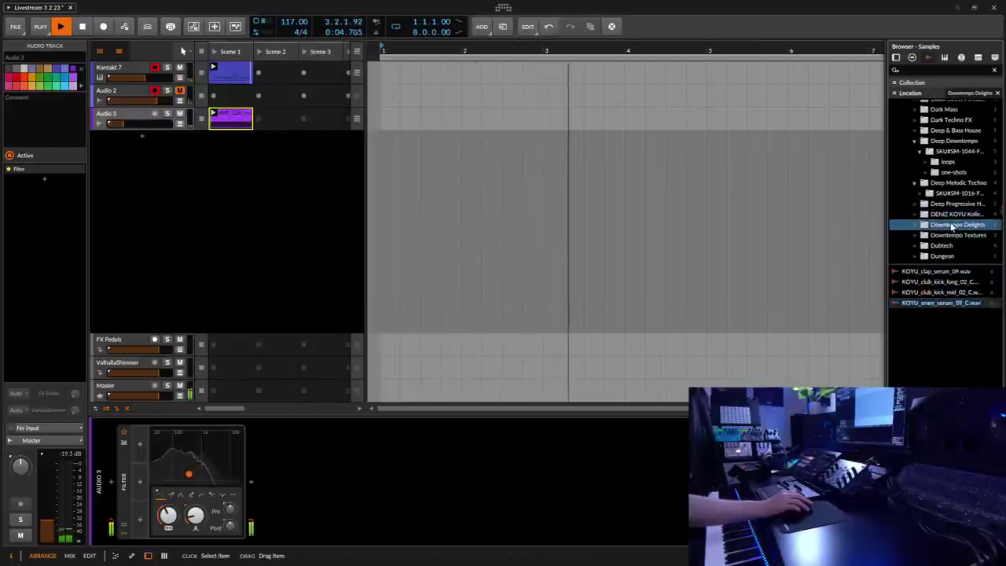
{"action": "left_click", "coordinate": [923, 271]}
Preview the full allure 70 BPM and full pixel 90 BPM drum loops from the Downtempo Textures pack.
{"action": "scroll", "coordinate": [953, 173], "scroll_direction": "down", "scroll_amount": 3}
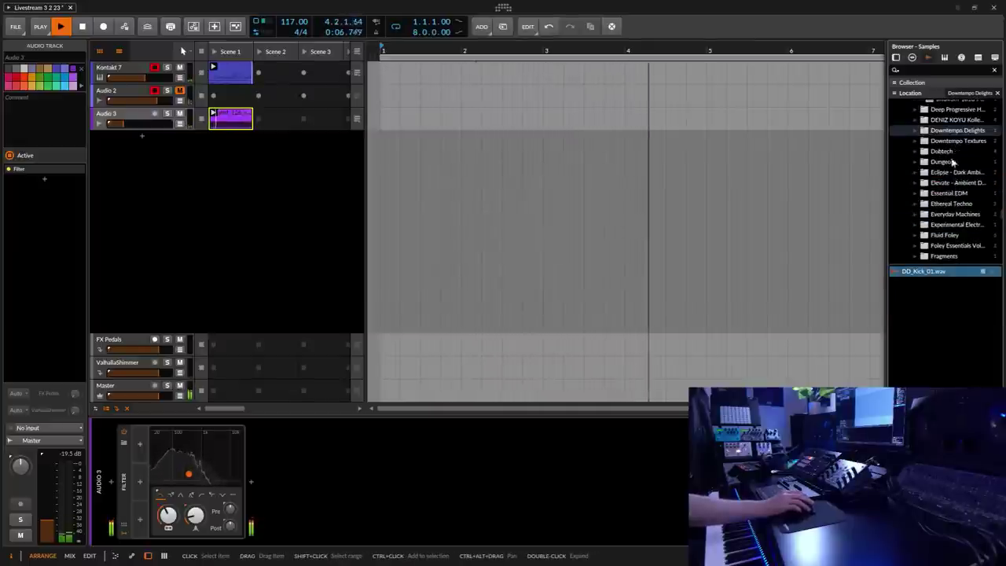
{"action": "left_click", "coordinate": [952, 141]}
{"action": "left_click", "coordinate": [941, 272]}
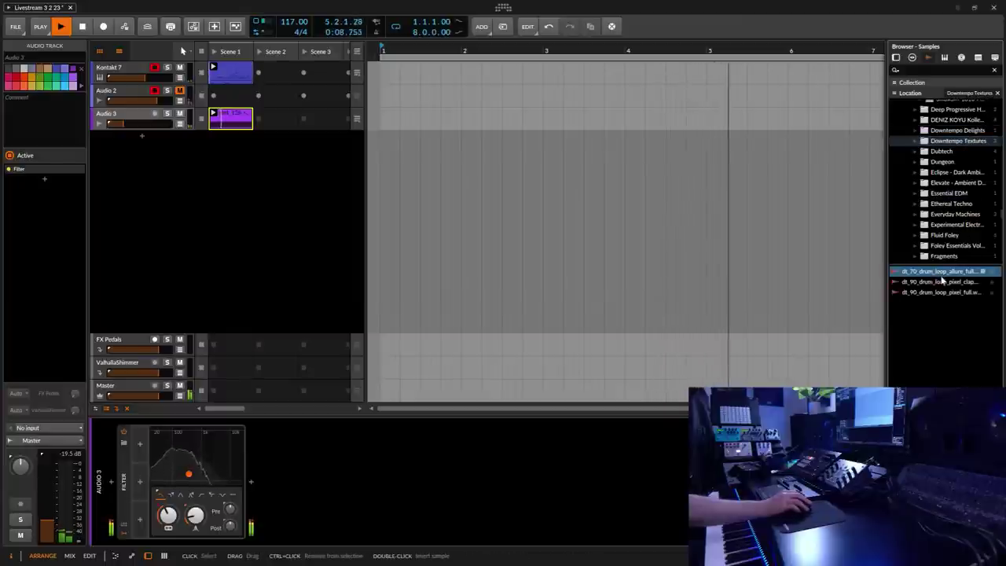
{"action": "left_click", "coordinate": [937, 292]}
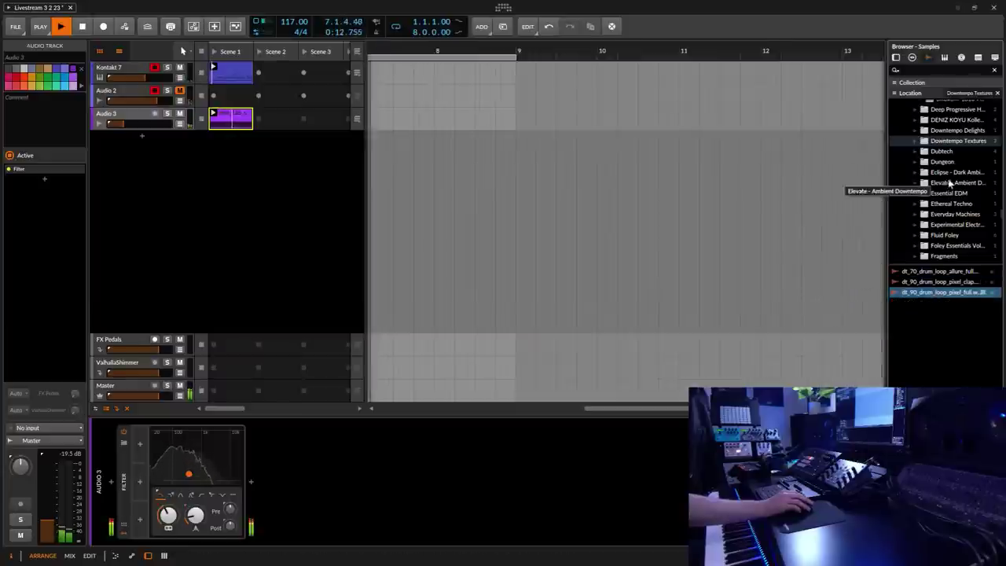
List the Dubtech pack and preview its one-shots, including Pds_Kick.wav and Toss_Hat2.wav.
{"action": "left_click", "coordinate": [941, 151]}
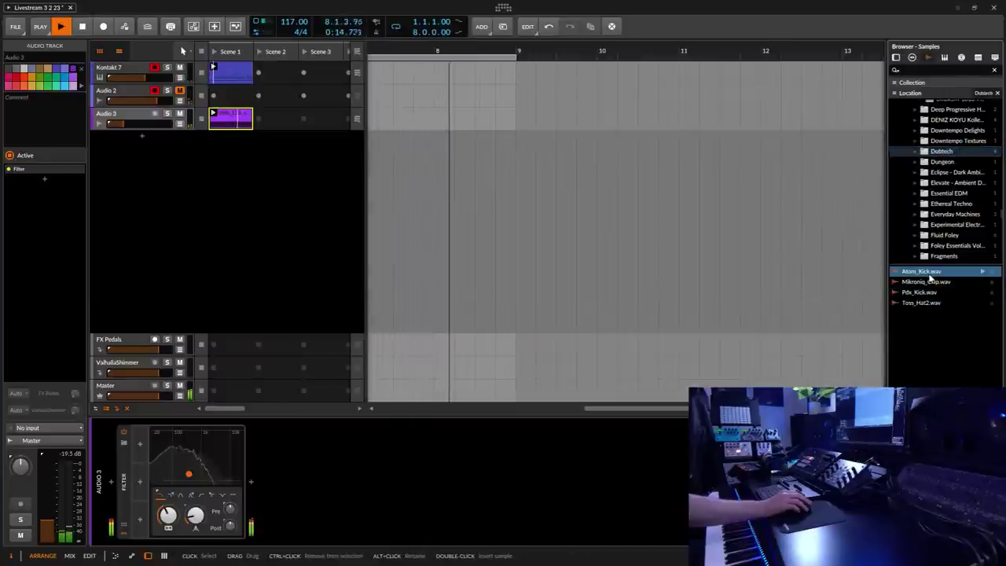
{"action": "left_click", "coordinate": [921, 292]}
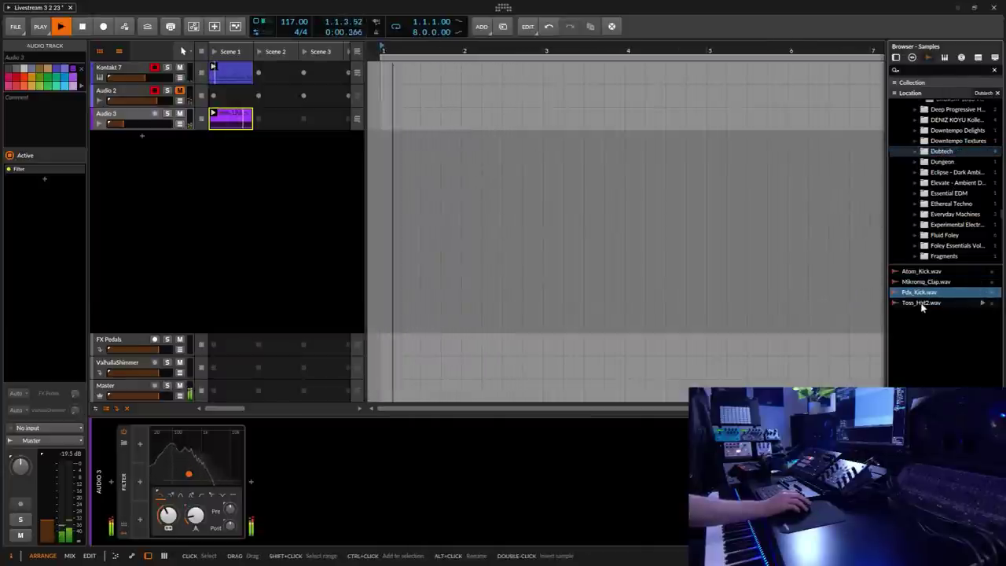
{"action": "left_click", "coordinate": [922, 304]}
Audition the single samples in the Dungeon, Eclipse - Dark Ambient, Elevate - Ambient Downtempo and Essential EDM packs.
{"action": "left_click", "coordinate": [943, 162]}
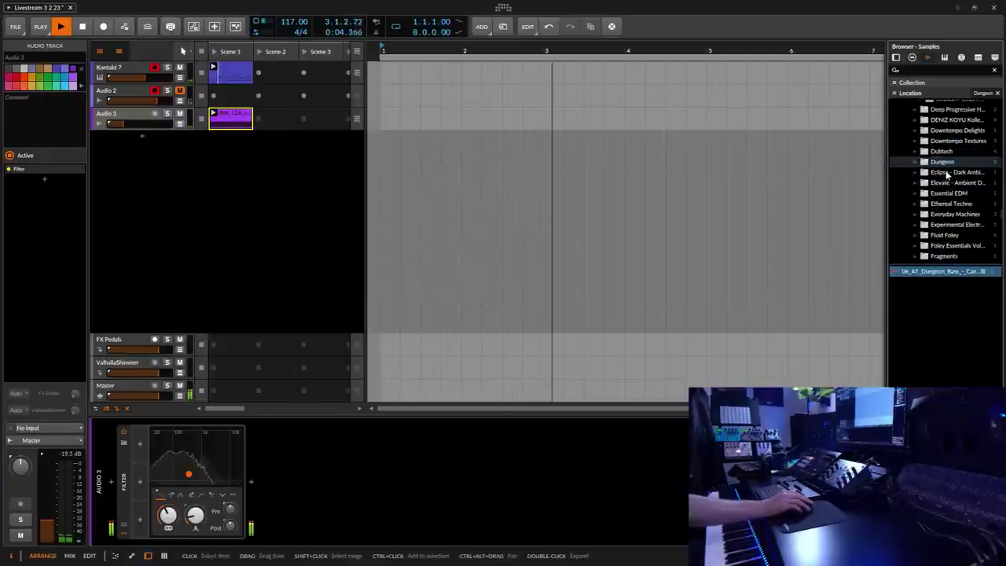
{"action": "left_click", "coordinate": [948, 173]}
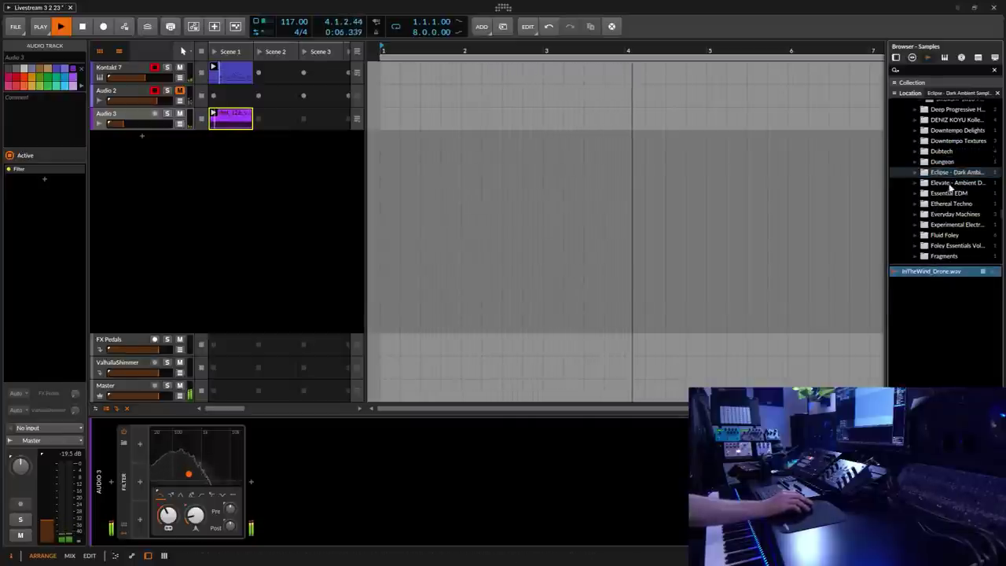
{"action": "left_click", "coordinate": [953, 182]}
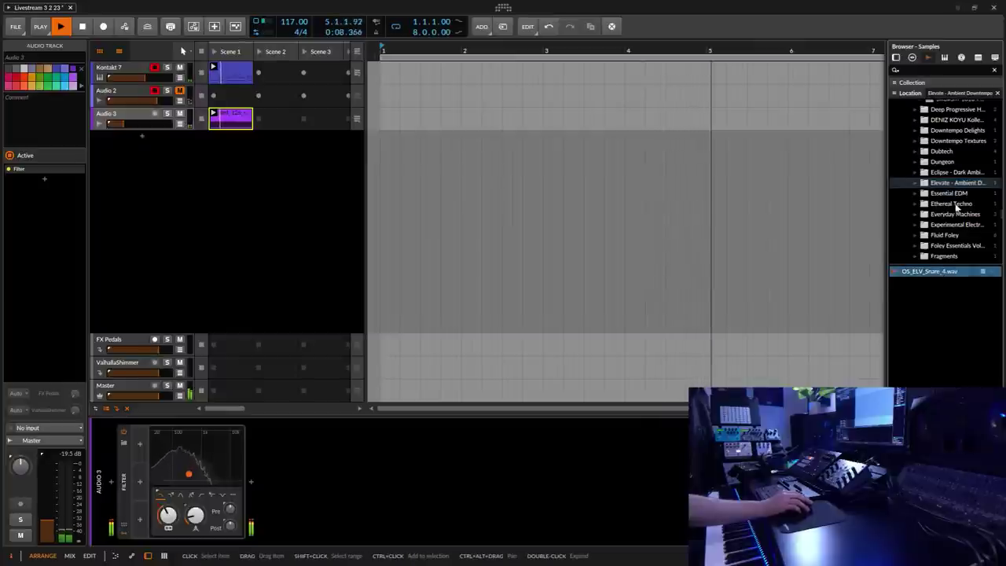
{"action": "left_click", "coordinate": [948, 193]}
{"action": "left_click", "coordinate": [938, 272]}
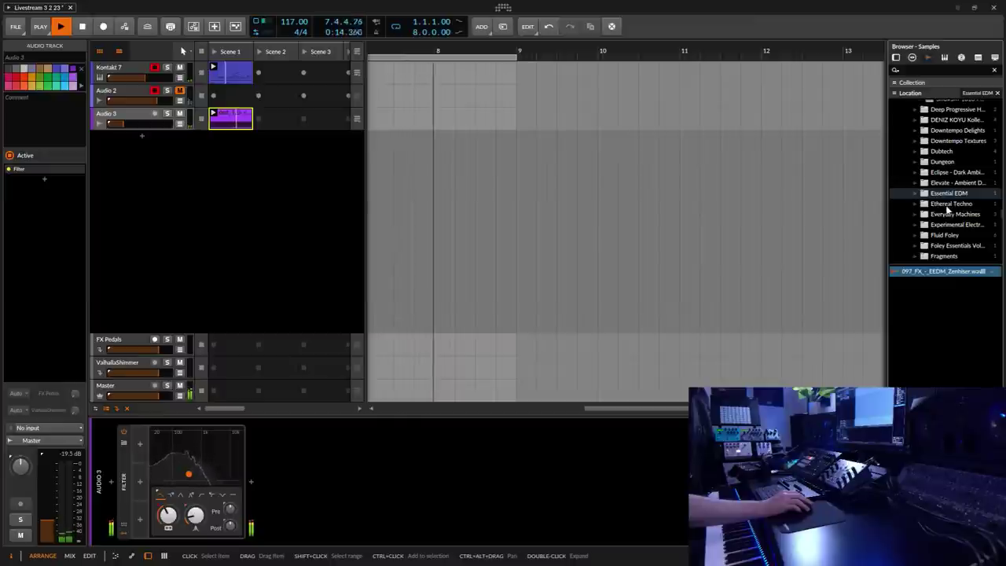
Preview the Ethereal Techno clap, check the Experimental Electronica pack, and audition the 015 one-shot from Fluid Foley.
{"action": "left_click", "coordinate": [949, 206]}
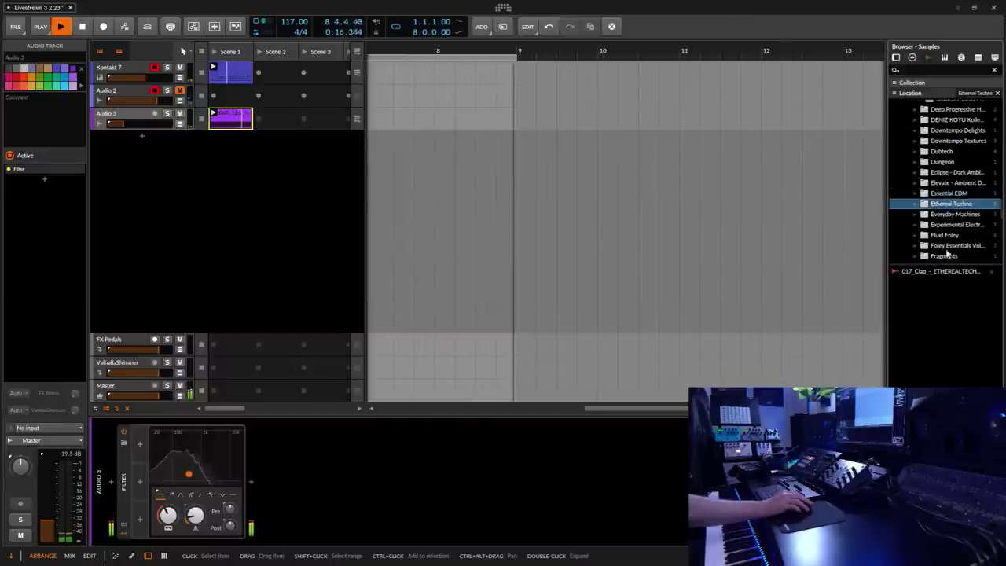
{"action": "left_click", "coordinate": [935, 271]}
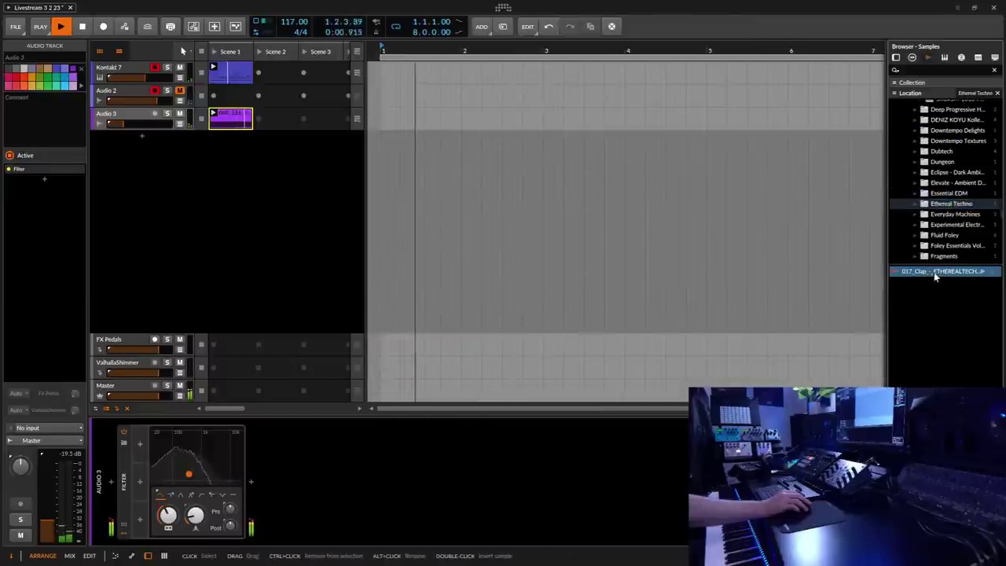
{"action": "left_click", "coordinate": [953, 227]}
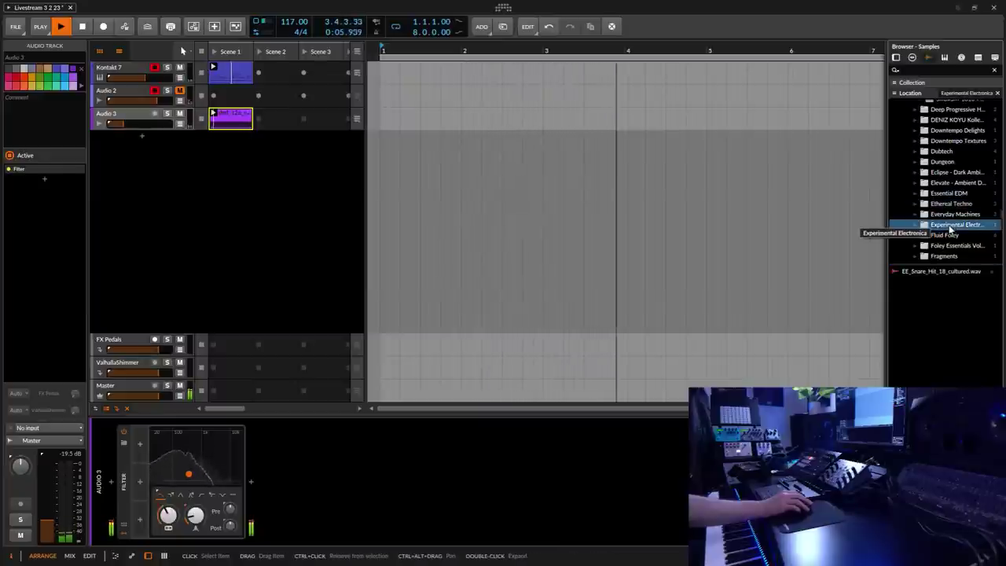
{"action": "left_click", "coordinate": [945, 236]}
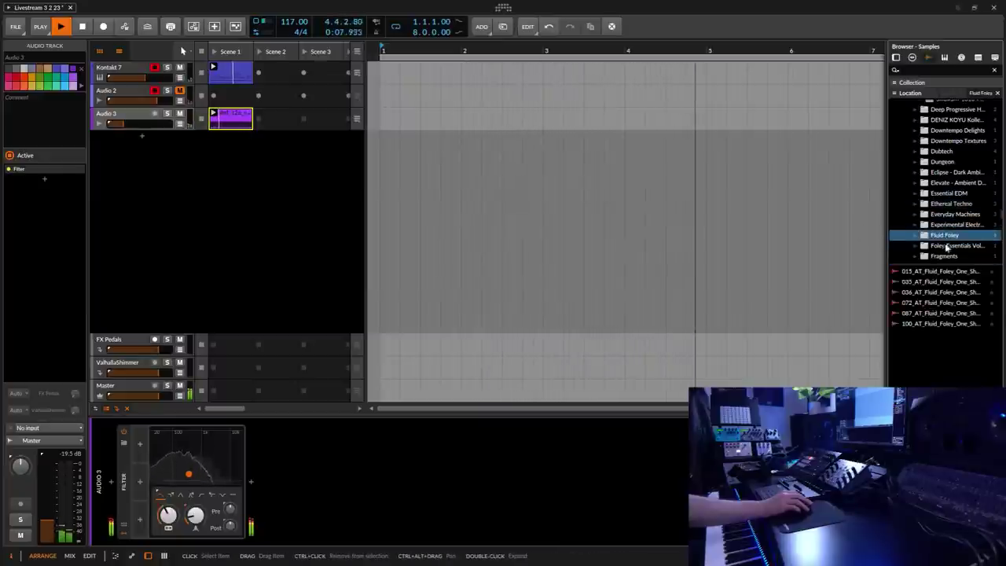
{"action": "left_click", "coordinate": [943, 272]}
Find the Fur - Melodic Techno pack among the sample folders and preview its kick one-shot.
{"action": "scroll", "coordinate": [950, 212], "scroll_direction": "down", "scroll_amount": 1}
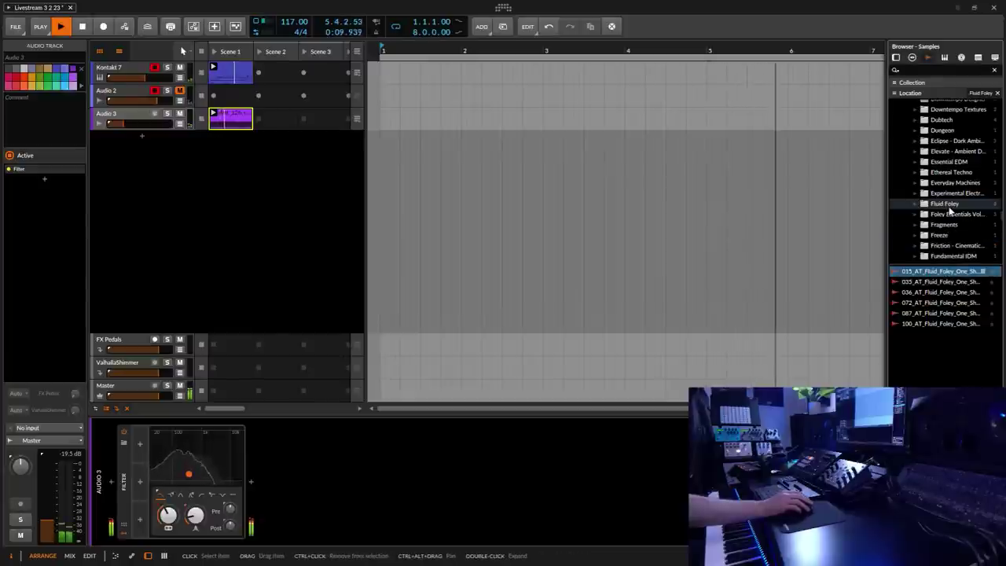
{"action": "scroll", "coordinate": [960, 238], "scroll_direction": "down", "scroll_amount": 1}
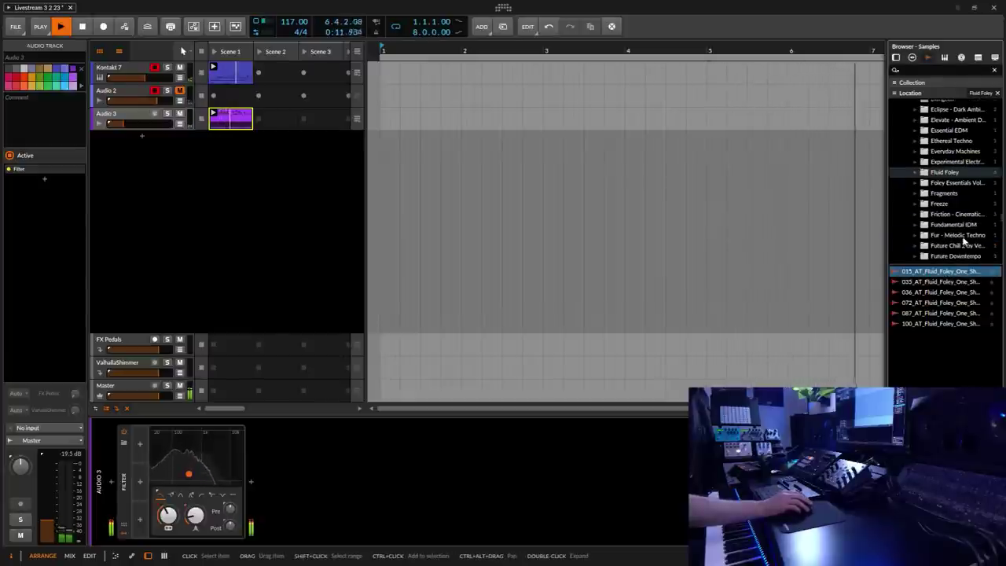
{"action": "scroll", "coordinate": [961, 238], "scroll_direction": "down", "scroll_amount": 1}
{"action": "left_click", "coordinate": [955, 203]}
{"action": "left_click", "coordinate": [951, 271]}
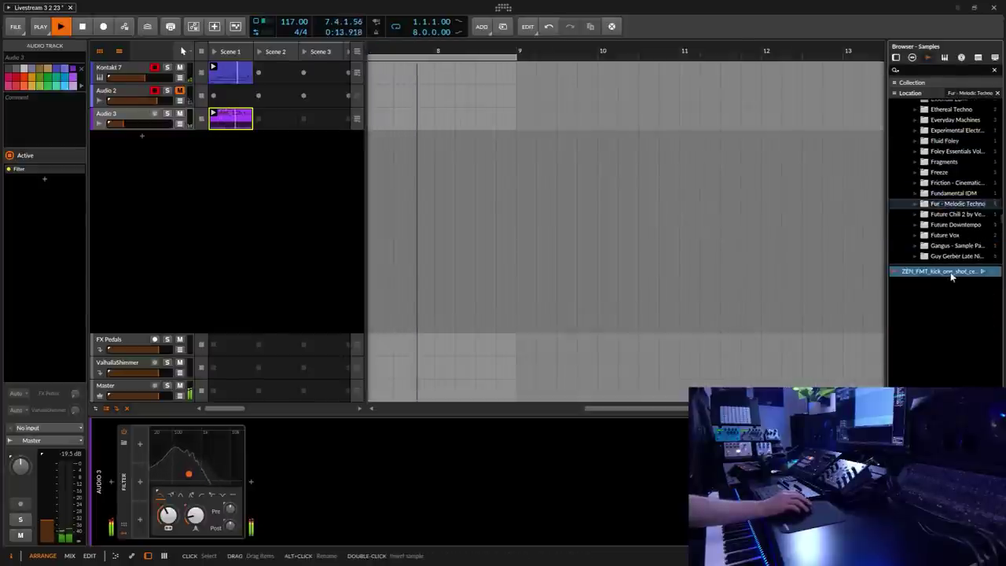
Check the Future Chill 2 pack and preview the 115 BPM hat and stripped drum loops from Future Downtempo.
{"action": "key", "text": "Down"}
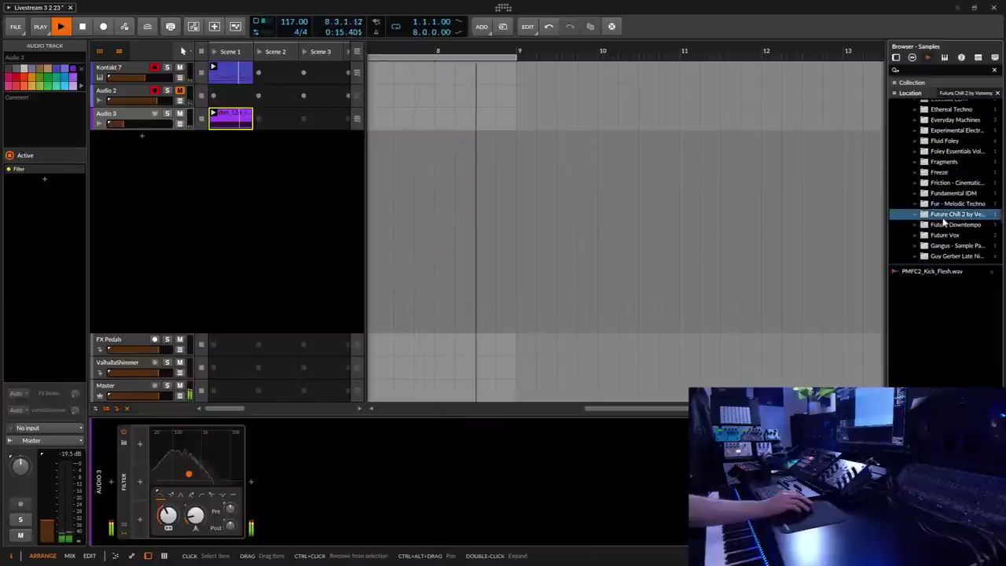
{"action": "key", "text": "Down"}
{"action": "left_click", "coordinate": [944, 271]}
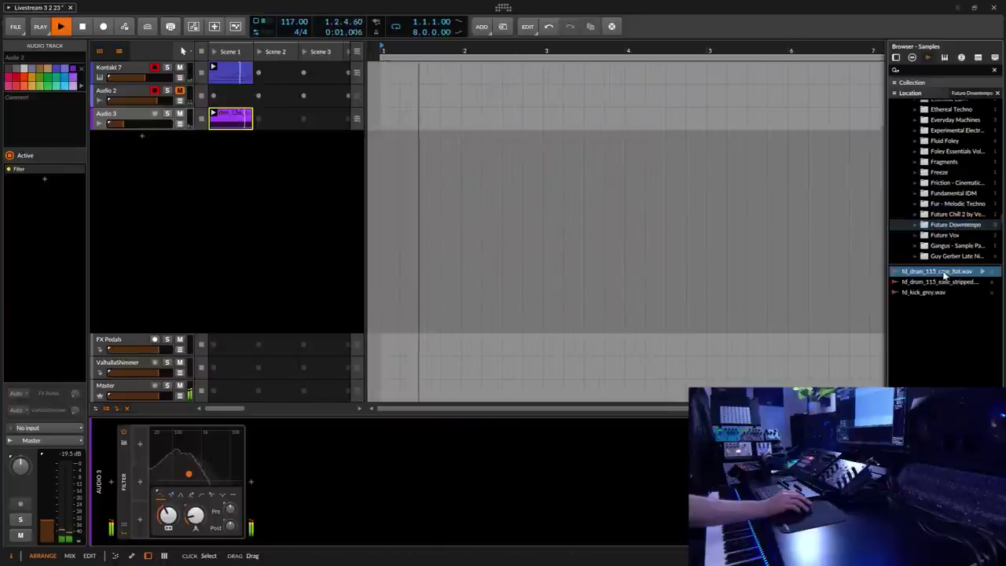
{"action": "left_click", "coordinate": [944, 283]}
Find the Liquid Techno Grooves pack and preview Forest_FX_Sample_PL_02.wav.
{"action": "scroll", "coordinate": [954, 205], "scroll_direction": "down", "scroll_amount": 3}
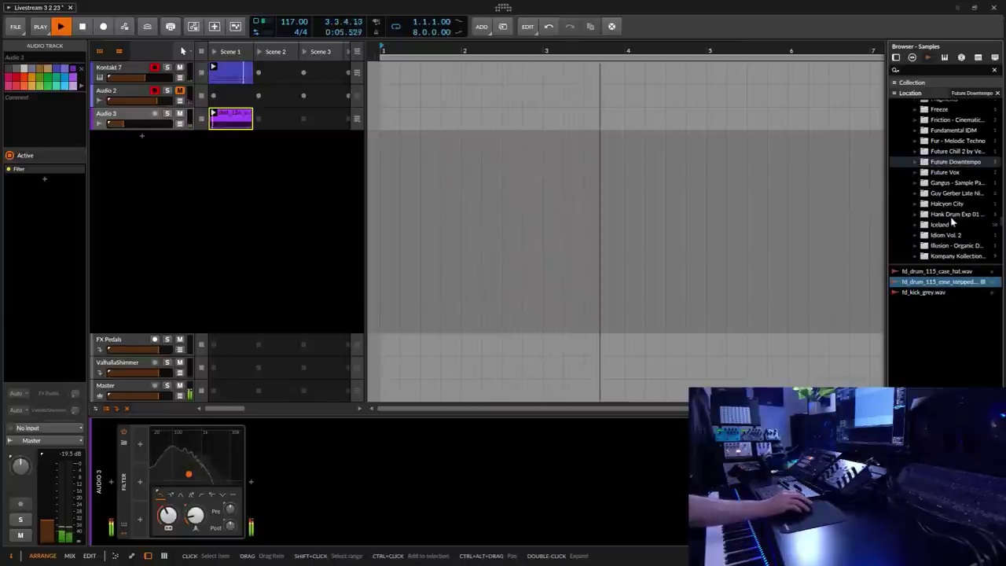
{"action": "scroll", "coordinate": [954, 224], "scroll_direction": "down", "scroll_amount": 3}
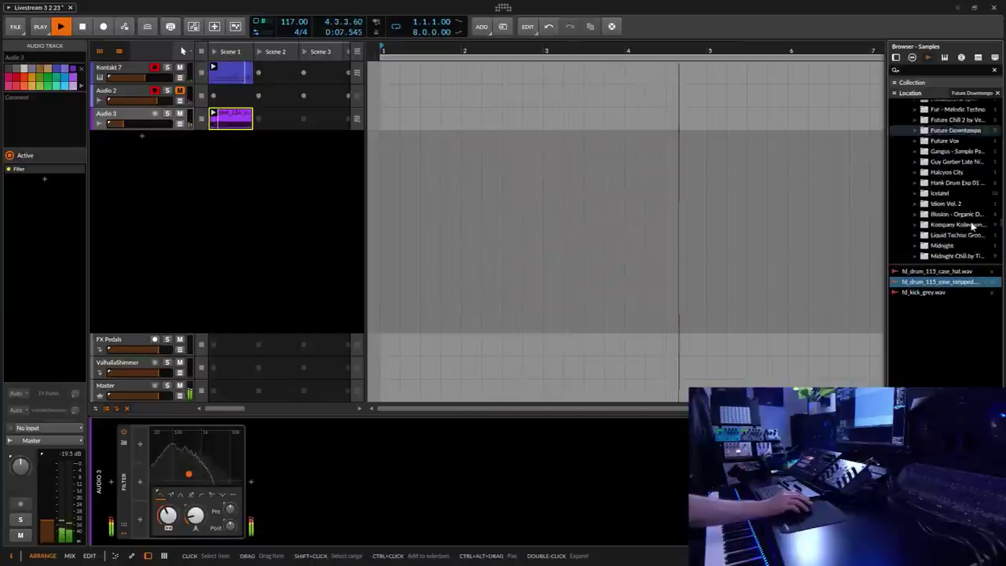
{"action": "left_click", "coordinate": [957, 204]}
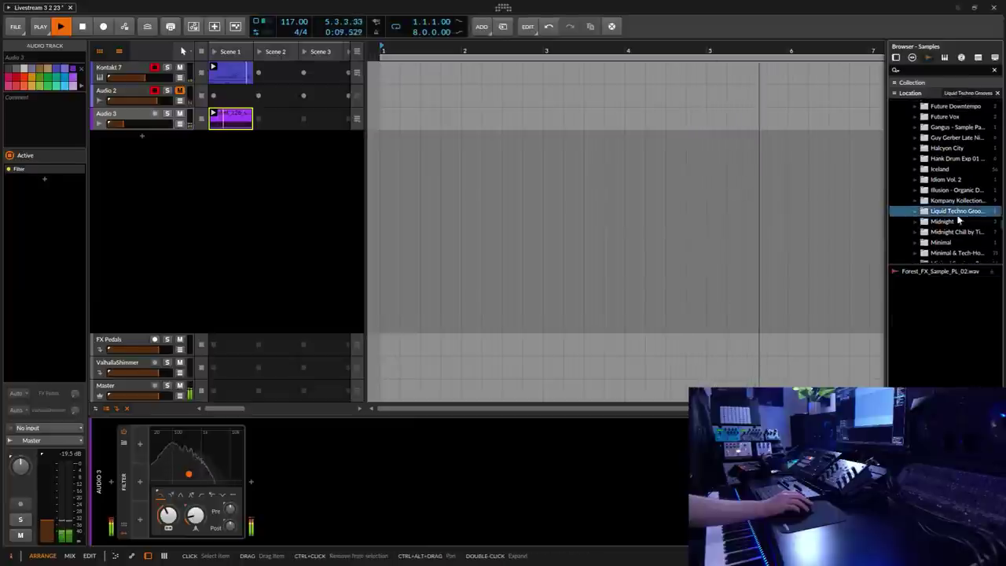
{"action": "left_click", "coordinate": [946, 272]}
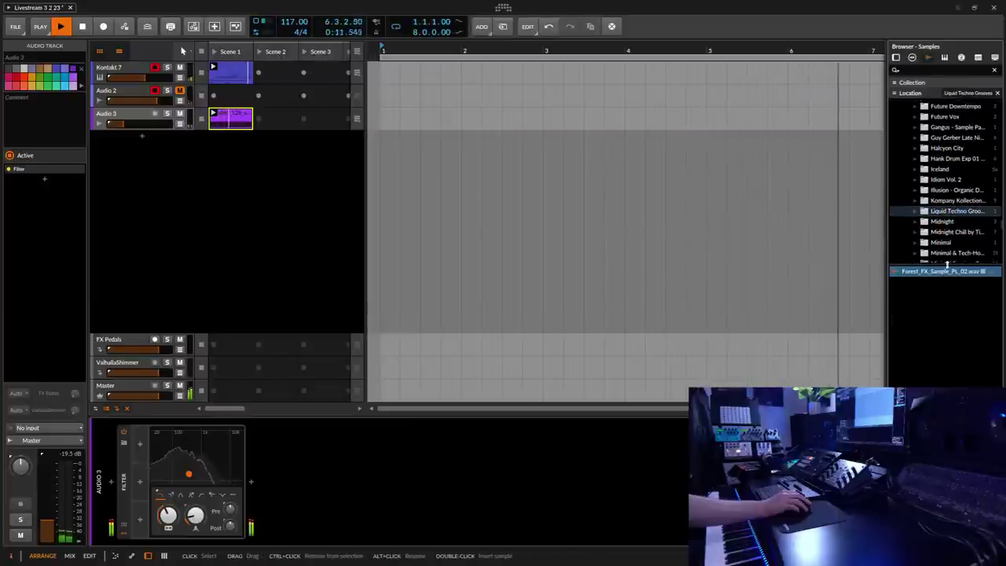
List the Midnight pack and preview its 01e, 07e and 23 percussion samples.
{"action": "key", "text": "Down"}
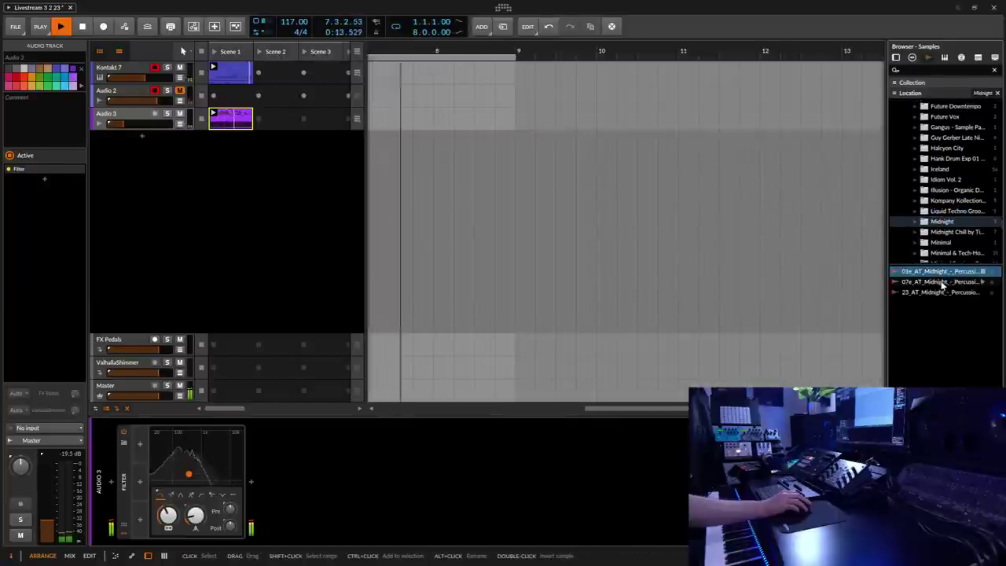
{"action": "left_click", "coordinate": [943, 283]}
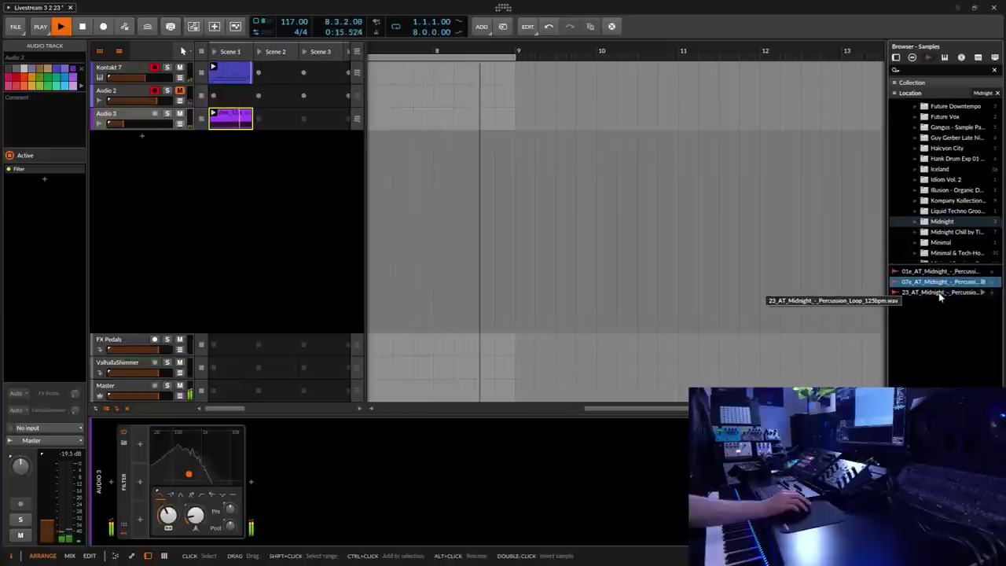
{"action": "left_click", "coordinate": [939, 292]}
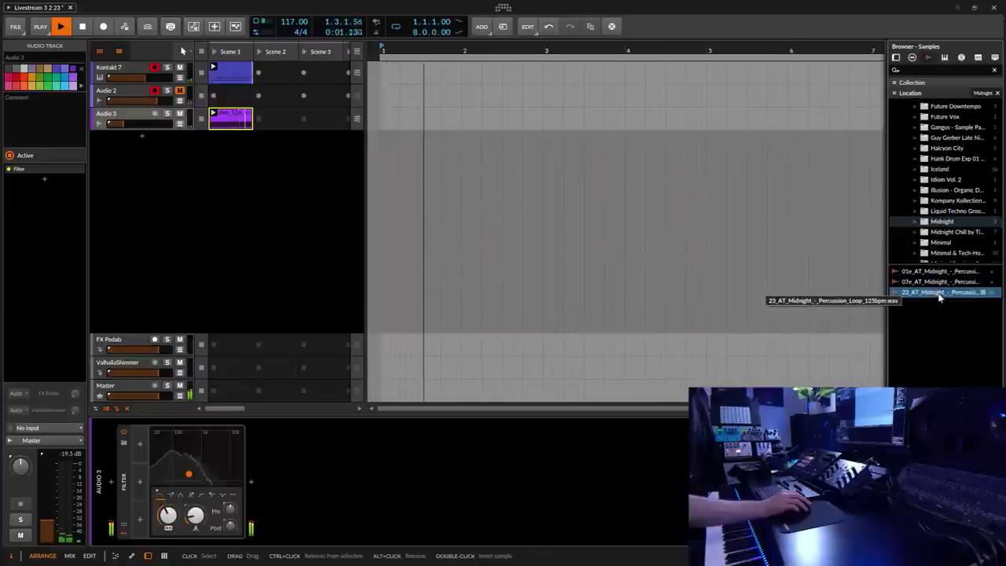
Preview the Midnight Chill drum loops Clicky, Evening, Heartbeat, Straight and Wonky, plus MNC_Kick_Low.wav and the Moist top loop.
{"action": "left_click", "coordinate": [954, 232]}
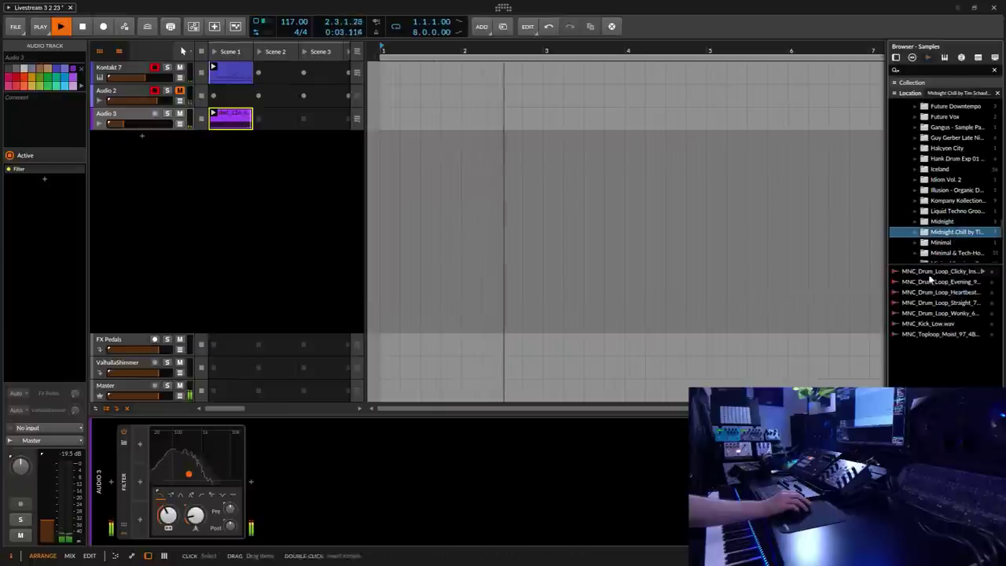
{"action": "left_click", "coordinate": [929, 272]}
{"action": "left_click", "coordinate": [938, 283]}
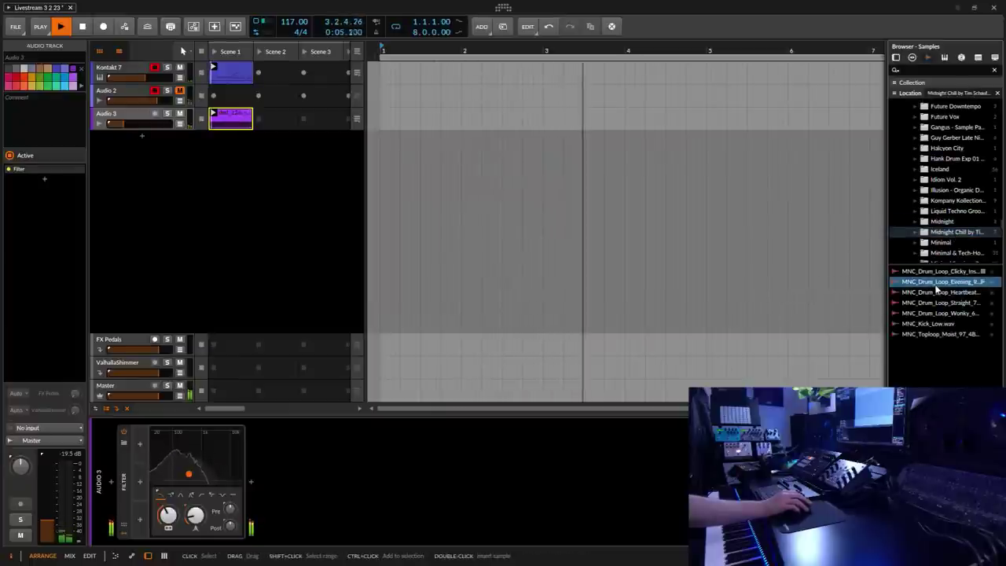
{"action": "left_click", "coordinate": [941, 292]}
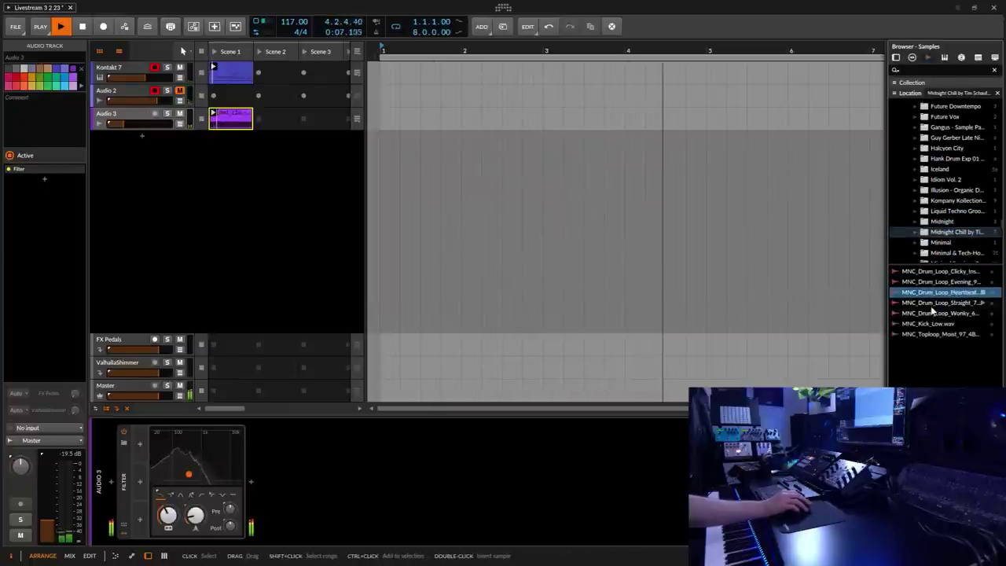
{"action": "left_click", "coordinate": [942, 305]}
{"action": "left_click", "coordinate": [927, 314]}
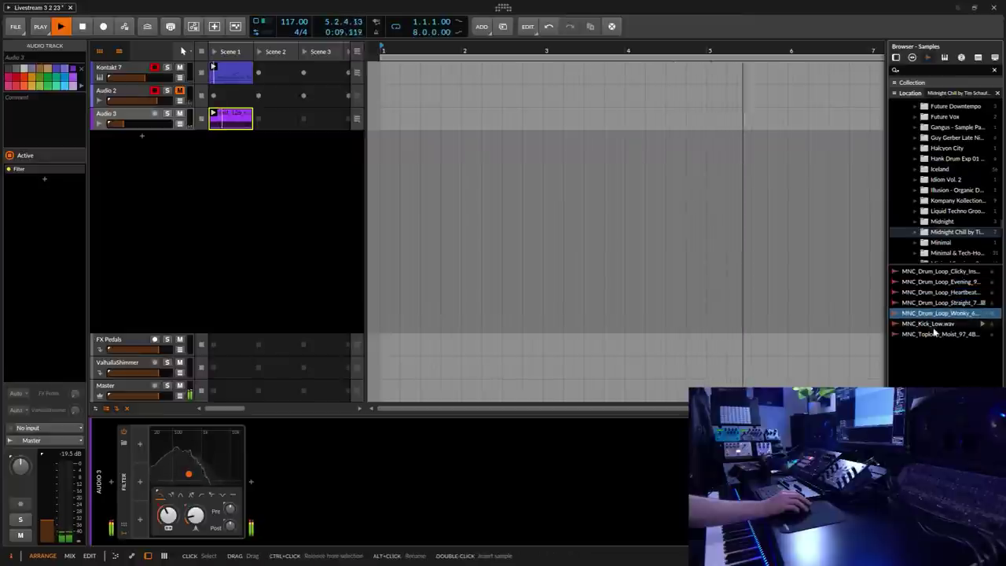
{"action": "left_click", "coordinate": [927, 324]}
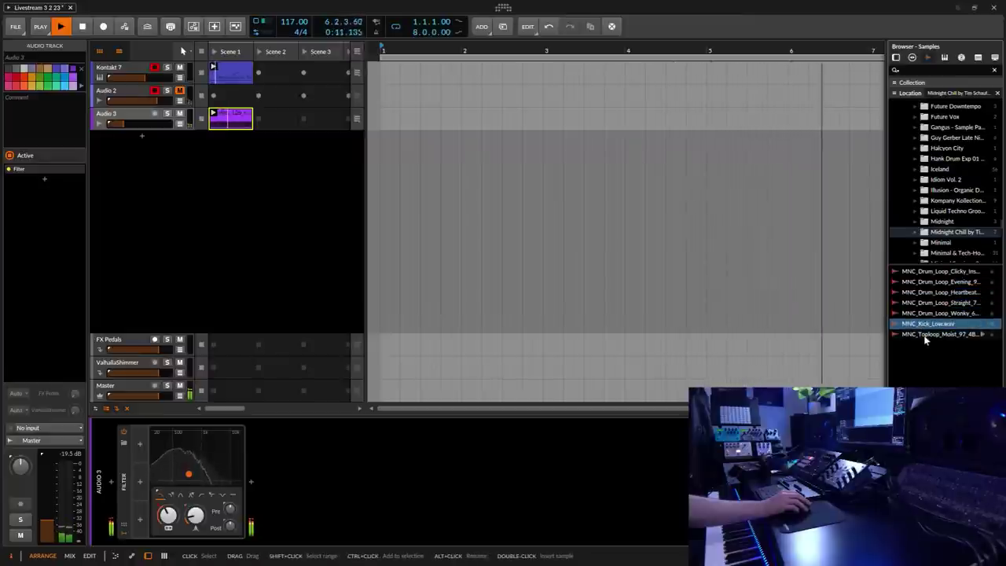
{"action": "left_click", "coordinate": [930, 336]}
Preview the Minimal pack's kick, and mth_bd_hilo.wav and mth_drlp_127_bigbass.wav from Minimal & Tech-House.
{"action": "scroll", "coordinate": [943, 220], "scroll_direction": "down", "scroll_amount": 2}
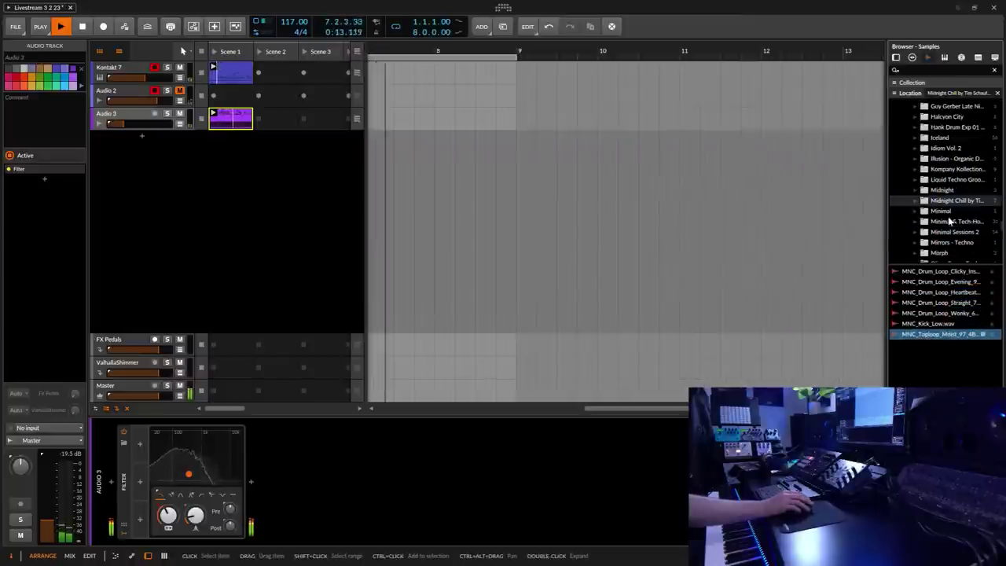
{"action": "left_click", "coordinate": [941, 210]}
{"action": "left_click", "coordinate": [927, 271]}
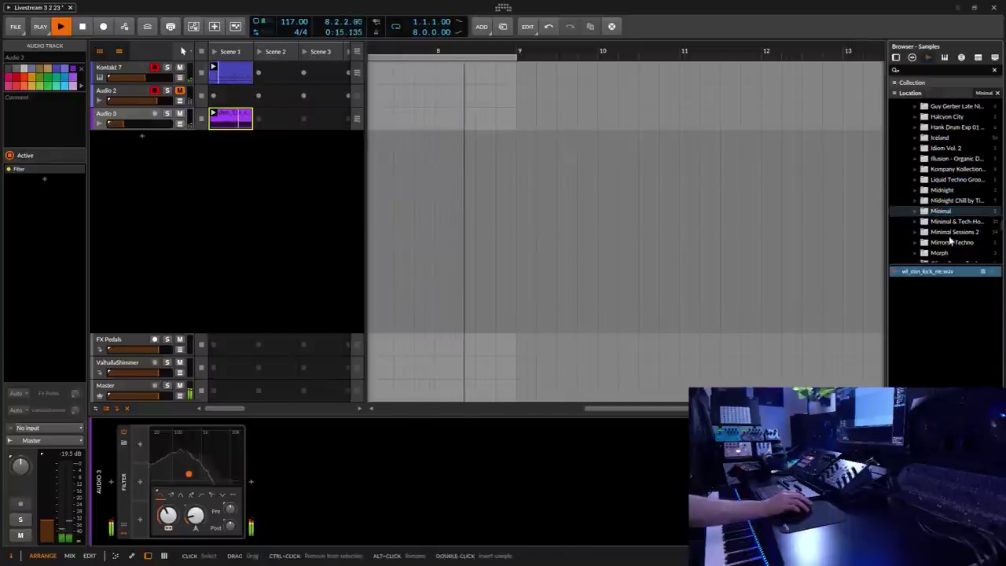
{"action": "left_click", "coordinate": [947, 222]}
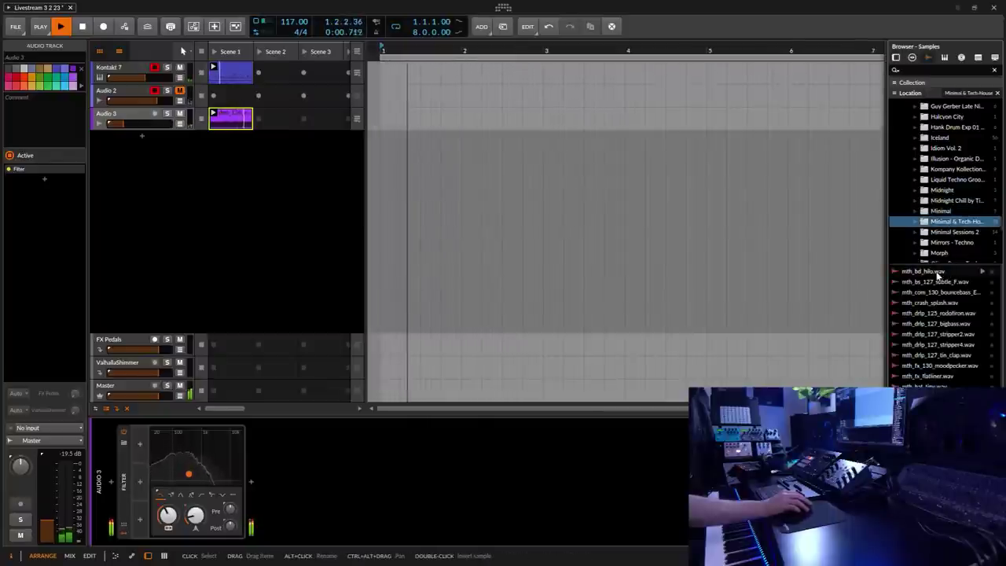
{"action": "left_click", "coordinate": [940, 271]}
{"action": "left_click", "coordinate": [956, 325]}
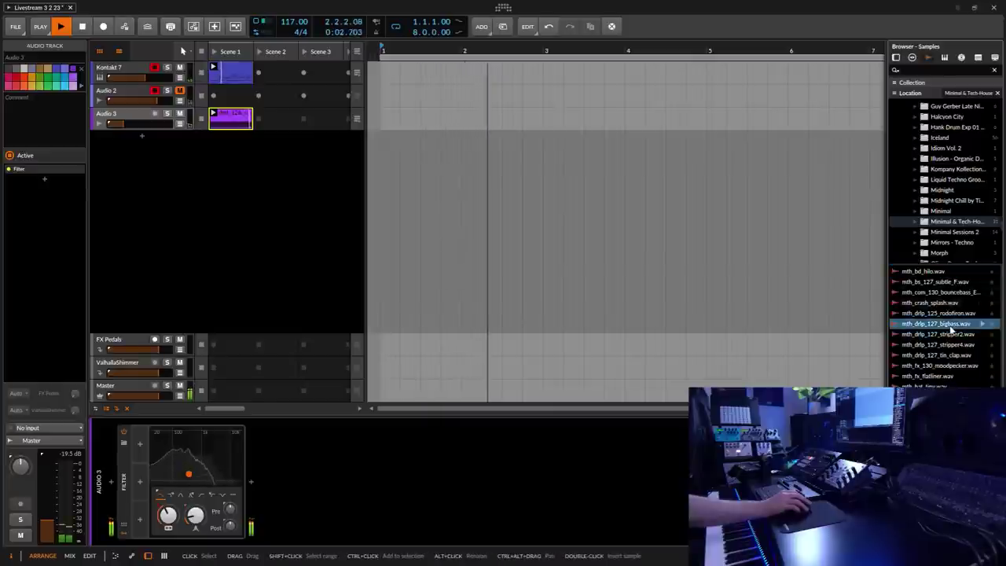
Preview the drum loops mth_drlp_127_stripper2.wav, mth_drlp_127_stripper4.wav and mth_drlp_127_tin_clap.wav, plus mth_fx_130_moodpecker.wav.
{"action": "left_click", "coordinate": [949, 336]}
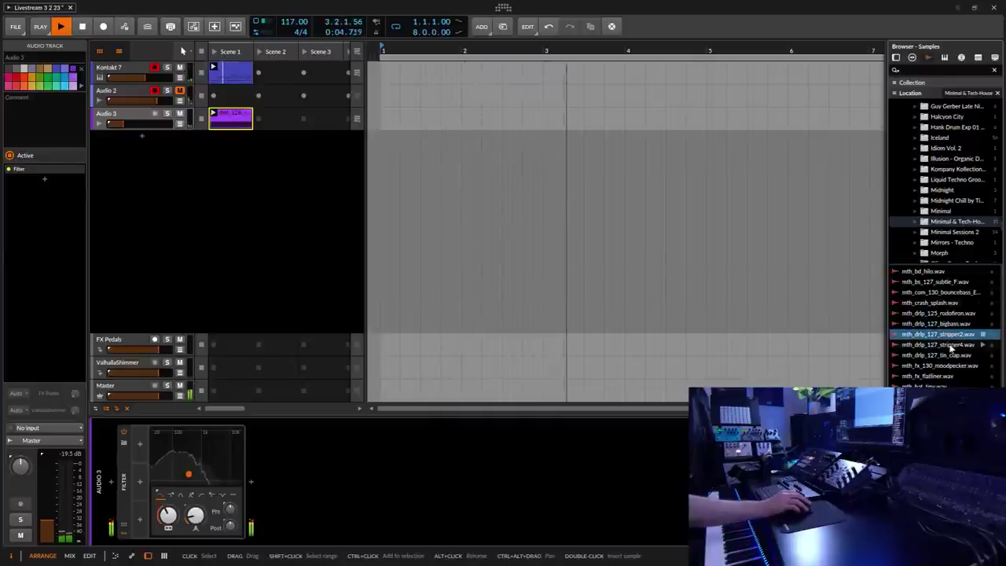
{"action": "left_click", "coordinate": [945, 345]}
{"action": "left_click", "coordinate": [947, 355]}
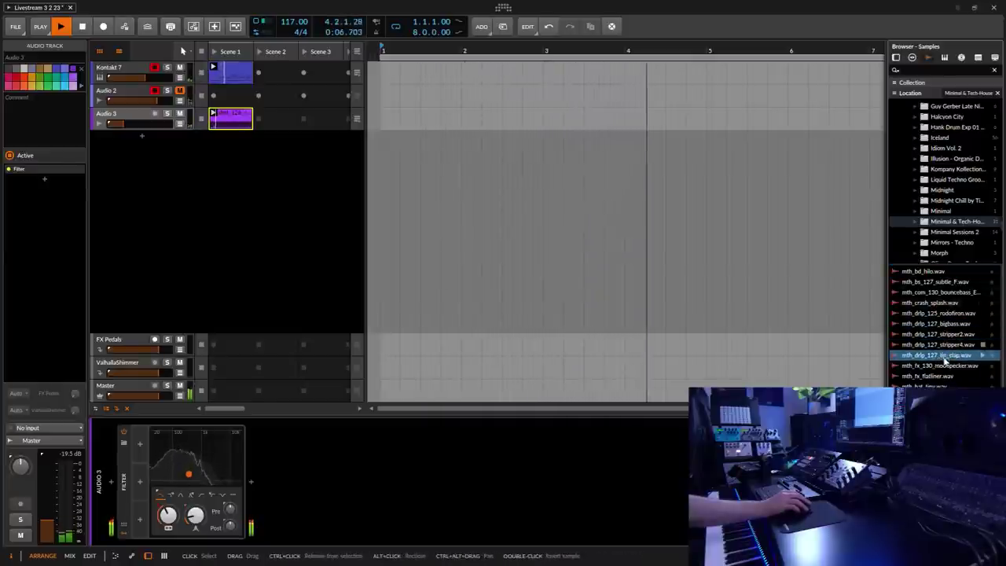
{"action": "left_click", "coordinate": [947, 366]}
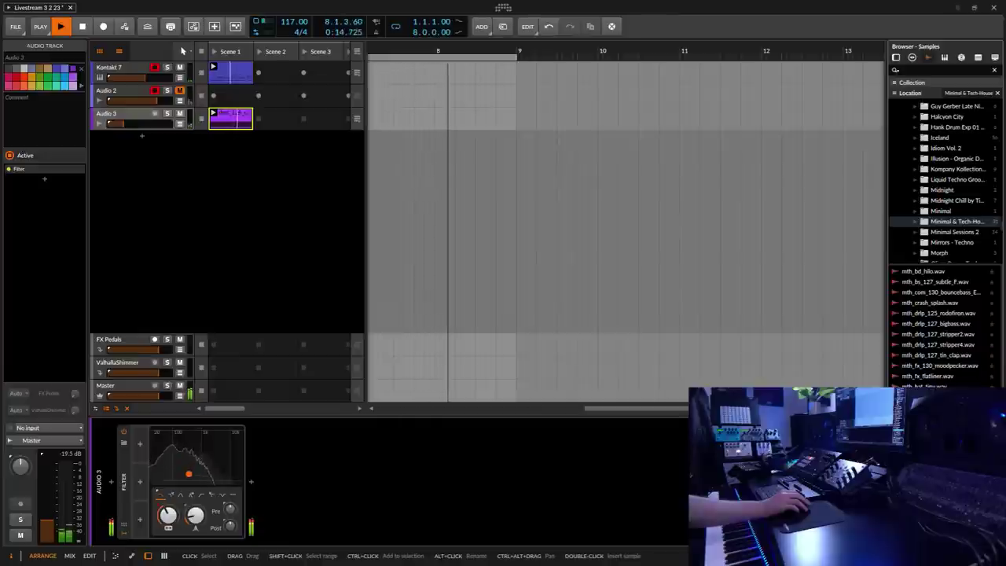
Preview the following Minimal & Tech-House samples, from mth_fx_flatliner.wav through the hat, hit, snare and synth sounds to the top loops.
{"action": "key", "text": "Down"}
{"action": "key", "text": "Down"}
{"action": "key", "text": "Down"}
{"action": "key", "text": "Down"}
{"action": "key", "text": "Down"}
{"action": "key", "text": "Down"}
{"action": "key", "text": "Down"}
{"action": "key", "text": "Down"}
{"action": "key", "text": "Down"}
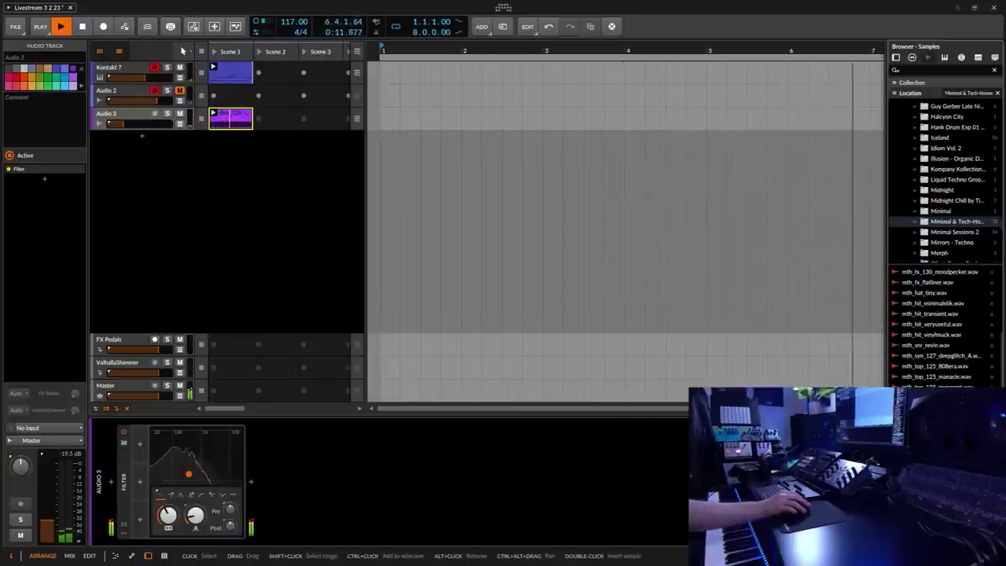
Add the mth_top_127 loop as a Scene 1 clip on a new audio track, and launch it with the track volume at -32.0 dB.
{"action": "left_click_drag", "start_coordinate": [480, 296], "coordinate": [251, 242]}
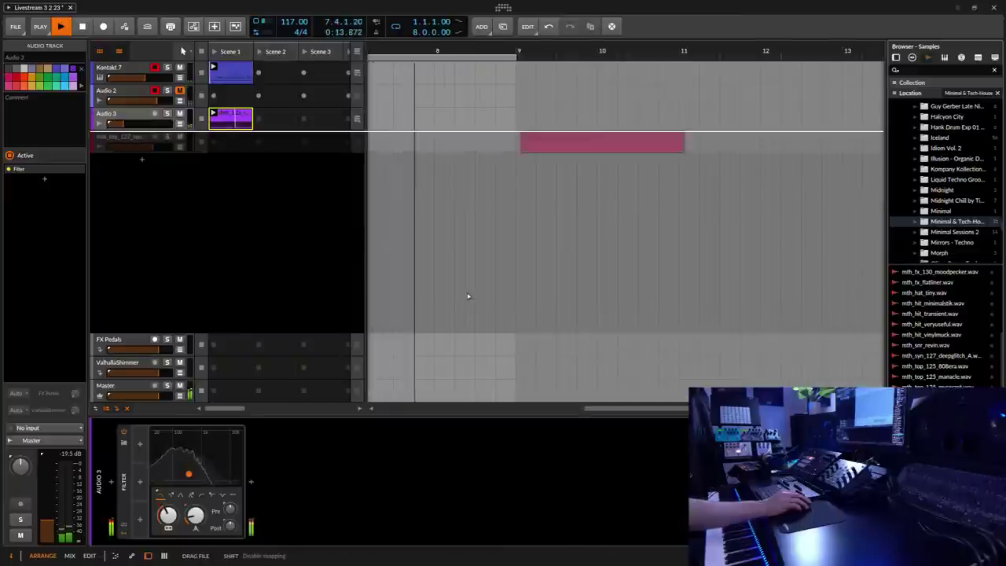
{"action": "left_click_drag", "start_coordinate": [141, 143], "coordinate": [141, 144]}
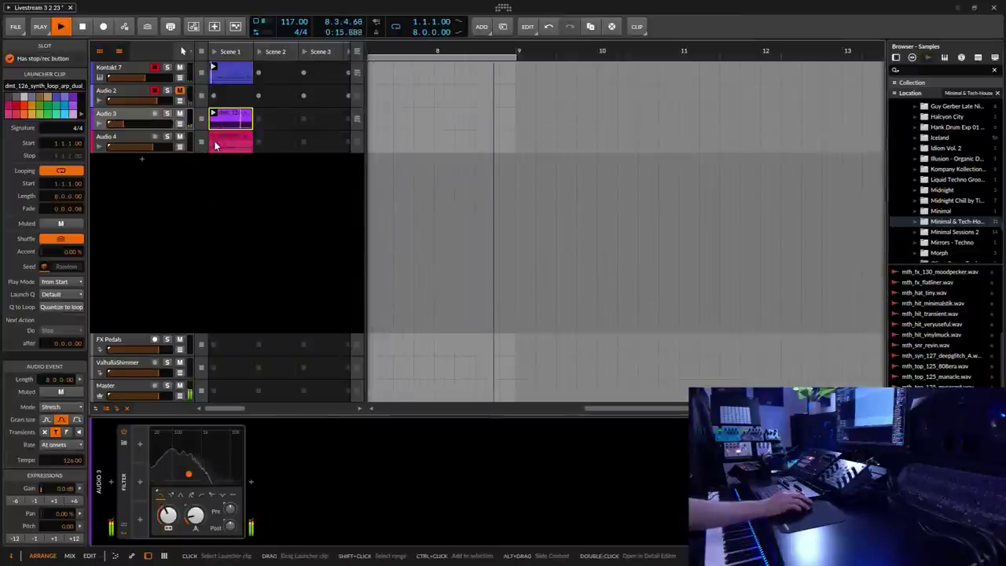
{"action": "left_click", "coordinate": [137, 144]}
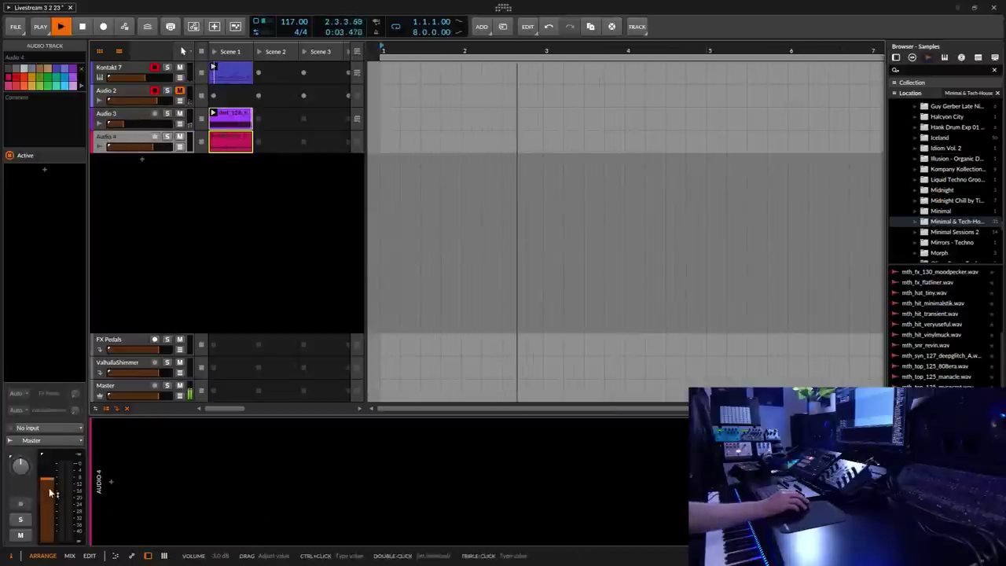
{"action": "left_click_drag", "start_coordinate": [51, 493], "coordinate": [50, 550]}
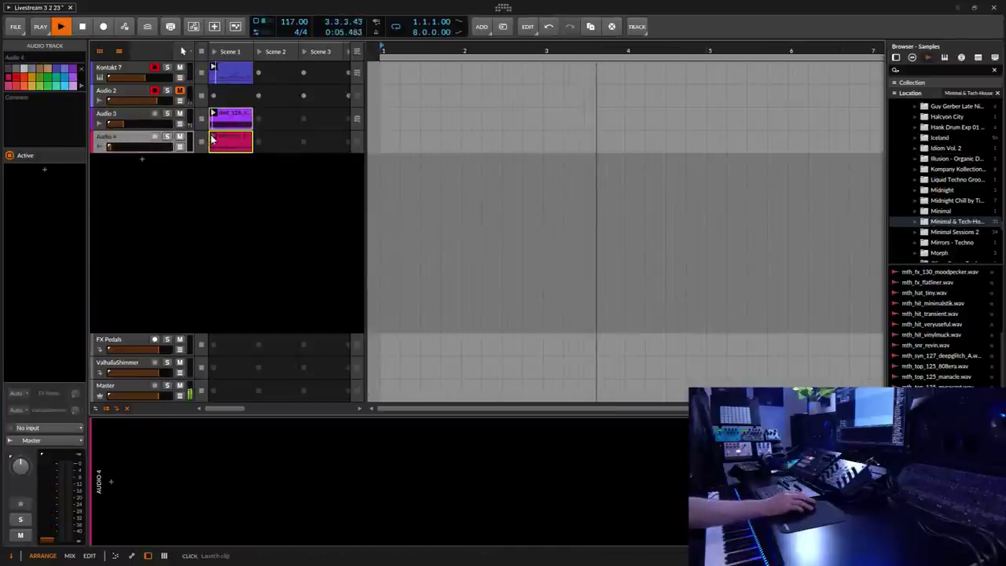
{"action": "left_click_drag", "start_coordinate": [47, 539], "coordinate": [111, 533]}
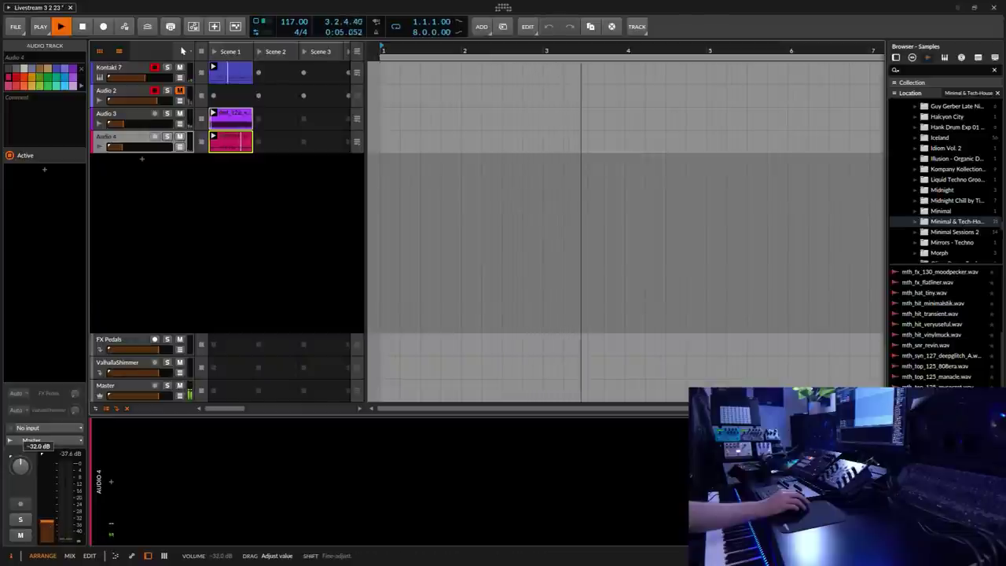
Add a Drum Machine from the Fave Synths collection on a new instrument track below Audio 4.
{"action": "left_click", "coordinate": [896, 57]}
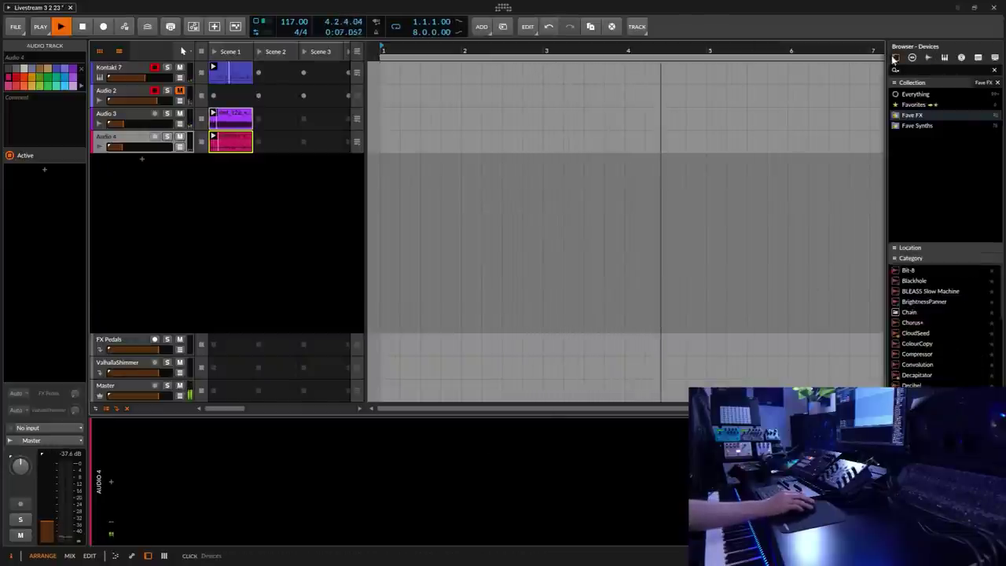
{"action": "left_click", "coordinate": [917, 126]}
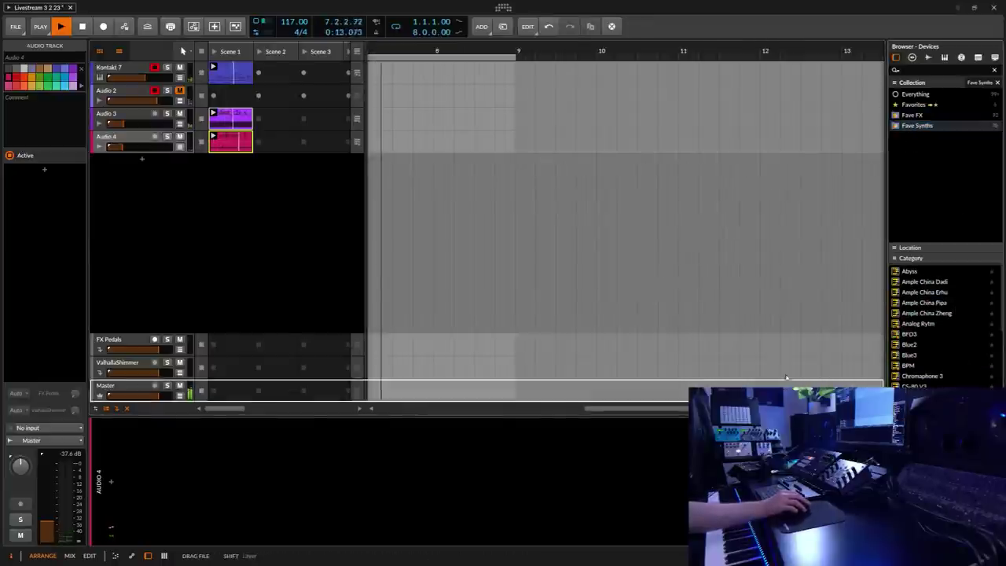
{"action": "left_click", "coordinate": [506, 274]}
{"action": "key", "text": "ctrl+z"}
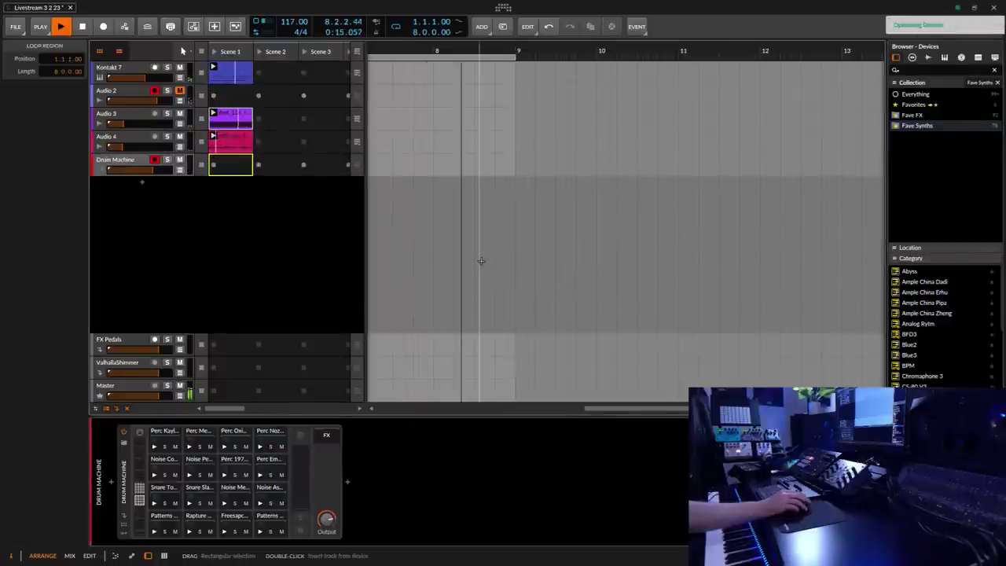
Replace the Drum Machine's content with the SA Ambient Drums Splice3 preset by creator StateAzure.
{"action": "left_click", "coordinate": [129, 162]}
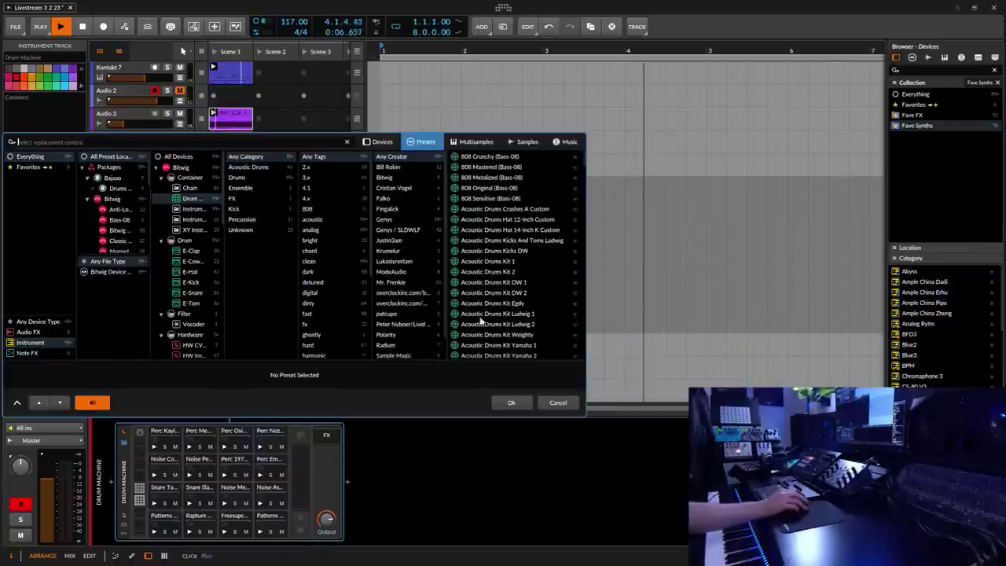
{"action": "scroll", "coordinate": [421, 288], "scroll_direction": "down", "scroll_amount": 1}
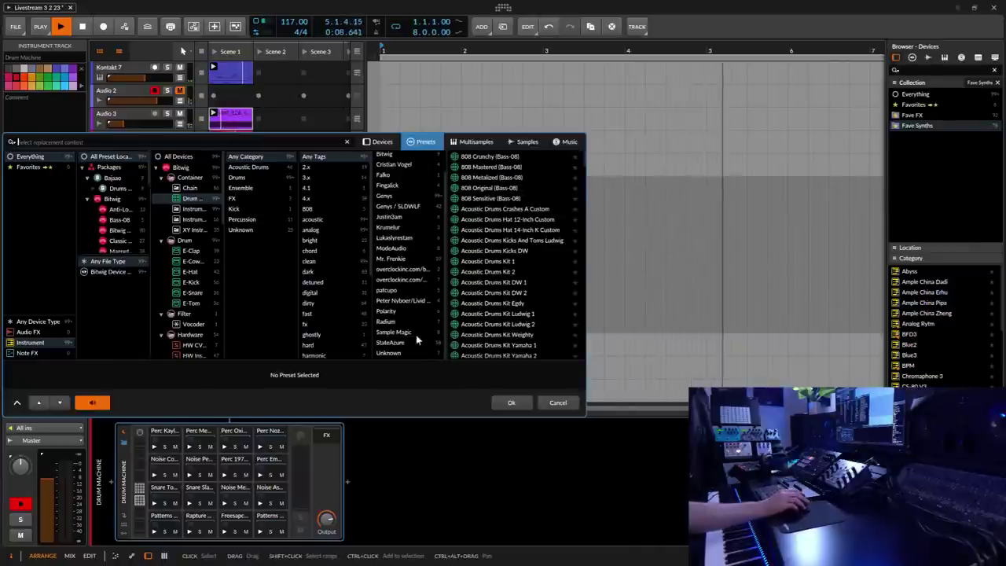
{"action": "left_click", "coordinate": [389, 343]}
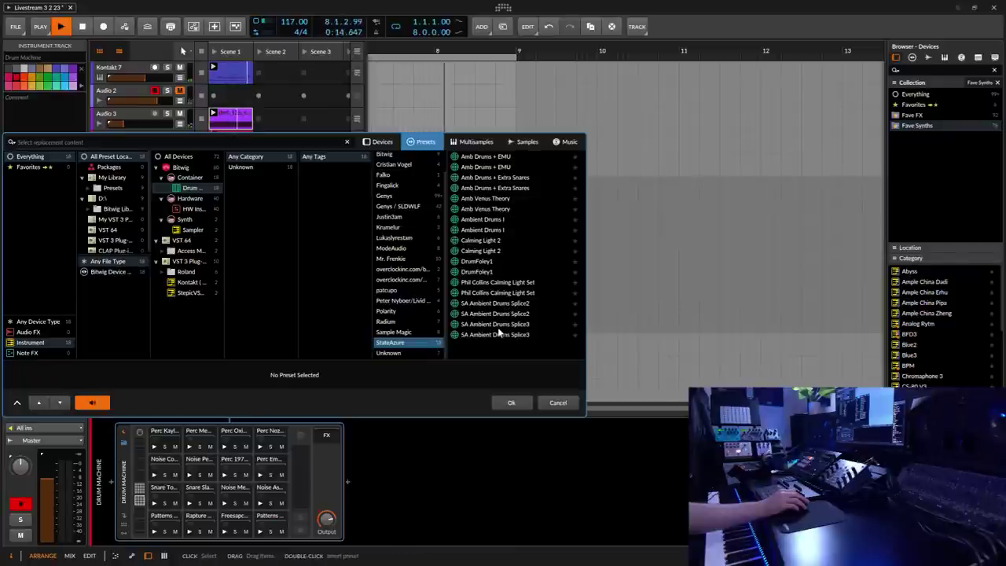
{"action": "left_click", "coordinate": [497, 326]}
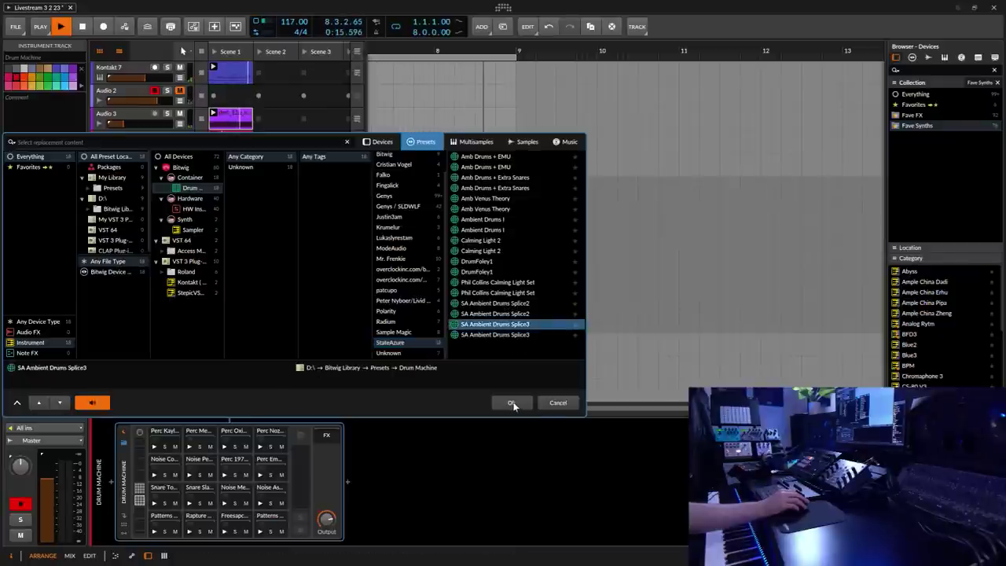
{"action": "left_click", "coordinate": [512, 403]}
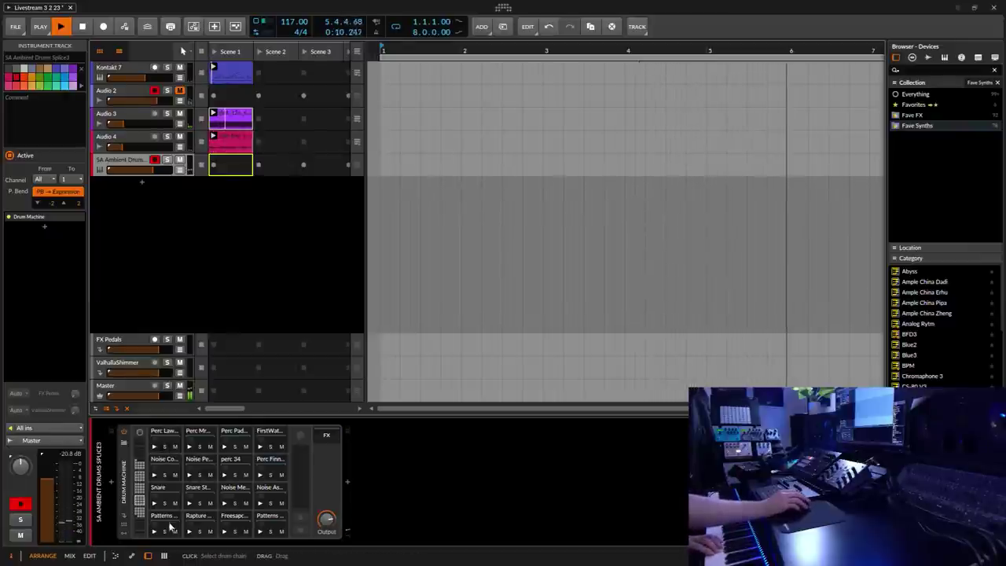
Show the drum machine's kick, hat and foley pads, and open sample replacement for the Foley 014 pad.
{"action": "left_click", "coordinate": [140, 474]}
{"action": "scroll", "coordinate": [155, 487], "scroll_direction": "down", "scroll_amount": 4}
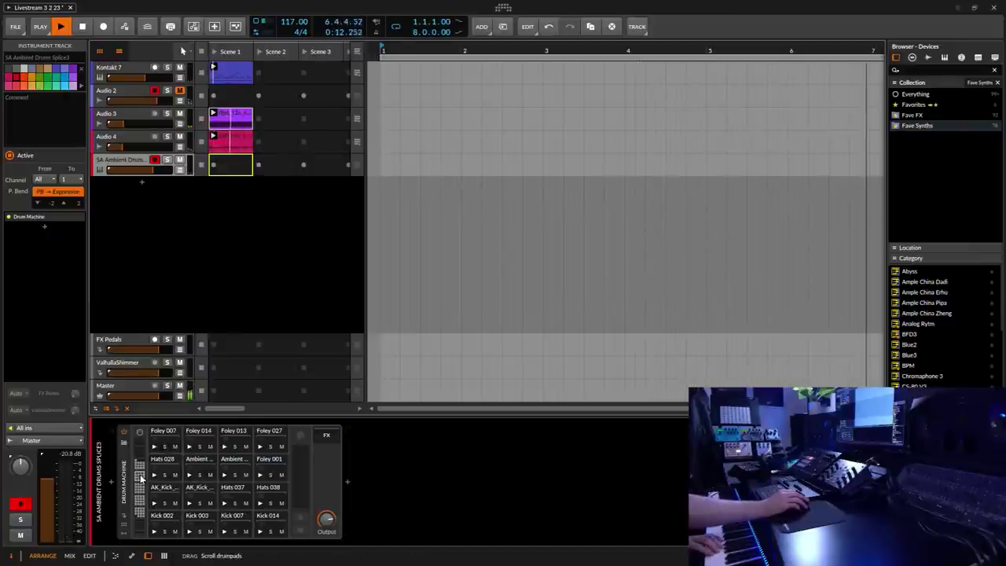
{"action": "left_click", "coordinate": [200, 433]}
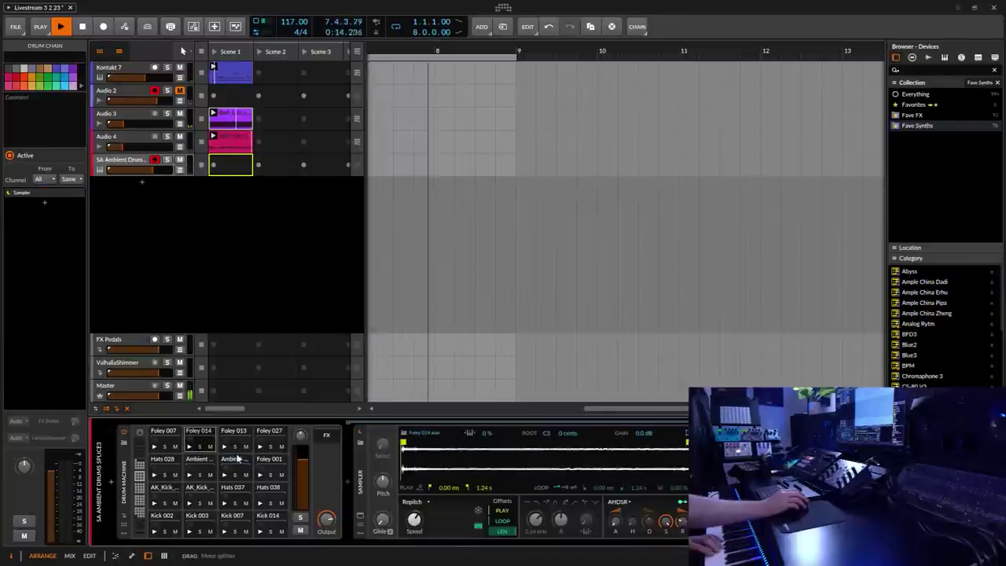
{"action": "left_click", "coordinate": [403, 435]}
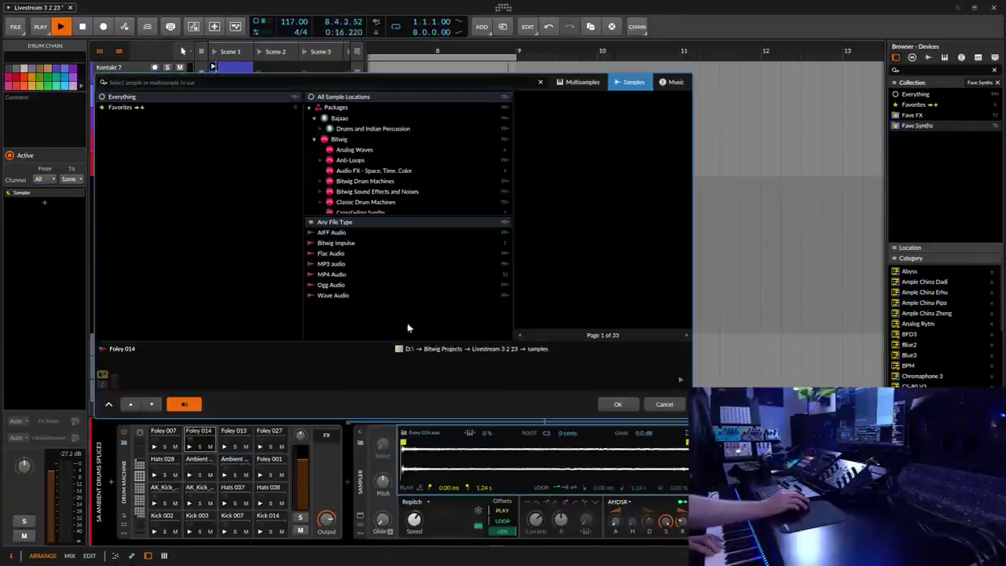
Limit the replacement samples to the Splice folder and search for "kick".
{"action": "scroll", "coordinate": [393, 134], "scroll_direction": "down", "scroll_amount": 3}
{"action": "left_click_drag", "start_coordinate": [501, 153], "coordinate": [490, 183]}
{"action": "left_click", "coordinate": [347, 119]}
{"action": "scroll", "coordinate": [374, 182], "scroll_direction": "down", "scroll_amount": 5}
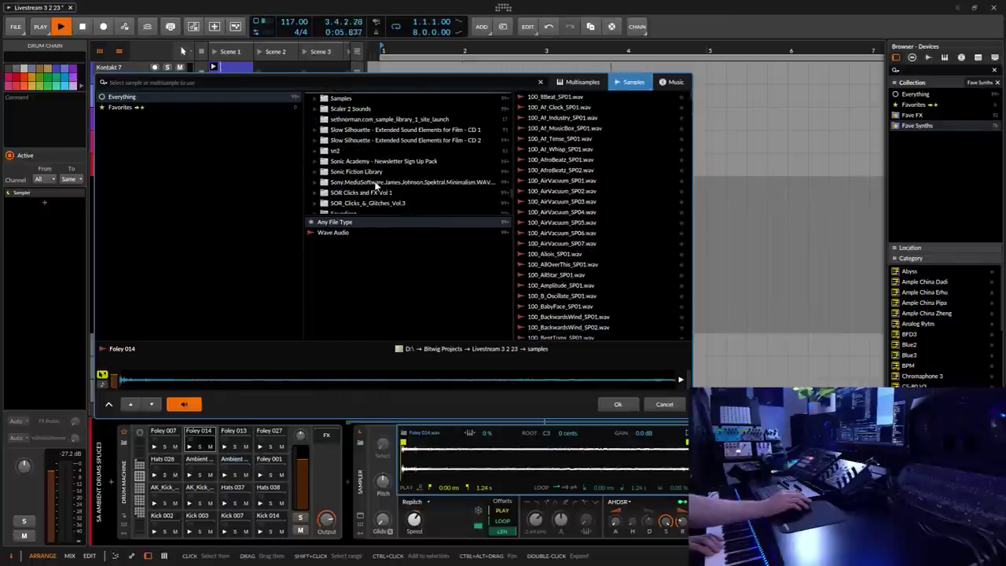
{"action": "scroll", "coordinate": [375, 185], "scroll_direction": "down", "scroll_amount": 1}
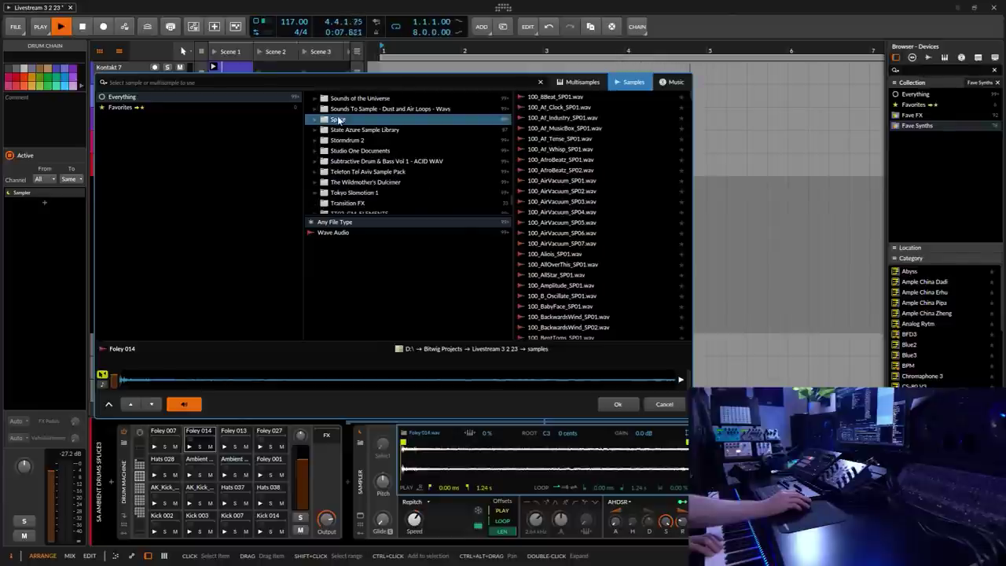
{"action": "double_click", "coordinate": [335, 121]}
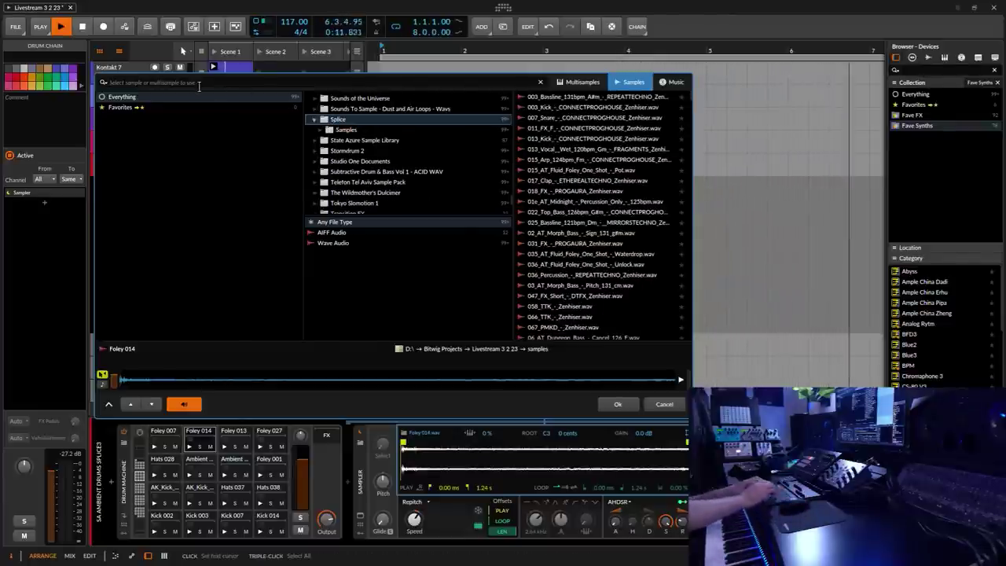
{"action": "left_click", "coordinate": [199, 83]}
{"action": "type", "text": "kick"}
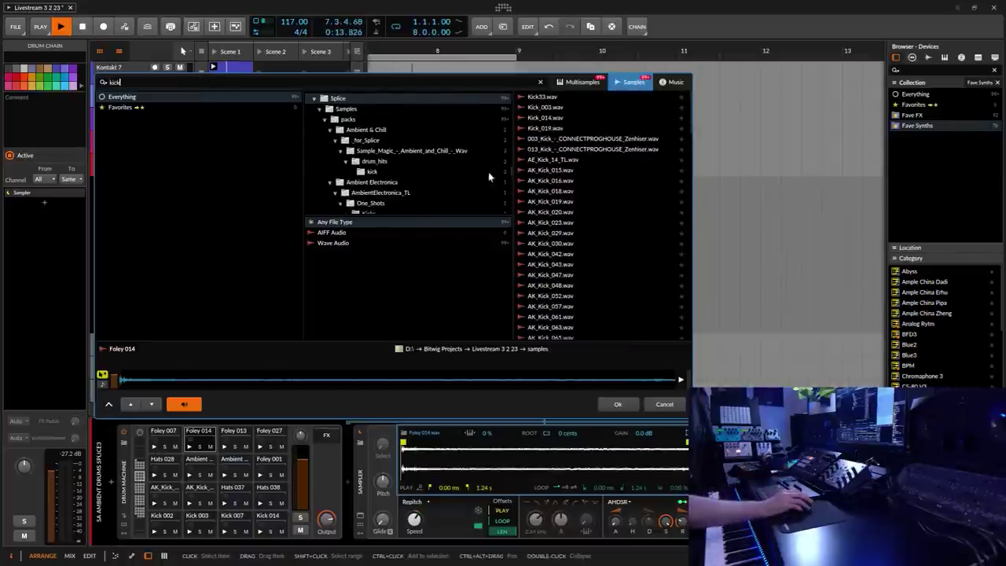
Audition Kick33.wav, Kick_003.wav, Kick_014.wav, Kick_019.wav and 003_Kick_-_CONNECTPROGHOUSE_Zenhiser.wav on the Foley 014 pad.
{"action": "left_click", "coordinate": [551, 97]}
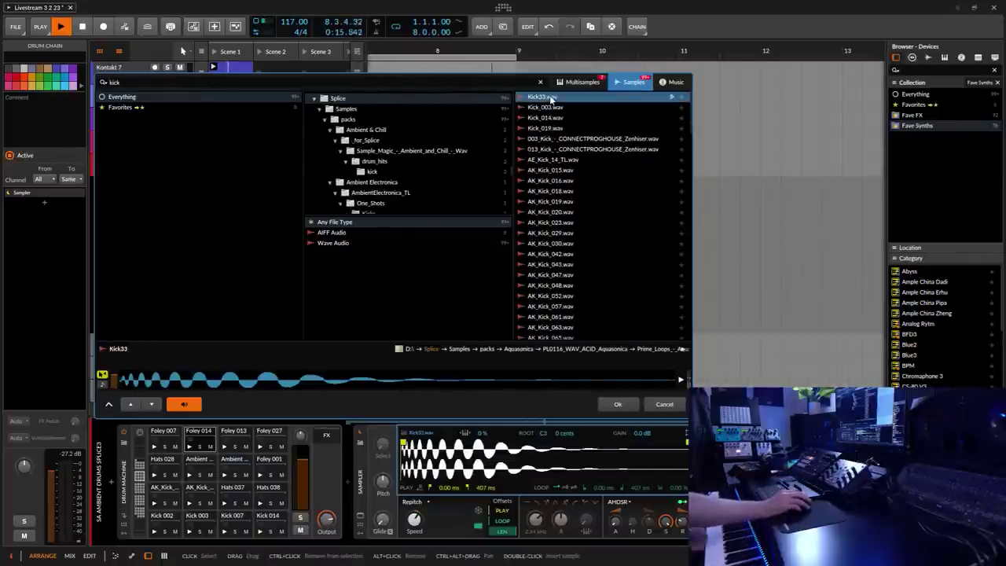
{"action": "key", "text": "Down"}
{"action": "key", "text": "Down"}
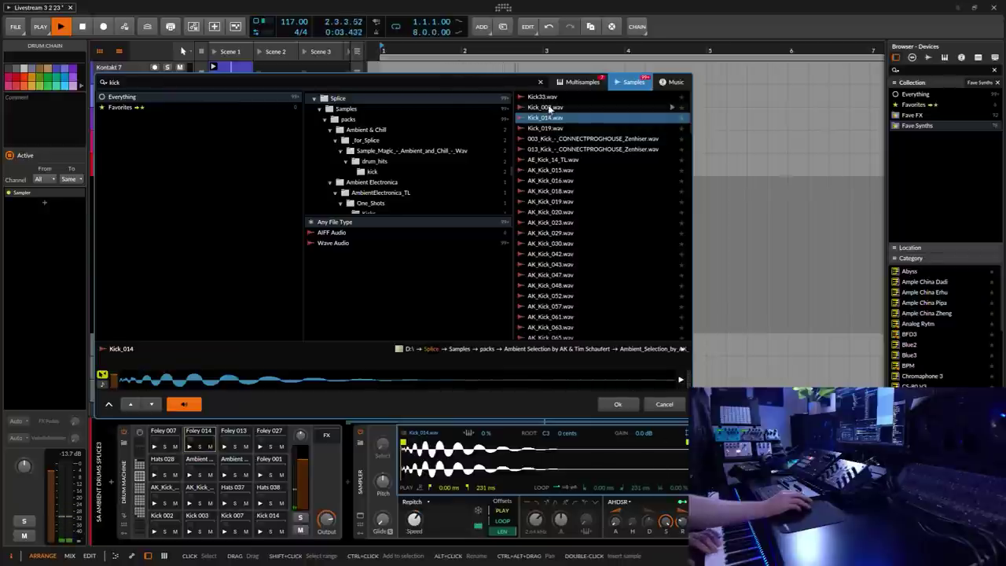
{"action": "left_click", "coordinate": [541, 107]}
{"action": "key", "text": "Down"}
{"action": "key", "text": "Down"}
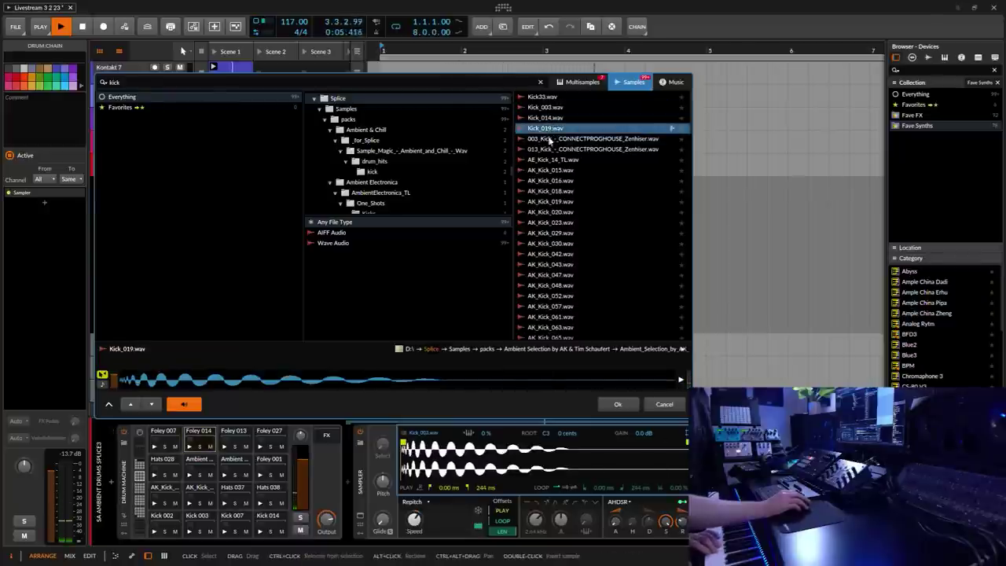
{"action": "key", "text": "Down"}
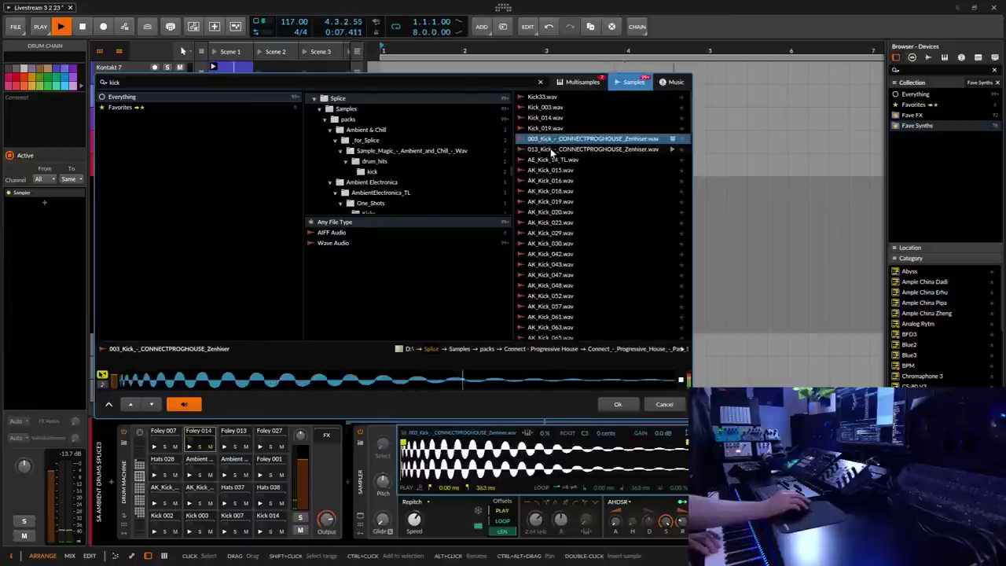
Audition 013_Kick_-_CONNECTPROGHOUSE_Zenhiser.wav, AE_Kick_14_TL.wav and the AK_Kick samples 015, 016, 018, 019 and 020 on the Foley 014 pad.
{"action": "left_click", "coordinate": [550, 149]}
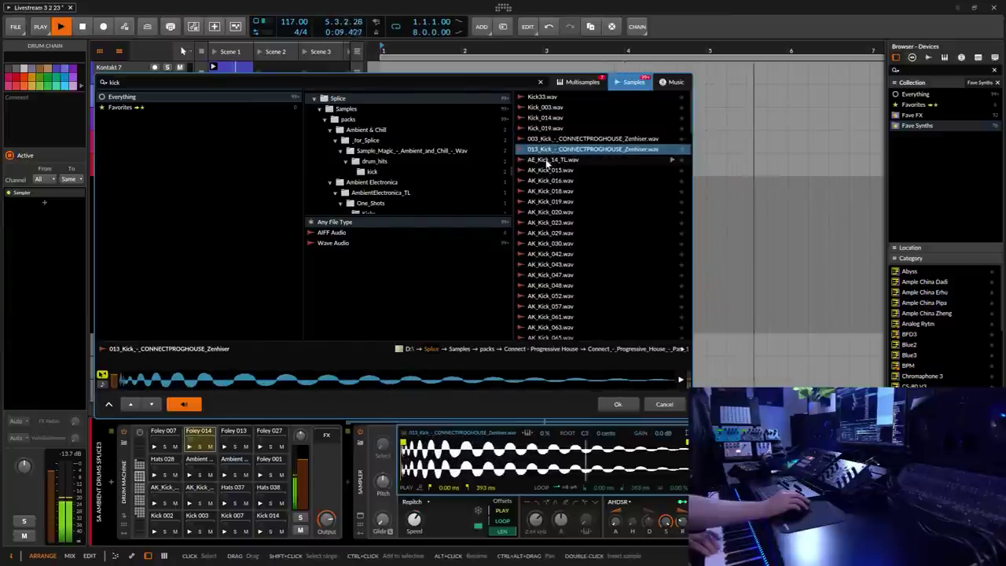
{"action": "left_click", "coordinate": [549, 160]}
{"action": "left_click", "coordinate": [549, 171]}
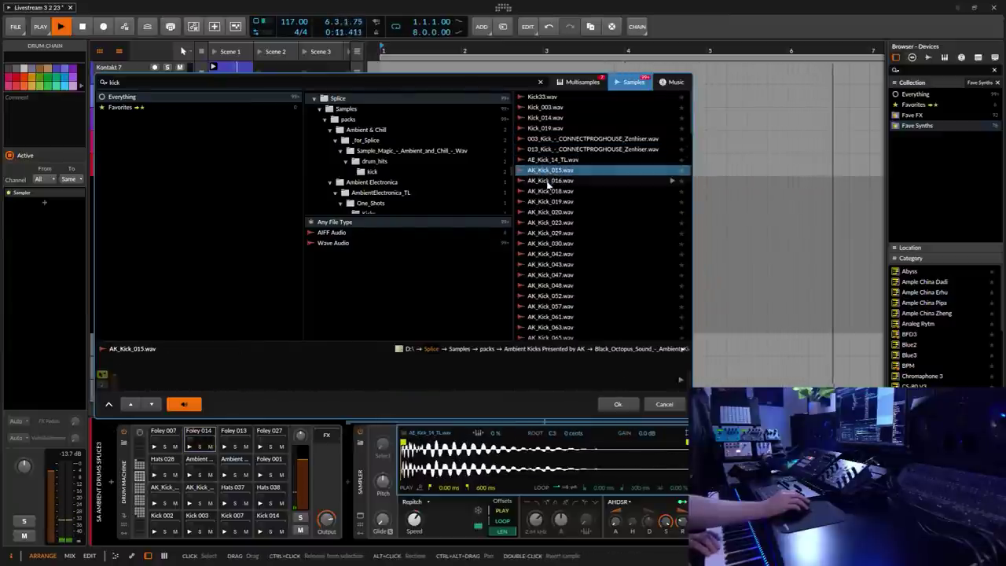
{"action": "left_click", "coordinate": [550, 182]}
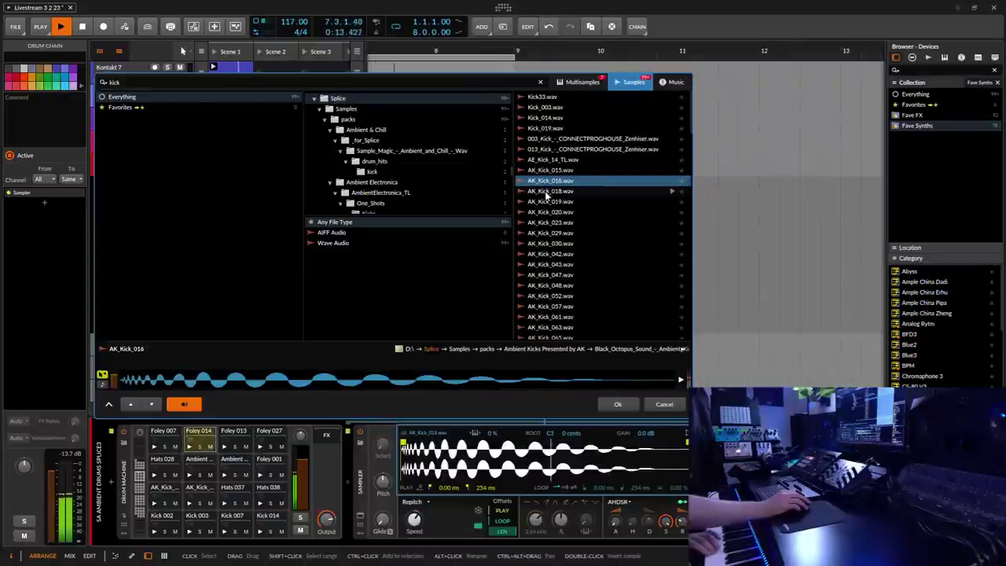
{"action": "left_click", "coordinate": [548, 192]}
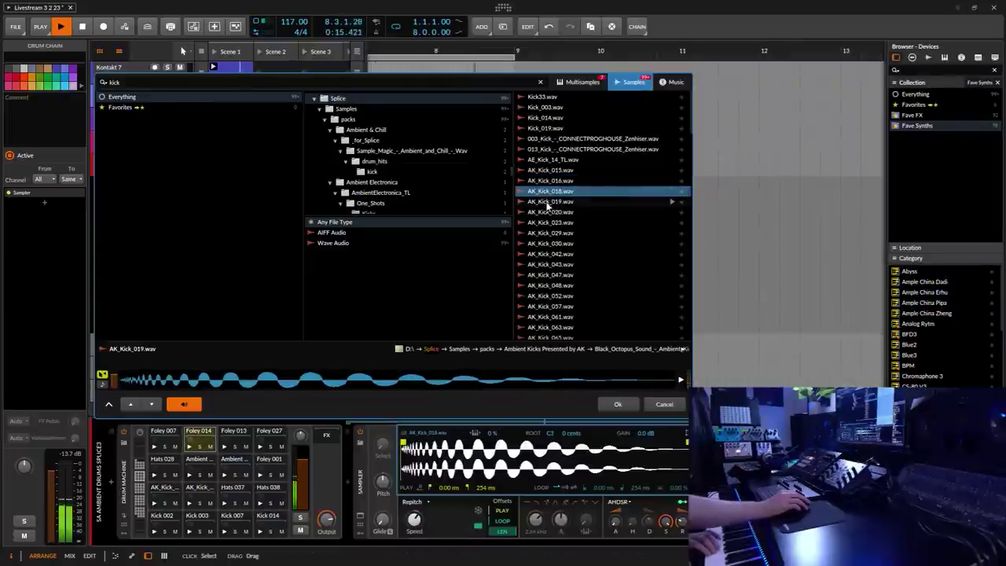
{"action": "left_click", "coordinate": [548, 203]}
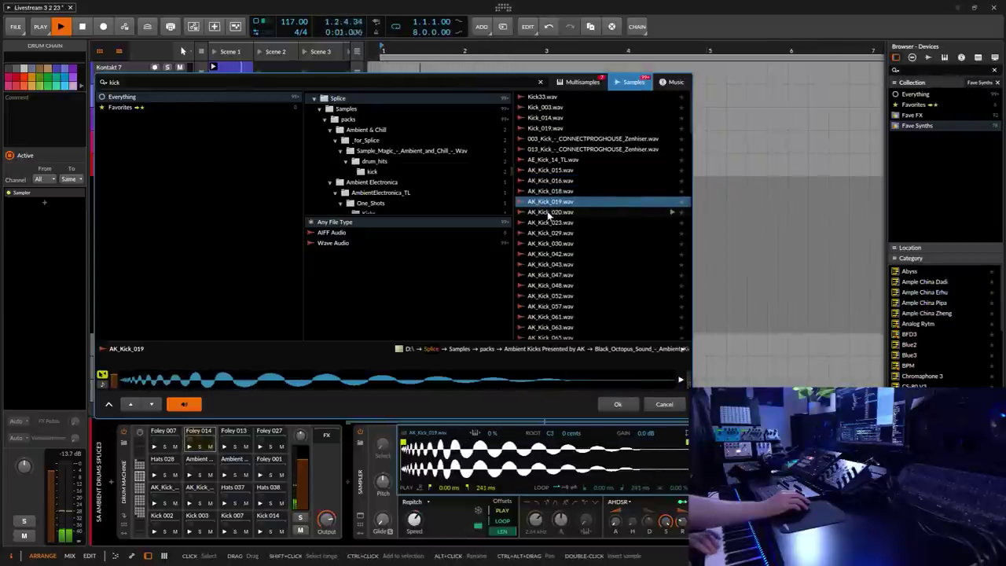
{"action": "left_click", "coordinate": [550, 212]}
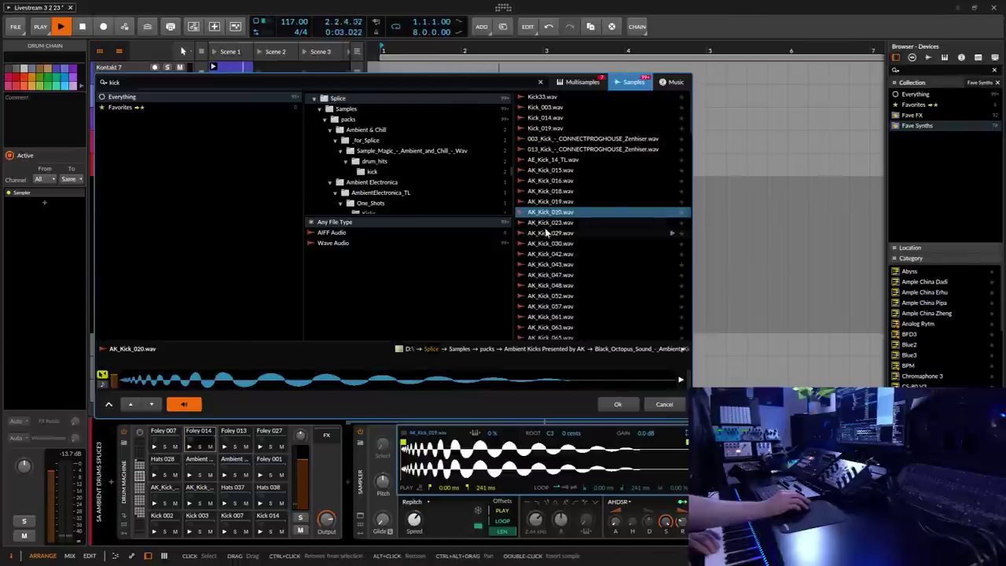
Audition AK_Kick_023.wav and AK_Kick_029.wav, and load AK_Kick_030.wav onto the Foley 014 pad.
{"action": "left_click", "coordinate": [545, 223]}
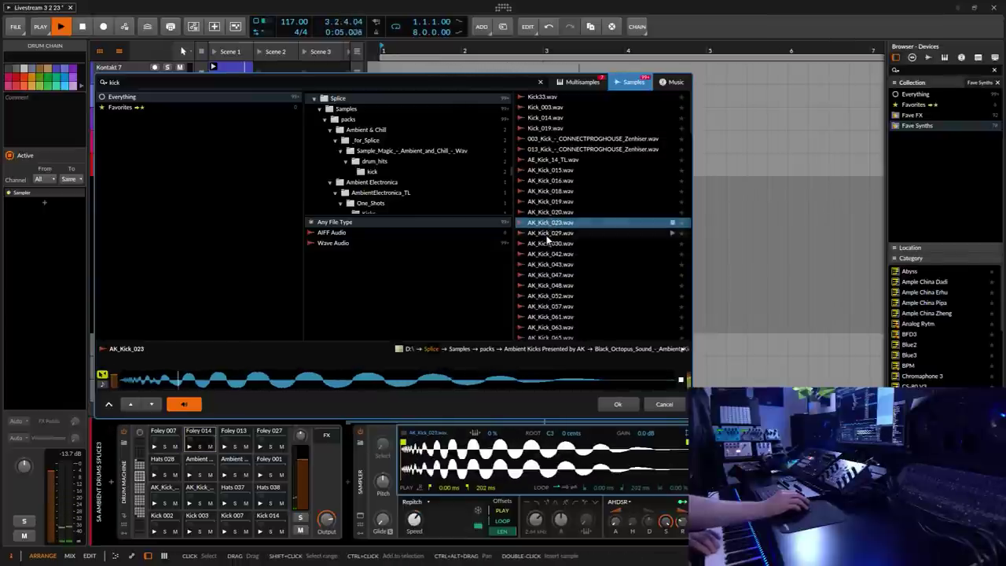
{"action": "left_click", "coordinate": [545, 234]}
{"action": "left_click", "coordinate": [548, 244]}
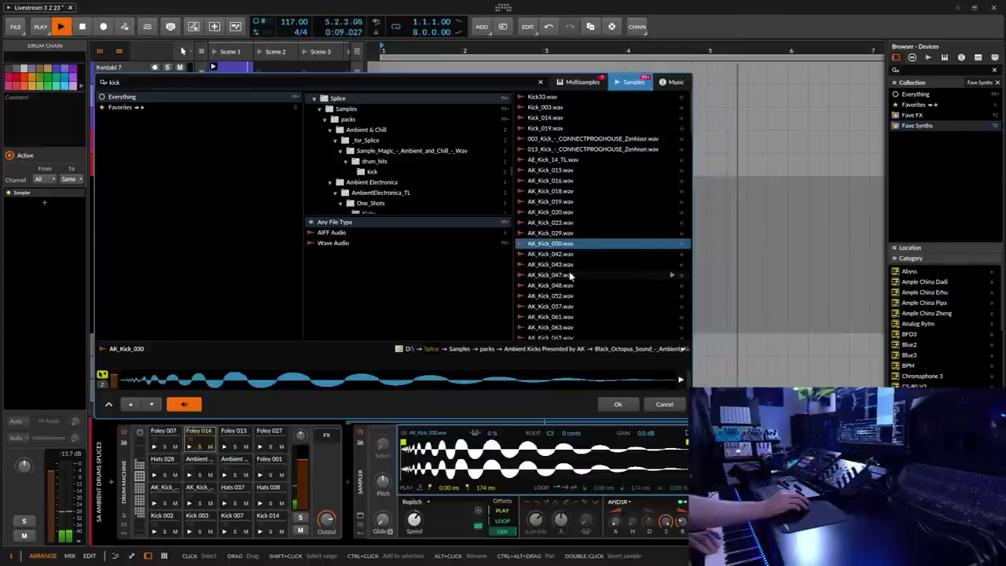
{"action": "key", "text": "Return"}
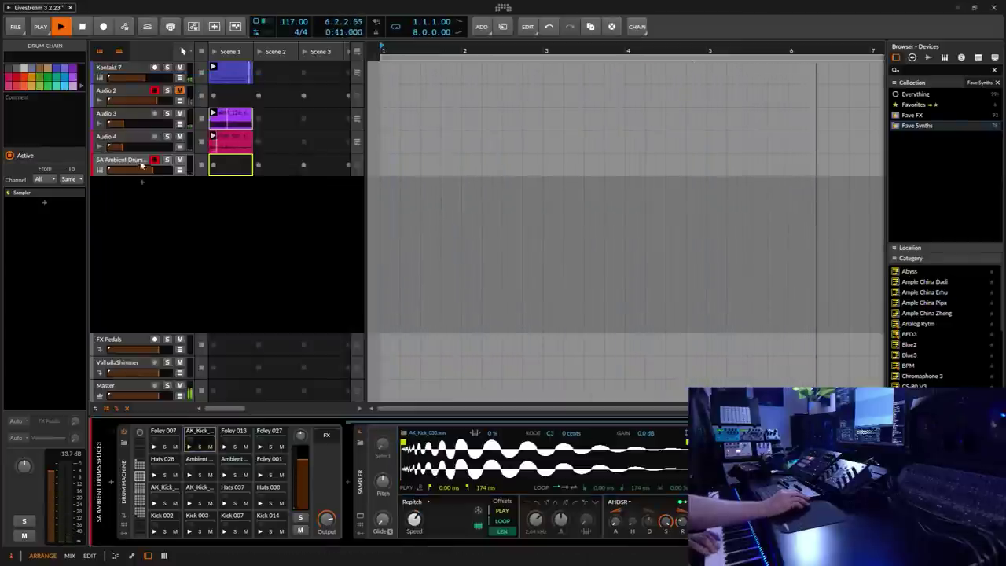
Record a new clip in the drum track's Scene 1 slot and open it in the detail editor.
{"action": "left_click", "coordinate": [210, 173]}
{"action": "left_click", "coordinate": [212, 168]}
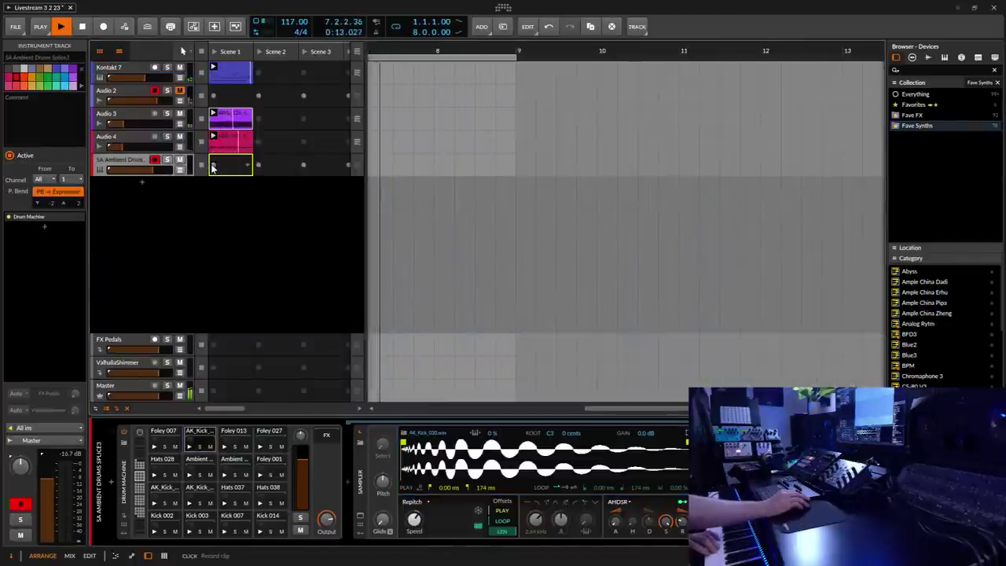
{"action": "left_click", "coordinate": [44, 28]}
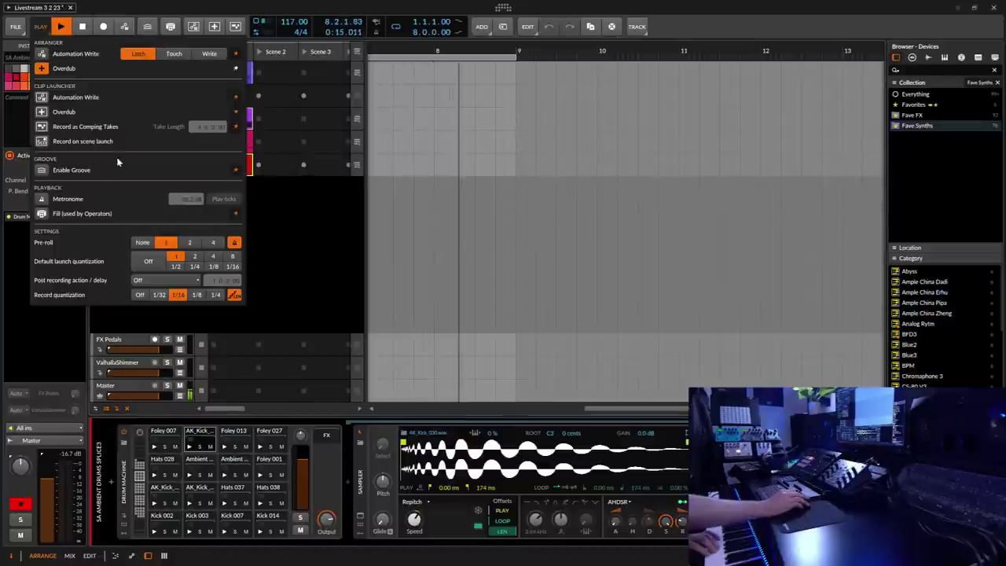
{"action": "left_click", "coordinate": [259, 280]}
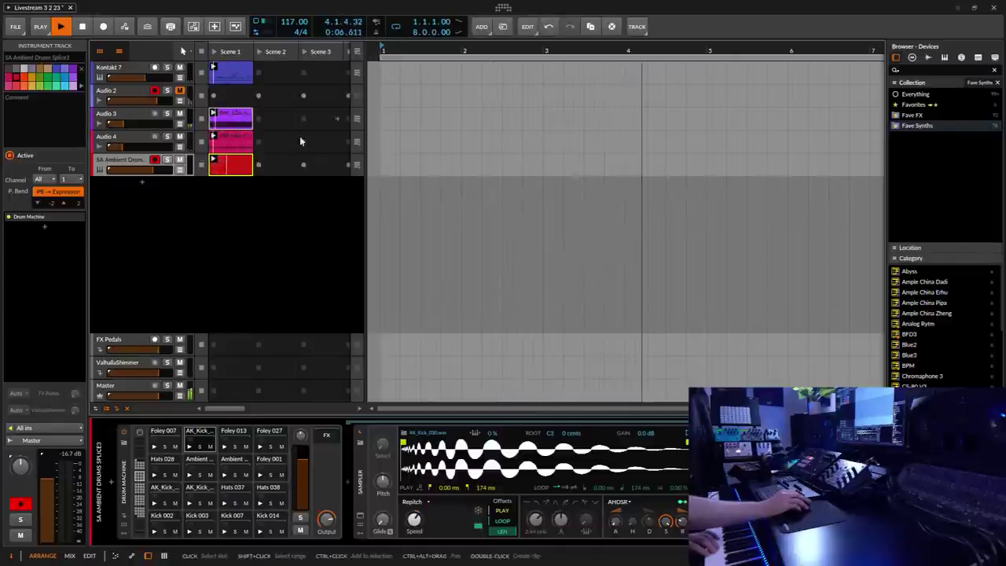
{"action": "left_click", "coordinate": [227, 162]}
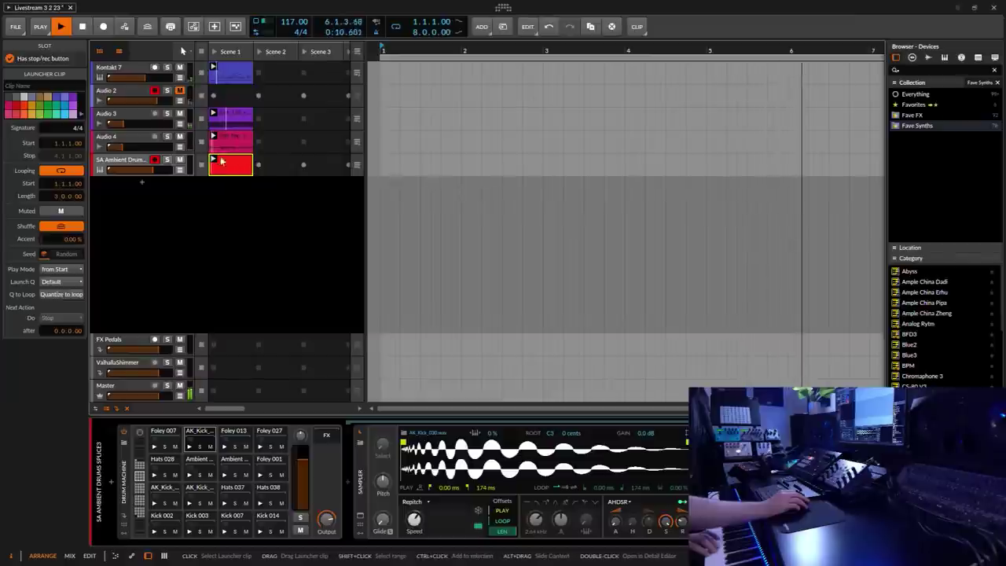
{"action": "double_click", "coordinate": [227, 164]}
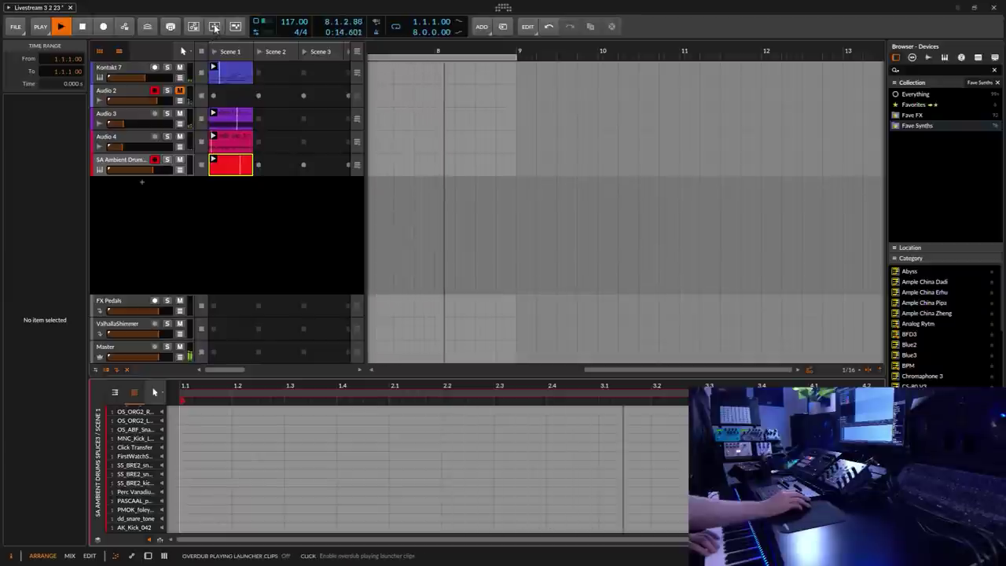
Set the metronome level to -13.4 dB and enable overdub for playing launcher clips.
{"action": "left_click", "coordinate": [40, 26]}
{"action": "left_click_drag", "start_coordinate": [189, 199], "coordinate": [189, 167]}
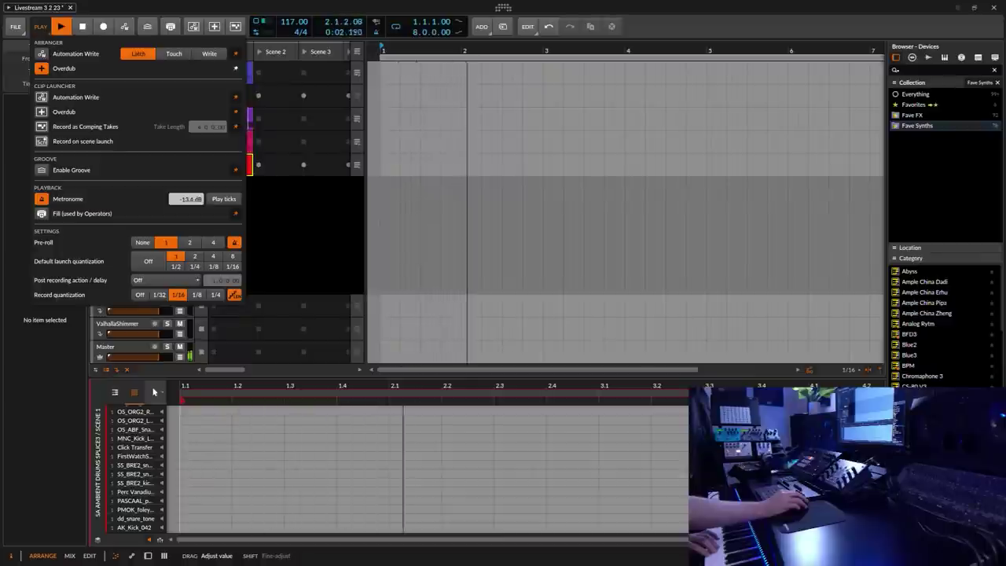
{"action": "left_click", "coordinate": [302, 230]}
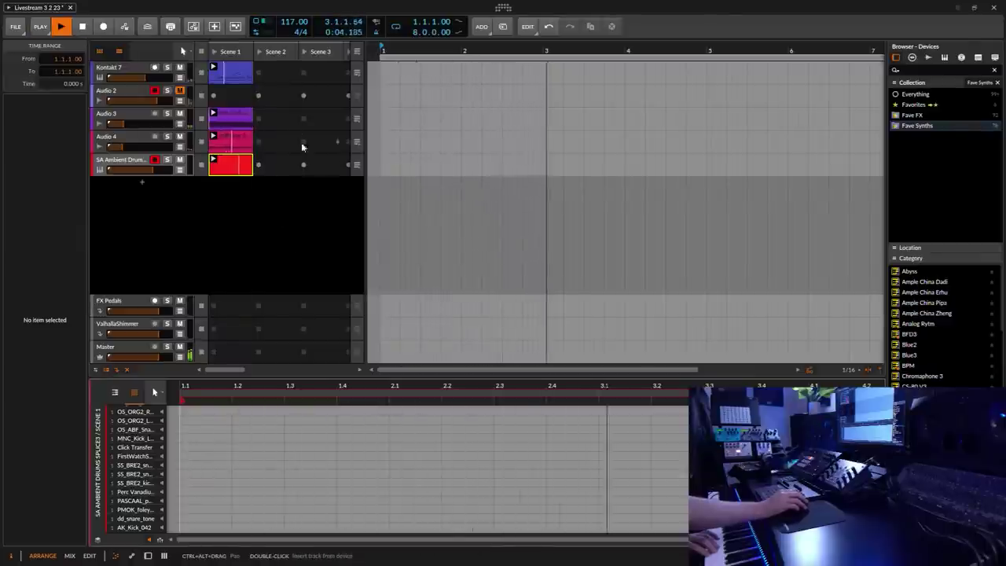
{"action": "left_click", "coordinate": [214, 28]}
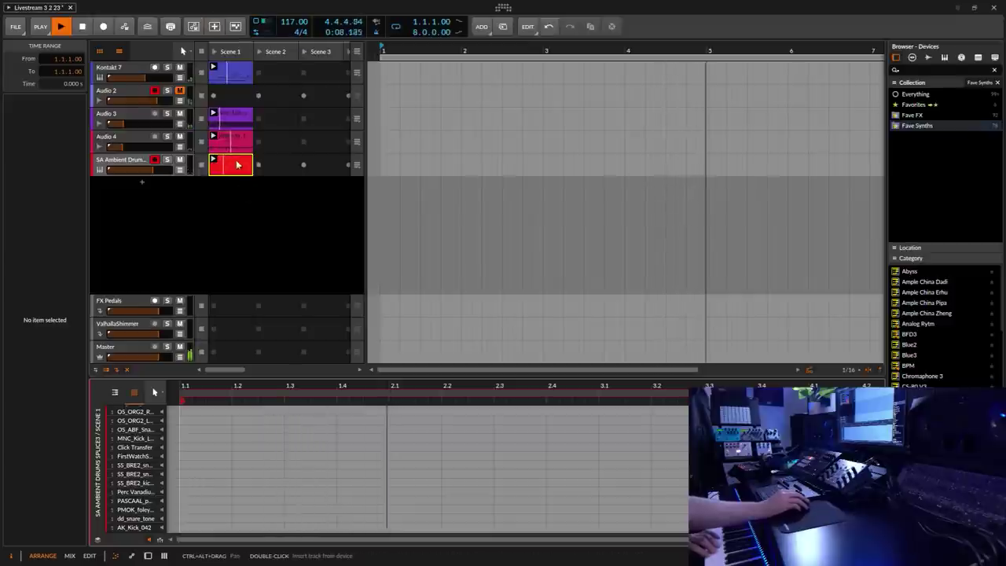
Move the recorded AK_Kick_030 note to the clip's first beat and place a copy on beat 1.2.
{"action": "scroll", "coordinate": [299, 460], "scroll_direction": "down", "scroll_amount": 5}
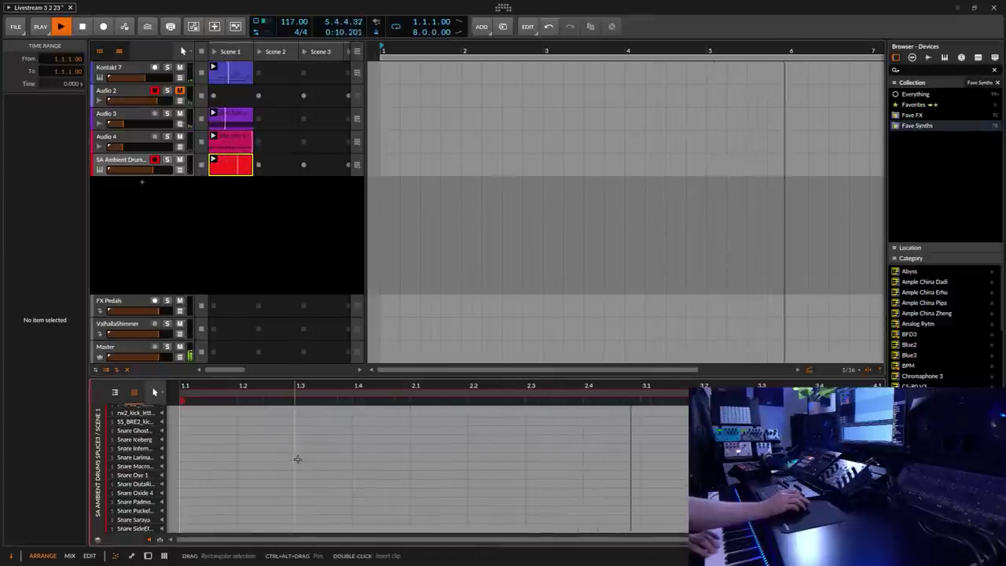
{"action": "scroll", "coordinate": [297, 462], "scroll_direction": "down", "scroll_amount": 10}
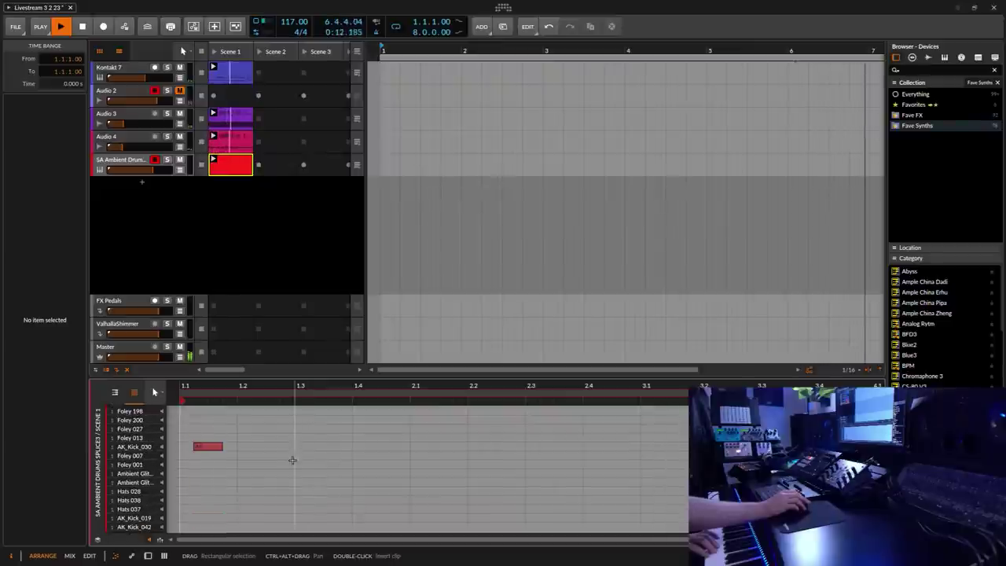
{"action": "left_click", "coordinate": [200, 447]}
{"action": "left_click_drag", "start_coordinate": [200, 447], "coordinate": [312, 453]}
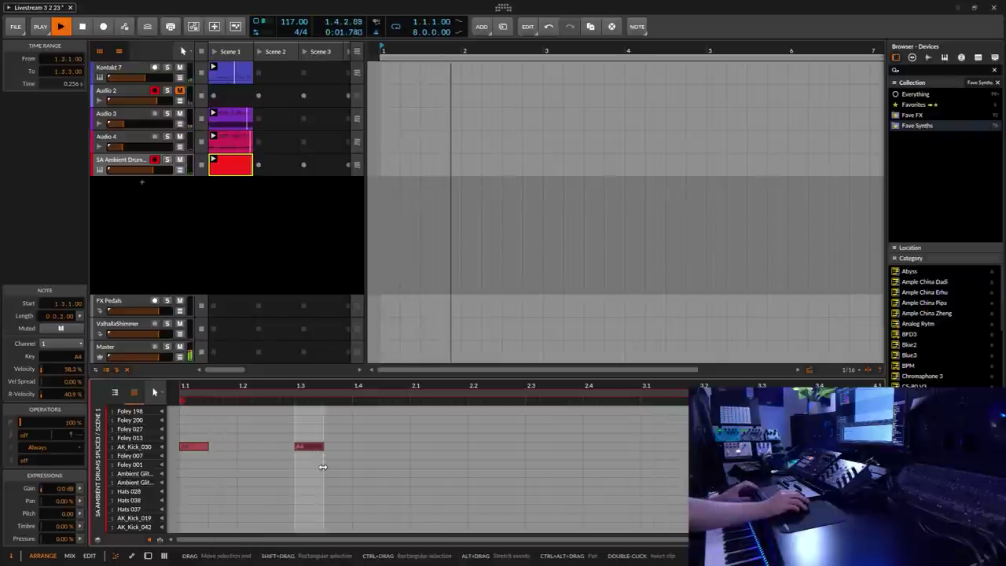
{"action": "left_click_drag", "start_coordinate": [309, 447], "coordinate": [184, 465]}
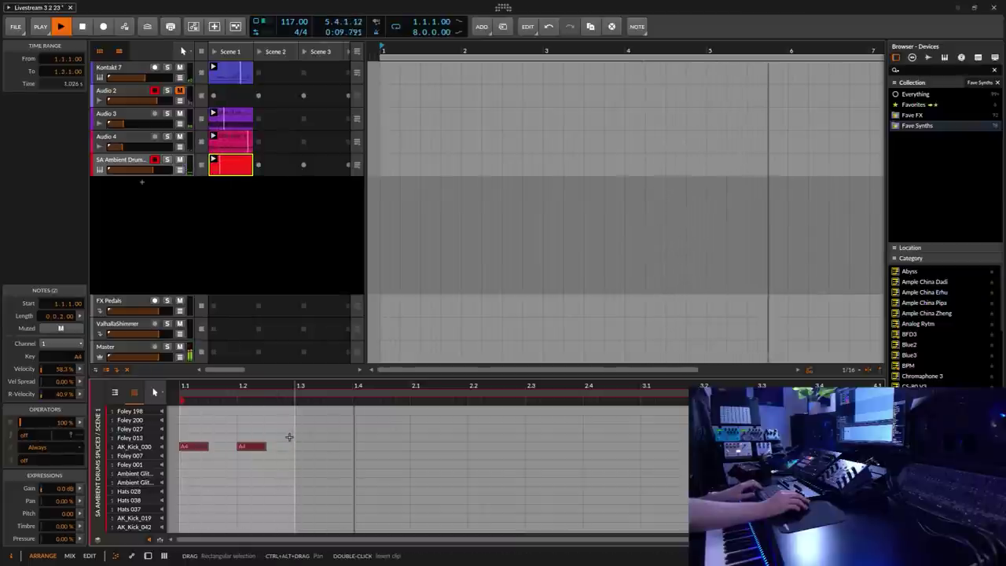
Repeat the two-kick pattern along the drum clip so that a kick falls on every beat.
{"action": "key", "text": "ctrl+d"}
{"action": "key", "text": "ctrl+d"}
{"action": "key", "text": "ctrl+d"}
{"action": "key", "text": "ctrl+d"}
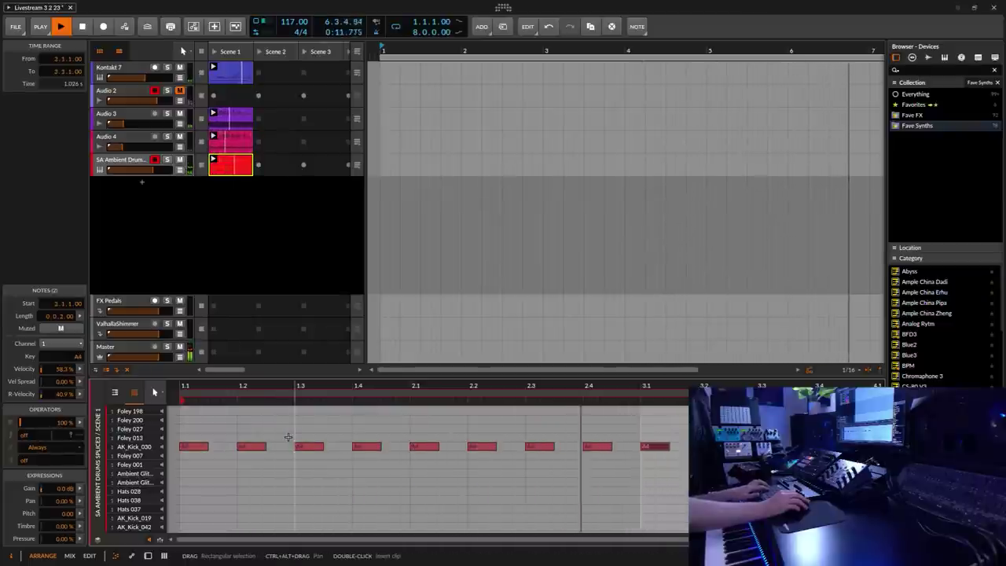
Lower the drum track's volume to about -5 dB and adjust the decay of the AK_Kick_030 sampler's envelope.
{"action": "left_click", "coordinate": [148, 556]}
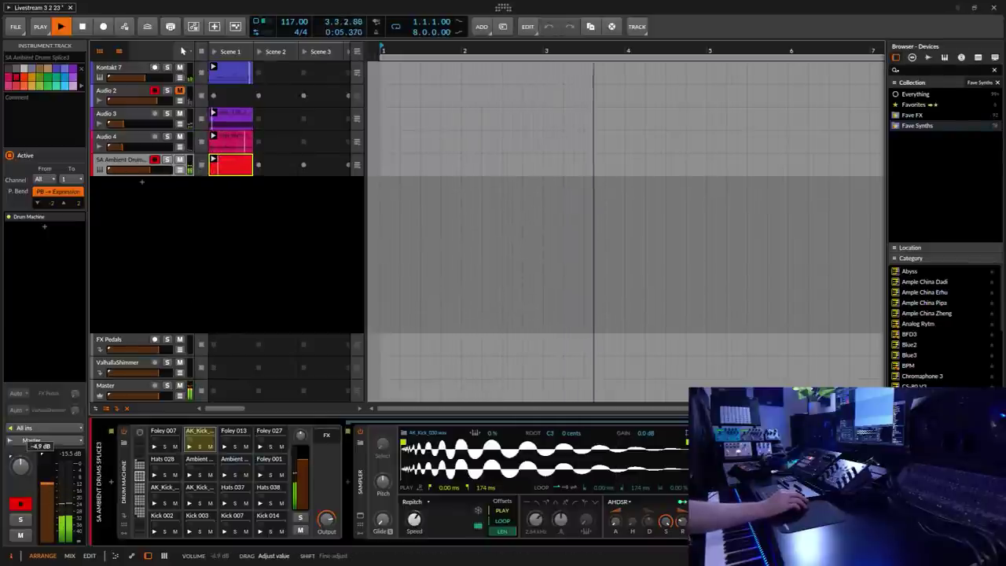
{"action": "left_click_drag", "start_coordinate": [32, 442], "coordinate": [32, 446]}
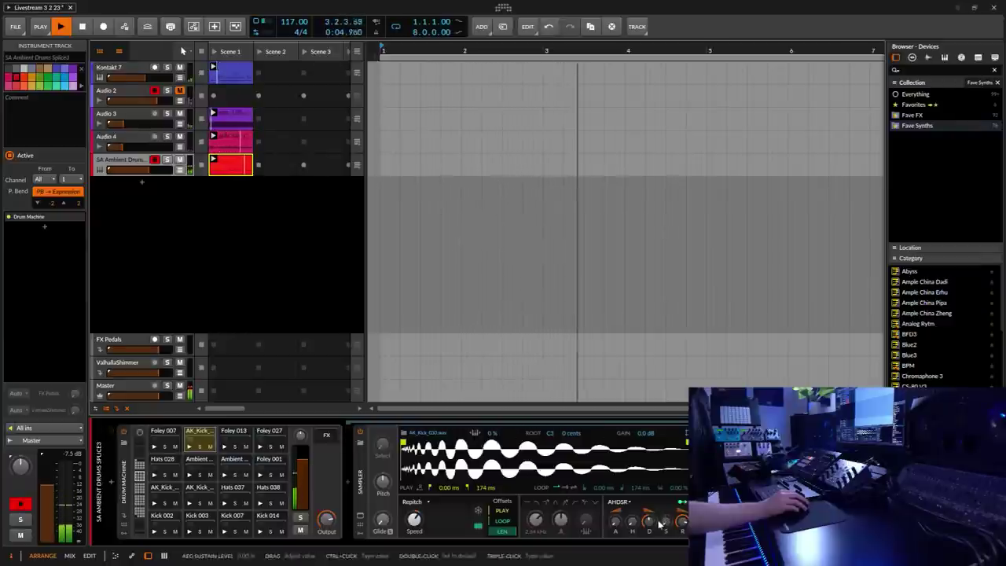
{"action": "mouse_move", "coordinate": [649, 522]}
{"action": "left_mouse_down"}
{"action": "mouse_move", "coordinate": [649, 511]}
{"action": "mouse_move", "coordinate": [649, 525]}
{"action": "left_mouse_up"}
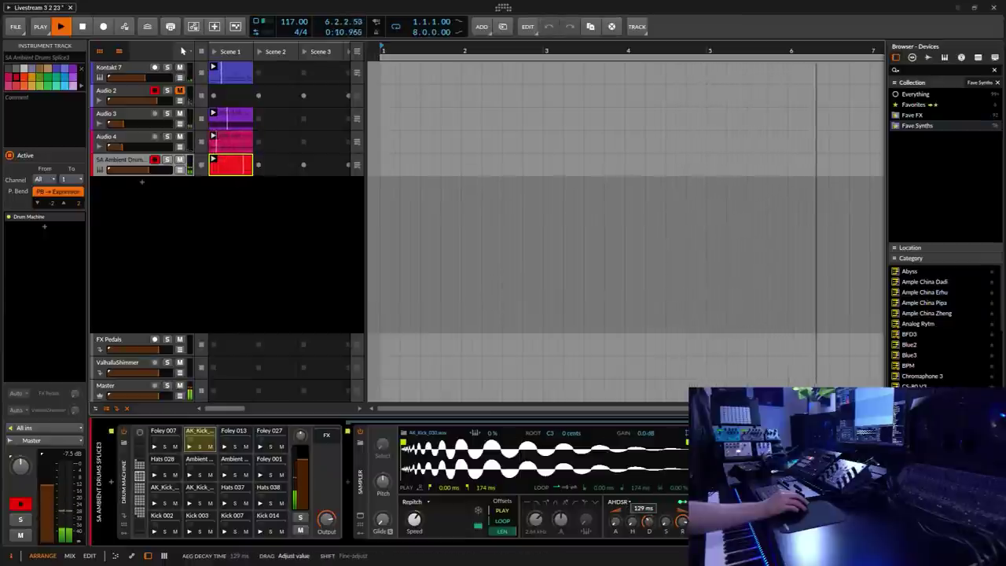
{"action": "left_click_drag", "start_coordinate": [650, 521], "coordinate": [649, 505]}
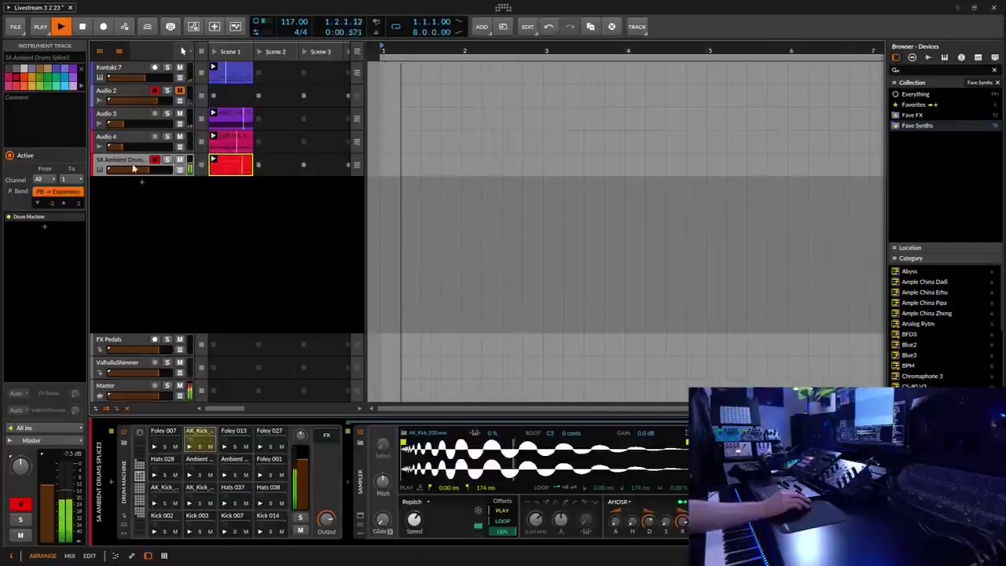
Delete the Audio 3 track that carries the Filter device.
{"action": "left_click", "coordinate": [134, 122]}
{"action": "right_click", "coordinate": [132, 118]}
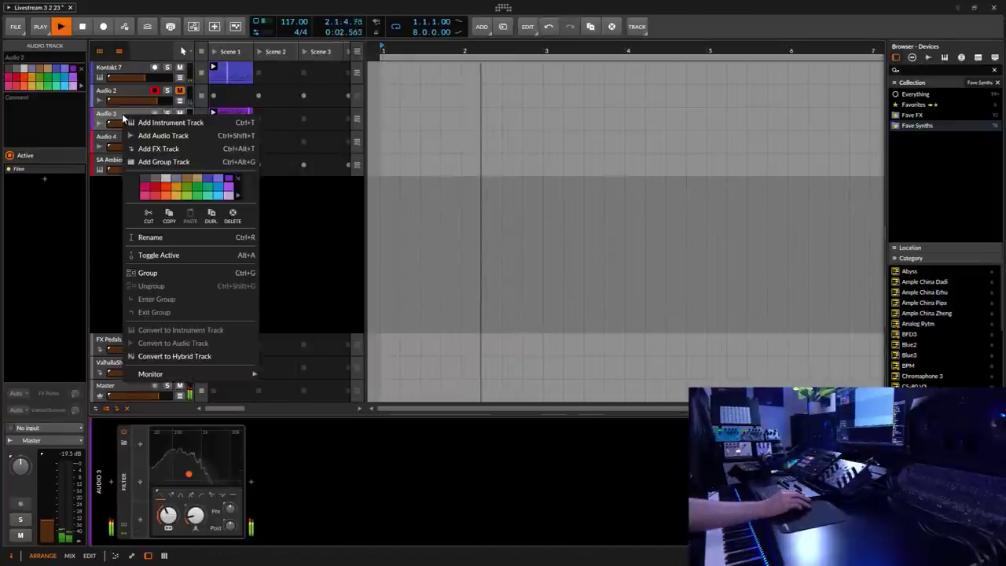
{"action": "left_click", "coordinate": [234, 218]}
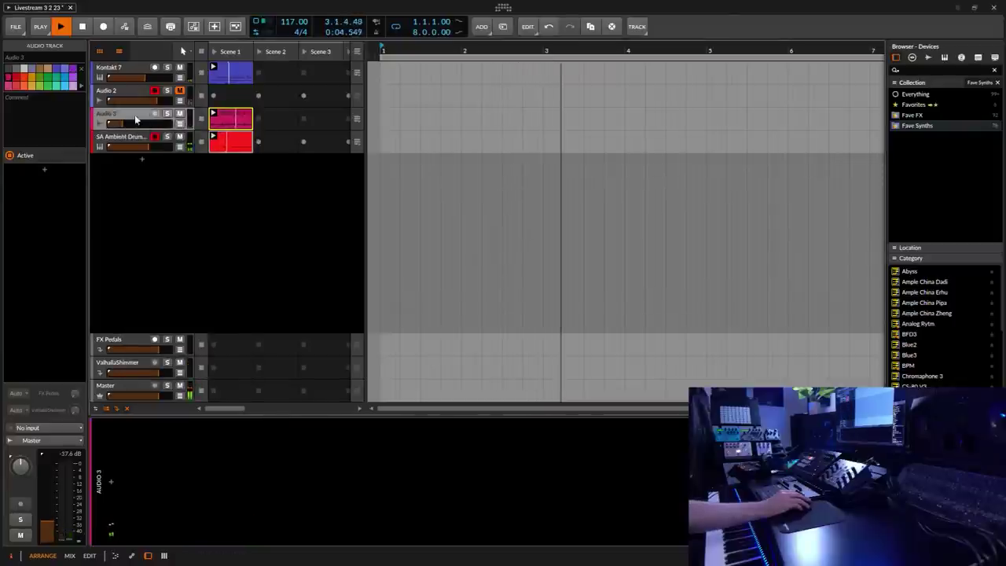
Enable the filter of the drum kit's AK_Kick_030 sampler with a cutoff of 11.9 kHz.
{"action": "left_click", "coordinate": [127, 139]}
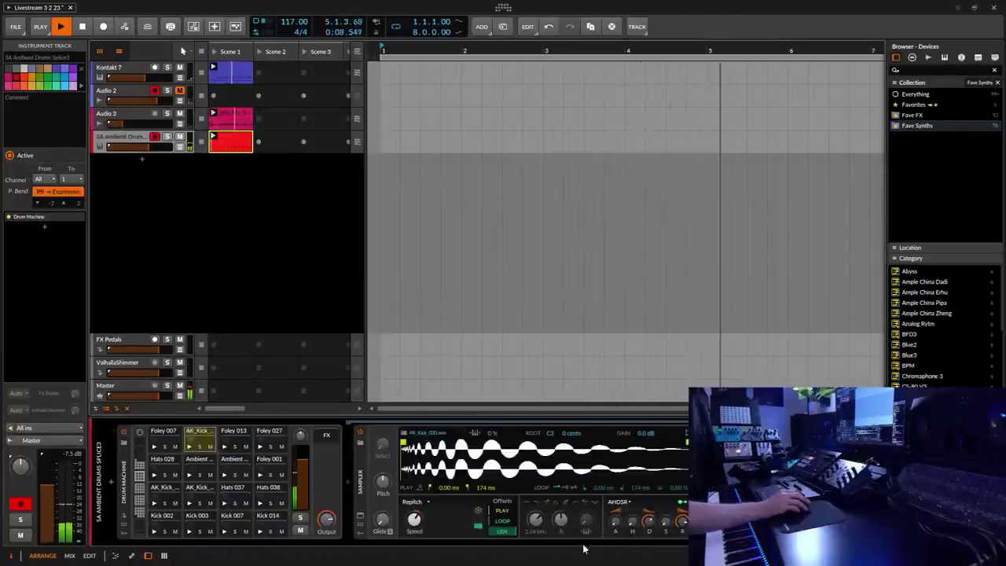
{"action": "left_click_drag", "start_coordinate": [539, 511], "coordinate": [539, 488]}
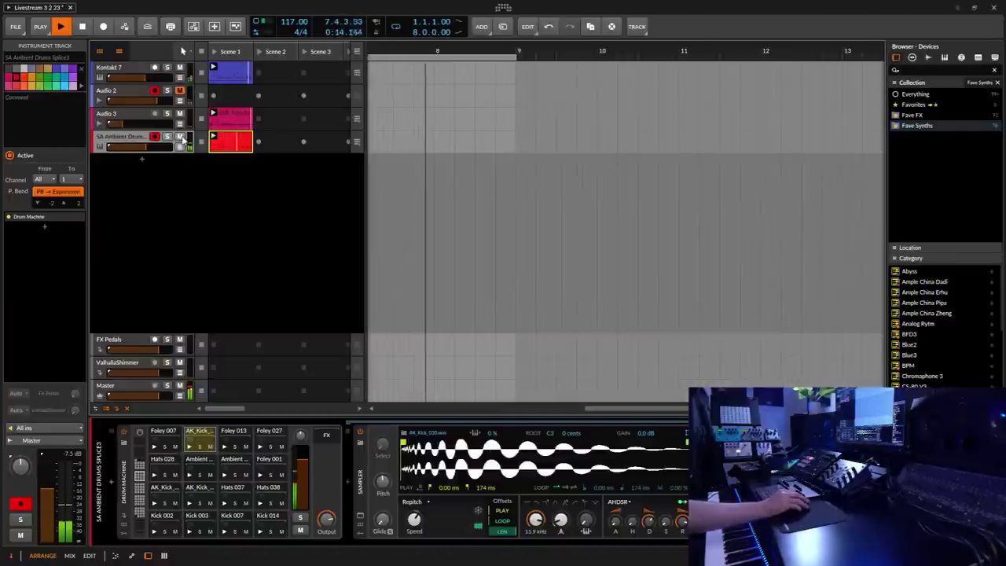
Mute the drum track and slightly raise the volume of the remaining audio loop track.
{"action": "key", "text": "Up"}
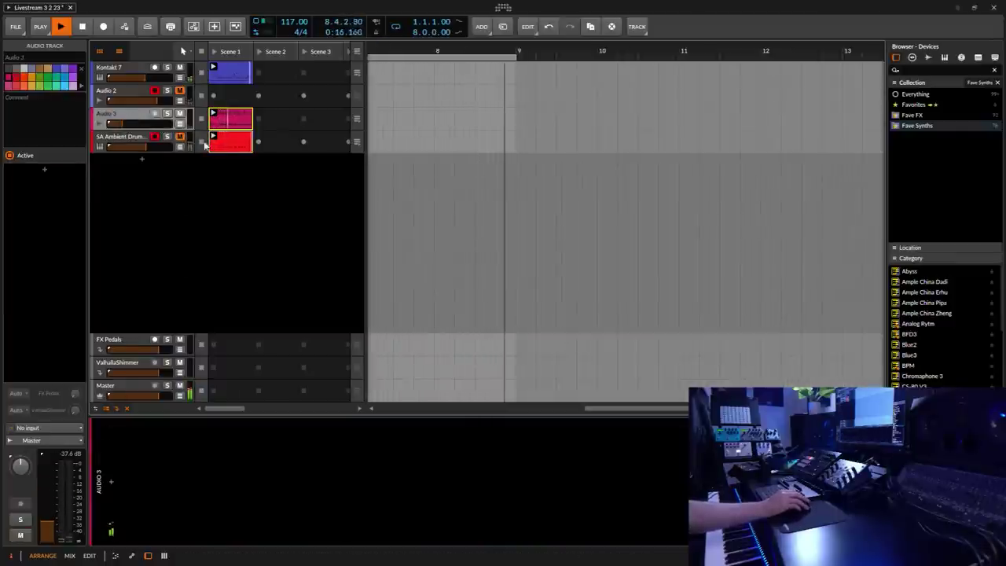
{"action": "left_click_drag", "start_coordinate": [53, 528], "coordinate": [54, 524]}
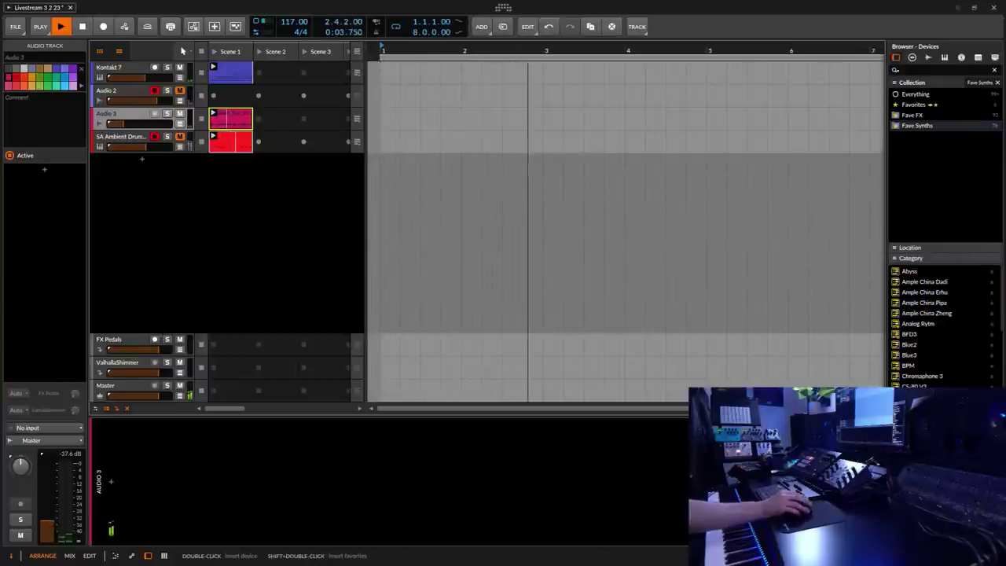
Browse the samples of the Minimal & Tech-House folder and audition its hat, drum loop, crash and bass files.
{"action": "left_click", "coordinate": [929, 58]}
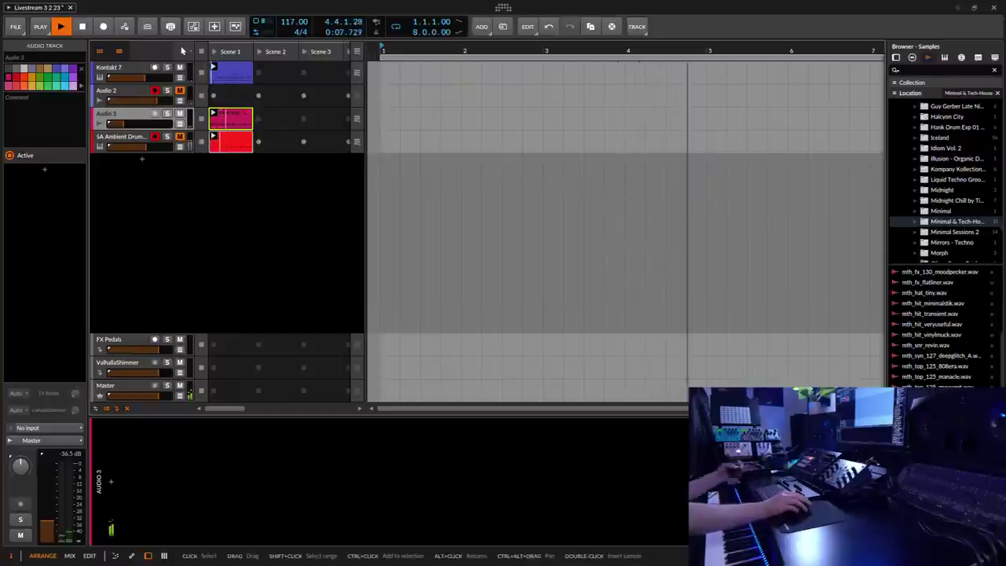
{"action": "left_click", "coordinate": [938, 292]}
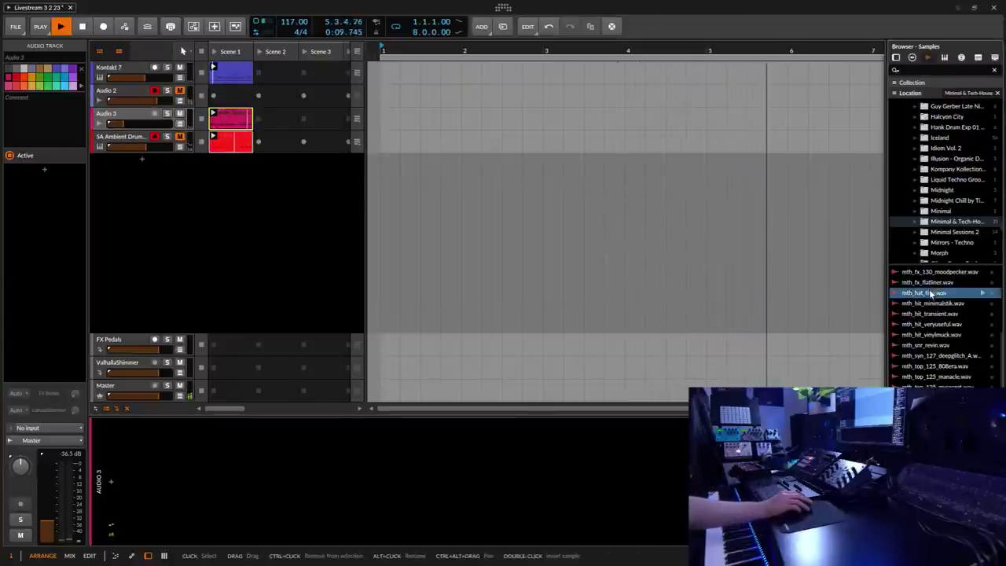
{"action": "scroll", "coordinate": [943, 381], "scroll_direction": "up", "scroll_amount": 2}
{"action": "scroll", "coordinate": [942, 381], "scroll_direction": "up", "scroll_amount": 1}
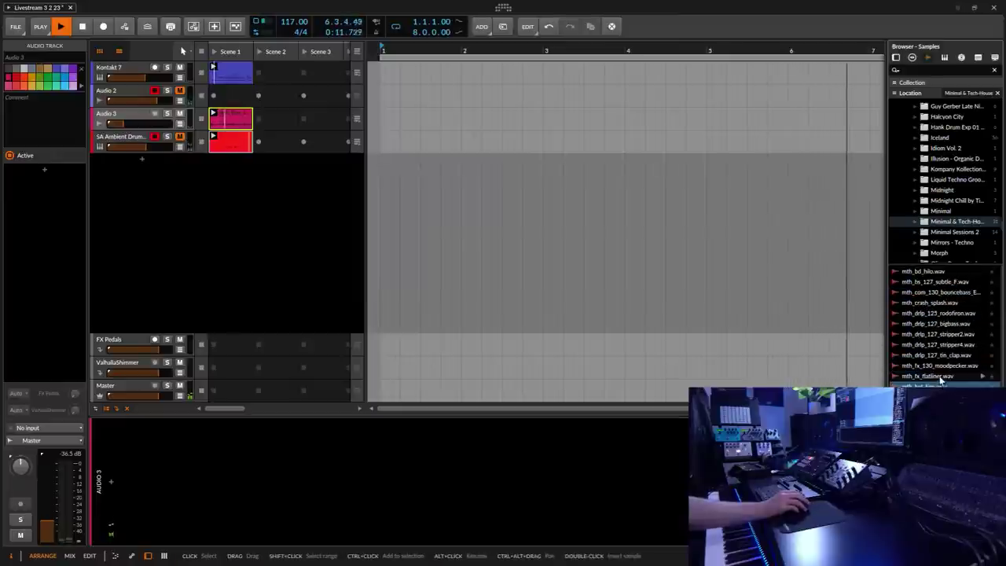
{"action": "left_click", "coordinate": [940, 315]}
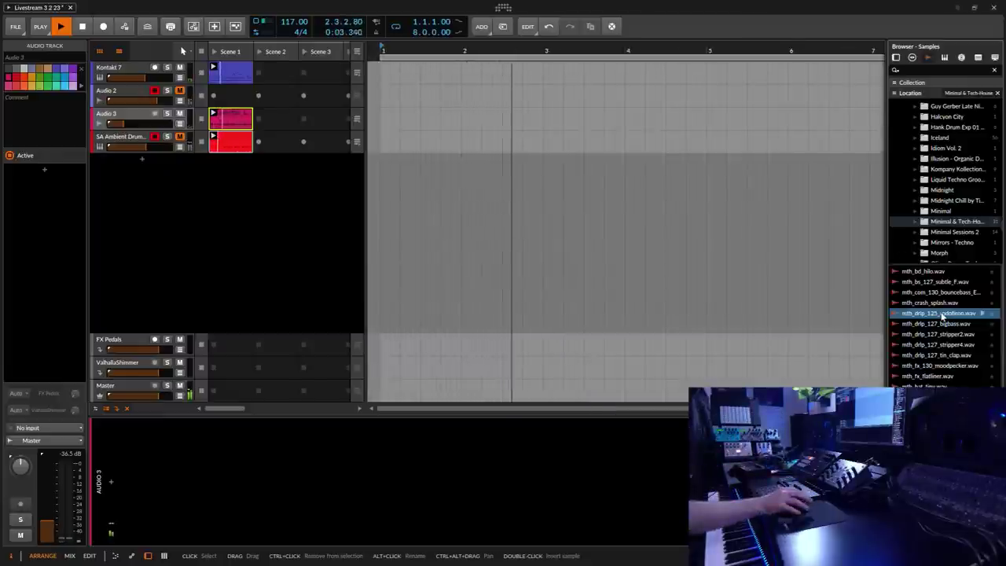
{"action": "left_click", "coordinate": [934, 303]}
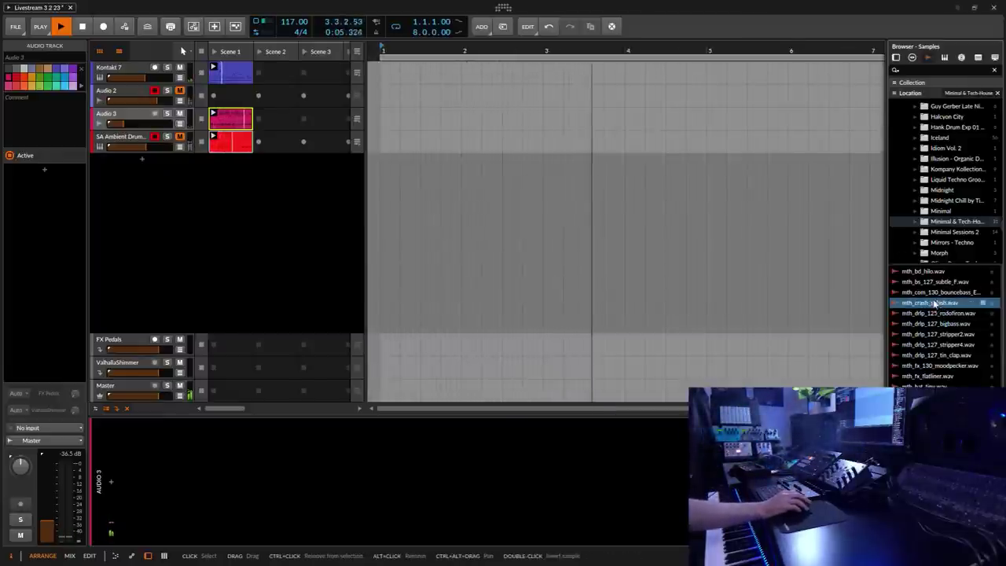
{"action": "key", "text": "Up"}
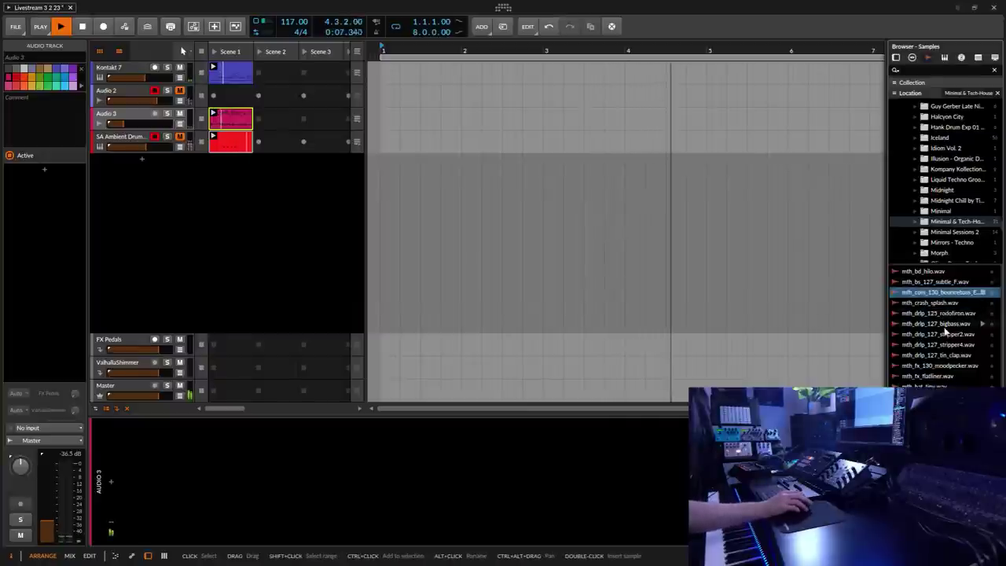
{"action": "left_click", "coordinate": [938, 283]}
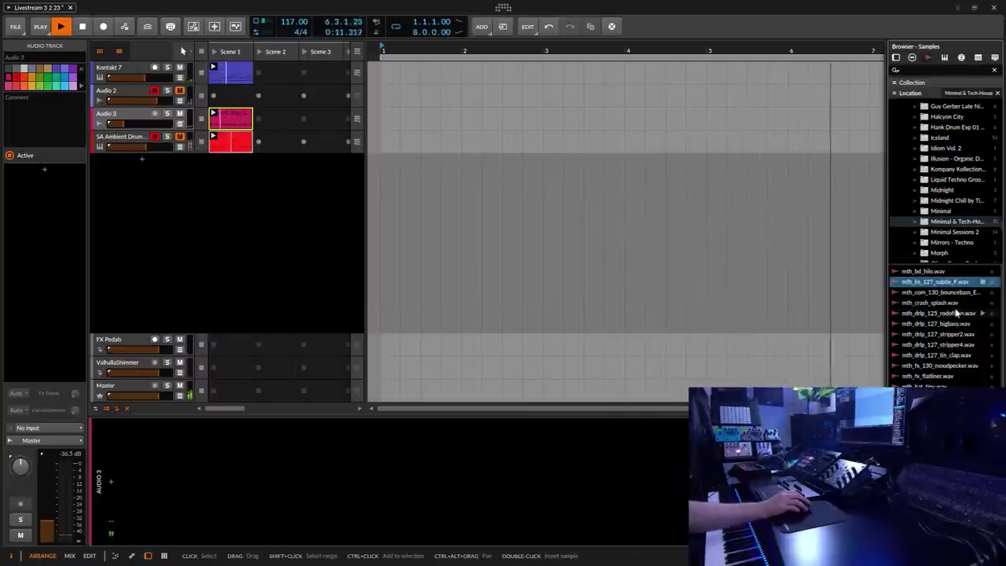
Audition the ms2_atm123 atmosphere loops in the Minimal Sessions 2 folder, from landsat_Dm through subentro_Fm.
{"action": "left_click", "coordinate": [954, 232]}
{"action": "left_click", "coordinate": [946, 272]}
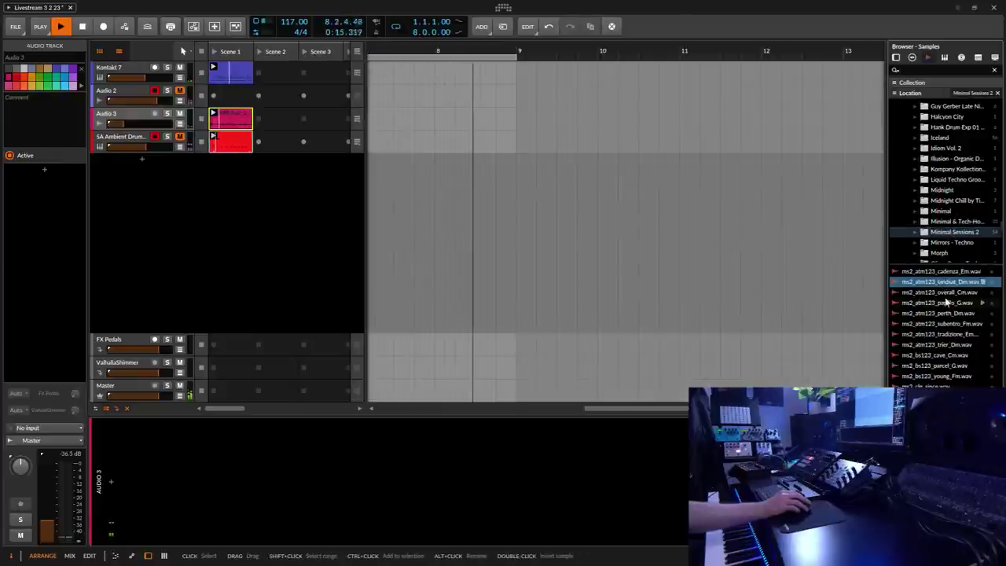
{"action": "left_click", "coordinate": [940, 294]}
{"action": "left_click", "coordinate": [952, 304]}
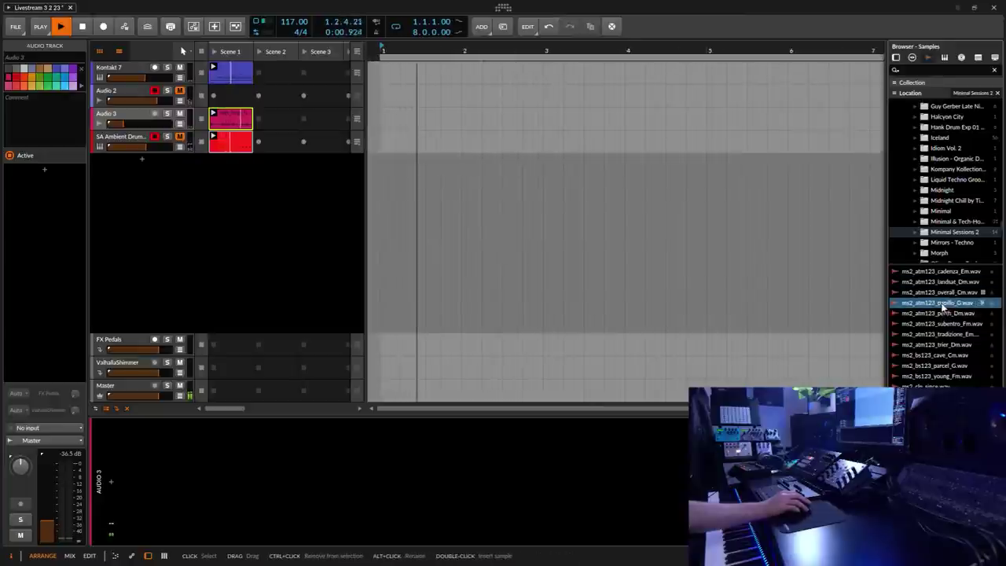
{"action": "left_click", "coordinate": [938, 314]}
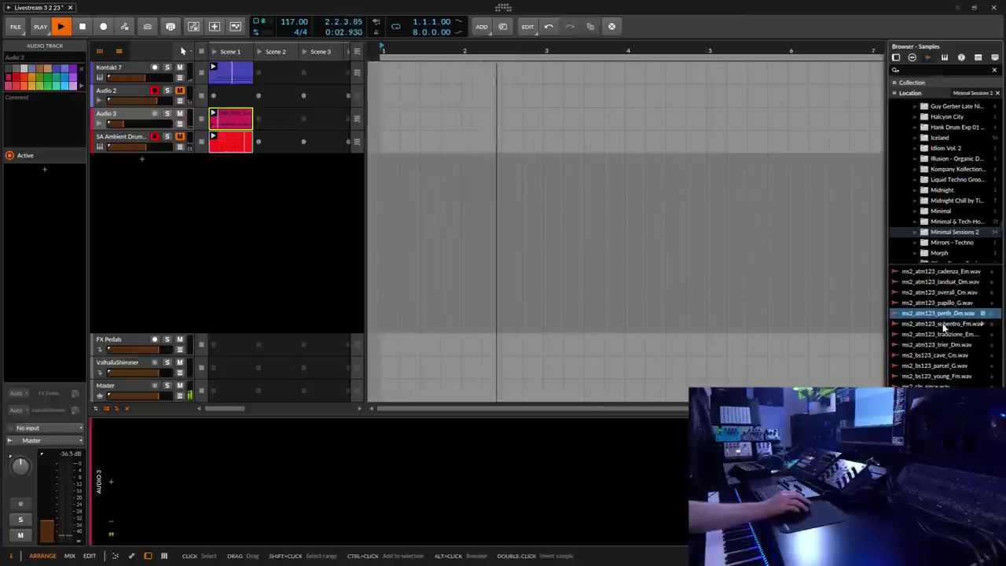
{"action": "left_click", "coordinate": [945, 325]}
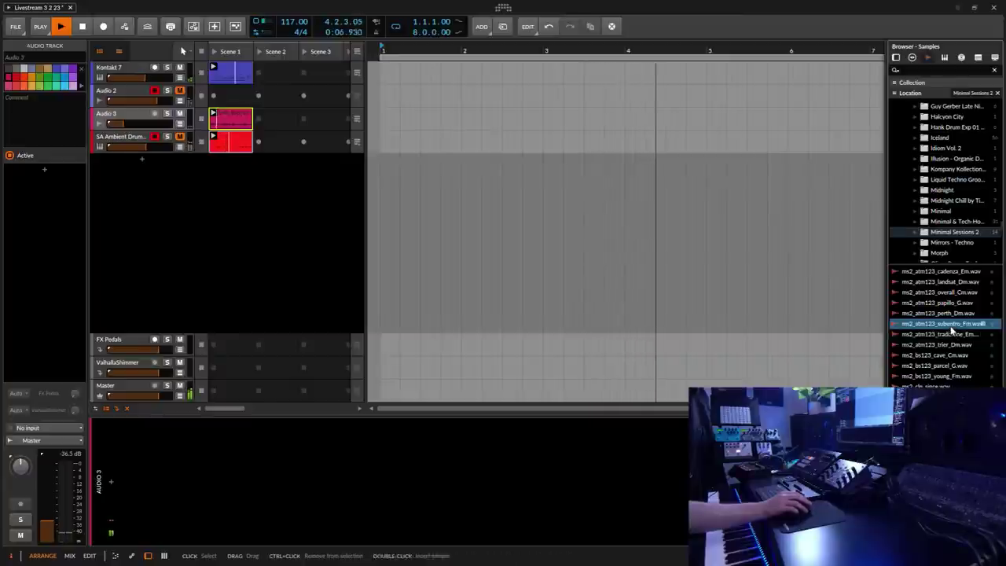
Lower the Kontakt 7 track's volume to about -18 dB and audition the remaining atmosphere and ms2_bs123 bass loops.
{"action": "left_click", "coordinate": [139, 73]}
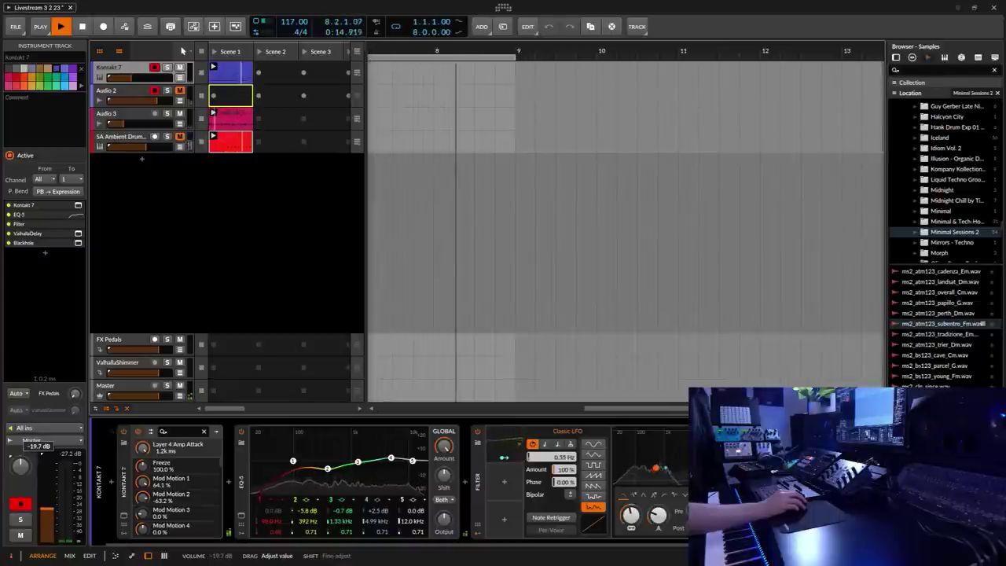
{"action": "left_click", "coordinate": [941, 335]}
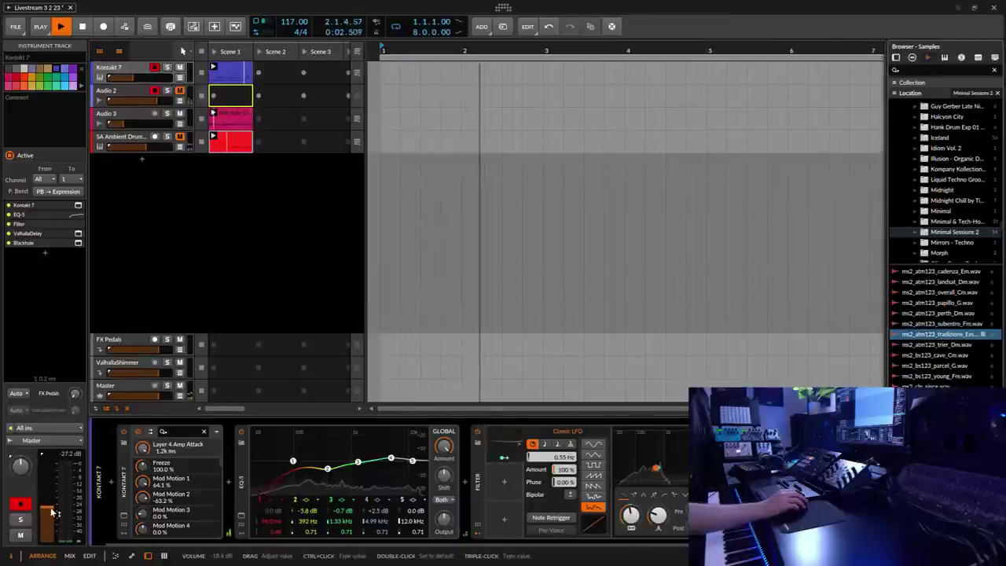
{"action": "left_click", "coordinate": [940, 346]}
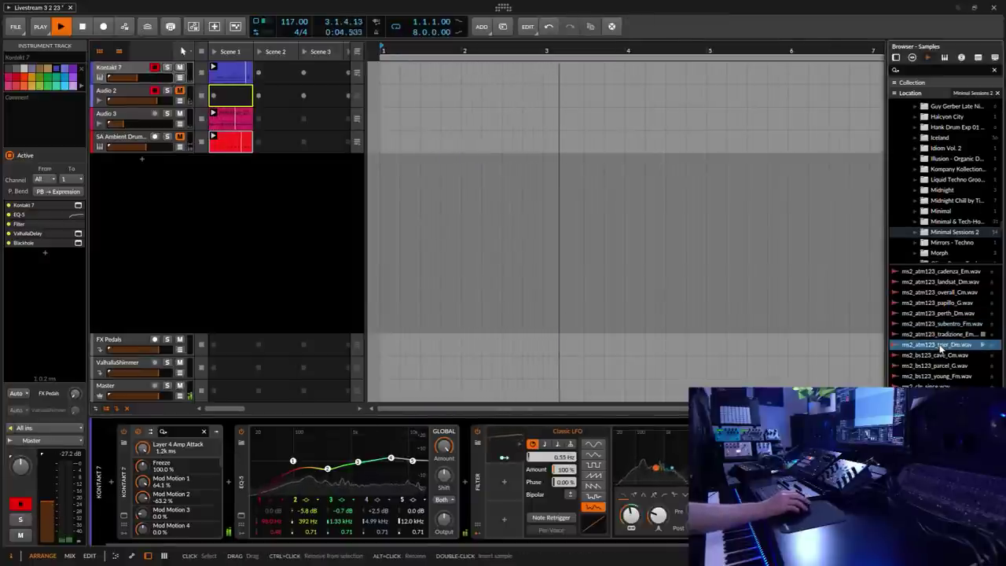
{"action": "left_click", "coordinate": [939, 356]}
{"action": "left_click", "coordinate": [935, 378]}
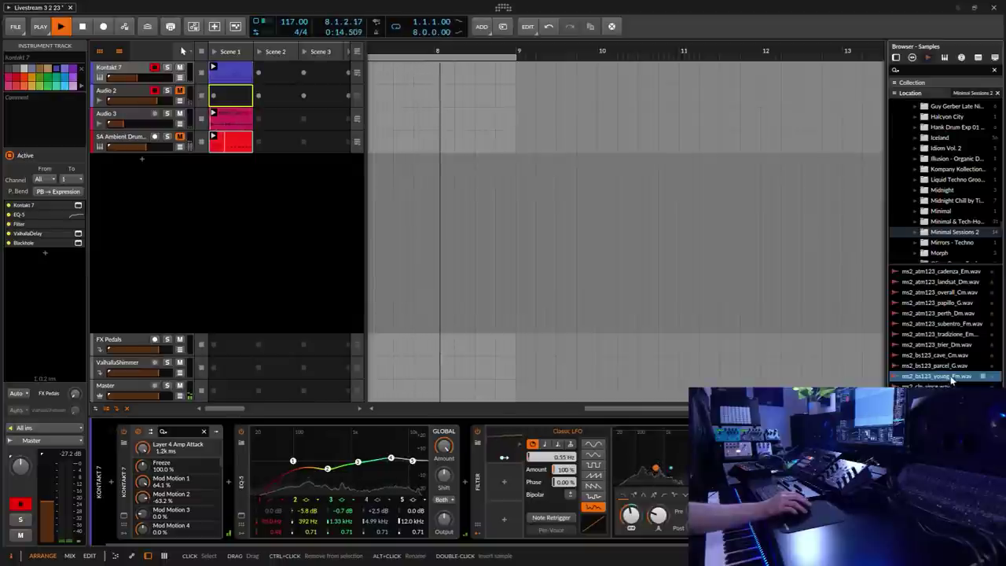
Add ms2_bs123_young_Fm.wav as a Scene 1 clip on a new audio track and play it at a very low track volume.
{"action": "left_click_drag", "start_coordinate": [957, 380], "coordinate": [240, 223]}
{"action": "left_click", "coordinate": [177, 175]}
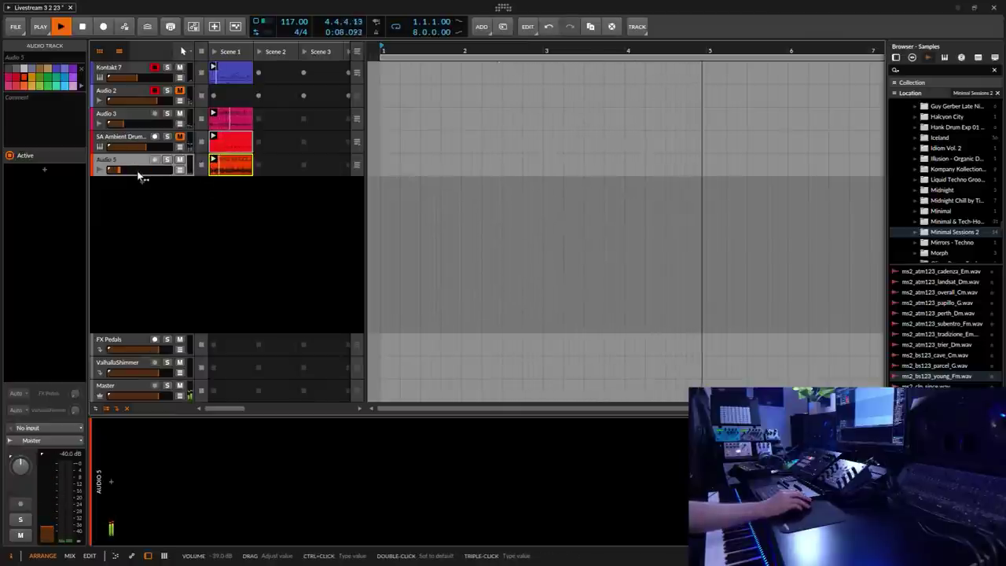
{"action": "left_click_drag", "start_coordinate": [54, 535], "coordinate": [54, 531]}
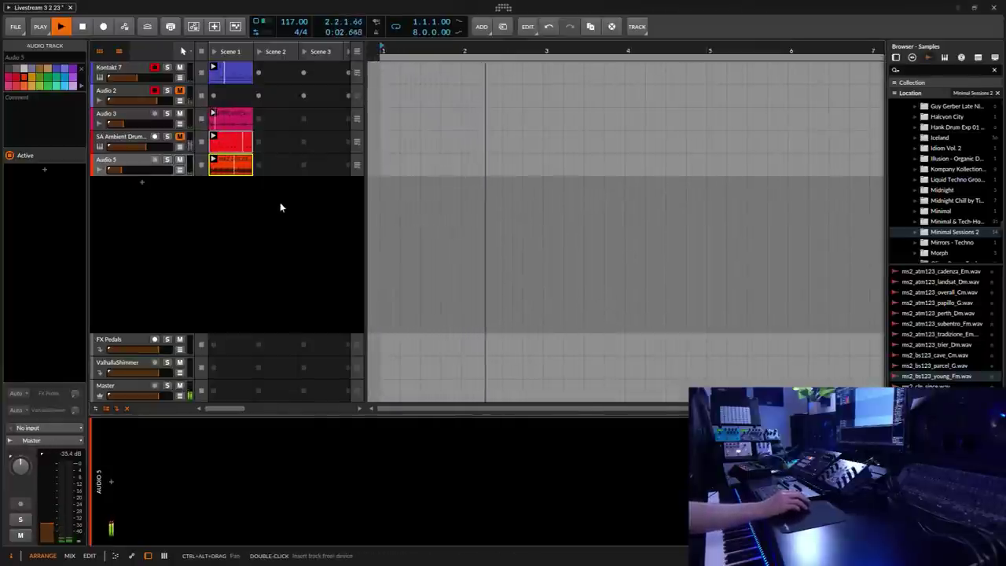
Lower the SA Ambient Drums track's volume to about -9 dB, leaving that track and the new bass loop track muted.
{"action": "left_click", "coordinate": [180, 137]}
{"action": "left_click", "coordinate": [129, 140]}
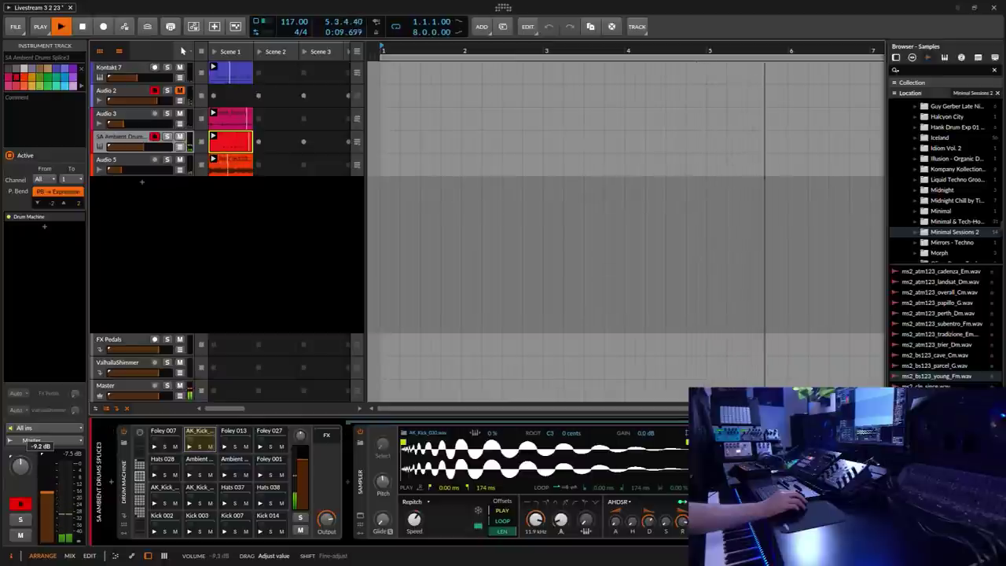
{"action": "left_click_drag", "start_coordinate": [61, 448], "coordinate": [61, 443]}
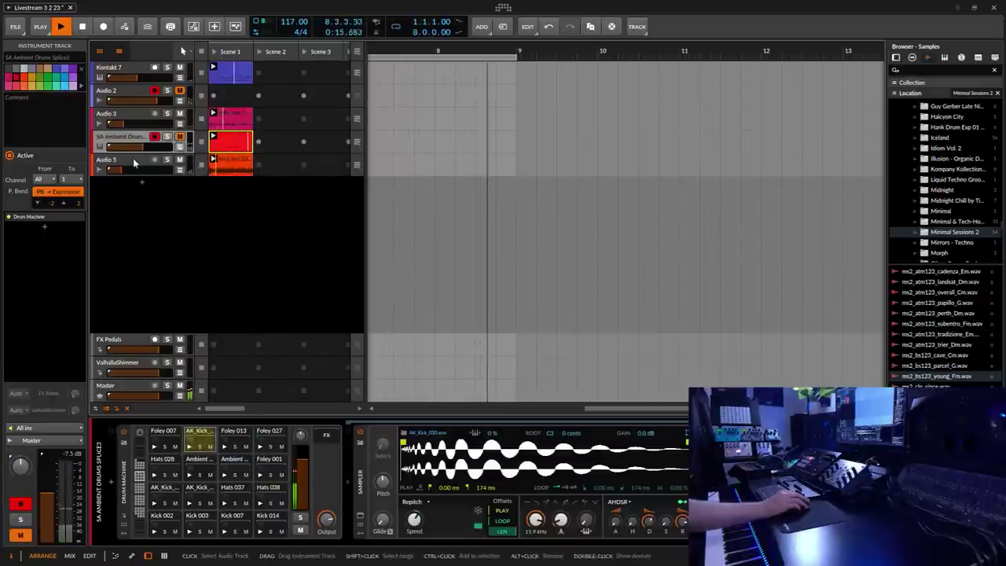
{"action": "left_click", "coordinate": [176, 165]}
{"action": "left_click", "coordinate": [179, 161]}
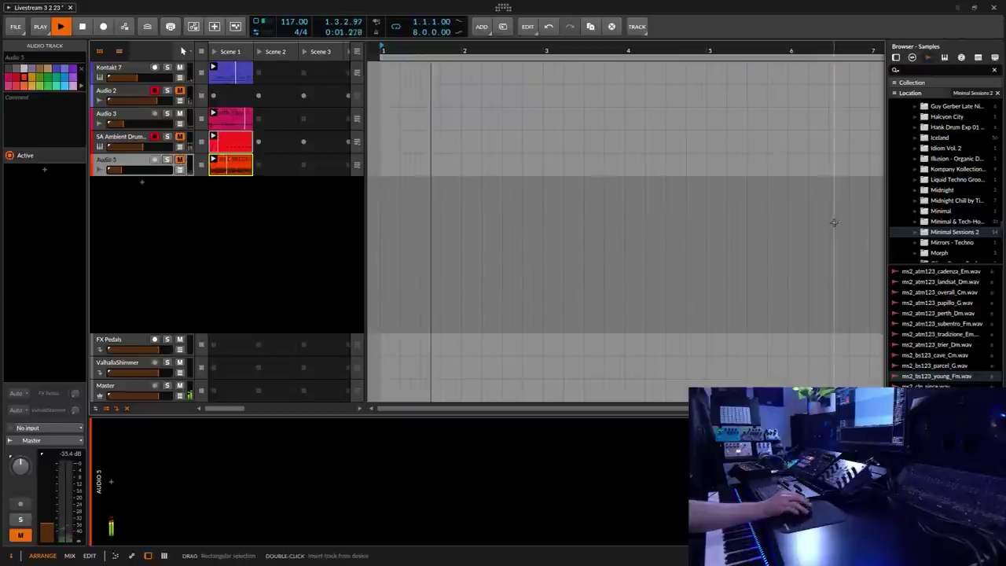
Audition the samples in the Mirrors - Techno and Morph folders, including the 121 bpm bassline and the Morph bass and FX files.
{"action": "left_click", "coordinate": [935, 387]}
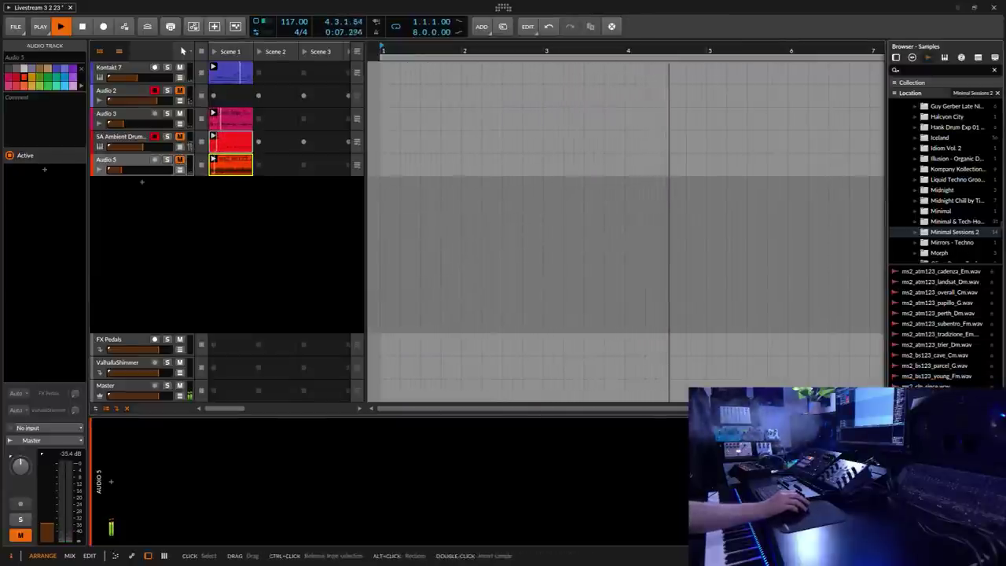
{"action": "left_click", "coordinate": [940, 243]}
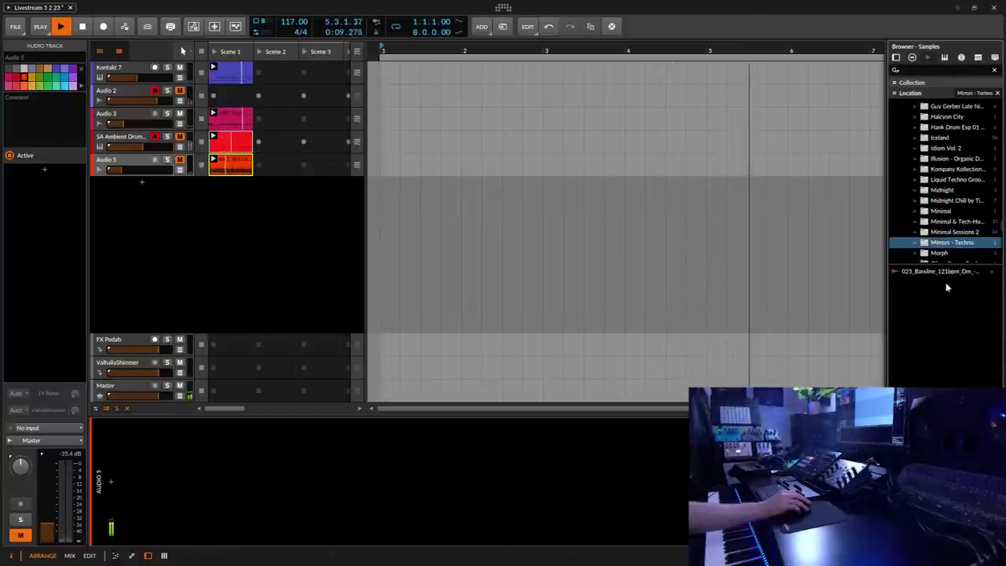
{"action": "left_click", "coordinate": [937, 271]}
{"action": "scroll", "coordinate": [945, 205], "scroll_direction": "down", "scroll_amount": 2}
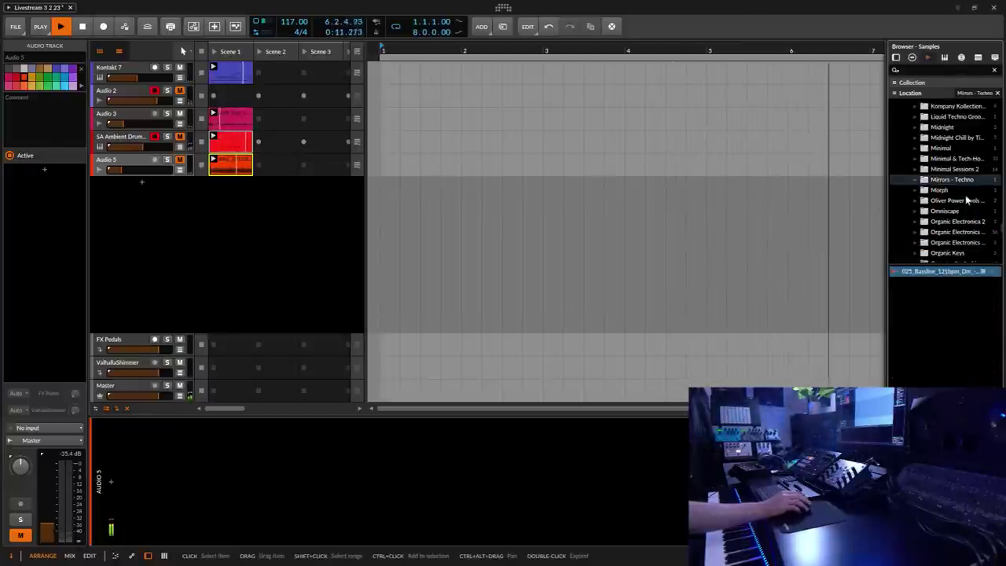
{"action": "left_click", "coordinate": [941, 191]}
{"action": "left_click", "coordinate": [939, 271]}
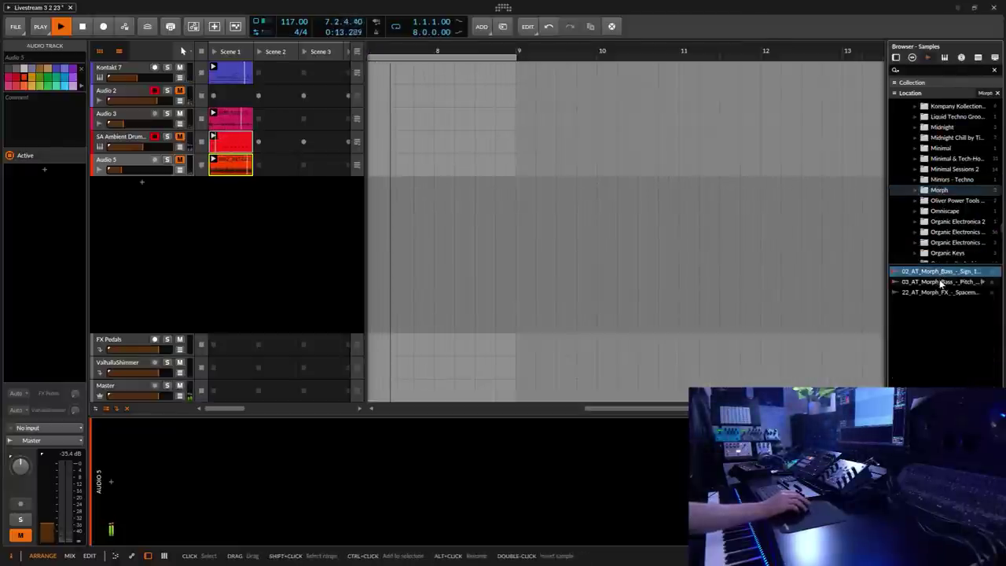
{"action": "left_click", "coordinate": [936, 282]}
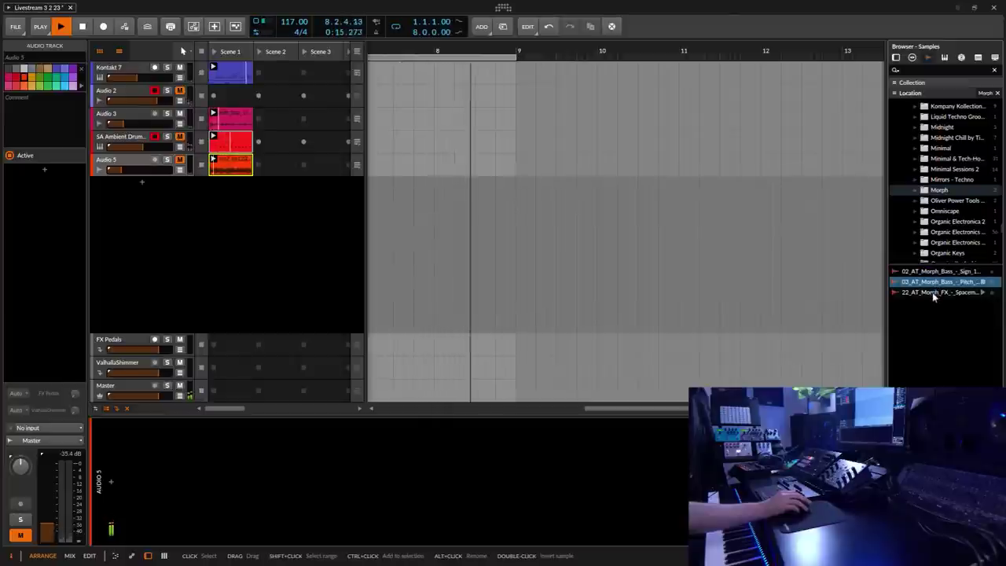
{"action": "left_click", "coordinate": [935, 292]}
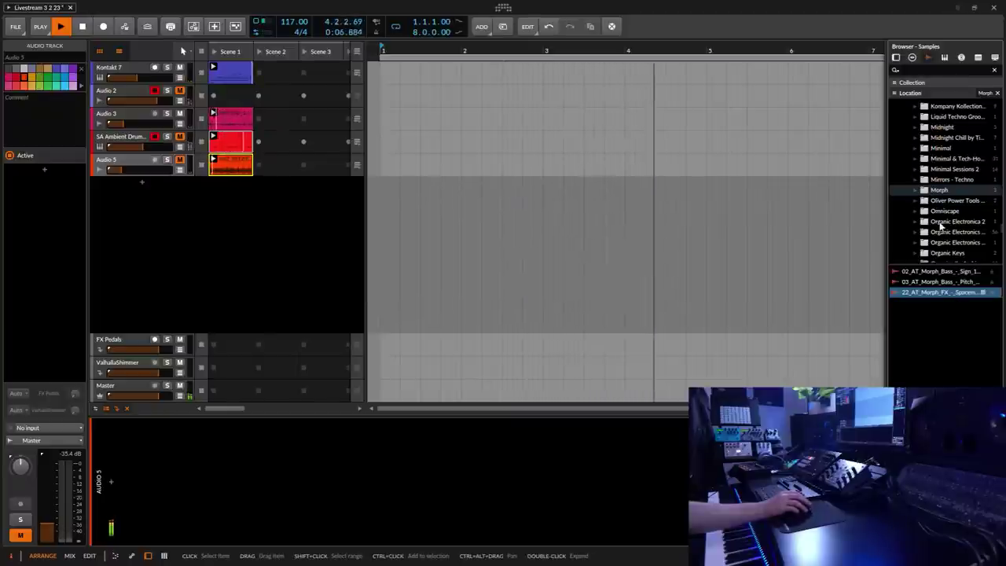
Audition the samples in the Oliver Power Tools, Omniscape and Organic Electronica 2 folders.
{"action": "left_click", "coordinate": [954, 201]}
{"action": "left_click", "coordinate": [939, 271]}
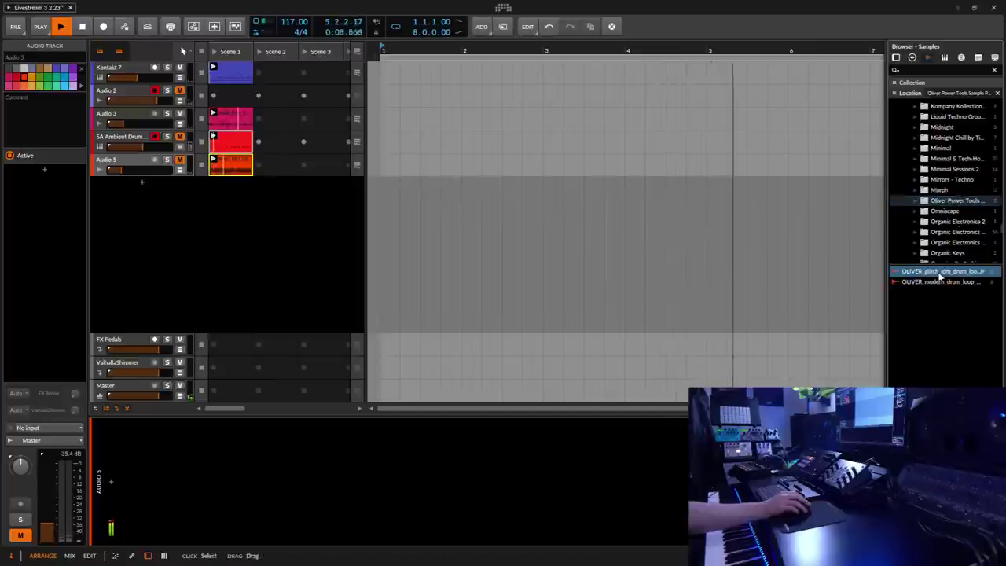
{"action": "left_click", "coordinate": [940, 283]}
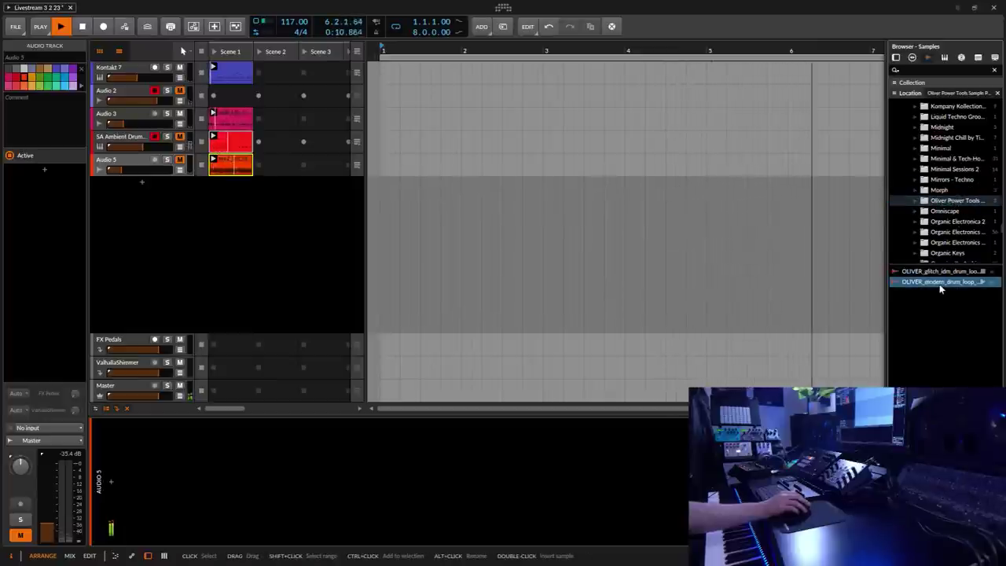
{"action": "left_click", "coordinate": [943, 213]}
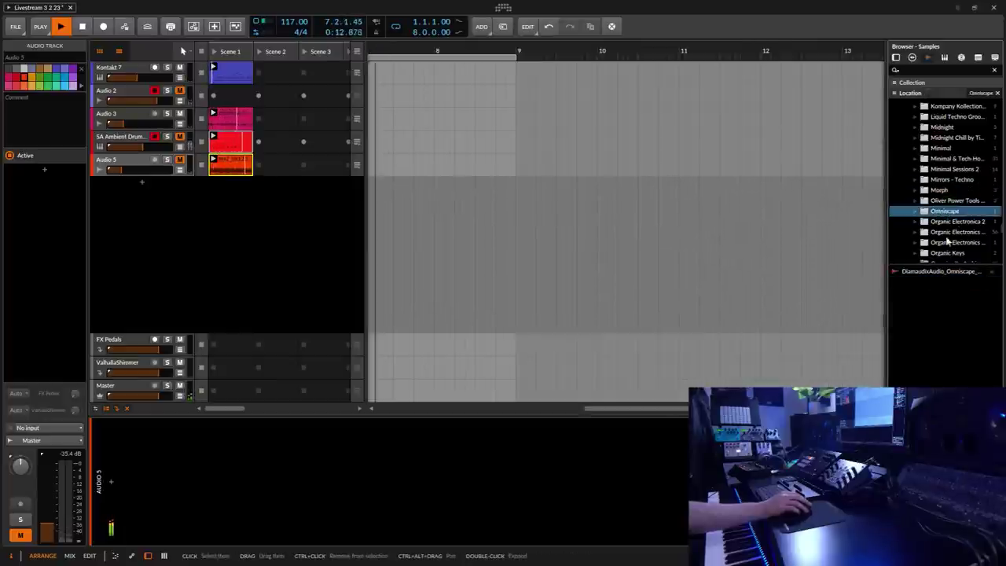
{"action": "left_click", "coordinate": [937, 273]}
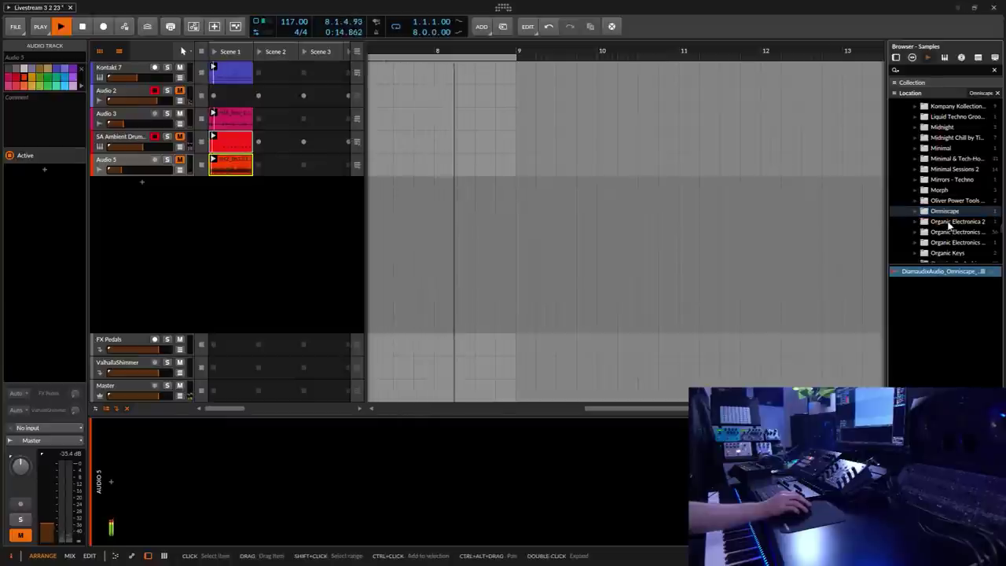
{"action": "left_click", "coordinate": [949, 222]}
{"action": "left_click", "coordinate": [939, 271]}
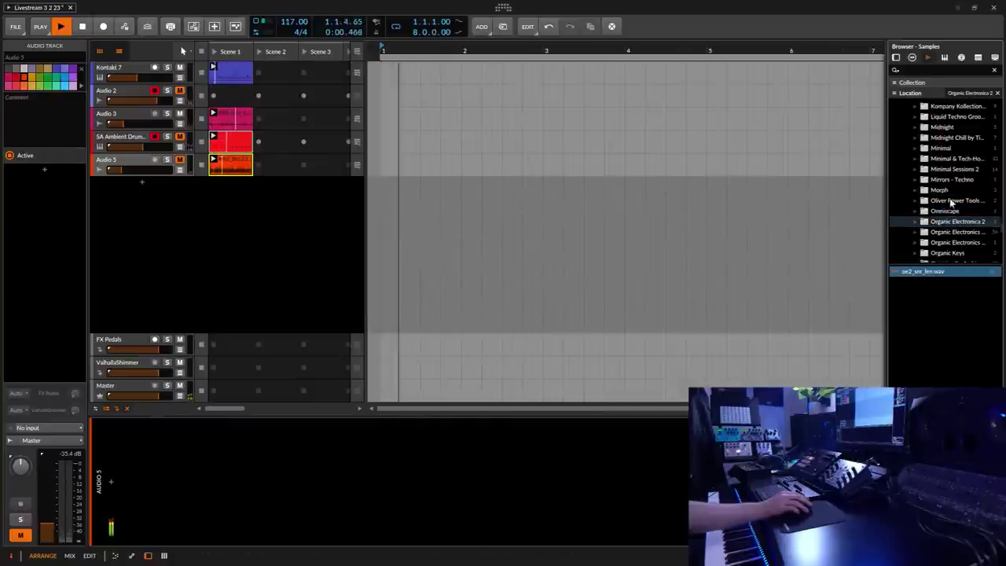
Audition the J.Views kick samples in the Organic Electronics 2 folder and look through its clock shop, desertwood and hollow tree files.
{"action": "scroll", "coordinate": [951, 202], "scroll_direction": "down", "scroll_amount": 2}
{"action": "left_click", "coordinate": [957, 170]}
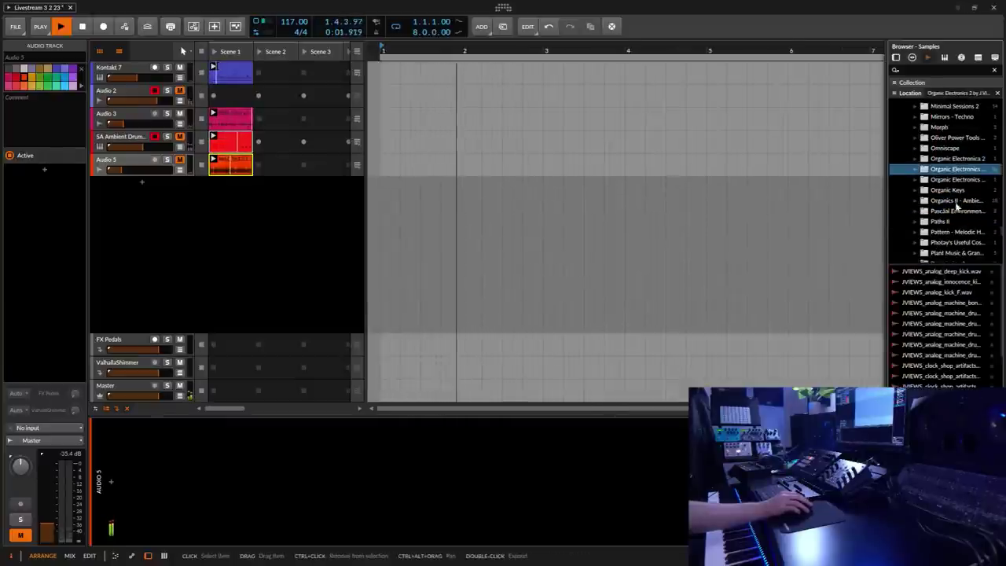
{"action": "left_click", "coordinate": [940, 271]}
{"action": "key", "text": "Down"}
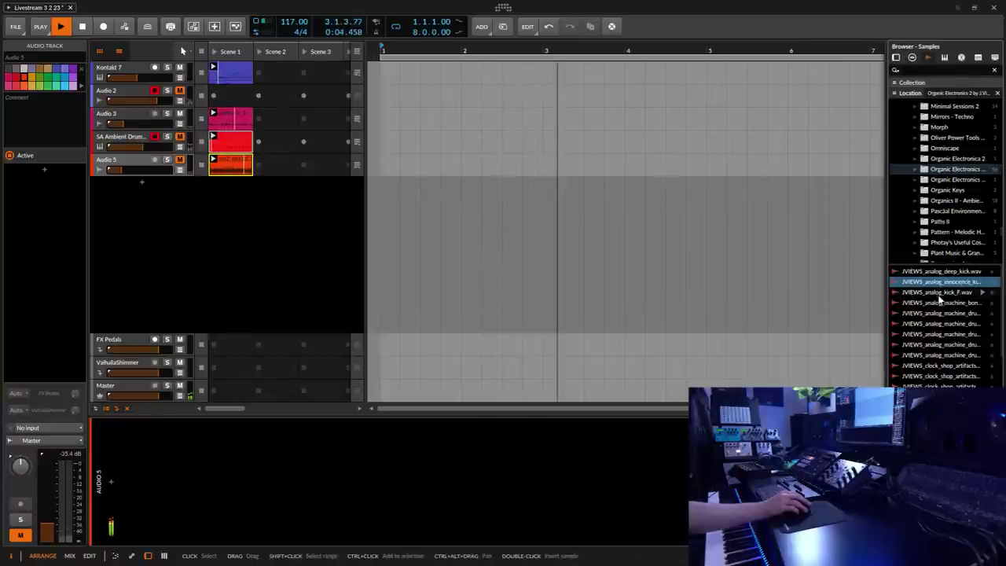
{"action": "key", "text": "Down"}
{"action": "key", "text": "Down"}
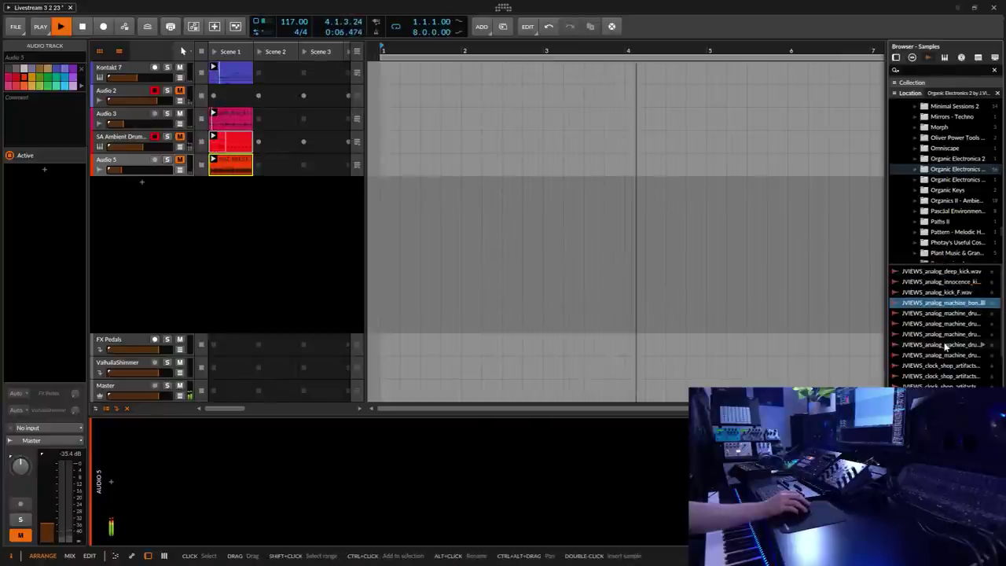
{"action": "key", "text": "Escape"}
{"action": "scroll", "coordinate": [943, 326], "scroll_direction": "down", "scroll_amount": 3}
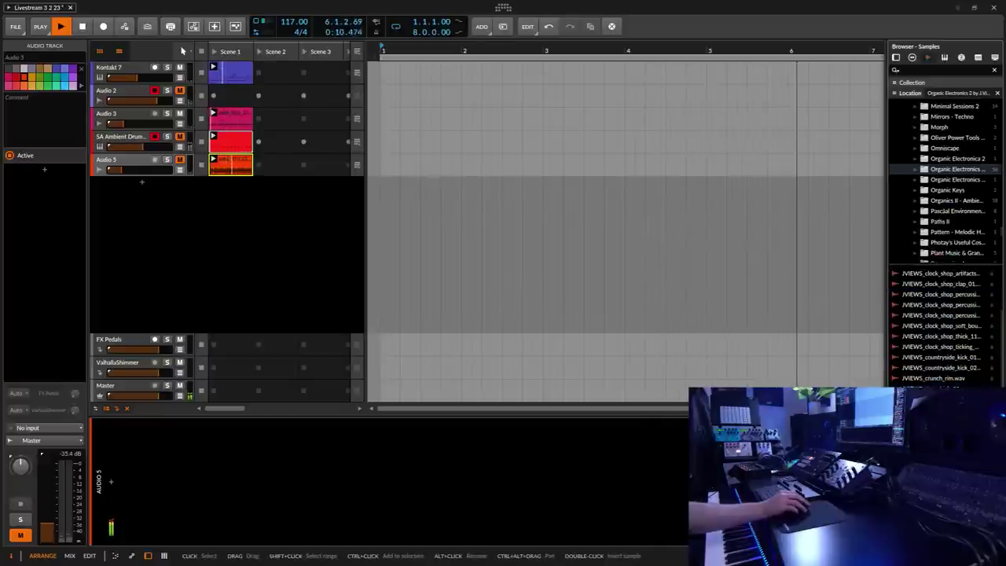
{"action": "scroll", "coordinate": [943, 326], "scroll_direction": "down", "scroll_amount": 5}
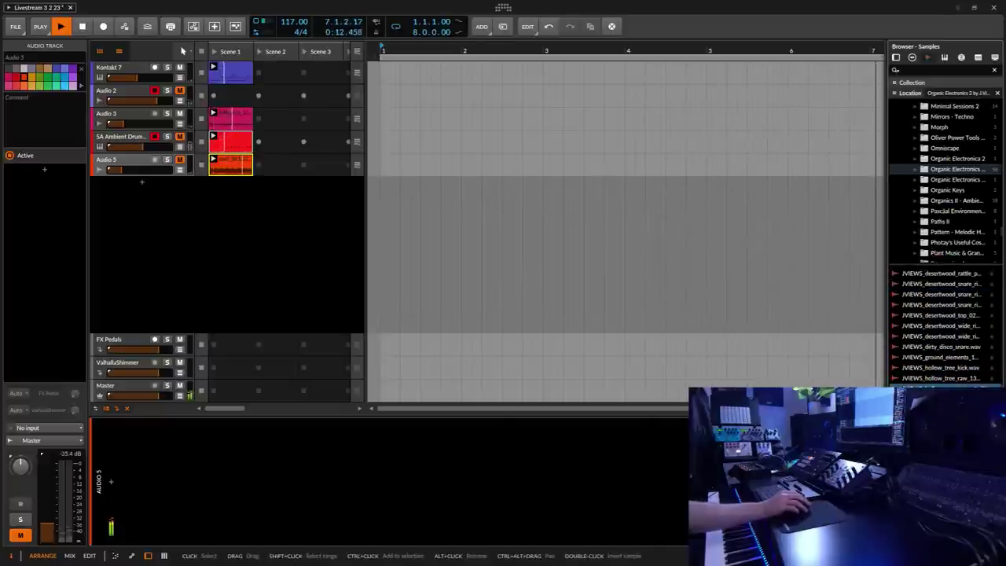
{"action": "scroll", "coordinate": [943, 326], "scroll_direction": "down", "scroll_amount": 2}
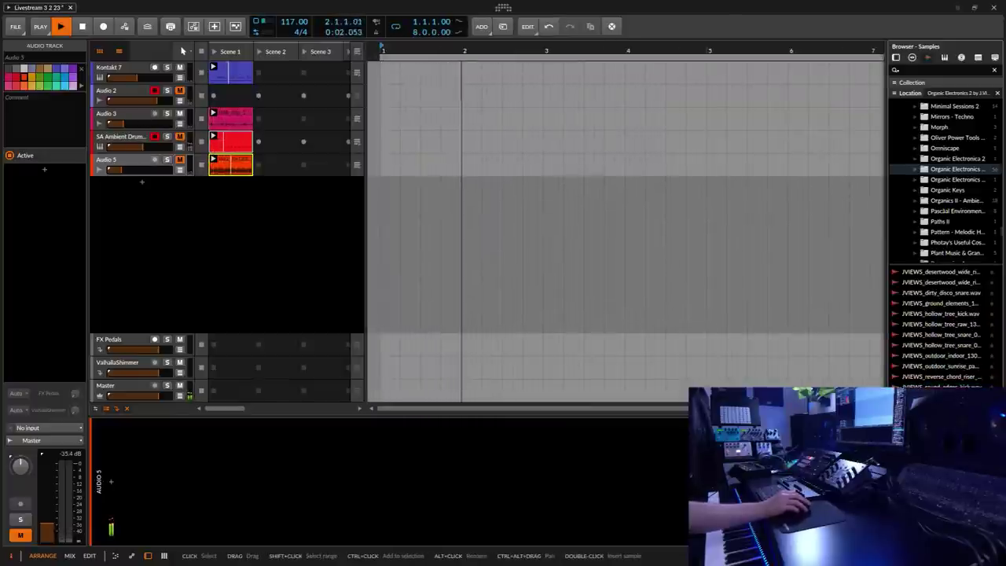
Check the folders from Organic Electronics and Organic Keys through Pascäal Environment, and audition the 122 bpm drum loop in Pattern - Melodic House.
{"action": "left_click", "coordinate": [955, 180]}
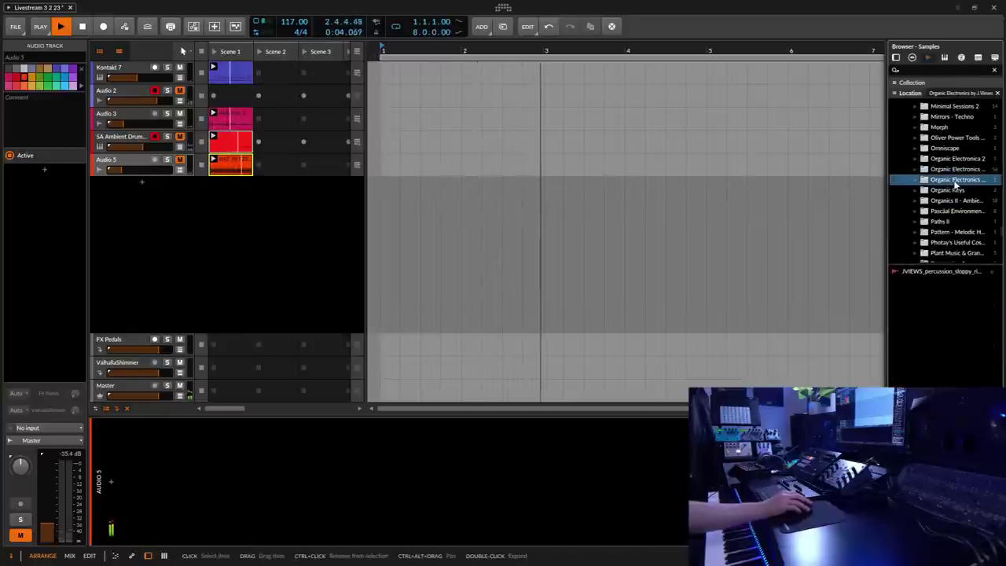
{"action": "left_click", "coordinate": [954, 191]}
{"action": "left_click", "coordinate": [954, 201]}
{"action": "left_click", "coordinate": [951, 212]}
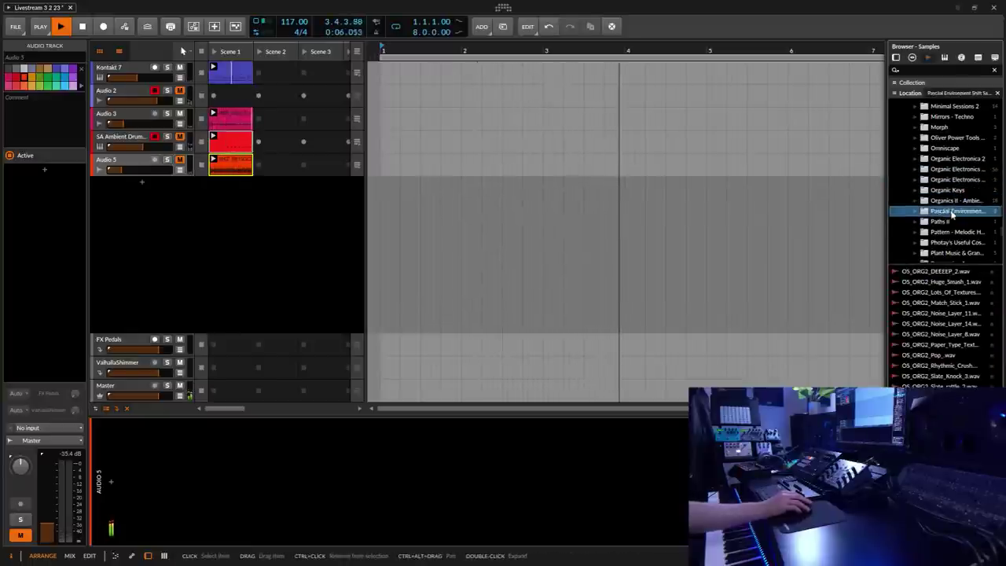
{"action": "left_click", "coordinate": [952, 232]}
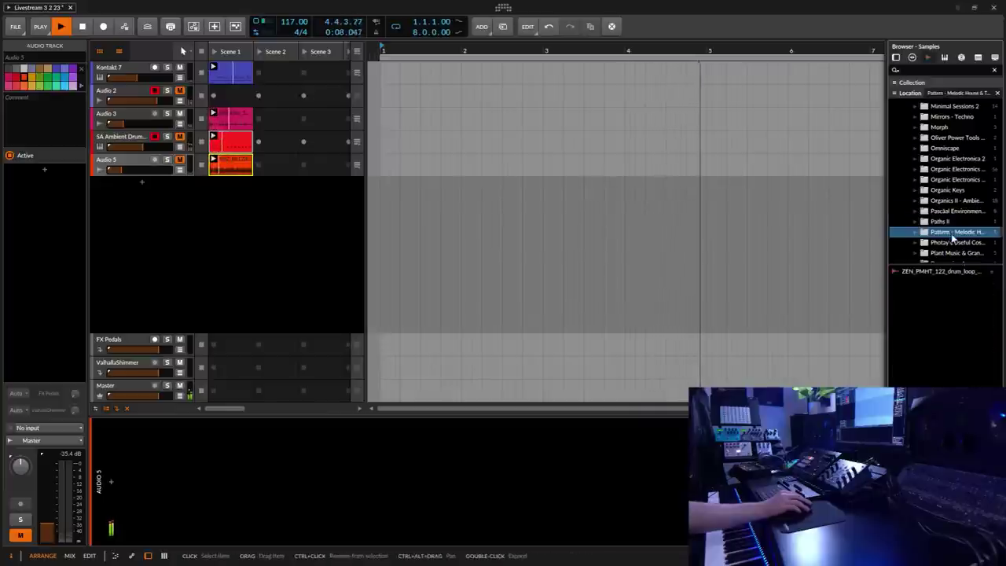
{"action": "left_click", "coordinate": [940, 271]}
Audition the Photay Buchla drum loop and the Plant Music & Granular samples, including the 45 bpm plant and 76 bpm granular files.
{"action": "scroll", "coordinate": [966, 171], "scroll_direction": "down", "scroll_amount": 2}
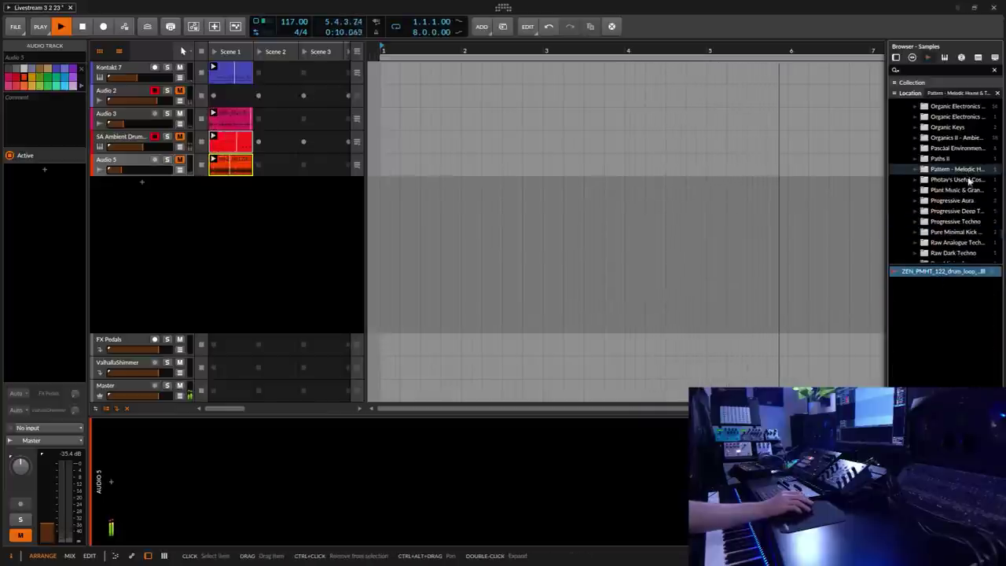
{"action": "left_click", "coordinate": [952, 180]}
{"action": "left_click", "coordinate": [942, 271]}
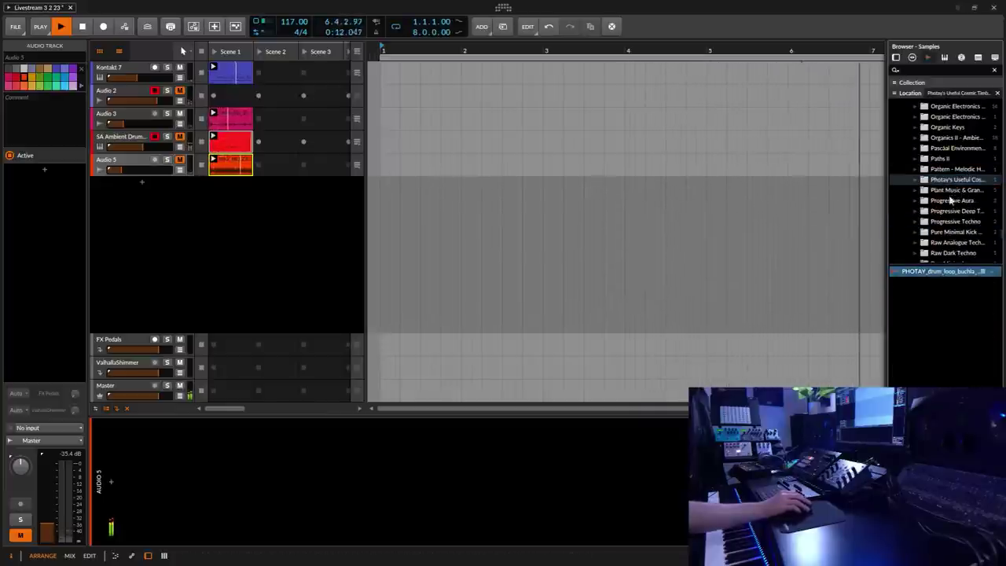
{"action": "left_click", "coordinate": [948, 191]}
{"action": "left_click", "coordinate": [943, 272]}
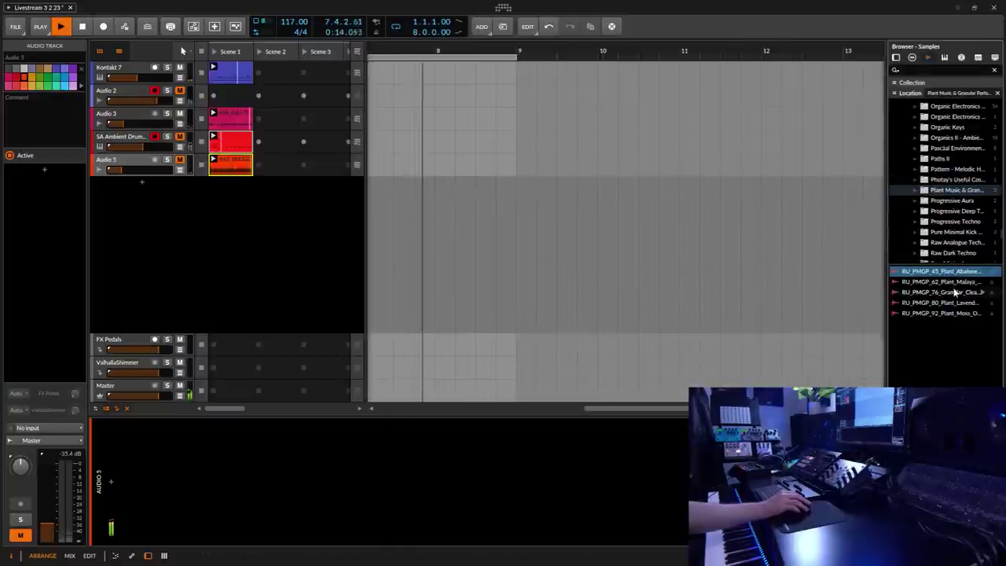
{"action": "left_click", "coordinate": [951, 294]}
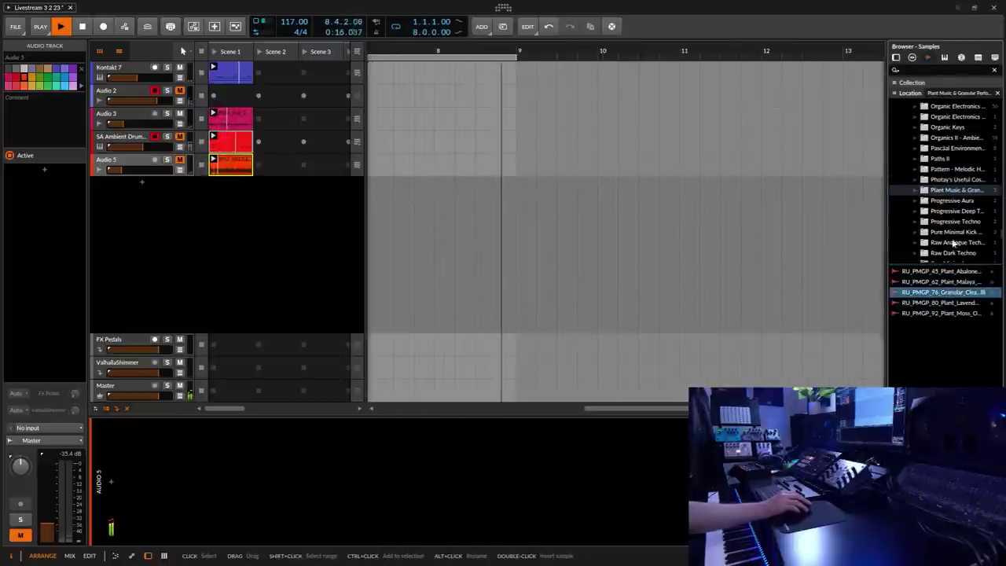
Audition the two Progressive Aura FX samples and the 067_PMKD kick in the Pure Minimal Kick Drums folder.
{"action": "left_click", "coordinate": [952, 200]}
{"action": "left_click", "coordinate": [943, 271]}
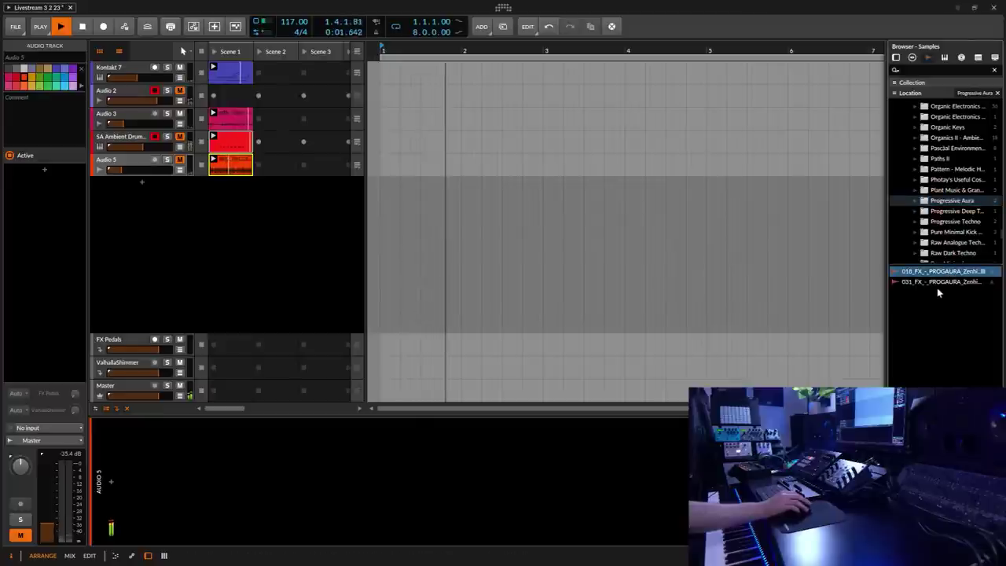
{"action": "left_click", "coordinate": [935, 282]}
{"action": "key", "text": "Up"}
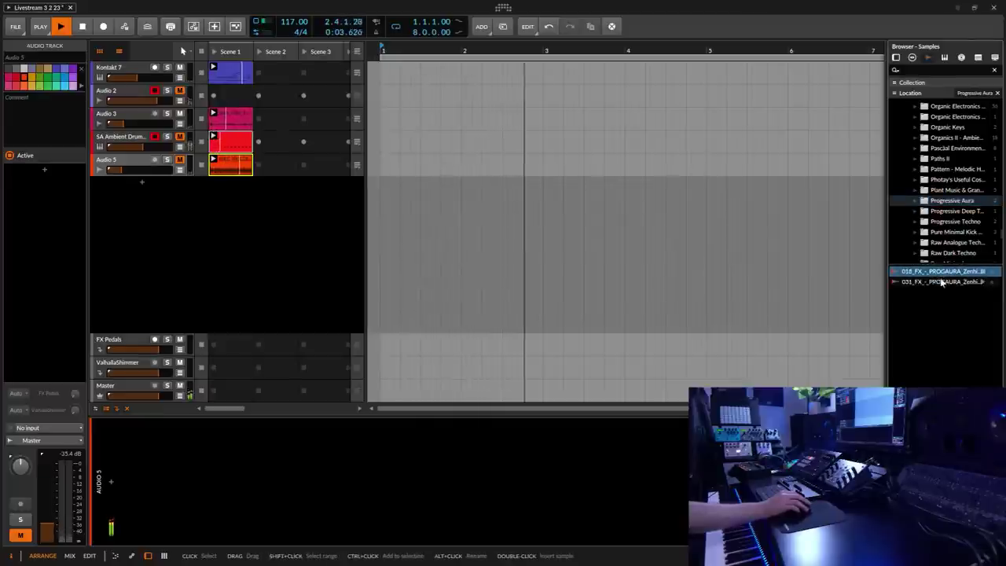
{"action": "left_click", "coordinate": [951, 233]}
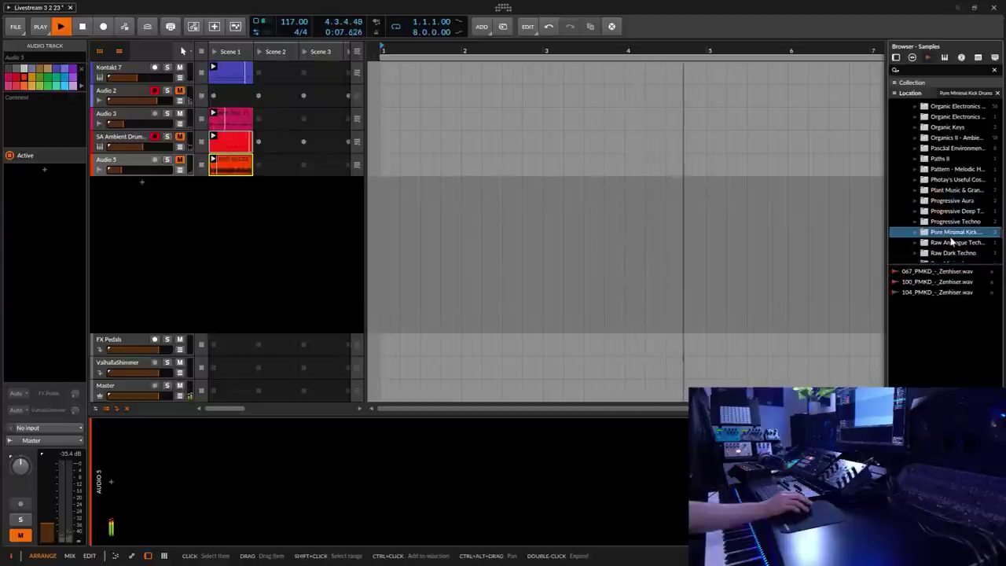
{"action": "key", "text": "Down"}
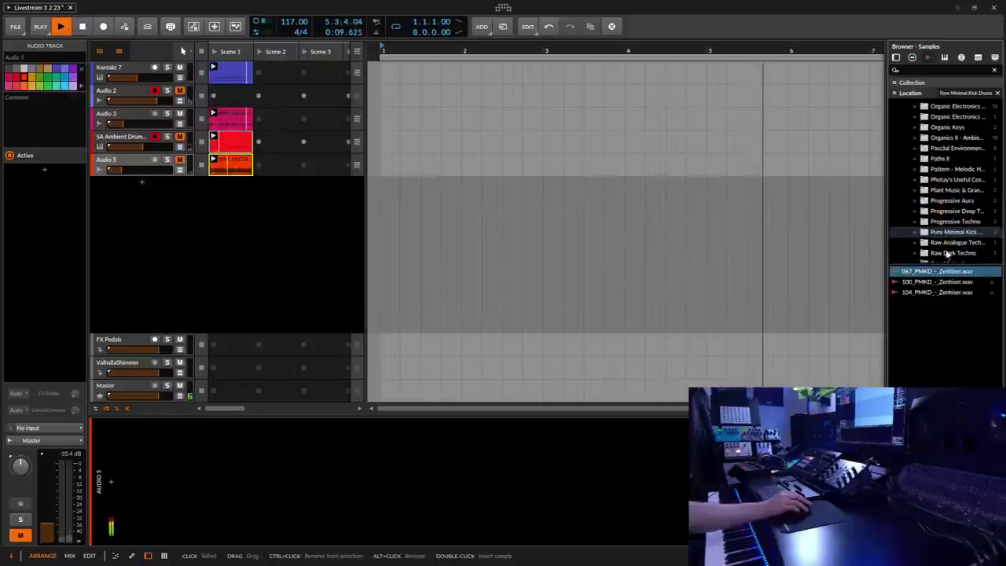
{"action": "left_click", "coordinate": [949, 202]}
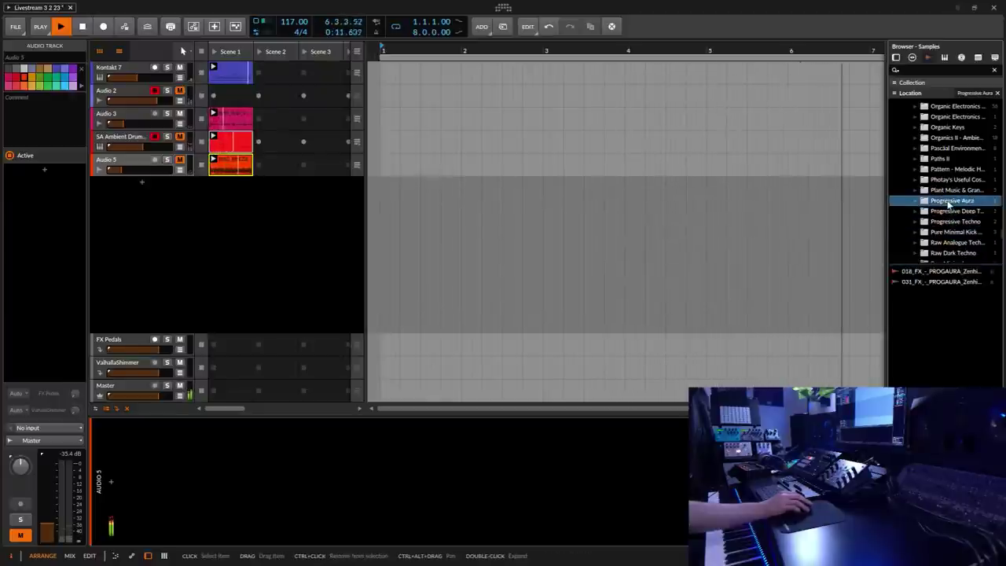
Add the FO4_PT_123_kit_dreamland loop from Progressive Techno as a Scene 1 clip on a new audio track, with its volume around -39.4 dB.
{"action": "left_click", "coordinate": [956, 222]}
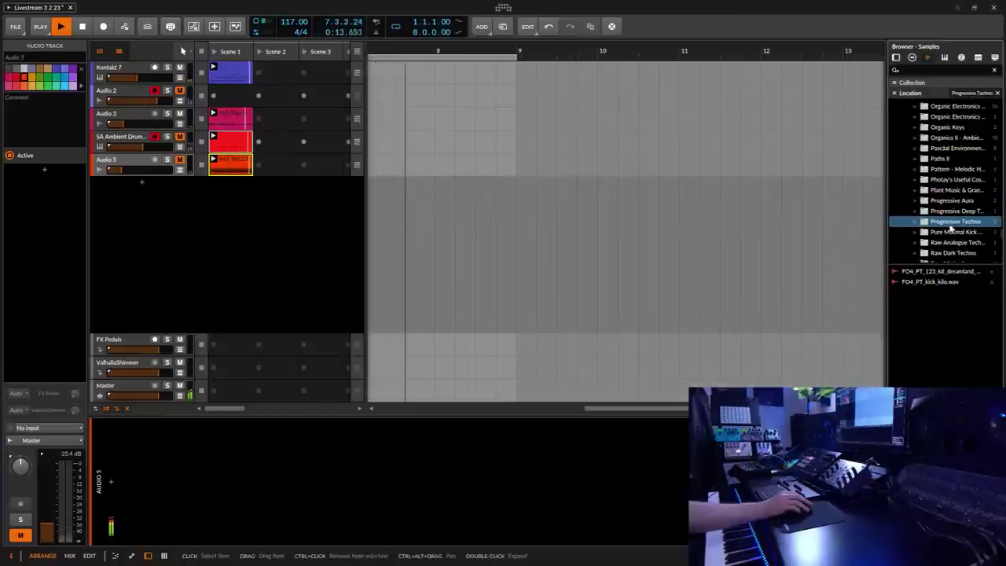
{"action": "left_click", "coordinate": [948, 271]}
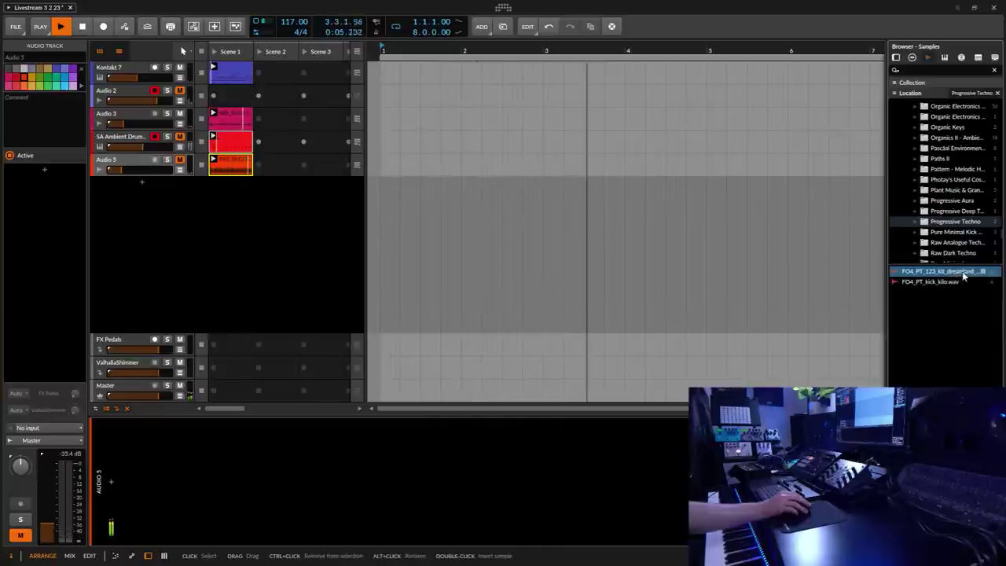
{"action": "left_click_drag", "start_coordinate": [965, 275], "coordinate": [224, 202]}
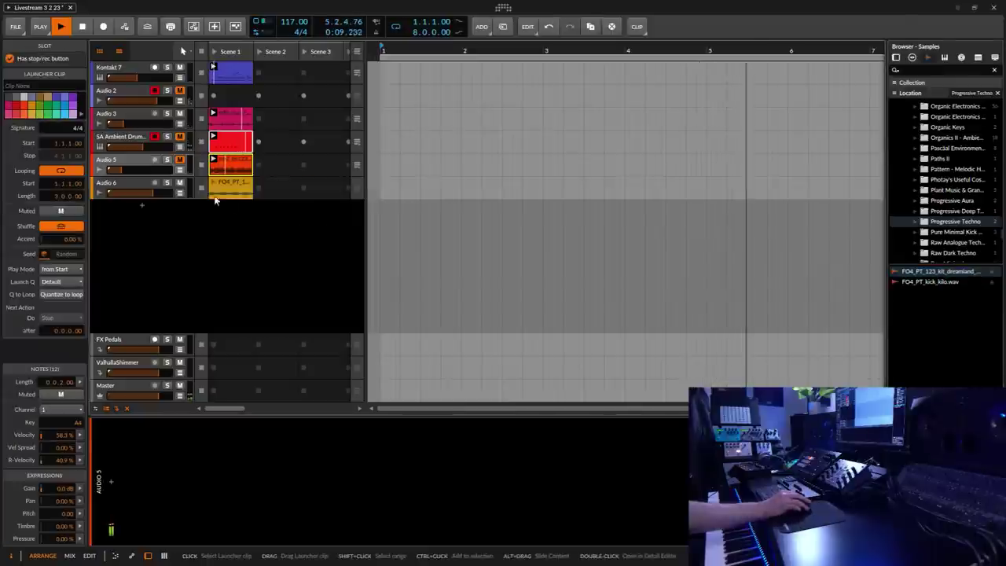
{"action": "left_click", "coordinate": [118, 188]}
{"action": "left_click_drag", "start_coordinate": [48, 494], "coordinate": [48, 537]}
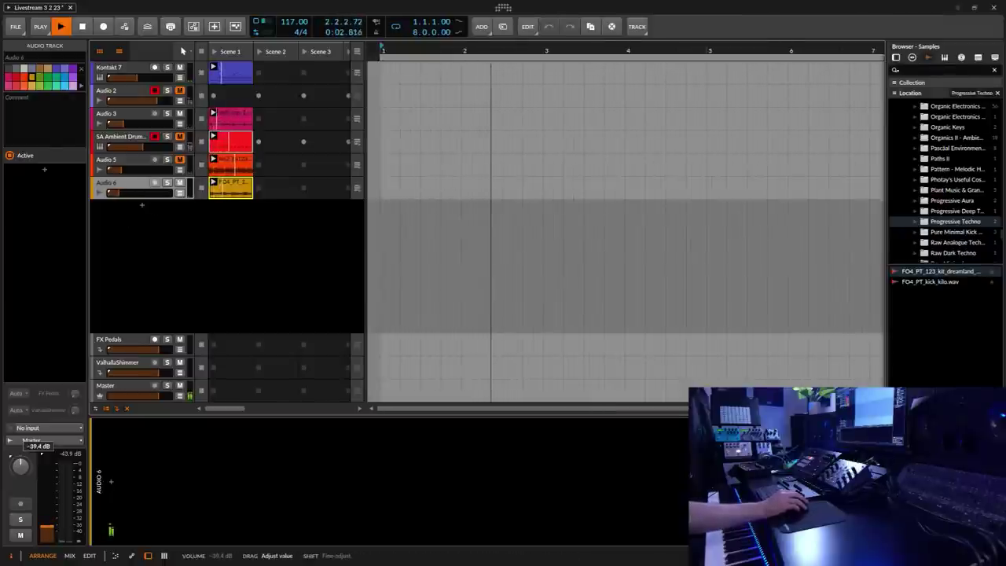
Audition rdt_127_fx_loop_life.wav in Raw Dark Techno, and rm_drm126_abyss_full.wav and rm_perc_schotkey.wav in Raw Minimal.
{"action": "left_click", "coordinate": [955, 231]}
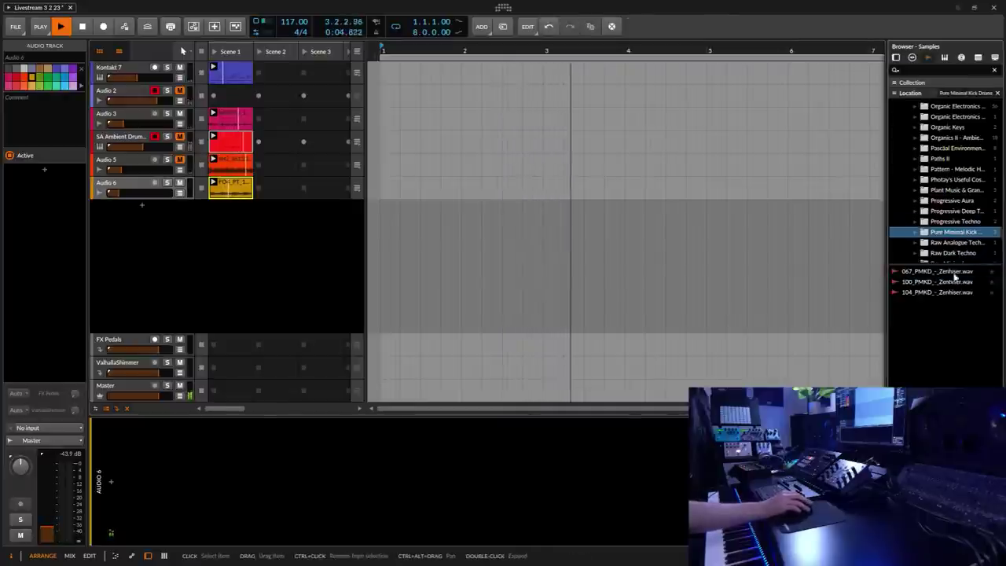
{"action": "scroll", "coordinate": [953, 240], "scroll_direction": "down", "scroll_amount": 1}
{"action": "left_click", "coordinate": [950, 224]}
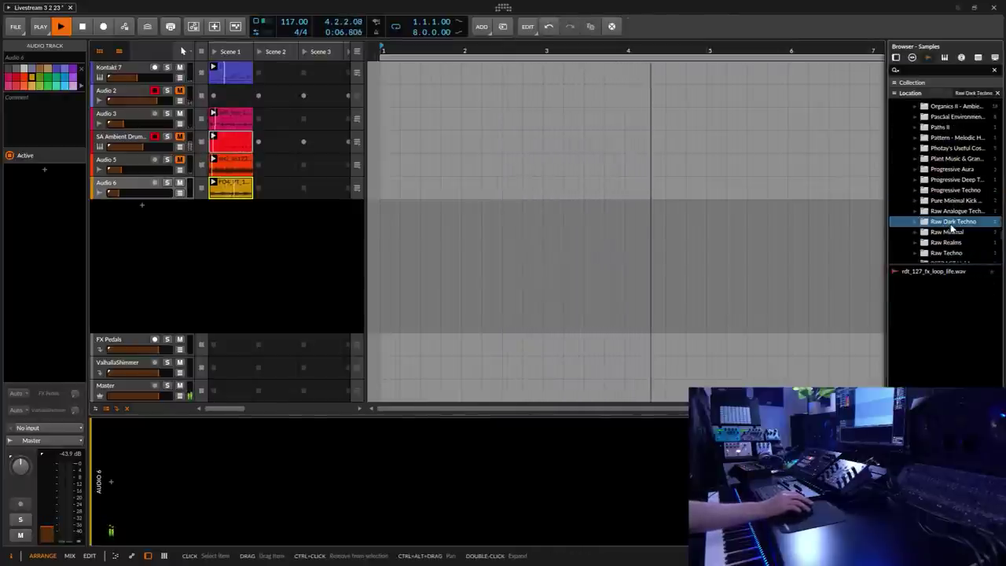
{"action": "left_click", "coordinate": [936, 273]}
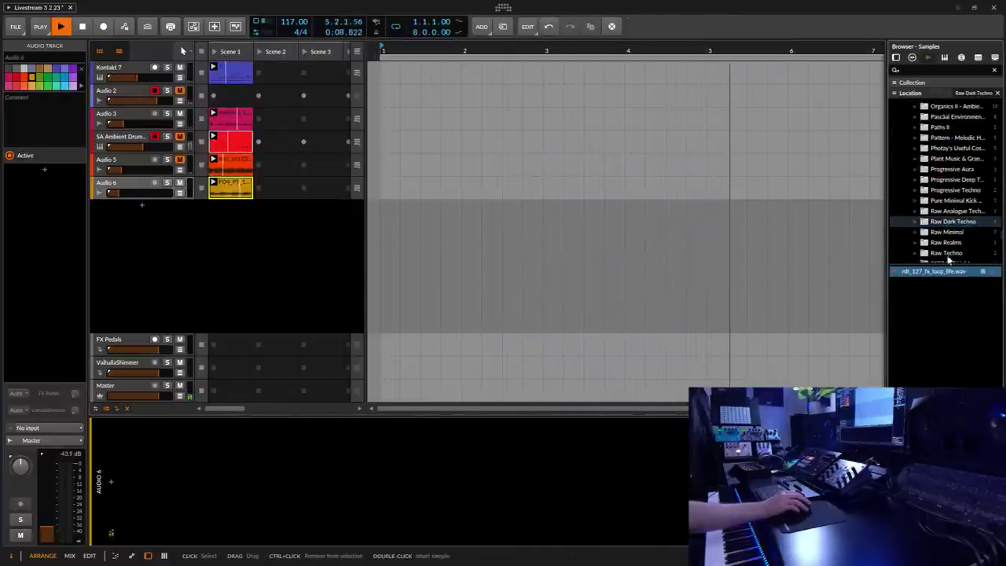
{"action": "left_click", "coordinate": [947, 232]}
{"action": "left_click", "coordinate": [937, 272]}
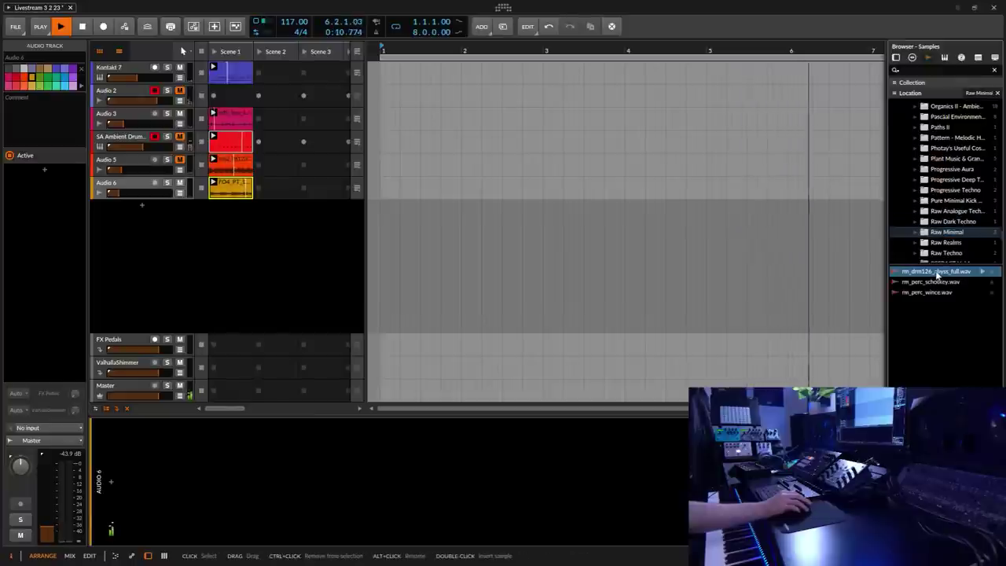
{"action": "left_click", "coordinate": [933, 283]}
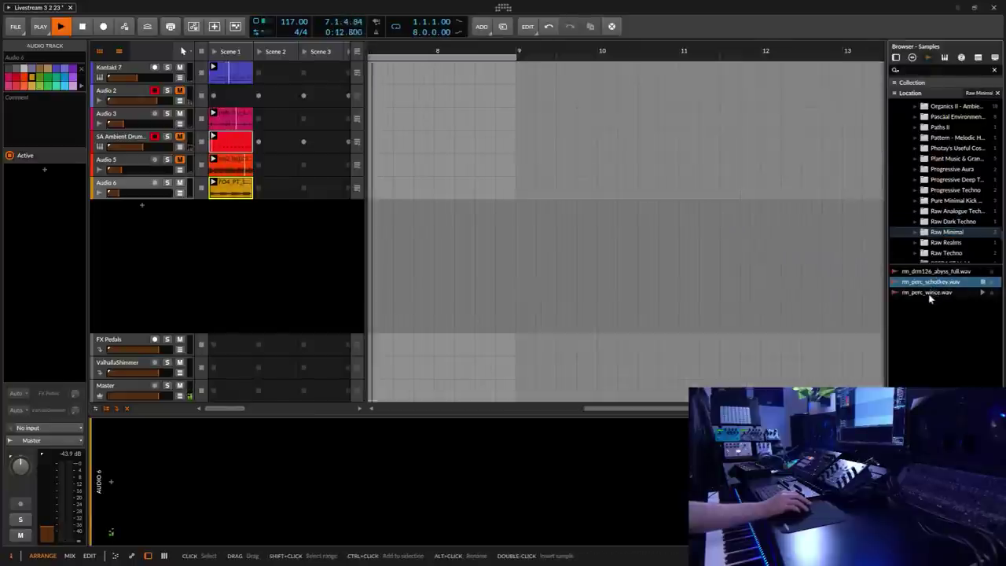
Audition au_rr_bass_loop_128_change_Cm.wav from the Raw Realms folder and add it as a Scene 1 clip on a new audio track.
{"action": "scroll", "coordinate": [954, 209], "scroll_direction": "down", "scroll_amount": 3}
{"action": "left_click", "coordinate": [947, 180]}
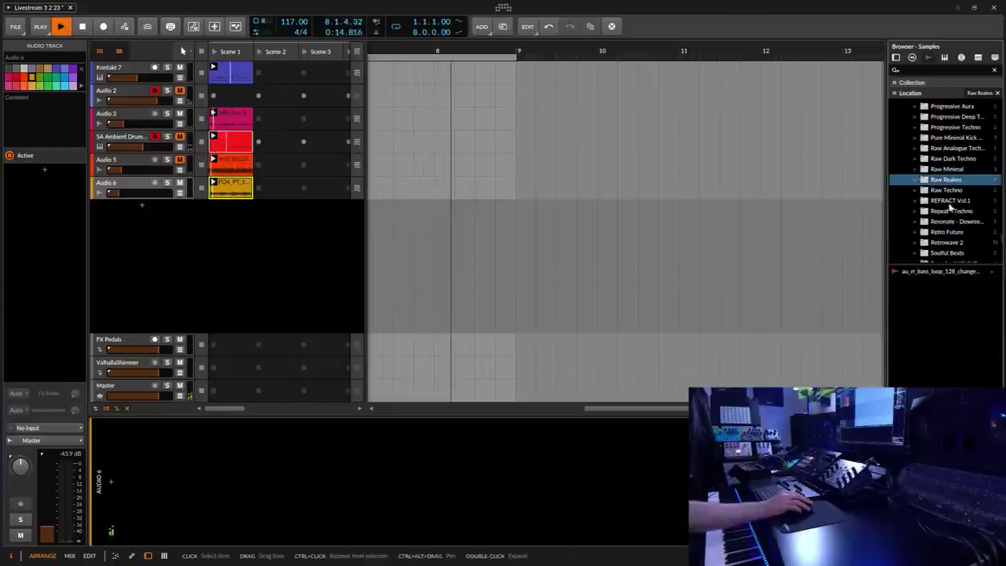
{"action": "left_click", "coordinate": [938, 272]}
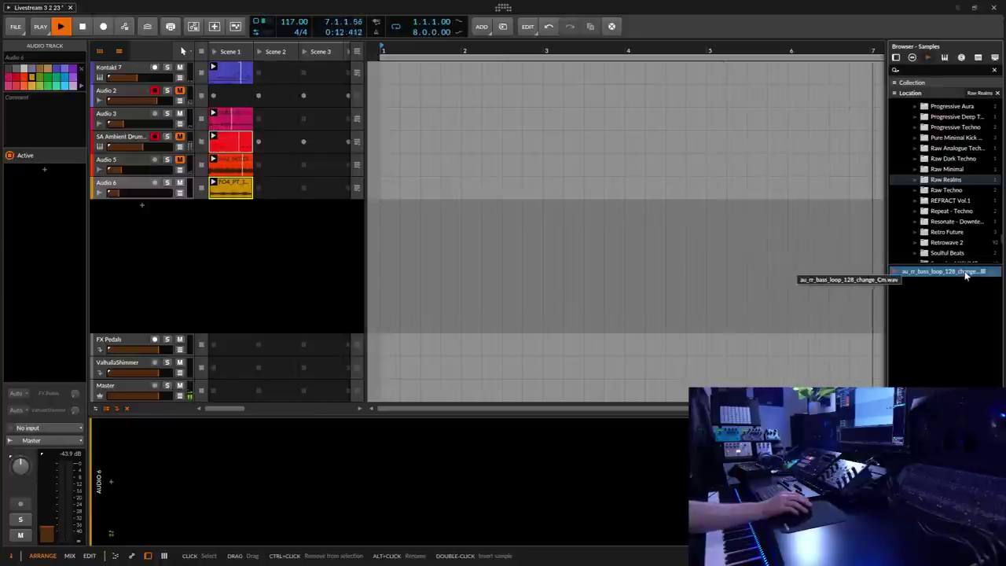
{"action": "left_click_drag", "start_coordinate": [966, 275], "coordinate": [228, 210]}
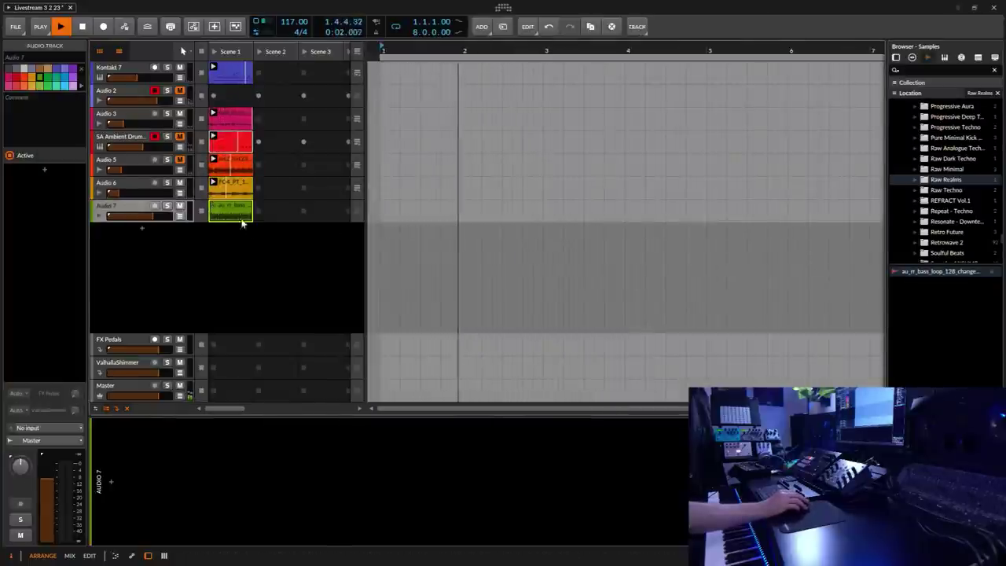
Lower the new bass loop track's volume substantially and set its clip pitch to 5.00.
{"action": "left_click_drag", "start_coordinate": [46, 472], "coordinate": [45, 511]}
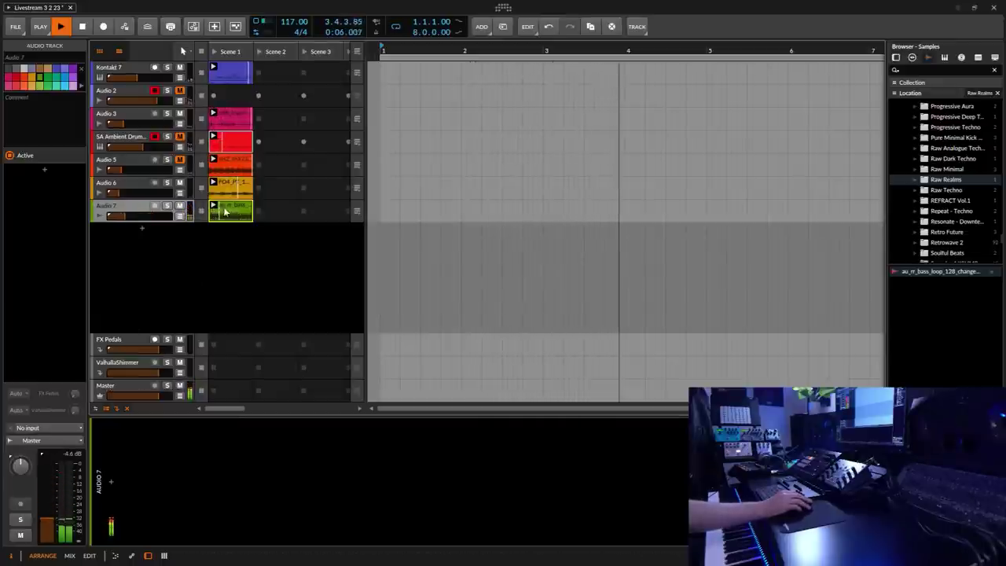
{"action": "left_click", "coordinate": [211, 215]}
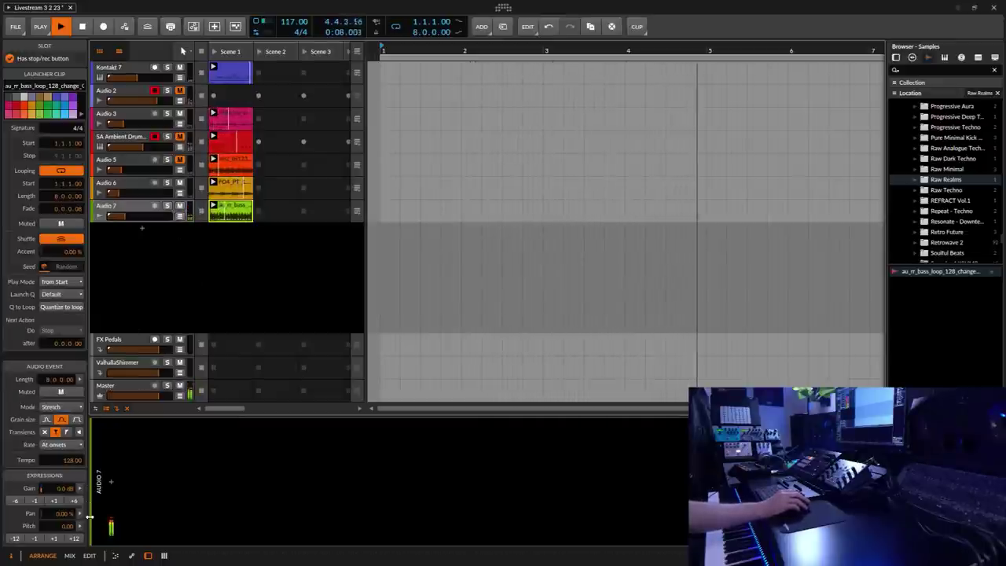
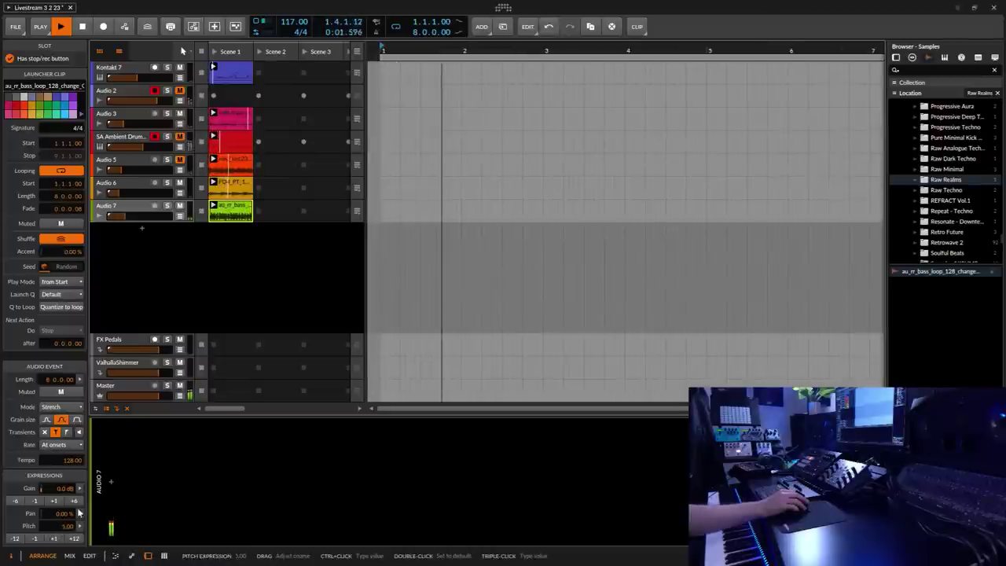
Insert the Filter effect from the Fave FX collection on the Audio 7 bass loop track.
{"action": "left_click", "coordinate": [130, 211]}
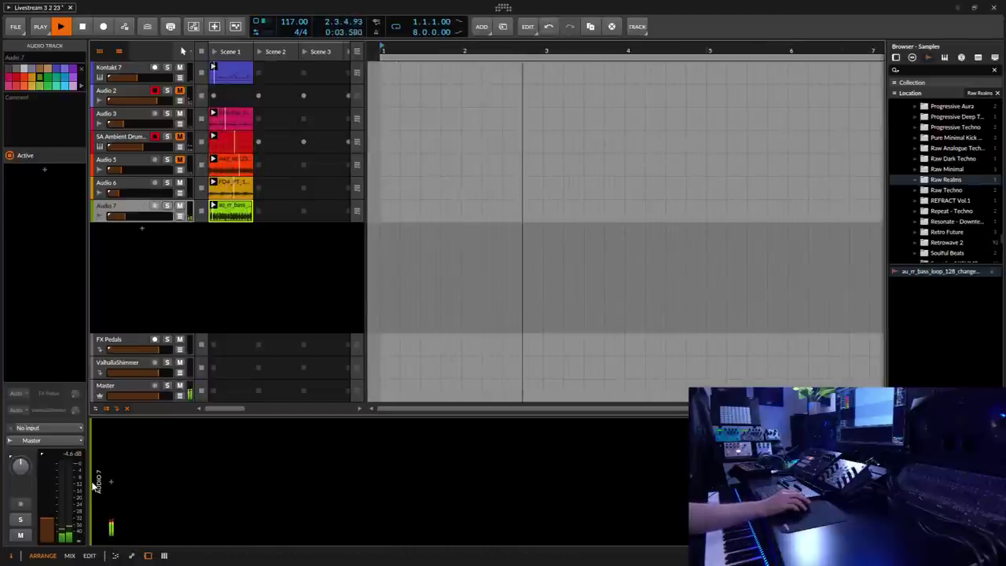
{"action": "left_click", "coordinate": [110, 481]}
{"action": "left_click", "coordinate": [40, 180]}
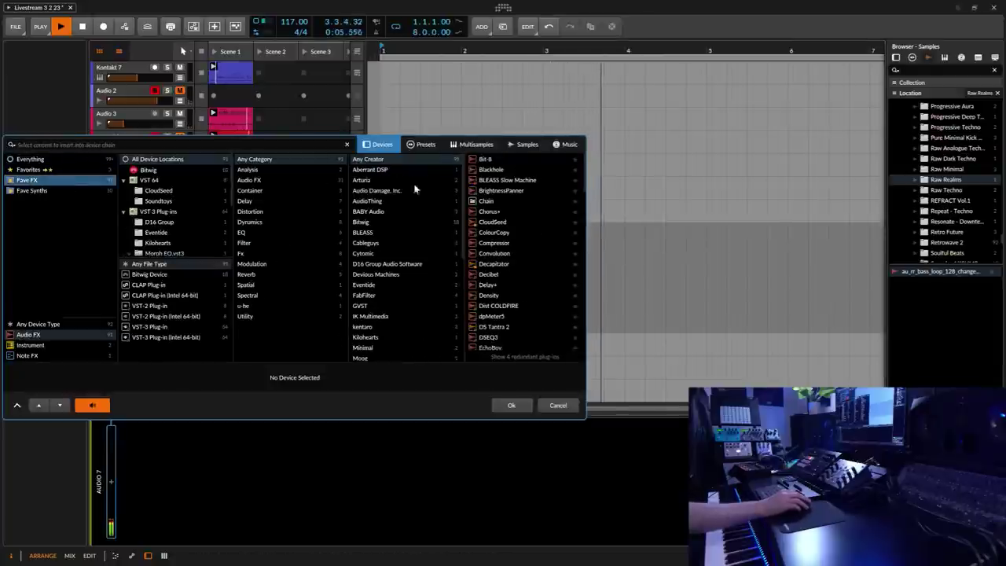
{"action": "scroll", "coordinate": [573, 233], "scroll_direction": "down", "scroll_amount": 5}
{"action": "scroll", "coordinate": [574, 228], "scroll_direction": "up", "scroll_amount": 4}
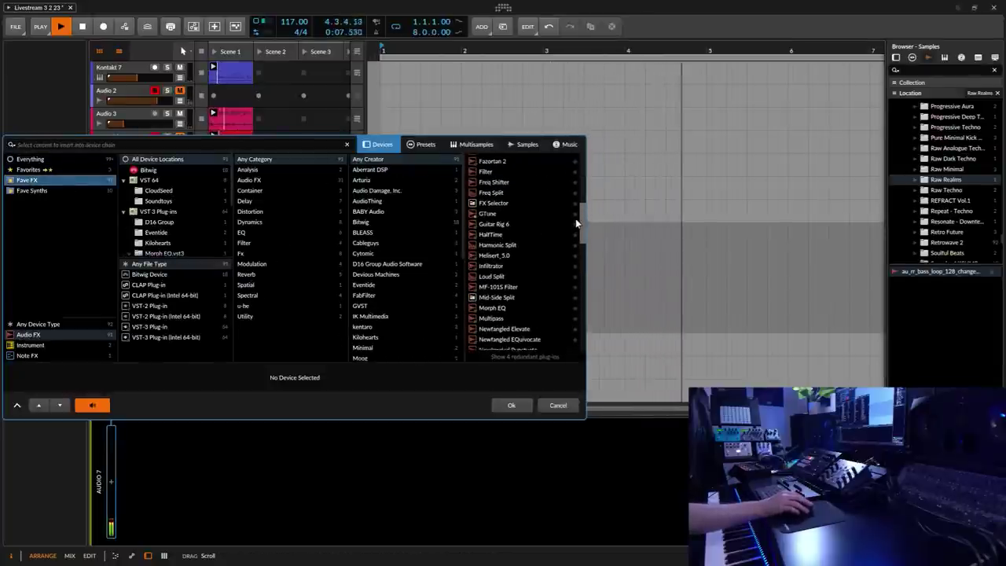
{"action": "left_click", "coordinate": [562, 187]}
{"action": "left_click", "coordinate": [511, 403]}
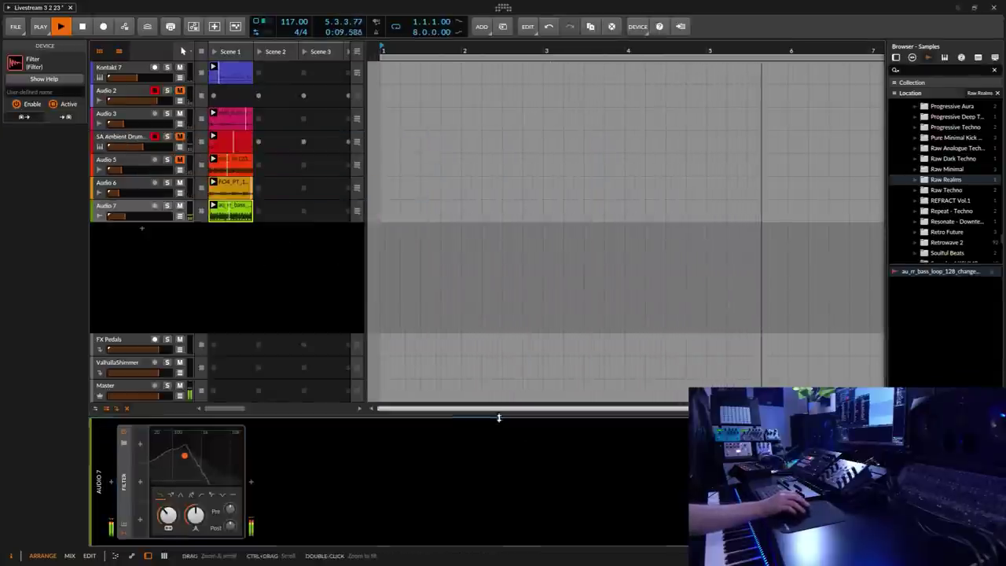
Lower the bass loop filter's resonance and its cutoff to below 94.9 Hz, and raise the track's volume to about -21.9 dB.
{"action": "left_click_drag", "start_coordinate": [167, 515], "coordinate": [168, 527]}
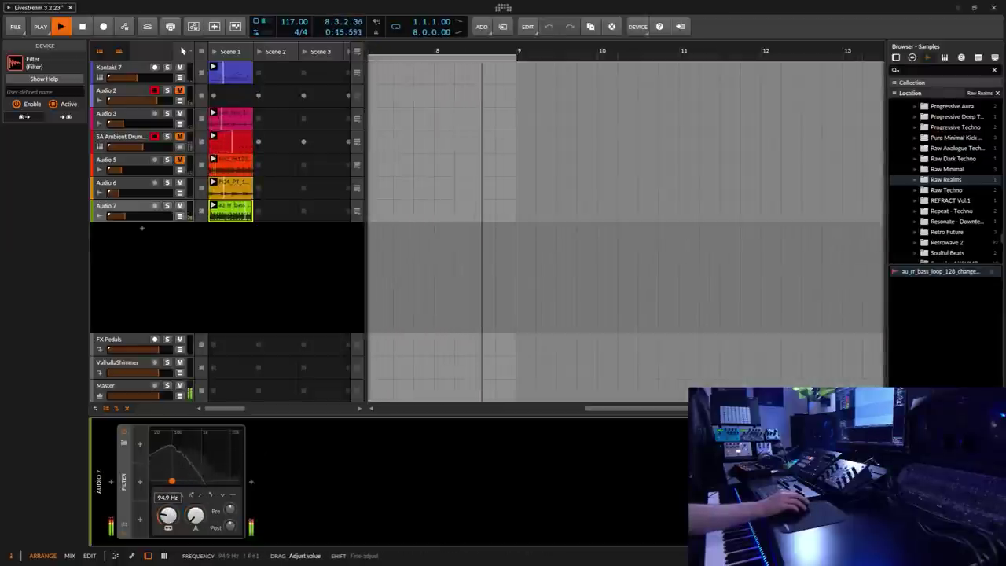
{"action": "left_click", "coordinate": [100, 487]}
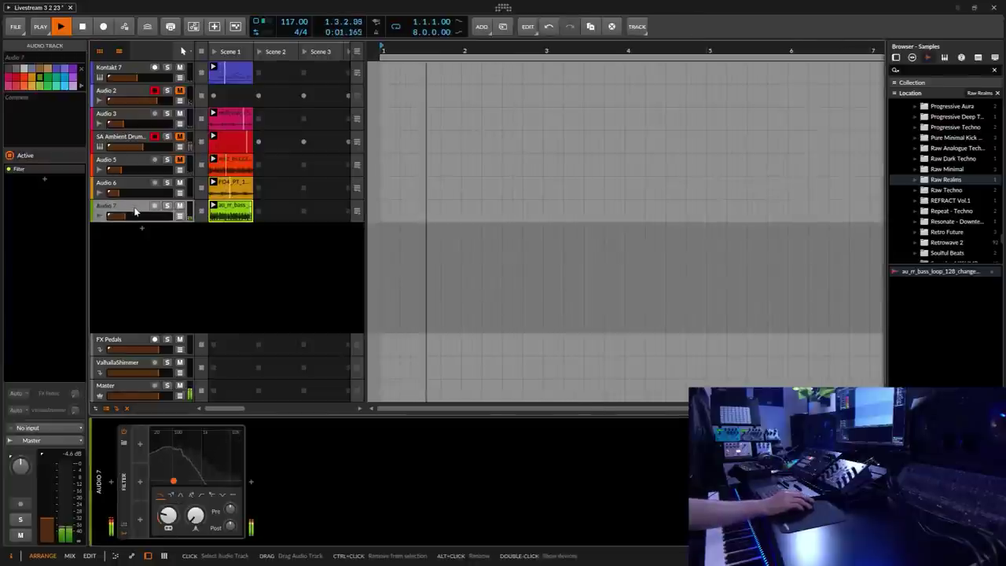
{"action": "left_click_drag", "start_coordinate": [83, 504], "coordinate": [82, 506]}
{"action": "left_click_drag", "start_coordinate": [173, 481], "coordinate": [170, 481]}
{"action": "left_click_drag", "start_coordinate": [60, 526], "coordinate": [60, 524]}
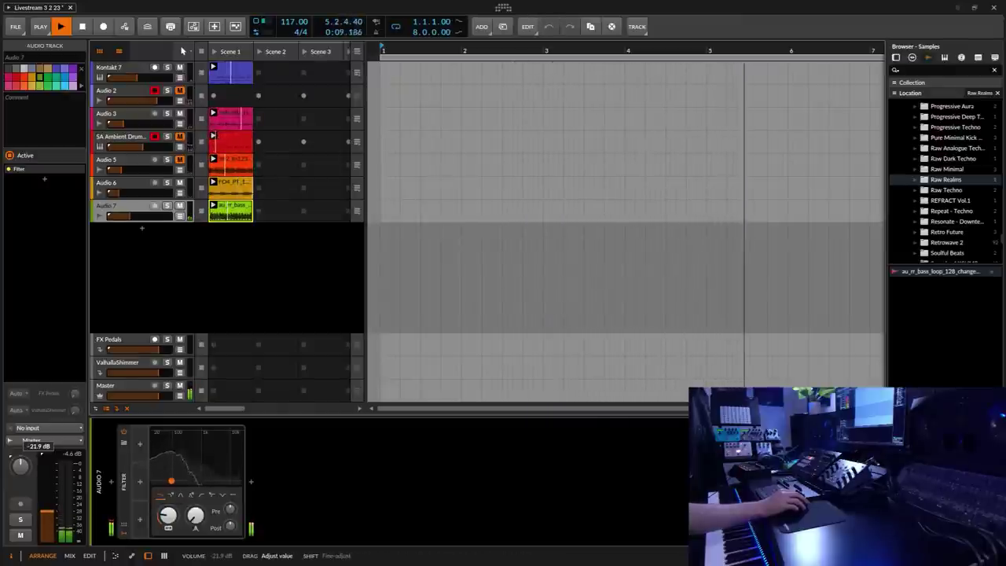
{"action": "left_click_drag", "start_coordinate": [171, 481], "coordinate": [168, 481]}
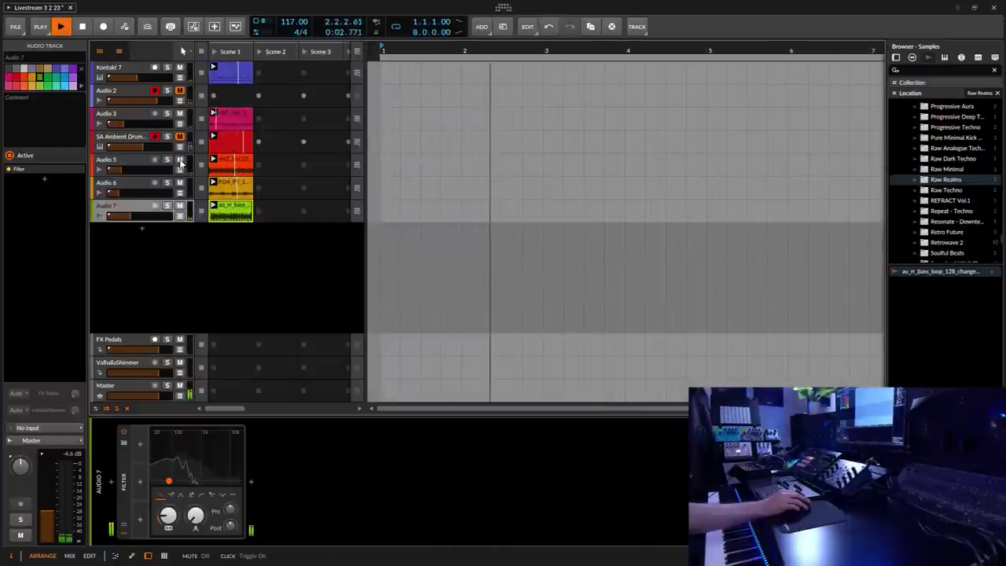
Unmute the Audio 5 and SA Ambient Drums tracks and select the drums track.
{"action": "left_click", "coordinate": [128, 161]}
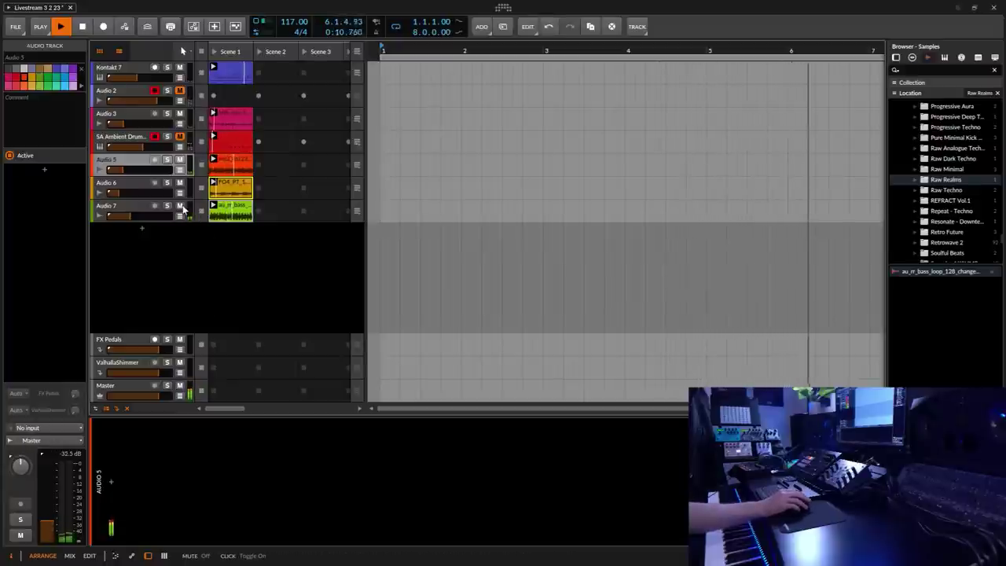
{"action": "left_click", "coordinate": [180, 137]}
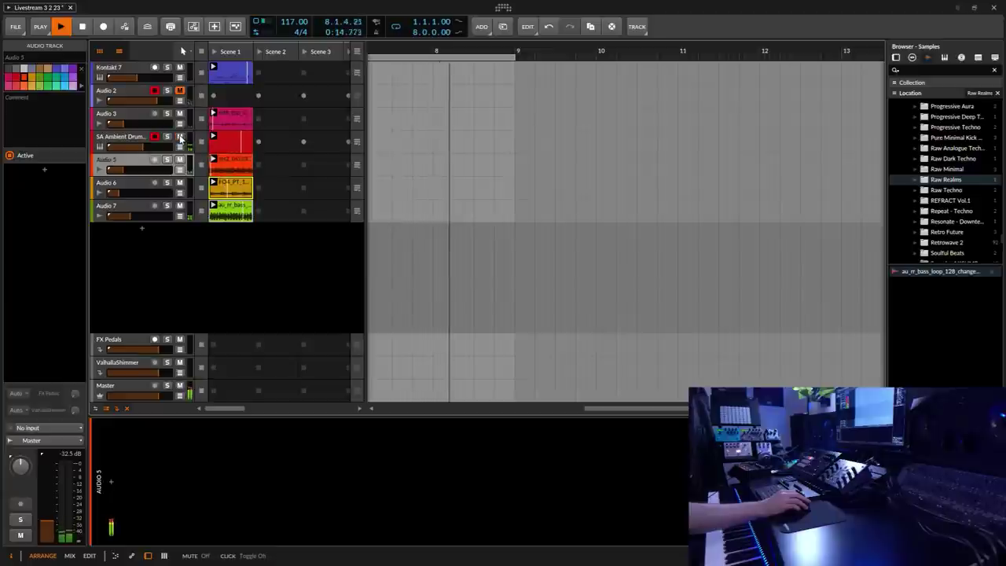
{"action": "left_click", "coordinate": [140, 139]}
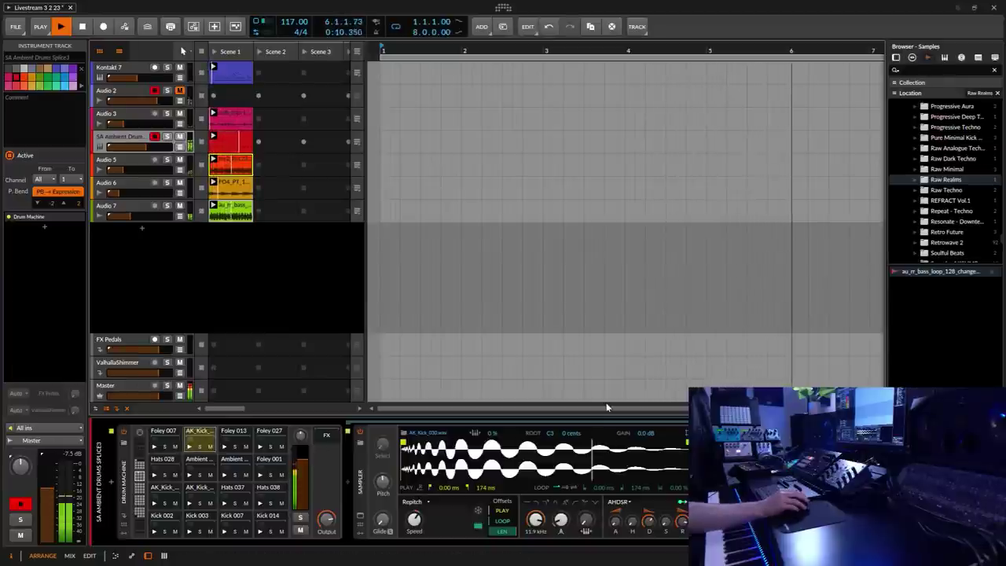
Add a Drum Machine from the Fave Synths collection as a new instrument track and select that track.
{"action": "left_click", "coordinate": [896, 58]}
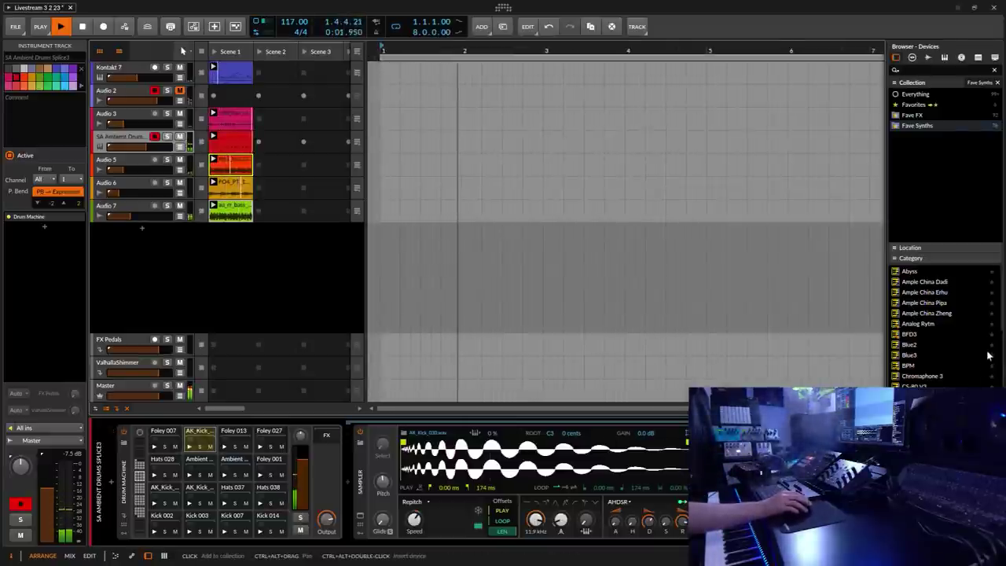
{"action": "scroll", "coordinate": [936, 314], "scroll_direction": "down", "scroll_amount": 4}
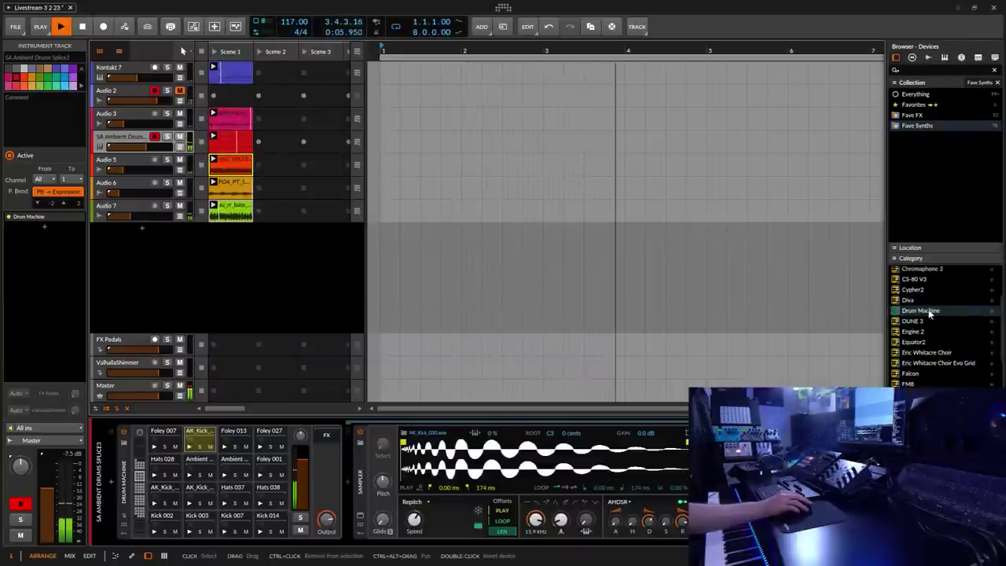
{"action": "left_click_drag", "start_coordinate": [930, 313], "coordinate": [490, 280]}
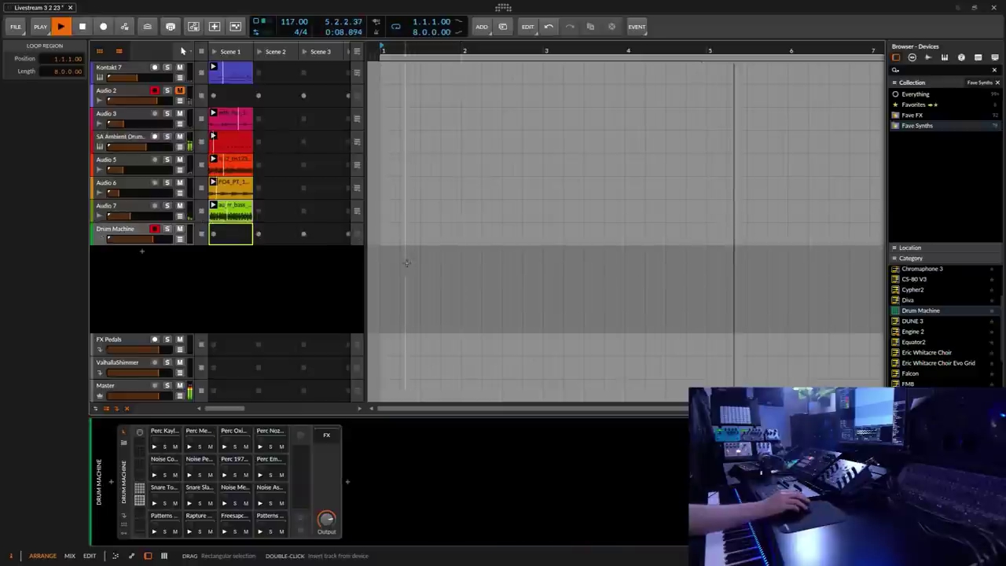
{"action": "left_click", "coordinate": [132, 240]}
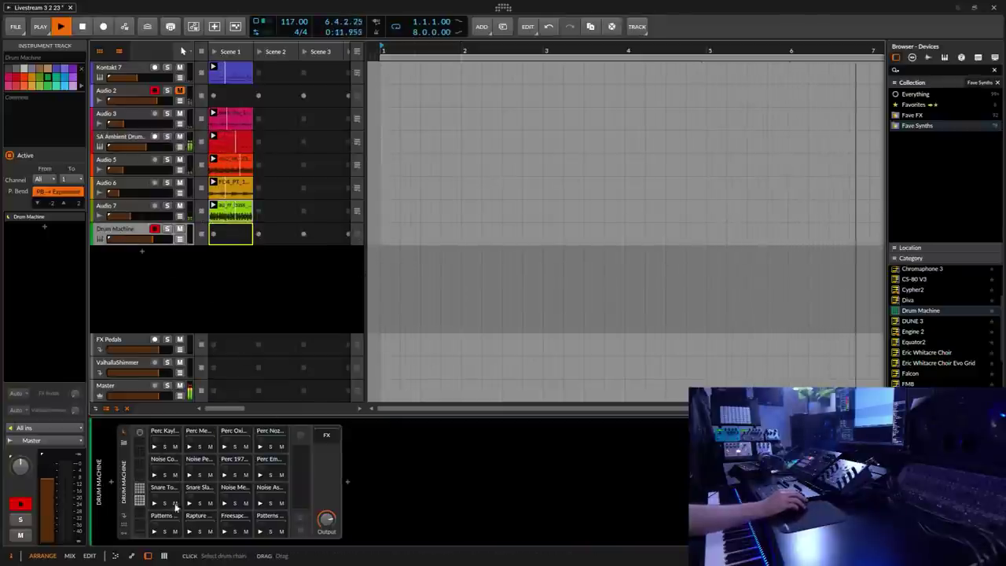
Browse samples for the Drum Machine's empty C4 pad and limit the location to the Splice folder.
{"action": "scroll", "coordinate": [161, 487], "scroll_direction": "up", "scroll_amount": 2}
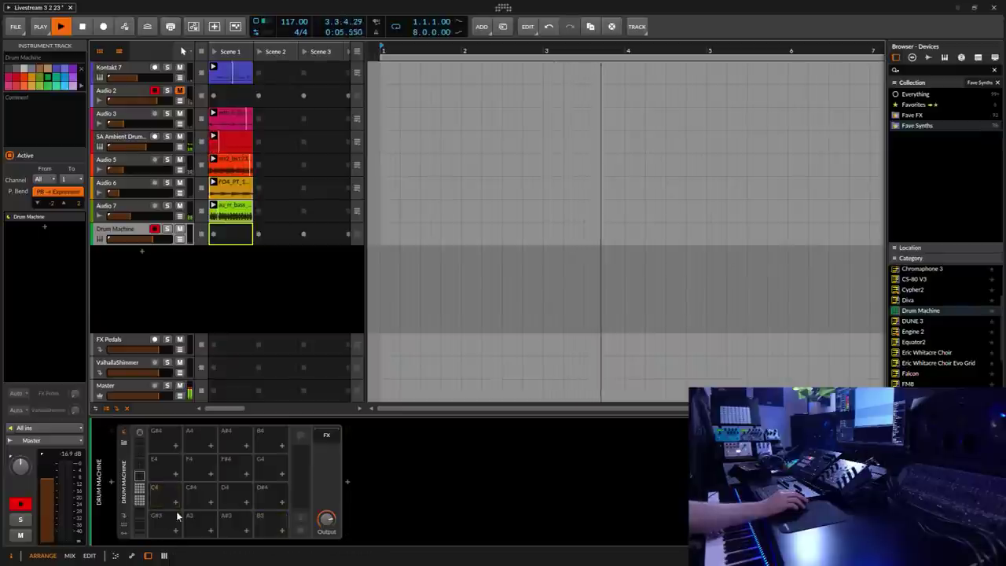
{"action": "left_click", "coordinate": [176, 503]}
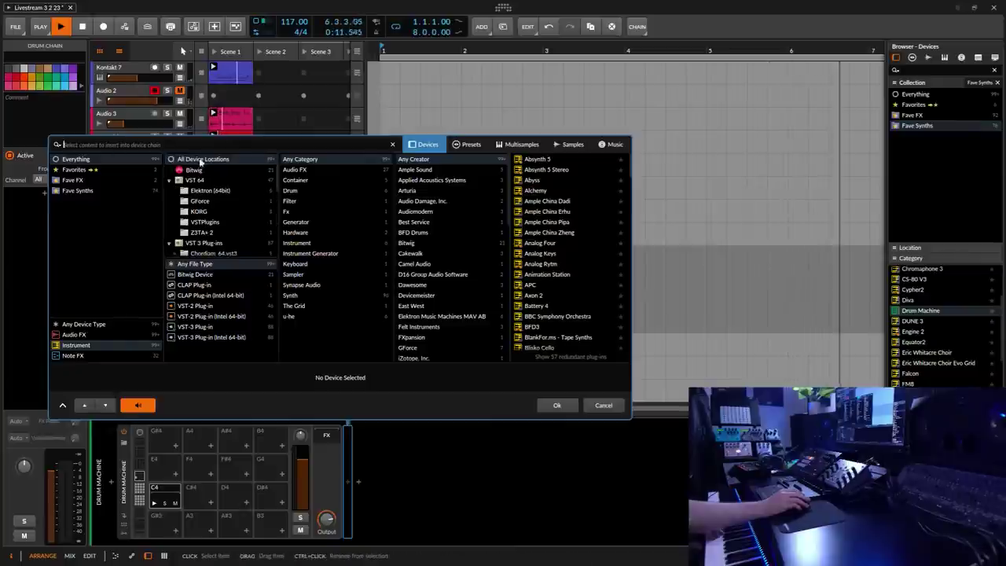
{"action": "left_click", "coordinate": [604, 405]}
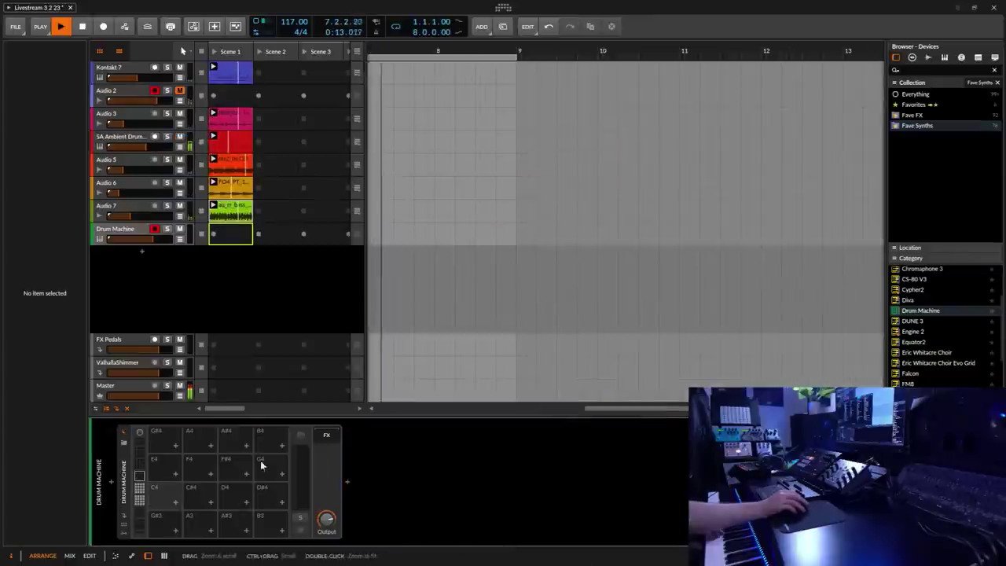
{"action": "left_click", "coordinate": [176, 504]}
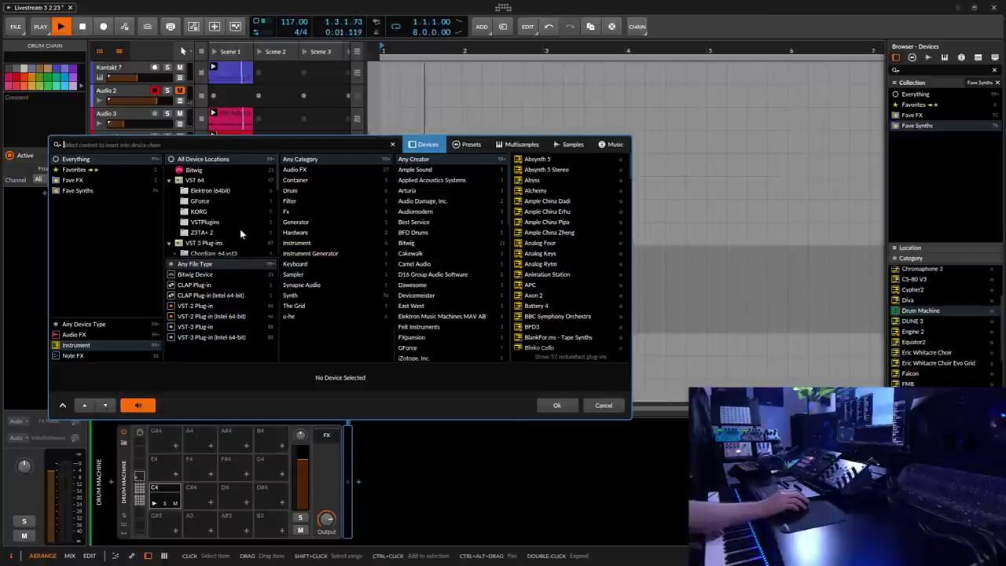
{"action": "scroll", "coordinate": [240, 229], "scroll_direction": "down", "scroll_amount": 5}
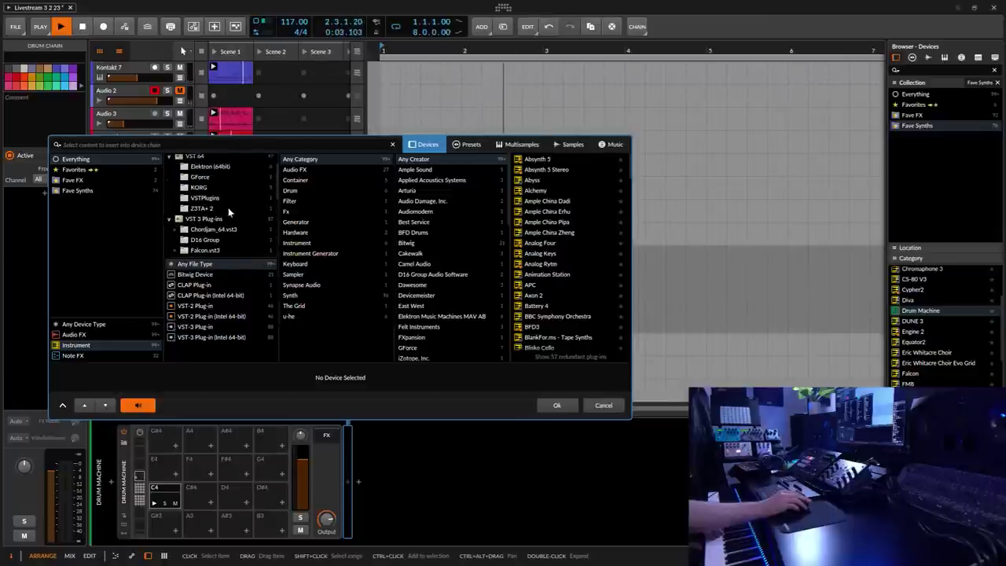
{"action": "scroll", "coordinate": [224, 207], "scroll_direction": "up", "scroll_amount": 2}
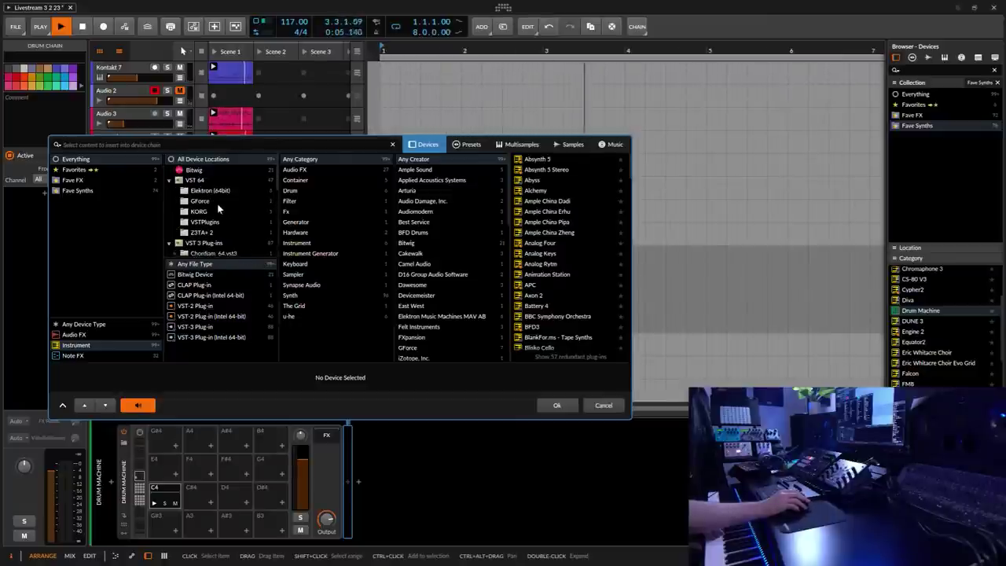
{"action": "left_click", "coordinate": [573, 143]}
{"action": "scroll", "coordinate": [438, 228], "scroll_direction": "down", "scroll_amount": 10}
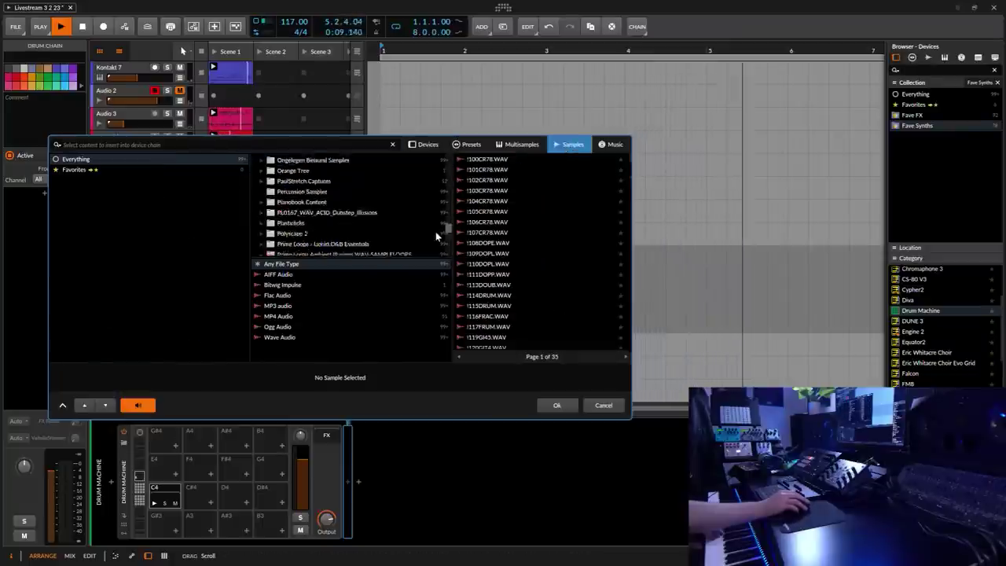
{"action": "scroll", "coordinate": [440, 230], "scroll_direction": "down", "scroll_amount": 5}
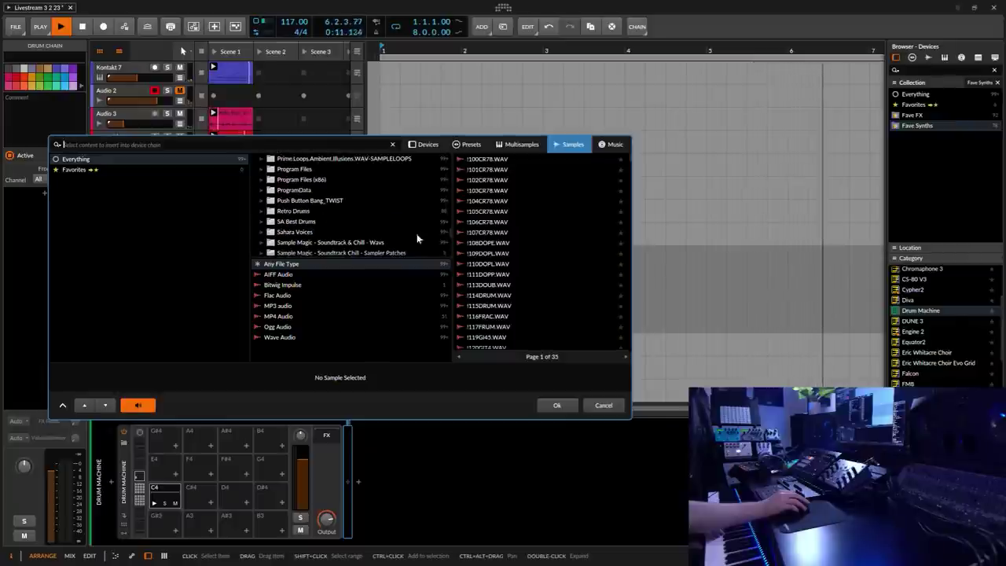
{"action": "scroll", "coordinate": [328, 219], "scroll_direction": "down", "scroll_amount": 3}
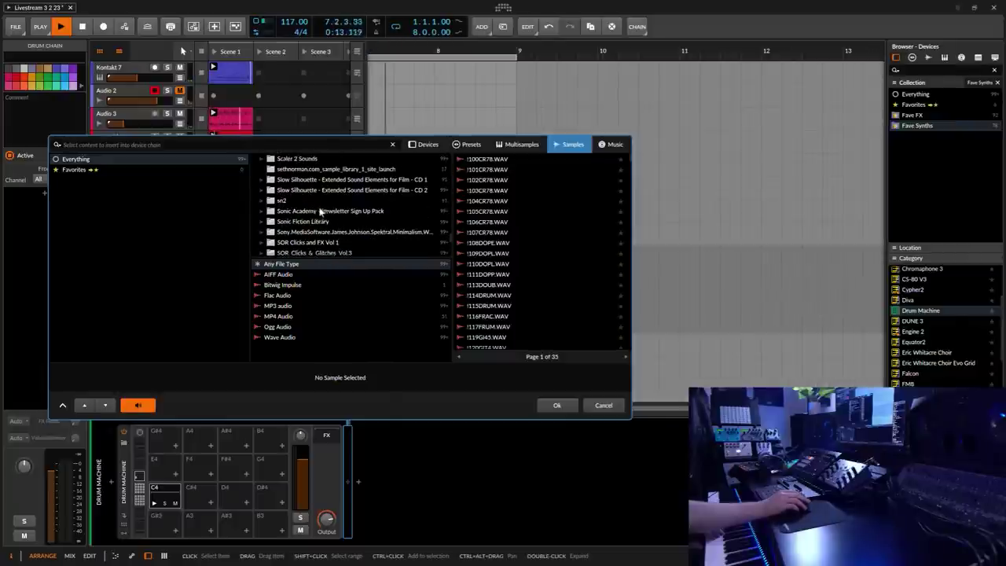
{"action": "left_click", "coordinate": [312, 230]}
{"action": "left_click", "coordinate": [285, 201]}
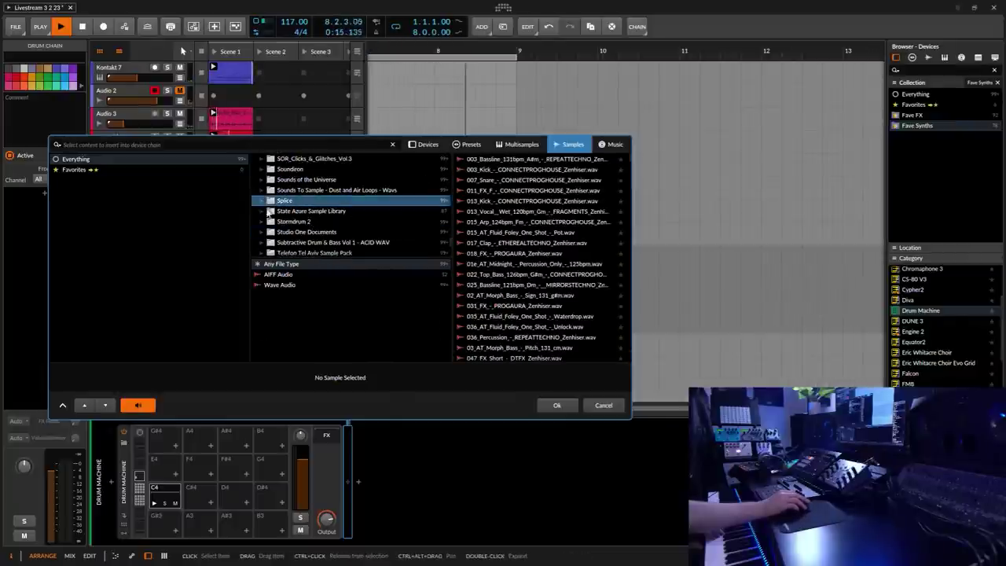
Search the Splice samples for "fx", audition 011_FX_F_-_CONNECTPROGHOUSE_Zenhiser.wav, and load 018_FX_-_PROGAURA_Zenhiser.wav onto the C4 pad.
{"action": "left_click", "coordinate": [165, 146]}
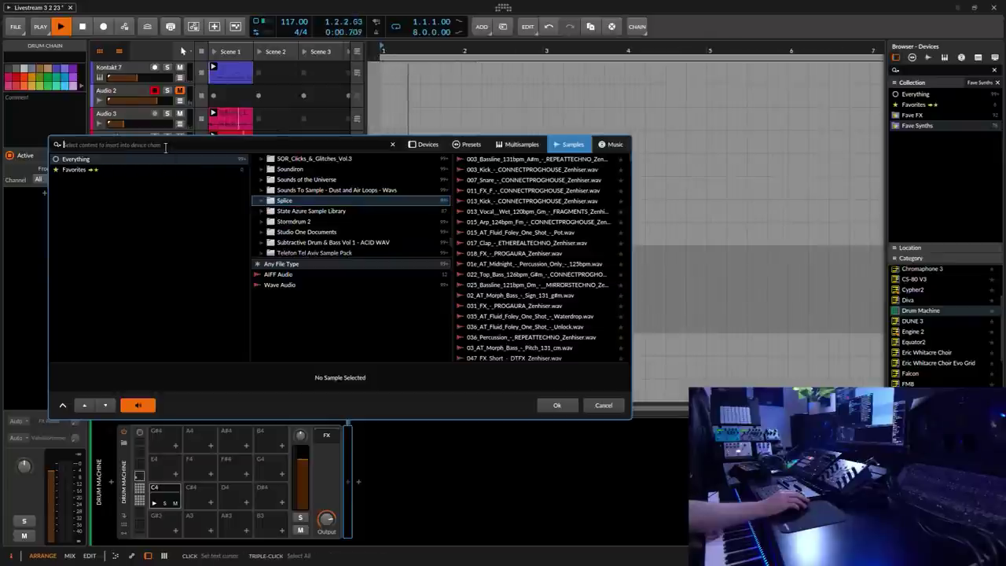
{"action": "type", "text": "fx"}
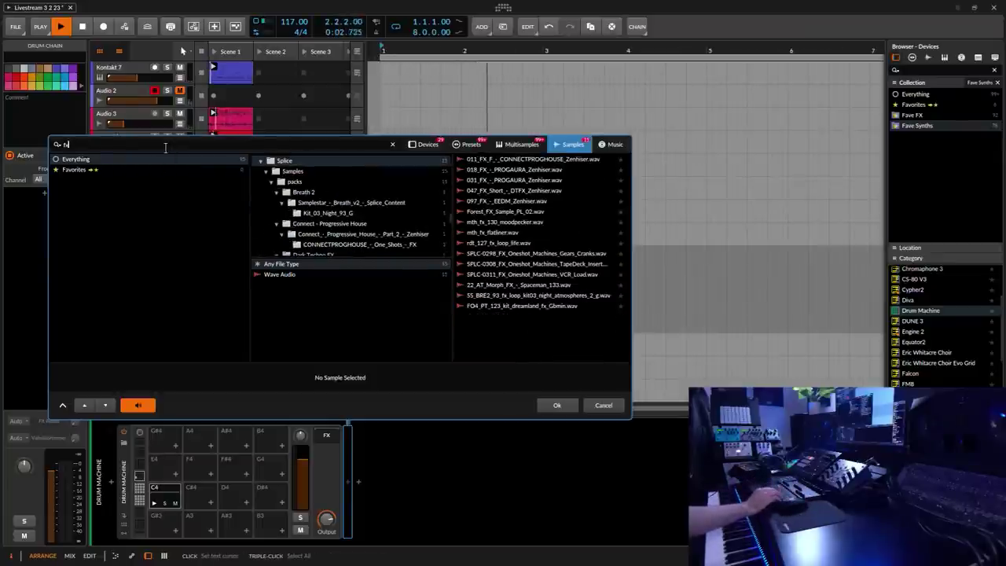
{"action": "left_click", "coordinate": [566, 160]}
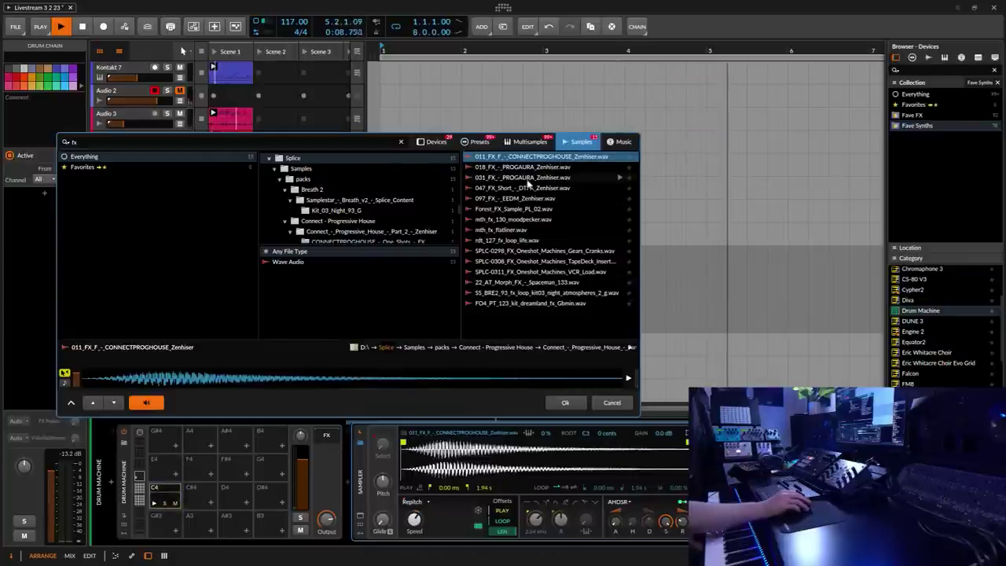
{"action": "left_click", "coordinate": [520, 166]}
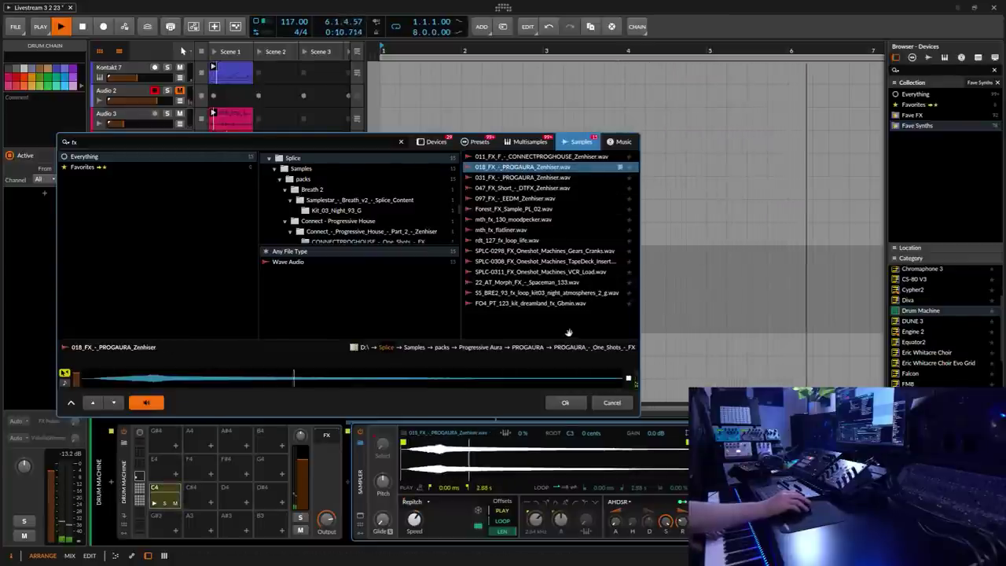
{"action": "left_click", "coordinate": [565, 403]}
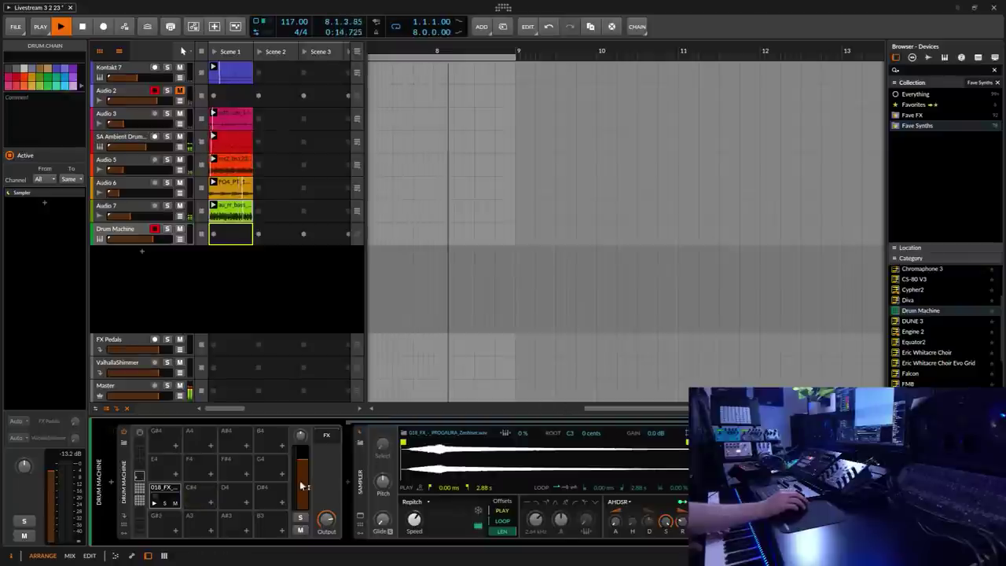
Audition the PROGAURA and DTFX effects for the empty C#4 pad and load 097_FX_-_EEDM_Zenhiser.wav onto it.
{"action": "double_click", "coordinate": [201, 495]}
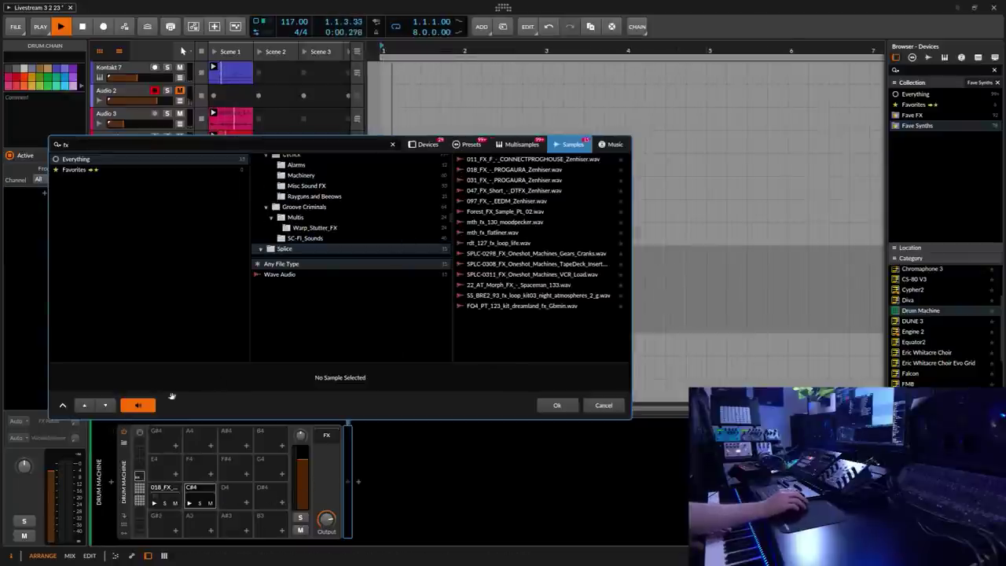
{"action": "left_click_drag", "start_coordinate": [53, 475], "coordinate": [54, 497]}
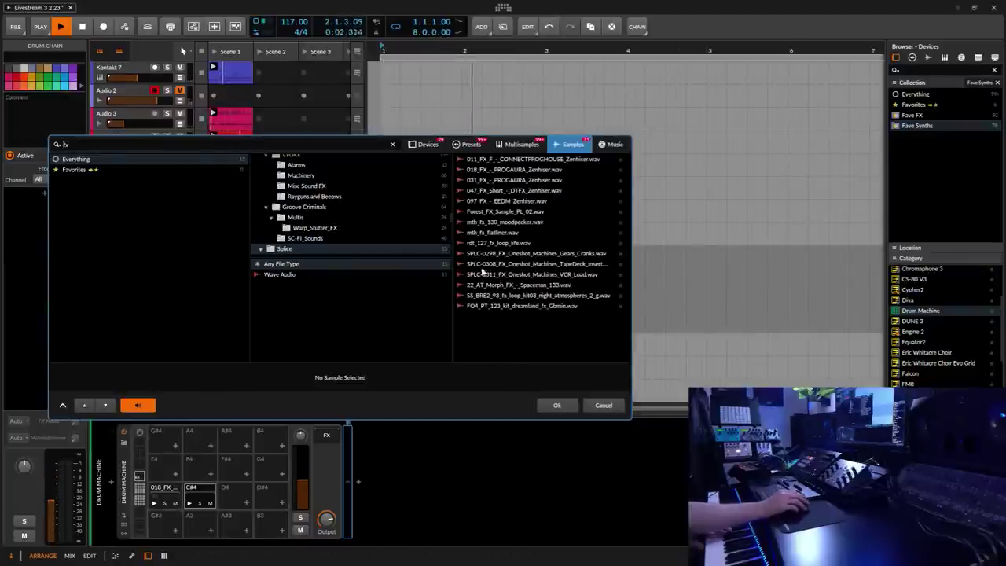
{"action": "left_click", "coordinate": [518, 180]}
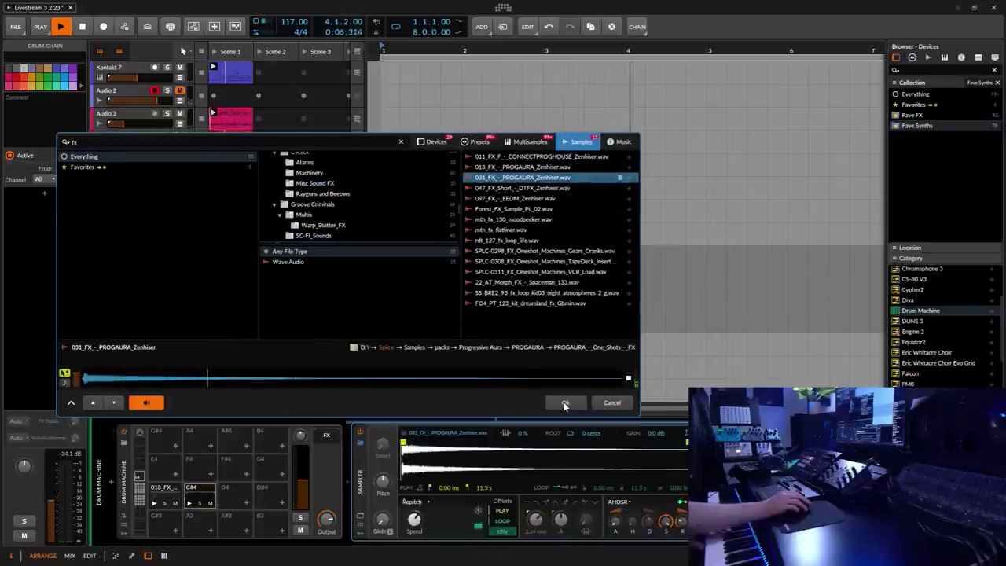
{"action": "left_click", "coordinate": [510, 188]}
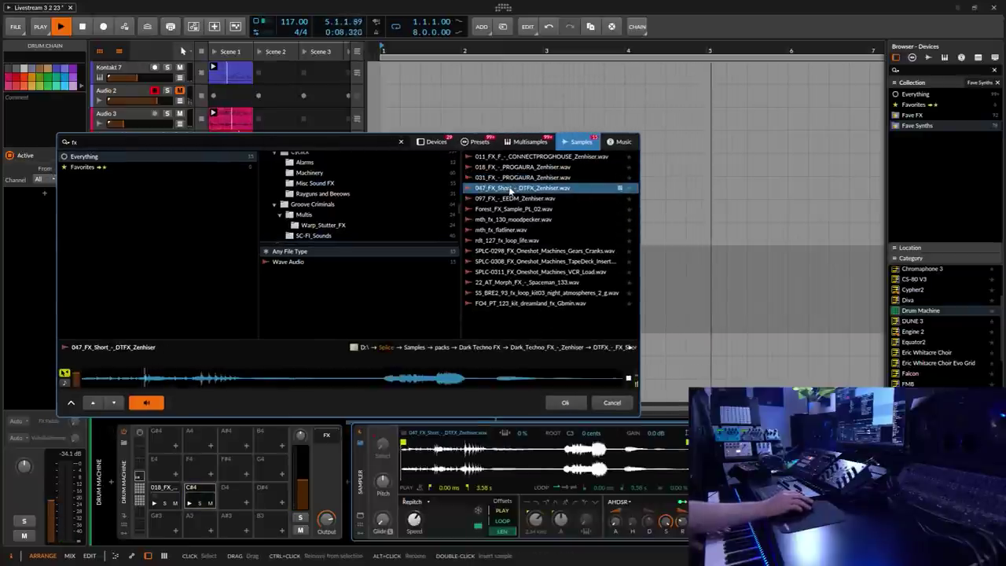
{"action": "left_click", "coordinate": [514, 199]}
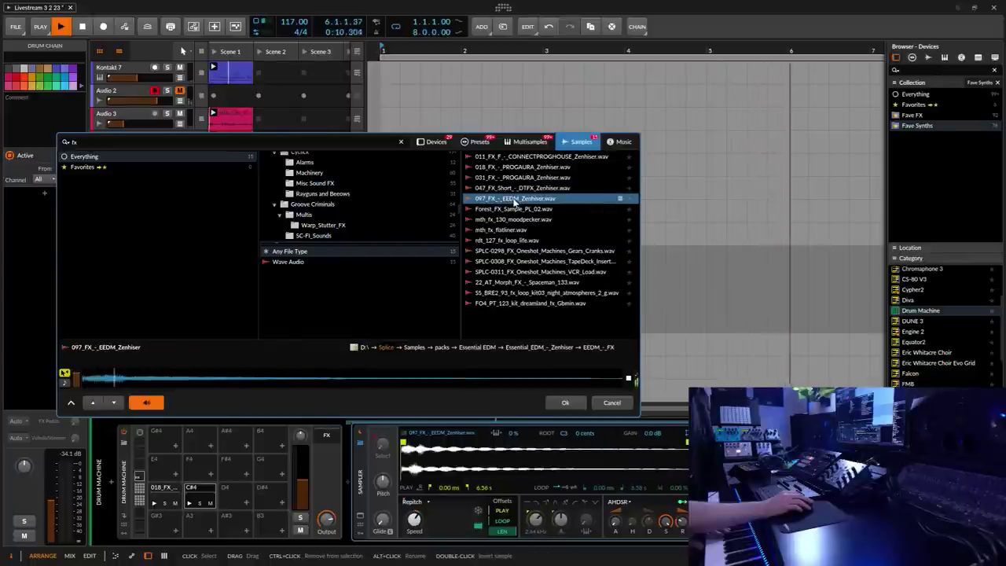
{"action": "left_click", "coordinate": [565, 403]}
Load Forest_FX_Sample_PL_02.wav onto the D4 pad and mth_fx_130_moodpecker.wav onto the D#4 pad.
{"action": "double_click", "coordinate": [243, 513]}
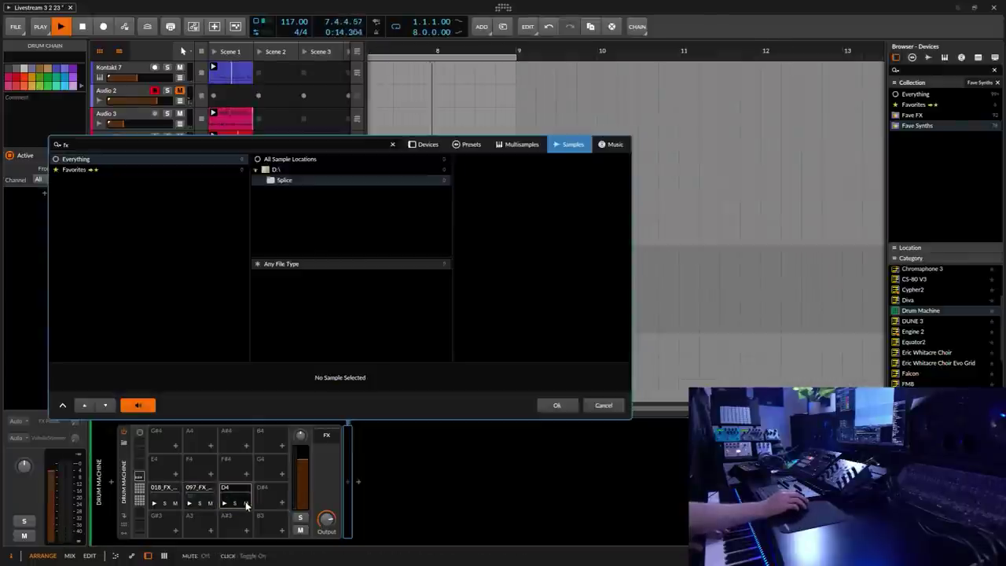
{"action": "left_click", "coordinate": [503, 211]}
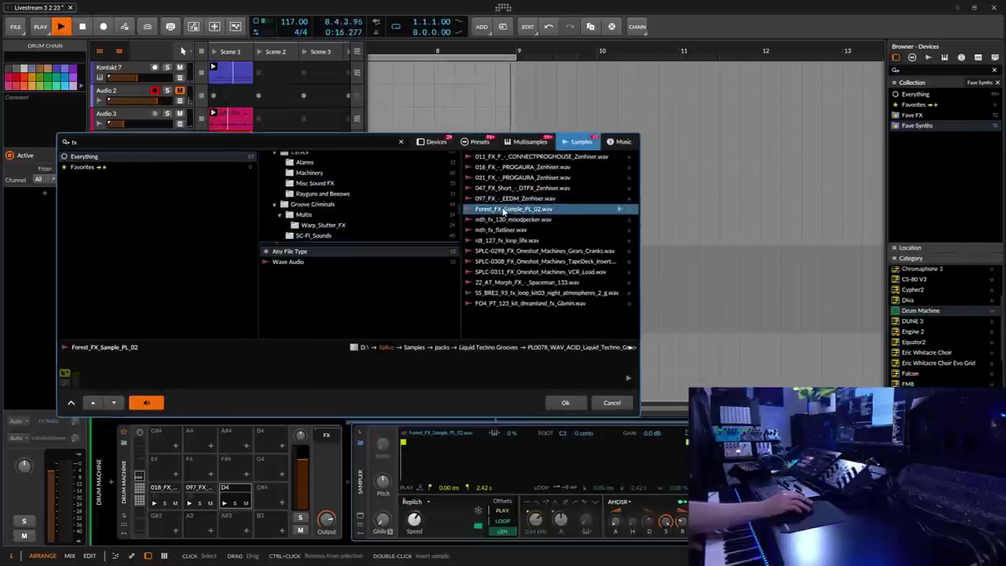
{"action": "left_click", "coordinate": [565, 402]}
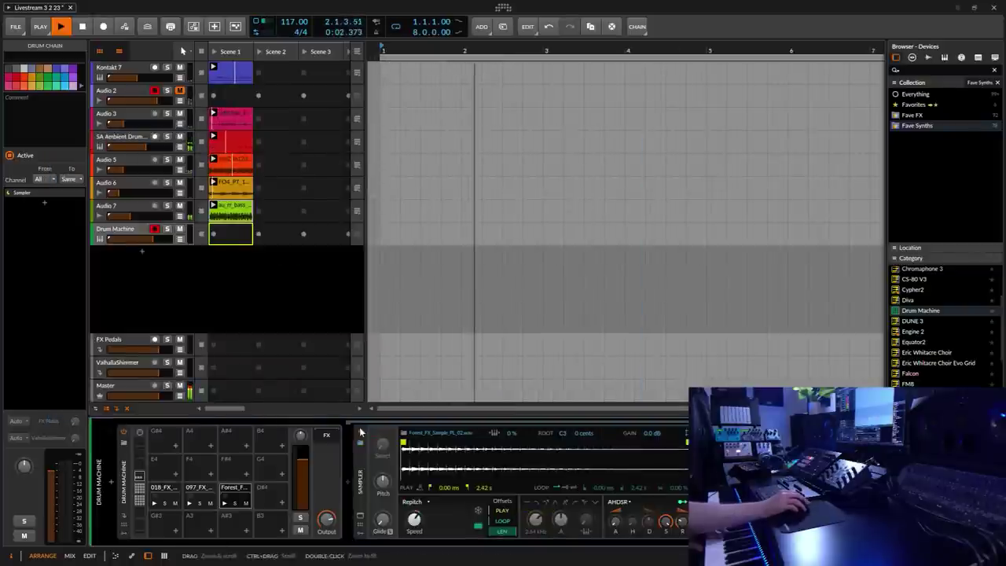
{"action": "double_click", "coordinate": [278, 512]}
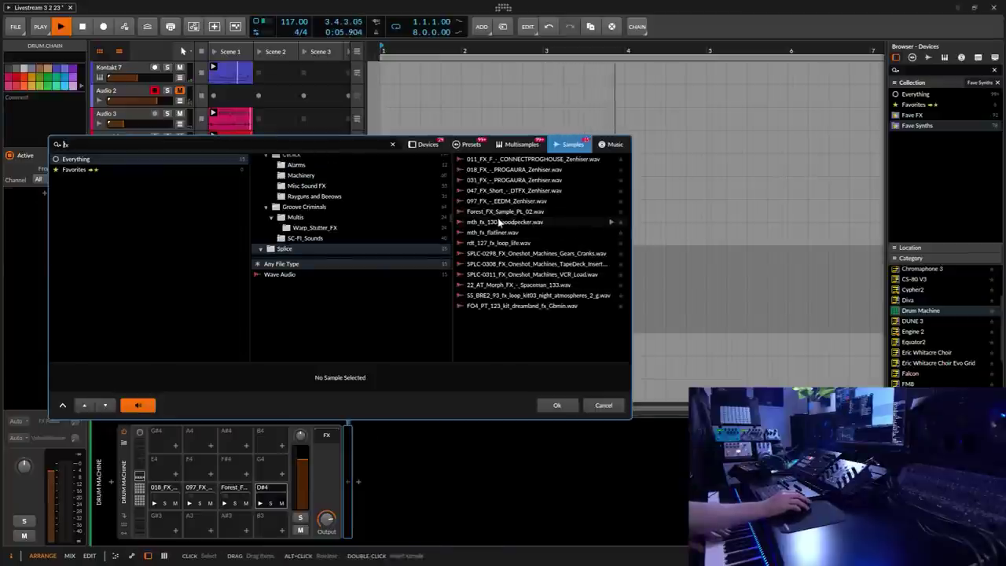
{"action": "left_click", "coordinate": [499, 221]}
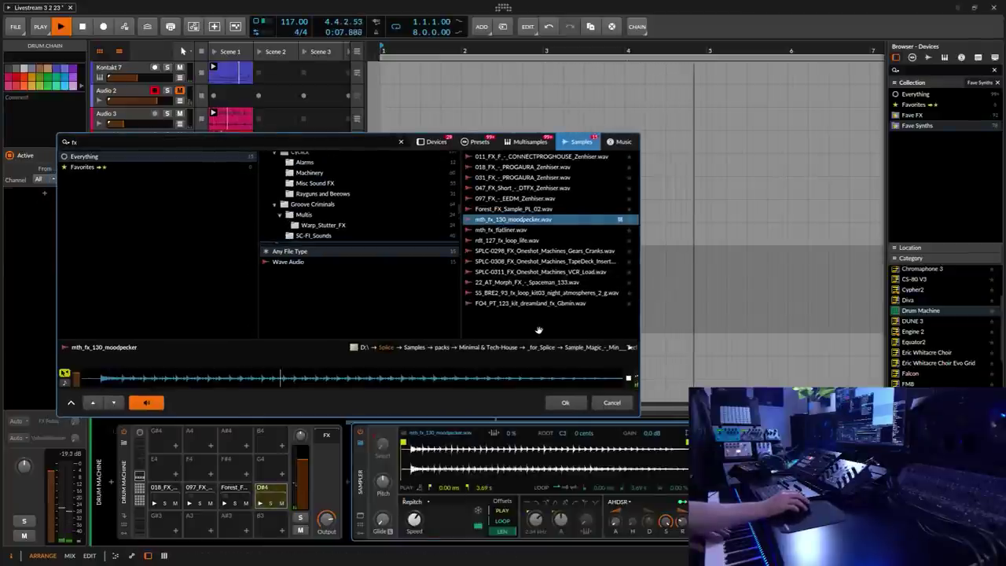
{"action": "left_click", "coordinate": [558, 405]}
Load mth_fx_flatliner.wav onto the Drum Machine's empty E4 pad.
{"action": "double_click", "coordinate": [175, 472]}
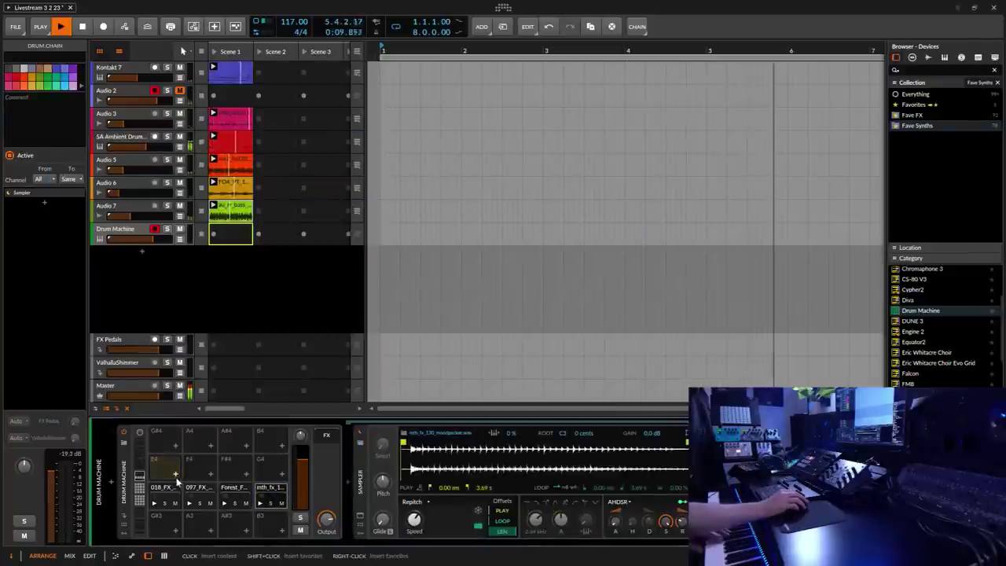
{"action": "left_click", "coordinate": [497, 232]}
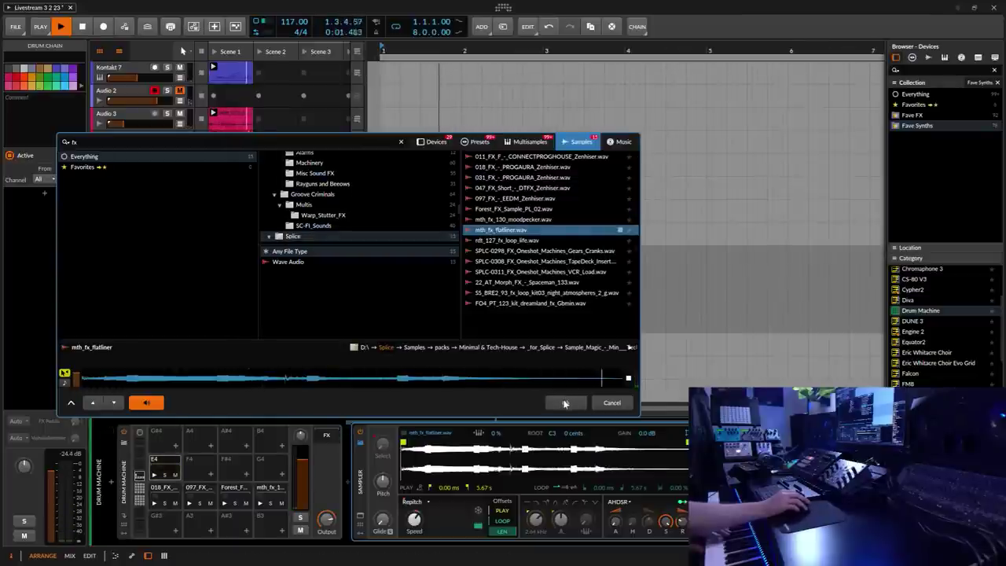
{"action": "key", "text": "Return"}
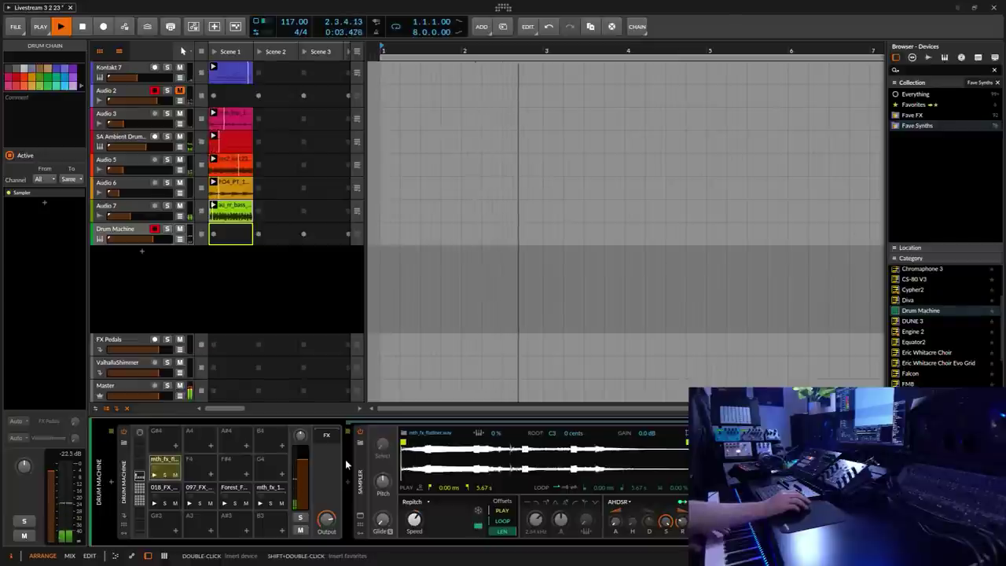
Audition rdt_127_fx_loop_life.wav and the SPLC machine one-shots for the F4 pad, and load 22_AT_Morph_FX_-_Spaceman_133.wav onto it.
{"action": "double_click", "coordinate": [206, 469]}
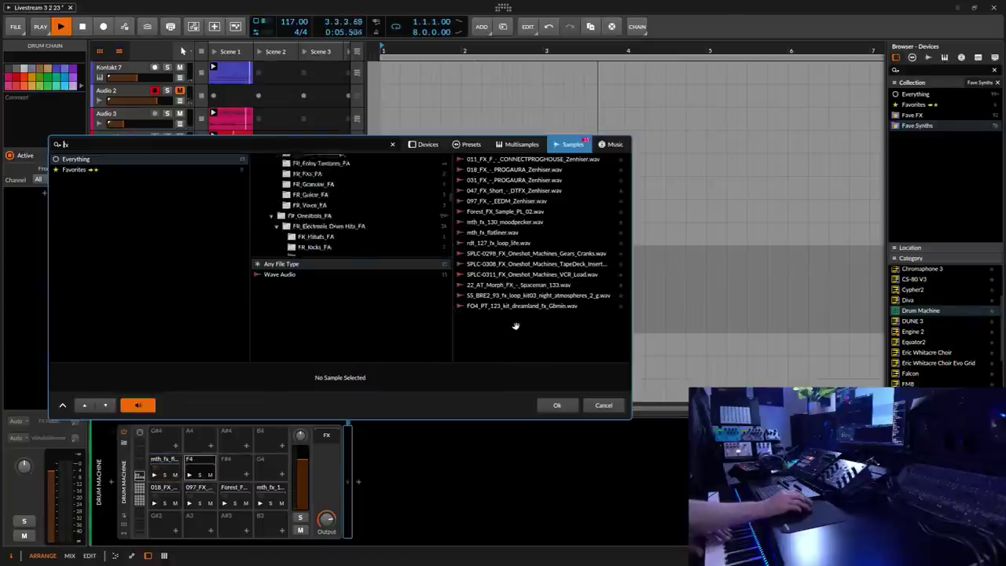
{"action": "left_click", "coordinate": [507, 243]}
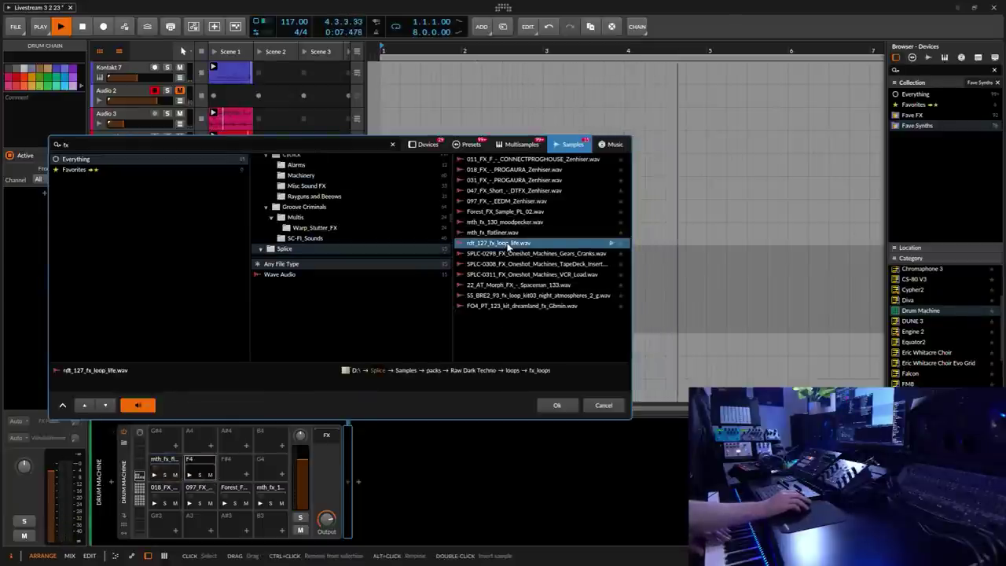
{"action": "key", "text": "Down"}
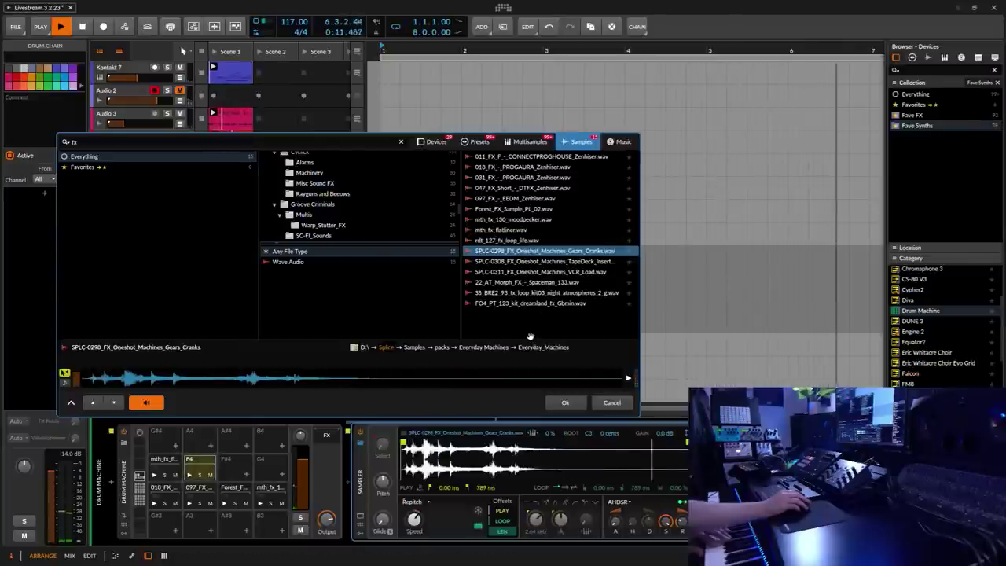
{"action": "left_click", "coordinate": [527, 264]}
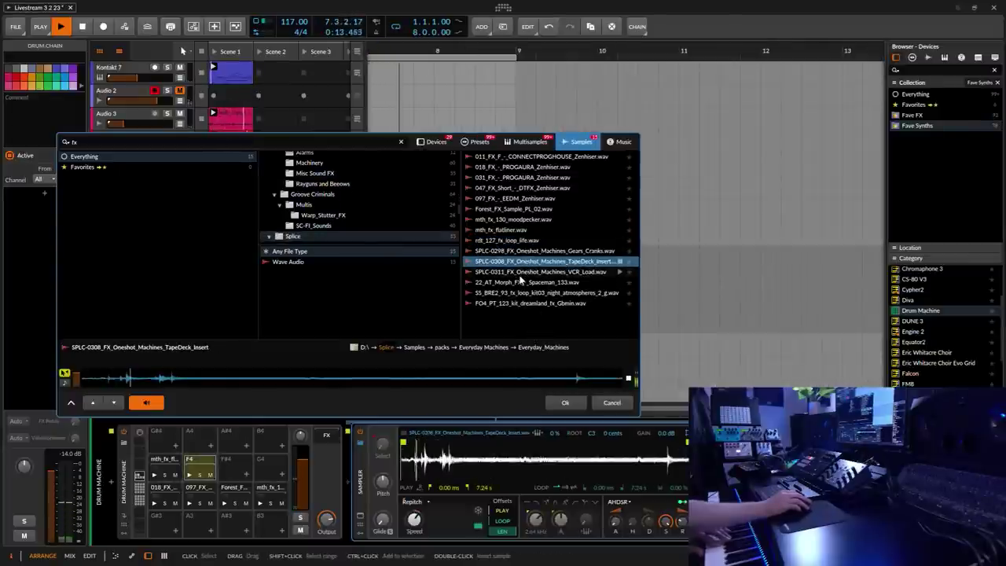
{"action": "left_click", "coordinate": [525, 274]}
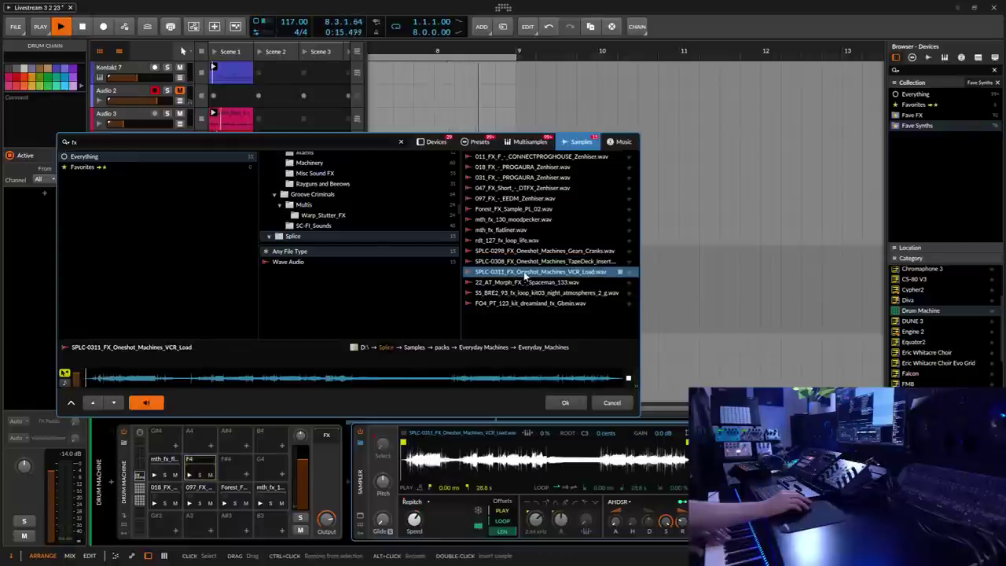
{"action": "left_click", "coordinate": [525, 282]}
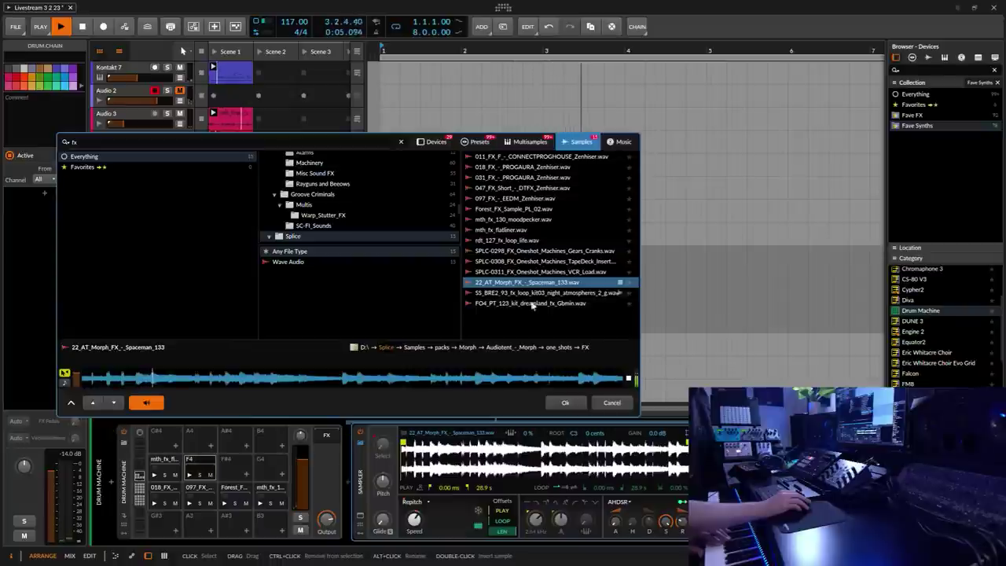
{"action": "left_click", "coordinate": [566, 403]}
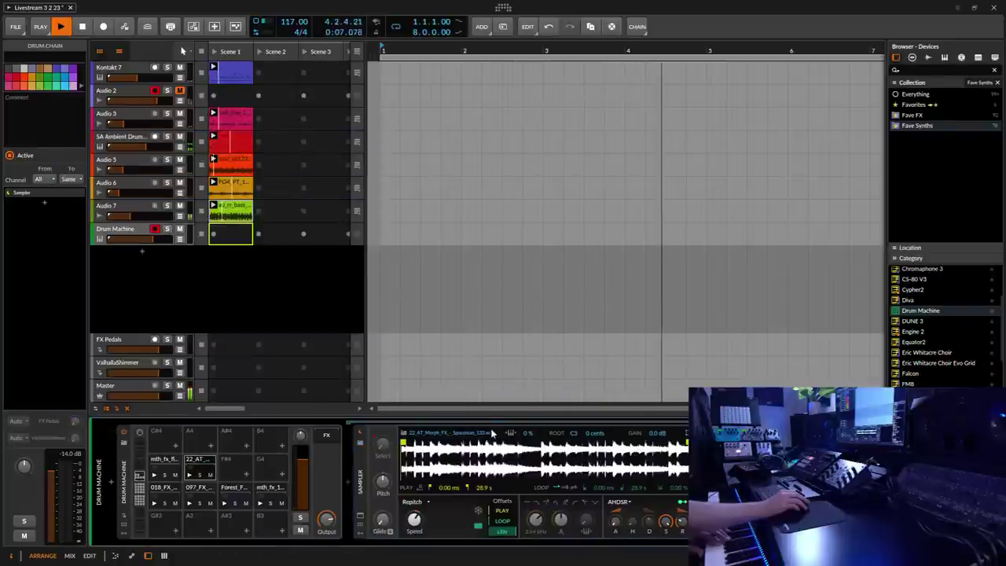
Browse samples for the F#4 pad and audition SS_BRE2_93_fx_loop_kit03_night_atmospheres_2_g.wav and FO4_PT_123_kit_dreamland_fx_Gbmin.wav.
{"action": "left_click", "coordinate": [247, 474]}
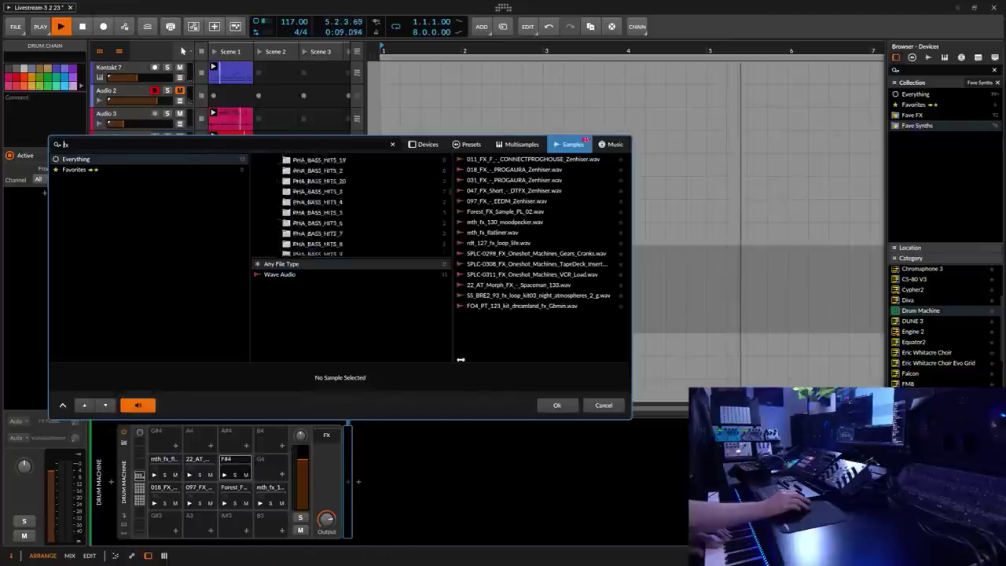
{"action": "left_click", "coordinate": [520, 293]}
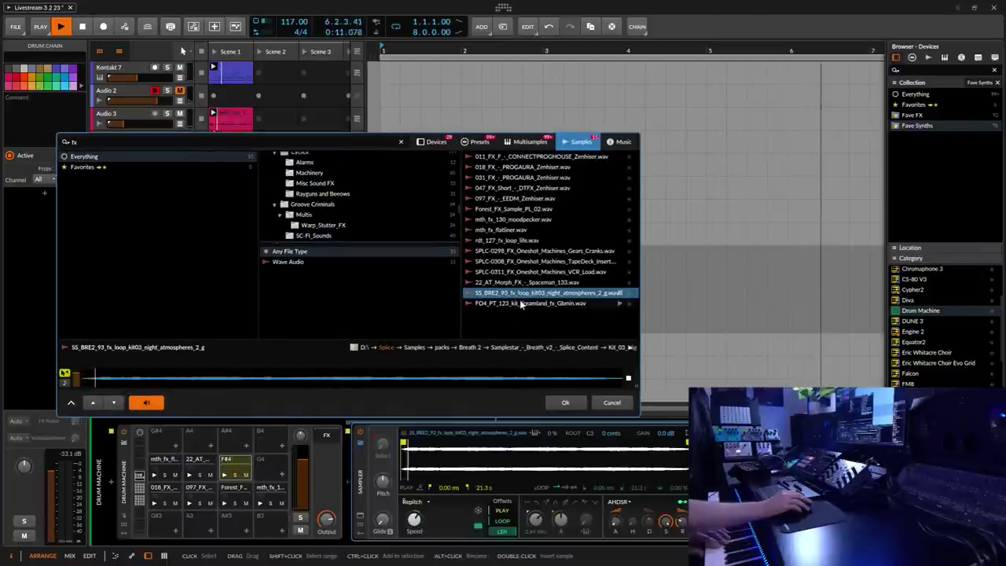
{"action": "left_click", "coordinate": [519, 304]}
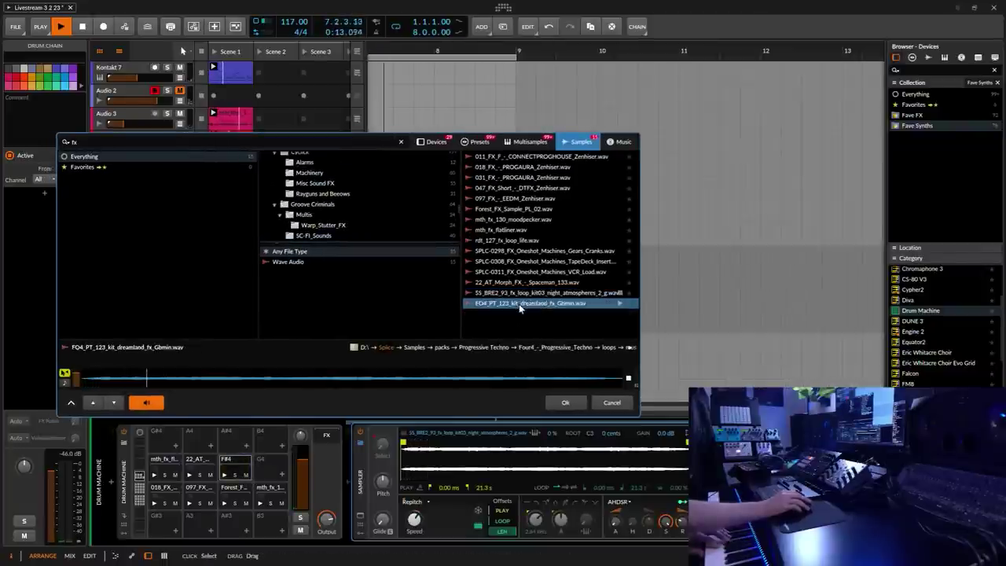
{"action": "scroll", "coordinate": [393, 228], "scroll_direction": "down", "scroll_amount": 1}
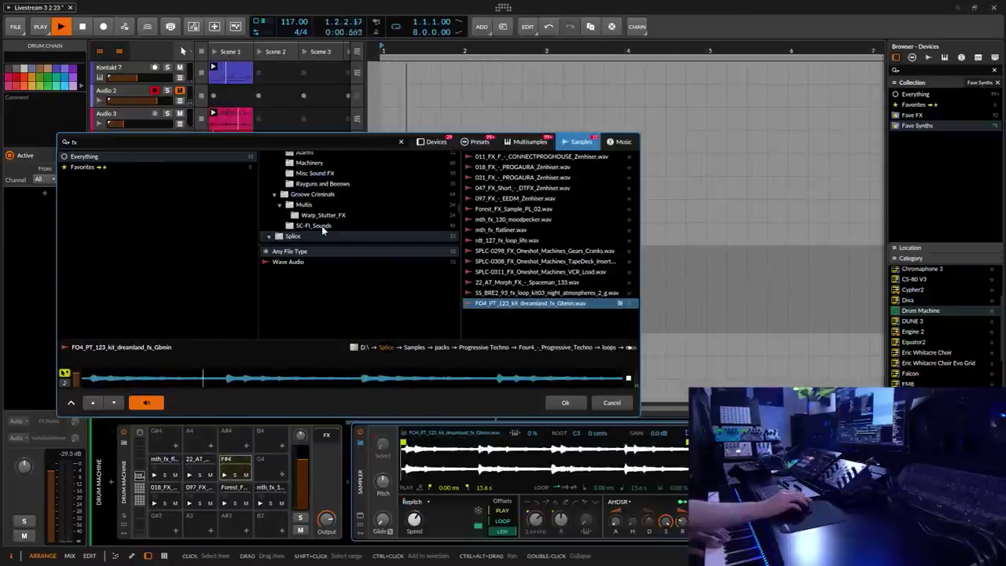
Search the Splice samples for "snare" and audition 007_Snare_-_CONNECTPROGHOUSE_Zenhiser.wav and the AE_Snare samples up to AE_Snare_18_TL.wav.
{"action": "left_click", "coordinate": [95, 143]}
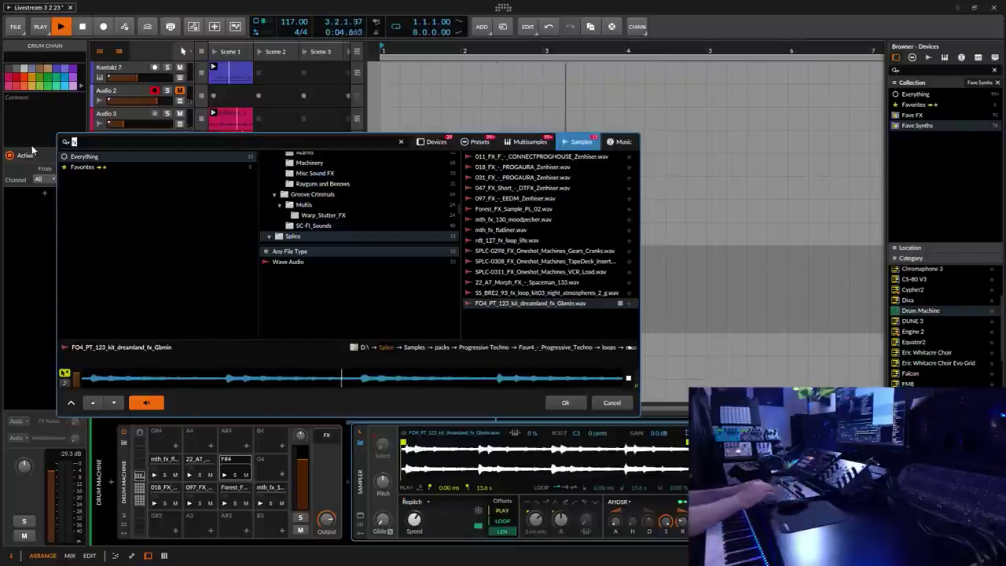
{"action": "type", "text": "snare"}
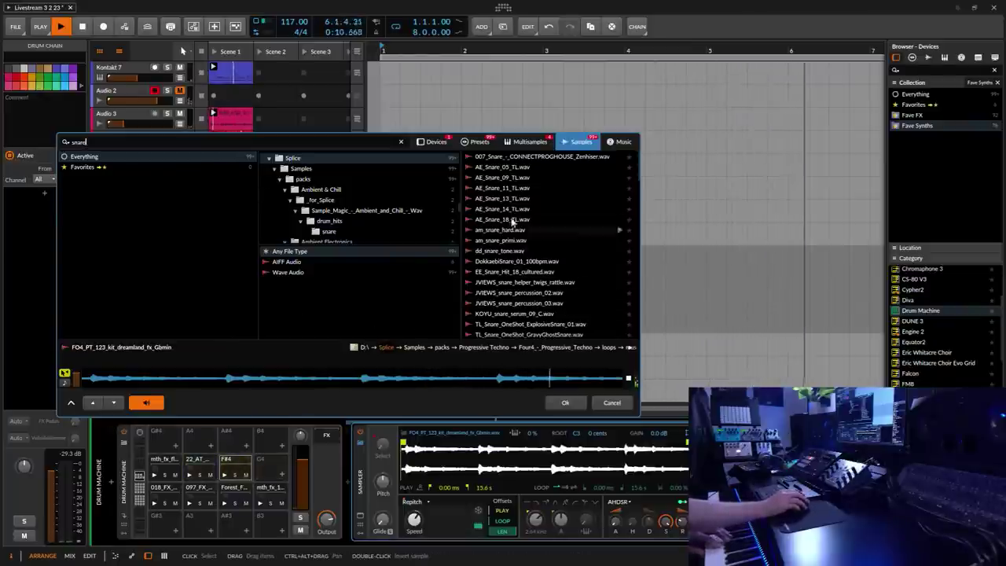
{"action": "left_click", "coordinate": [497, 155]}
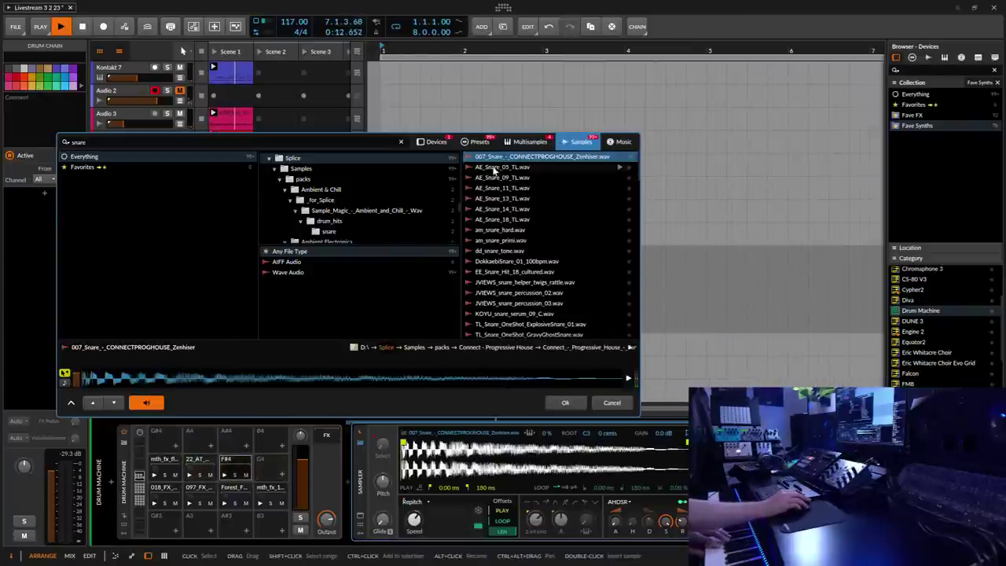
{"action": "key", "text": "Down"}
{"action": "key", "text": "Down"}
{"action": "key", "text": "Down"}
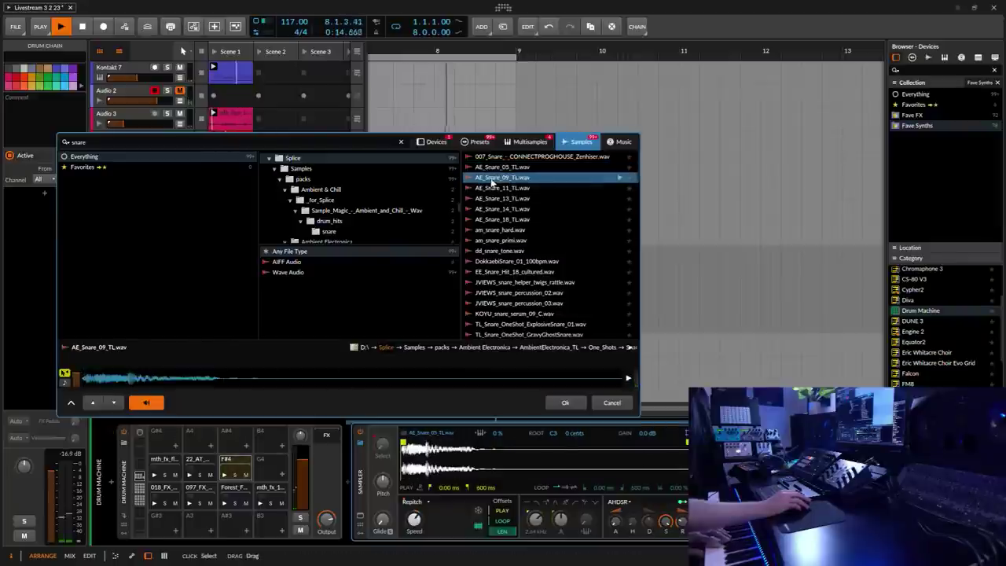
{"action": "key", "text": "Down"}
{"action": "key", "text": "Up"}
{"action": "key", "text": "Down"}
{"action": "key", "text": "Down"}
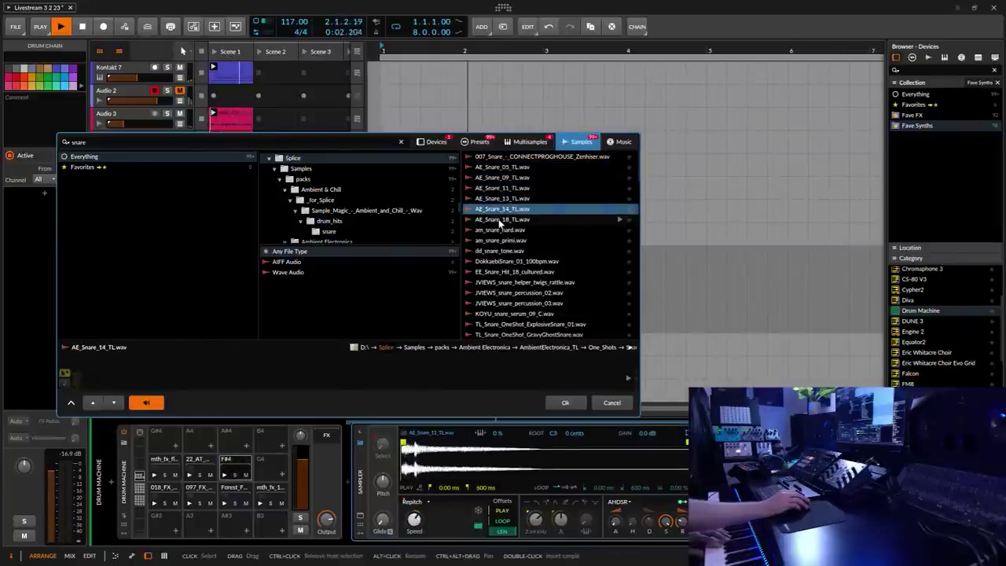
{"action": "key", "text": "Down"}
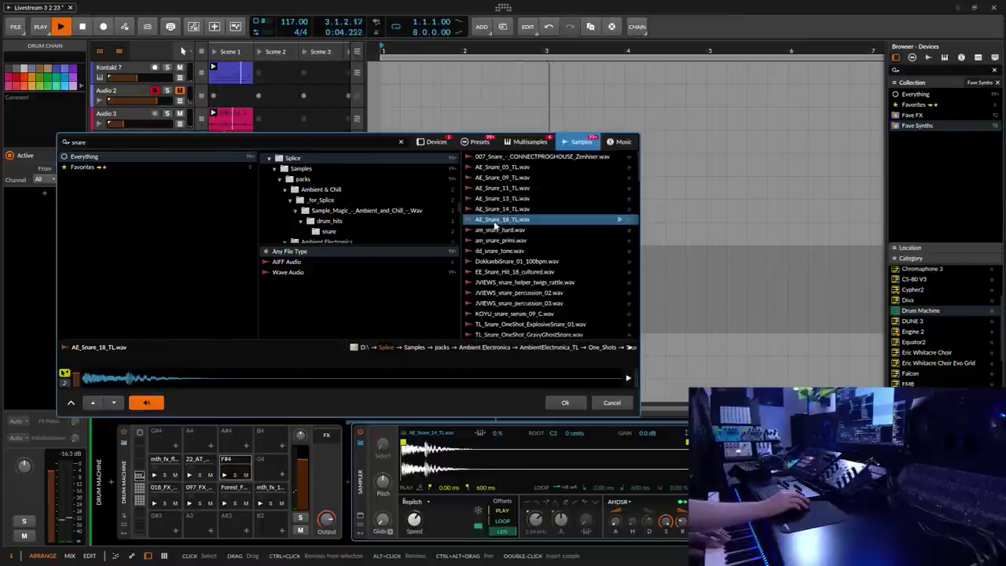
Audition the snare samples from am_snare_hard.wav through EE_Snare_Hit_18_cultured.wav, replaying DokkaebiSnare_01_100bpm.wav.
{"action": "key", "text": "Down"}
{"action": "key", "text": "Down"}
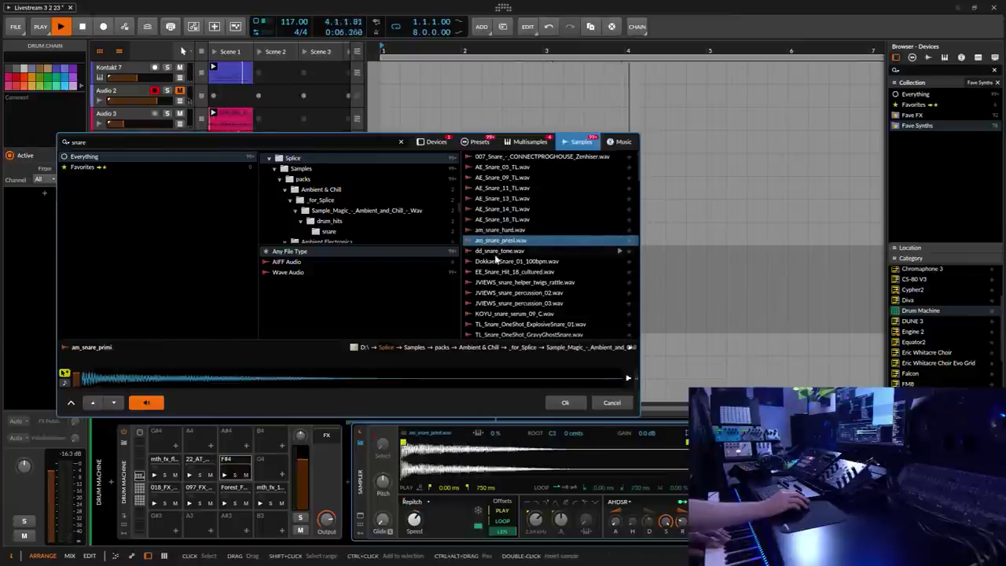
{"action": "key", "text": "Down"}
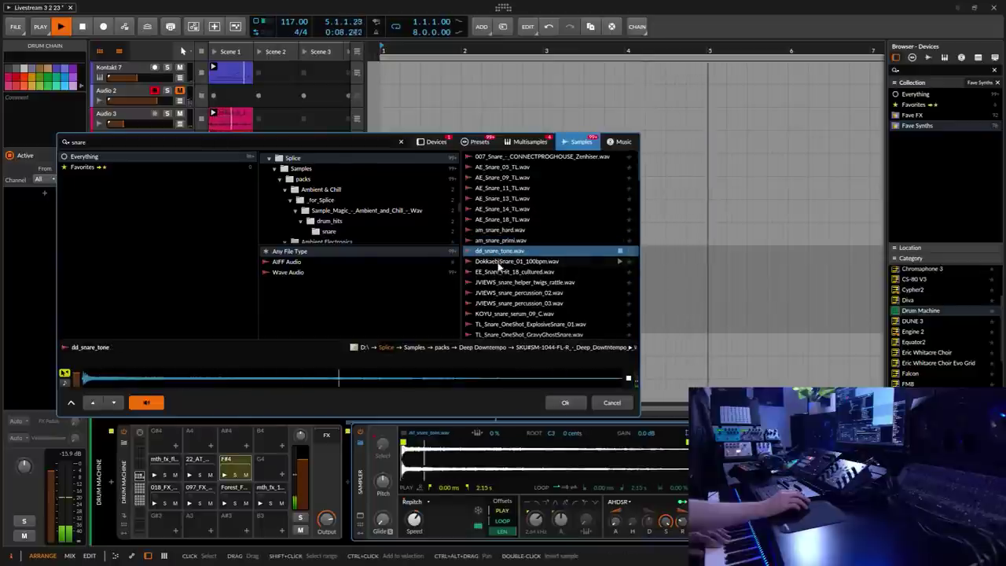
{"action": "key", "text": "Down"}
{"action": "left_click", "coordinate": [492, 273]}
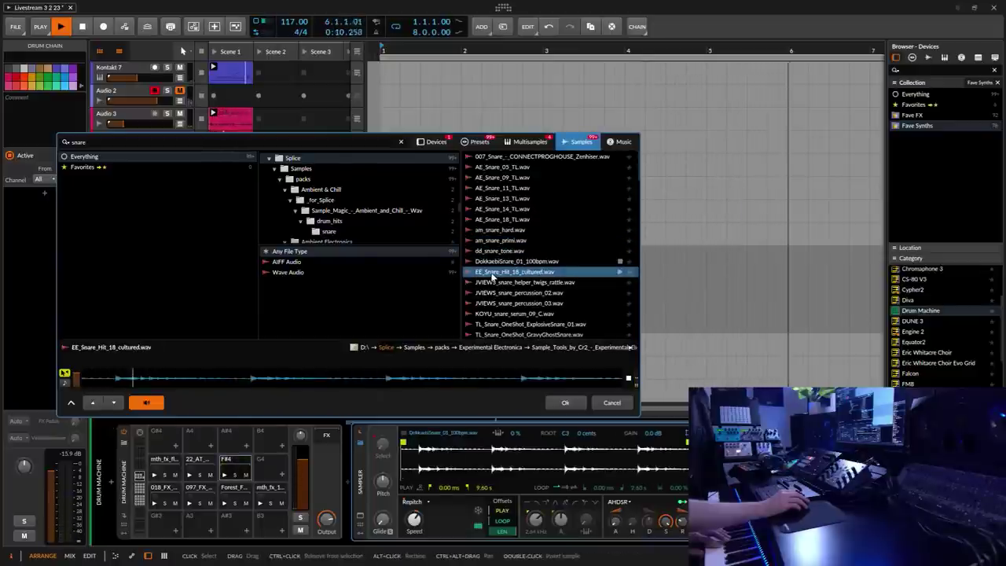
{"action": "left_click", "coordinate": [490, 262]}
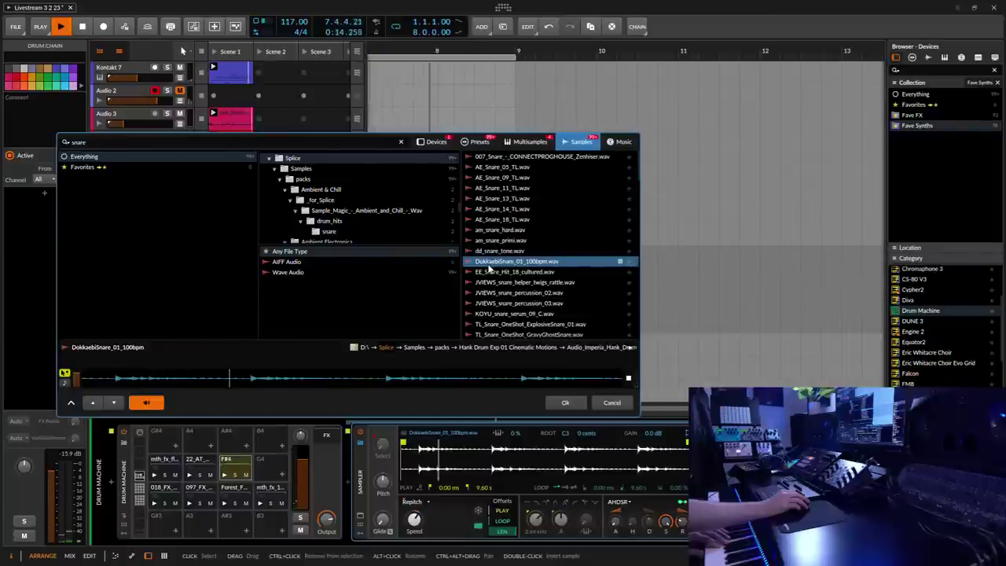
Audition JVIEWS_snare_helper_twigs_rattle.wav, JVIEWS_snare_percussion_02.wav and 03.wav, and KOYU_snare_serum_09_C.wav.
{"action": "left_click", "coordinate": [495, 283]}
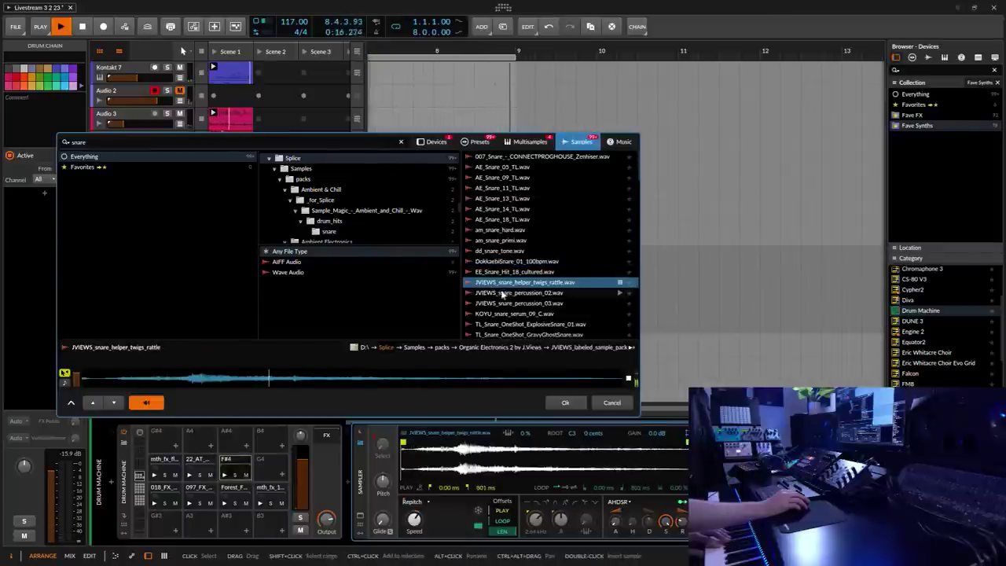
{"action": "left_click", "coordinate": [497, 294]}
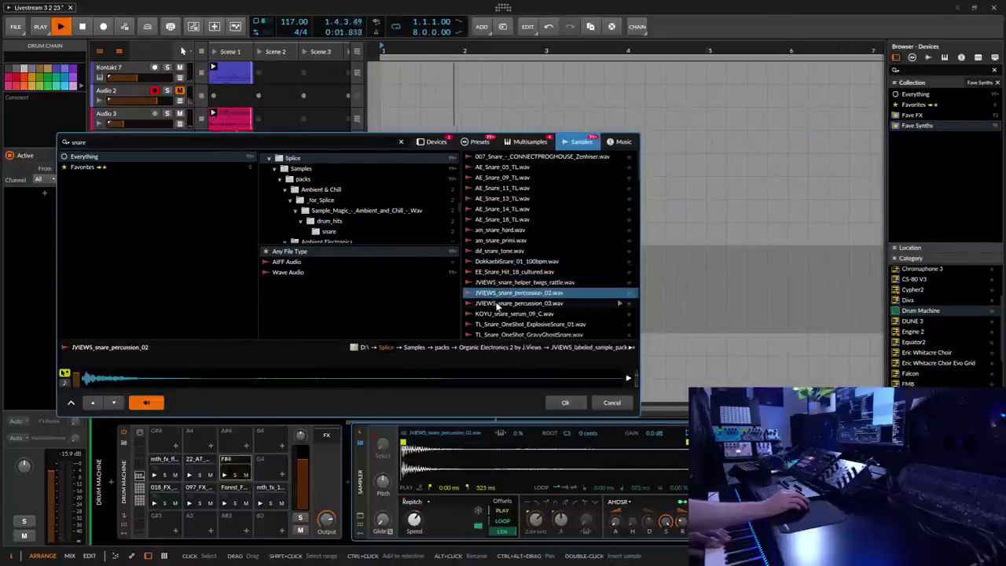
{"action": "left_click", "coordinate": [495, 304]}
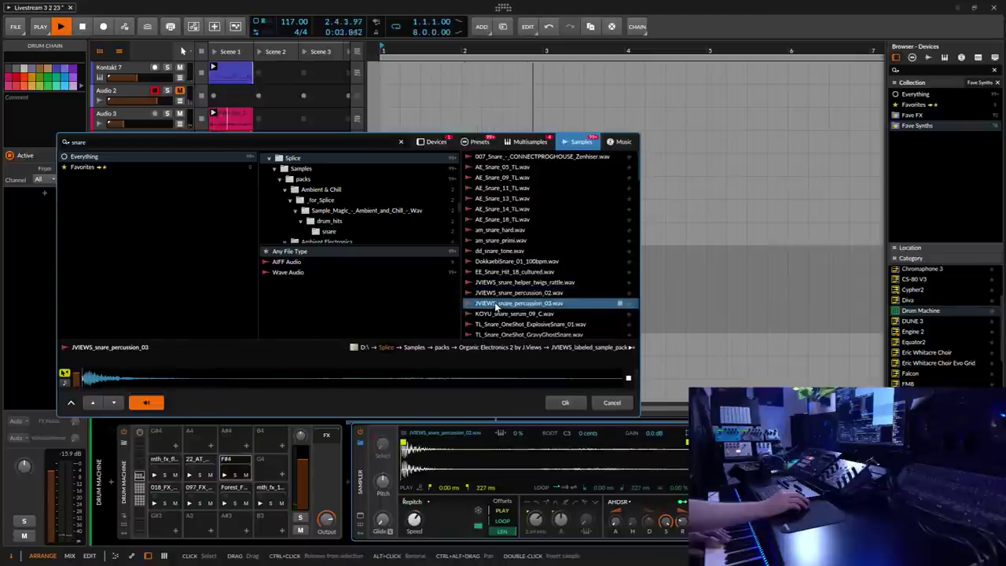
{"action": "left_click", "coordinate": [496, 314]}
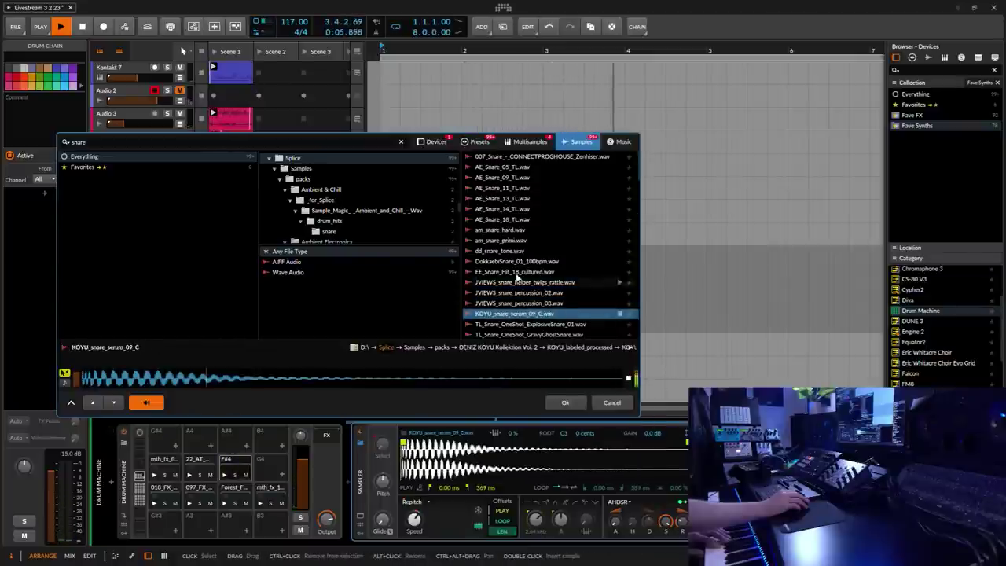
Audition the TL_Snare_OneShot and AM_BLGC snares, load AM_BLGC_Snare_39.wav onto the F#4 pad, and set its play start to 4.21 ms.
{"action": "scroll", "coordinate": [503, 252], "scroll_direction": "down", "scroll_amount": 3}
{"action": "left_click", "coordinate": [506, 215]}
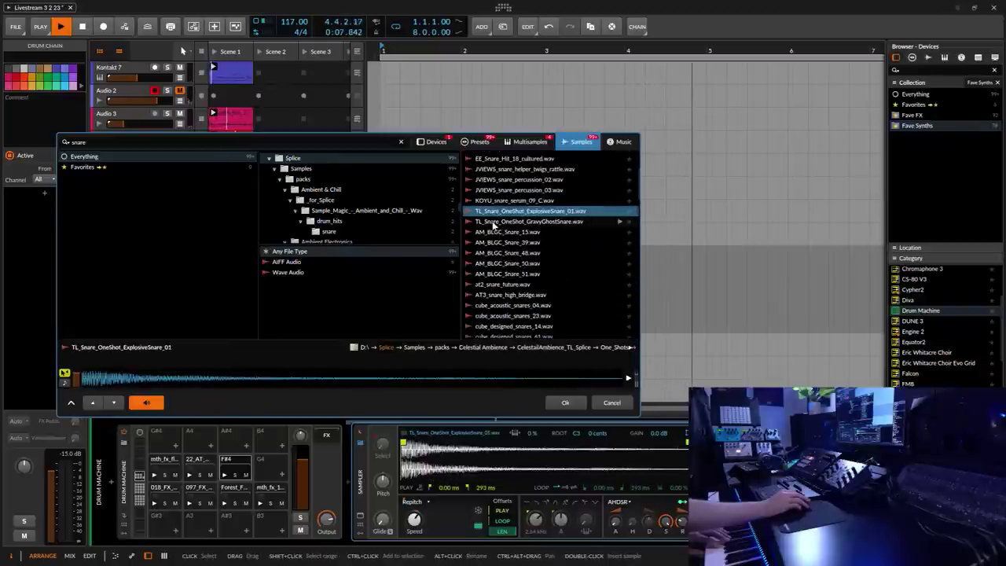
{"action": "left_click", "coordinate": [493, 223]}
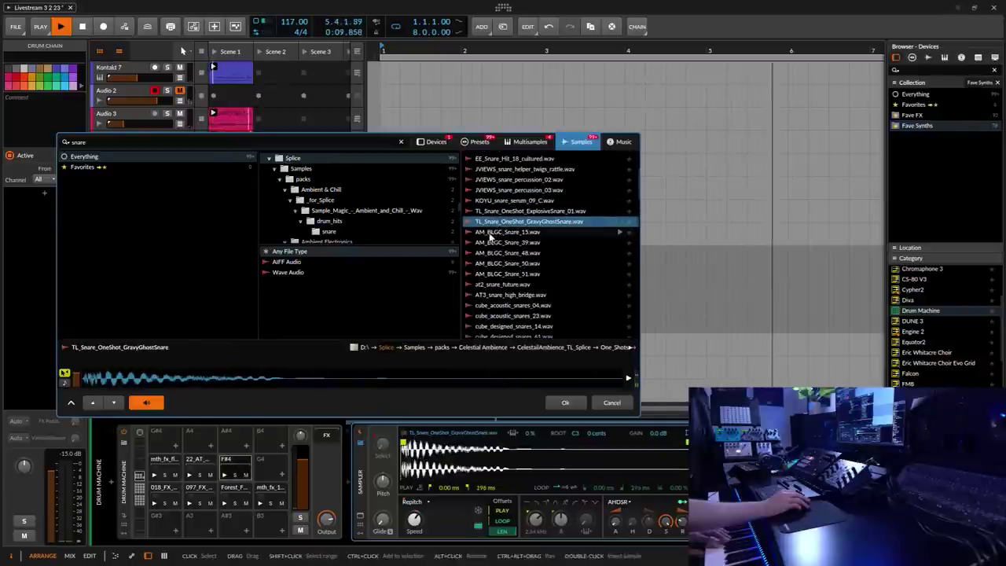
{"action": "left_click", "coordinate": [491, 234]}
{"action": "left_click", "coordinate": [489, 243]}
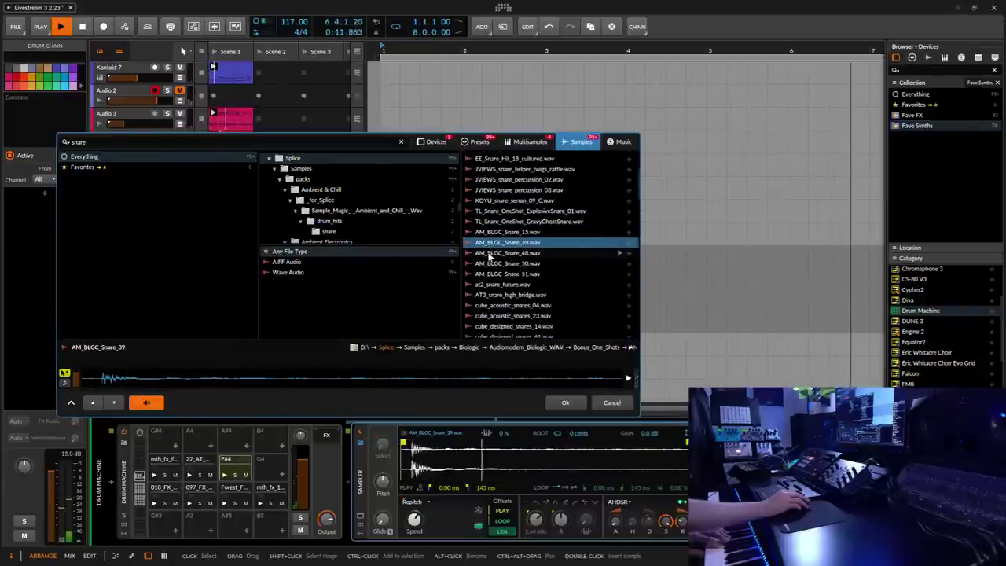
{"action": "left_click", "coordinate": [566, 403]}
{"action": "left_click_drag", "start_coordinate": [403, 444], "coordinate": [409, 444]}
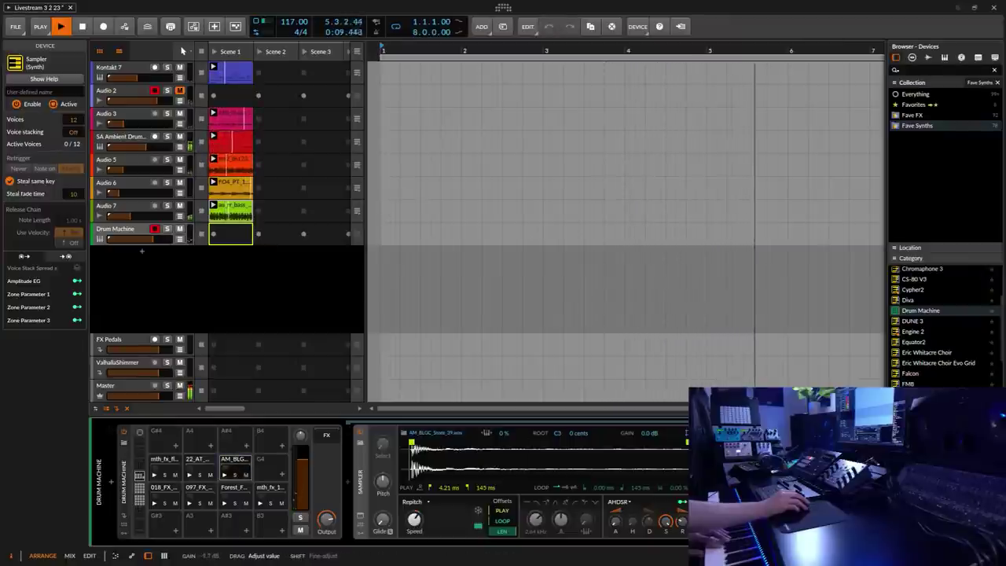
Add the Blackhole reverb from the Fave FX collection to the AM_BLGC_Snare_39 pad and set its Mix to 31.
{"action": "key", "text": "ctrl+b"}
{"action": "left_click", "coordinate": [453, 180]}
{"action": "left_click", "coordinate": [901, 171]}
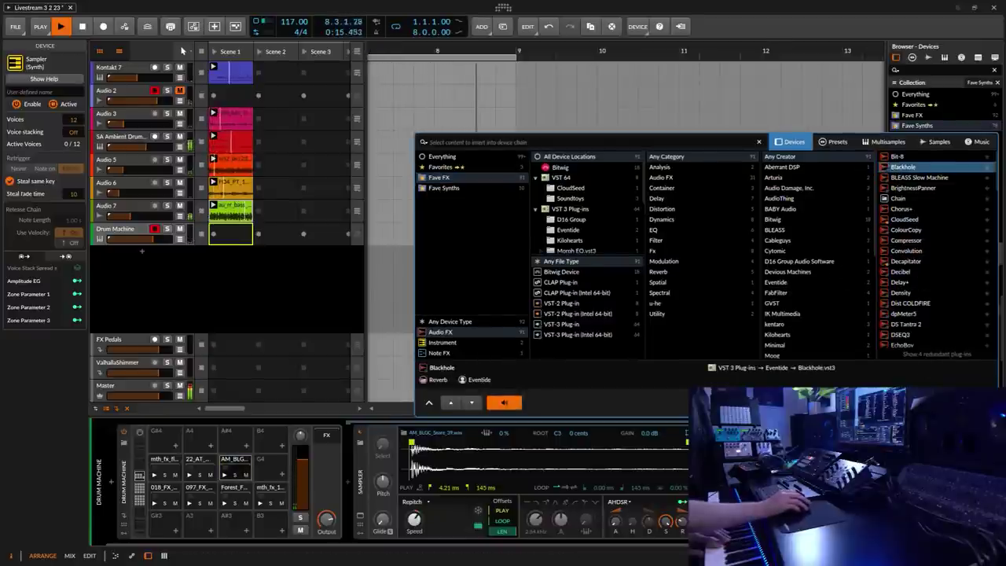
{"action": "key", "text": "Return"}
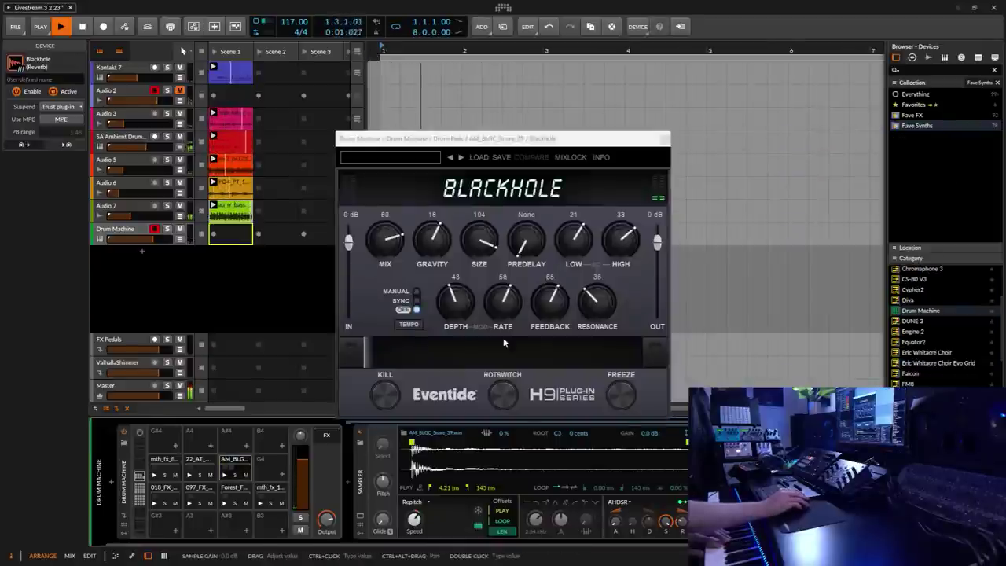
{"action": "left_click_drag", "start_coordinate": [385, 241], "coordinate": [388, 263]}
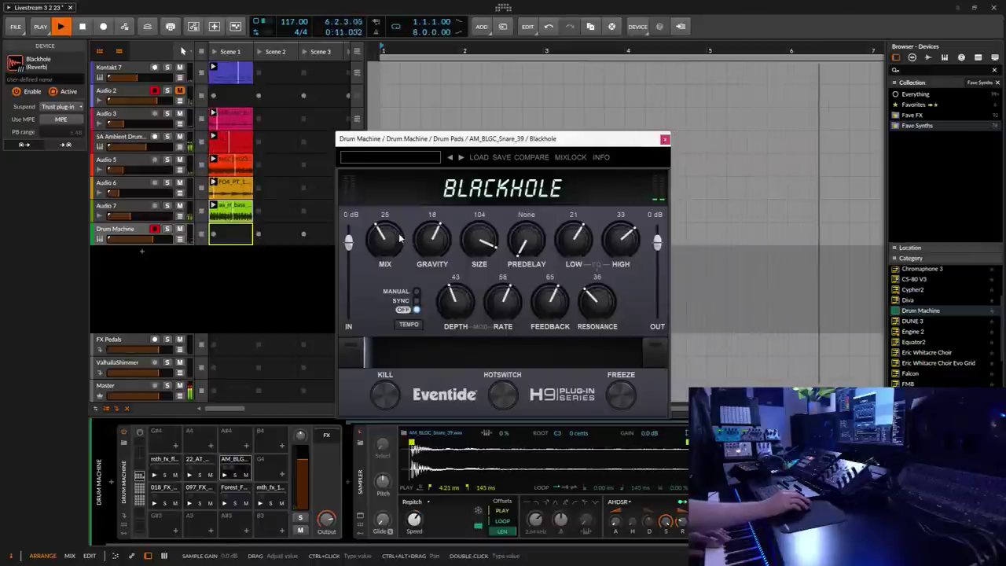
{"action": "left_click_drag", "start_coordinate": [401, 236], "coordinate": [401, 230]}
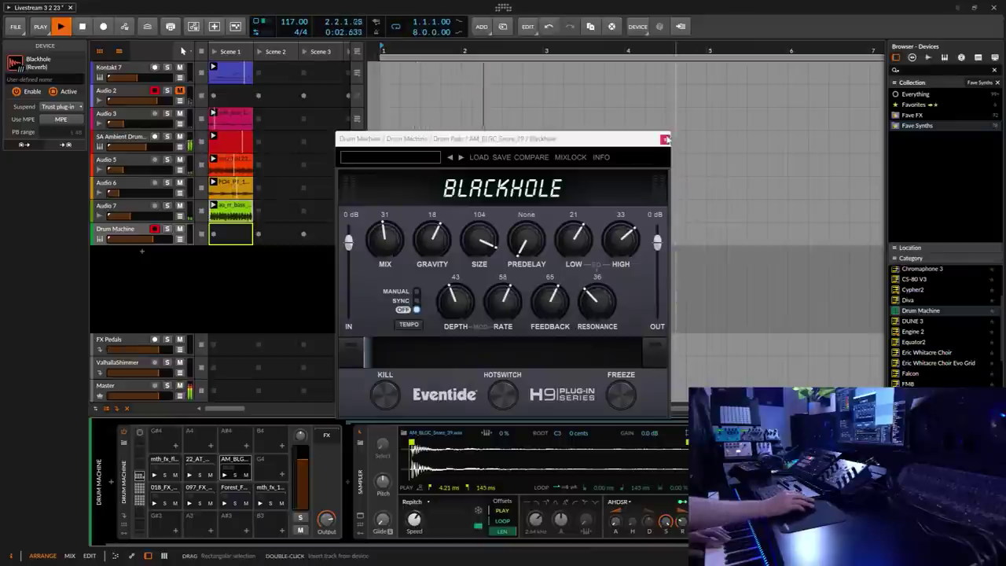
{"action": "left_click", "coordinate": [665, 139]}
Record a clip in the Drum Machine track's Scene 1 slot and overdub more hits onto it with launcher overdub, switching overdub off when done.
{"action": "left_click", "coordinate": [305, 313]}
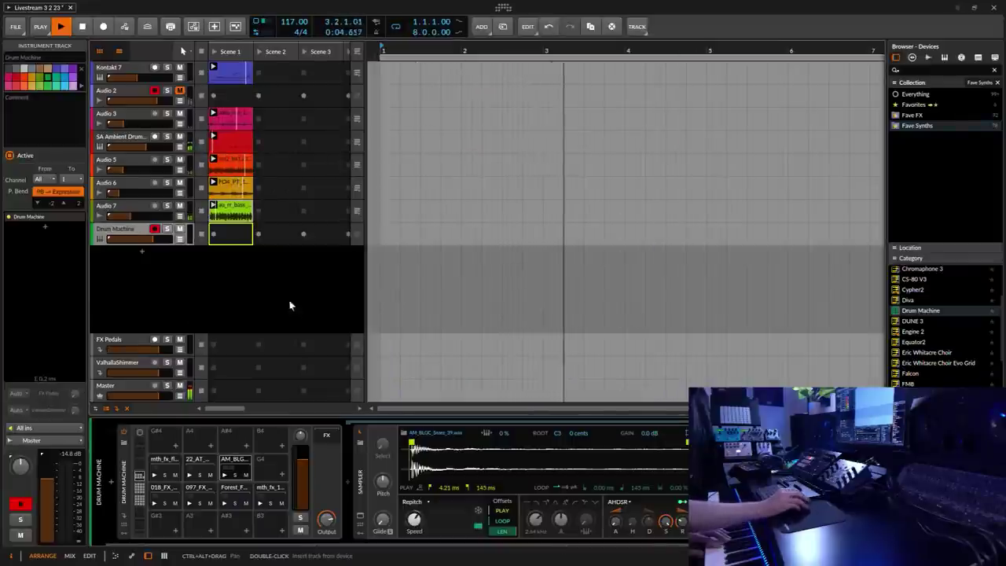
{"action": "left_click", "coordinate": [212, 235]}
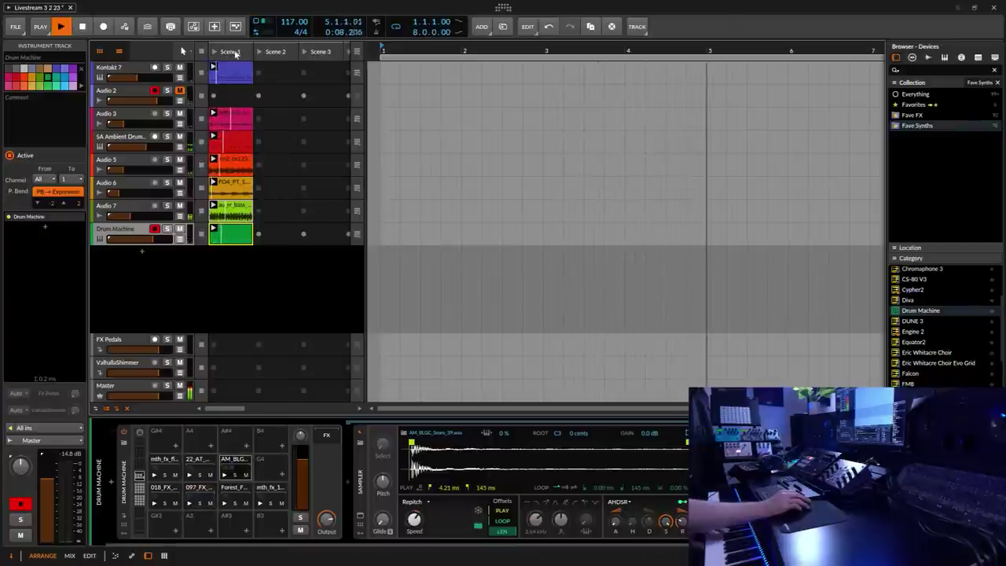
{"action": "left_click", "coordinate": [214, 27]}
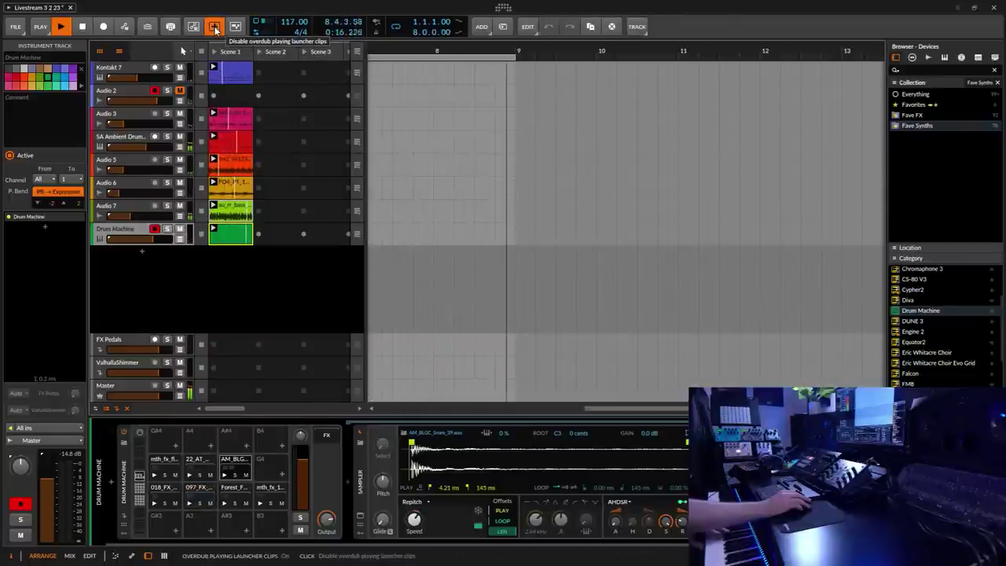
{"action": "left_click", "coordinate": [214, 28]}
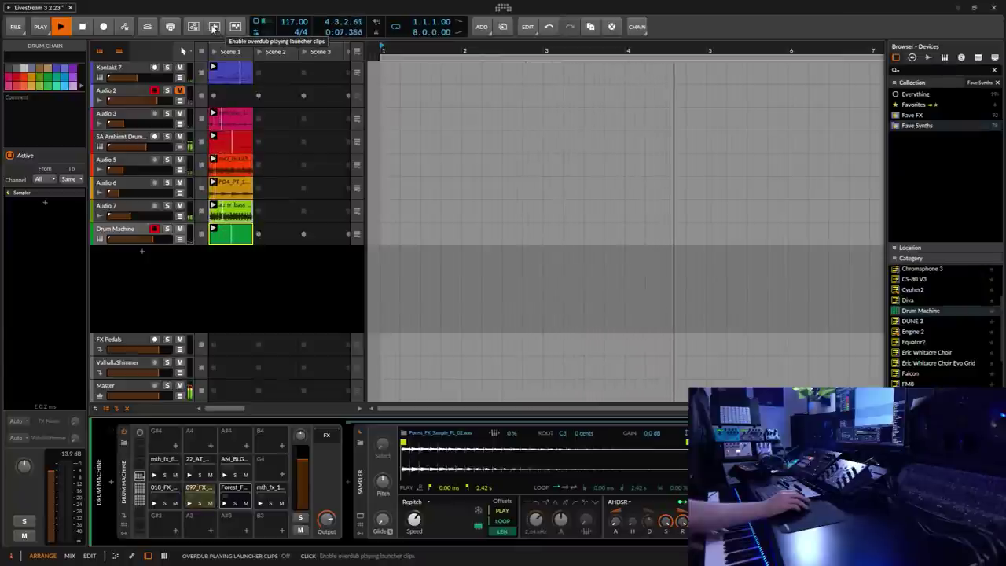
Record FX sample hits into the Drum Machine's Scene 1 clip, enabling launcher overdub for each take and disabling it again.
{"action": "left_click", "coordinate": [215, 26]}
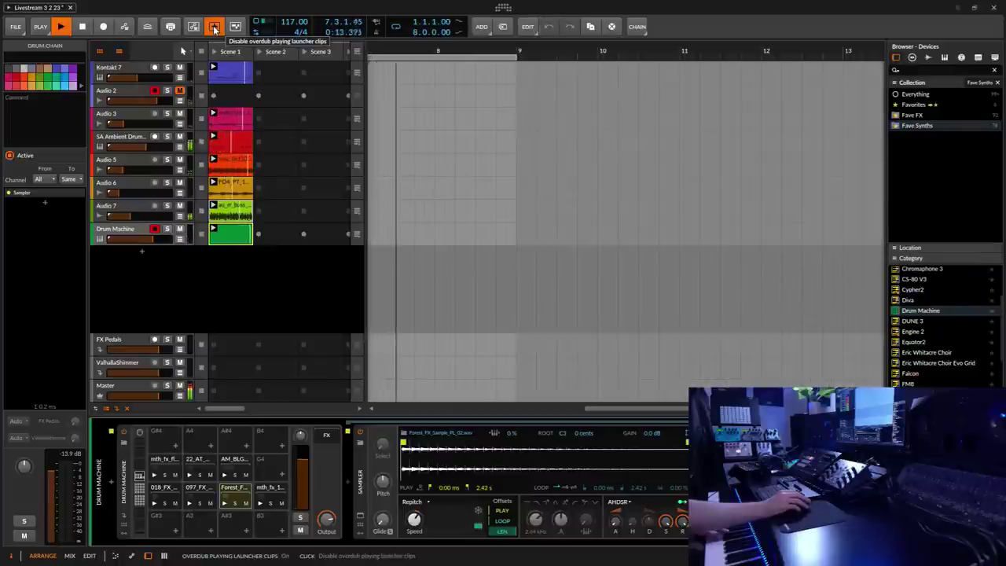
{"action": "left_click", "coordinate": [214, 26]}
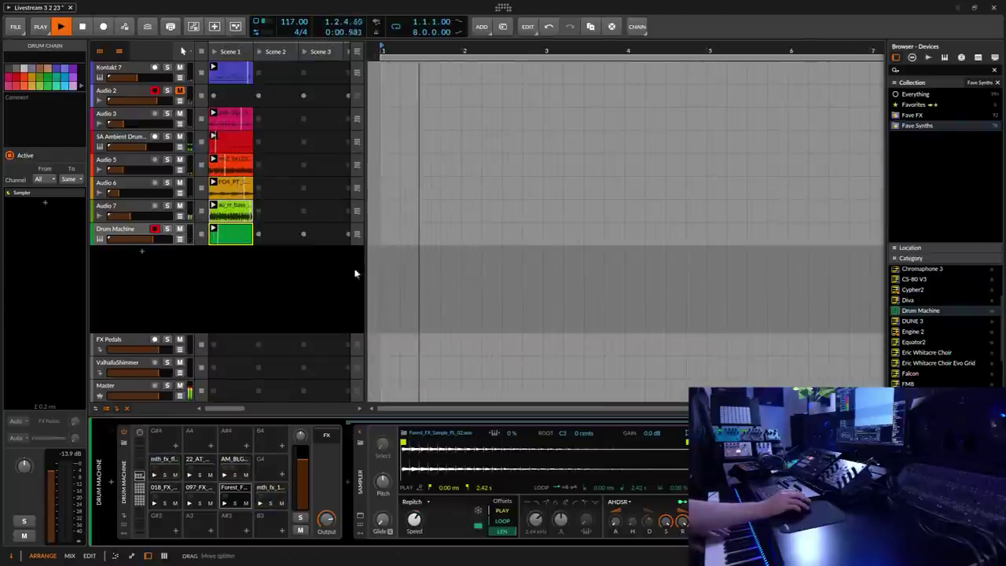
{"action": "left_click", "coordinate": [272, 492]}
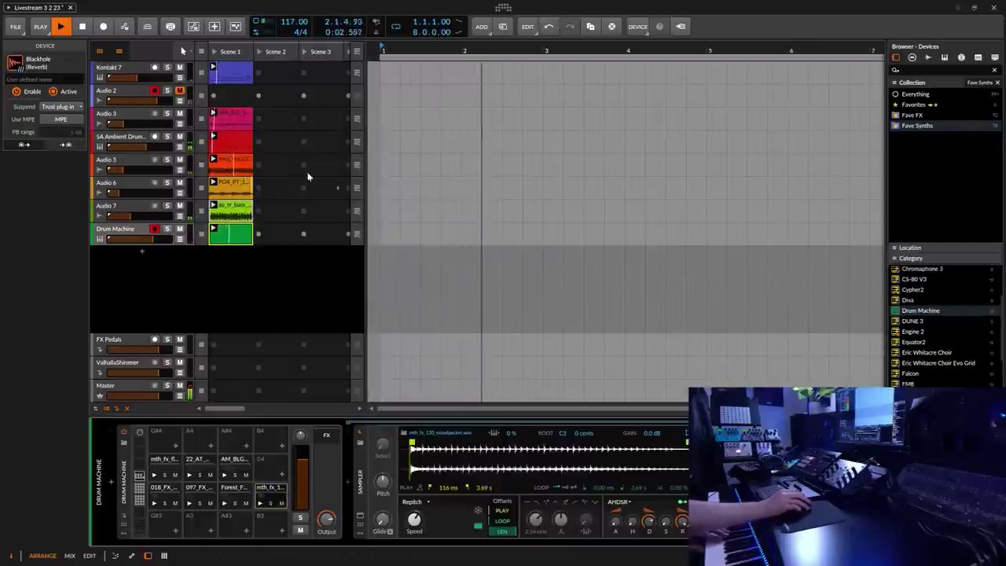
{"action": "left_click", "coordinate": [213, 28]}
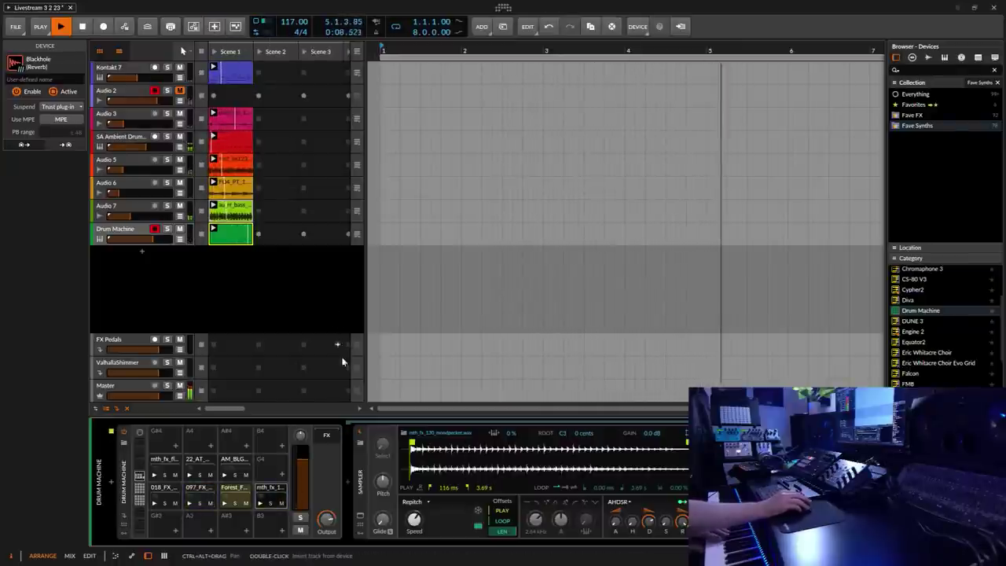
{"action": "left_click", "coordinate": [214, 28]}
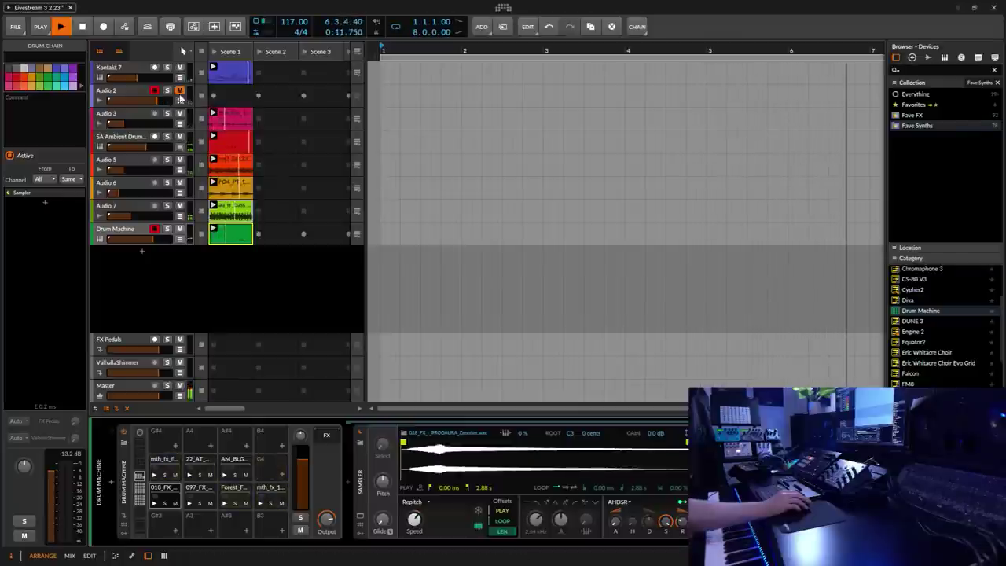
Set the chance operator of all notes in the Drum Machine's Scene 1 clip to 32.5 %.
{"action": "double_click", "coordinate": [212, 229]}
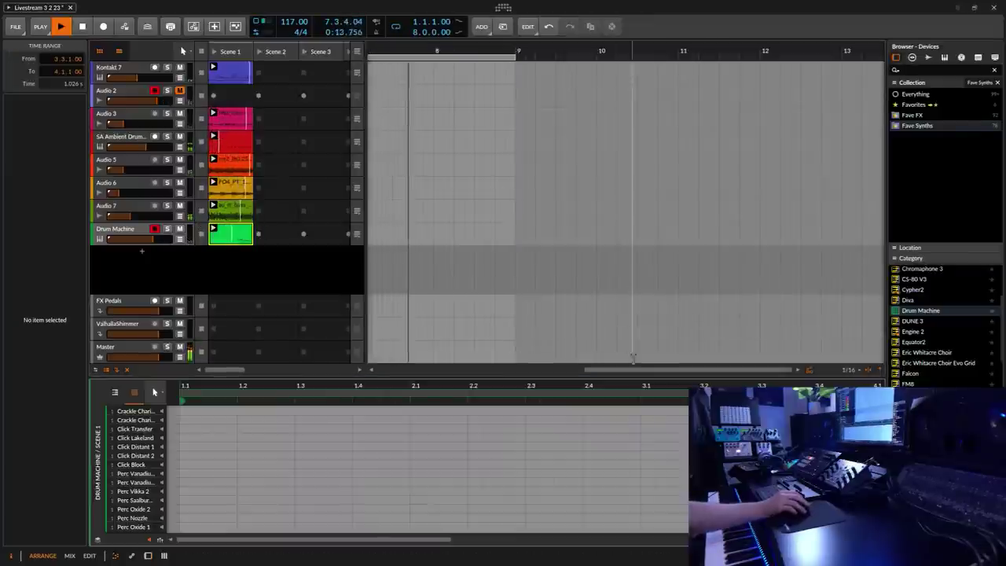
{"action": "left_click_drag", "start_coordinate": [619, 380], "coordinate": [607, 90]}
{"action": "left_click_drag", "start_coordinate": [680, 158], "coordinate": [475, 291]}
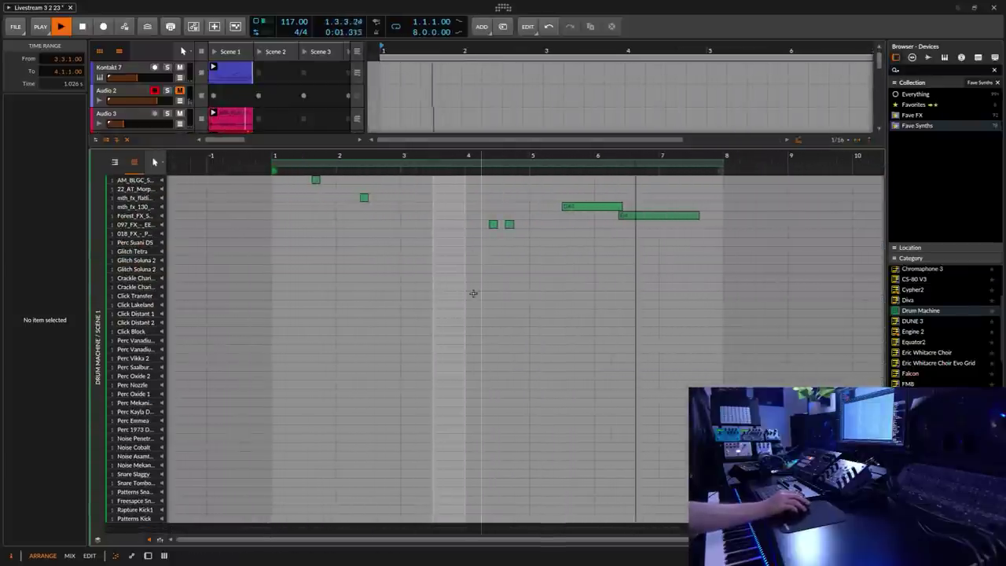
{"action": "left_click_drag", "start_coordinate": [740, 264], "coordinate": [235, 161]}
{"action": "mouse_move", "coordinate": [74, 425]}
{"action": "left_mouse_down"}
{"action": "mouse_move", "coordinate": [60, 421]}
{"action": "mouse_move", "coordinate": [60, 463]}
{"action": "left_mouse_up"}
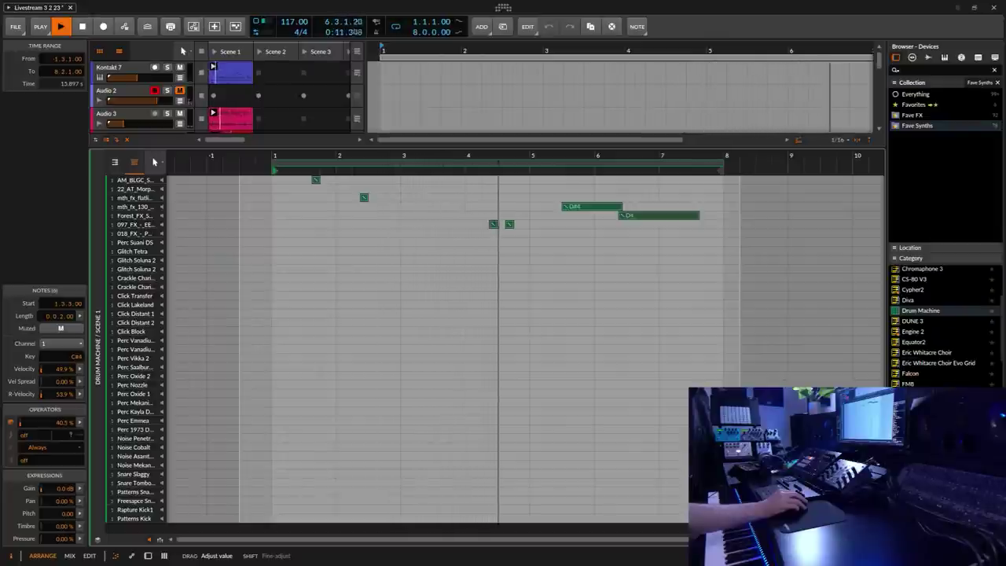
{"action": "left_click_drag", "start_coordinate": [60, 463], "coordinate": [59, 465]}
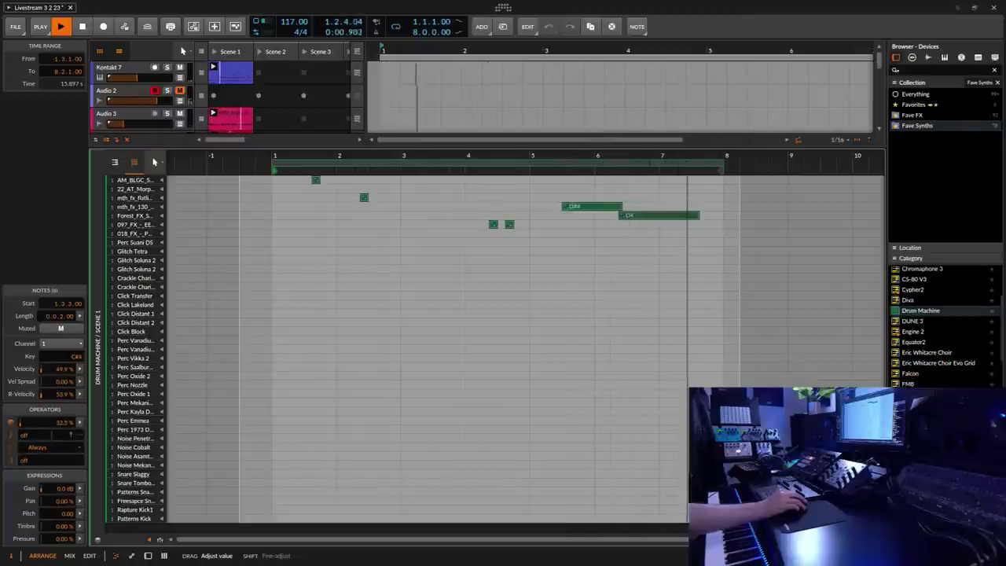
Insert ValhallaSupermassive from the Fave FX collection into the device chain of the Drum Machine's 018_FX pad.
{"action": "left_click", "coordinate": [148, 556]}
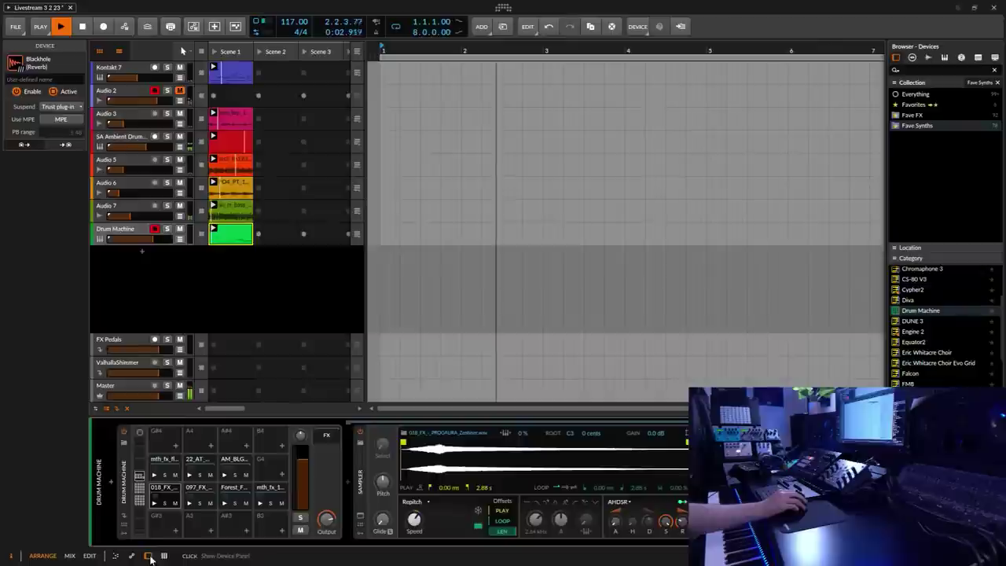
{"action": "left_click", "coordinate": [140, 233]}
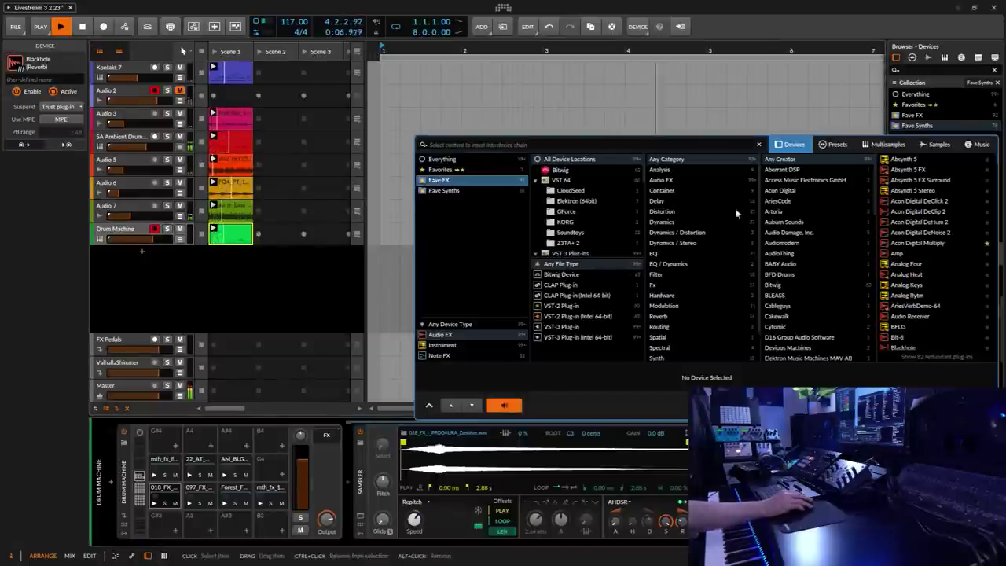
{"action": "scroll", "coordinate": [949, 338], "scroll_direction": "down", "scroll_amount": 15}
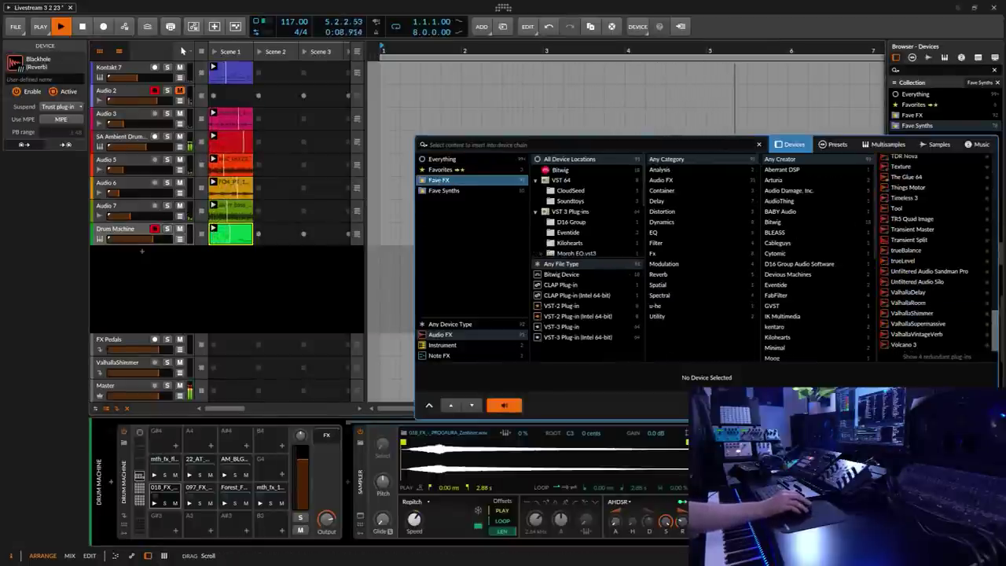
{"action": "double_click", "coordinate": [923, 324]}
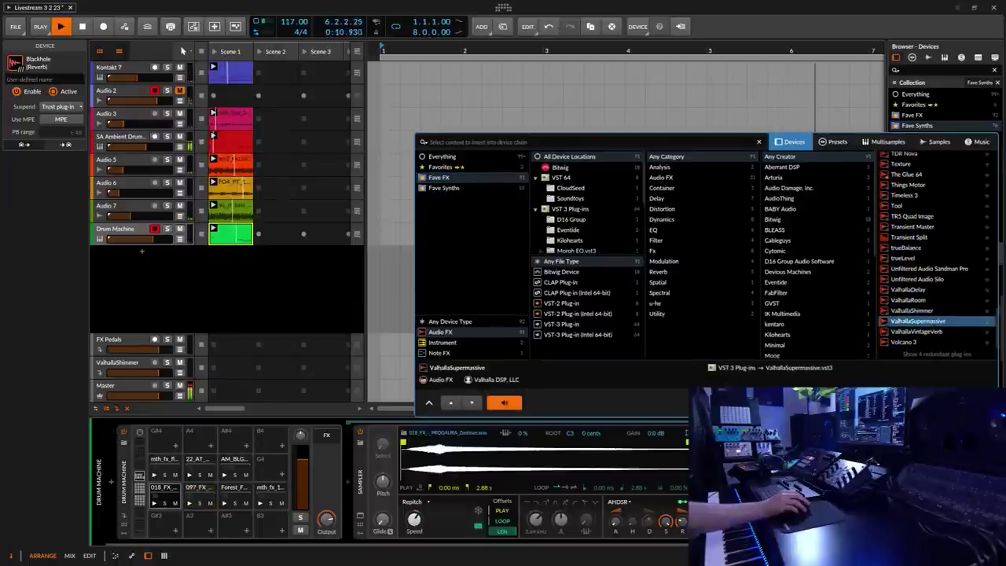
Set ValhallaSupermassive to Hydra mode with 30.8 % mix, 65.2 % feedback, 5350 Hz high EQ and 50 Hz low EQ.
{"action": "left_click_drag", "start_coordinate": [438, 165], "coordinate": [517, 82]}
{"action": "left_click", "coordinate": [444, 262]}
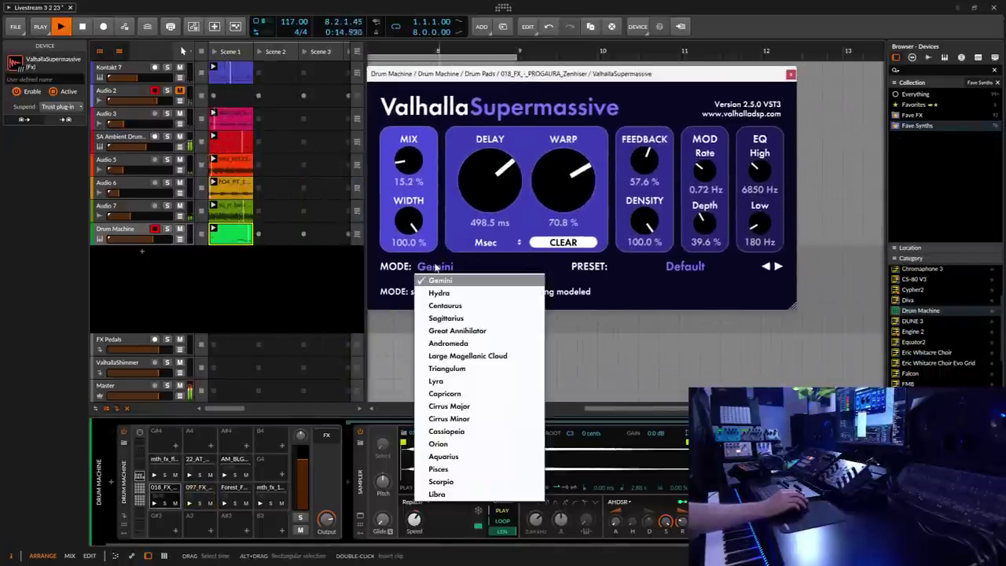
{"action": "left_click", "coordinate": [441, 291]}
{"action": "left_click_drag", "start_coordinate": [413, 167], "coordinate": [414, 162]}
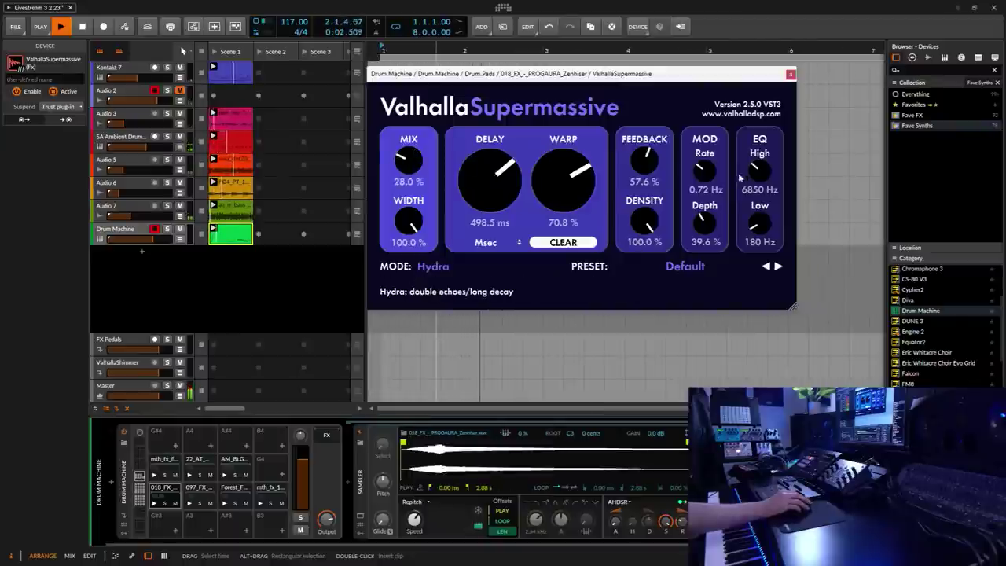
{"action": "left_click_drag", "start_coordinate": [765, 234], "coordinate": [739, 209]}
{"action": "left_click_drag", "start_coordinate": [651, 160], "coordinate": [656, 156]}
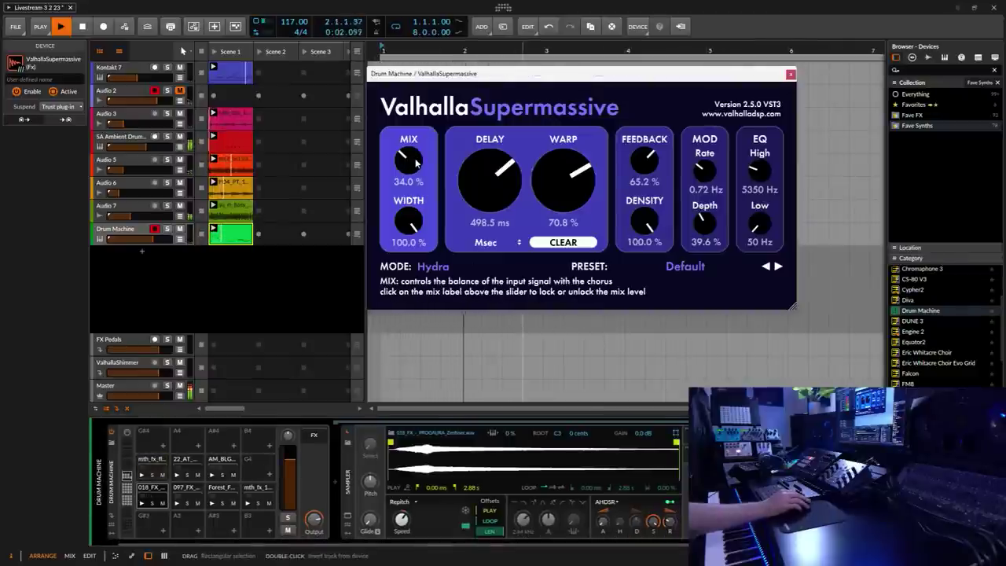
{"action": "left_click", "coordinate": [135, 238]}
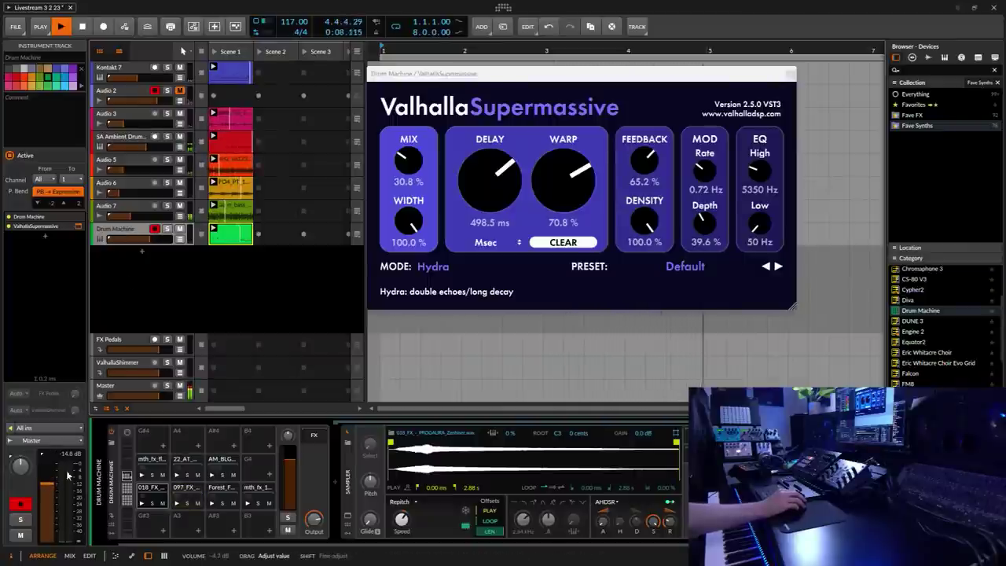
{"action": "left_click", "coordinate": [788, 75]}
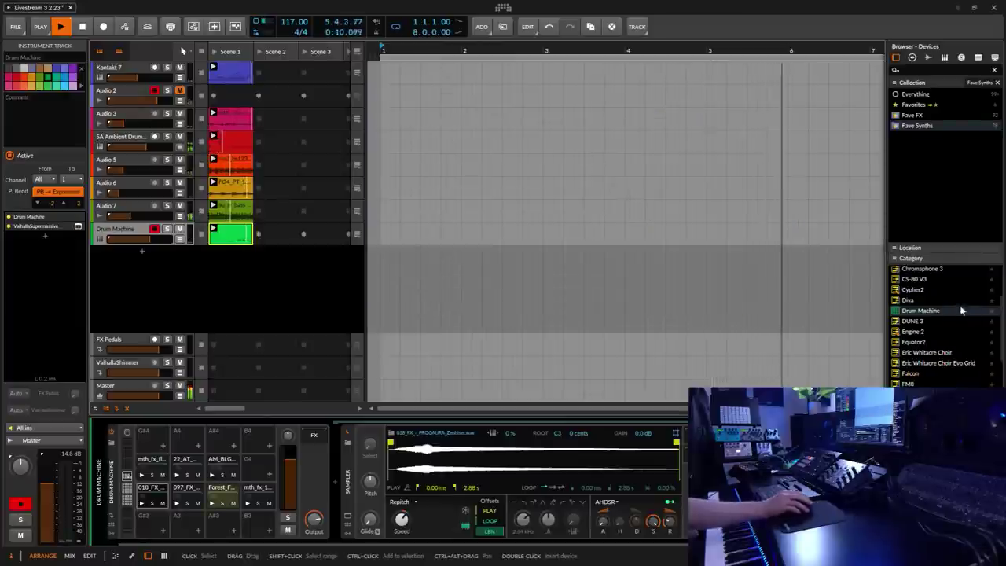
{"action": "scroll", "coordinate": [1003, 323], "scroll_direction": "down", "scroll_amount": 5}
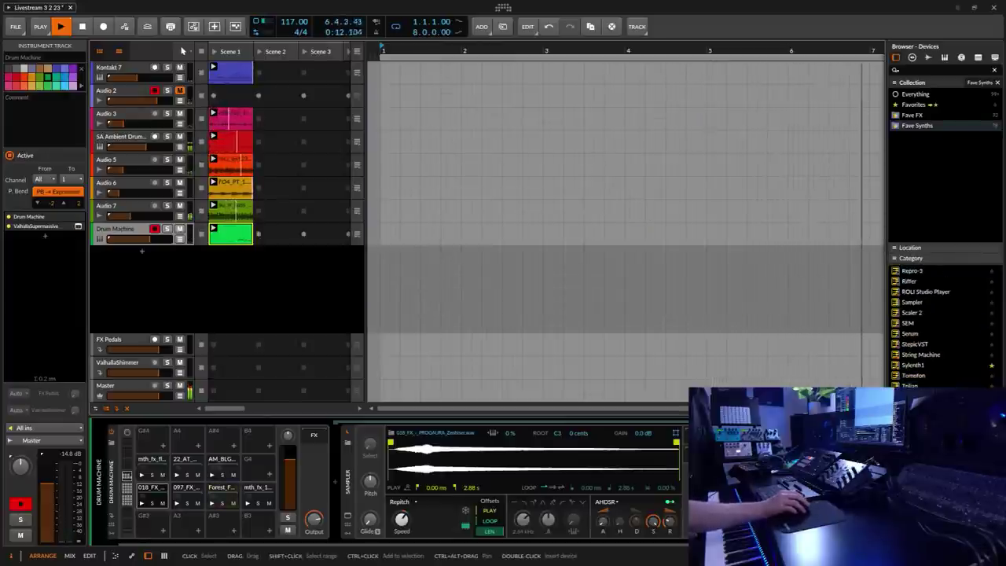
{"action": "scroll", "coordinate": [967, 364], "scroll_direction": "up", "scroll_amount": 4}
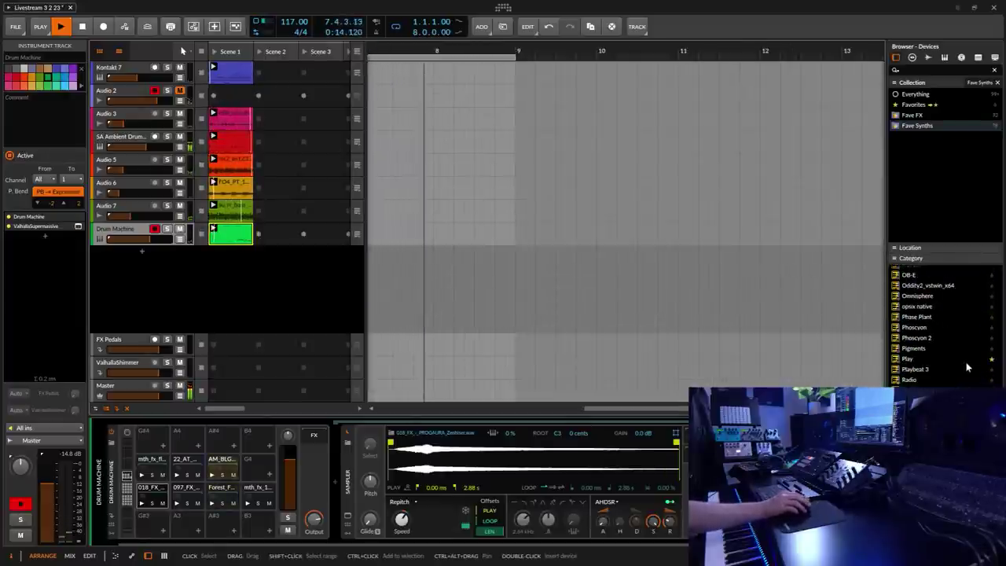
{"action": "scroll", "coordinate": [959, 342], "scroll_direction": "up", "scroll_amount": 5}
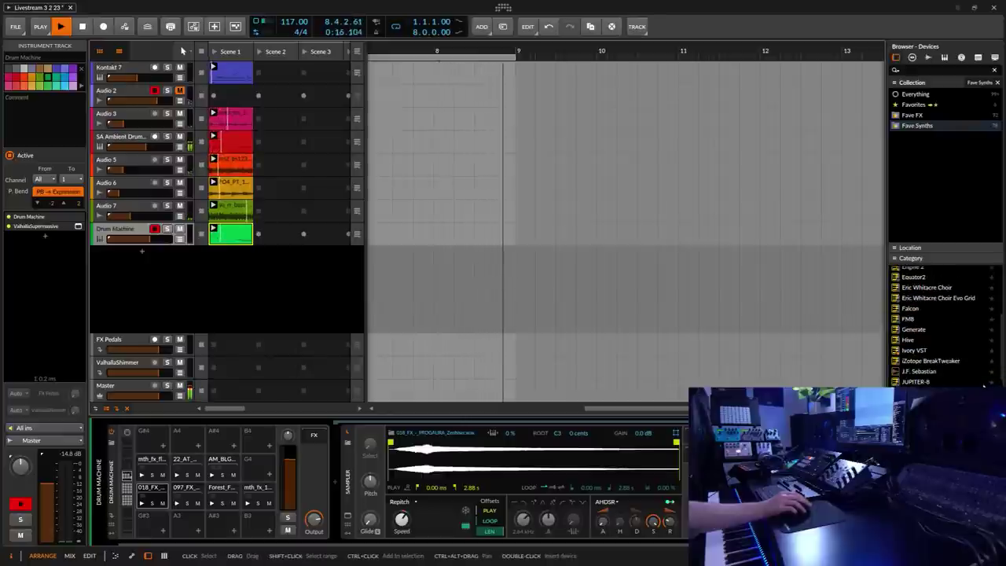
{"action": "scroll", "coordinate": [940, 322], "scroll_direction": "up", "scroll_amount": 1}
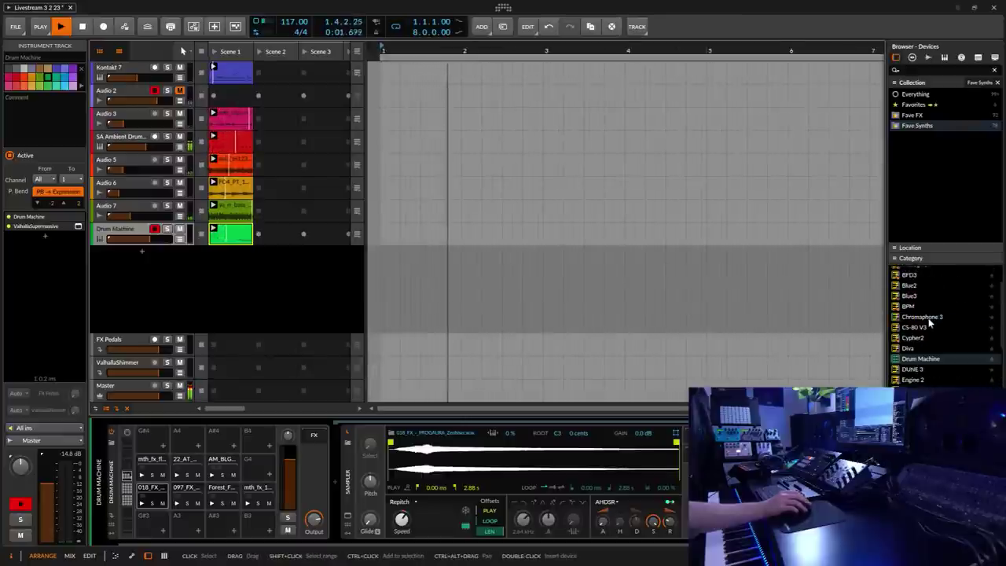
{"action": "left_click_drag", "start_coordinate": [916, 307], "coordinate": [849, 298]}
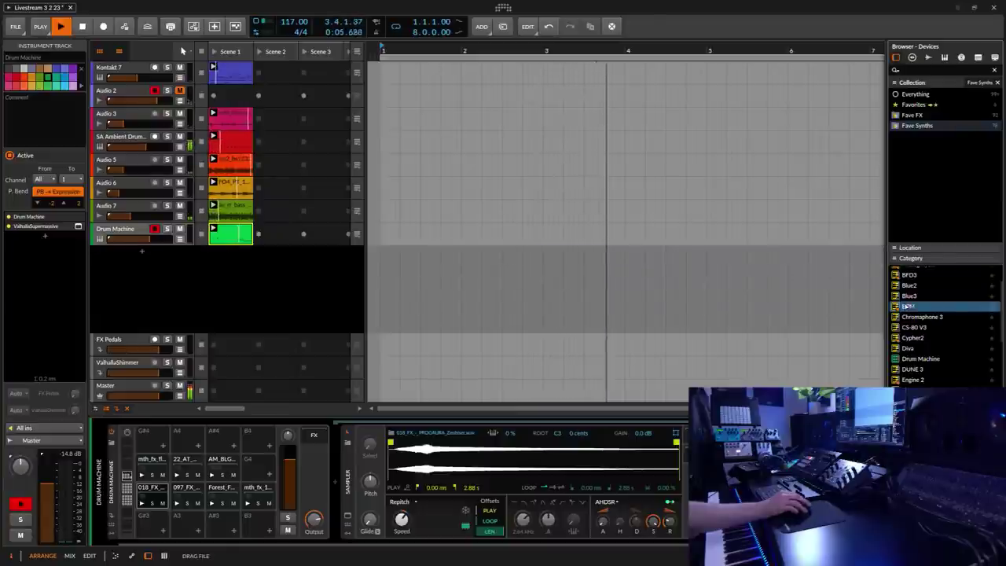
Switch the browser to samples, restrict it to the Splice folder and search for "hats".
{"action": "left_click", "coordinate": [929, 59]}
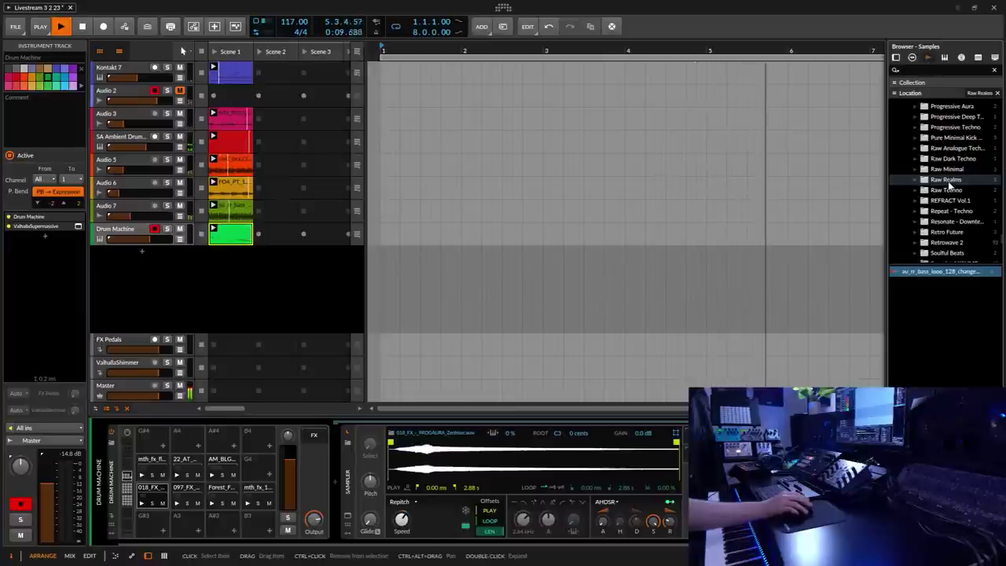
{"action": "scroll", "coordinate": [947, 181], "scroll_direction": "up", "scroll_amount": 10}
{"action": "scroll", "coordinate": [943, 175], "scroll_direction": "up", "scroll_amount": 3}
{"action": "scroll", "coordinate": [954, 250], "scroll_direction": "down", "scroll_amount": 15}
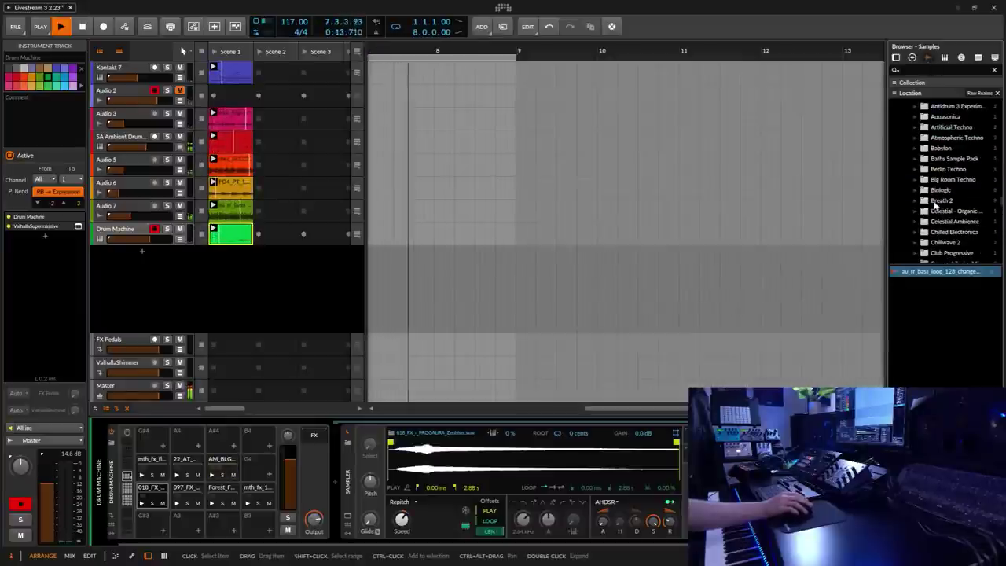
{"action": "left_click", "coordinate": [922, 220]}
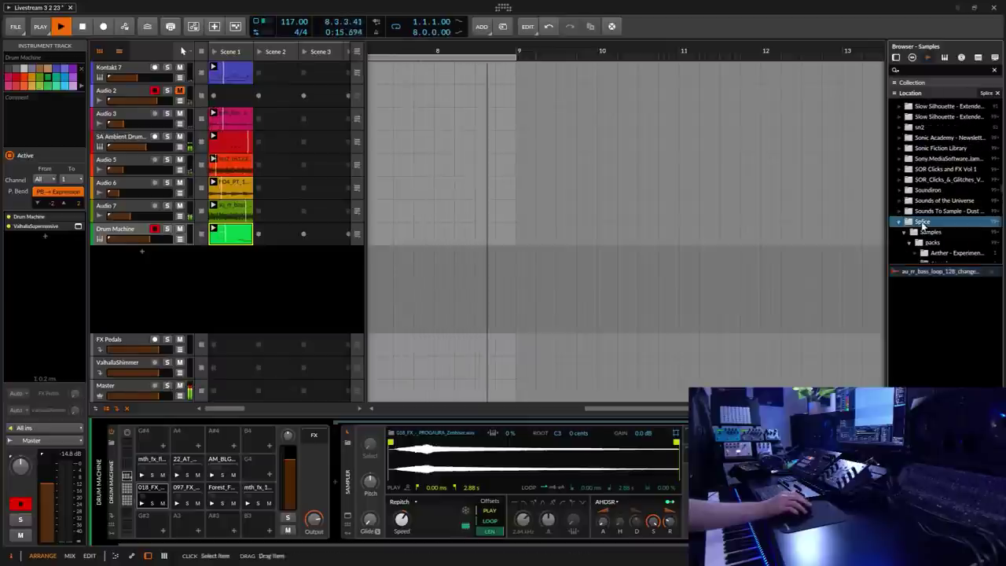
{"action": "left_click", "coordinate": [917, 70]}
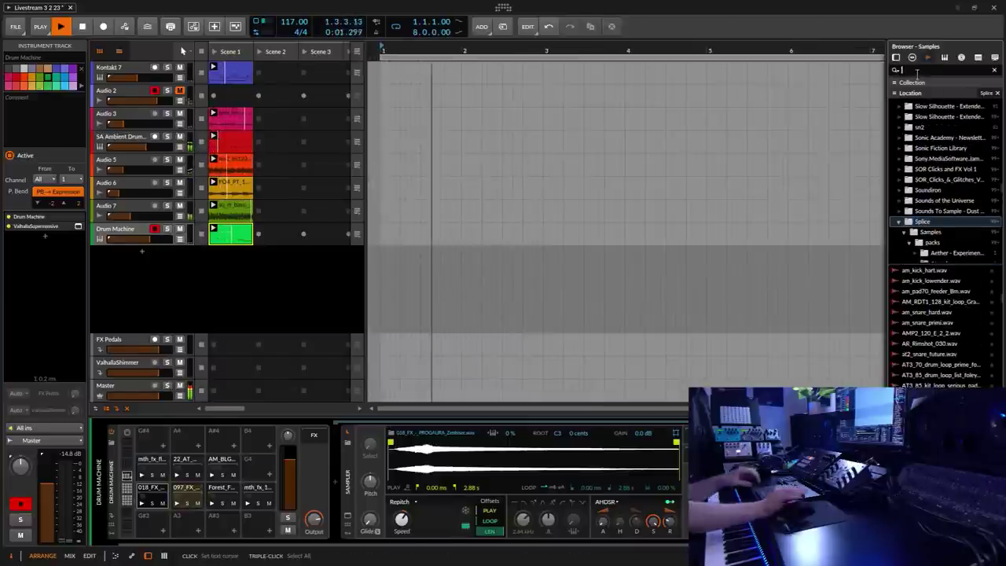
{"action": "type", "text": "hats"}
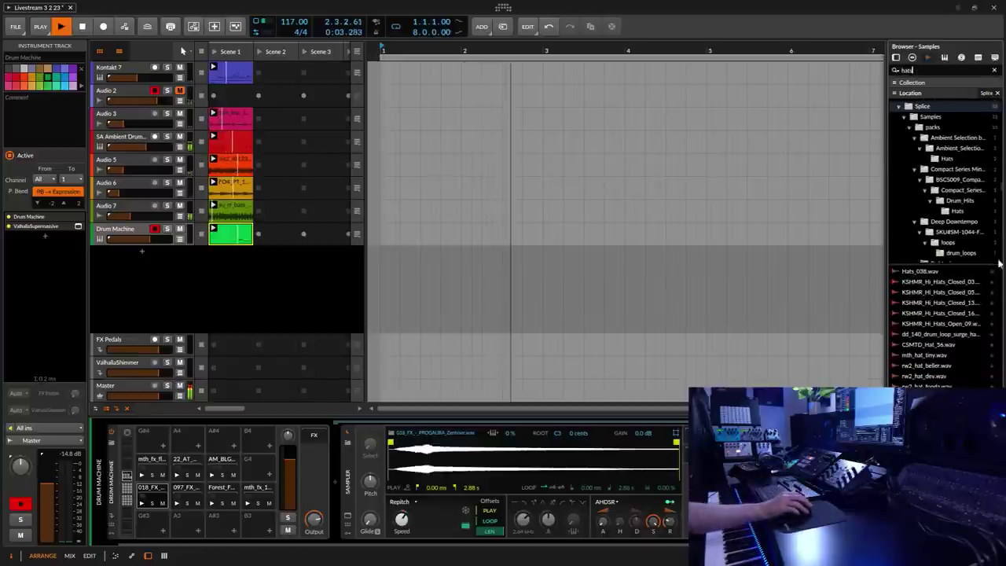
Audition the hat samples from the search results, including the KSHMR closed hi-hats, dd_140 drum loop, CSMTD_Hat_56 and mth_hat_tiny.
{"action": "left_click", "coordinate": [921, 281]}
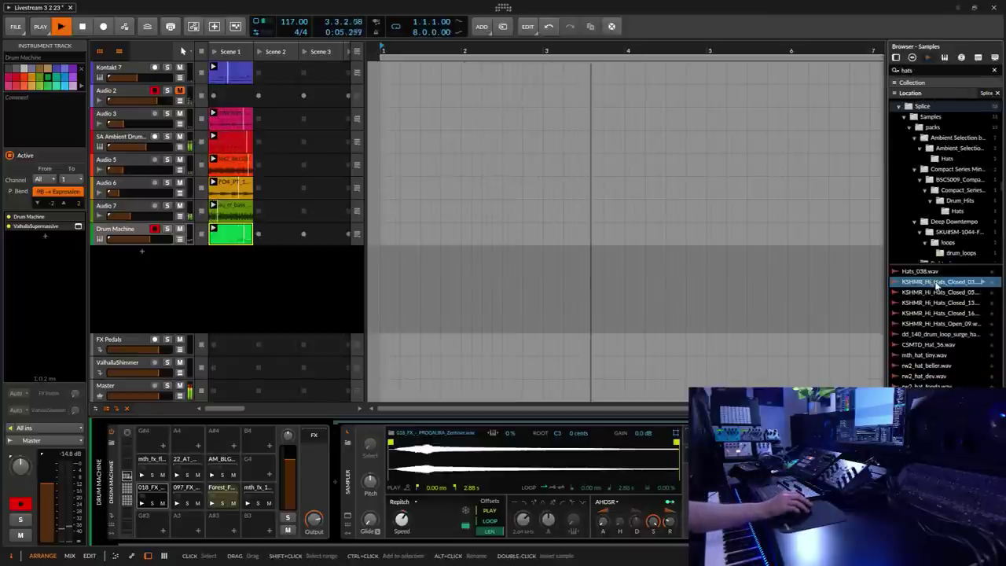
{"action": "left_click", "coordinate": [941, 291]}
{"action": "left_click", "coordinate": [935, 313]}
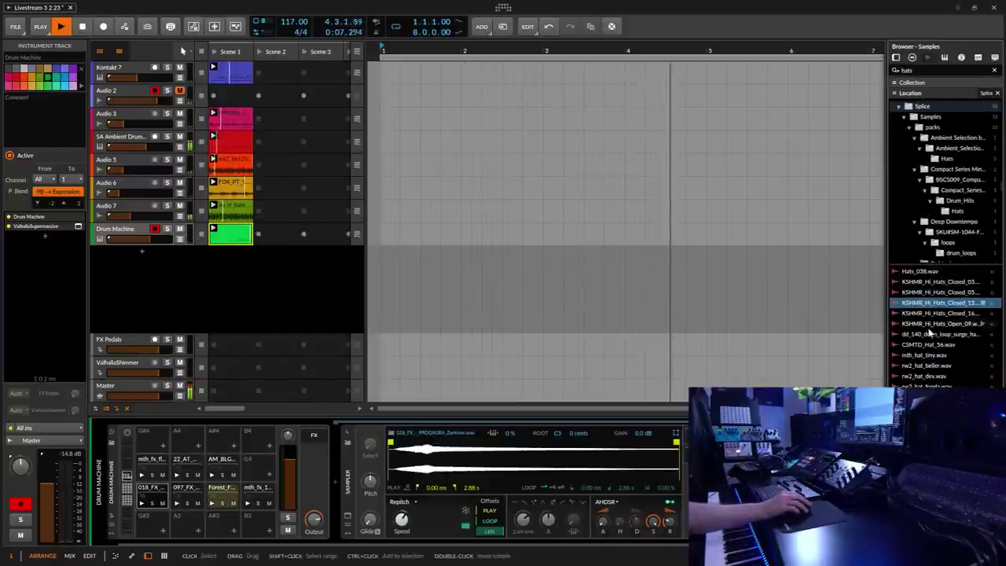
{"action": "left_click", "coordinate": [933, 334]}
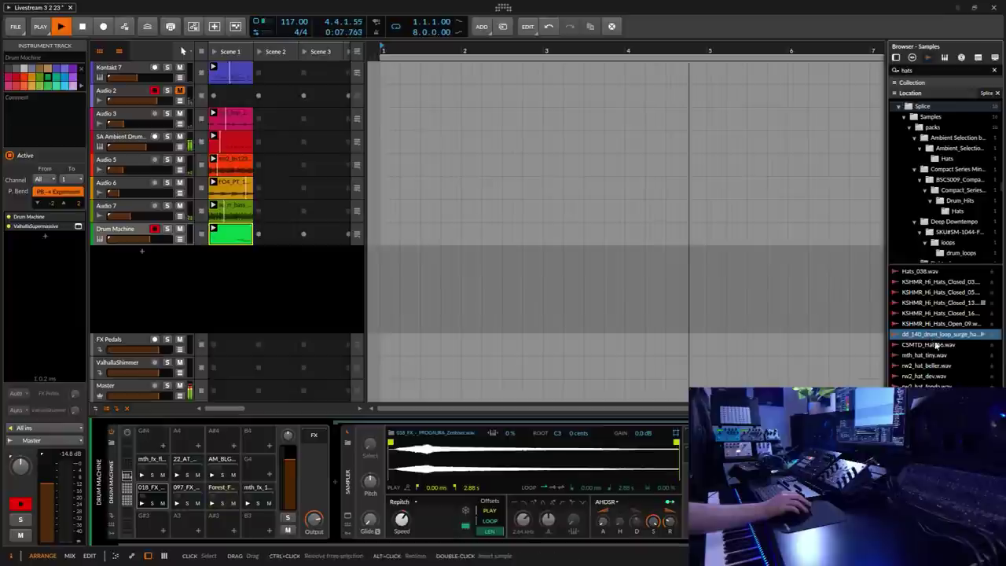
{"action": "left_click", "coordinate": [916, 344]}
{"action": "left_click", "coordinate": [924, 355]}
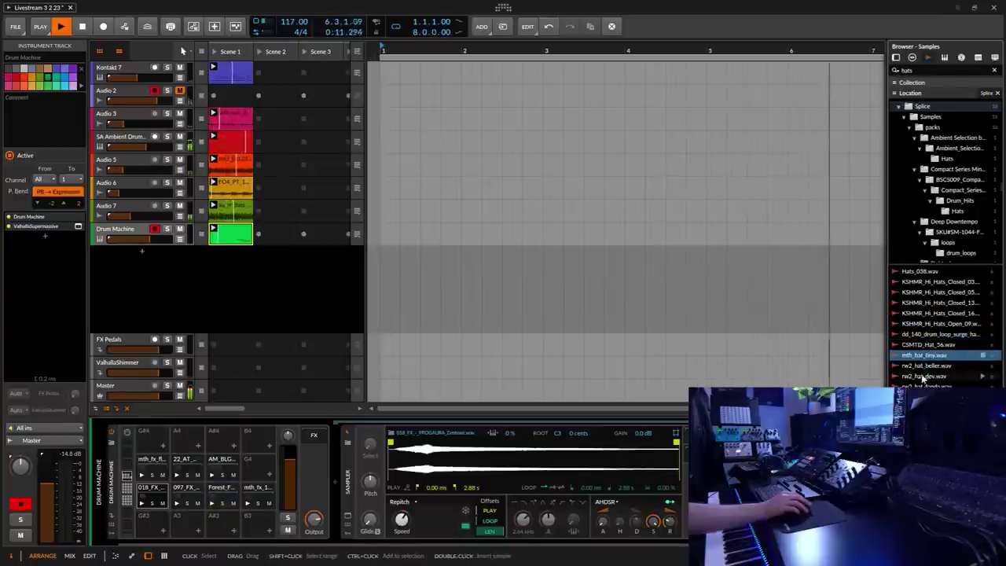
{"action": "left_click", "coordinate": [924, 355], "text": "ctrl"}
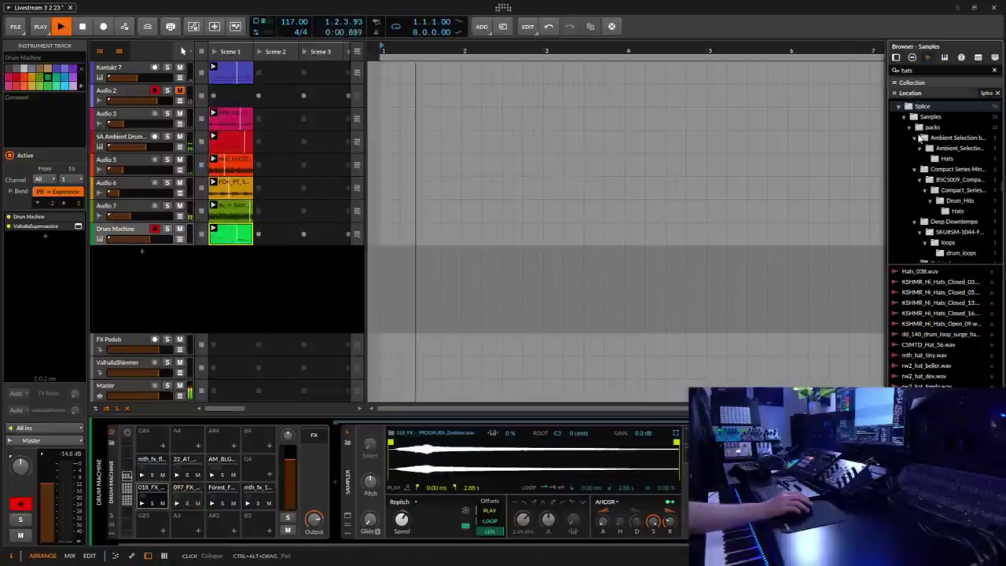
Search the Splice samples for "loop" and audition the mth_top_127 loops goricky, lazykeys, ludd and memoryleak.
{"action": "double_click", "coordinate": [921, 69]}
{"action": "type", "text": "loo"}
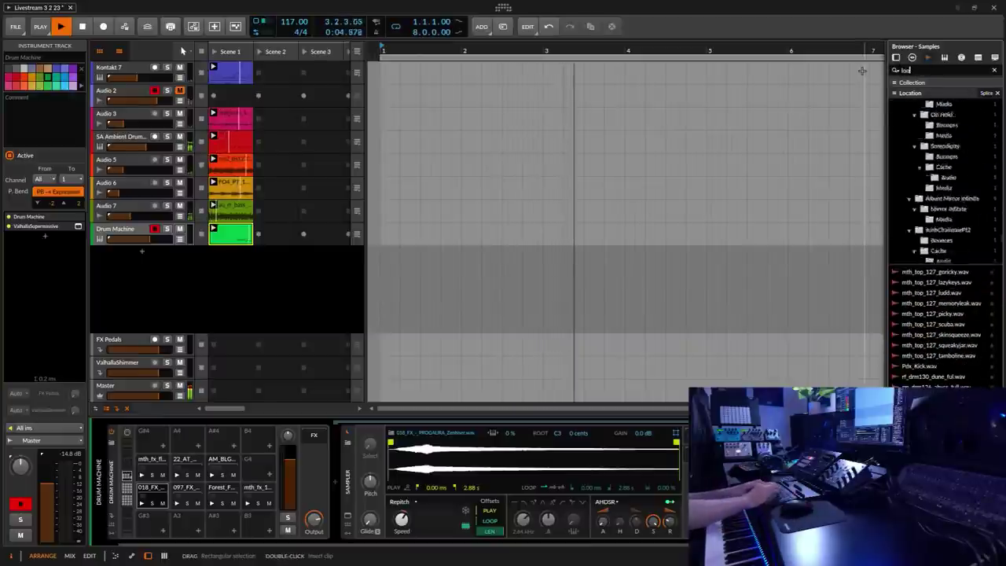
{"action": "type", "text": "p"}
{"action": "left_click", "coordinate": [941, 273]}
{"action": "left_click", "coordinate": [948, 283]}
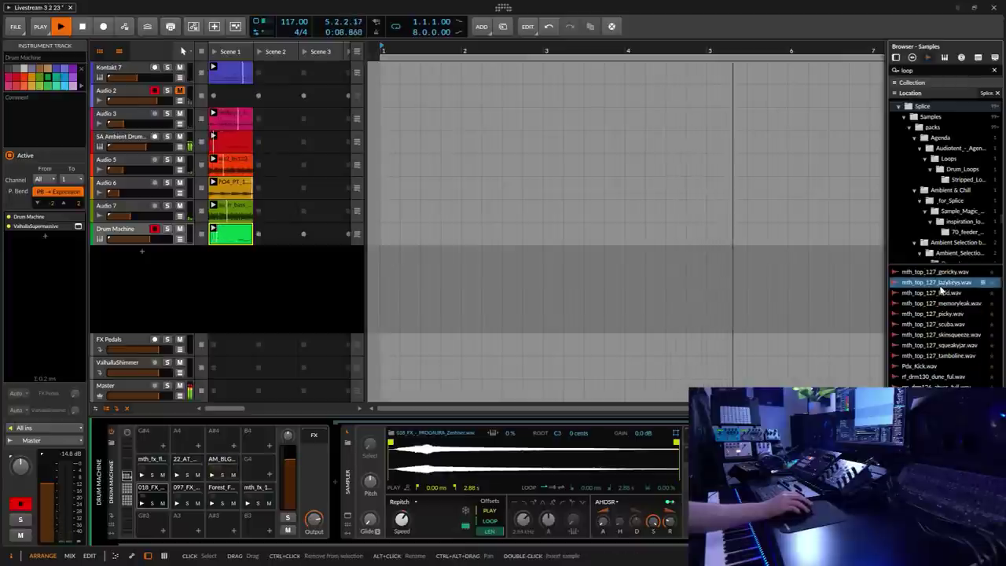
{"action": "left_click", "coordinate": [935, 294]}
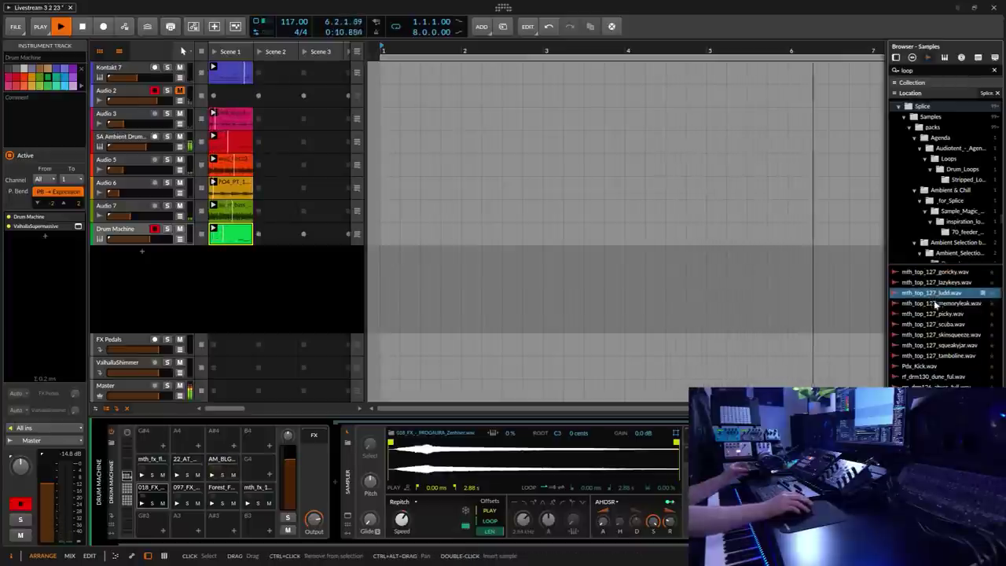
{"action": "left_click", "coordinate": [942, 304]}
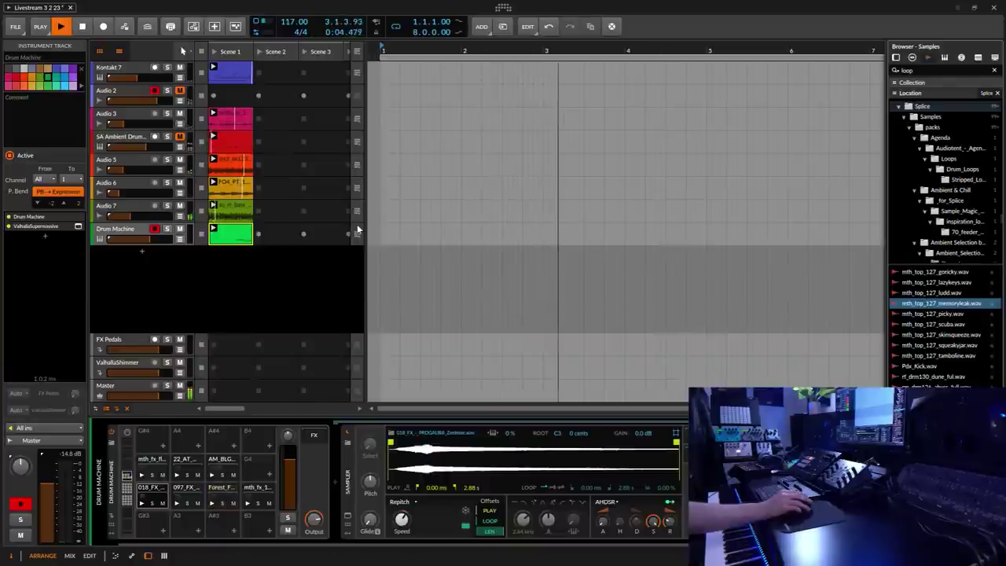
Audition the loops mth_top_127 picky, scuba, skinsqueeze and squeakyjar, plus rf_drm130_dune_ful and the sample after it.
{"action": "left_click", "coordinate": [947, 314]}
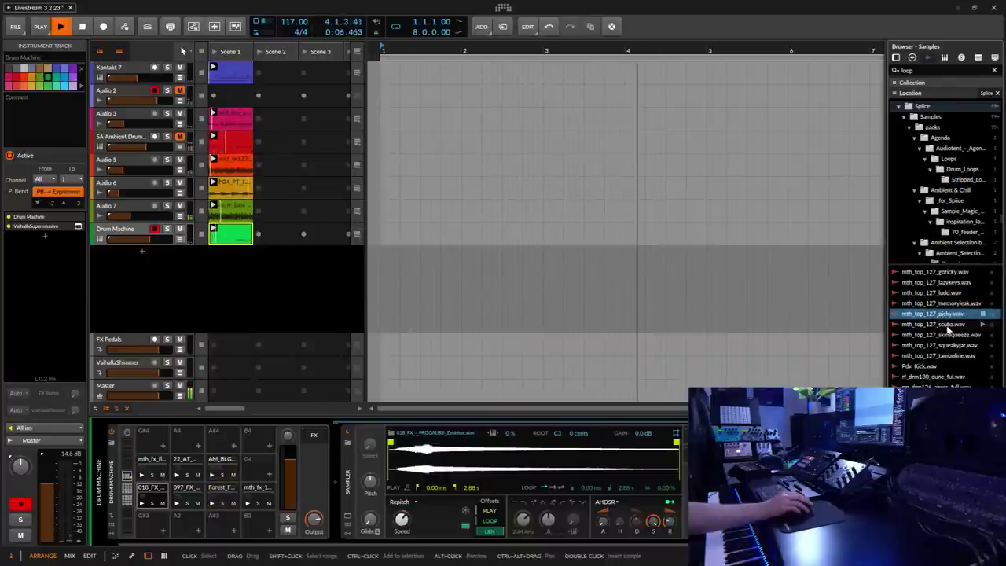
{"action": "left_click", "coordinate": [951, 326]}
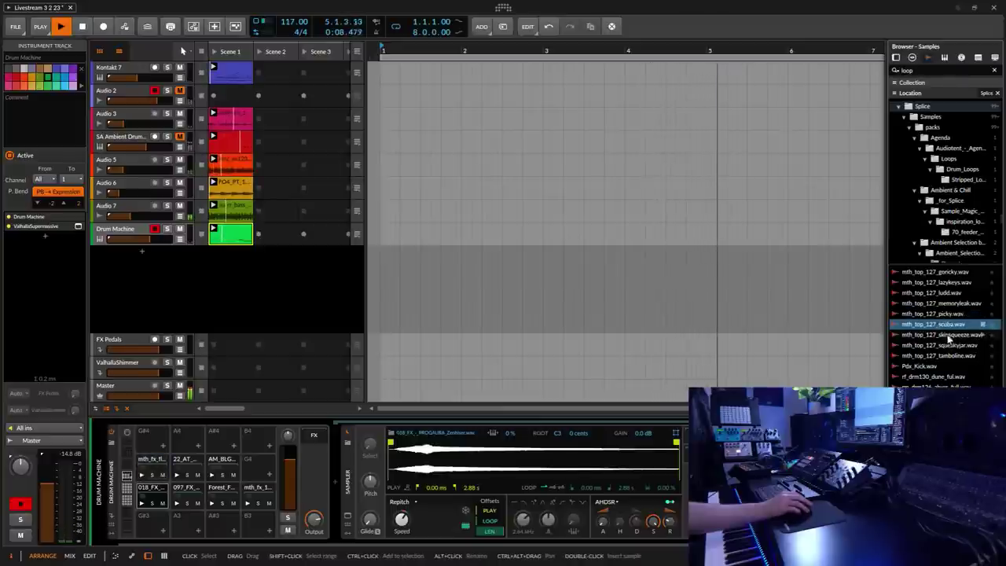
{"action": "left_click", "coordinate": [946, 335]}
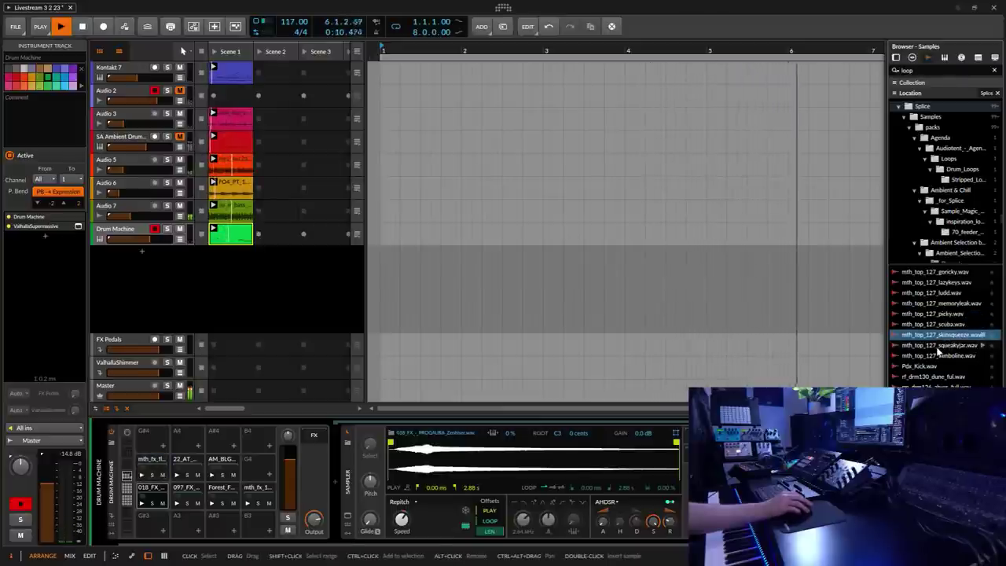
{"action": "left_click", "coordinate": [941, 346]}
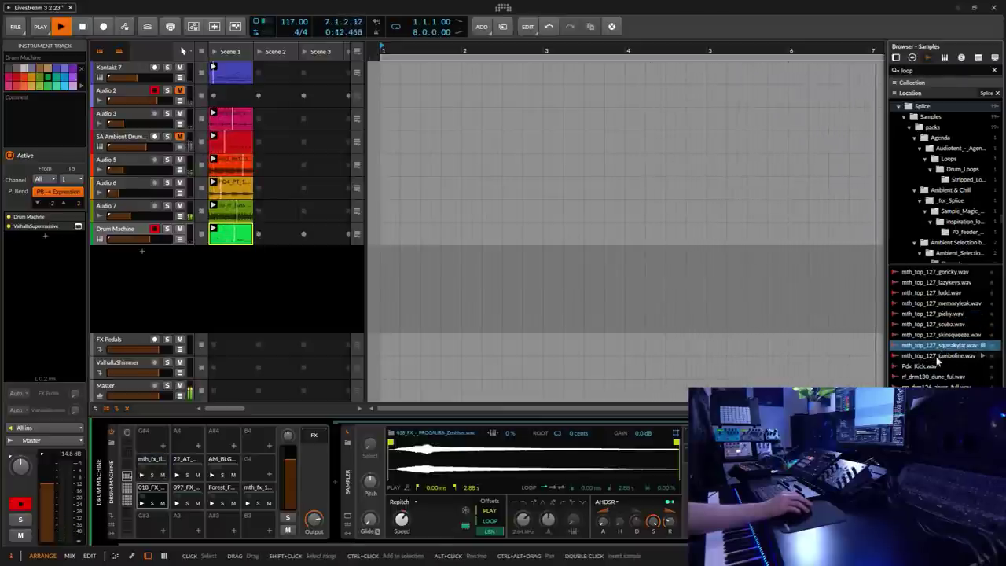
{"action": "left_click", "coordinate": [935, 377]}
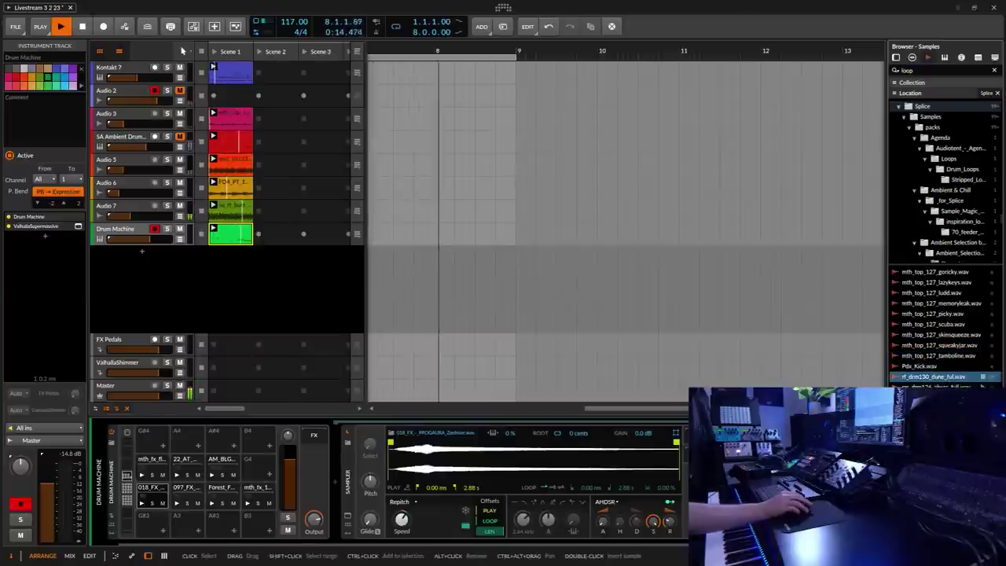
{"action": "key", "text": "Down"}
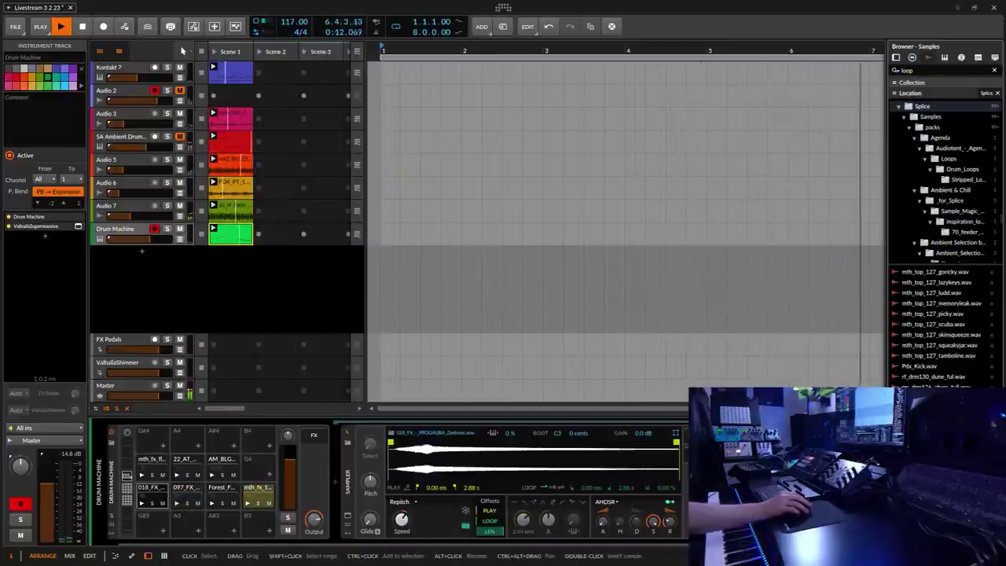
Clear the sample search, show the VMH1 Minimal Loops folder of Vengeance Minimal House and audition VMH1 Minimal Beats 01.
{"action": "left_click", "coordinate": [994, 71]}
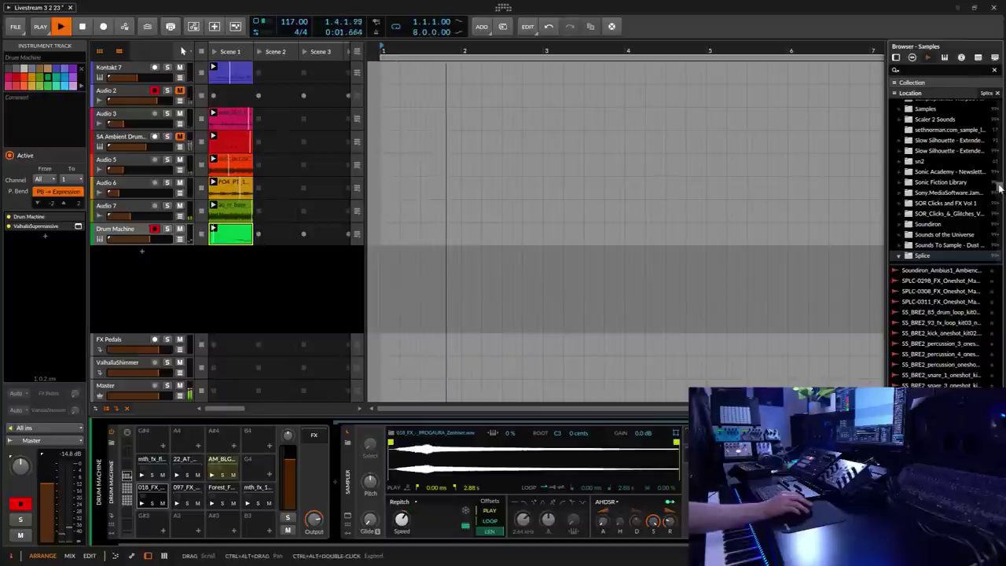
{"action": "scroll", "coordinate": [900, 203], "scroll_direction": "down", "scroll_amount": 2}
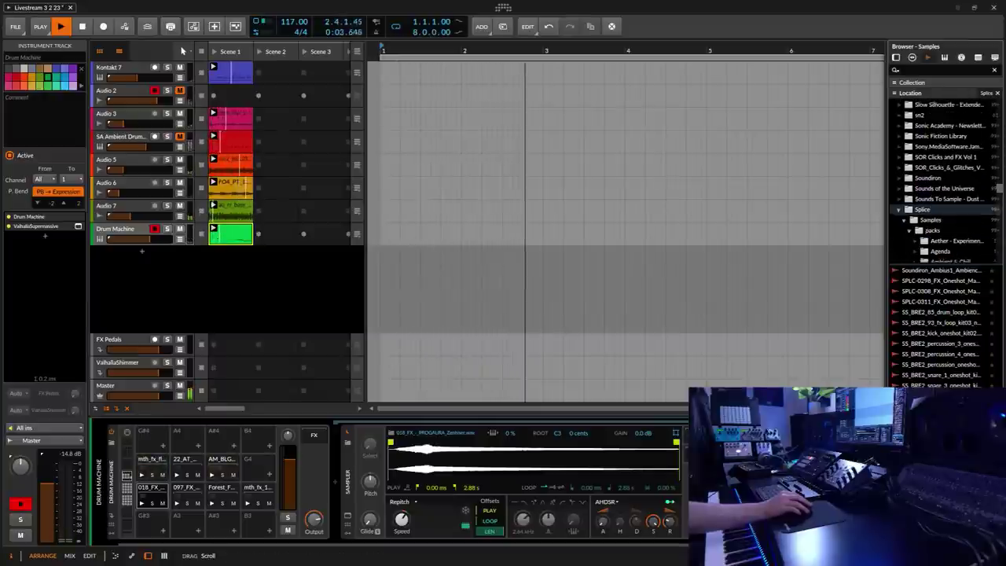
{"action": "left_click", "coordinate": [900, 202]}
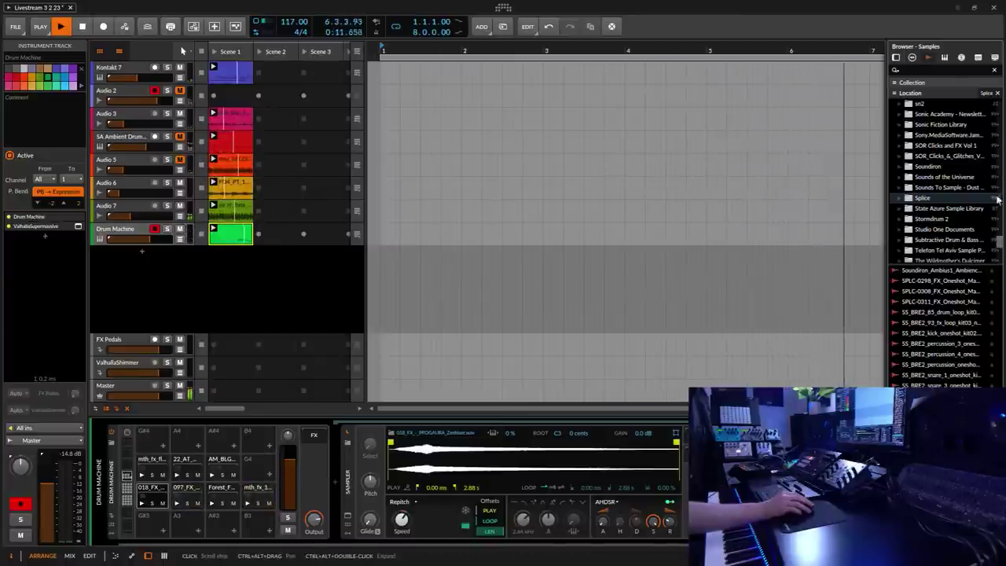
{"action": "left_click_drag", "start_coordinate": [995, 235], "coordinate": [1001, 264]}
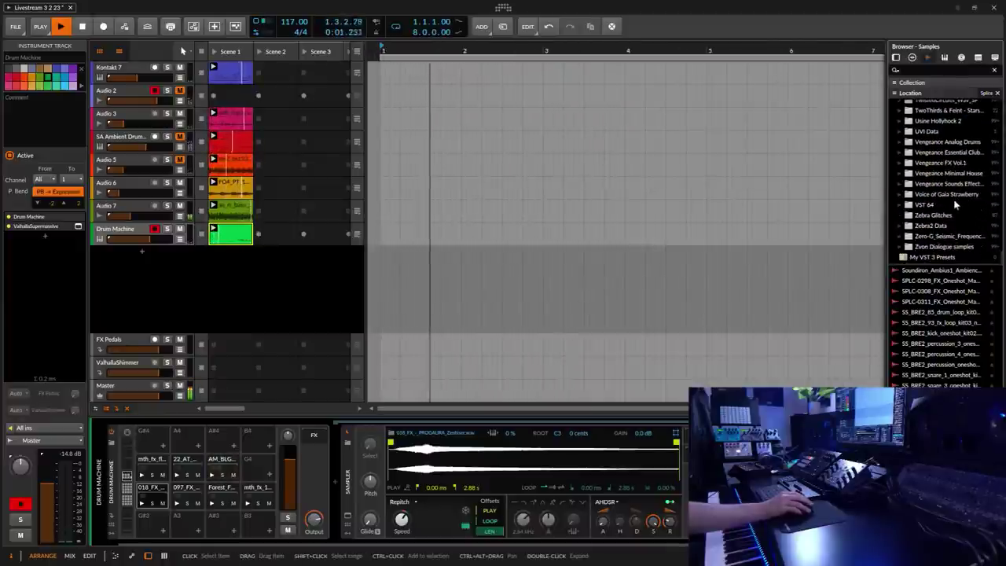
{"action": "left_click", "coordinate": [900, 174]}
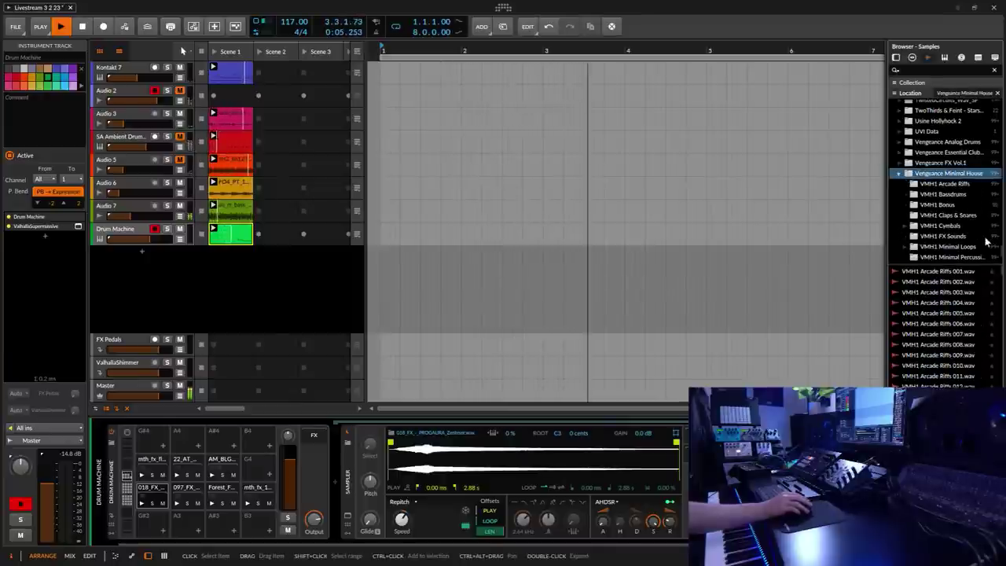
{"action": "left_click", "coordinate": [953, 248]}
{"action": "left_click", "coordinate": [941, 271]}
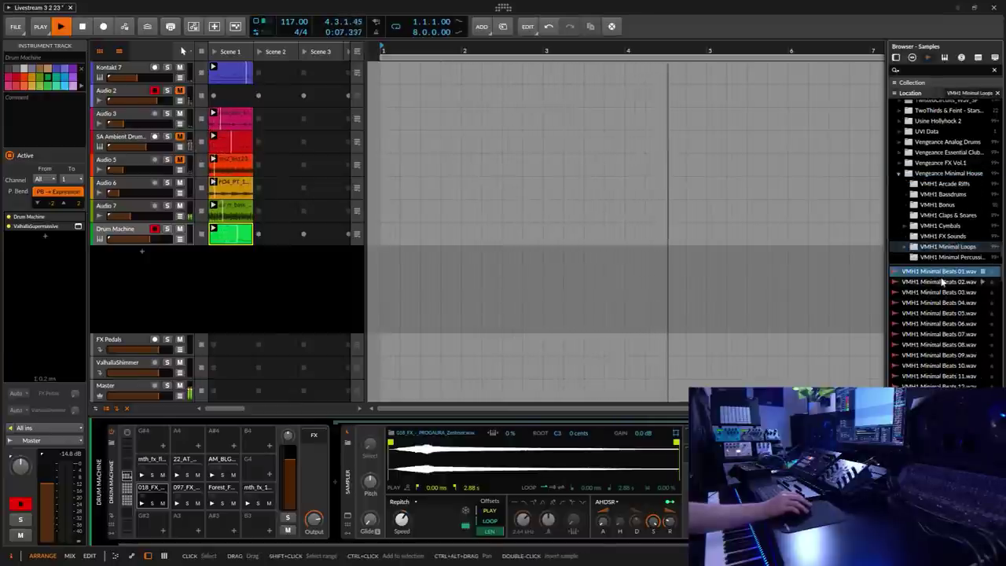
Show the VMH1 Minimal Percussion folder and audition its samples from Perc 002 to Perc 004.
{"action": "left_click", "coordinate": [951, 257]}
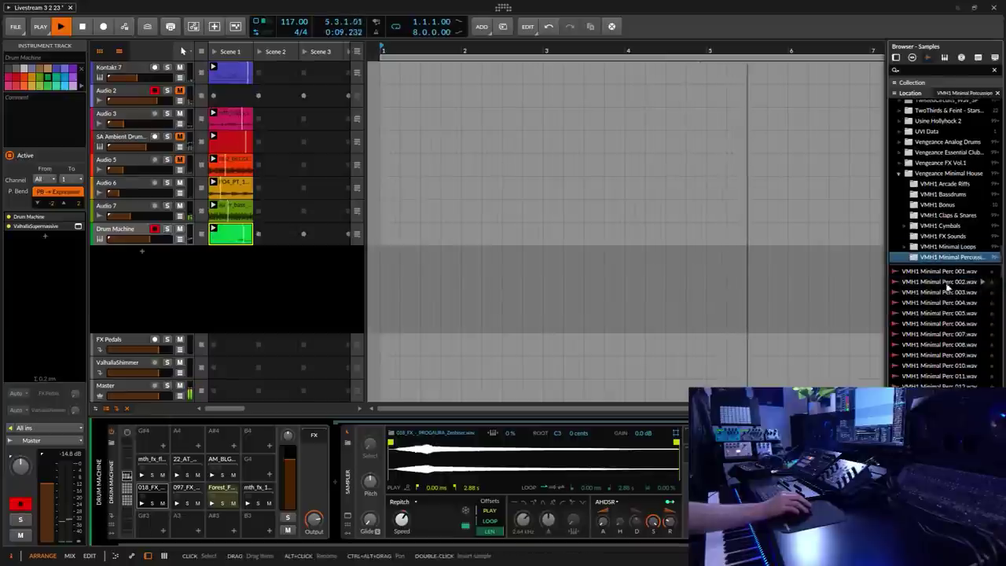
{"action": "key", "text": "Down"}
{"action": "key", "text": "Down"}
{"action": "key", "text": "Down"}
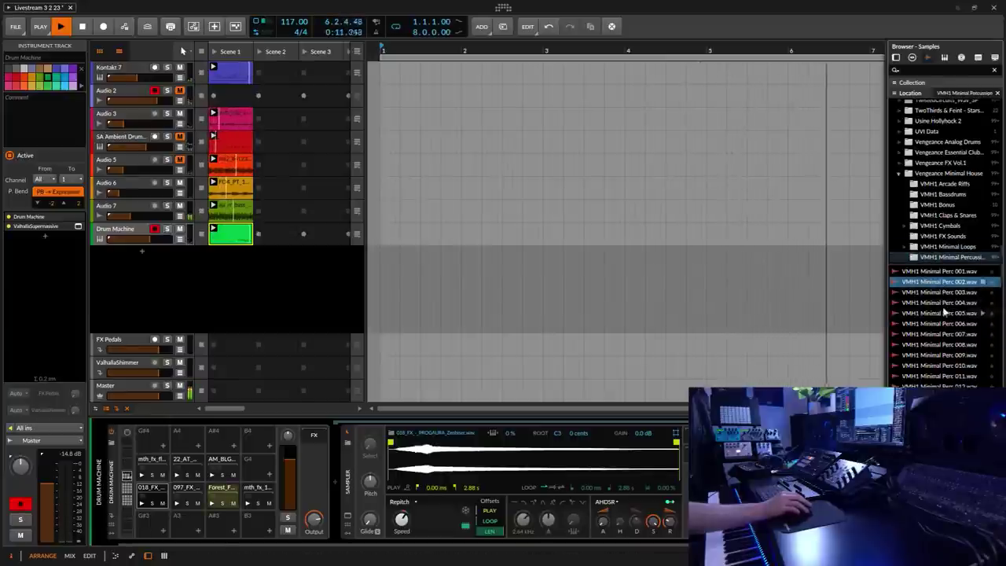
{"action": "scroll", "coordinate": [943, 229], "scroll_direction": "down", "scroll_amount": 1}
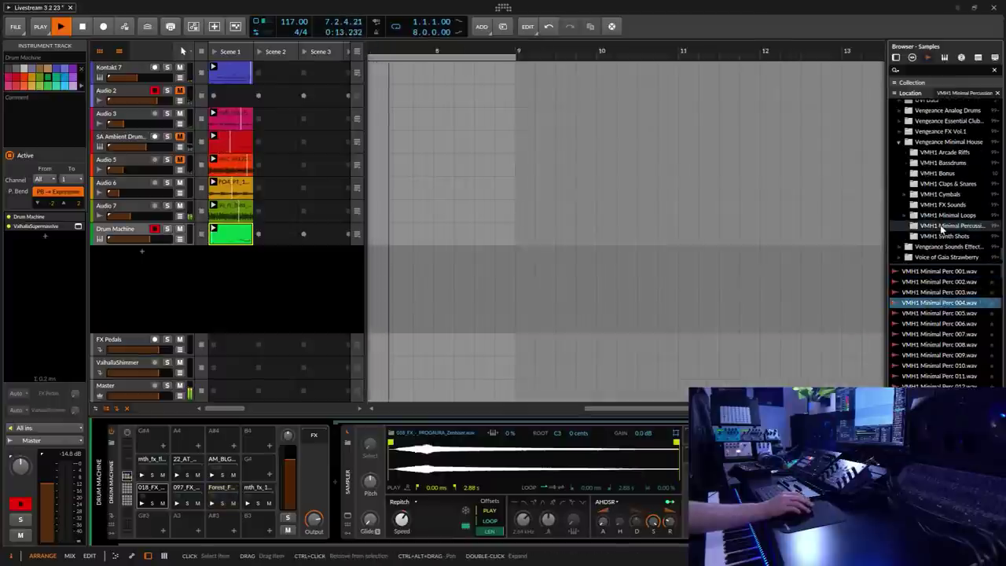
Collapse Vengeance Minimal House, expand the Vengeance Essential Clubsounds folder and show its VEC1 Loops.
{"action": "key", "text": "Left"}
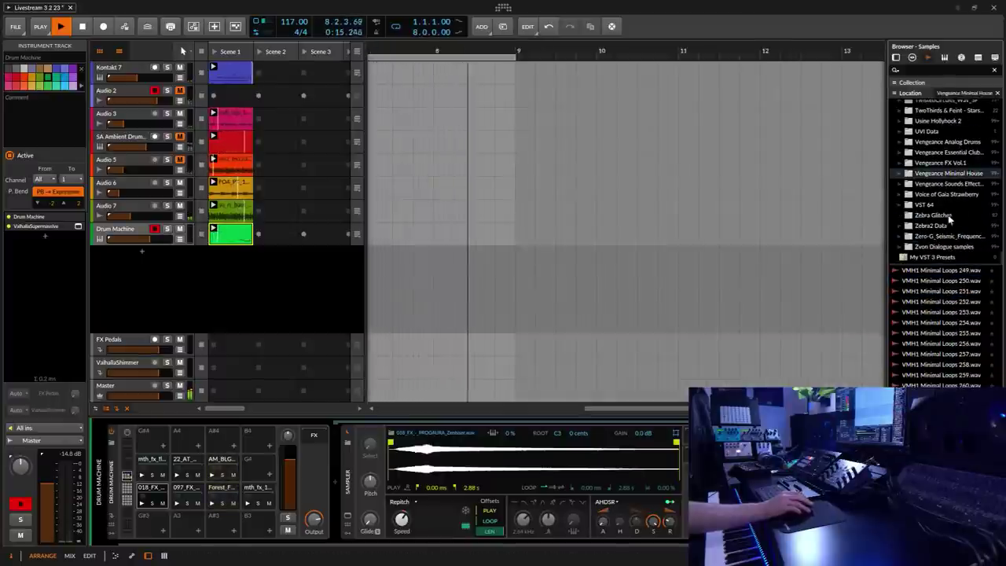
{"action": "left_click", "coordinate": [950, 153]}
{"action": "key", "text": "Right"}
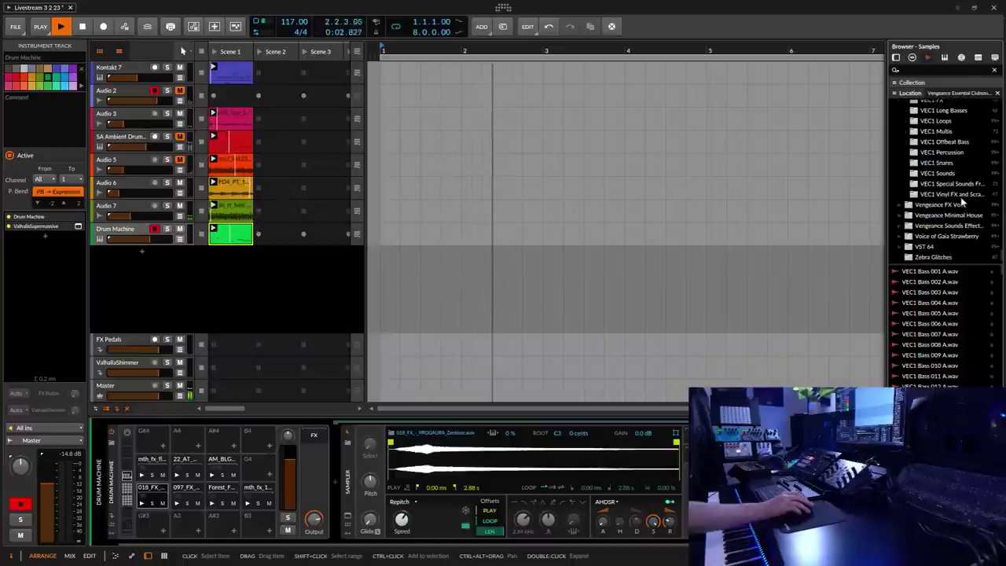
{"action": "scroll", "coordinate": [962, 203], "scroll_direction": "up", "scroll_amount": 2}
{"action": "left_click", "coordinate": [944, 187]}
Audition the first VEC1 Loops140 samples, including 001 to 004 and 007.
{"action": "left_click", "coordinate": [942, 272]}
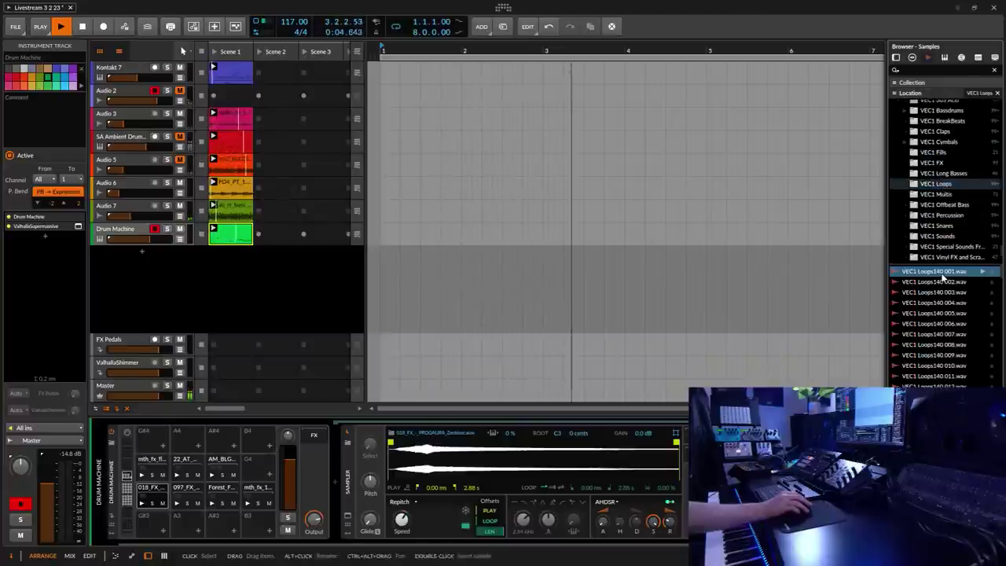
{"action": "left_click", "coordinate": [942, 282]}
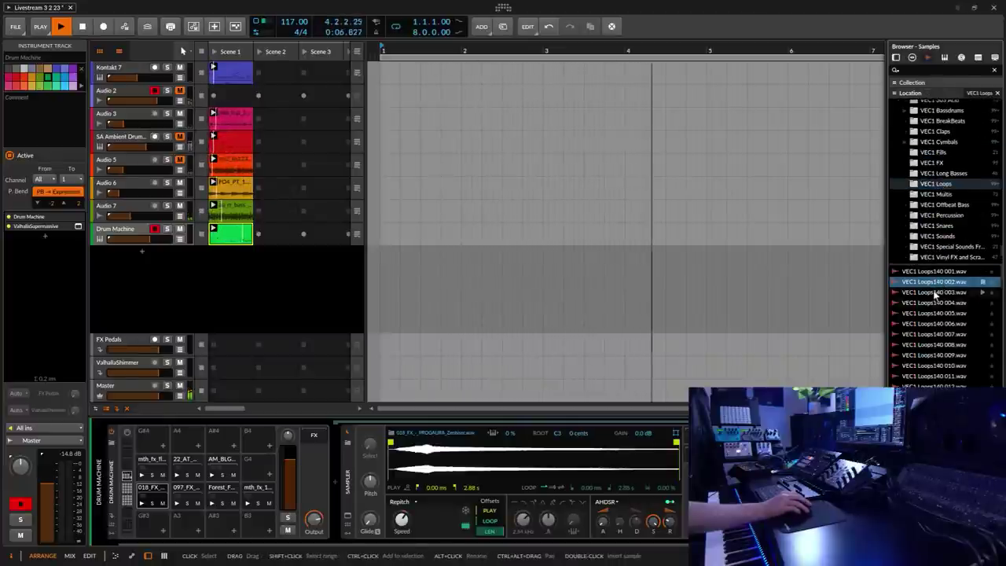
{"action": "left_click", "coordinate": [938, 293]}
{"action": "left_click", "coordinate": [933, 304]}
{"action": "left_click", "coordinate": [937, 338]}
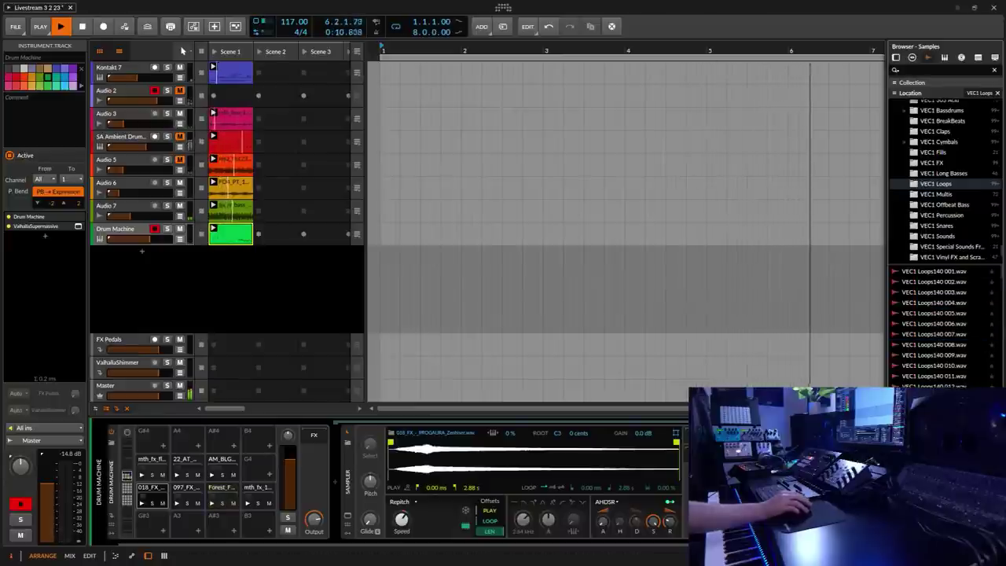
{"action": "scroll", "coordinate": [938, 330], "scroll_direction": "down", "scroll_amount": 2}
{"action": "left_click", "coordinate": [938, 352]}
Audition VEC1 Loops140 samples 035, 038 and 039 further down the list.
{"action": "scroll", "coordinate": [938, 315], "scroll_direction": "down", "scroll_amount": 3}
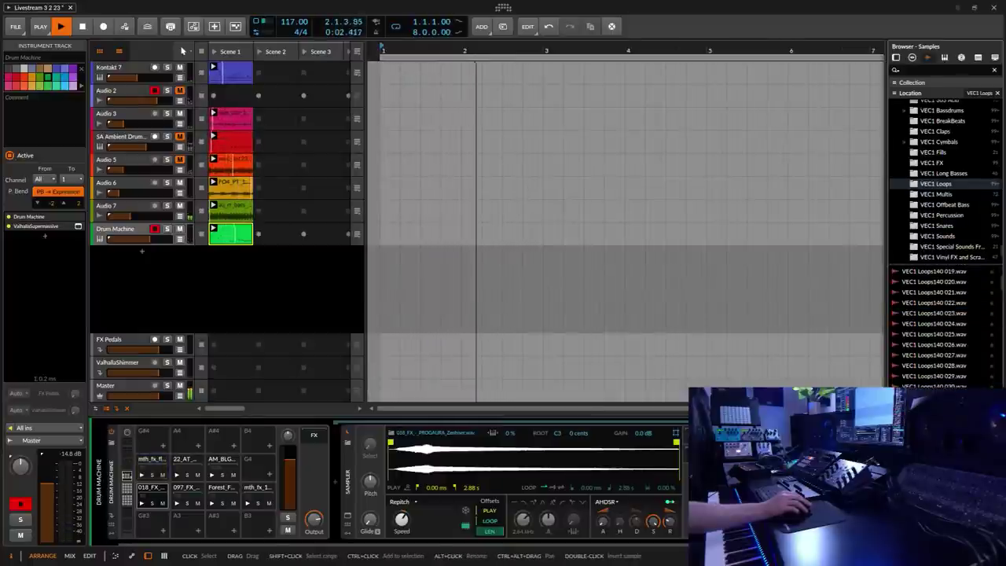
{"action": "scroll", "coordinate": [936, 331], "scroll_direction": "down", "scroll_amount": 3}
{"action": "left_click", "coordinate": [935, 326]}
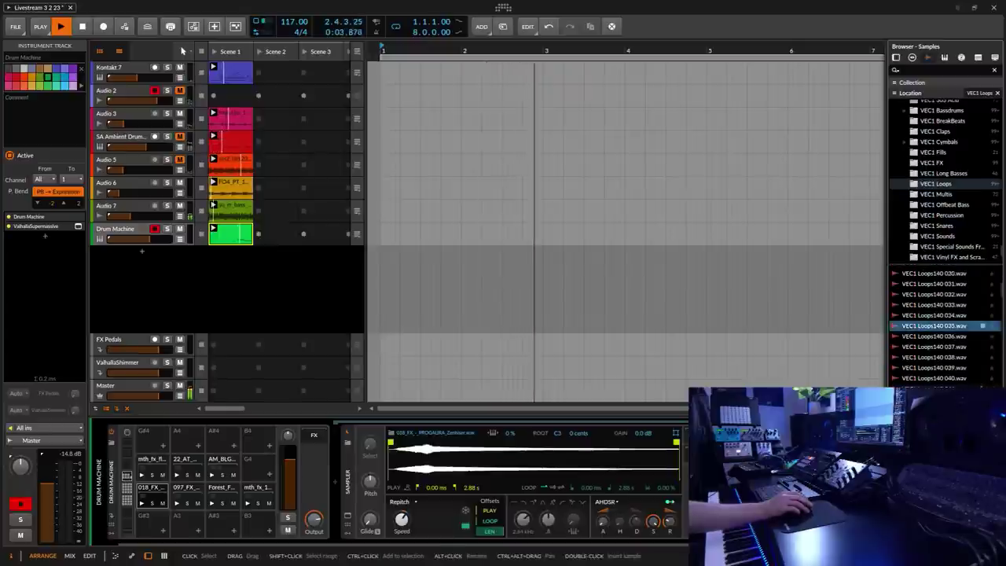
{"action": "left_click", "coordinate": [937, 360]}
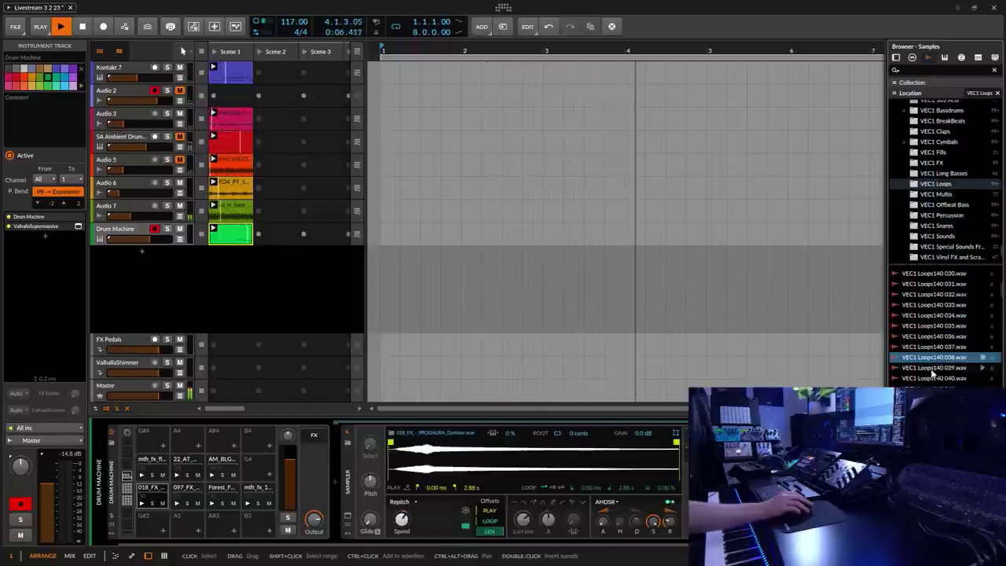
{"action": "left_click", "coordinate": [934, 367]}
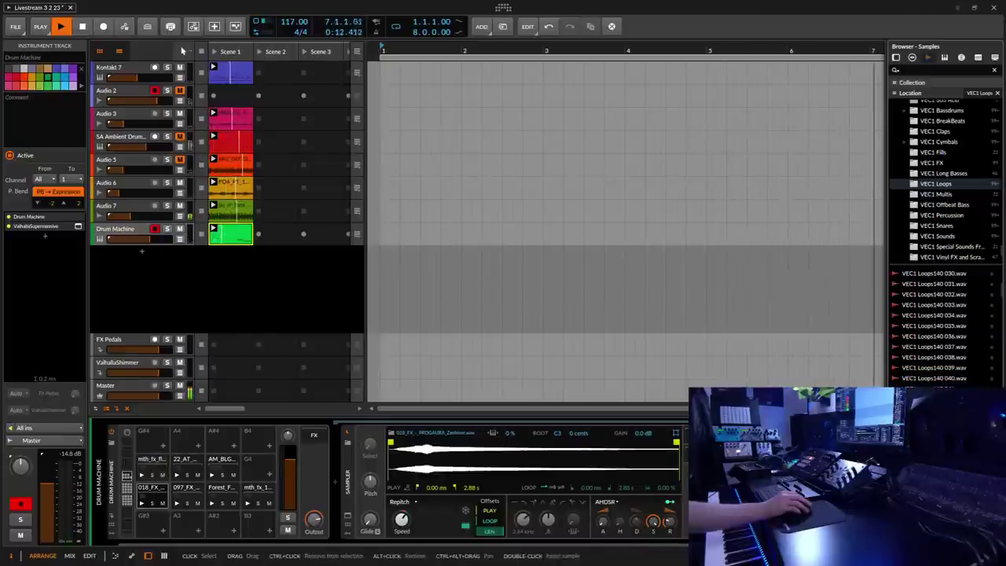
Continue auditioning the VEC1 Loops140 samples, including 047, 048, 057 and 058.
{"action": "scroll", "coordinate": [935, 330], "scroll_direction": "down", "scroll_amount": 3}
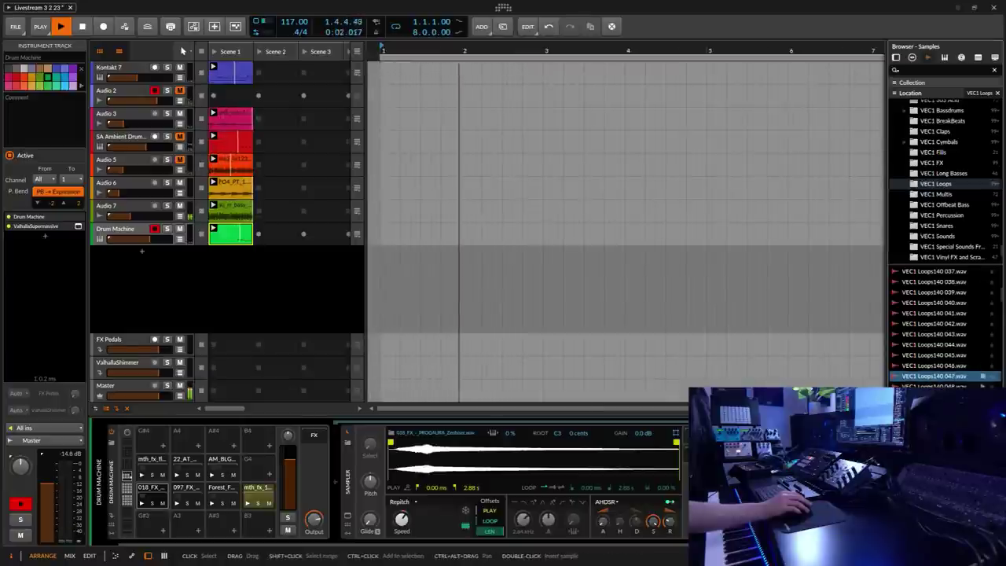
{"action": "left_click", "coordinate": [931, 386]}
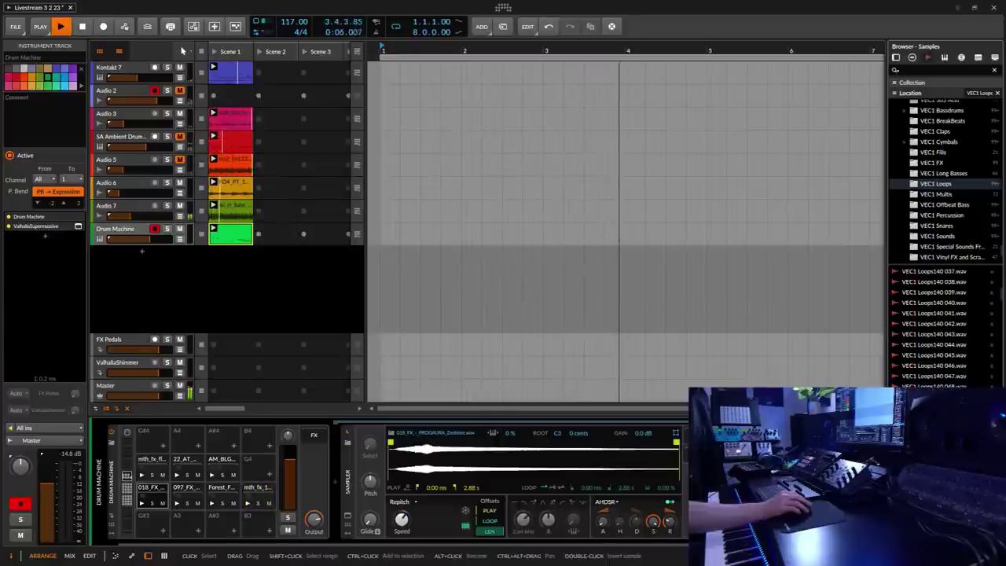
{"action": "scroll", "coordinate": [937, 364], "scroll_direction": "down", "scroll_amount": 4}
{"action": "left_click", "coordinate": [937, 367]}
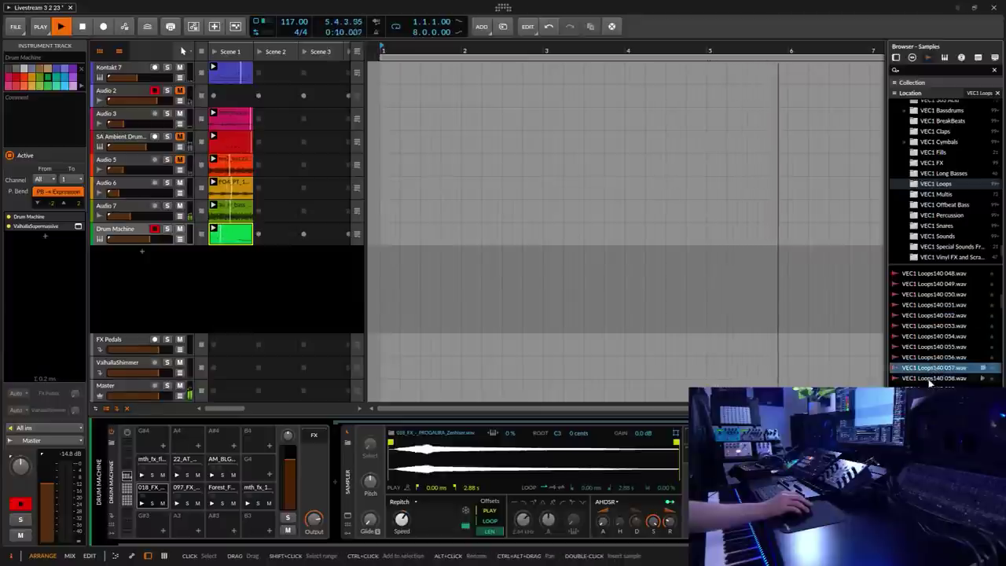
{"action": "left_click", "coordinate": [928, 380]}
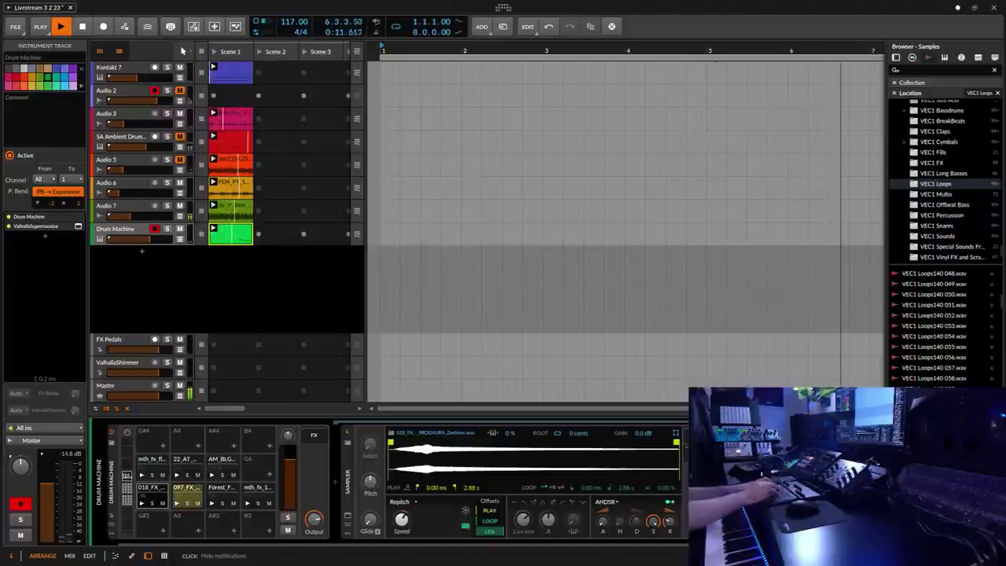
Browse the Fave Synths devices and switch the device browser's collection to Everything.
{"action": "scroll", "coordinate": [939, 322], "scroll_direction": "down", "scroll_amount": 6}
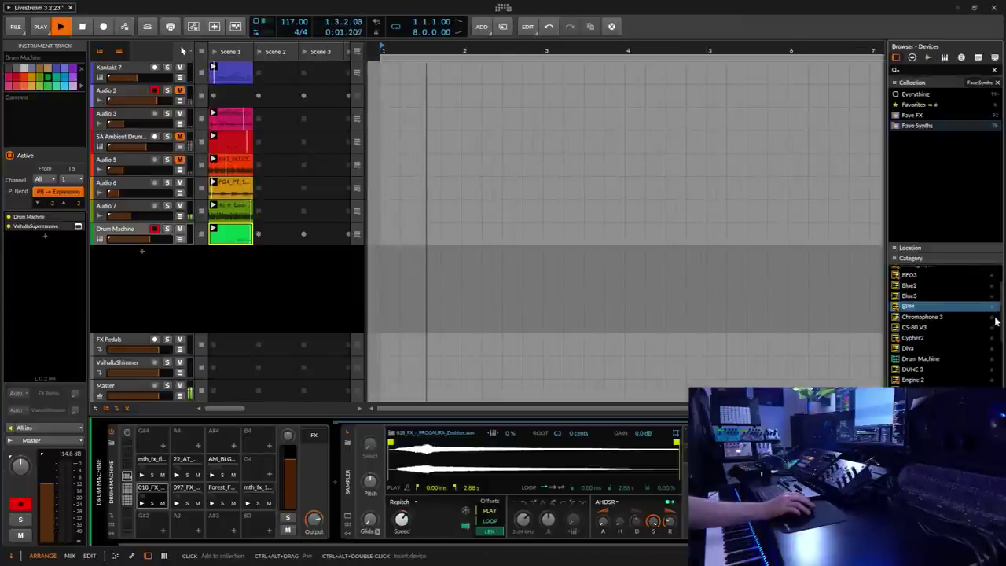
{"action": "left_click_drag", "start_coordinate": [1001, 316], "coordinate": [1002, 301]}
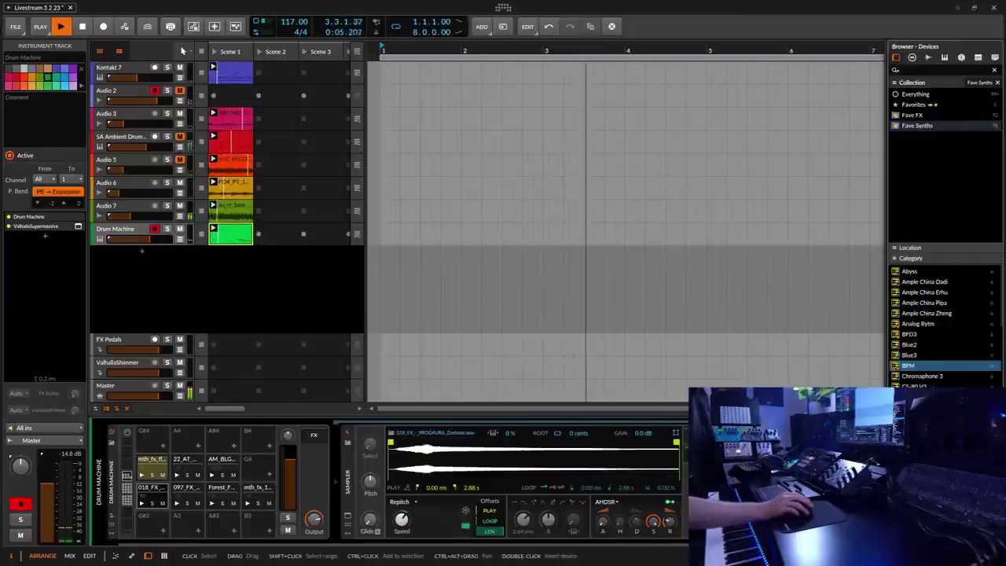
{"action": "left_click", "coordinate": [914, 95]}
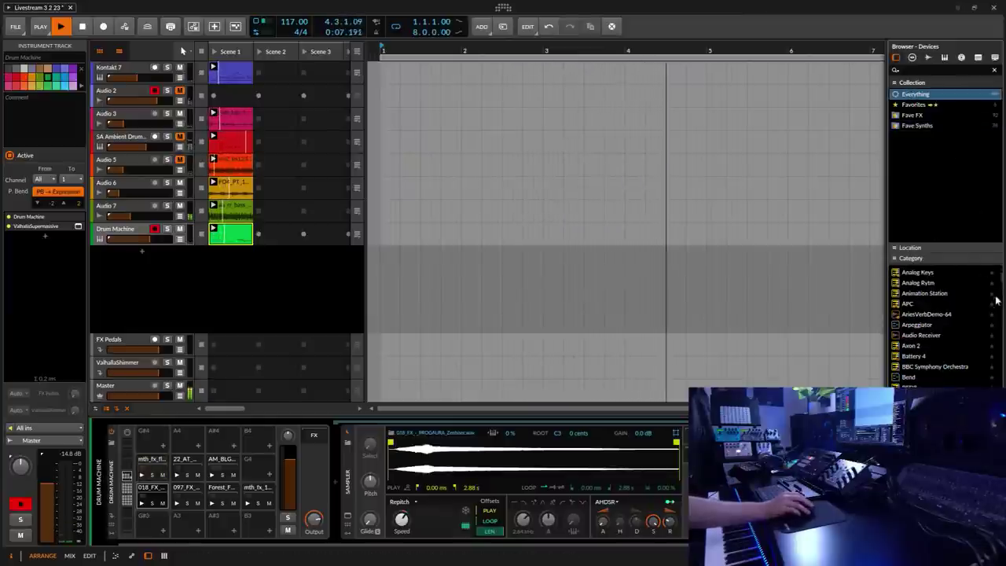
Load the BPM drum machine from the device list onto a new track and reposition its plugin window.
{"action": "left_click_drag", "start_coordinate": [1001, 275], "coordinate": [1001, 295]}
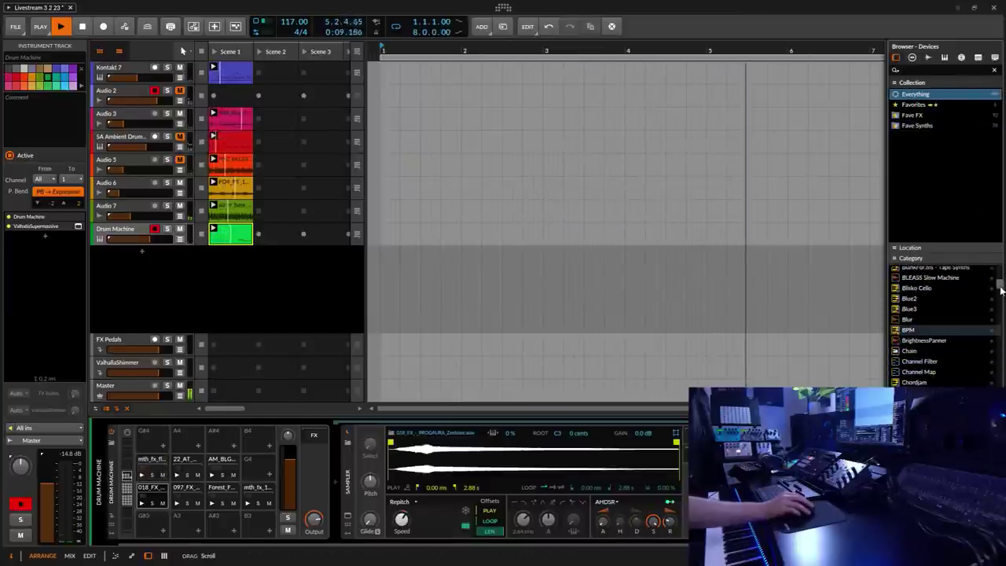
{"action": "left_click_drag", "start_coordinate": [967, 330], "coordinate": [577, 293]}
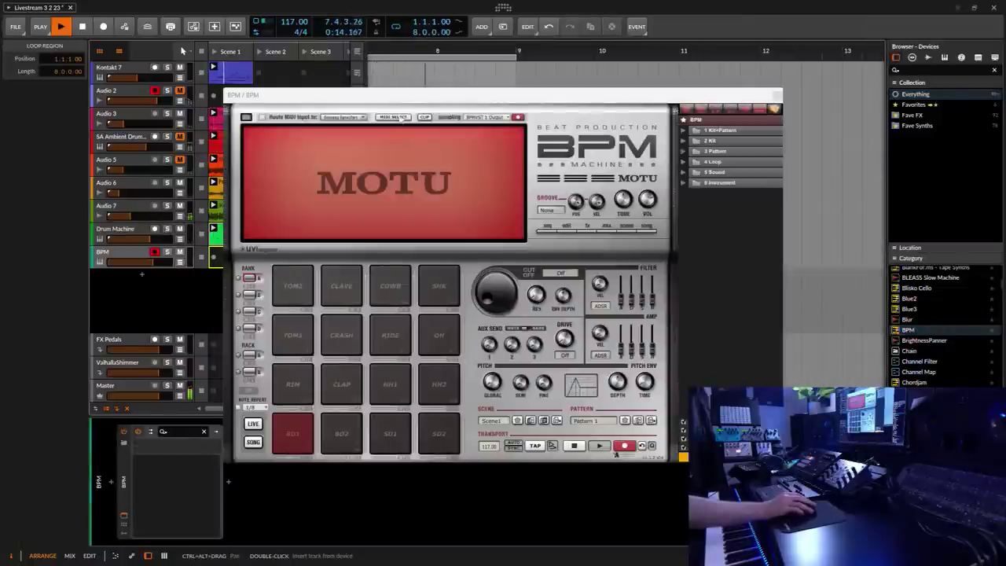
{"action": "left_click_drag", "start_coordinate": [515, 250], "coordinate": [631, 212]}
Show BPM's step sequencer grid and set the pattern resolution to 32 steps.
{"action": "left_click", "coordinate": [663, 191]}
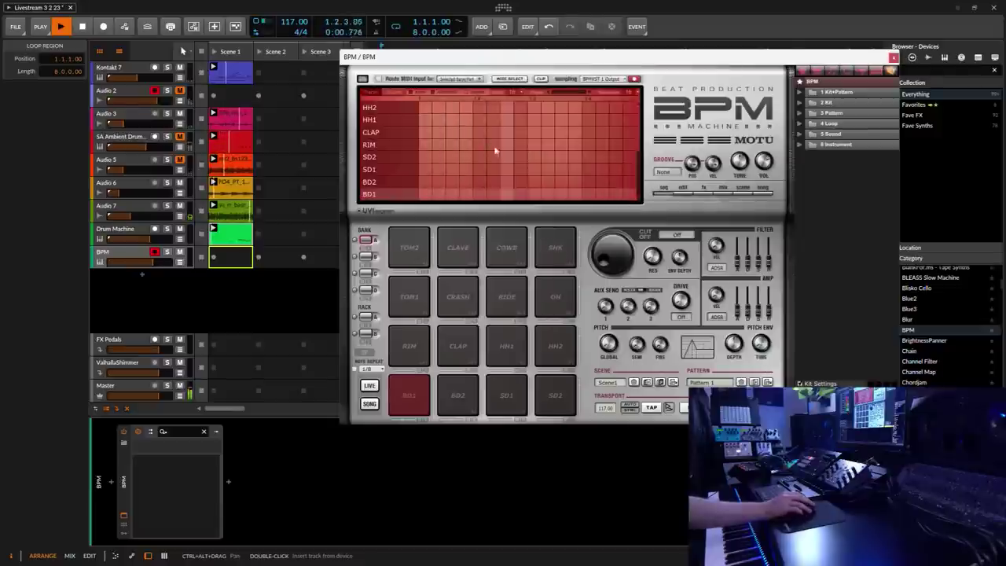
{"action": "left_click", "coordinate": [521, 95]}
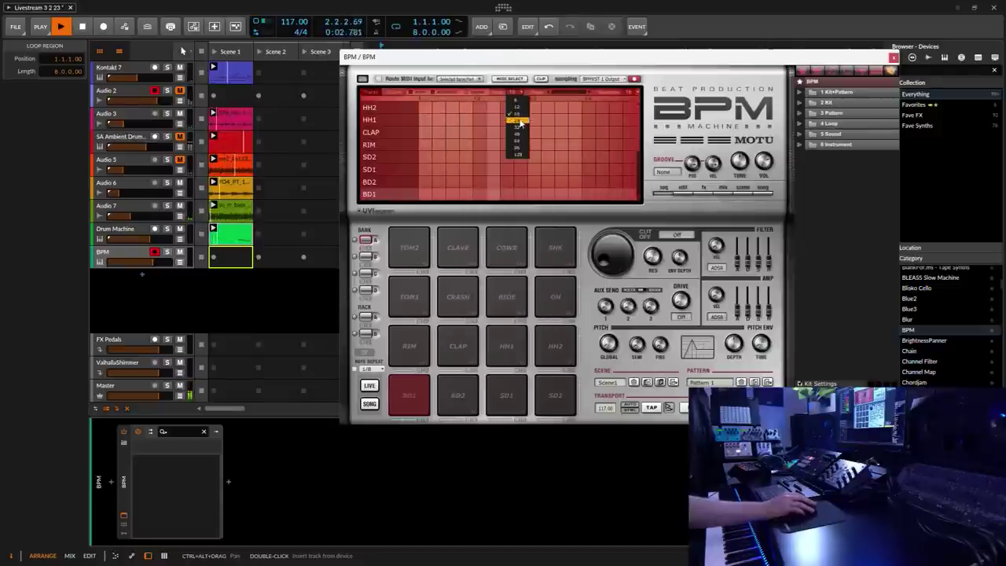
{"action": "left_click", "coordinate": [516, 154]}
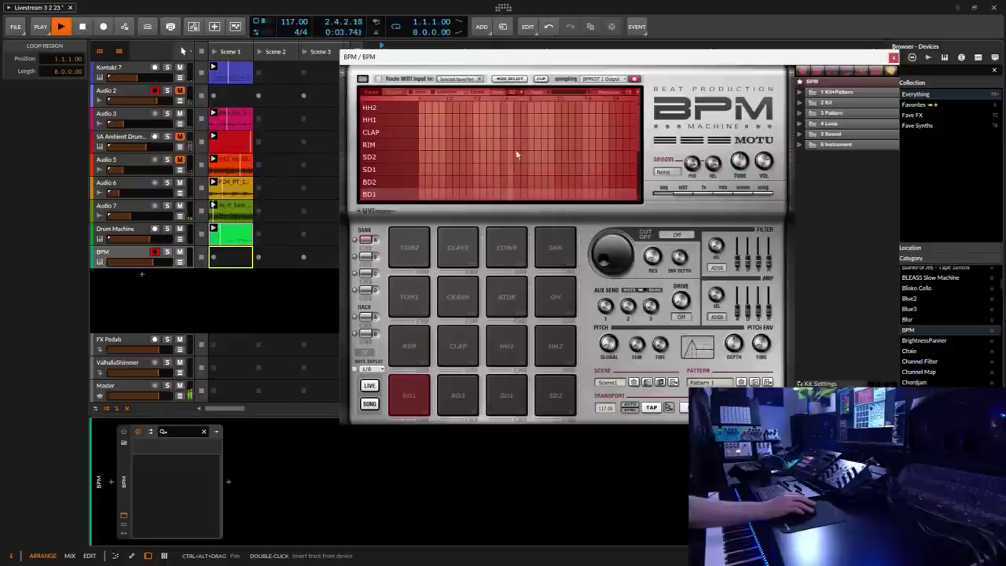
Select the HH1 pad and browse drive D: through the Maschine library's Samples and Drums folders to the Hihat folder.
{"action": "left_click", "coordinate": [515, 348]}
{"action": "left_click", "coordinate": [802, 84]}
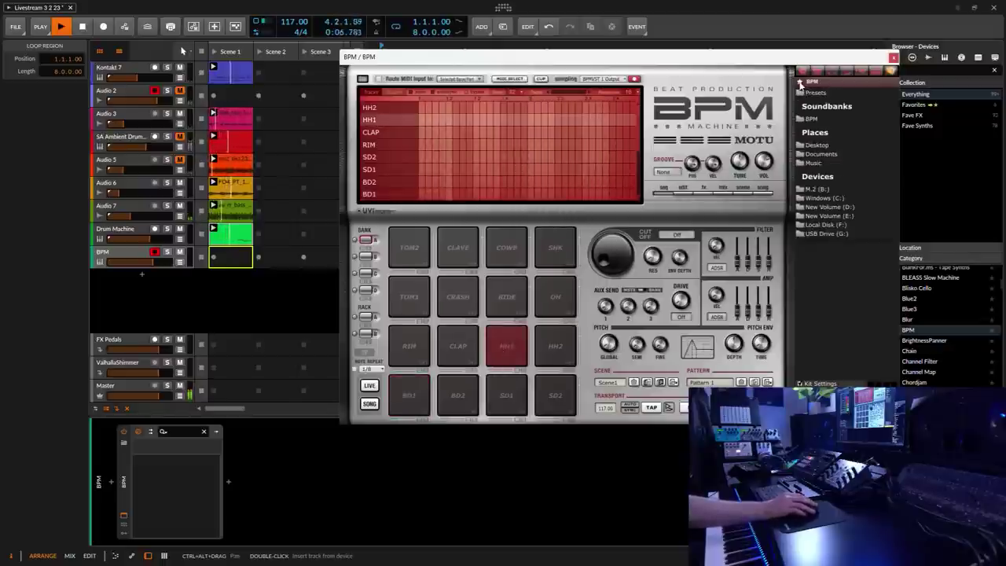
{"action": "double_click", "coordinate": [829, 207]}
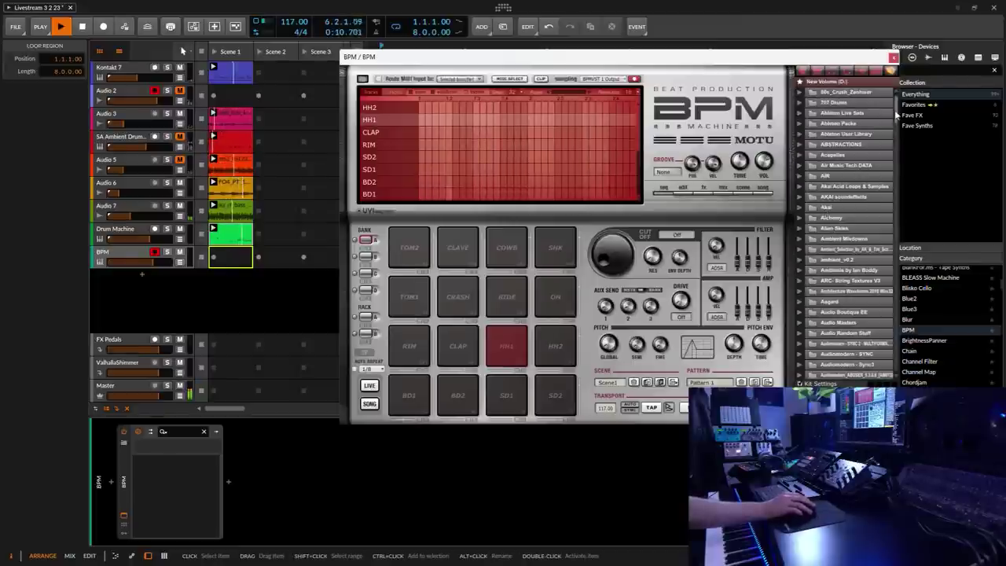
{"action": "left_click_drag", "start_coordinate": [897, 113], "coordinate": [911, 245]}
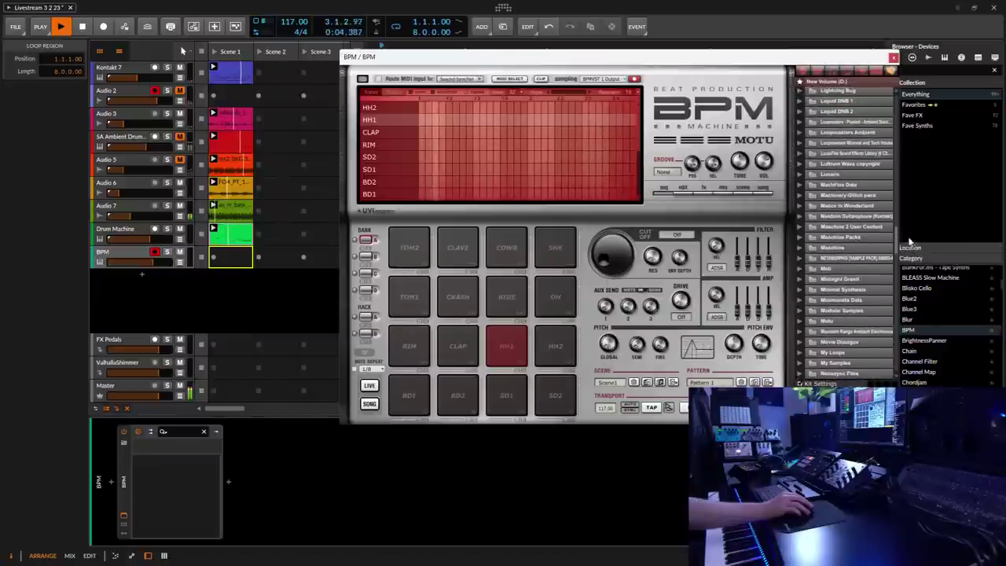
{"action": "left_click", "coordinate": [820, 248]}
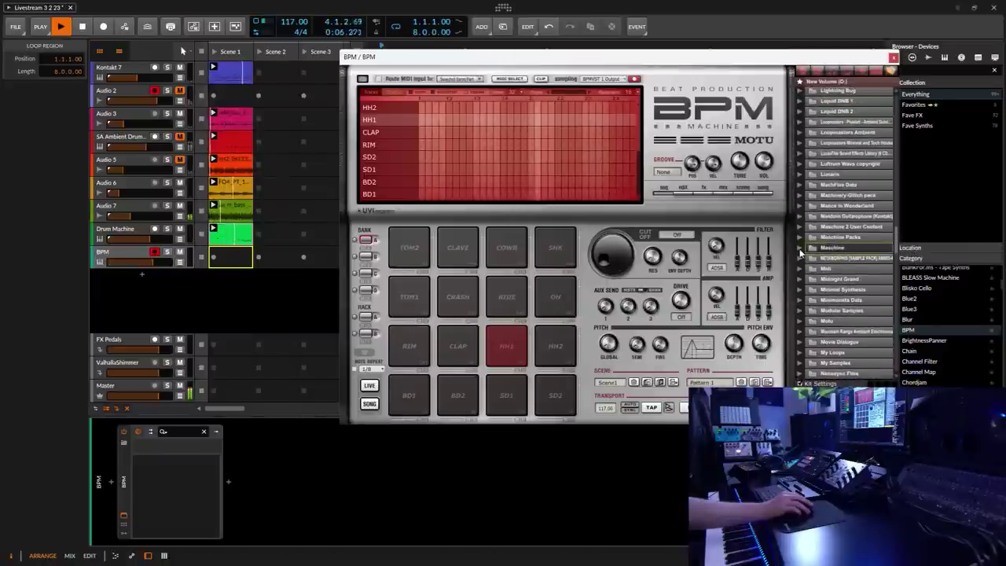
{"action": "double_click", "coordinate": [810, 250]}
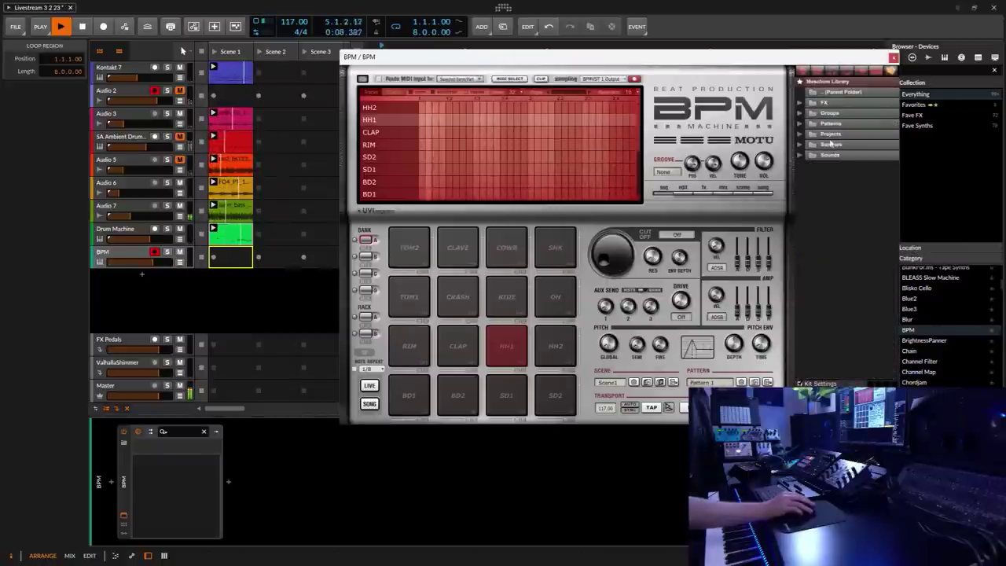
{"action": "double_click", "coordinate": [829, 145]}
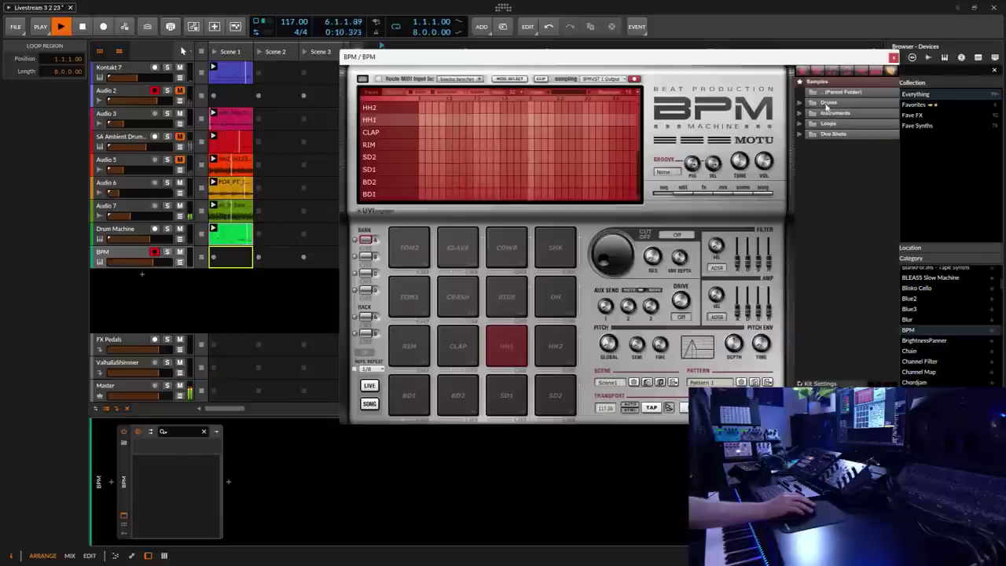
{"action": "double_click", "coordinate": [826, 103]}
{"action": "double_click", "coordinate": [830, 145]}
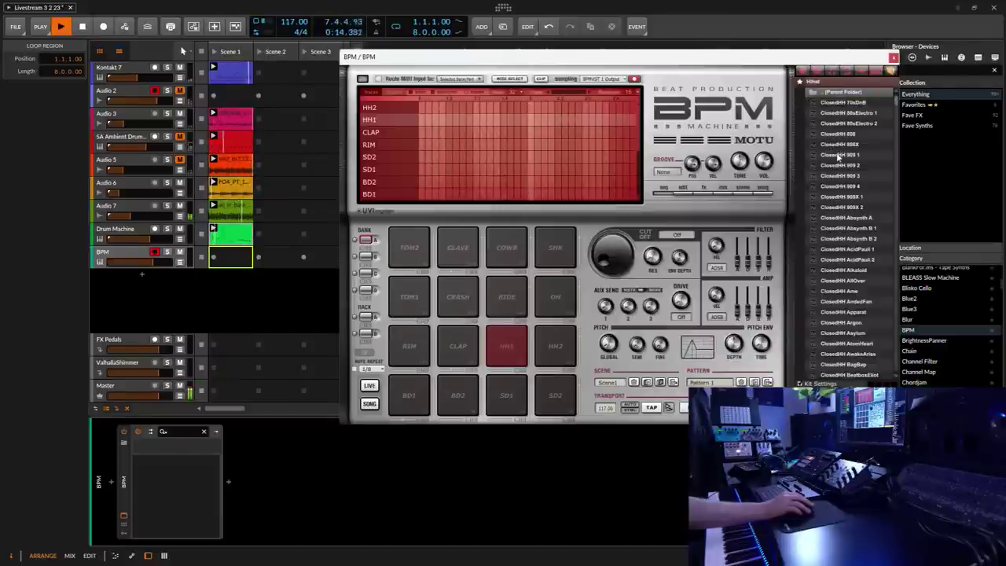
{"action": "left_click", "coordinate": [182, 50]}
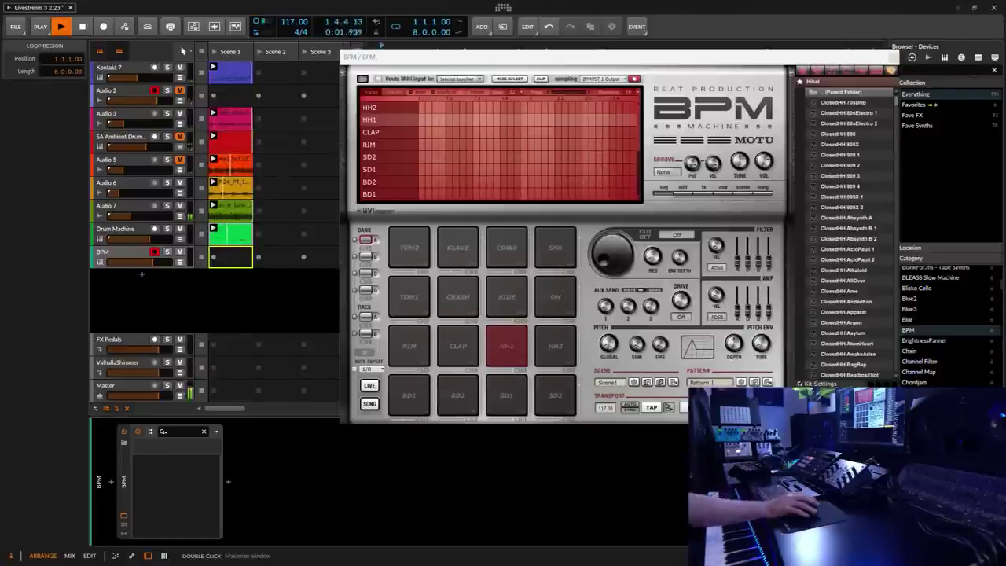
Audition closed hi-hat samples such as AllOver, AtomHeart, BagBap and Alkaloid, and choose ClosedHH Ame for the HH1 pad.
{"action": "left_click", "coordinate": [839, 198]}
{"action": "left_click", "coordinate": [845, 280]}
{"action": "left_click", "coordinate": [847, 301]}
{"action": "left_click", "coordinate": [849, 291]}
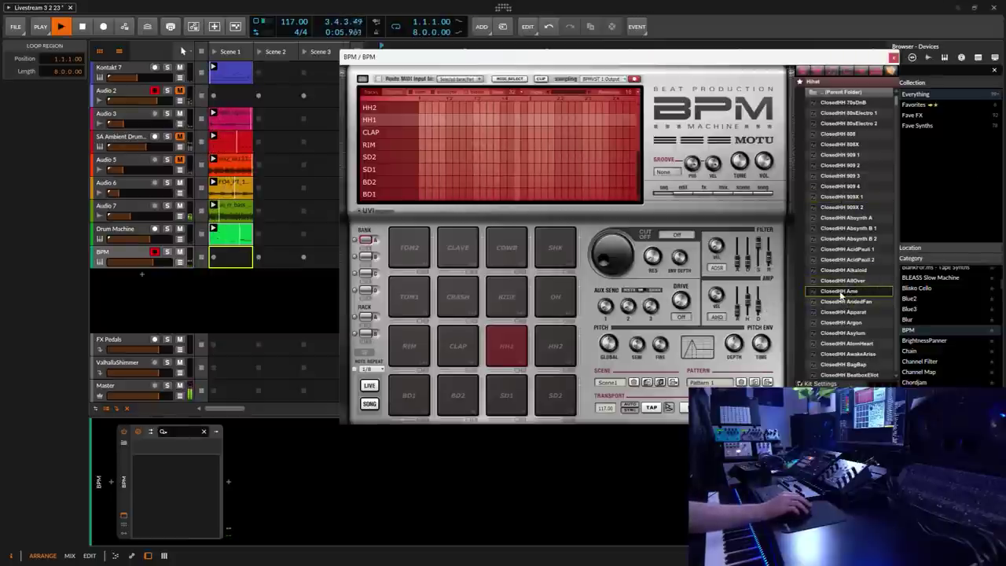
{"action": "left_click", "coordinate": [845, 343]}
{"action": "scroll", "coordinate": [845, 331], "scroll_direction": "down", "scroll_amount": 3}
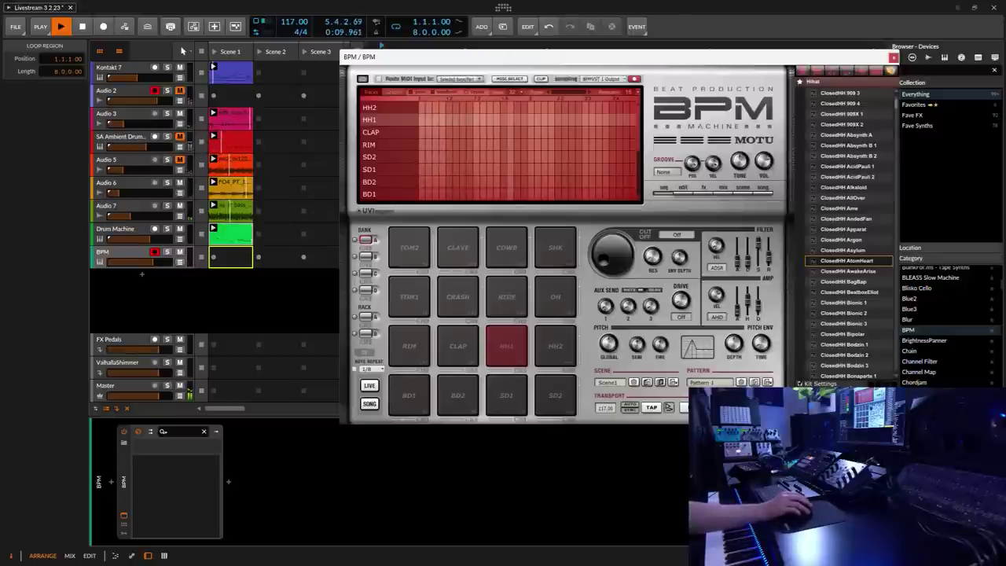
{"action": "left_click", "coordinate": [835, 283]}
{"action": "left_click", "coordinate": [843, 260]}
{"action": "left_click", "coordinate": [841, 208]}
{"action": "left_click", "coordinate": [841, 187]}
{"action": "left_click", "coordinate": [840, 208]}
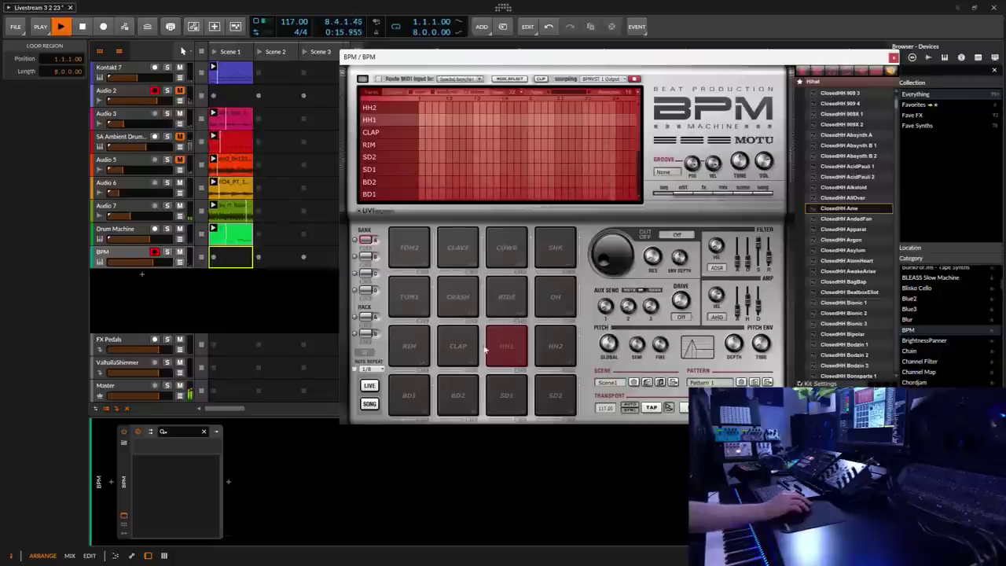
Raise the HH1 pad's amp attack to about 3.63 ms and fill its sequencer line with the HH Basic template.
{"action": "mouse_move", "coordinate": [758, 312]}
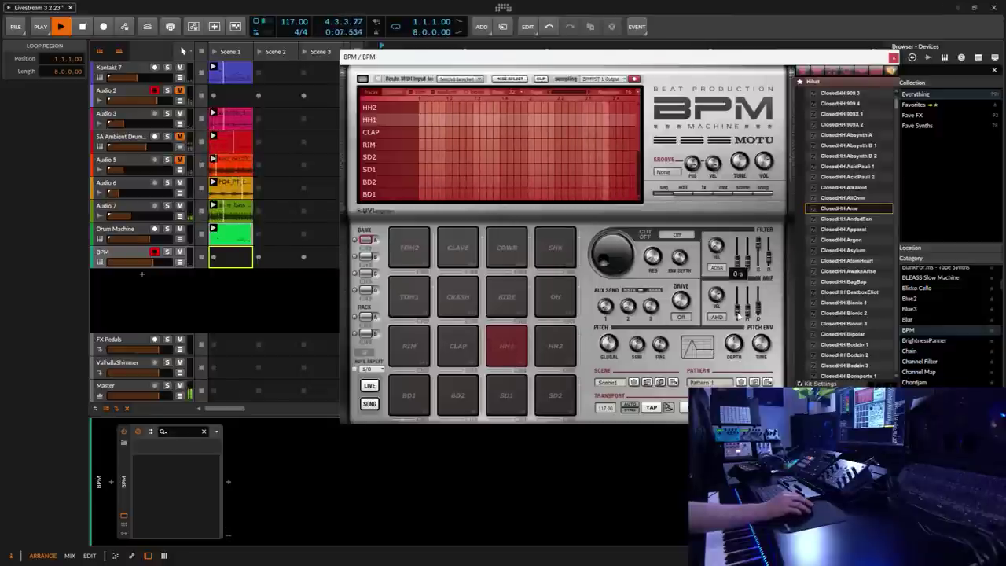
{"action": "left_click_drag", "start_coordinate": [739, 315], "coordinate": [739, 313]}
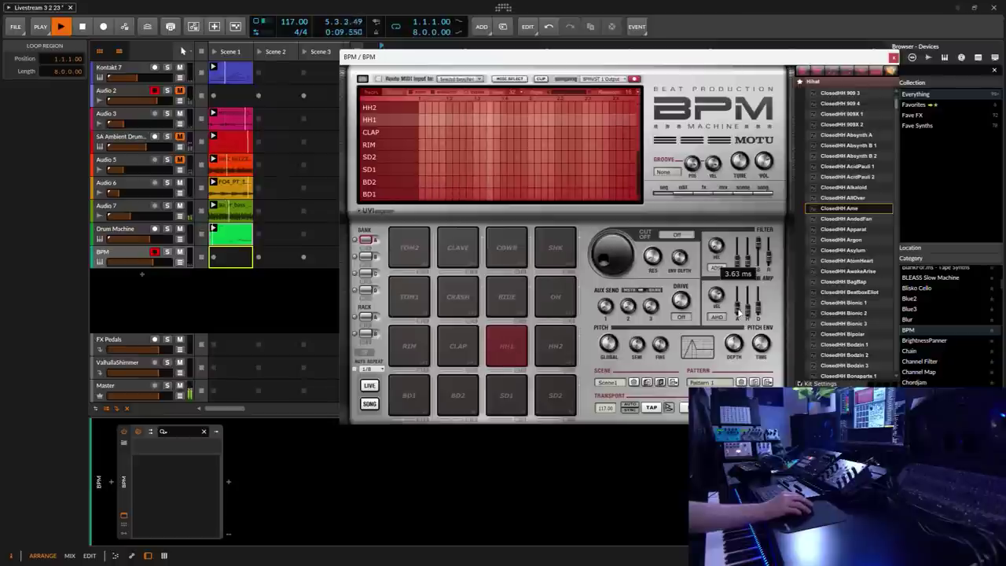
{"action": "mouse_move", "coordinate": [739, 313]}
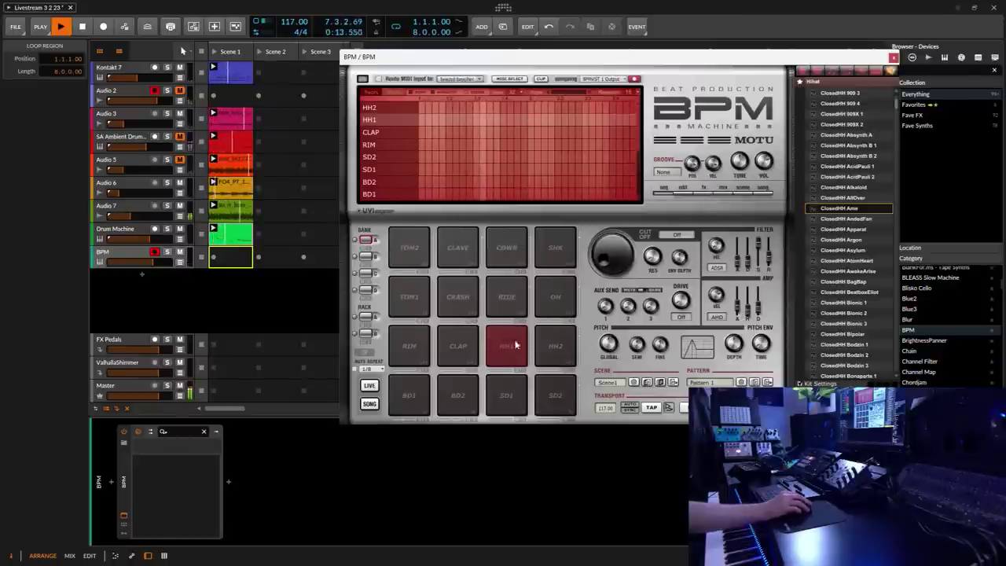
{"action": "right_click", "coordinate": [420, 126]}
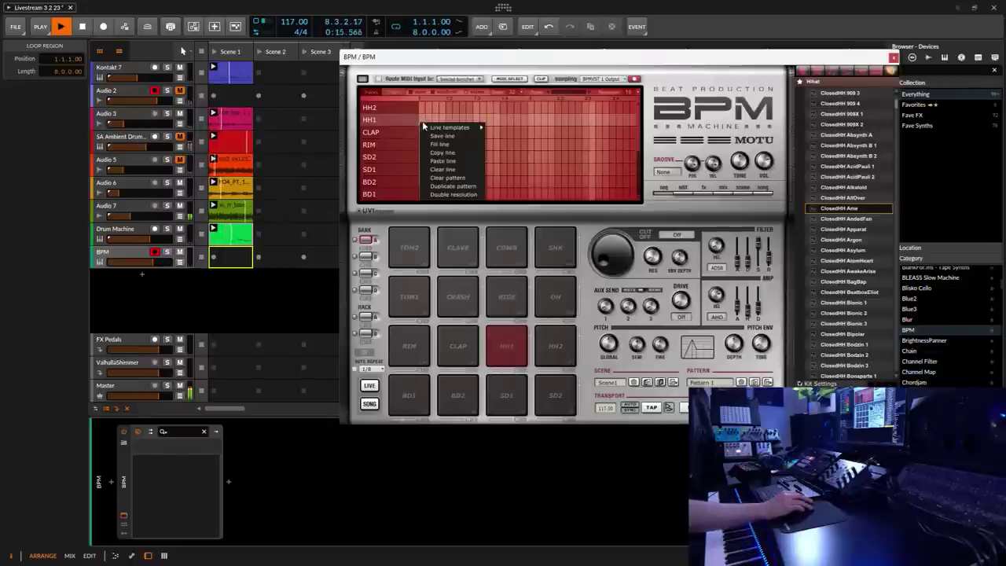
{"action": "mouse_move", "coordinate": [451, 127]}
{"action": "mouse_move", "coordinate": [507, 137]}
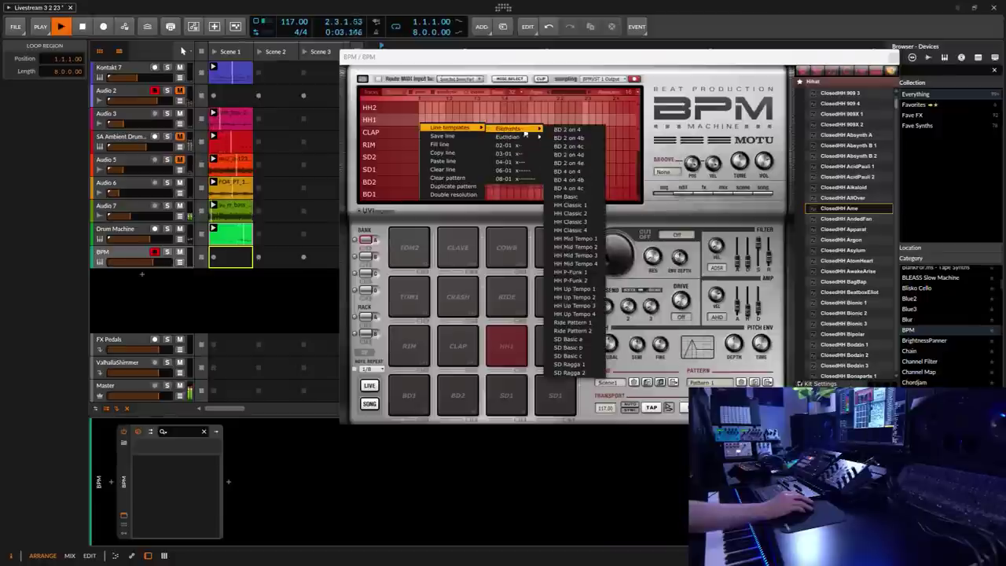
{"action": "left_click", "coordinate": [566, 199]}
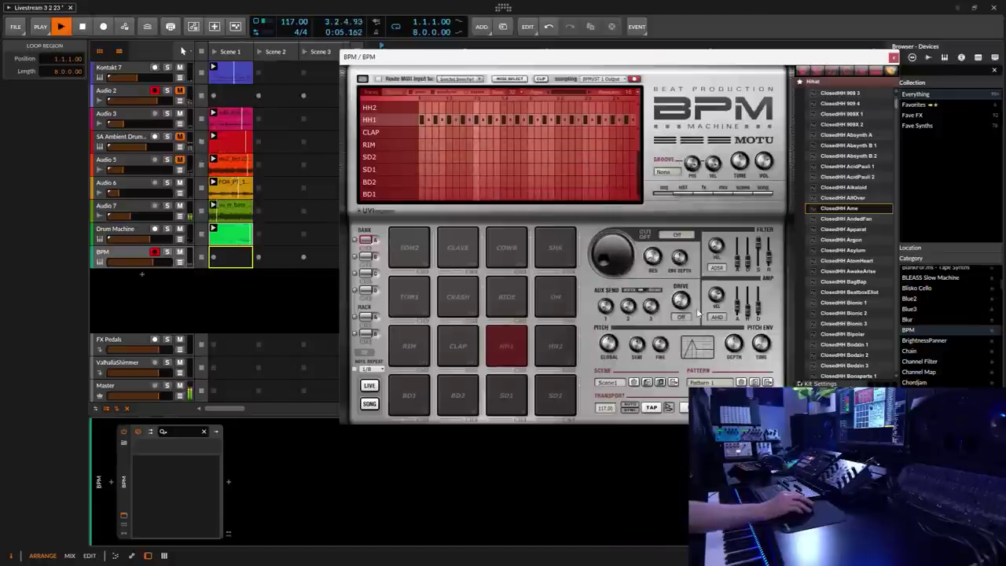
Adjust the HH1 pad's amp envelope and velocity amount, and switch its filter to HPF with a new cutoff.
{"action": "mouse_move", "coordinate": [739, 312]}
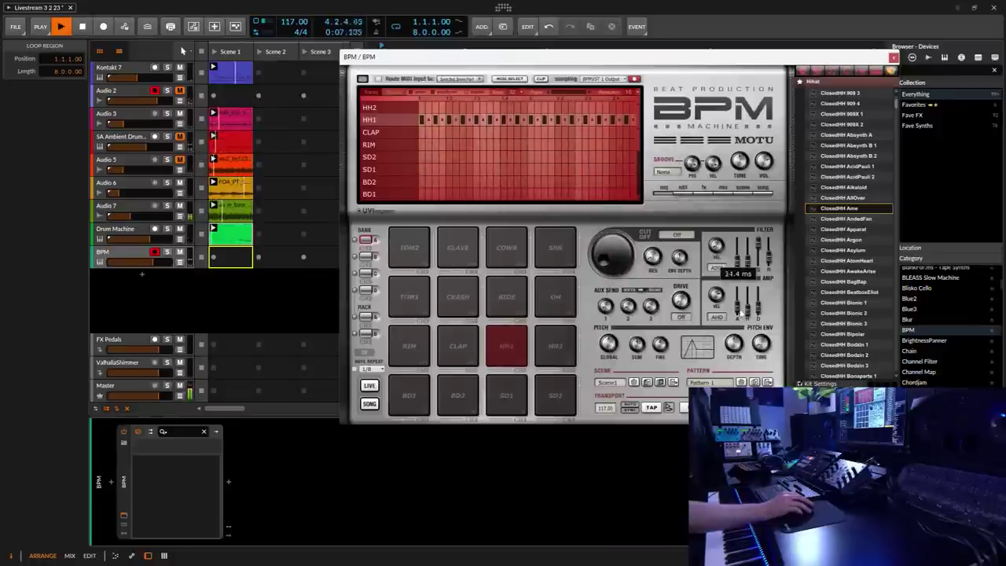
{"action": "left_click_drag", "start_coordinate": [759, 316], "coordinate": [759, 315]}
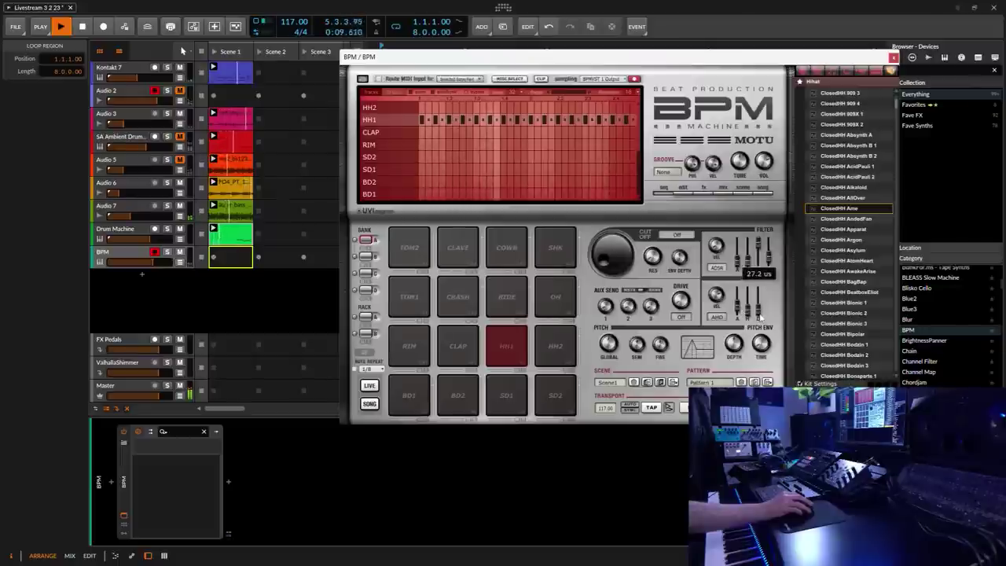
{"action": "left_click", "coordinate": [678, 240]}
{"action": "left_click", "coordinate": [681, 265]}
{"action": "left_click_drag", "start_coordinate": [638, 221], "coordinate": [638, 229]}
{"action": "mouse_move", "coordinate": [718, 298]}
{"action": "mouse_move", "coordinate": [716, 295]}
{"action": "left_mouse_down"}
{"action": "mouse_move", "coordinate": [716, 314]}
{"action": "mouse_move", "coordinate": [716, 292]}
{"action": "left_mouse_up"}
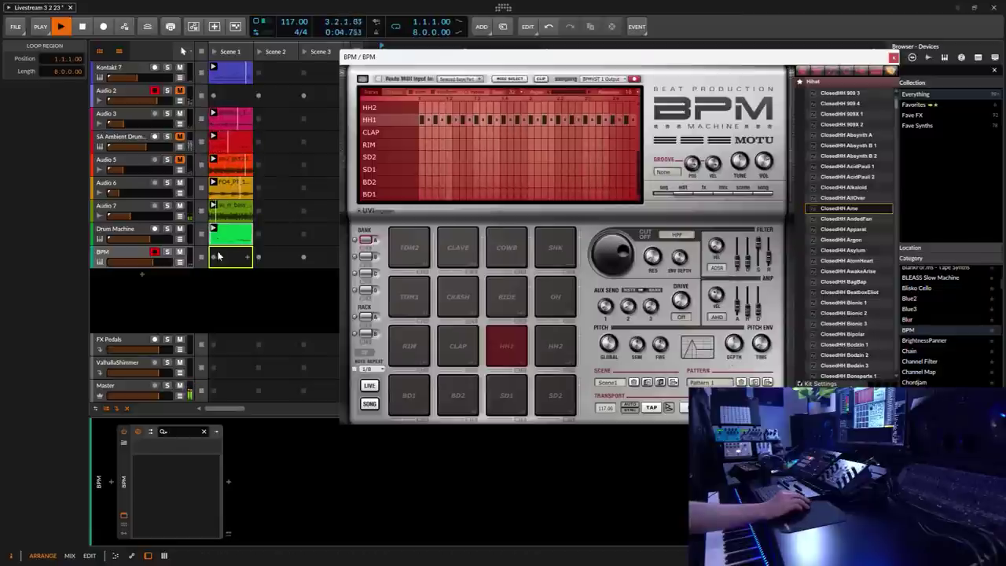
Lower the BPM track's volume and set the HH1 amp attack to about 477 µs and decay to about 62.9 ms.
{"action": "left_click", "coordinate": [126, 257]}
{"action": "left_click_drag", "start_coordinate": [53, 481], "coordinate": [52, 486]}
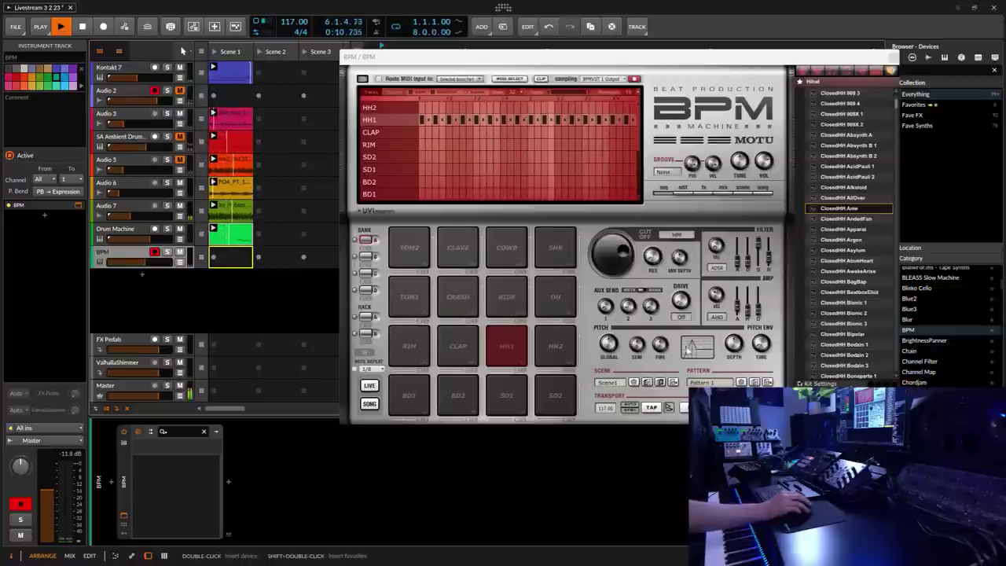
{"action": "left_click", "coordinate": [737, 312]}
{"action": "left_click_drag", "start_coordinate": [738, 312], "coordinate": [739, 315]}
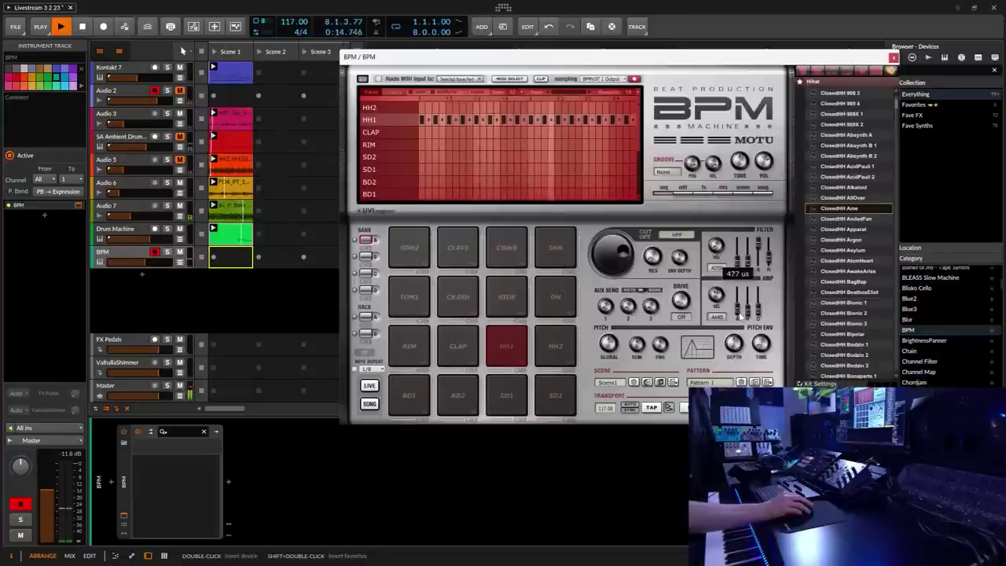
{"action": "left_click", "coordinate": [758, 315]}
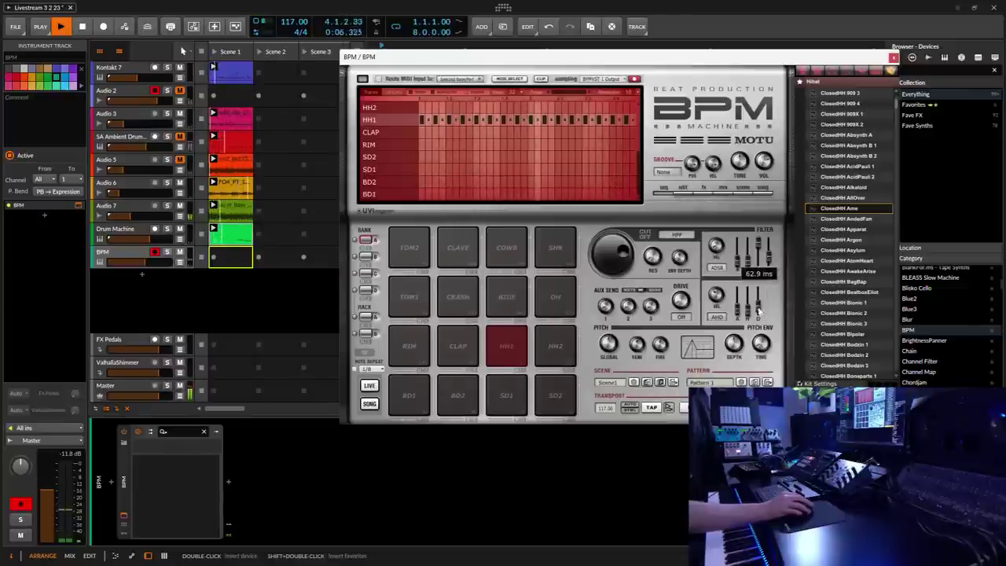
Set the HH1 filter cutoff to about 10.19 kHz and global pitch to -4.40, closing the BPM plugin window.
{"action": "mouse_move", "coordinate": [742, 262]}
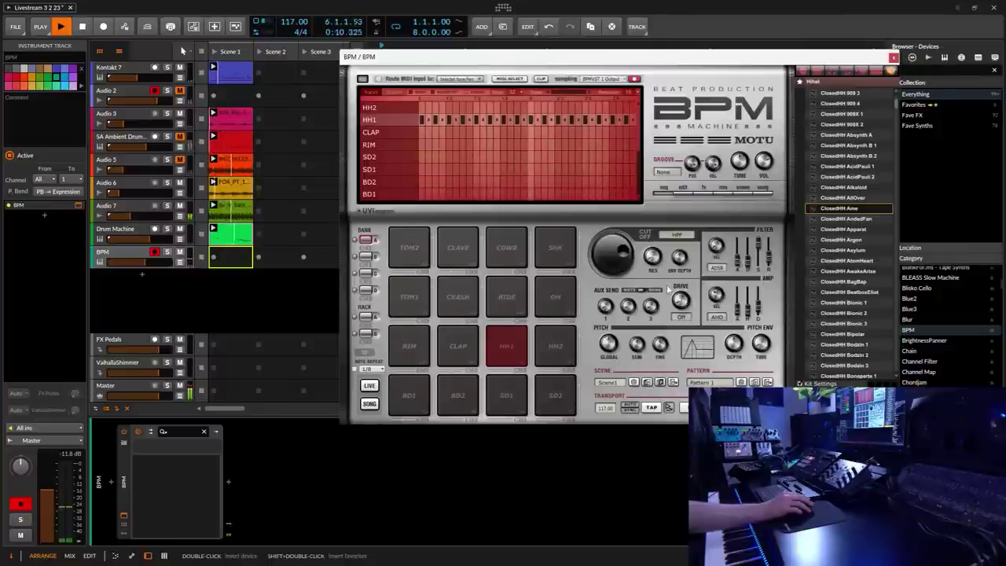
{"action": "mouse_move", "coordinate": [638, 268]}
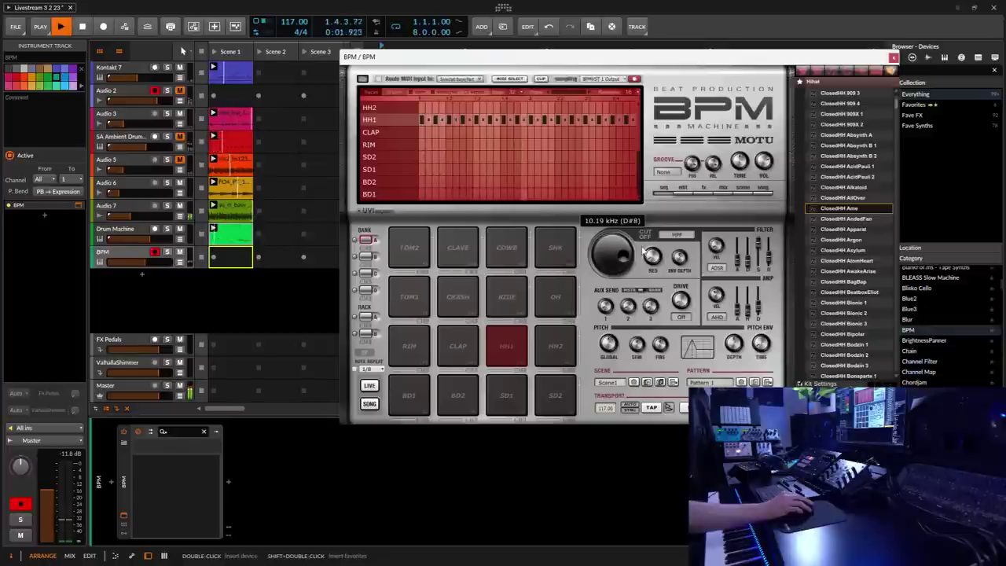
{"action": "left_click_drag", "start_coordinate": [609, 343], "coordinate": [612, 359]}
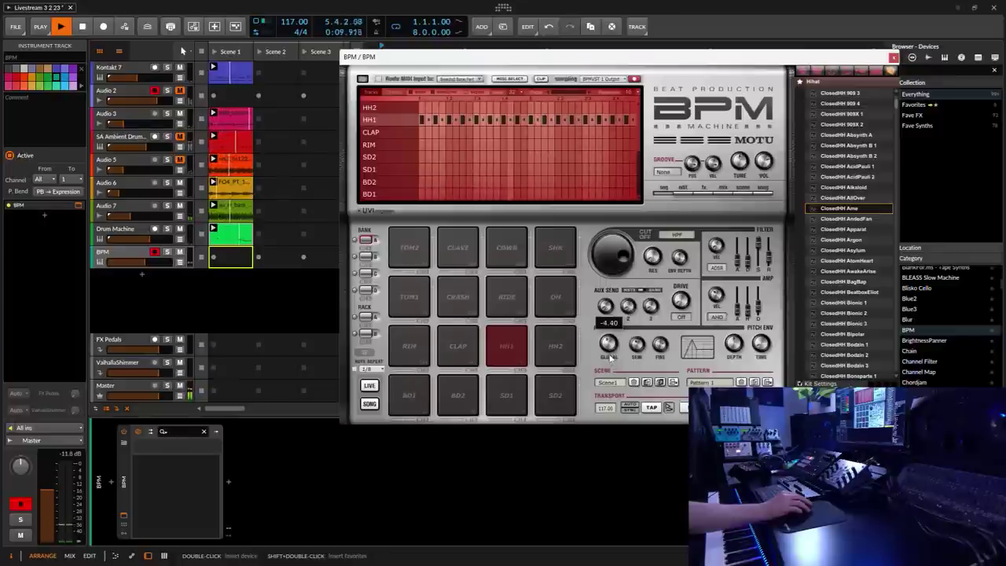
{"action": "mouse_move", "coordinate": [738, 315]}
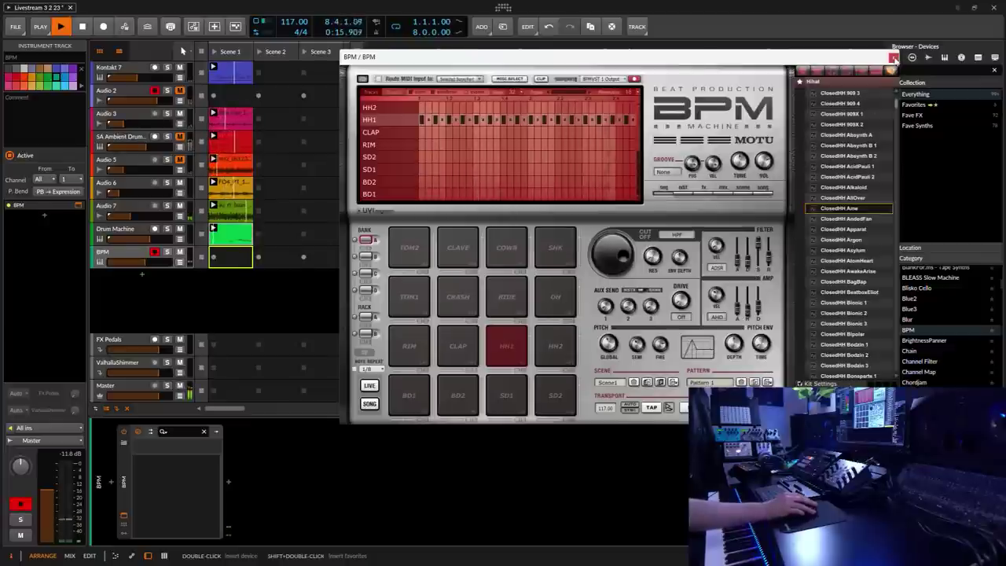
{"action": "left_click", "coordinate": [893, 57]}
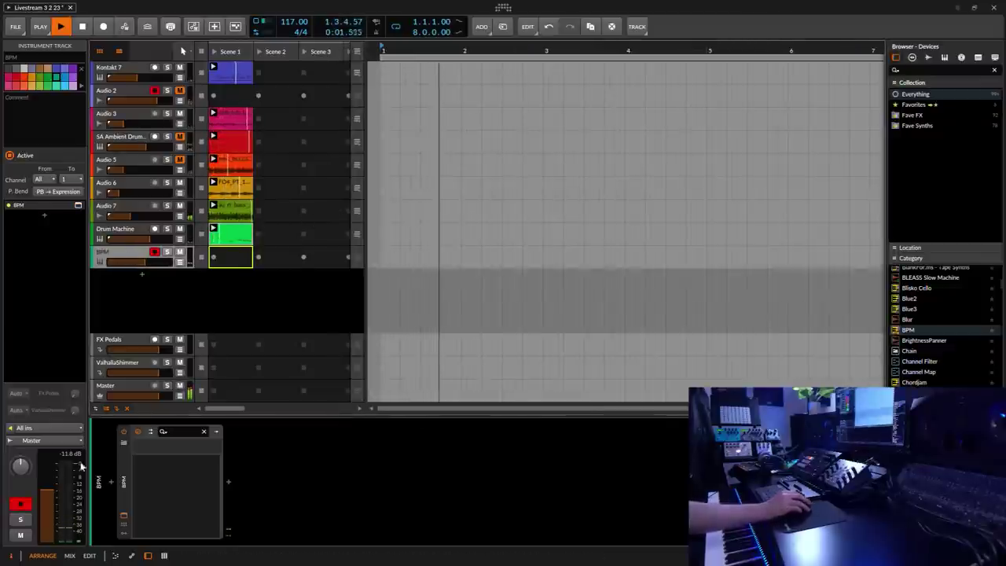
Lower the BPM track's volume slightly and select the Kontakt 7 track.
{"action": "mouse_move", "coordinate": [32, 440]}
{"action": "left_click_drag", "start_coordinate": [32, 440], "coordinate": [31, 452]}
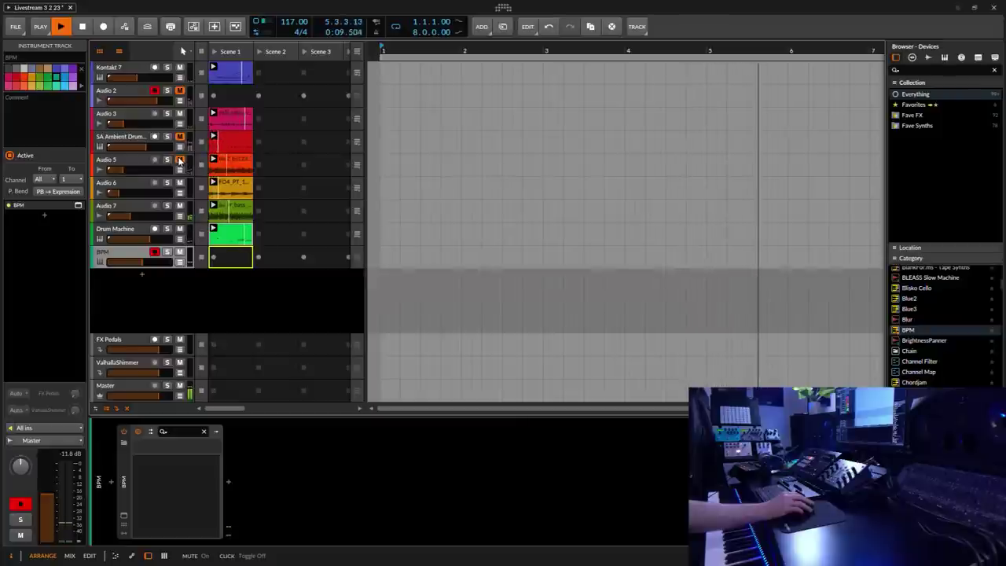
{"action": "left_click", "coordinate": [131, 66]}
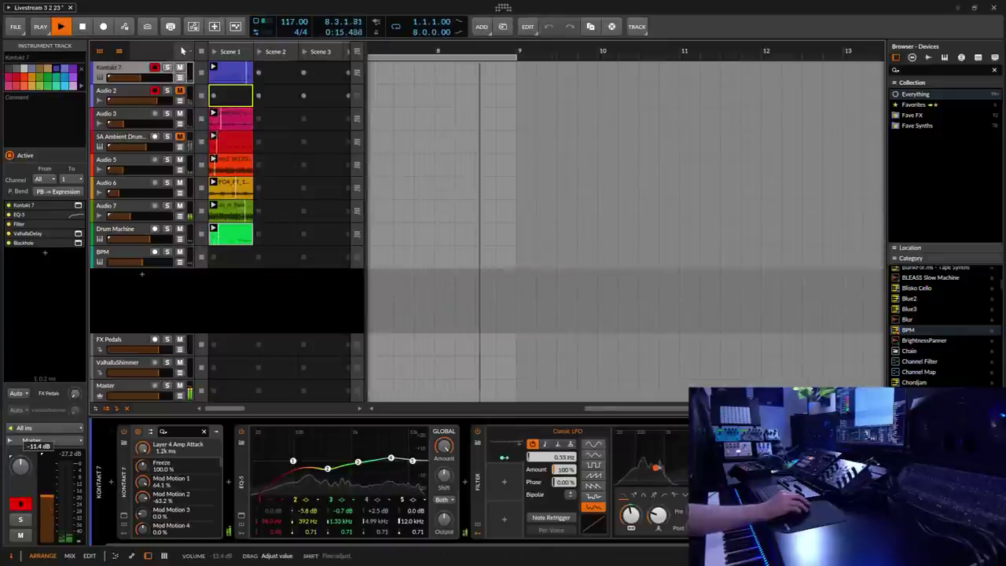
Fine-tune the Kontakt 7 and BPM track volumes and unmute the SA Ambient Drum track.
{"action": "left_click_drag", "start_coordinate": [45, 475], "coordinate": [44, 482]}
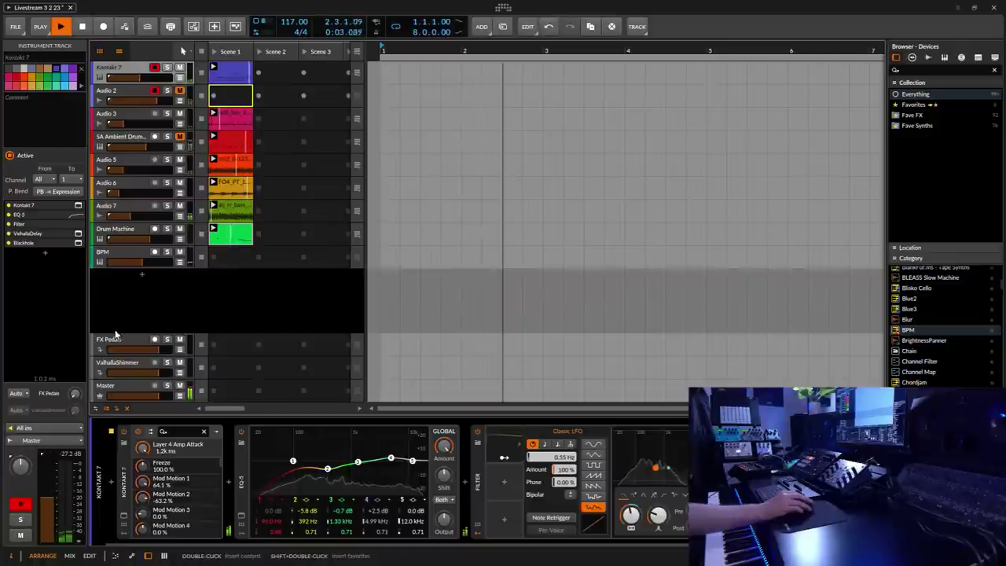
{"action": "left_click", "coordinate": [125, 255]}
{"action": "left_click_drag", "start_coordinate": [34, 476], "coordinate": [34, 483]}
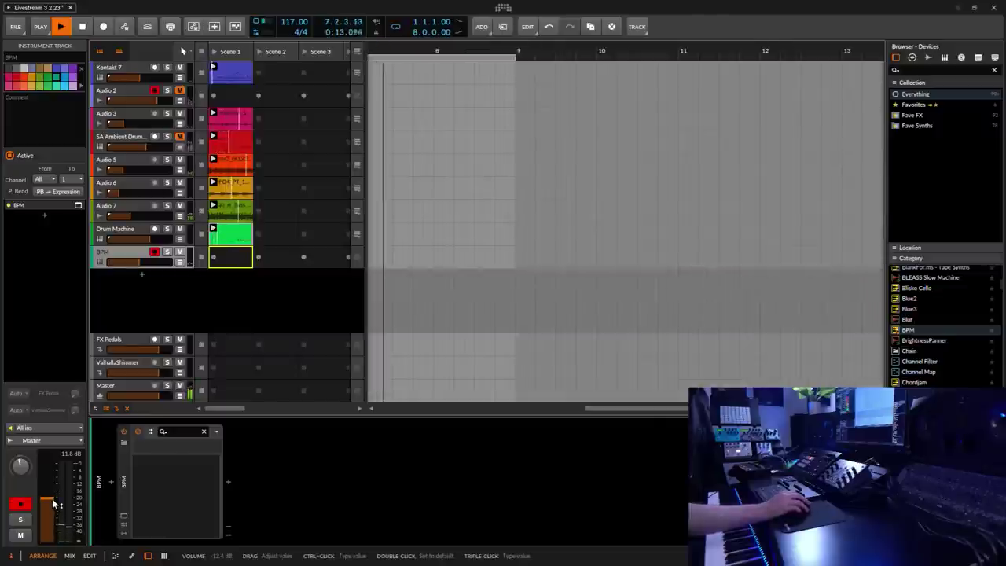
{"action": "left_click", "coordinate": [179, 137]}
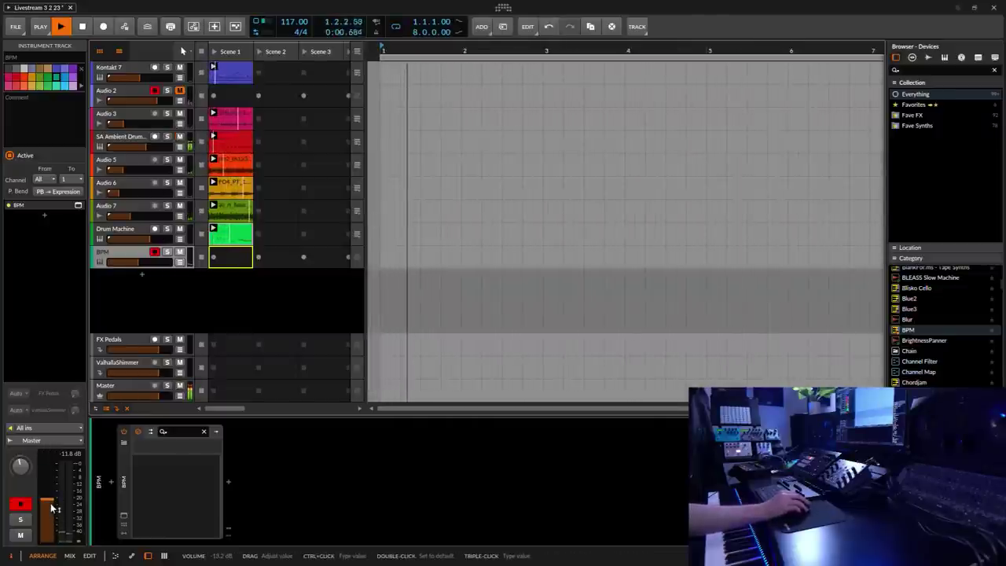
{"action": "left_click_drag", "start_coordinate": [48, 502], "coordinate": [46, 498]}
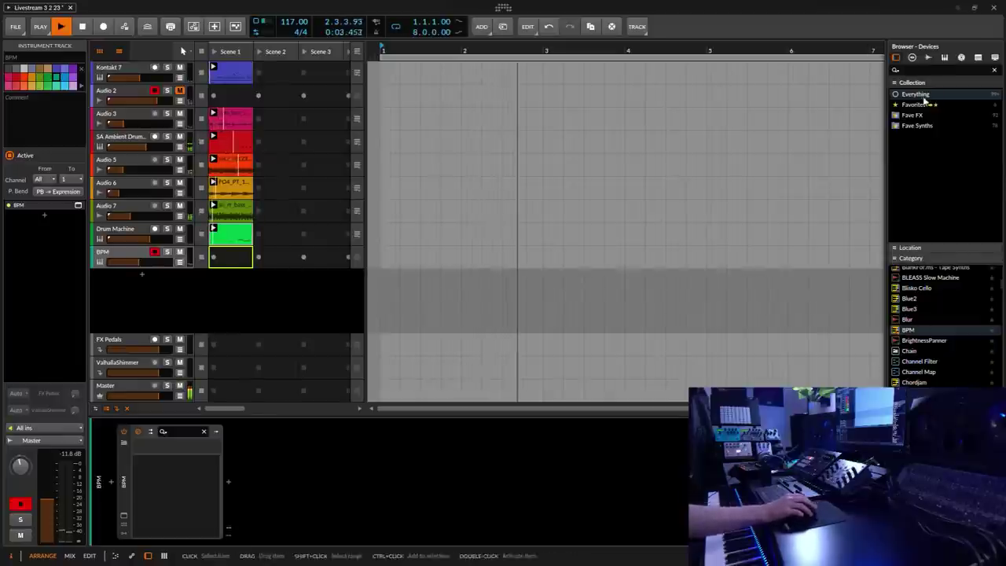
Browse the sample library folders, examining the Sonic Academy newsletter folder and the packs inside the Splice folder.
{"action": "left_click", "coordinate": [929, 57]}
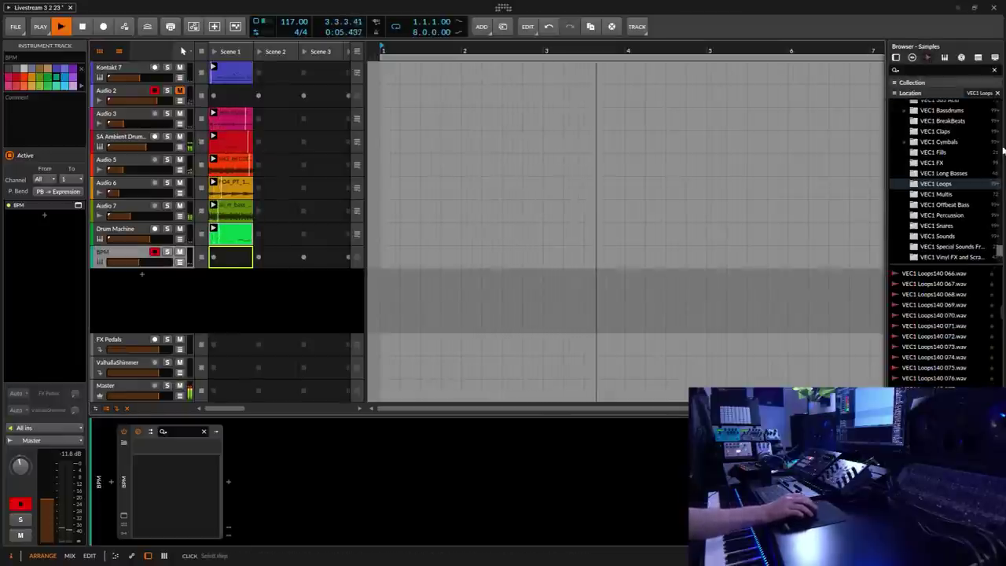
{"action": "left_click_drag", "start_coordinate": [1003, 256], "coordinate": [995, 219]}
{"action": "left_click", "coordinate": [948, 217]}
{"action": "scroll", "coordinate": [930, 229], "scroll_direction": "down", "scroll_amount": 4}
{"action": "scroll", "coordinate": [930, 228], "scroll_direction": "up", "scroll_amount": 8}
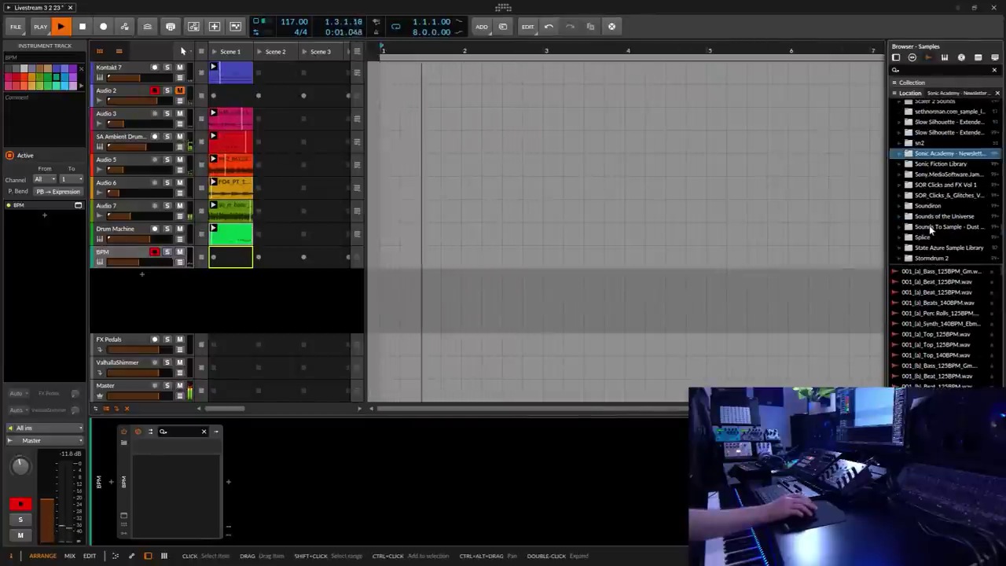
{"action": "scroll", "coordinate": [931, 229], "scroll_direction": "up", "scroll_amount": 1}
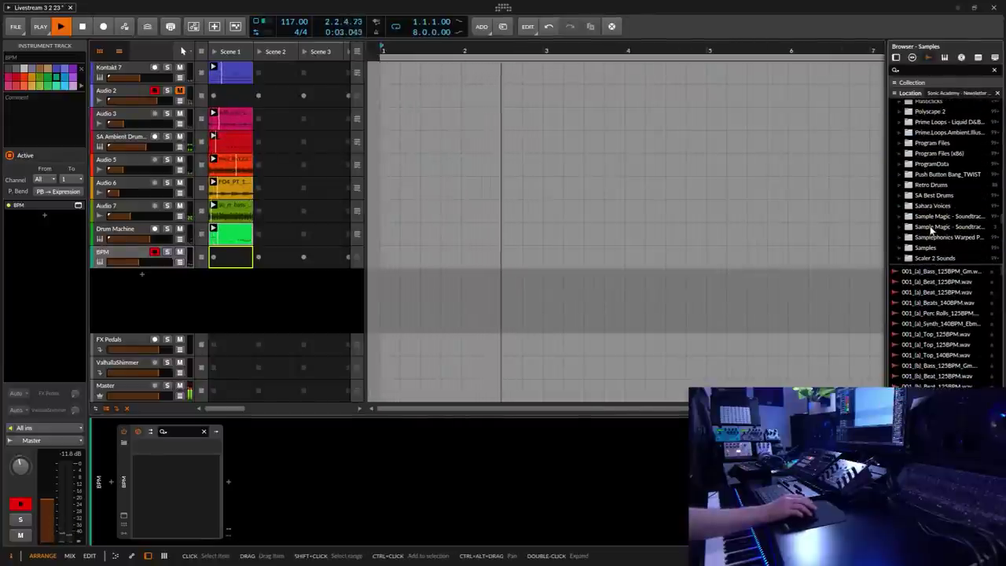
{"action": "scroll", "coordinate": [931, 227], "scroll_direction": "down", "scroll_amount": 4}
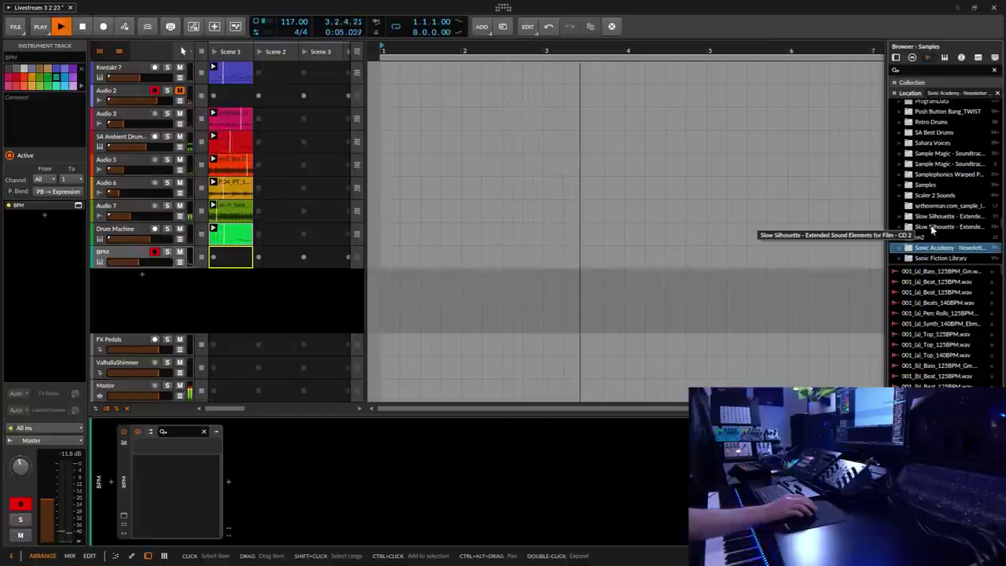
{"action": "scroll", "coordinate": [942, 228], "scroll_direction": "down", "scroll_amount": 3}
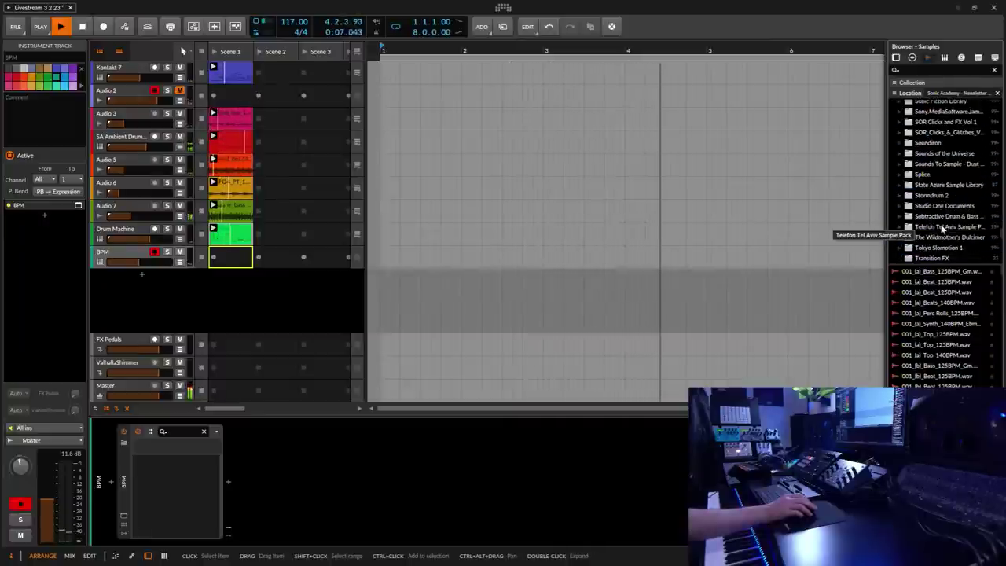
{"action": "left_click", "coordinate": [922, 175]}
{"action": "left_click", "coordinate": [900, 174]}
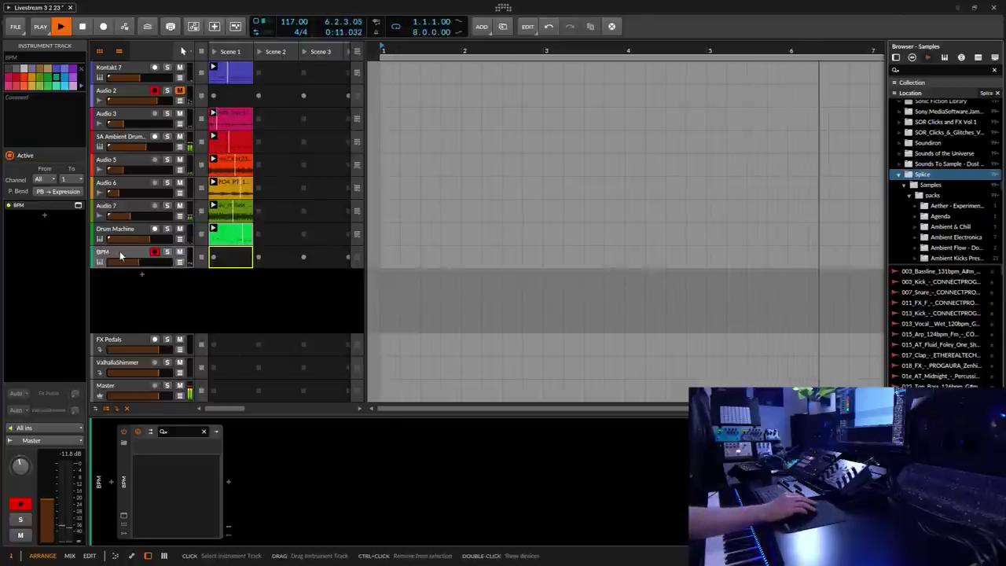
Adjust the HH1 pad's global pitch, amp velocity to about 86.5% and filter resonance to about 7.2% in the BPM plugin.
{"action": "left_click", "coordinate": [130, 452]}
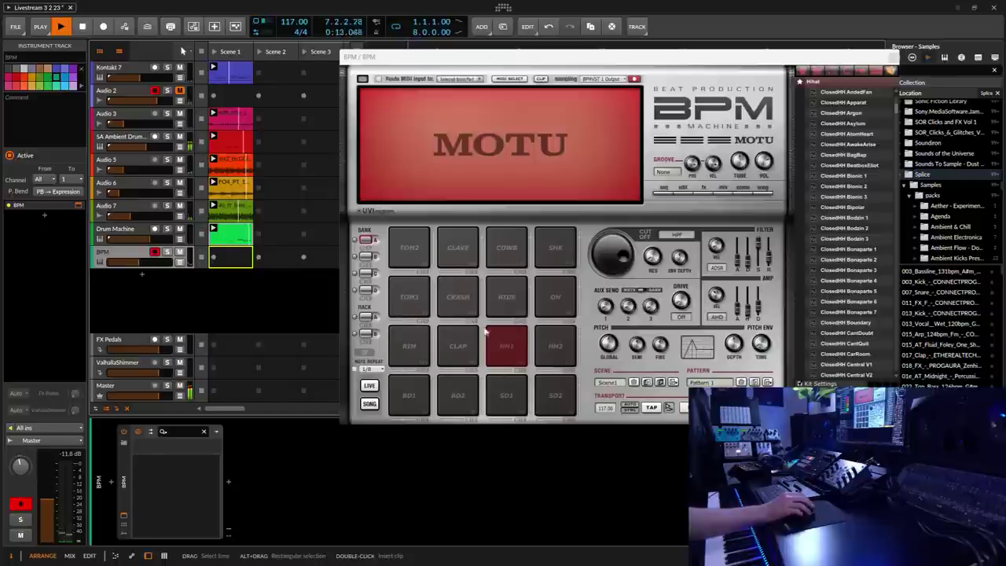
{"action": "left_click_drag", "start_coordinate": [610, 351], "coordinate": [619, 346]}
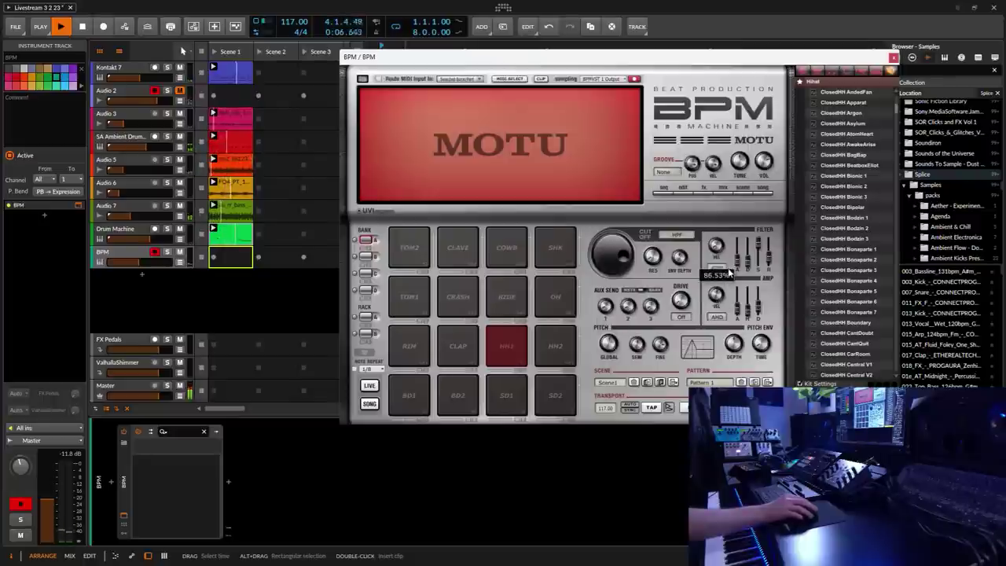
{"action": "mouse_move", "coordinate": [739, 315]}
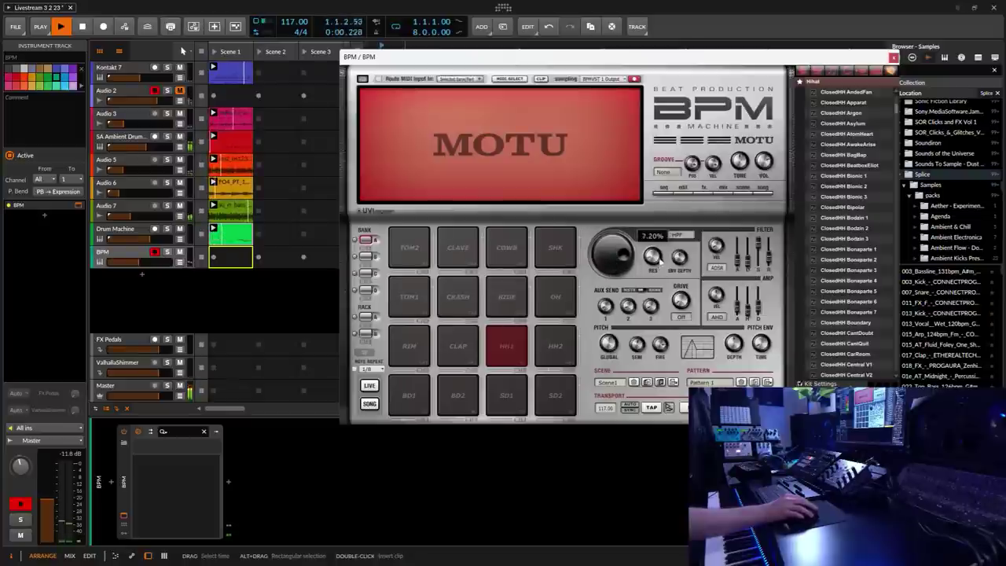
{"action": "left_click", "coordinate": [893, 59]}
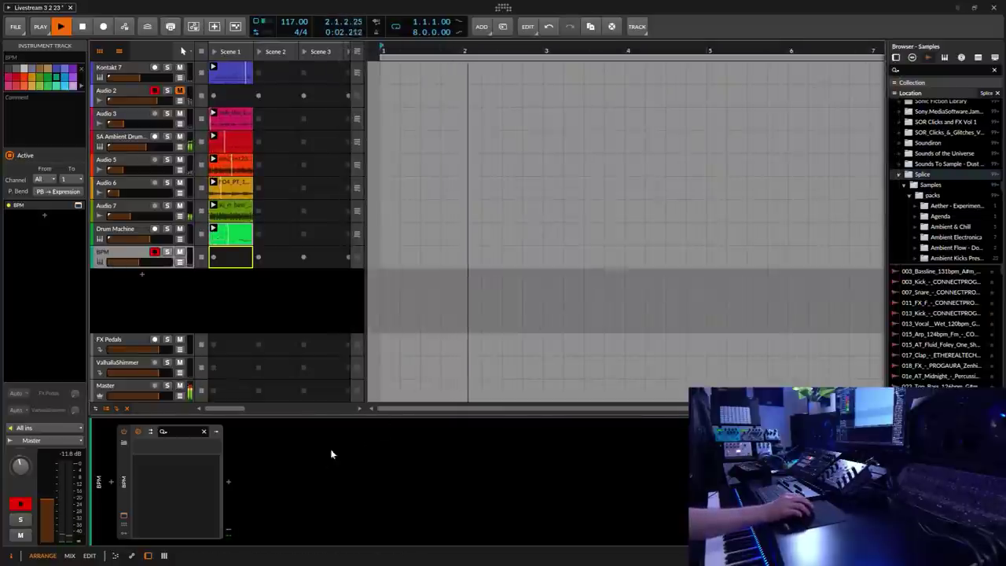
Insert a ValhallaRoom reverb from the Fave FX collection after the BPM device.
{"action": "left_click", "coordinate": [228, 481]}
{"action": "left_click", "coordinate": [22, 180]}
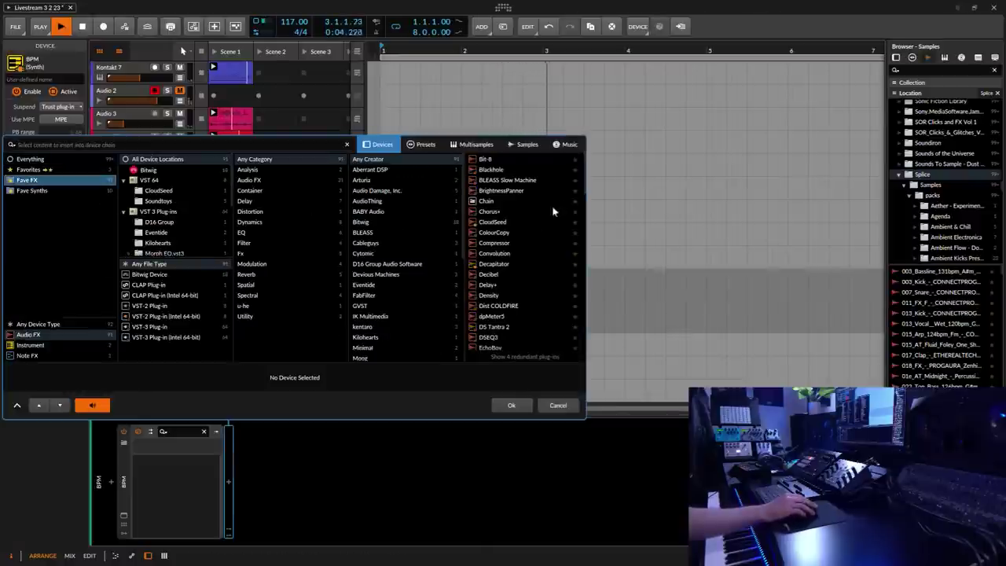
{"action": "scroll", "coordinate": [519, 252], "scroll_direction": "down", "scroll_amount": 10}
{"action": "left_click", "coordinate": [496, 300]}
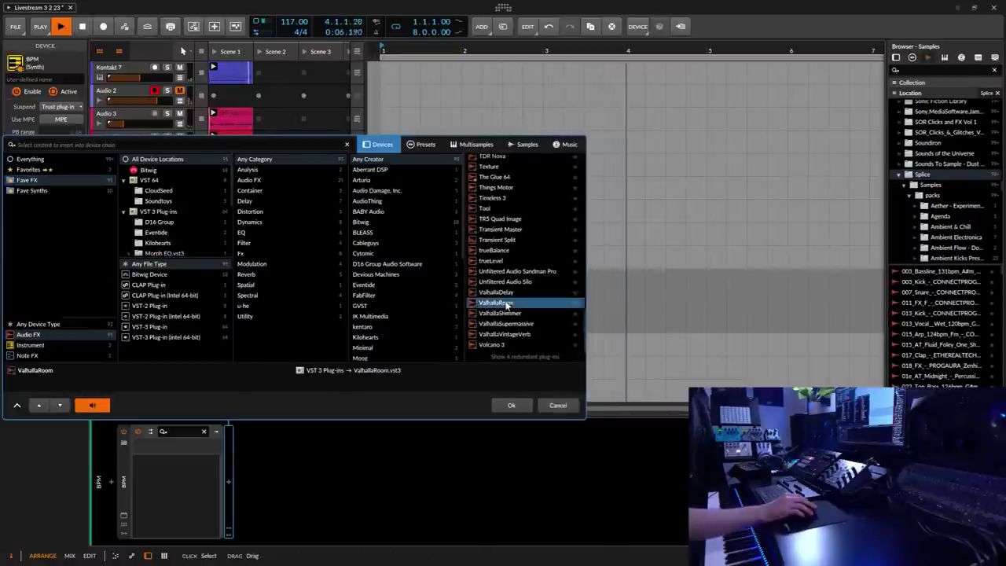
{"action": "left_click", "coordinate": [512, 403]}
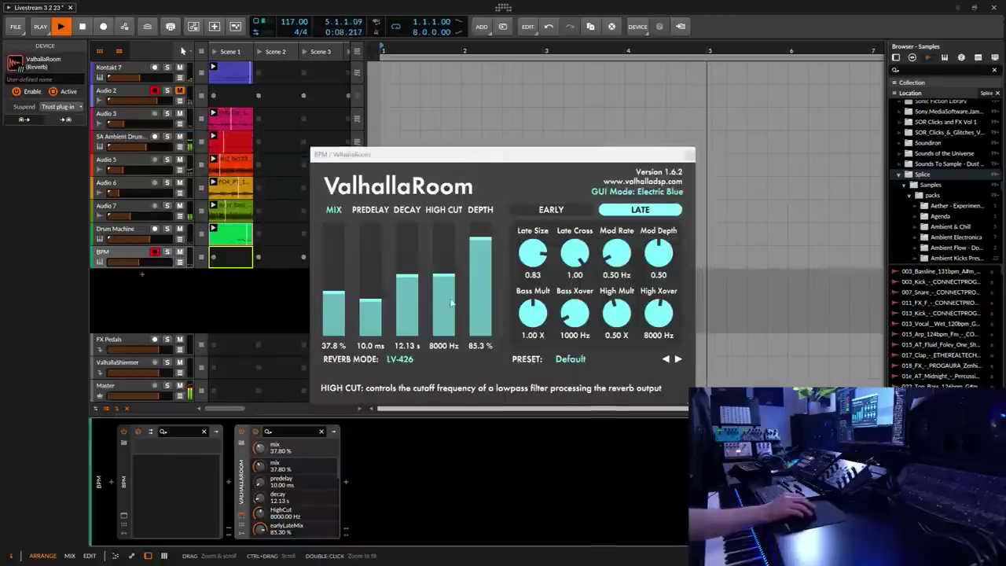
Set the ValhallaRoom decay to 2.09 s, predelay to 2.1 ms and mix to about 9.2%, closing its window and reselecting the BPM track.
{"action": "left_click_drag", "start_coordinate": [409, 277], "coordinate": [409, 307]}
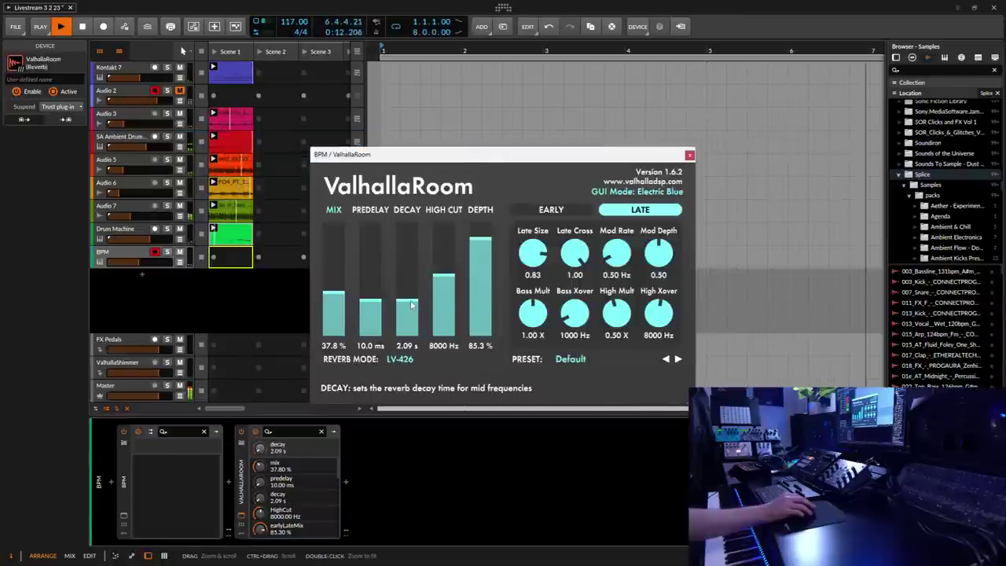
{"action": "left_click_drag", "start_coordinate": [333, 300], "coordinate": [367, 316]}
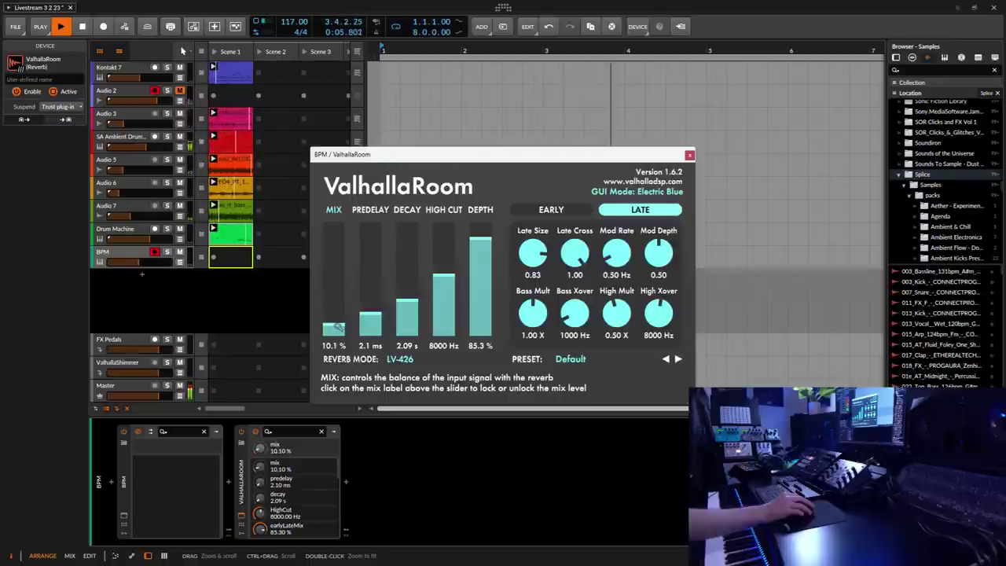
{"action": "left_click", "coordinate": [144, 265]}
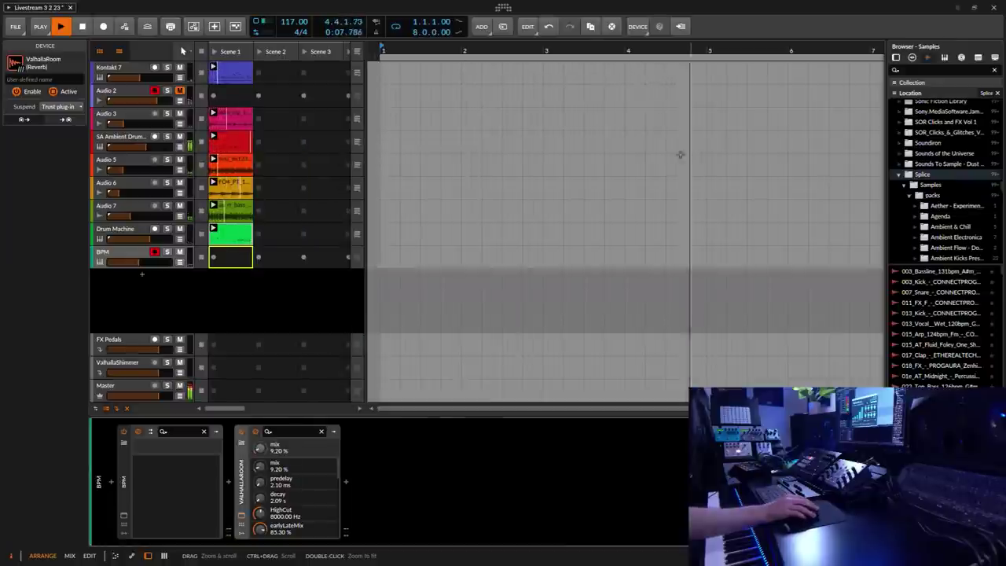
{"action": "left_click", "coordinate": [144, 263]}
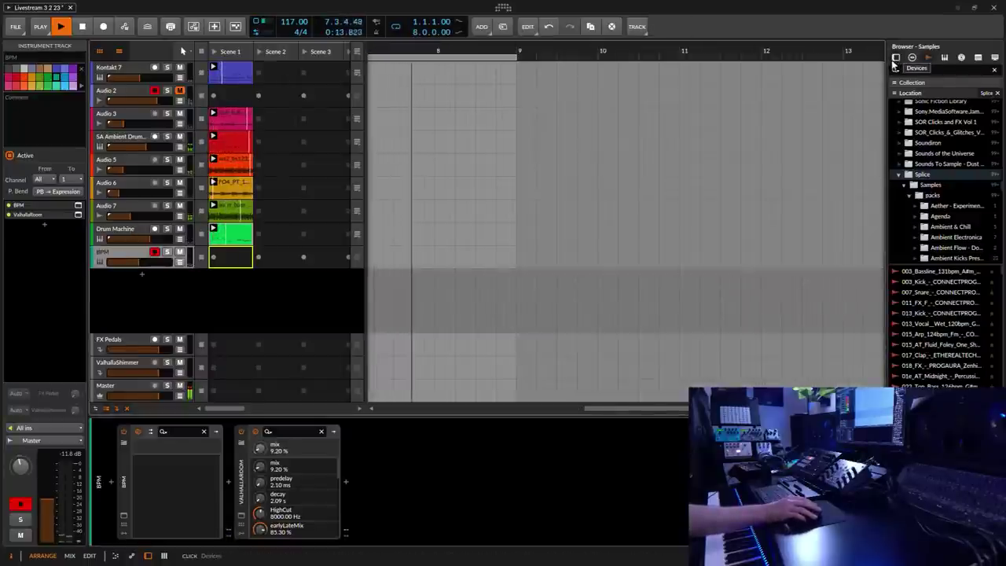
Add a new Drum Machine track below BPM from the Fave Synths device collection.
{"action": "left_click", "coordinate": [896, 59]}
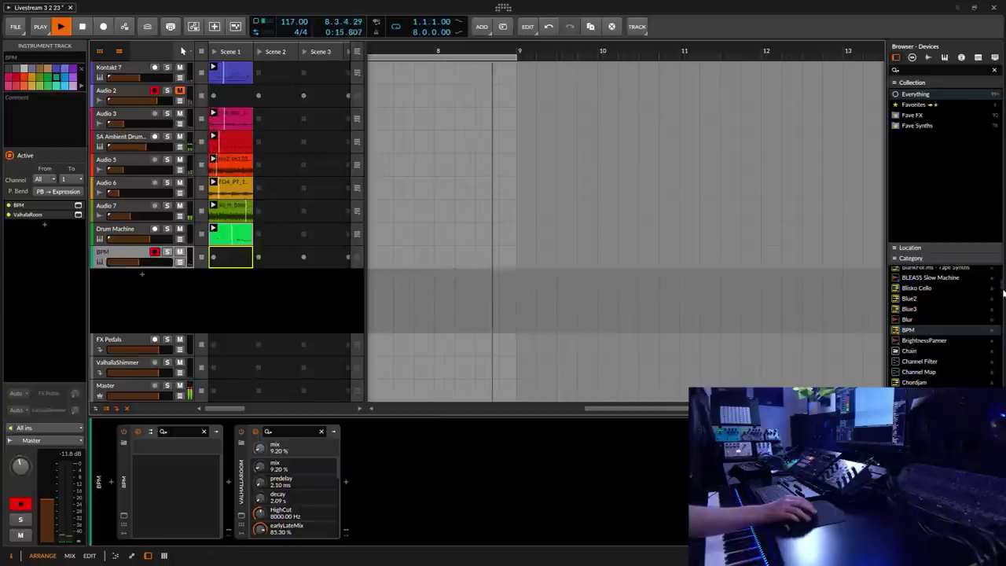
{"action": "left_click_drag", "start_coordinate": [1001, 287], "coordinate": [1002, 290]}
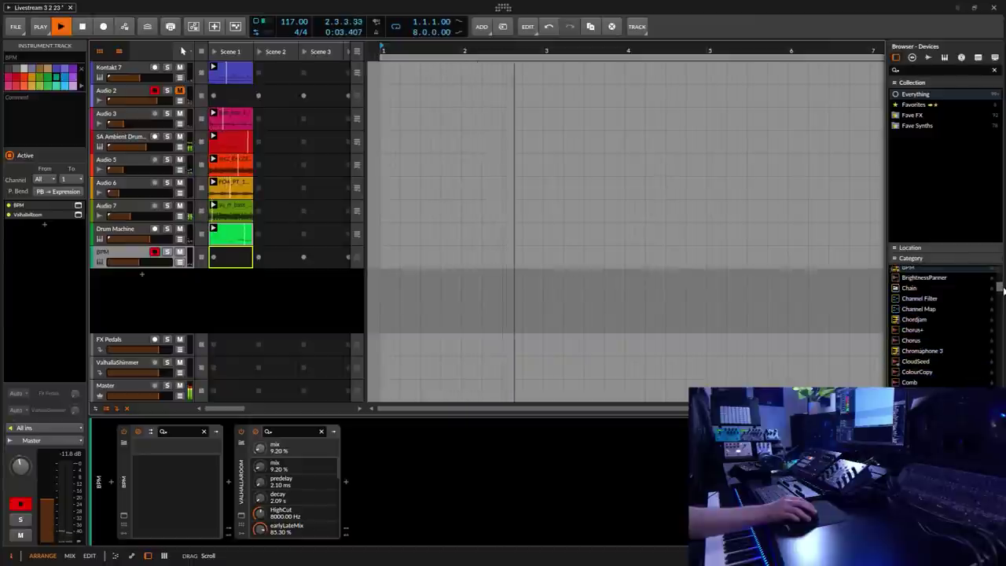
{"action": "left_click", "coordinate": [916, 126]}
{"action": "left_click_drag", "start_coordinate": [934, 325], "coordinate": [514, 292]}
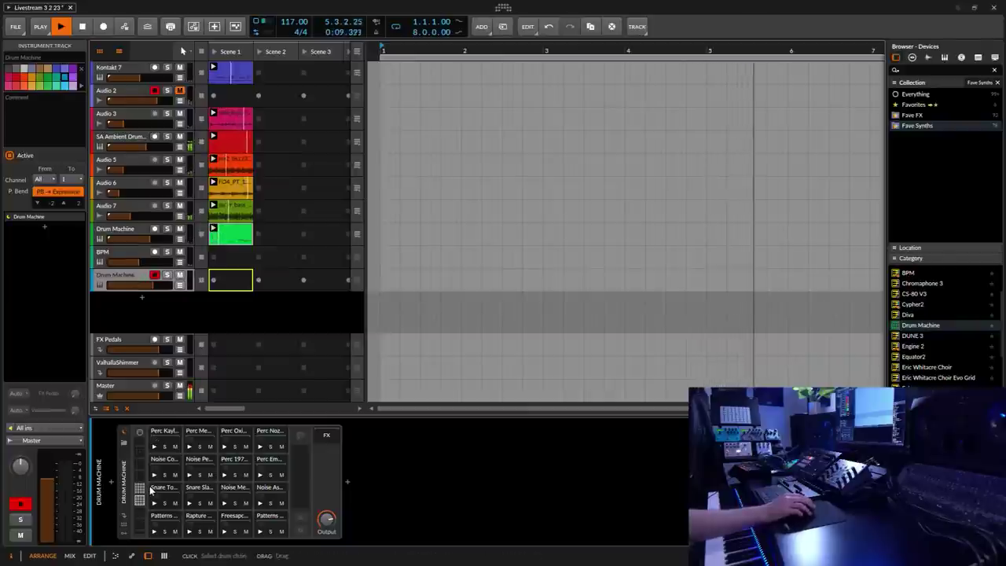
Open the sample browser for the new Drum Machine's empty C4 pad and restrict it to the Splice folder.
{"action": "left_click_drag", "start_coordinate": [139, 471], "coordinate": [139, 477]}
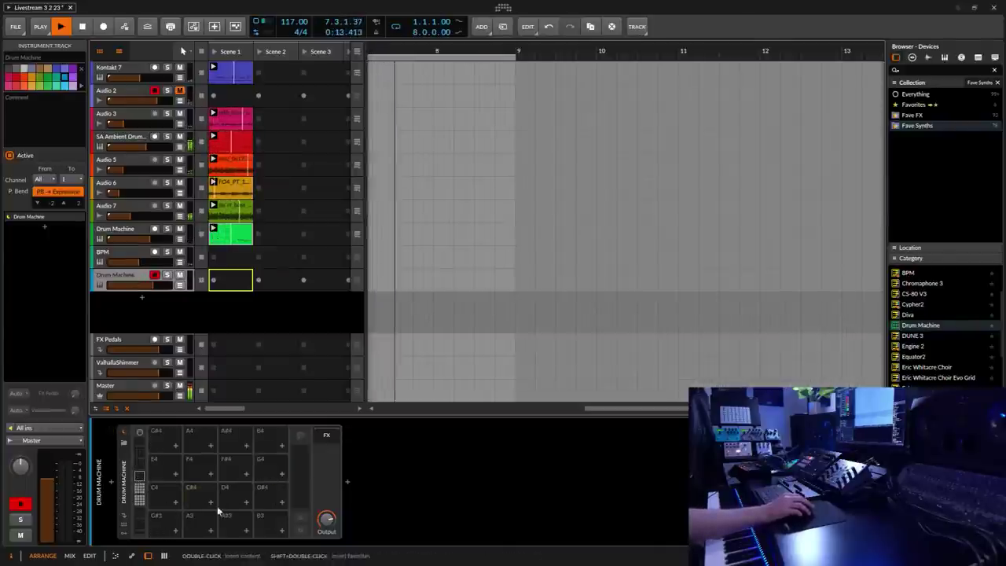
{"action": "double_click", "coordinate": [173, 502]}
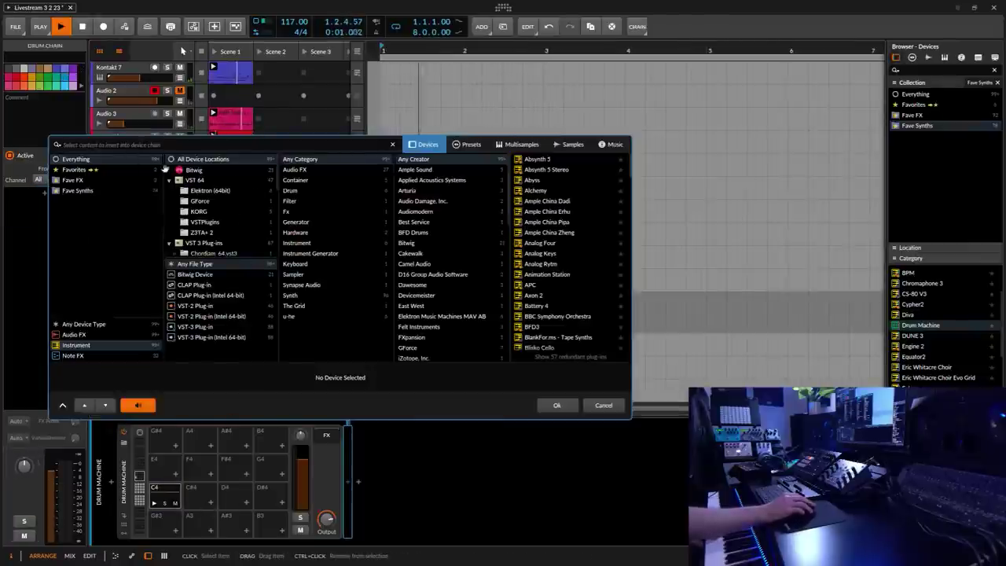
{"action": "key", "text": "Tab"}
{"action": "key", "text": "Tab"}
{"action": "key", "text": "Tab"}
{"action": "scroll", "coordinate": [319, 235], "scroll_direction": "down", "scroll_amount": 5}
{"action": "left_click_drag", "start_coordinate": [449, 173], "coordinate": [446, 244]}
{"action": "scroll", "coordinate": [446, 244], "scroll_direction": "up", "scroll_amount": 3}
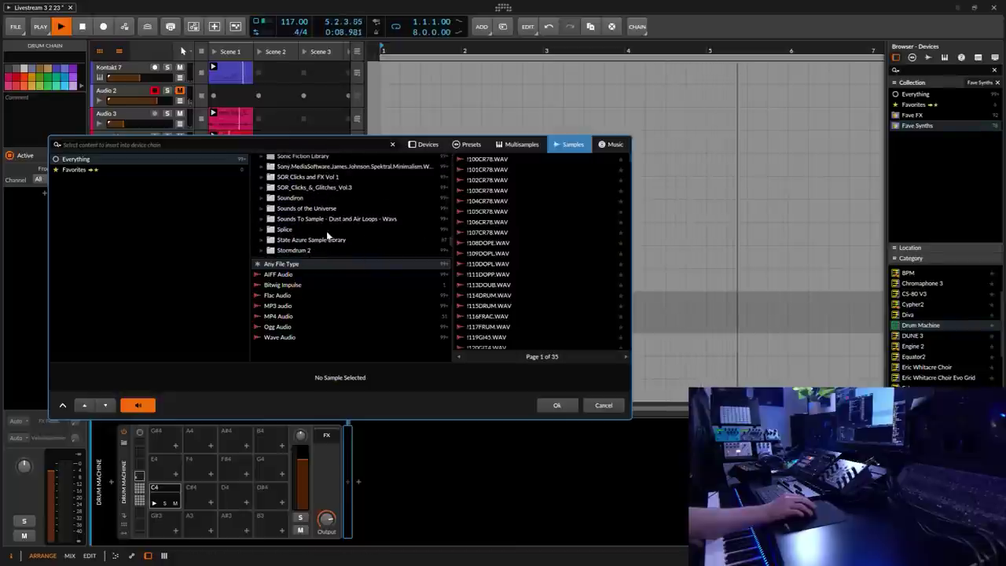
{"action": "left_click", "coordinate": [330, 239]}
{"action": "left_click", "coordinate": [284, 230]}
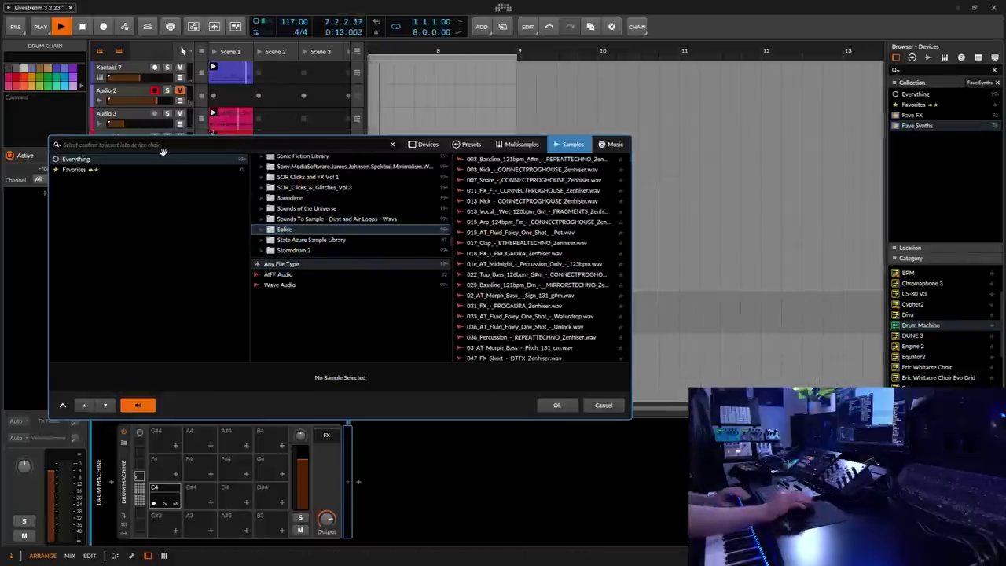
Search the Splice samples for "snare".
{"action": "type", "text": "ain"}
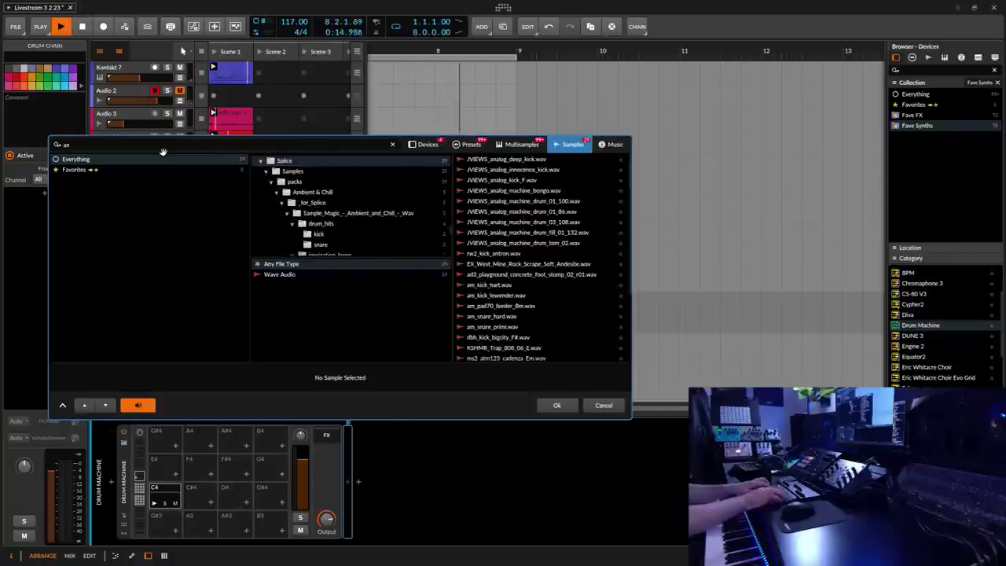
{"action": "key", "text": "BackSpace"}
{"action": "key", "text": "BackSpace"}
{"action": "type", "text": "snare"}
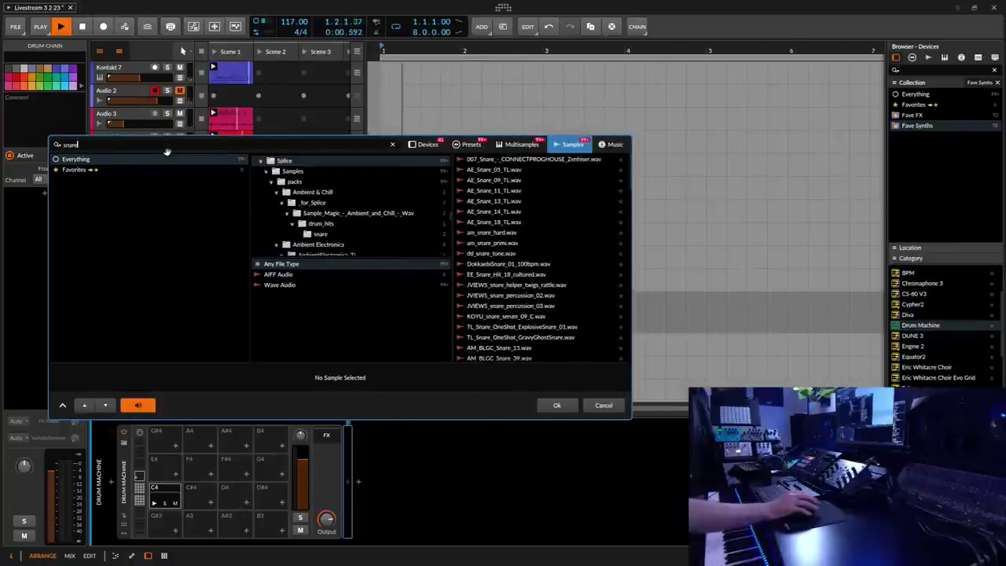
Audition the rw2_snr snares on the C4 pad, from rw2_snr_witwoo.wav up to rw2_snr_insertcoine.wav.
{"action": "scroll", "coordinate": [524, 301], "scroll_direction": "down", "scroll_amount": 15}
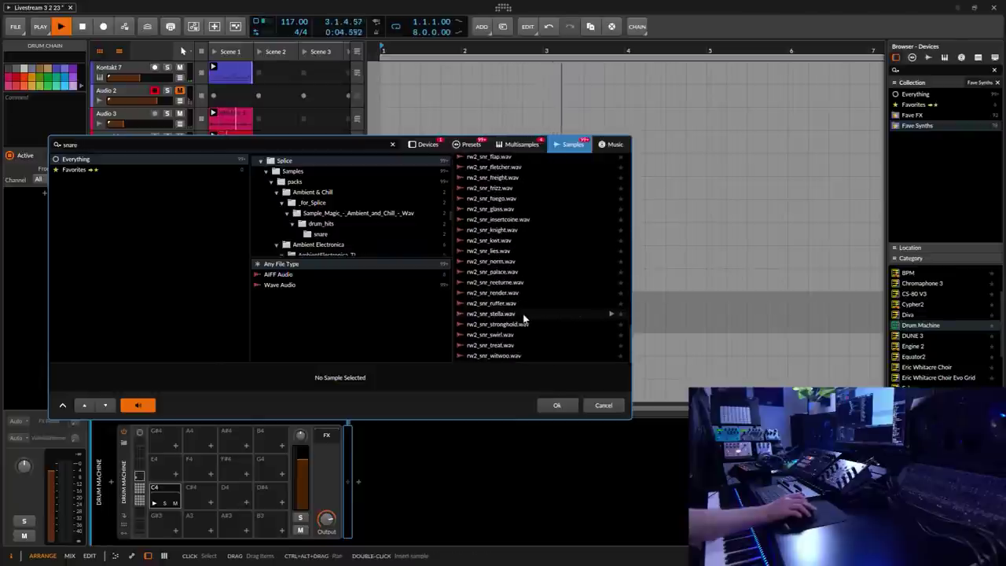
{"action": "left_click", "coordinate": [505, 356]}
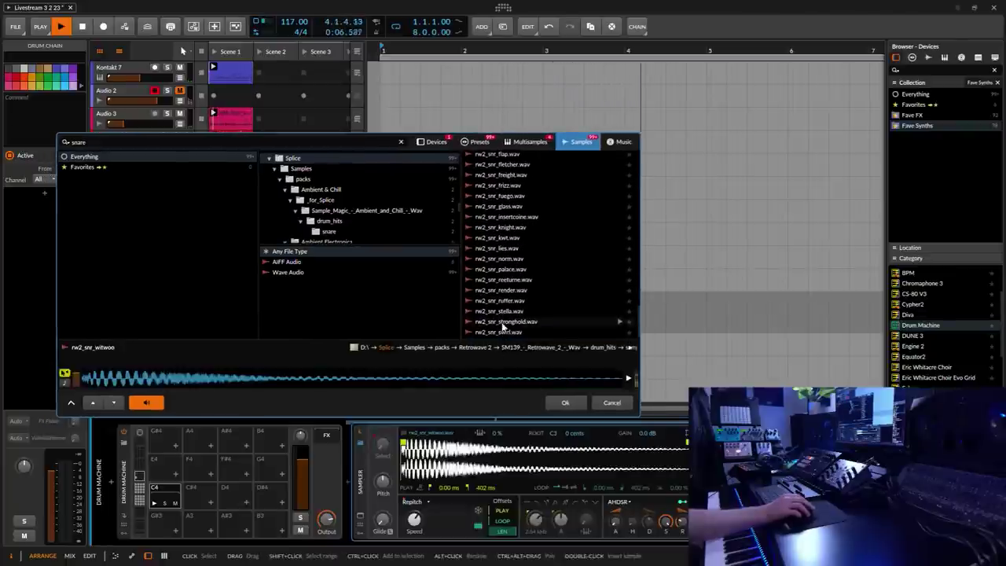
{"action": "left_click", "coordinate": [504, 322]}
{"action": "left_click", "coordinate": [501, 311]}
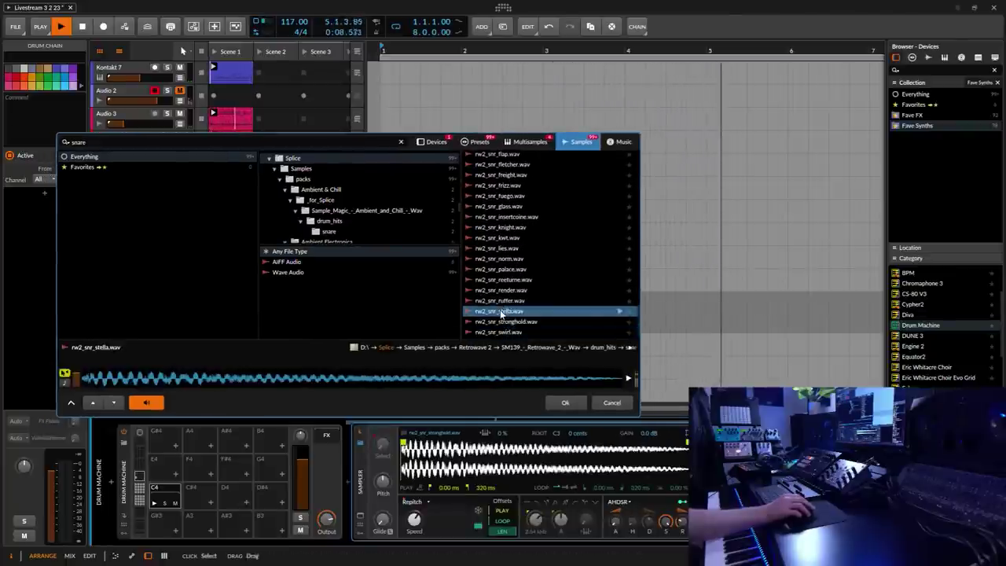
{"action": "left_click", "coordinate": [500, 300]}
{"action": "left_click", "coordinate": [499, 290]}
{"action": "left_click", "coordinate": [497, 280]}
{"action": "left_click", "coordinate": [502, 217]}
Audition rf_snr_ace.wav, mth_snr_revin.wav, ms2_snr_bdr.wav and TooLateOneShotSnare_02.wav on the C4 pad.
{"action": "scroll", "coordinate": [502, 247], "scroll_direction": "up", "scroll_amount": 5}
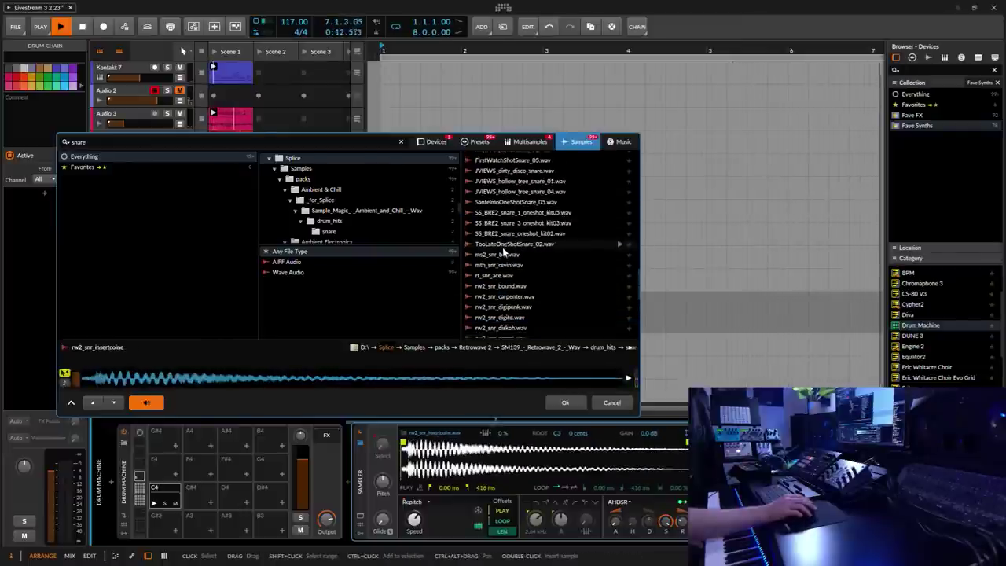
{"action": "left_click", "coordinate": [495, 276]}
{"action": "left_click", "coordinate": [496, 266]}
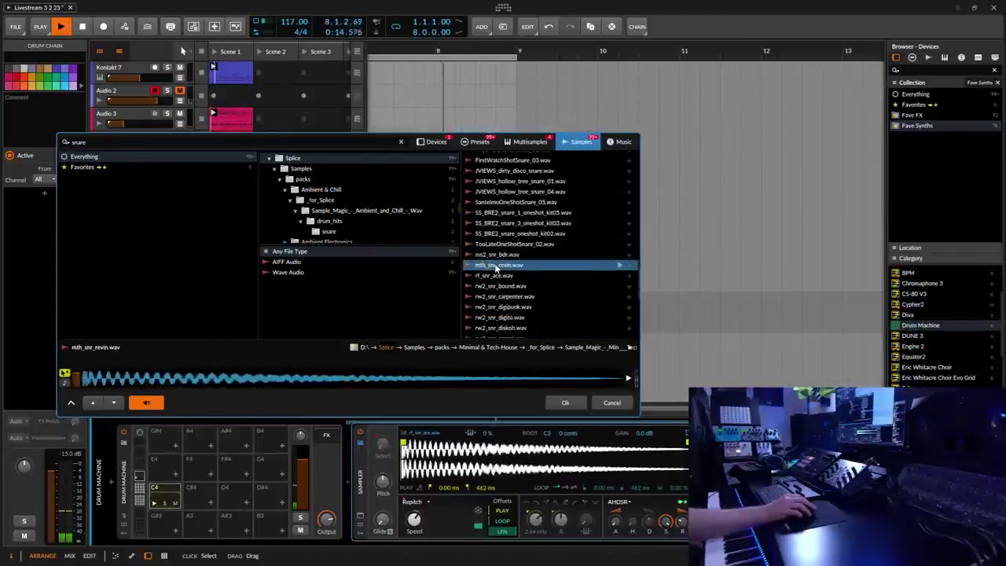
{"action": "left_click", "coordinate": [497, 255]}
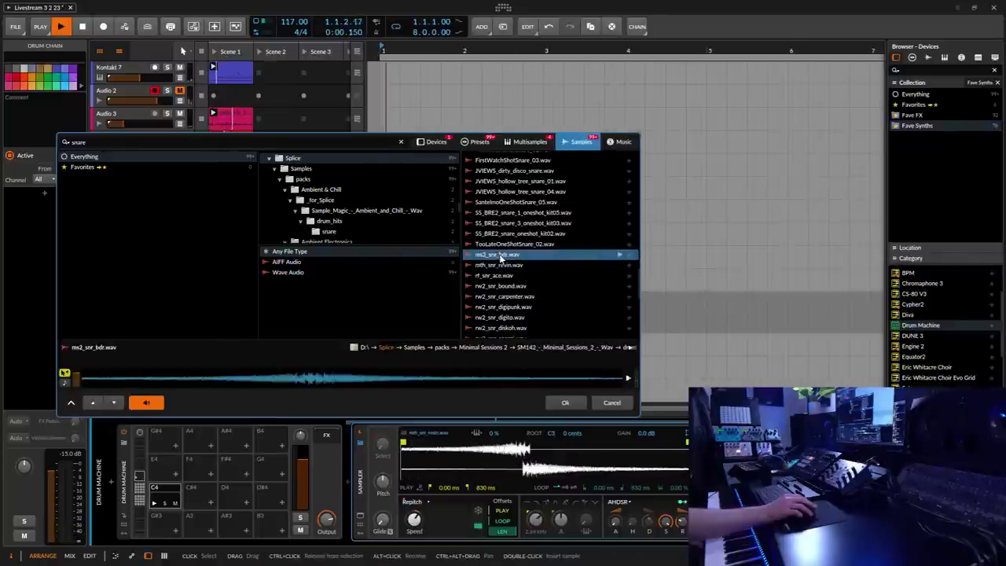
{"action": "left_click", "coordinate": [495, 245]}
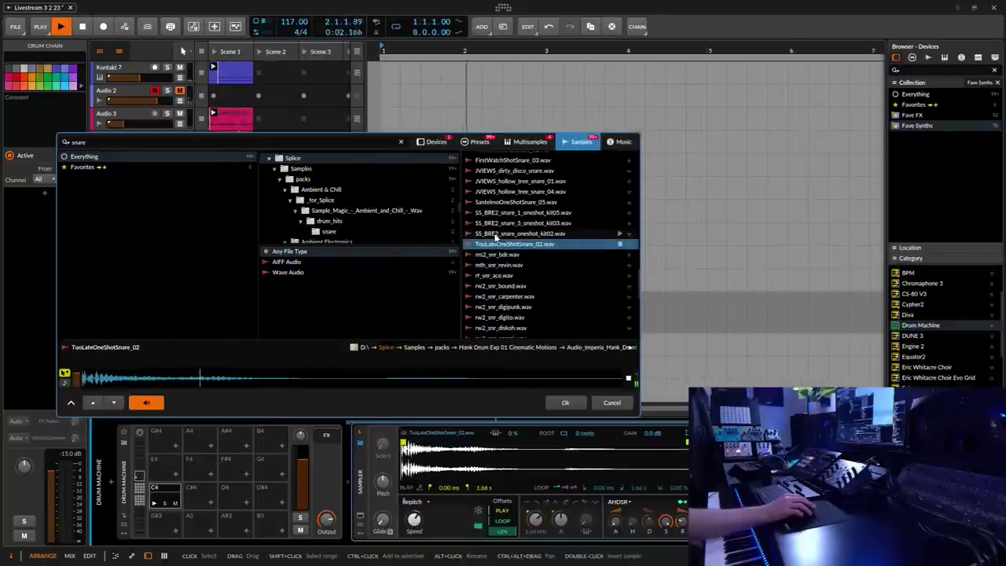
Audition the SS_BRE2 snare one-shots from kits 02, 03 and 05, lowering the Drum Machine track volume to -6.7 dB.
{"action": "left_click", "coordinate": [495, 234]}
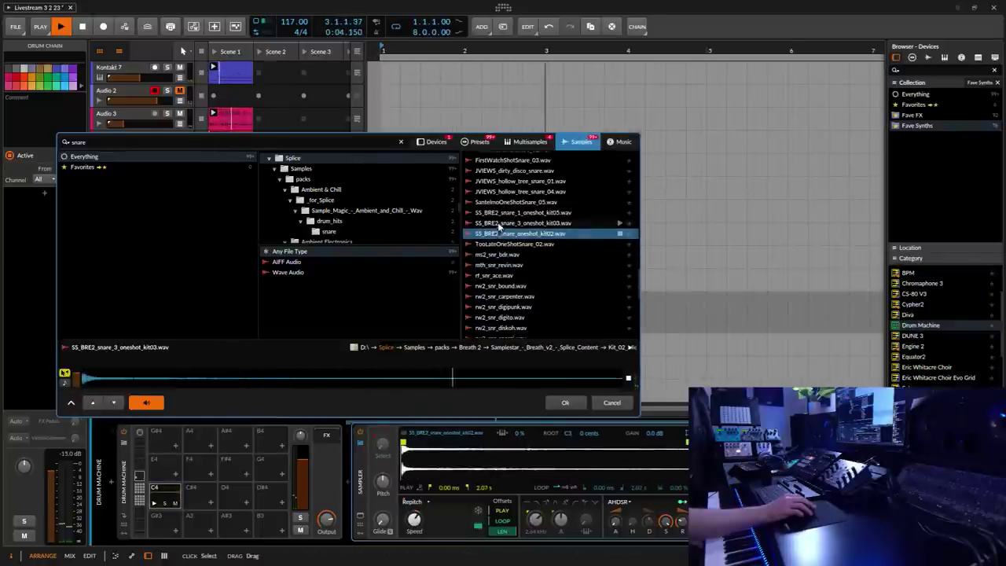
{"action": "left_click", "coordinate": [497, 224]}
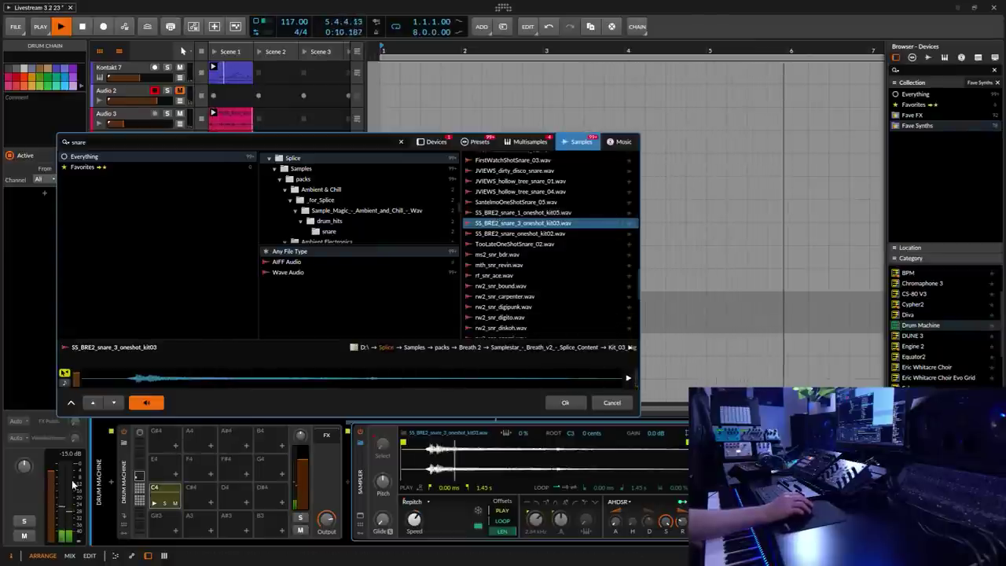
{"action": "mouse_move", "coordinate": [52, 471]}
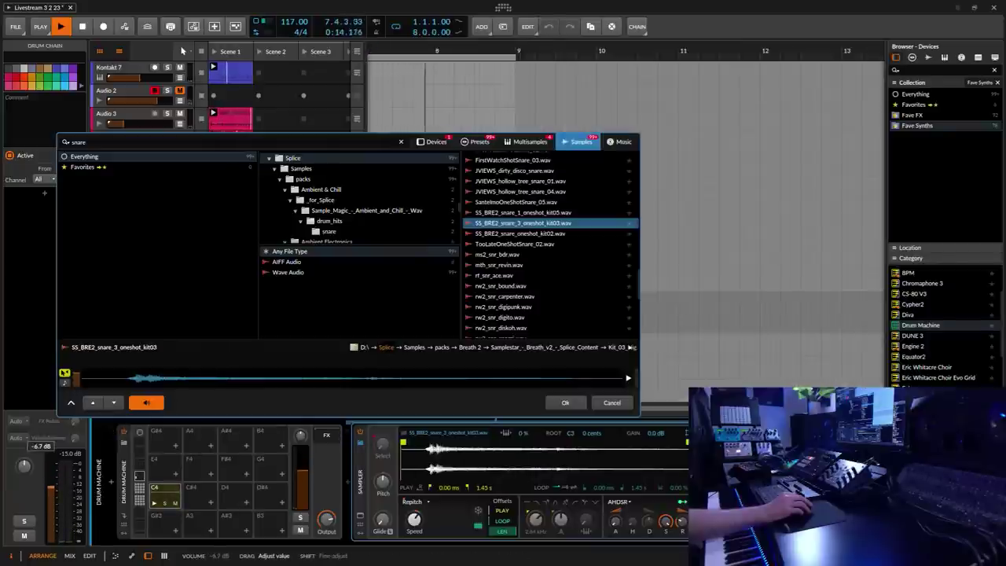
{"action": "left_click", "coordinate": [514, 213]}
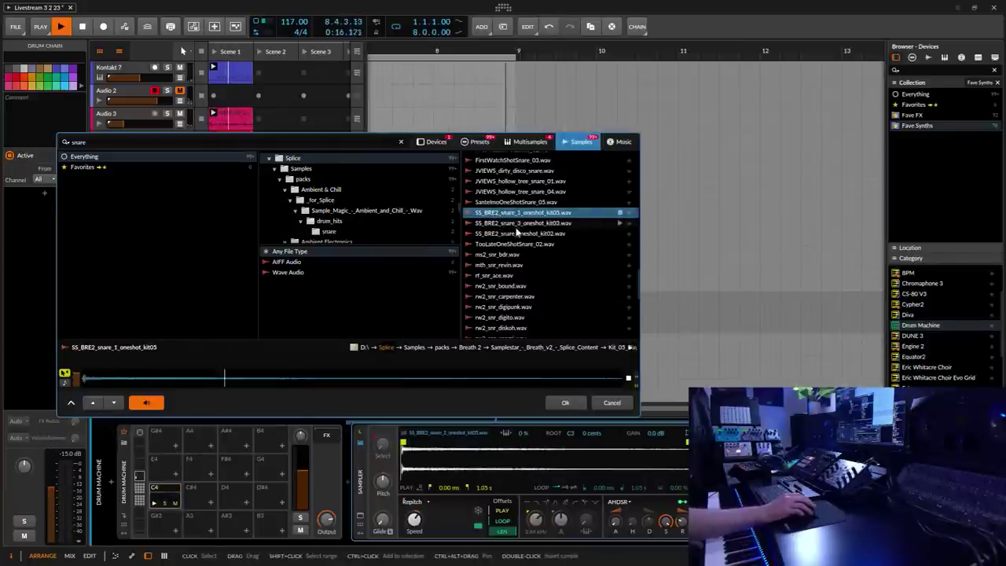
Audition the snares from SantelmoOneShotSnare_05.wav up to EX_Ice_hand_snares_off_original.wav, including the JVIEWS and FirstWatch one-shots.
{"action": "scroll", "coordinate": [515, 233], "scroll_direction": "up", "scroll_amount": 3}
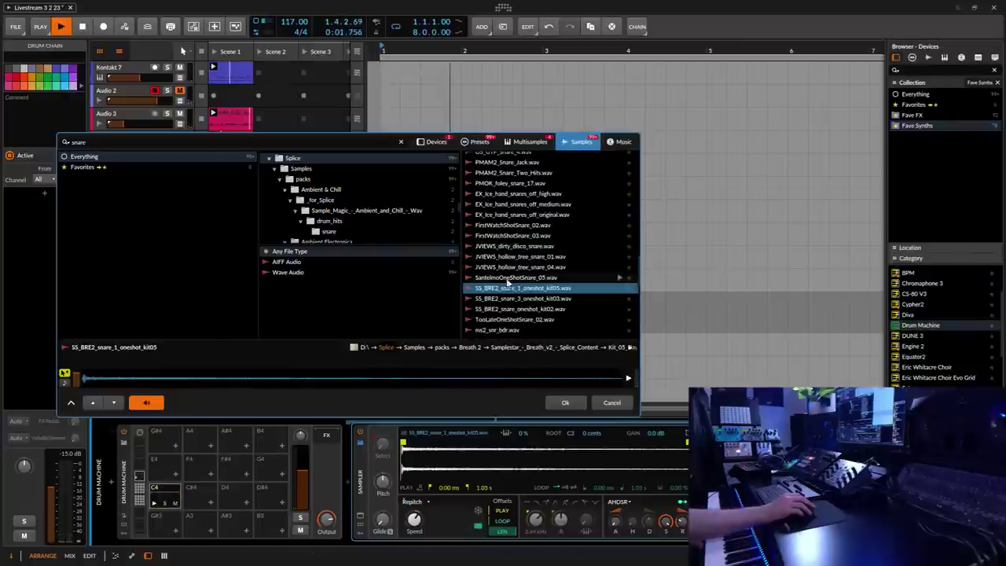
{"action": "left_click", "coordinate": [491, 279]}
{"action": "left_click", "coordinate": [484, 268]}
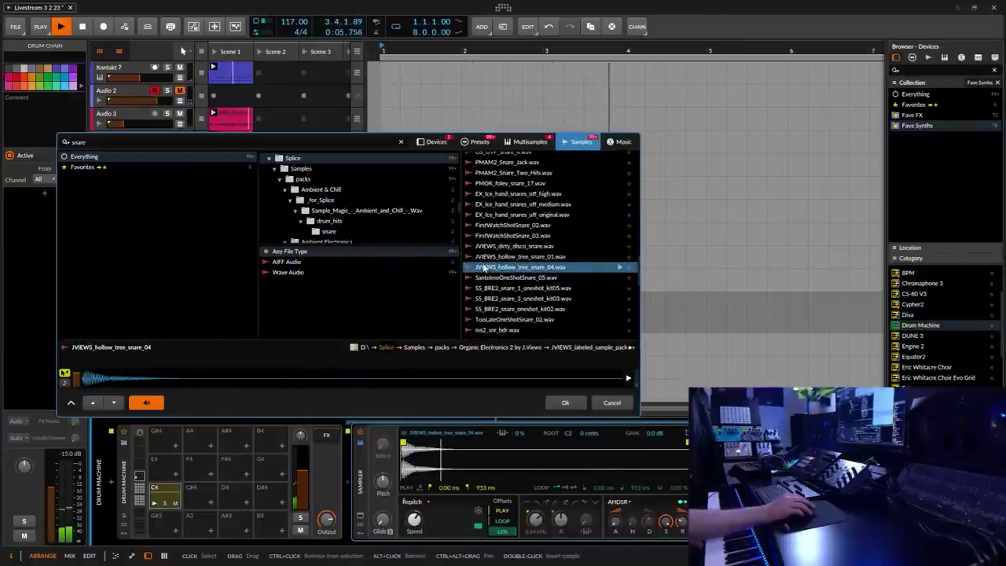
{"action": "left_click", "coordinate": [489, 258]}
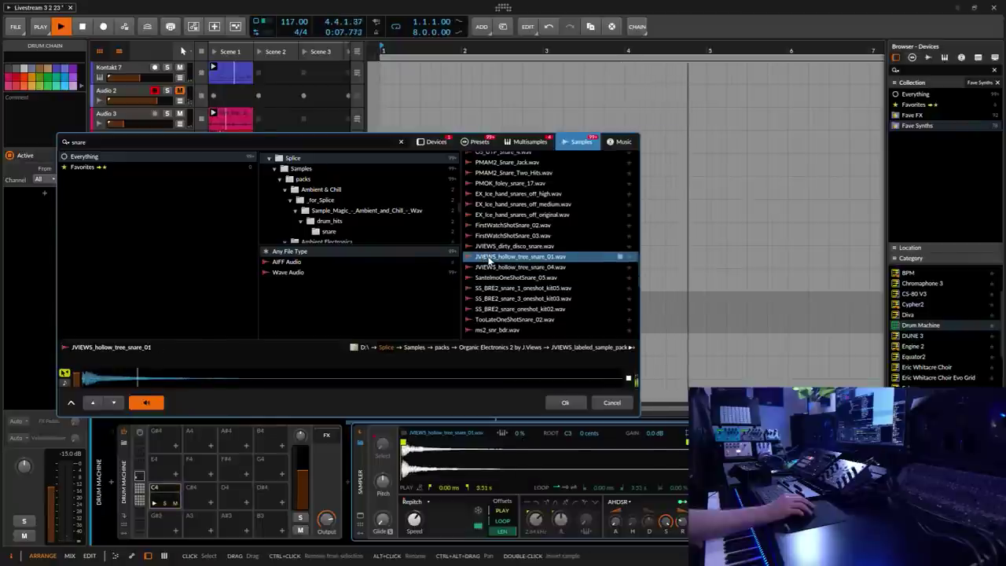
{"action": "left_click", "coordinate": [489, 248]}
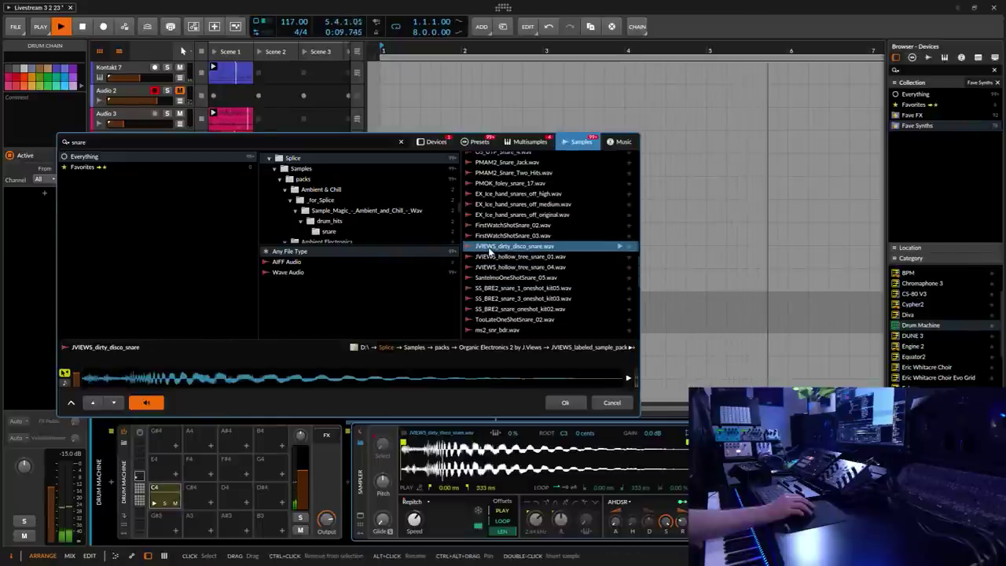
{"action": "left_click", "coordinate": [489, 235]}
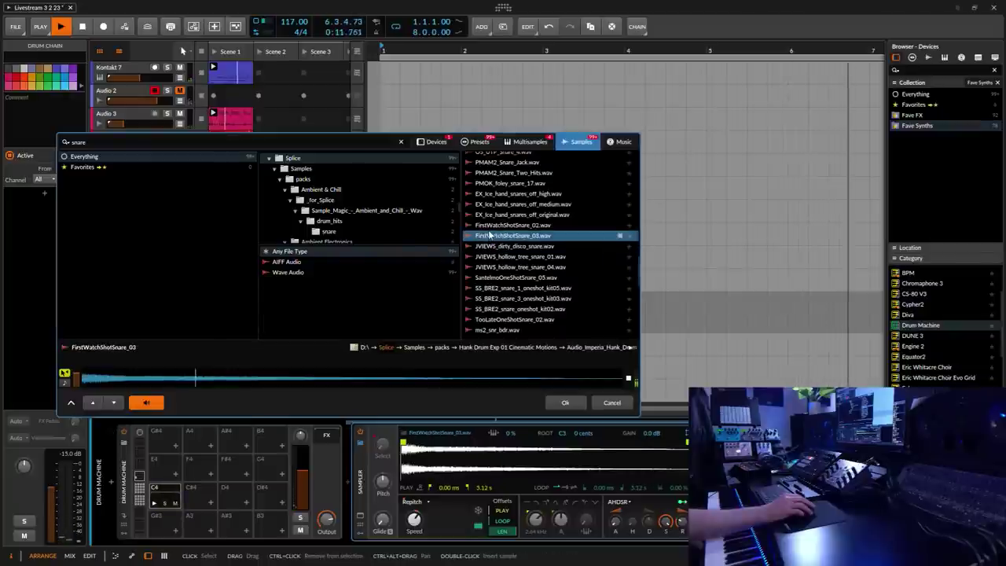
{"action": "left_click", "coordinate": [489, 226]}
{"action": "left_click", "coordinate": [489, 216]}
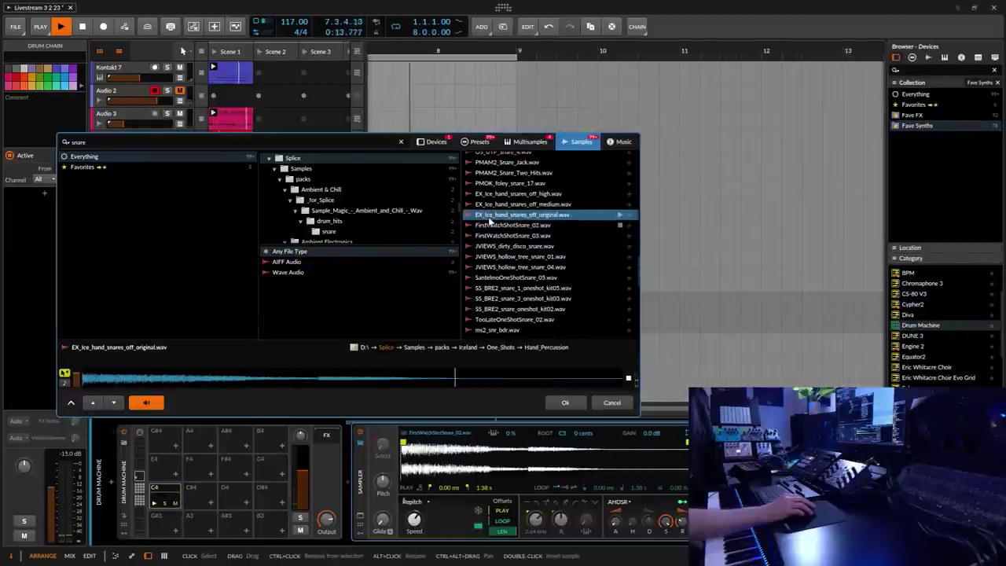
Audition OS_UTP_Snare_4.wav, PMAM2_Snare_Two_Hits.wav and PMOK_foley_snare_17.wav on the C4 pad.
{"action": "scroll", "coordinate": [492, 251], "scroll_direction": "up", "scroll_amount": 4}
{"action": "left_click", "coordinate": [494, 266]}
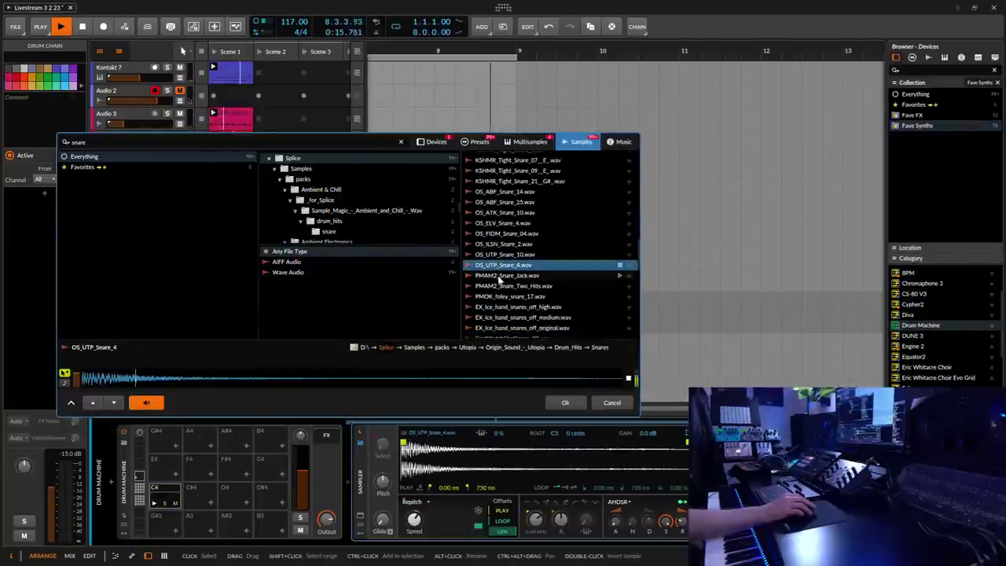
{"action": "left_click", "coordinate": [489, 286]}
{"action": "left_click", "coordinate": [489, 297]}
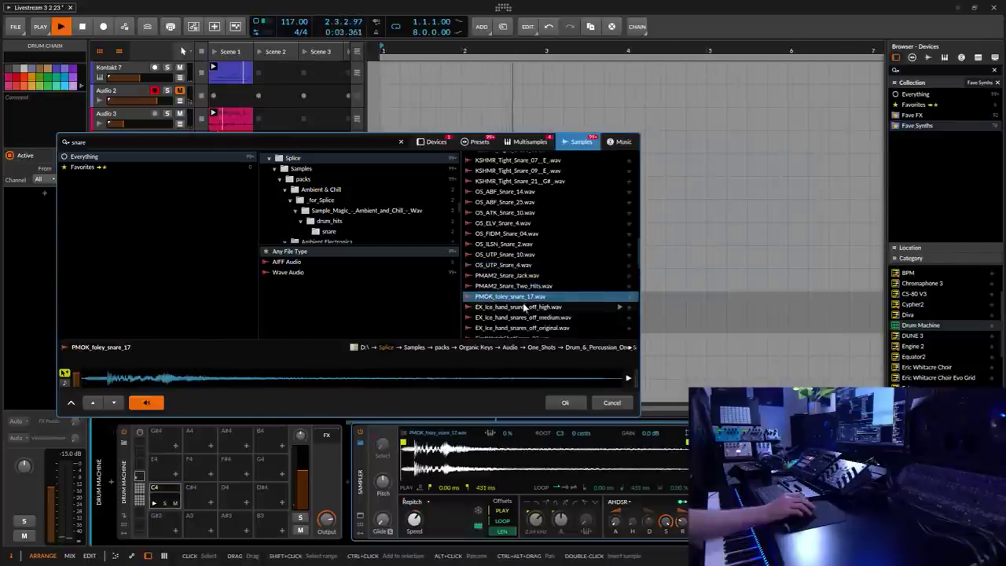
Audition the KSHMR Tight Snare samples on the C4 pad, from number 21 up to 04 in D.
{"action": "scroll", "coordinate": [524, 305], "scroll_direction": "up", "scroll_amount": 1}
{"action": "left_click", "coordinate": [511, 218]}
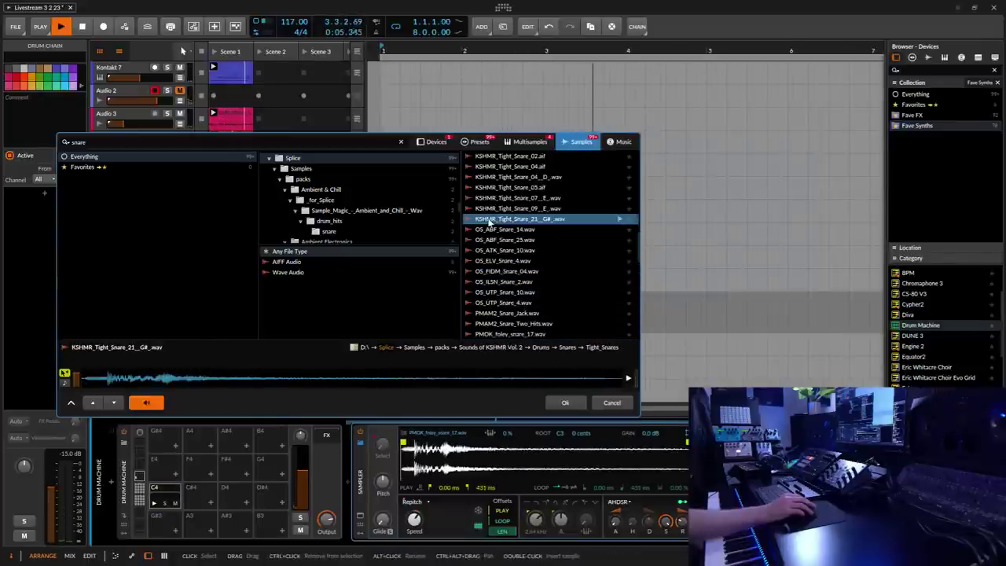
{"action": "scroll", "coordinate": [514, 306], "scroll_direction": "up", "scroll_amount": 2}
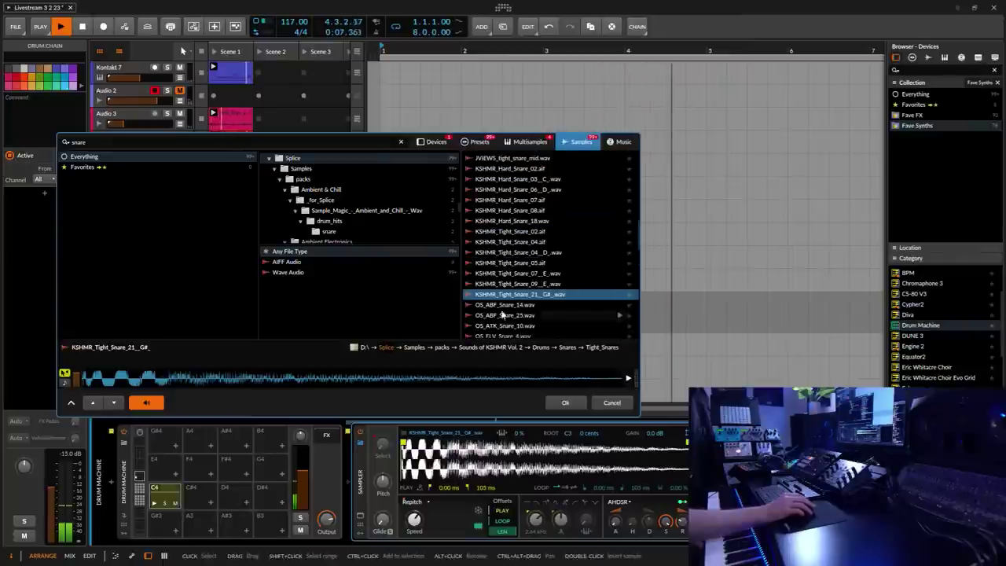
{"action": "left_click", "coordinate": [500, 284]}
{"action": "left_click", "coordinate": [498, 273]}
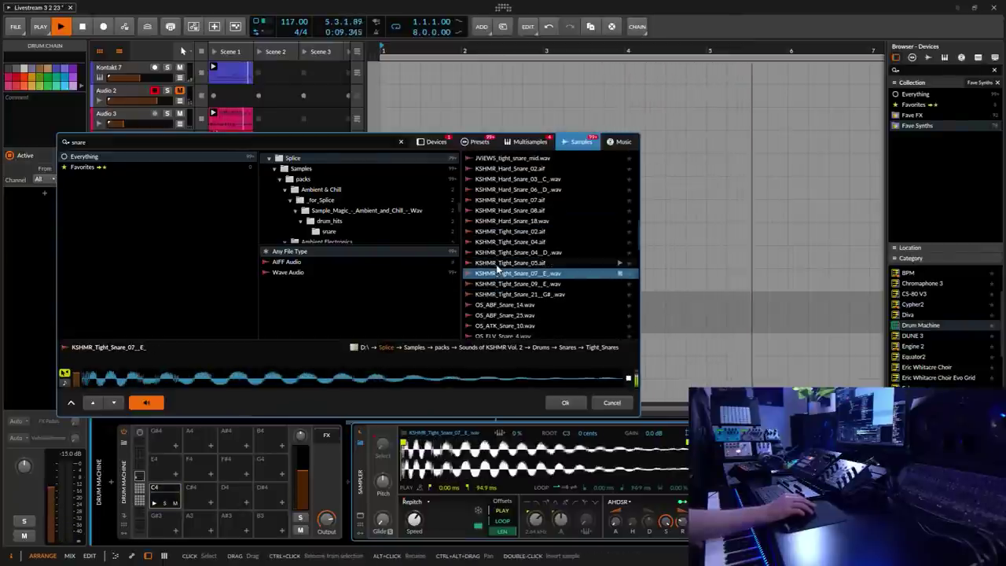
{"action": "left_click", "coordinate": [497, 263]}
{"action": "left_click", "coordinate": [499, 253]}
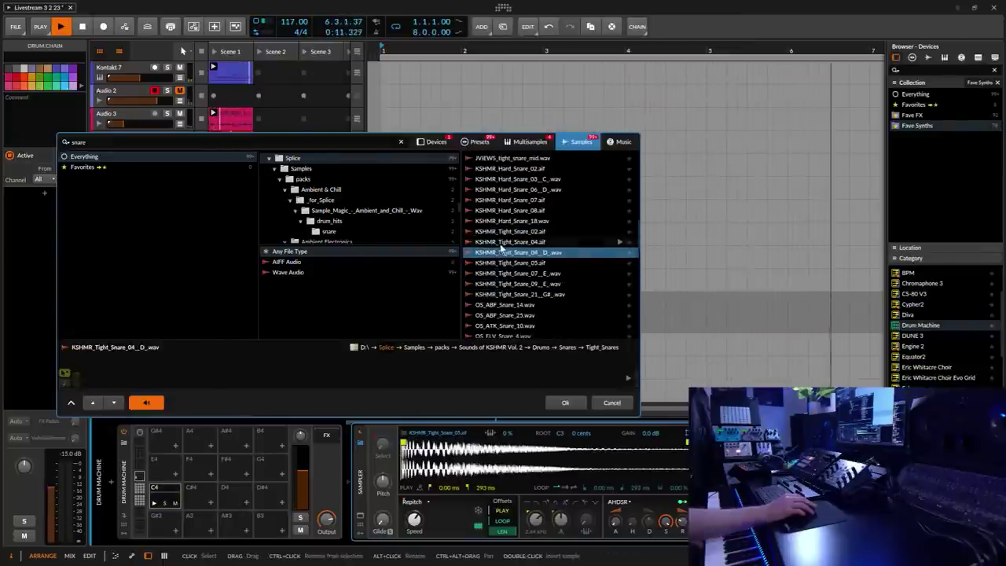
Audition a KSHMR Hard Snare, JVIEWS_tight_snare_mid.wav, JVIEWS_rv_snare_soft.wav and JVIEWS_desertwood_snare_rim_04.wav.
{"action": "scroll", "coordinate": [505, 292], "scroll_direction": "up", "scroll_amount": 3}
{"action": "left_click", "coordinate": [504, 292]}
{"action": "left_click", "coordinate": [503, 271]}
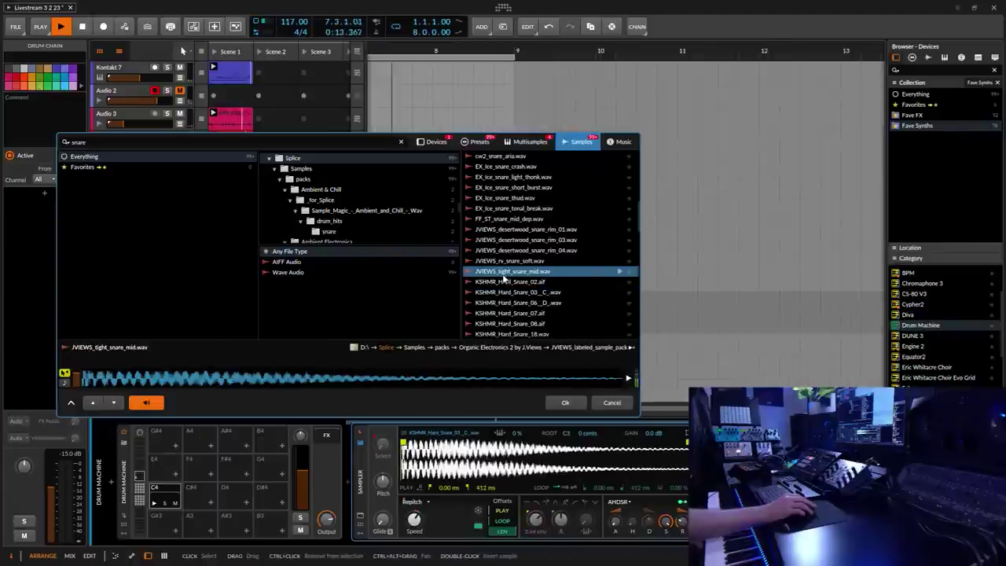
{"action": "left_click", "coordinate": [503, 260]}
{"action": "left_click", "coordinate": [503, 250]}
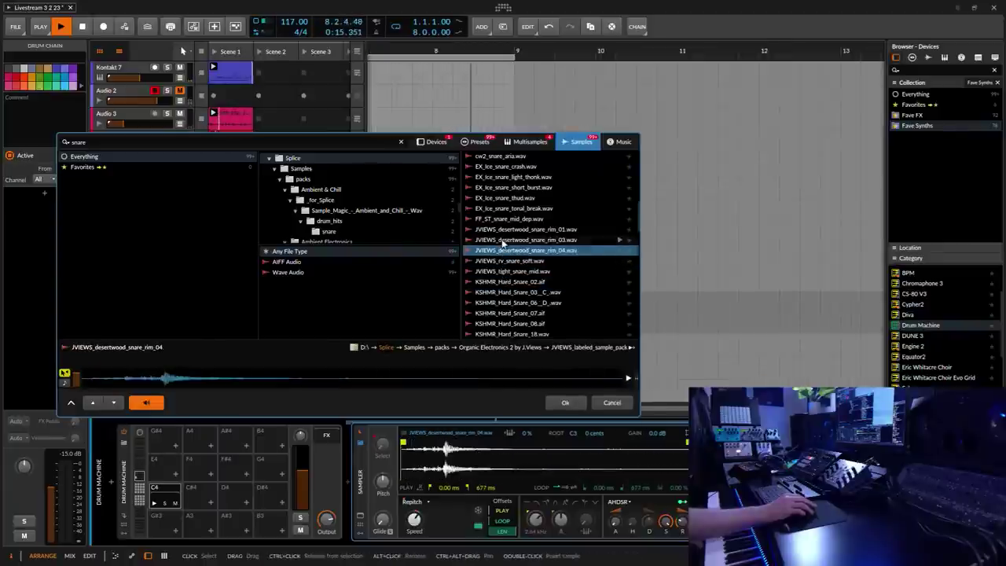
Try JVIEWS_desertwood_snare_rim_03.wav on the C4 pad with the Sampler play start moved to 72.0 ms.
{"action": "left_click", "coordinate": [501, 240]}
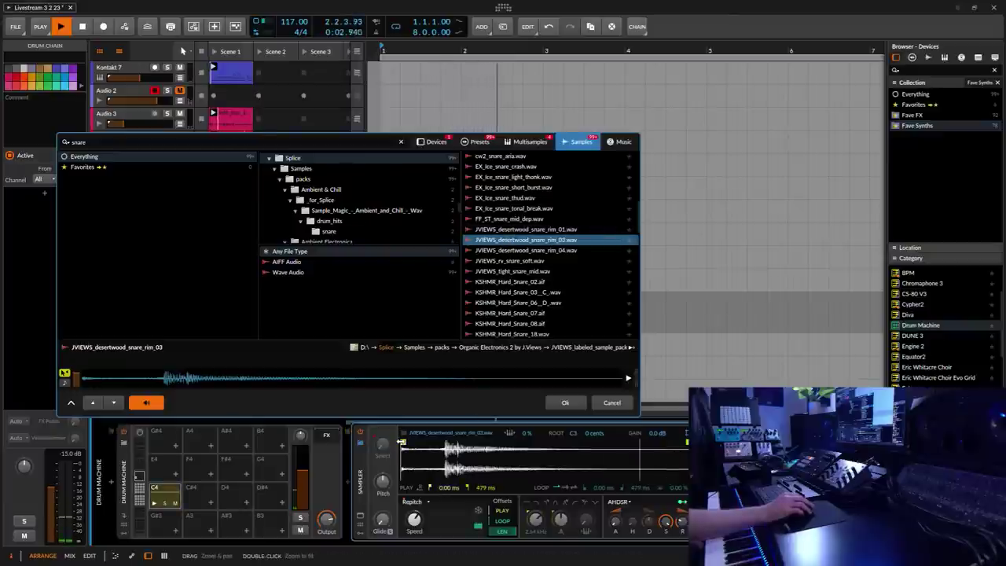
{"action": "left_click", "coordinate": [401, 445]}
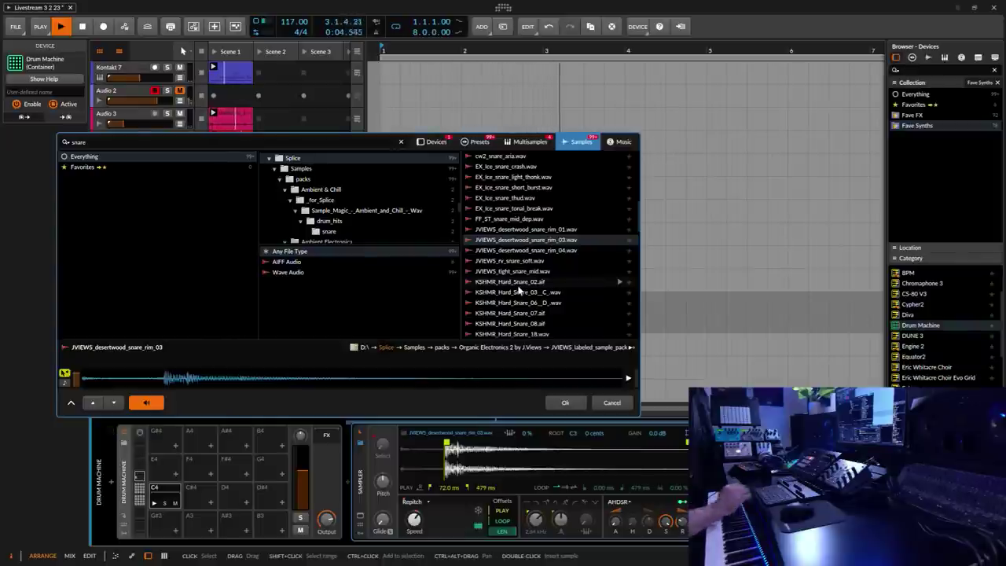
Load FF_ST_snare_mid_dep.wav into the C4 pad and confirm the sample choice.
{"action": "left_click", "coordinate": [511, 221]}
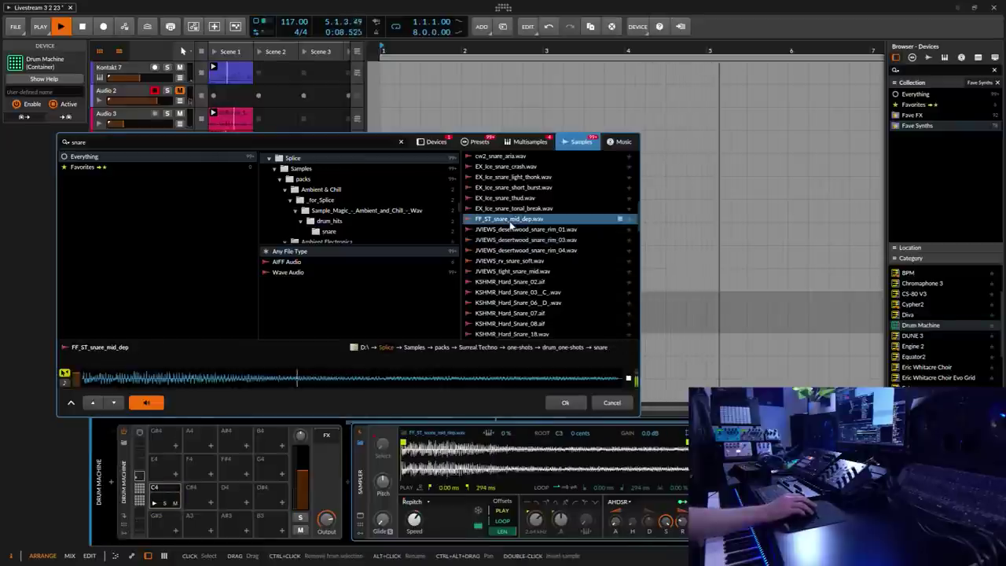
{"action": "left_click", "coordinate": [567, 403]}
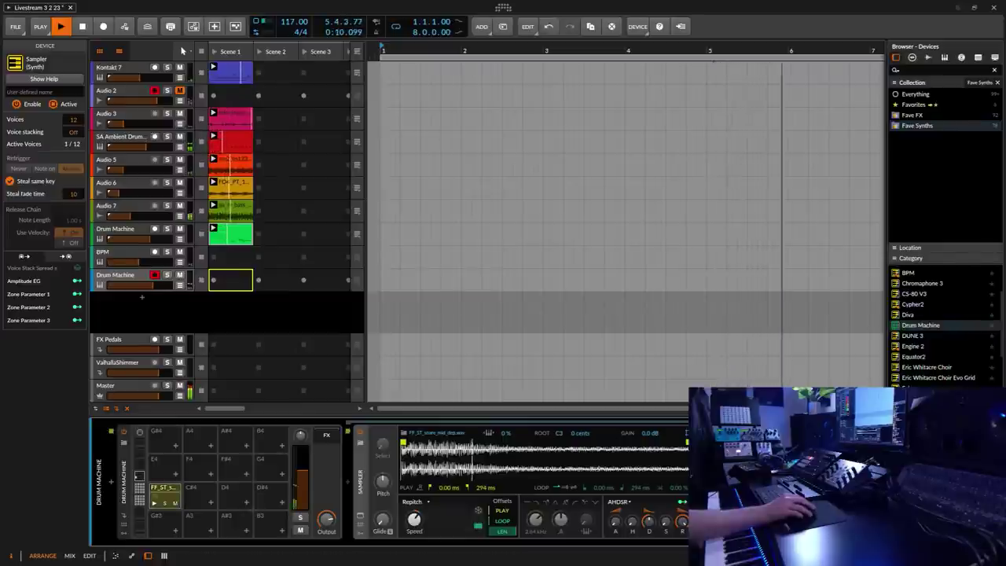
Insert ValhallaSupermassive from the Fave FX collection into the snare pad's device chain and set its mix to 20.8%.
{"action": "left_click", "coordinate": [447, 182]}
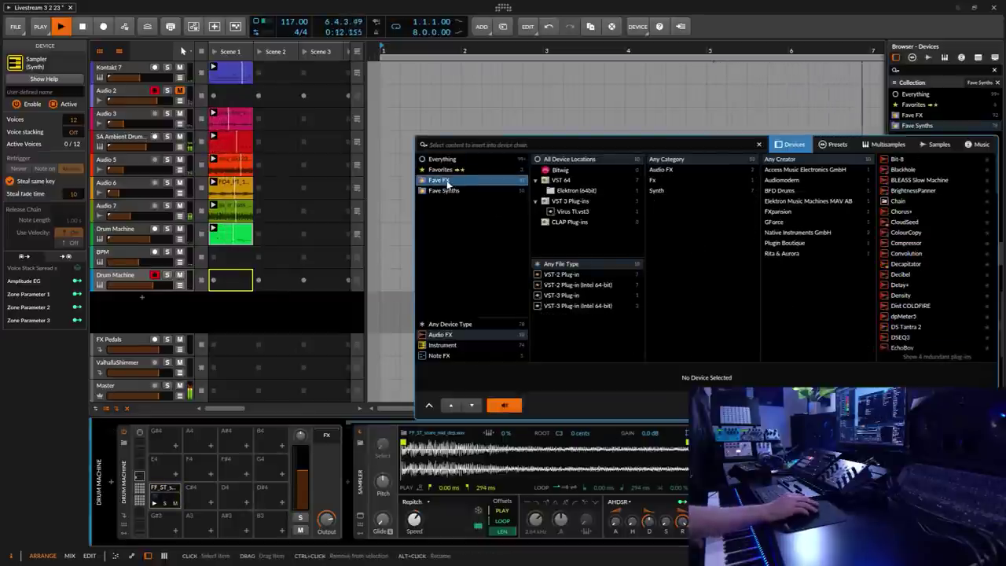
{"action": "scroll", "coordinate": [916, 314], "scroll_direction": "down", "scroll_amount": 10}
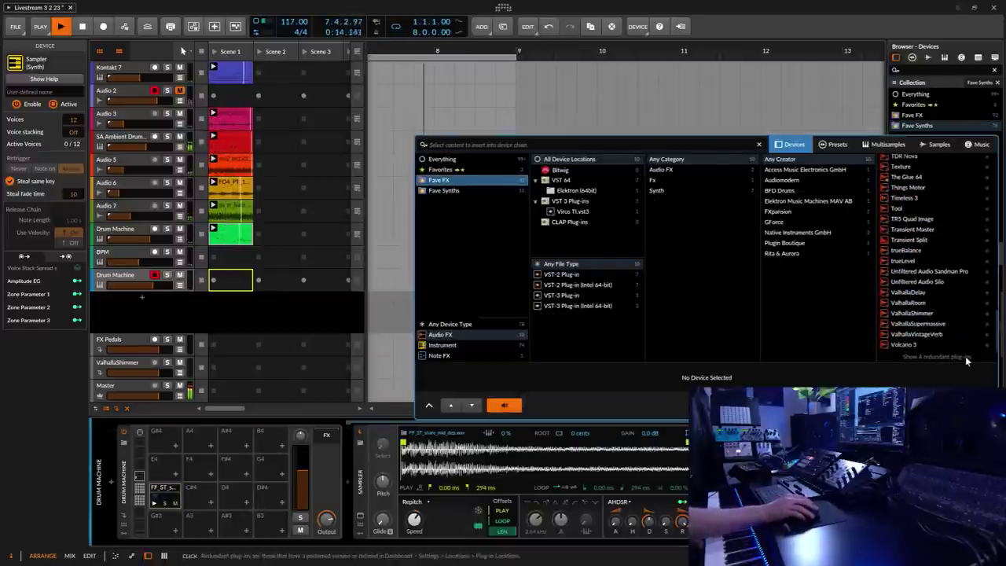
{"action": "double_click", "coordinate": [918, 323]}
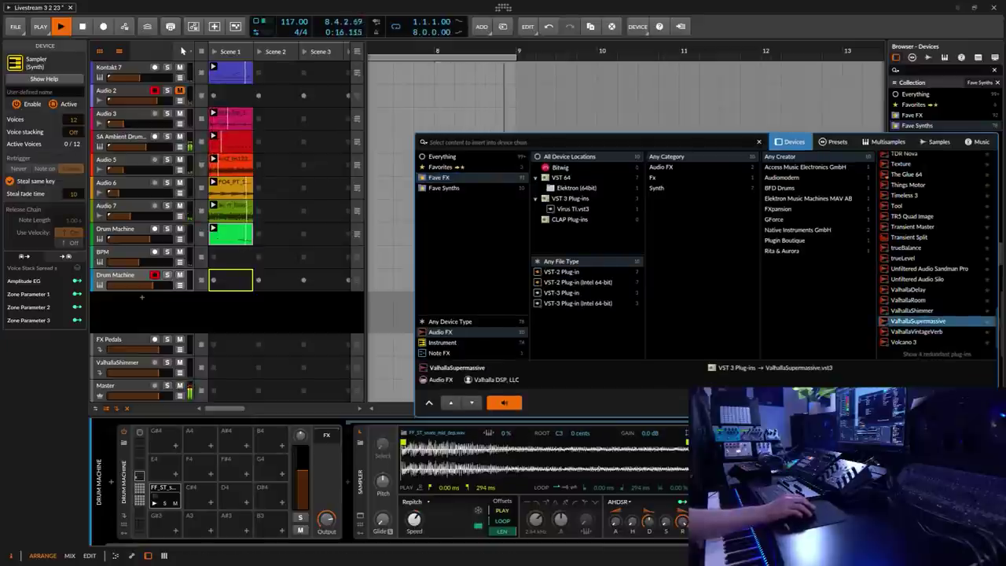
{"action": "left_click_drag", "start_coordinate": [603, 163], "coordinate": [694, 69]}
{"action": "left_click_drag", "start_coordinate": [419, 155], "coordinate": [430, 150]}
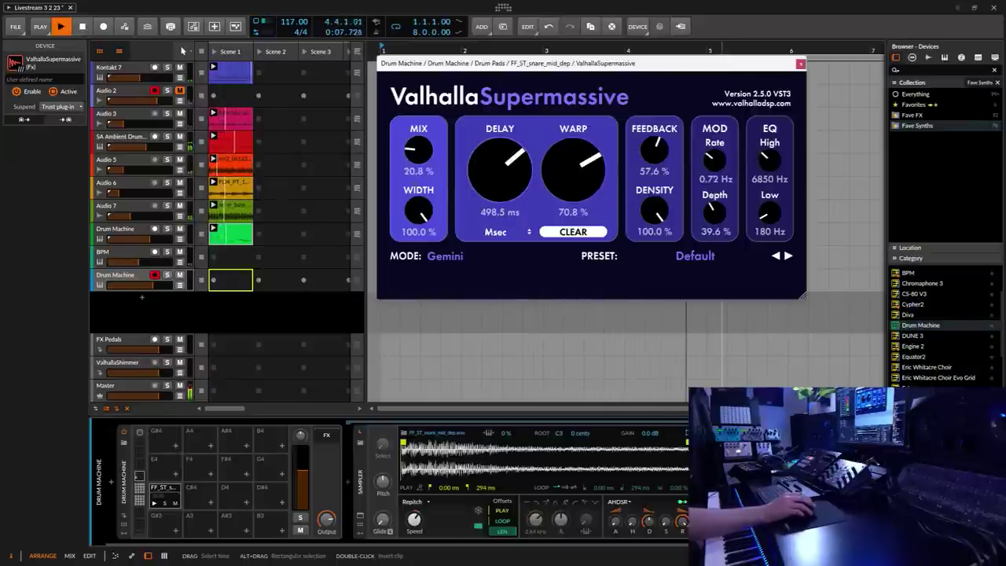
Record a snare clip in Scene 1 on the new Drum Machine track and raise the ValhallaSupermassive mix to 27.6%.
{"action": "left_click", "coordinate": [214, 284]}
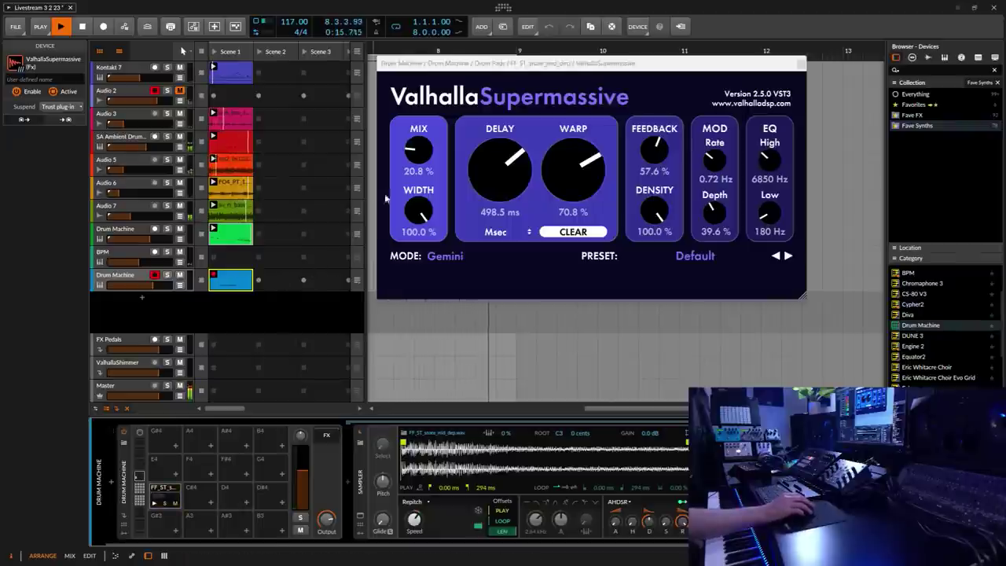
{"action": "scroll", "coordinate": [427, 159], "scroll_direction": "up", "scroll_amount": 3}
{"action": "scroll", "coordinate": [428, 157], "scroll_direction": "up", "scroll_amount": 2}
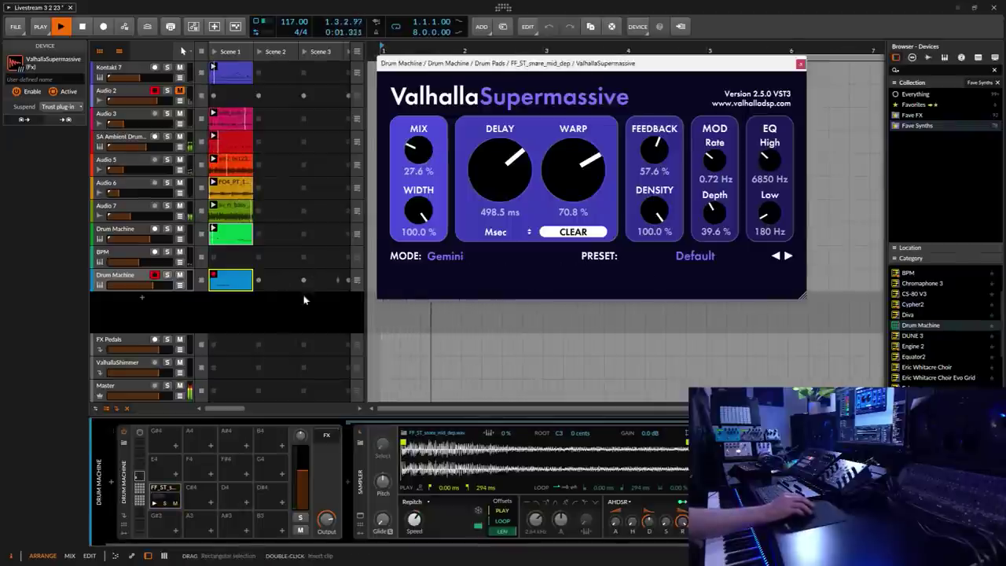
End the snare clip's recording so it loops in Scene 1, and lower its Drum Machine track's volume to -11.2 dB.
{"action": "left_click", "coordinate": [213, 277]}
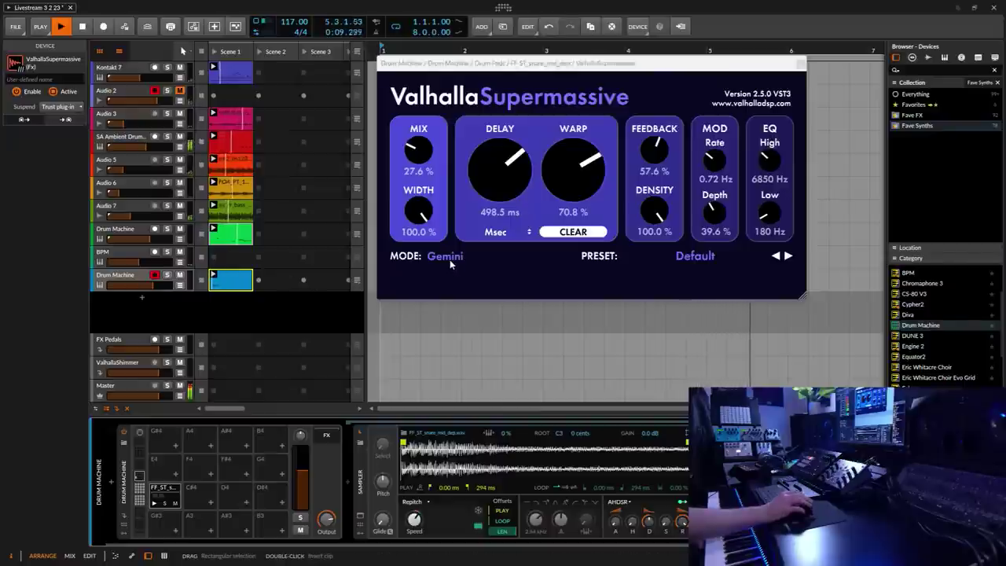
{"action": "left_click", "coordinate": [123, 288]}
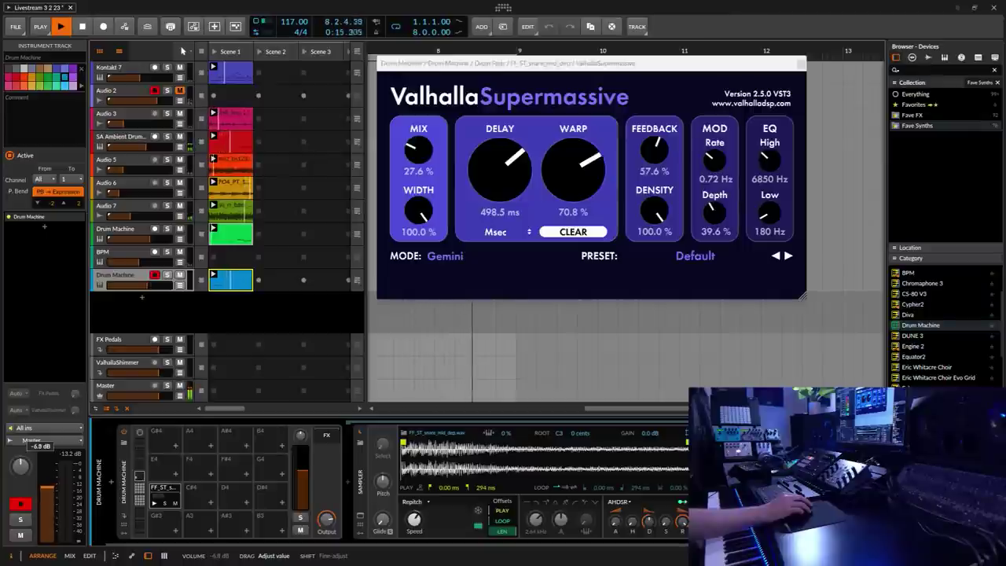
{"action": "left_click_drag", "start_coordinate": [36, 442], "coordinate": [36, 451]}
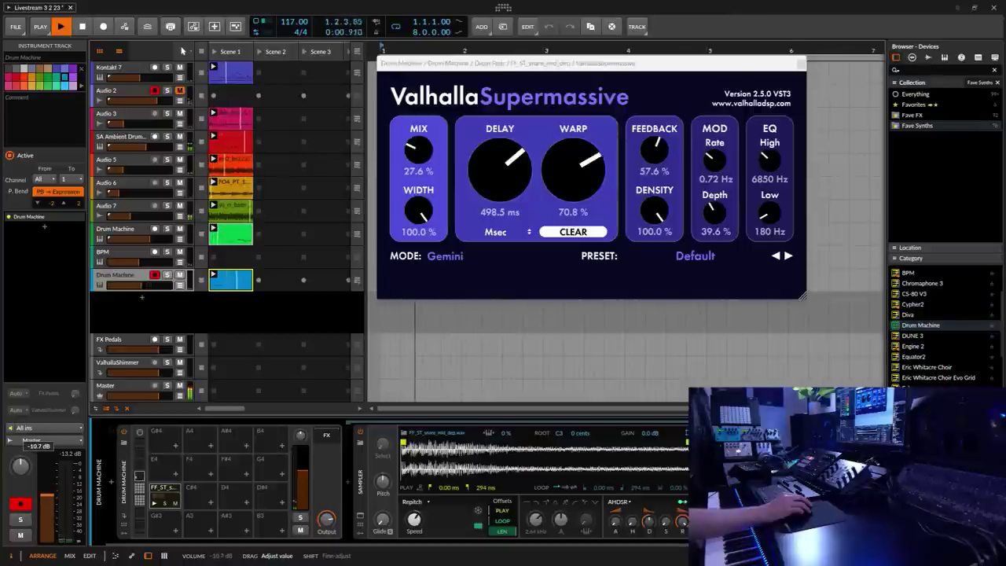
{"action": "left_click_drag", "start_coordinate": [35, 451], "coordinate": [36, 449]}
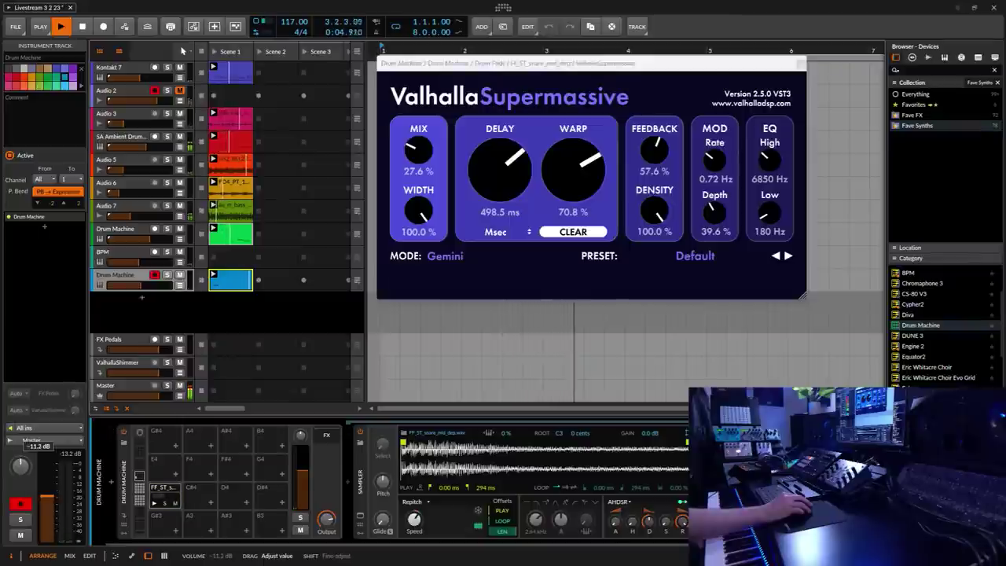
Set the snare reverb's mix to 33.6%, EQ High to 7880 Hz and EQ Low to 90 Hz, and close the ValhallaSupermassive window.
{"action": "left_click_drag", "start_coordinate": [648, 521], "coordinate": [649, 534]}
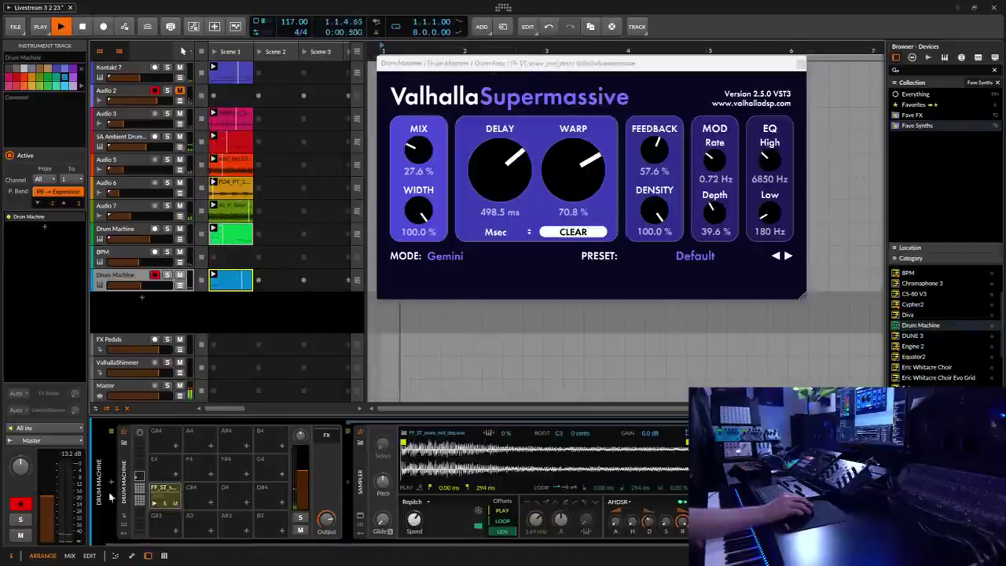
{"action": "mouse_move", "coordinate": [418, 149]}
{"action": "left_mouse_down"}
{"action": "mouse_move", "coordinate": [412, 135]}
{"action": "mouse_move", "coordinate": [425, 130]}
{"action": "mouse_move", "coordinate": [440, 135]}
{"action": "mouse_move", "coordinate": [433, 147]}
{"action": "left_mouse_up"}
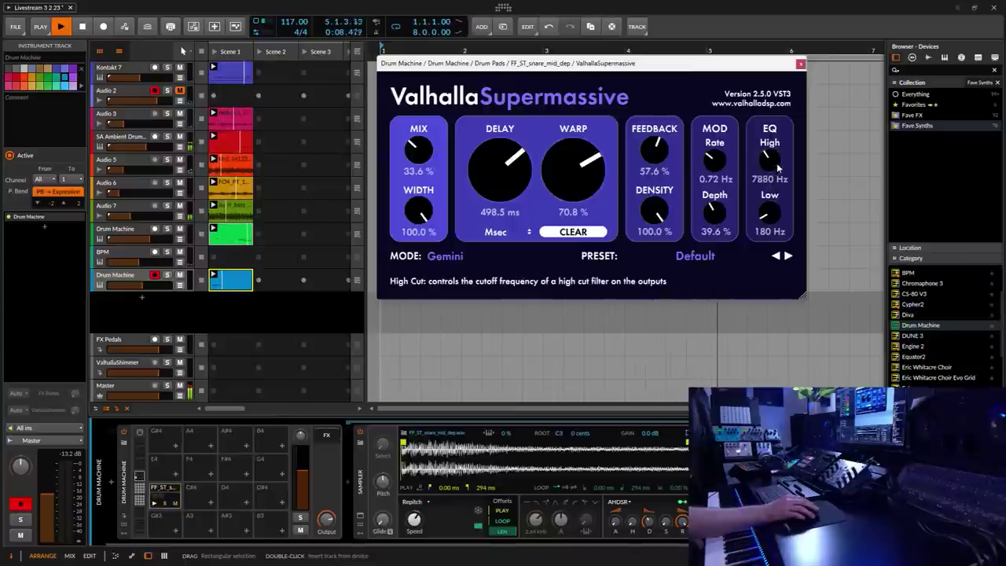
{"action": "left_click_drag", "start_coordinate": [768, 212], "coordinate": [768, 224]}
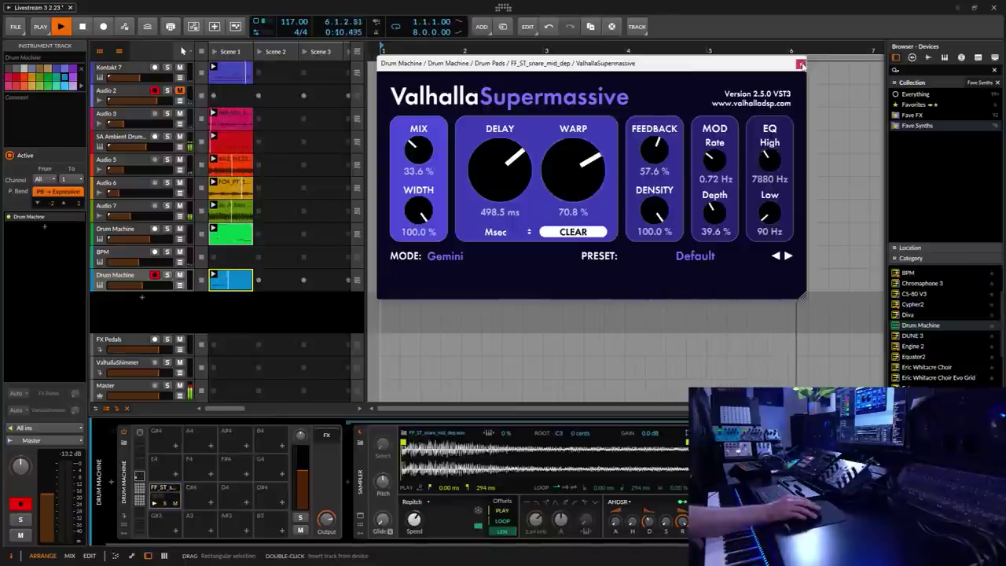
{"action": "left_click", "coordinate": [801, 64]}
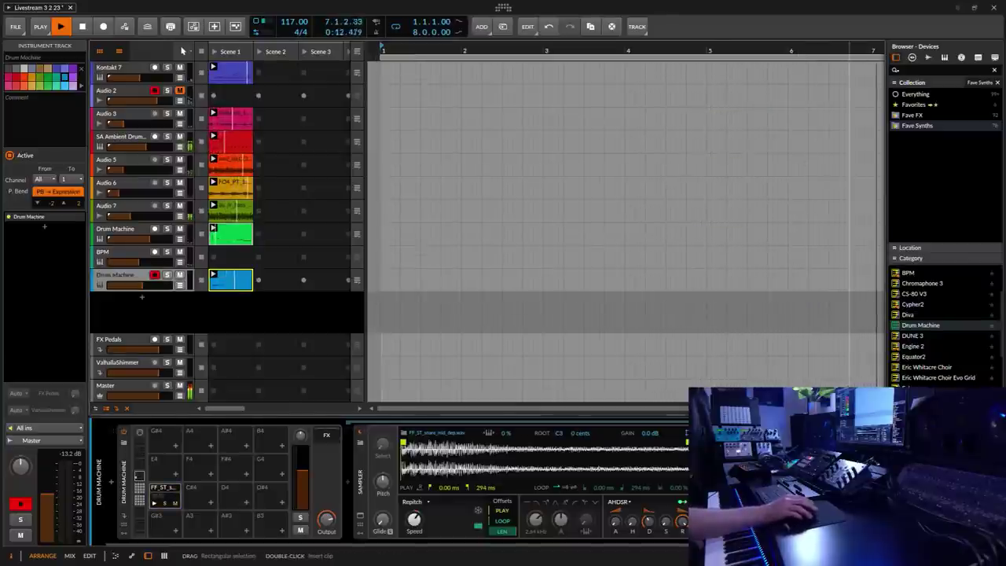
Add another Drum Machine track and load the StateAzure preset SA Ambient Drums Splice3 into it.
{"action": "scroll", "coordinate": [1003, 285], "scroll_direction": "up", "scroll_amount": 3}
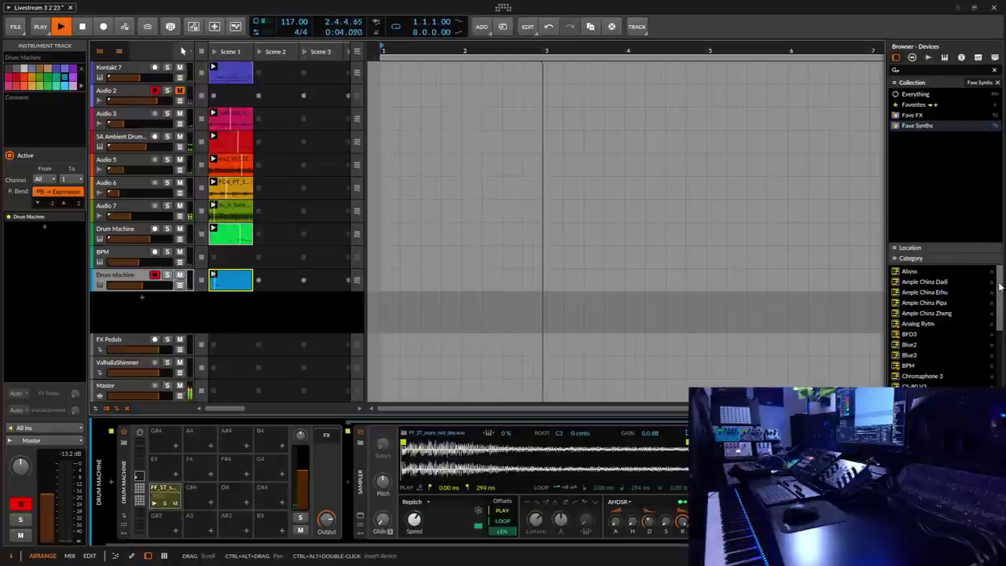
{"action": "left_click_drag", "start_coordinate": [999, 301], "coordinate": [456, 319]}
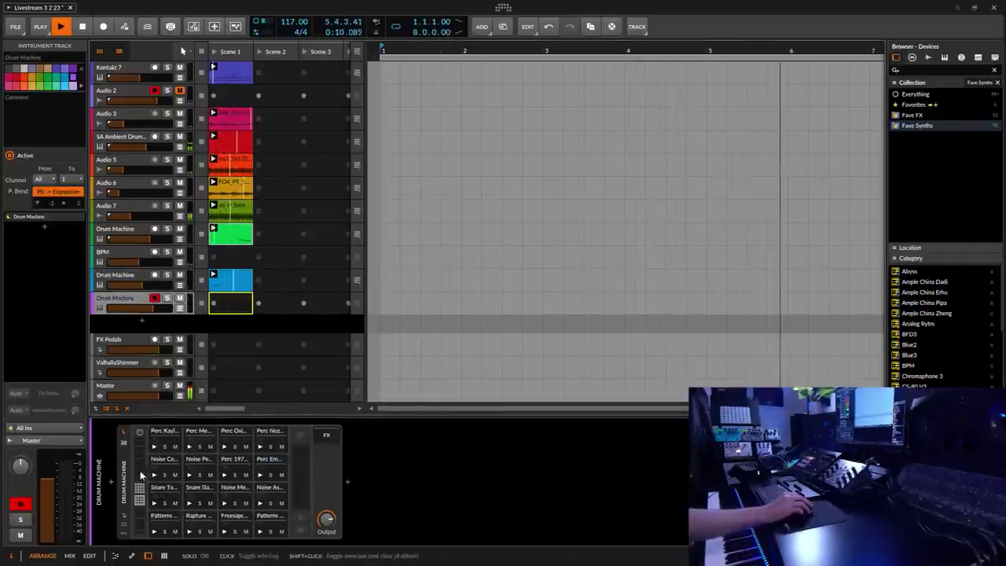
{"action": "double_click", "coordinate": [151, 475]}
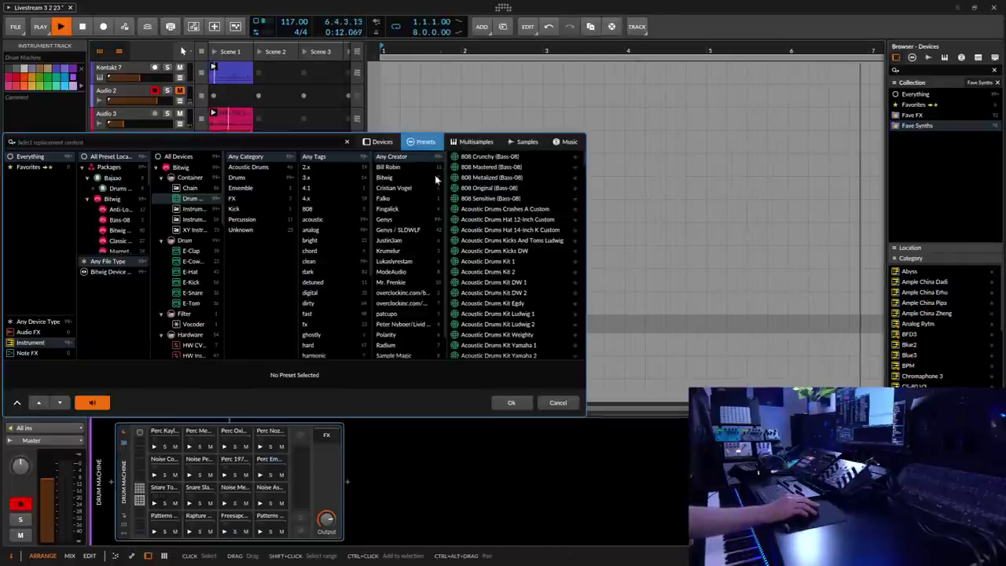
{"action": "scroll", "coordinate": [412, 301], "scroll_direction": "down", "scroll_amount": 2}
{"action": "left_click", "coordinate": [392, 343]}
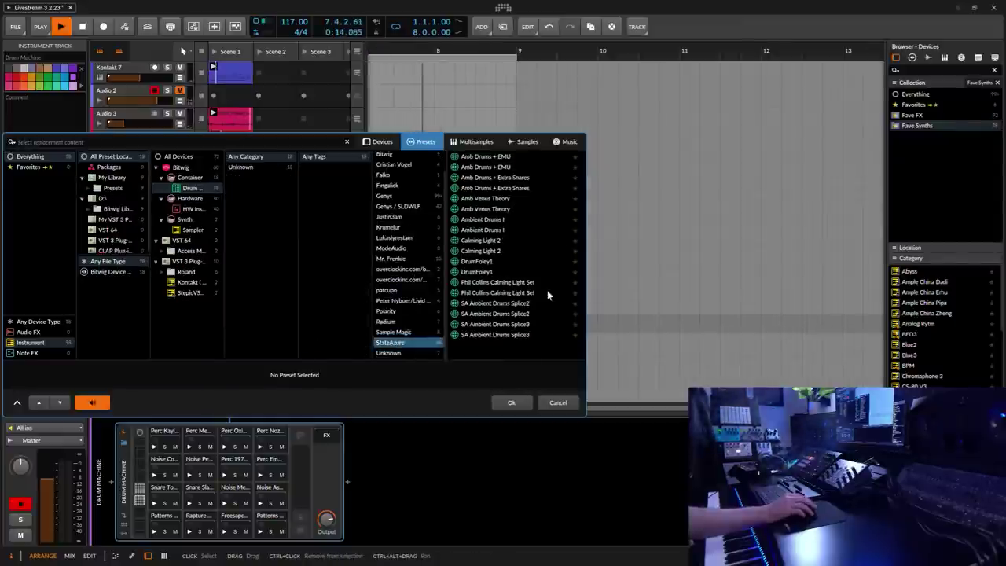
{"action": "left_click", "coordinate": [518, 324]}
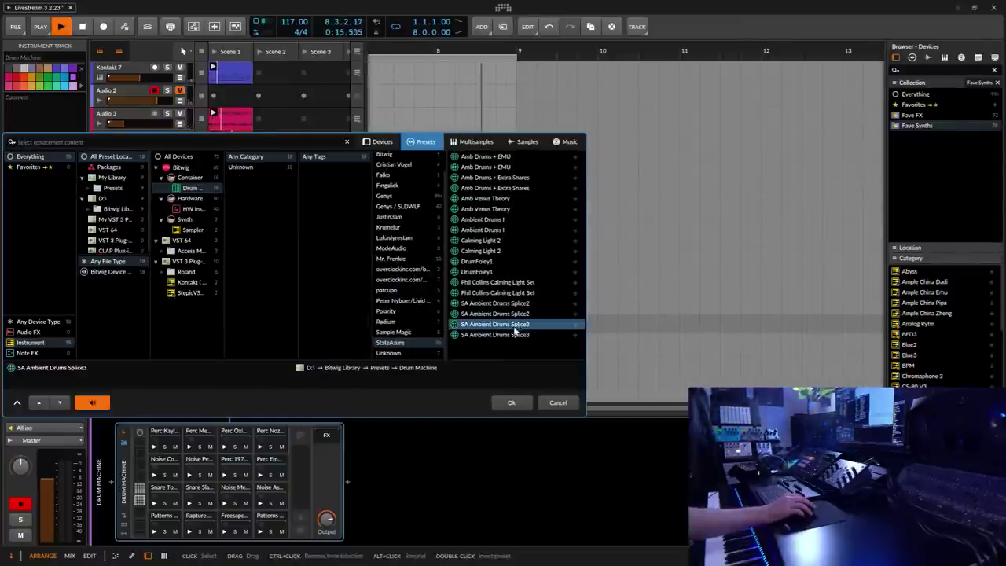
{"action": "left_click", "coordinate": [510, 402]}
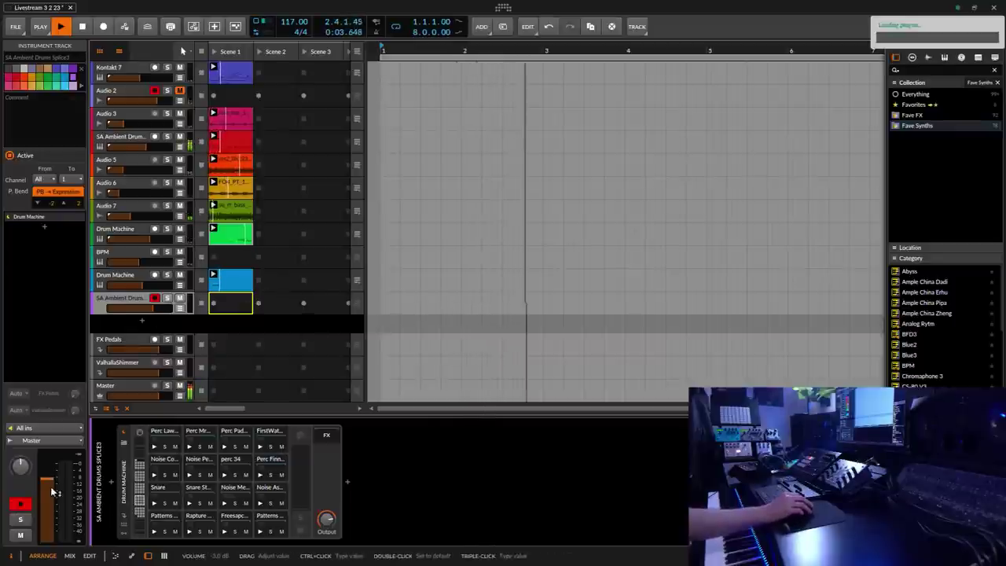
Lower the new SA Ambient Drums Splice3 track's volume and record a noise percussion pattern into its Scene 1 slot.
{"action": "left_click_drag", "start_coordinate": [52, 514], "coordinate": [52, 509]}
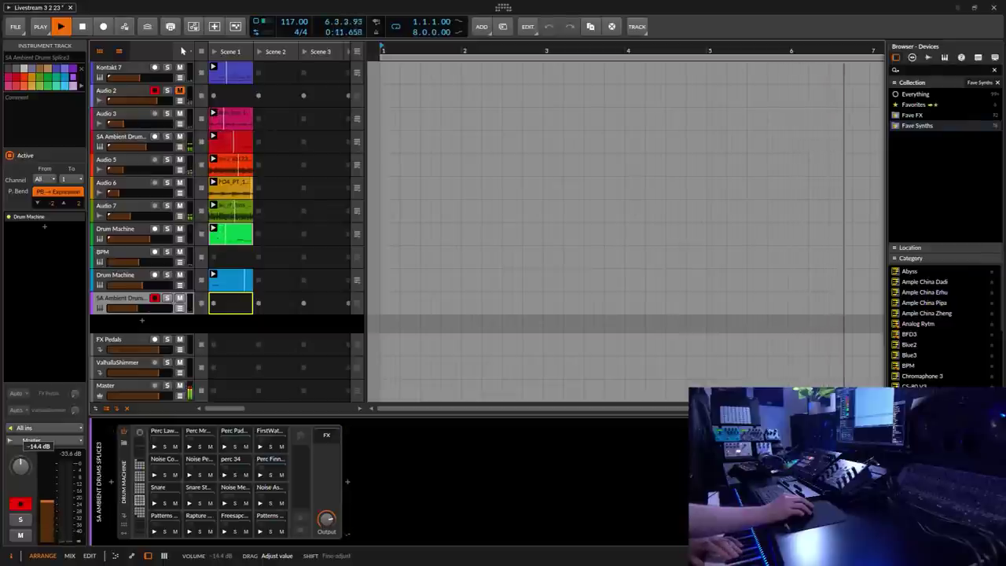
{"action": "left_click_drag", "start_coordinate": [47, 511], "coordinate": [47, 507]}
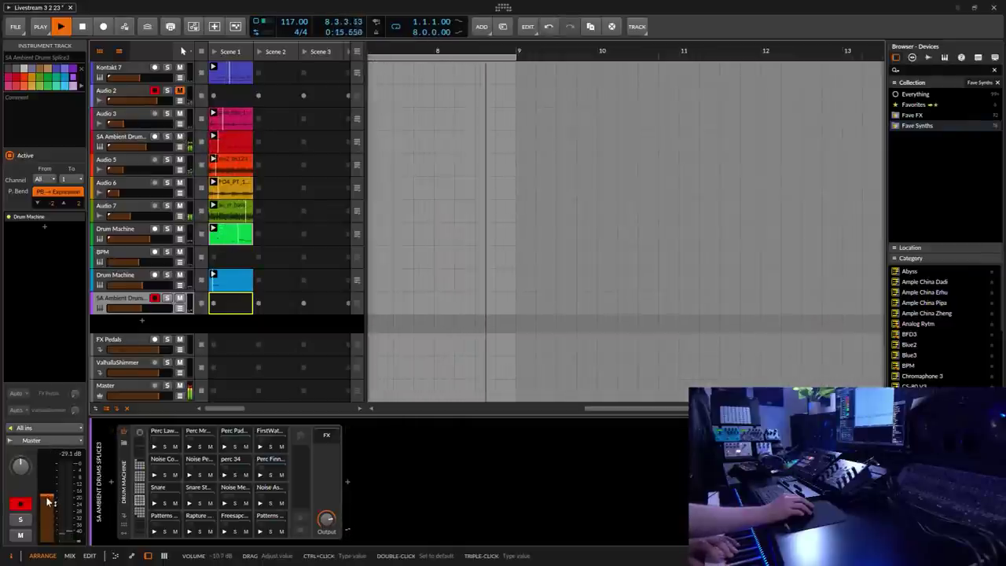
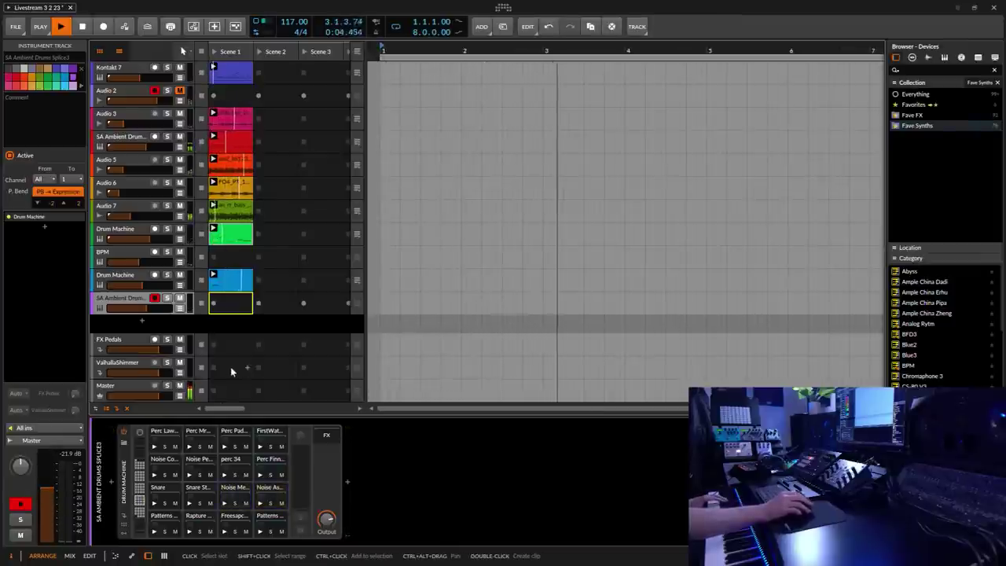
{"action": "left_click", "coordinate": [214, 305]}
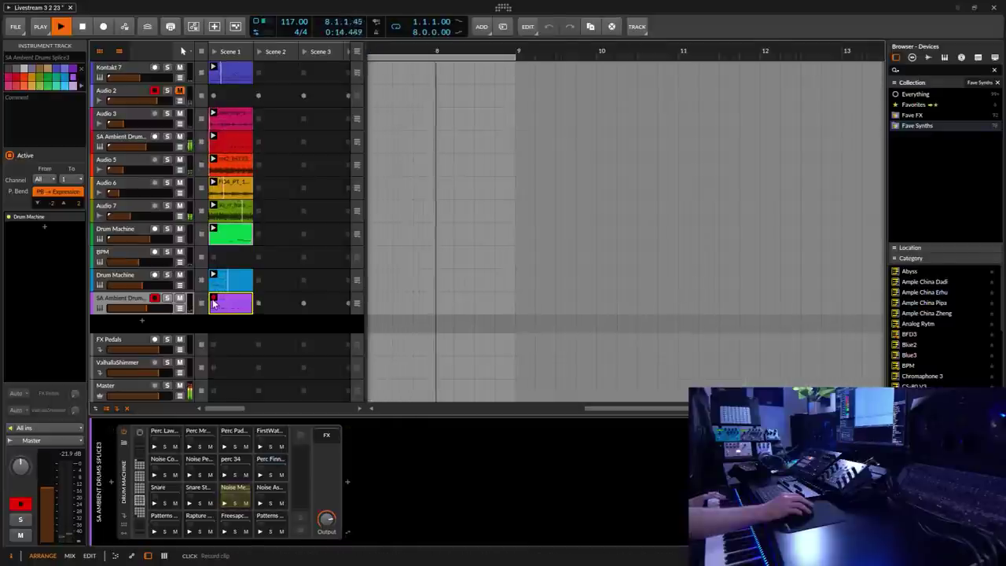
Shorten the first and fourth notes of the recorded noise percussion clip to 0.0.1.00, matching the other hits.
{"action": "double_click", "coordinate": [224, 300]}
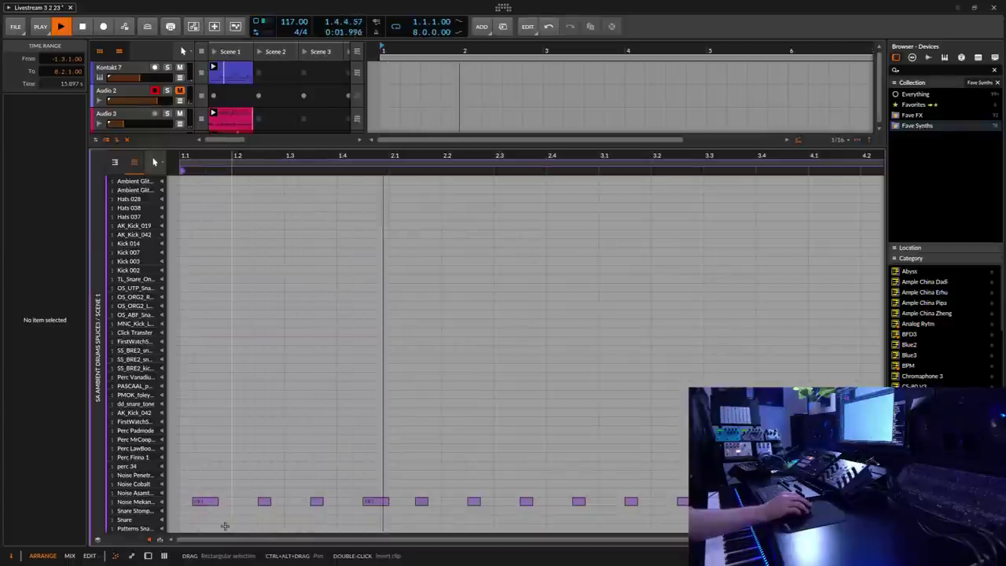
{"action": "left_click_drag", "start_coordinate": [194, 502], "coordinate": [207, 503]}
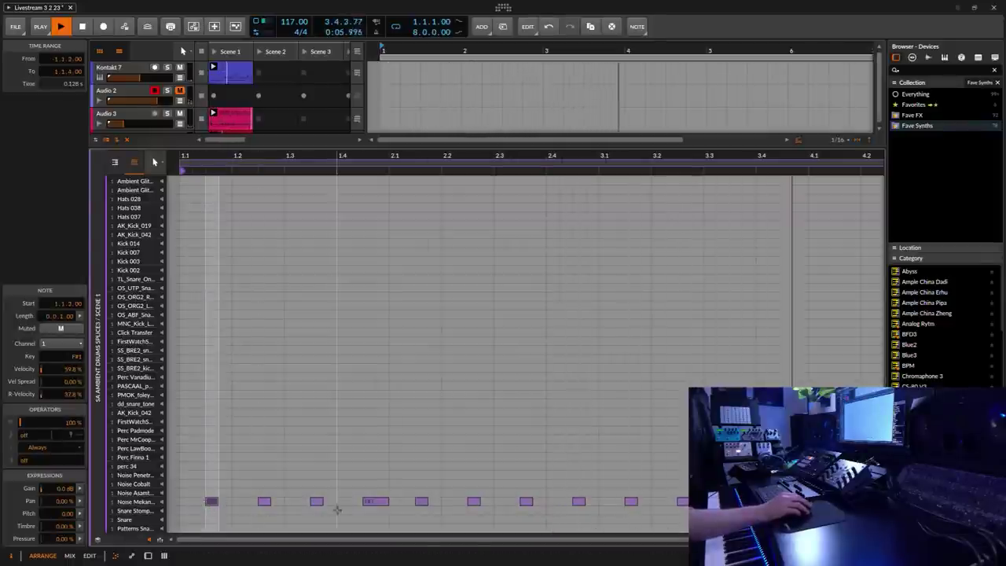
{"action": "left_click_drag", "start_coordinate": [379, 507], "coordinate": [376, 504]}
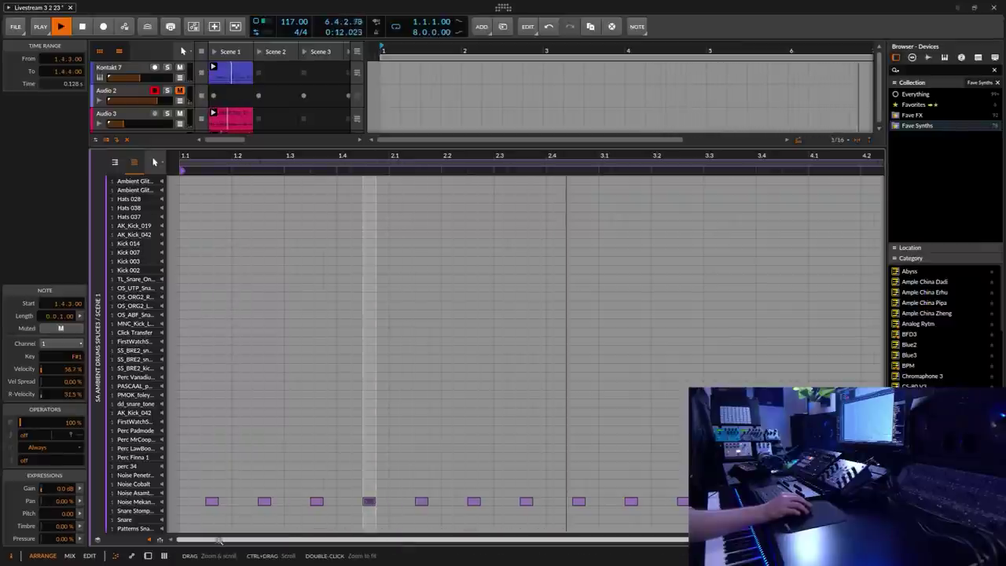
{"action": "left_click", "coordinate": [148, 555]}
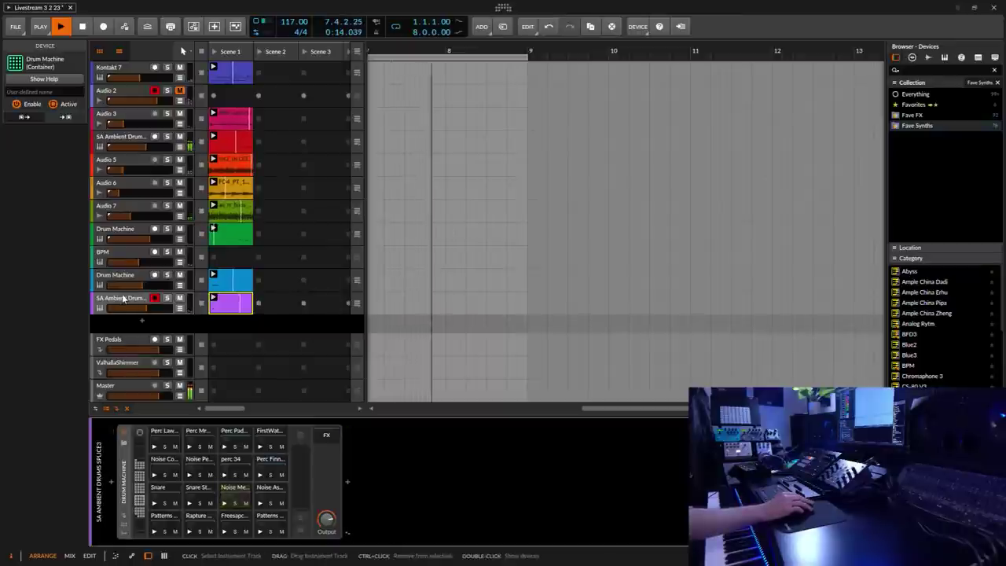
Pan the noise percussion pad to 9.00 % and select one of its notes in bar 4 of the clip.
{"action": "left_click", "coordinate": [234, 487]}
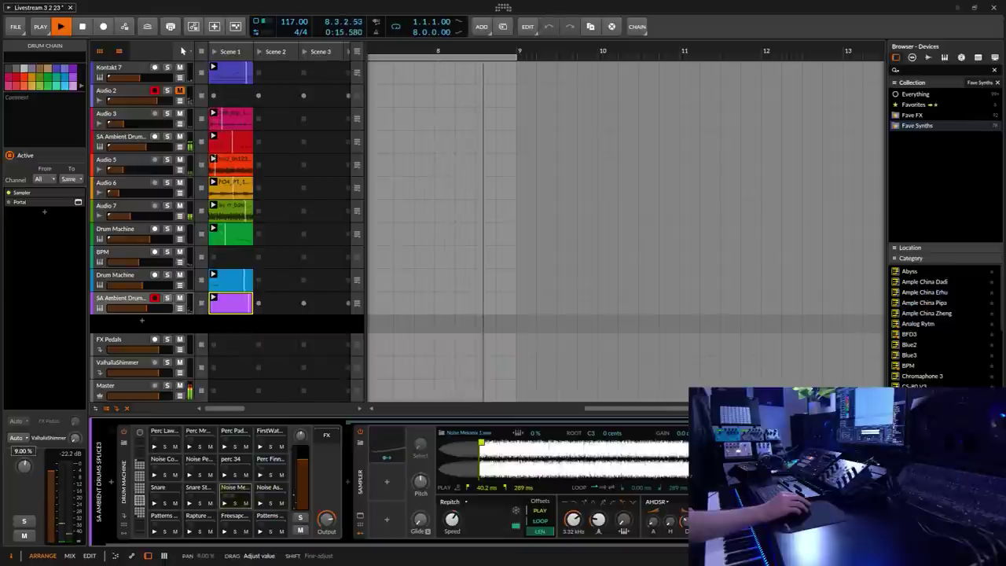
{"action": "double_click", "coordinate": [230, 303]}
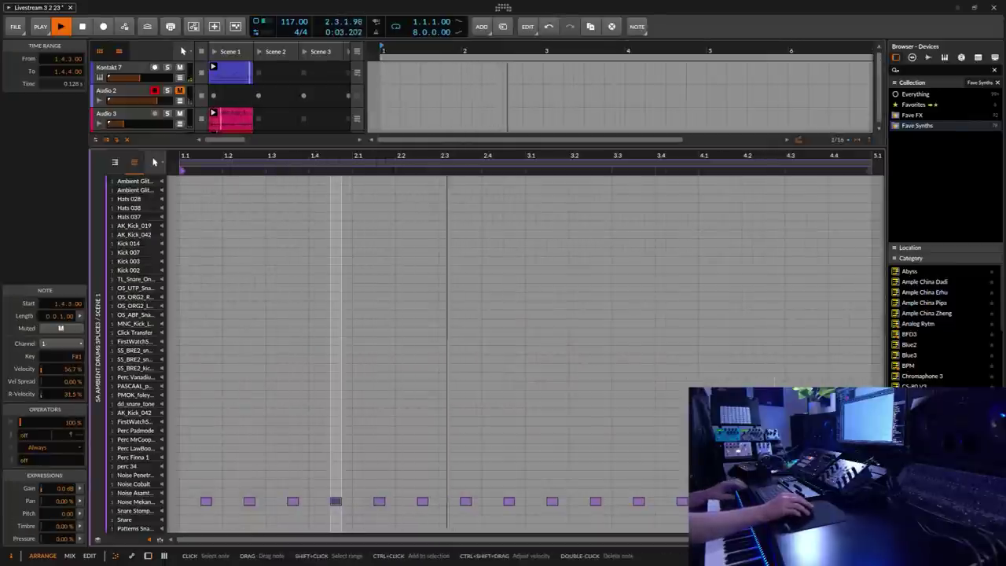
{"action": "left_click", "coordinate": [769, 501]}
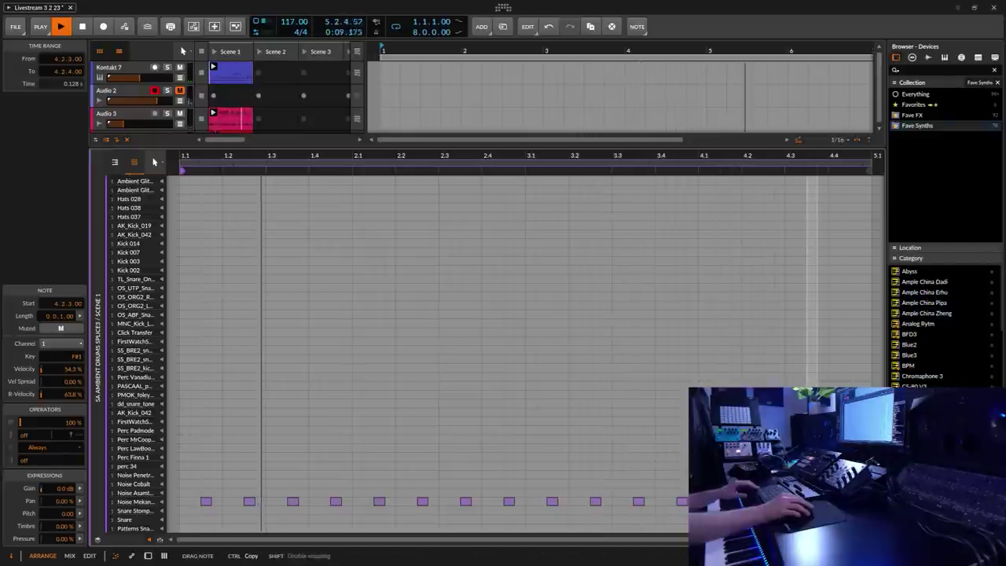
{"action": "left_click", "coordinate": [148, 556]}
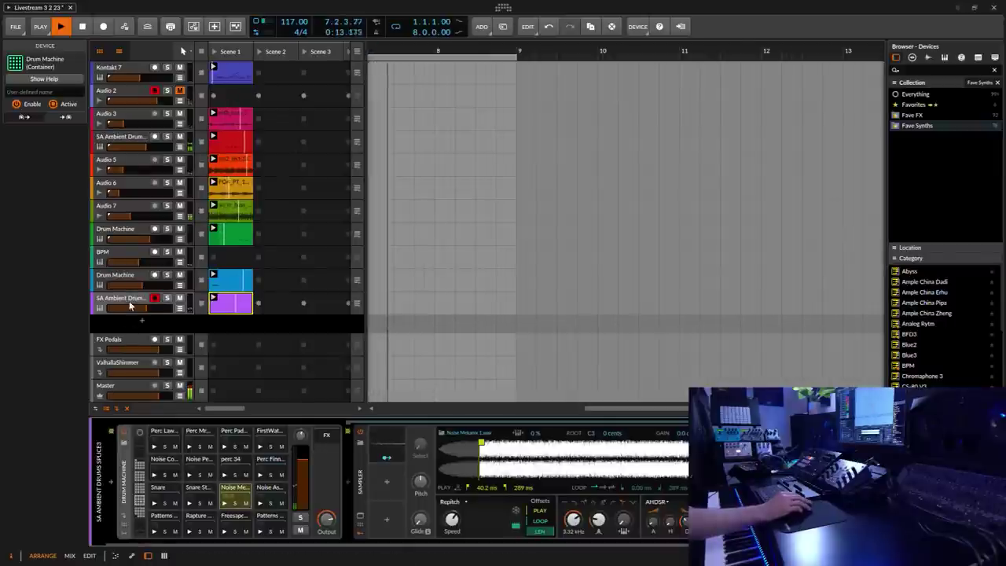
Overdub an extra percussion hit in bar 4 of the playing SA Ambient Drums Splice3 clip.
{"action": "left_click", "coordinate": [132, 300]}
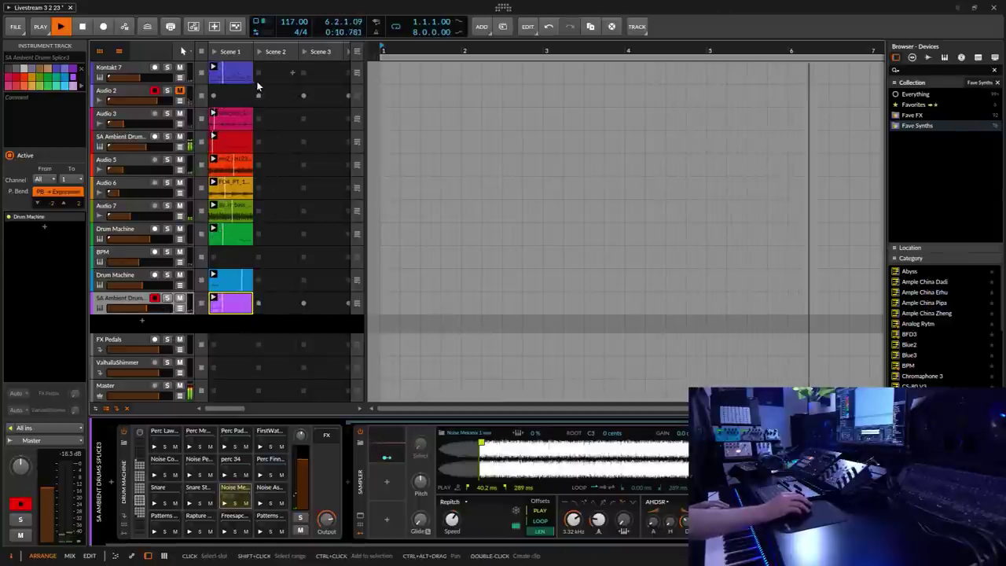
{"action": "left_click", "coordinate": [214, 28]}
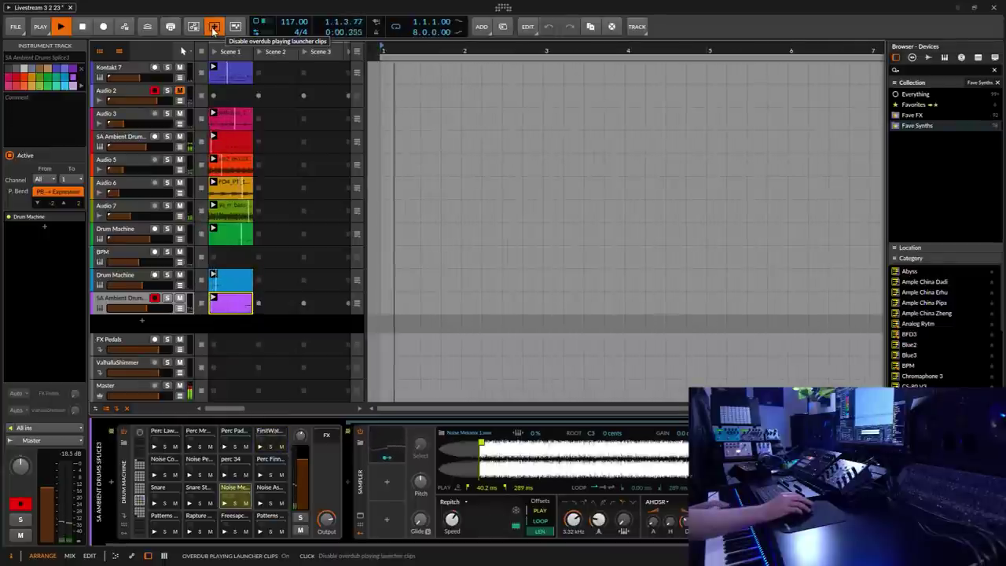
{"action": "left_click", "coordinate": [214, 27]}
Lower the chance of the overdubbed D#2 note in bar 4 of the SA Ambient Drums clip.
{"action": "double_click", "coordinate": [230, 303]}
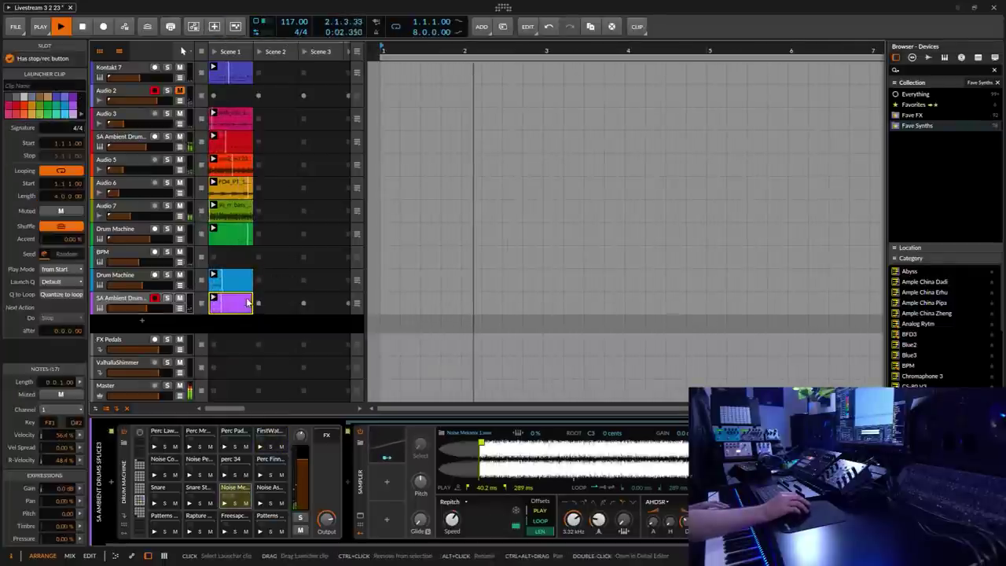
{"action": "left_click", "coordinate": [723, 380]}
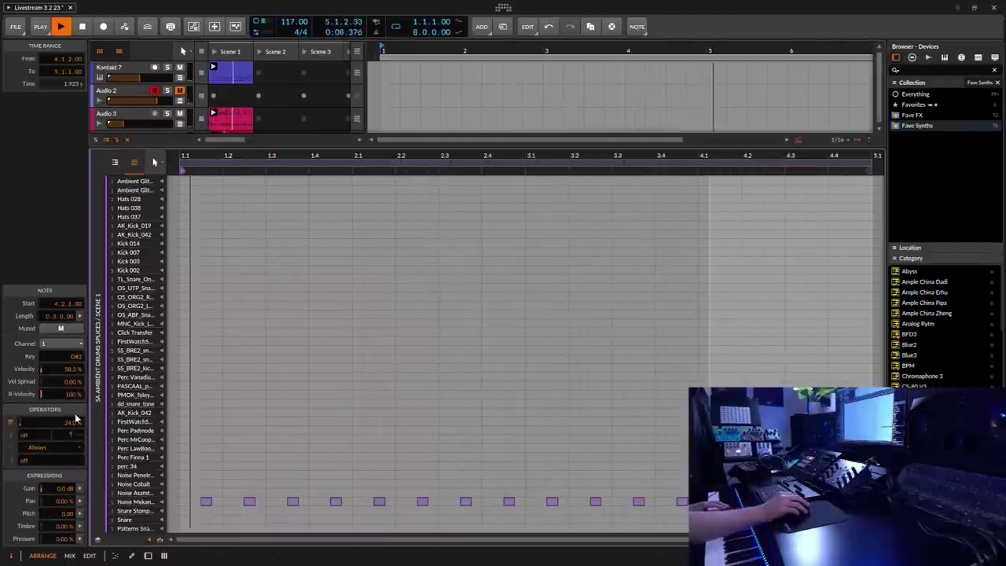
{"action": "left_click", "coordinate": [148, 555]}
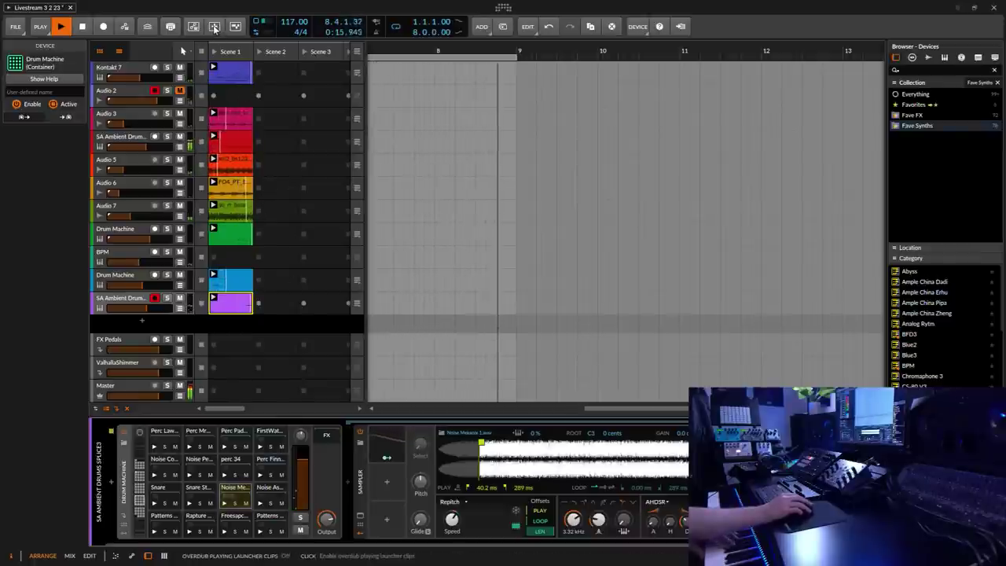
Overdub another layer of hits into the playing SA Ambient Drums clip and turn launcher overdub off again.
{"action": "left_click", "coordinate": [215, 27]}
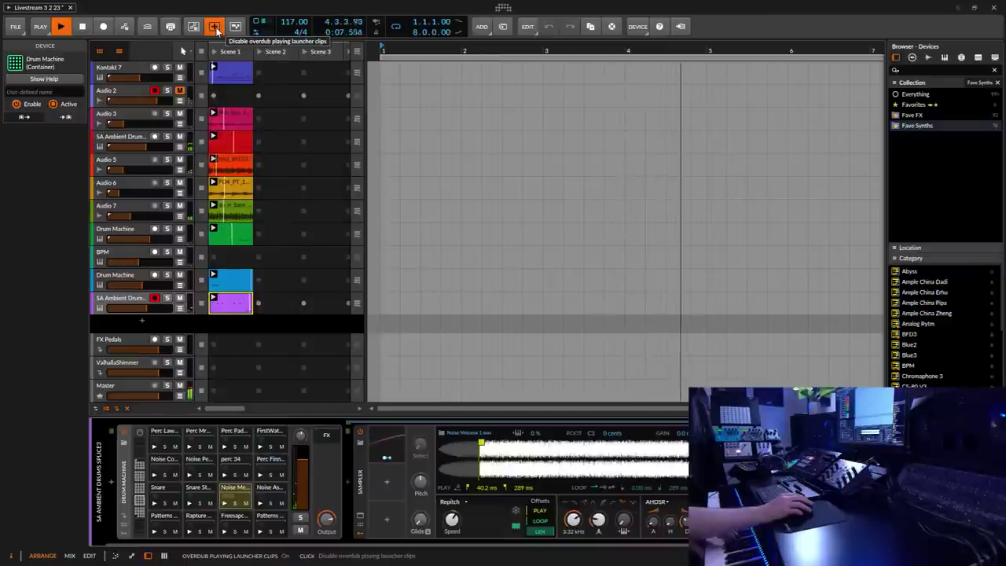
{"action": "left_click", "coordinate": [214, 28]}
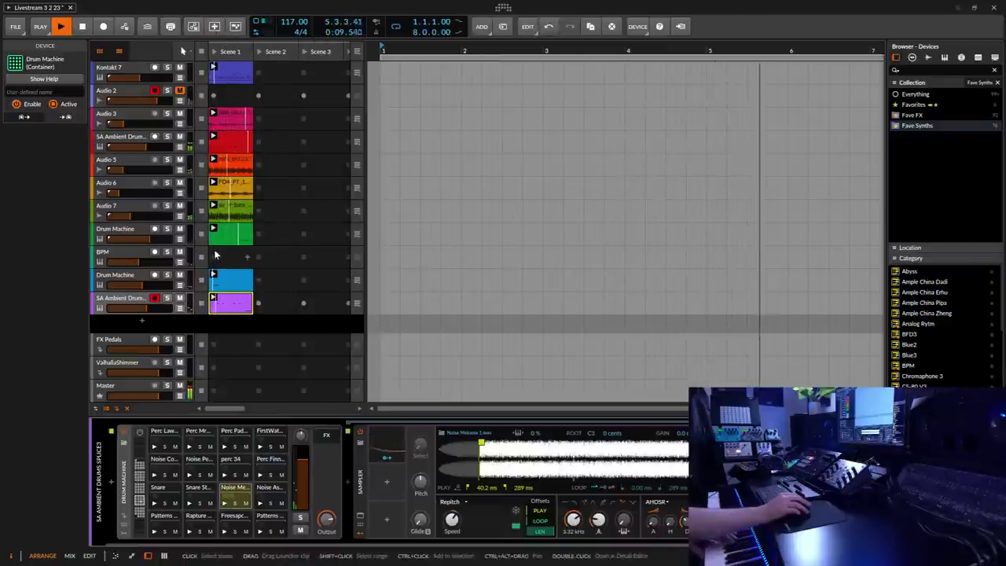
{"action": "left_click", "coordinate": [122, 300]}
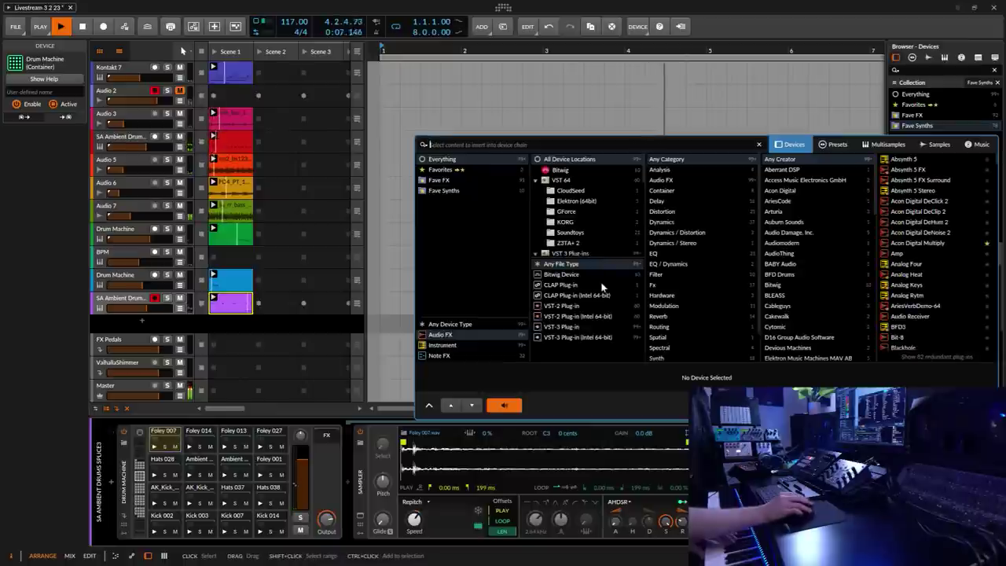
{"action": "left_click", "coordinate": [439, 180]}
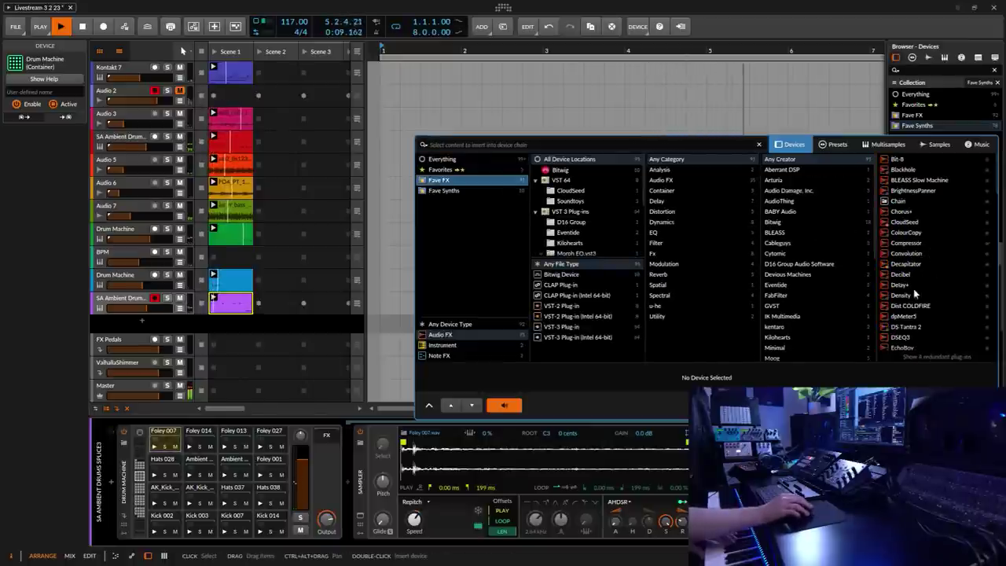
{"action": "scroll", "coordinate": [925, 329], "scroll_direction": "down", "scroll_amount": 2}
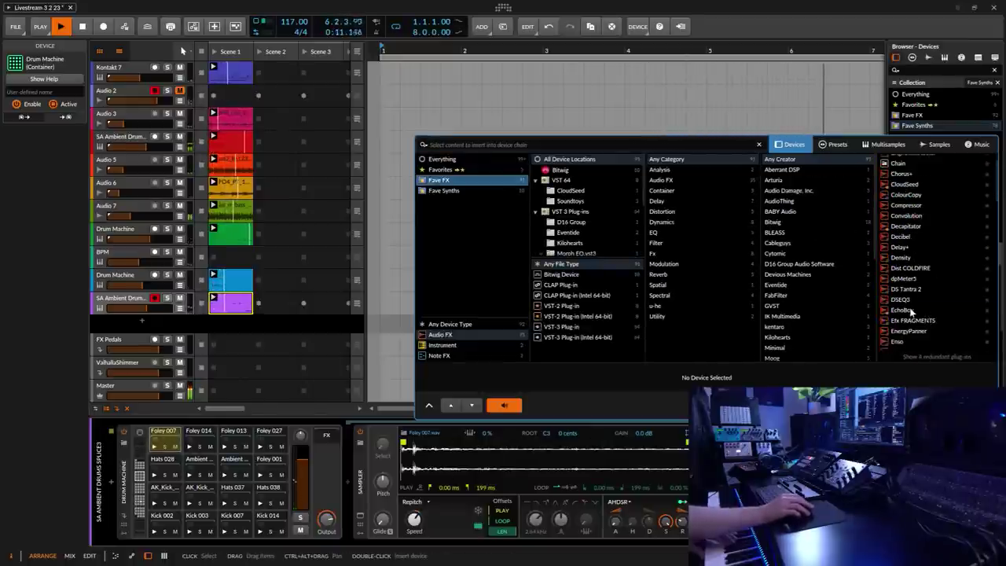
{"action": "left_click", "coordinate": [901, 236]}
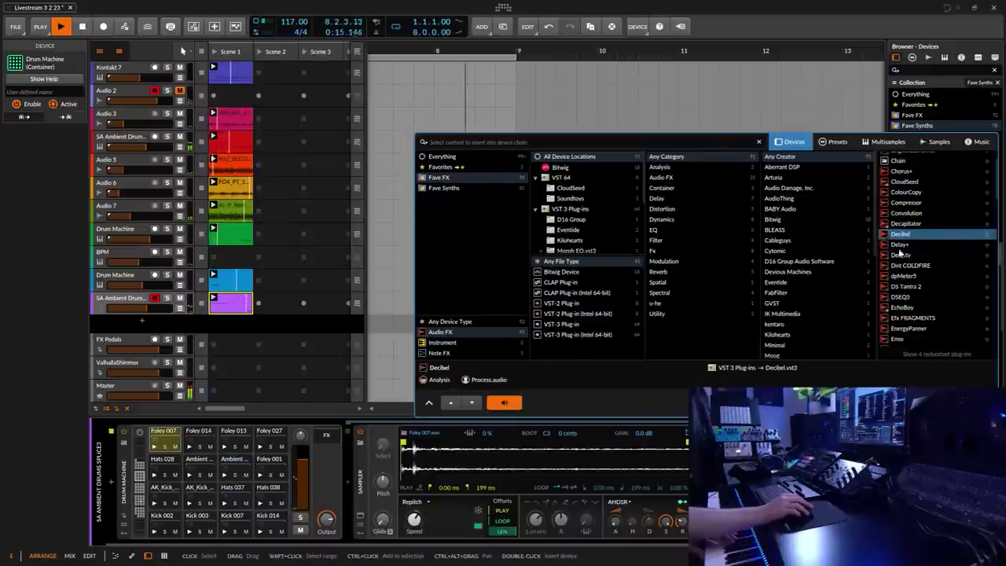
{"action": "key", "text": "Return"}
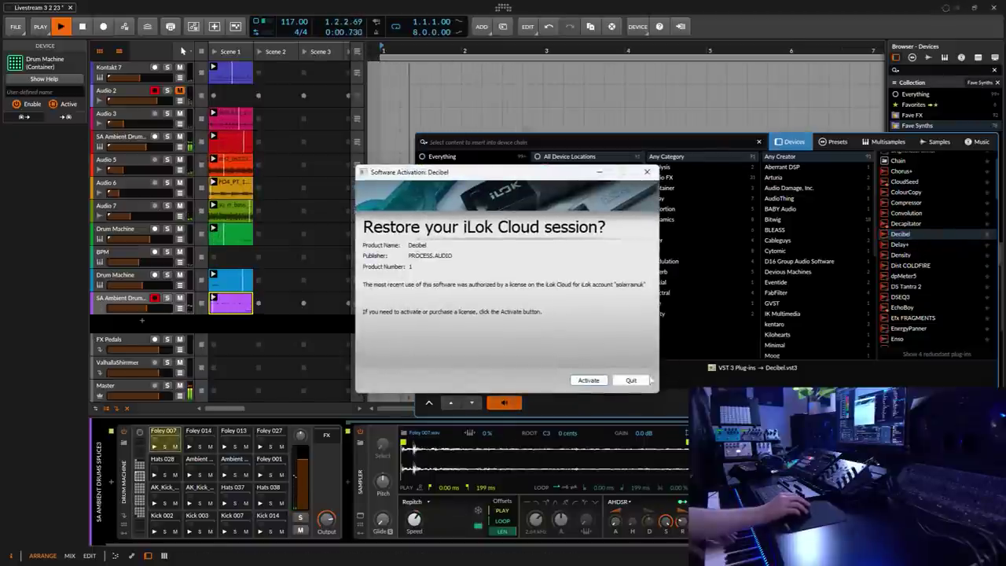
{"action": "left_click", "coordinate": [629, 380]}
{"action": "scroll", "coordinate": [932, 249], "scroll_direction": "up", "scroll_amount": 2}
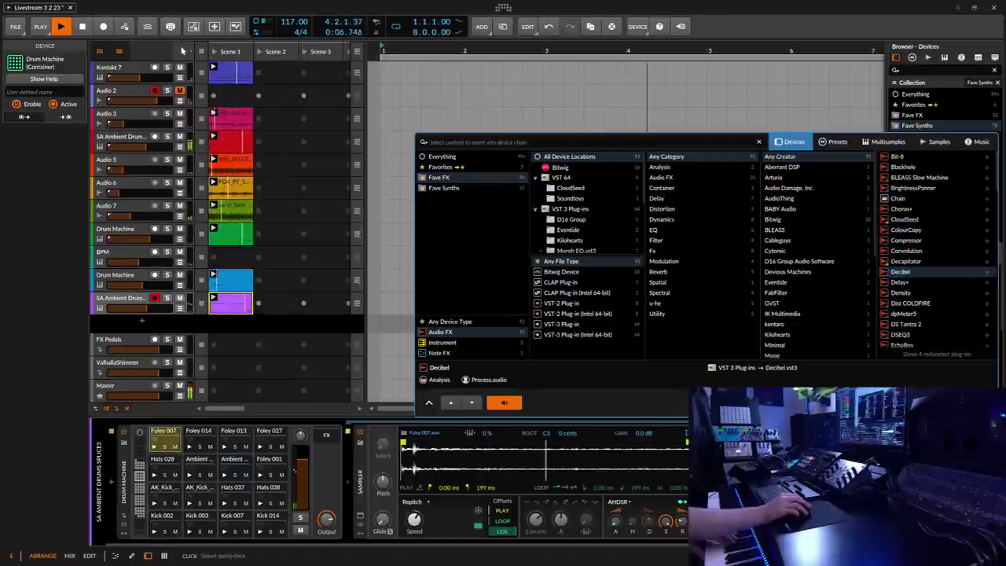
{"action": "key", "text": "Escape"}
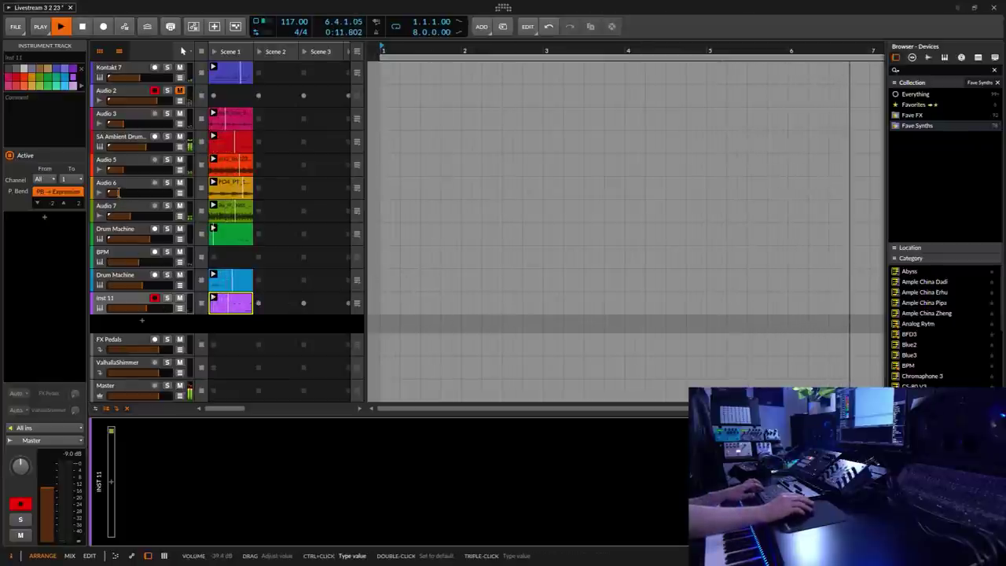
{"action": "key", "text": "ctrl+z"}
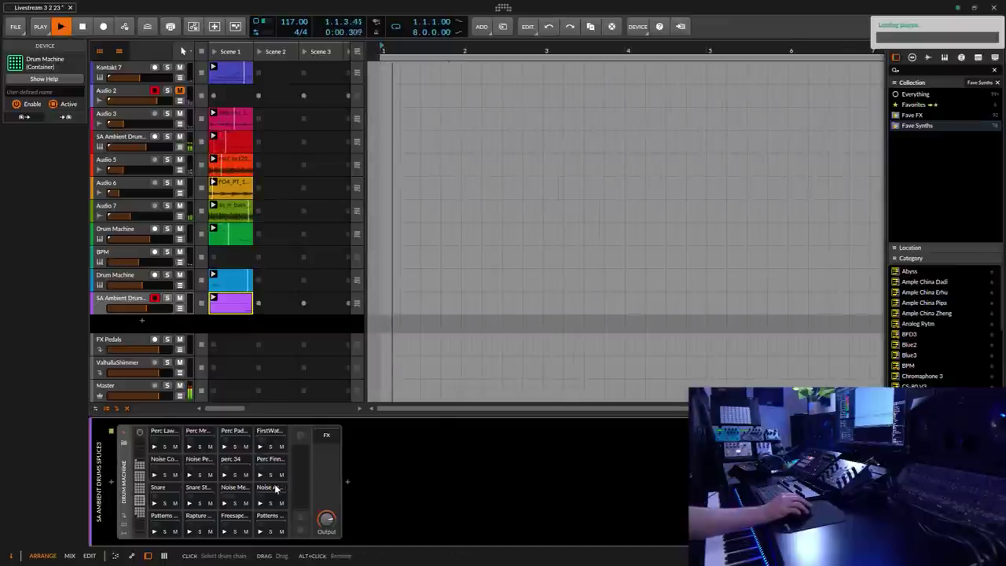
Insert EchoBoy from the Fave FX collection on the Foley 007 drum pad and adjust its Pong echo time.
{"action": "left_click", "coordinate": [140, 312]}
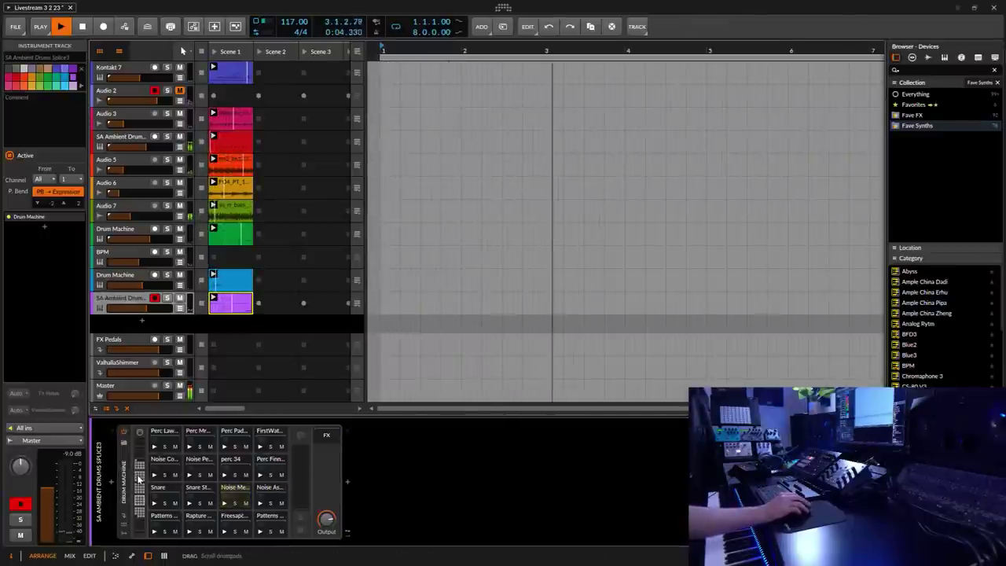
{"action": "left_click", "coordinate": [139, 477]}
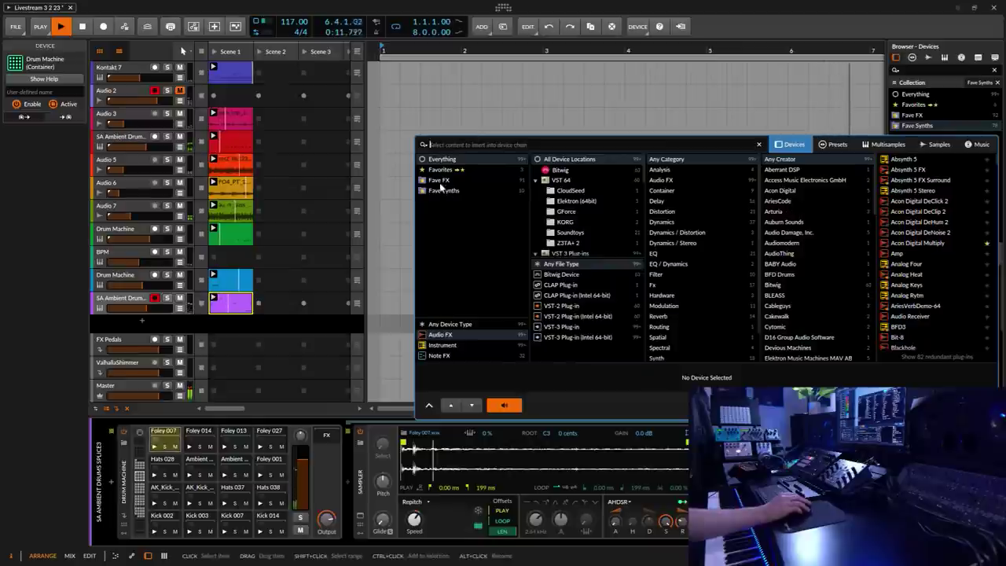
{"action": "left_click", "coordinate": [440, 180]}
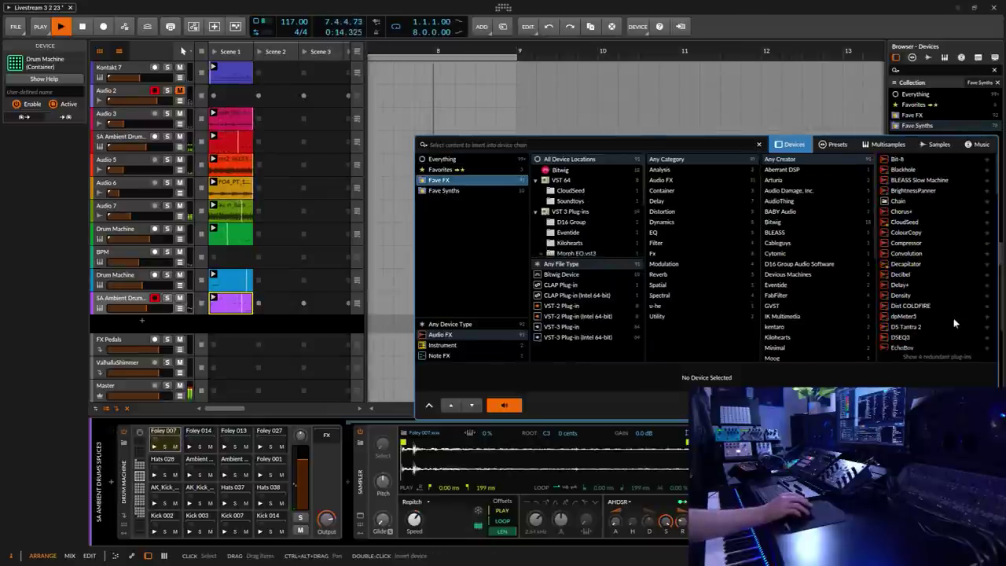
{"action": "left_click", "coordinate": [904, 348]}
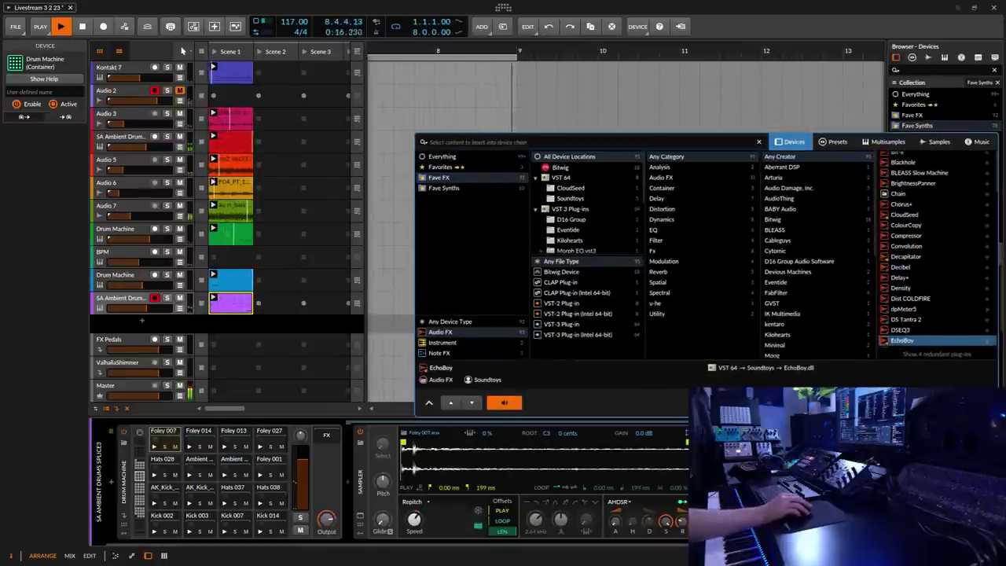
{"action": "key", "text": "Return"}
{"action": "left_click_drag", "start_coordinate": [603, 173], "coordinate": [656, 107]}
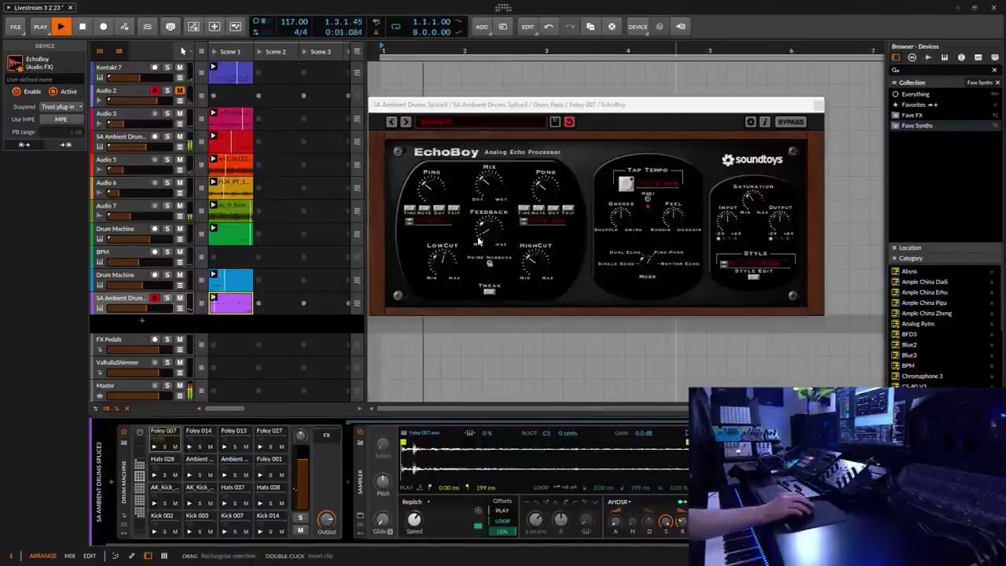
{"action": "left_click", "coordinate": [524, 223]}
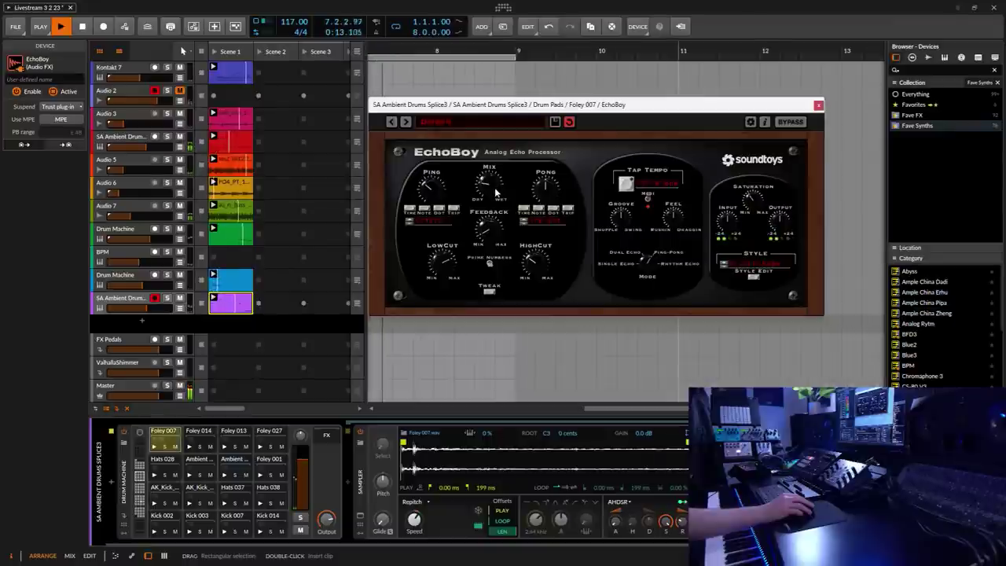
{"action": "key", "text": "ctrl+alt+p"}
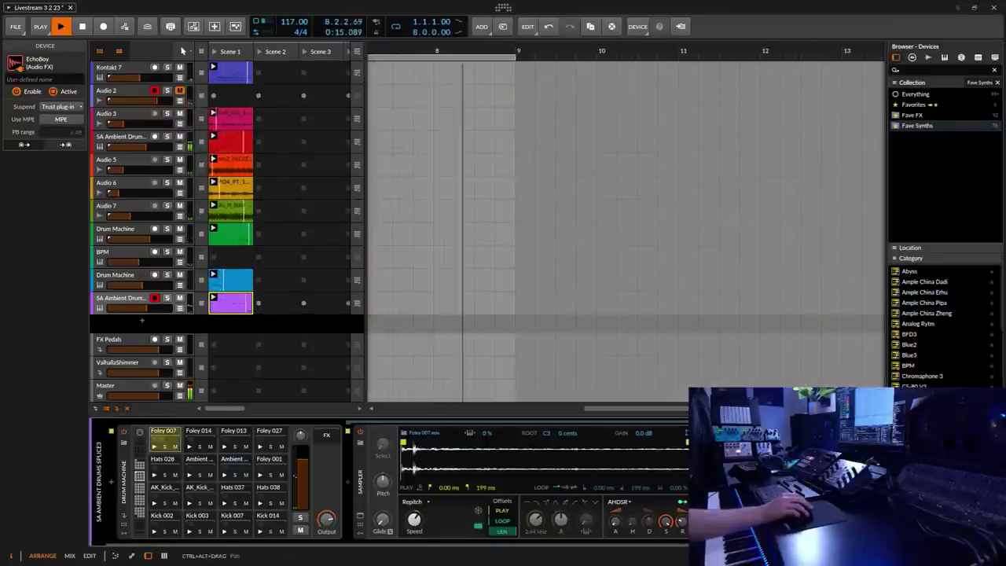
Add the ValhallaRoom reverb after EchoBoy on the Foley 007 drum pad.
{"action": "key", "text": "b"}
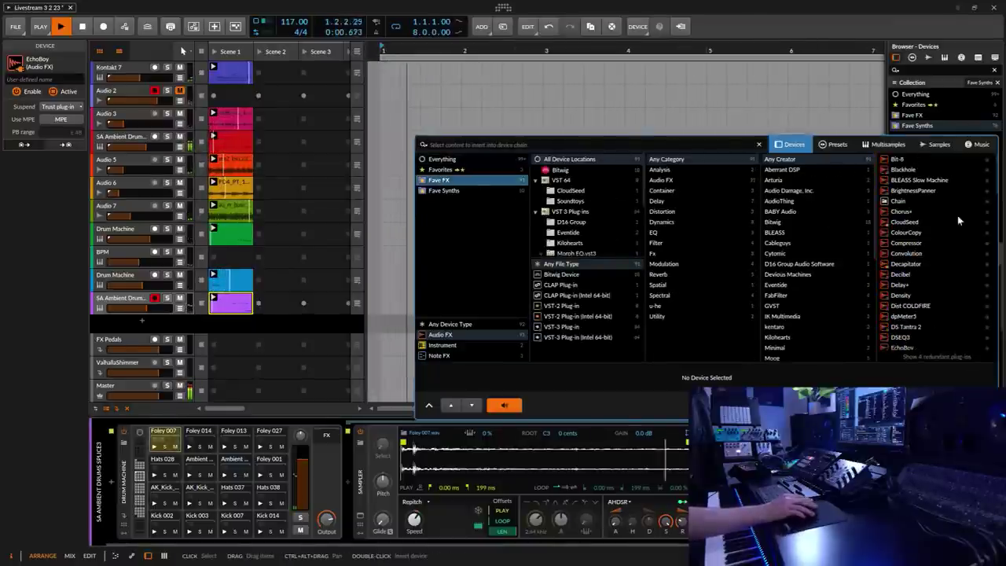
{"action": "left_click_drag", "start_coordinate": [997, 185], "coordinate": [996, 346]}
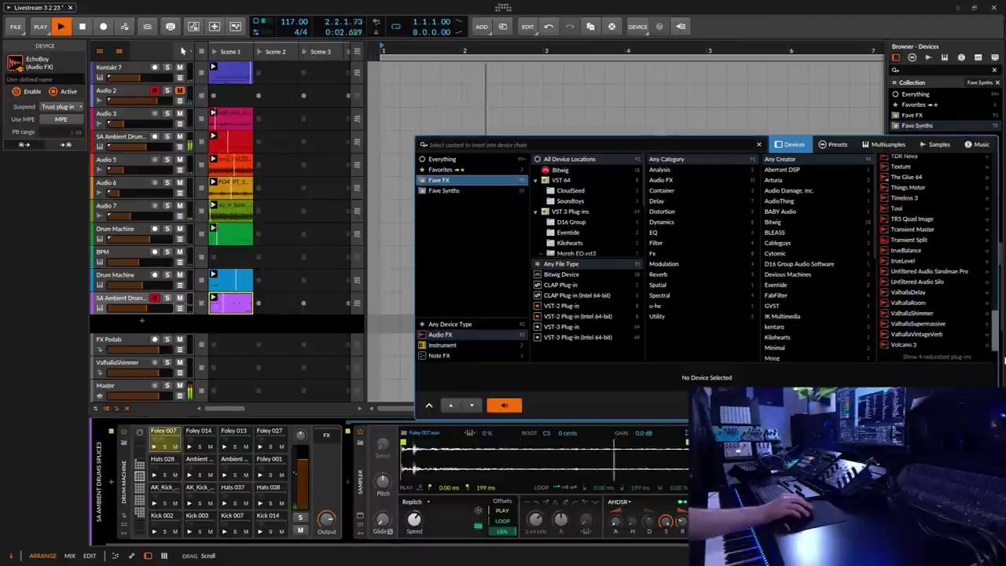
{"action": "left_click", "coordinate": [912, 304]}
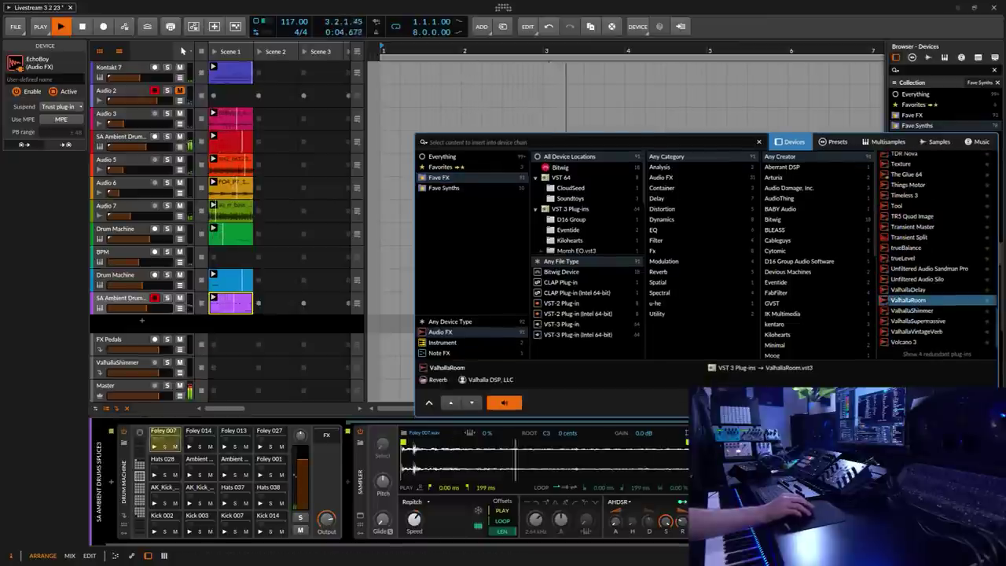
{"action": "key", "text": "Return"}
Set ValhallaRoom to 6.9 % mix, 2.09 s decay, 4080 Hz high cut, 41.9 % depth and 0.58 late size.
{"action": "left_click_drag", "start_coordinate": [408, 277], "coordinate": [408, 313]}
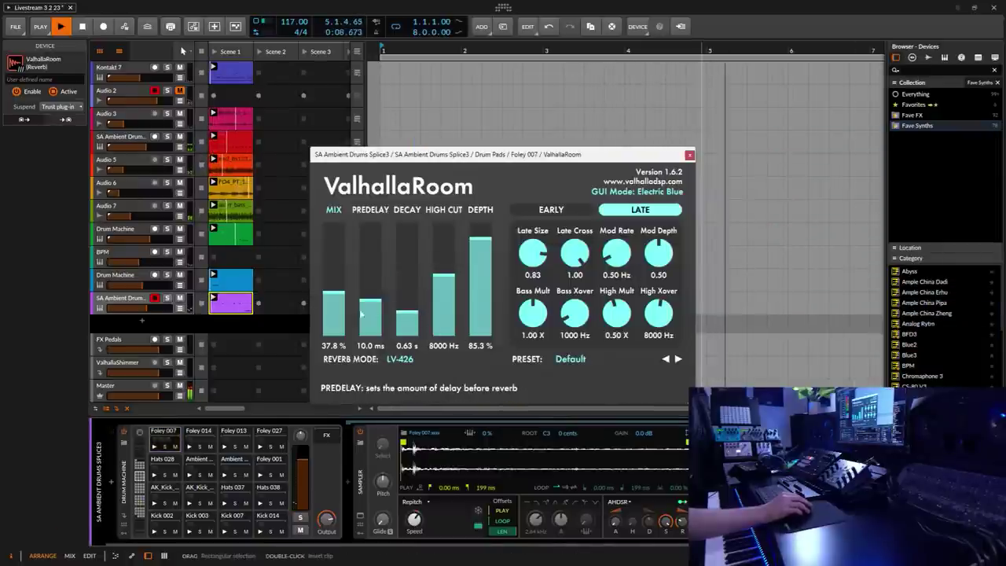
{"action": "left_click_drag", "start_coordinate": [334, 297], "coordinate": [338, 329]}
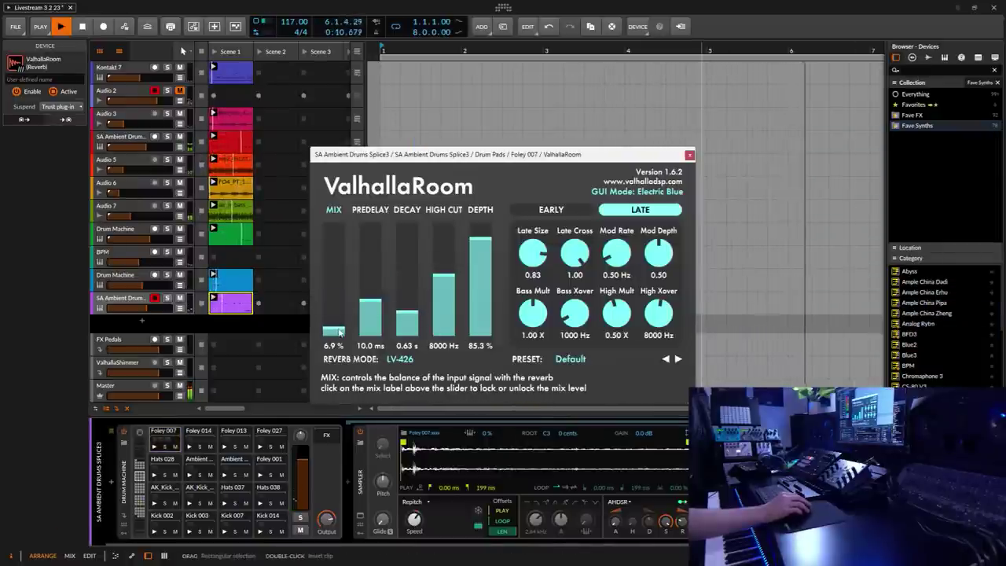
{"action": "left_click_drag", "start_coordinate": [405, 317], "coordinate": [408, 294]}
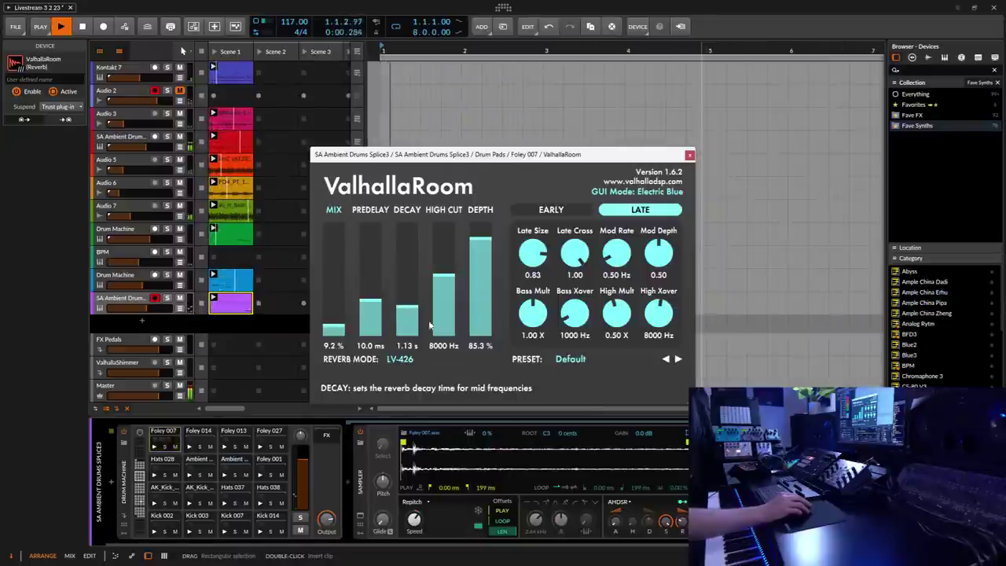
{"action": "left_click_drag", "start_coordinate": [539, 262], "coordinate": [541, 303]}
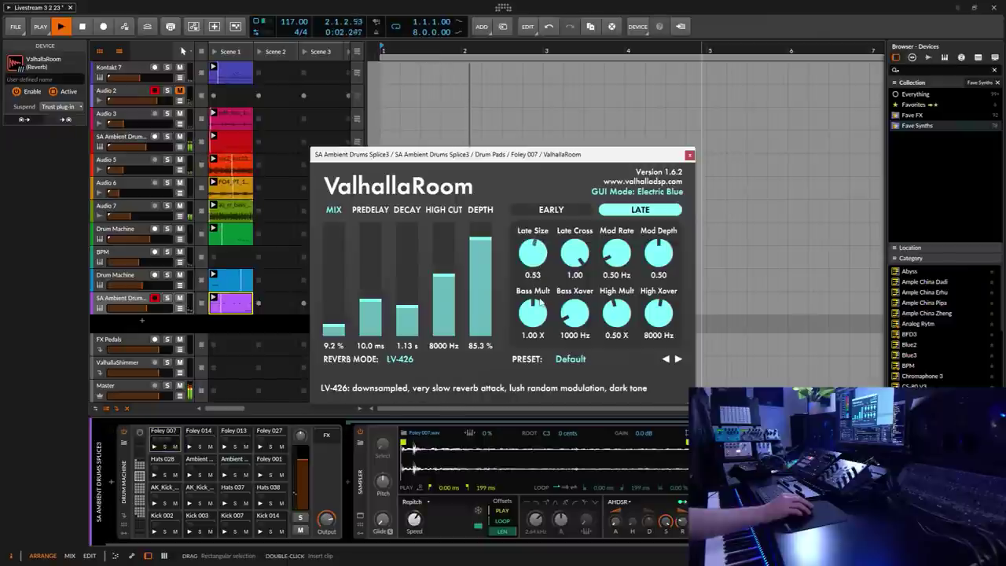
{"action": "left_click_drag", "start_coordinate": [480, 240], "coordinate": [488, 309]}
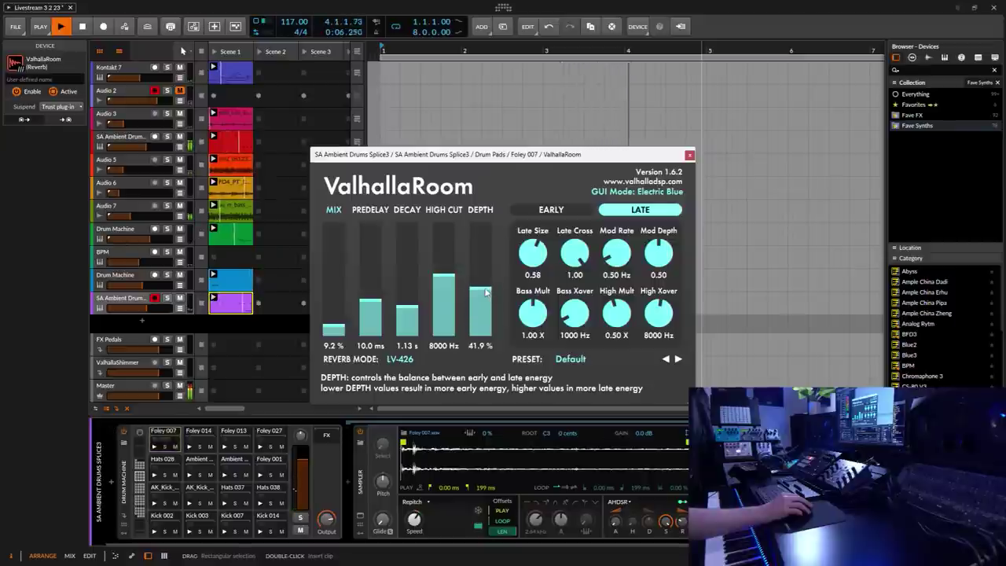
{"action": "left_click_drag", "start_coordinate": [447, 284], "coordinate": [409, 305]}
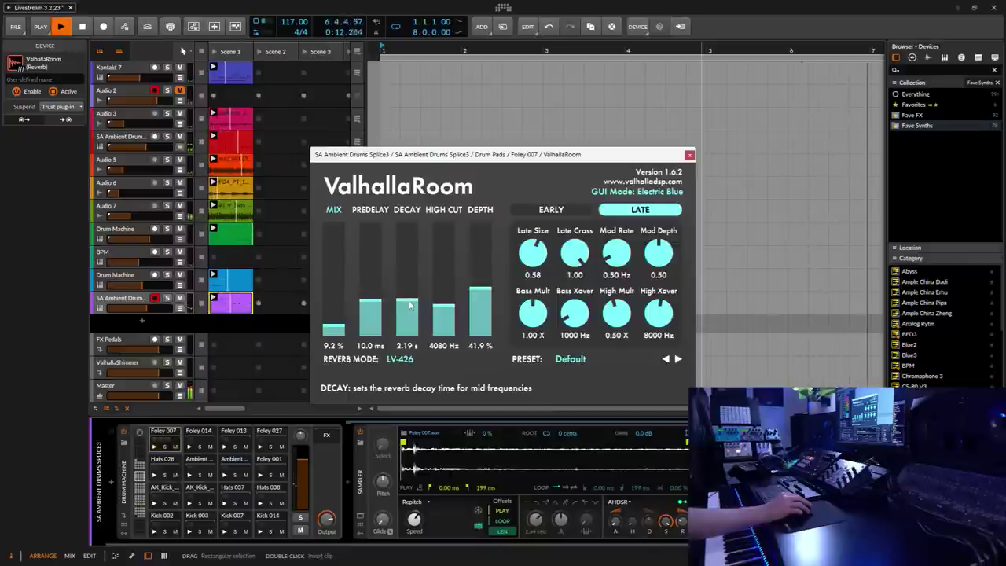
{"action": "scroll", "coordinate": [409, 305], "scroll_direction": "down", "scroll_amount": 1}
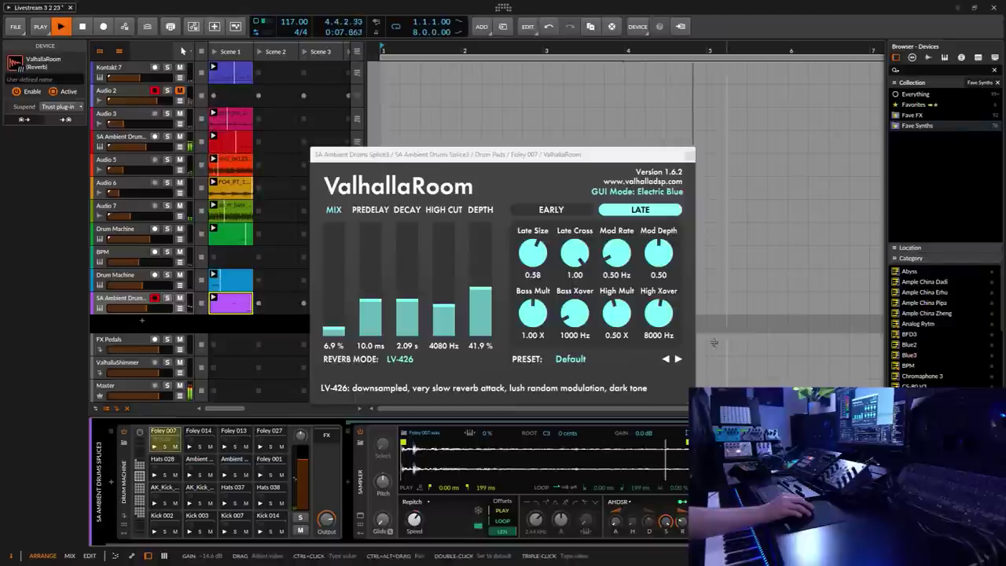
{"action": "left_click", "coordinate": [690, 154]}
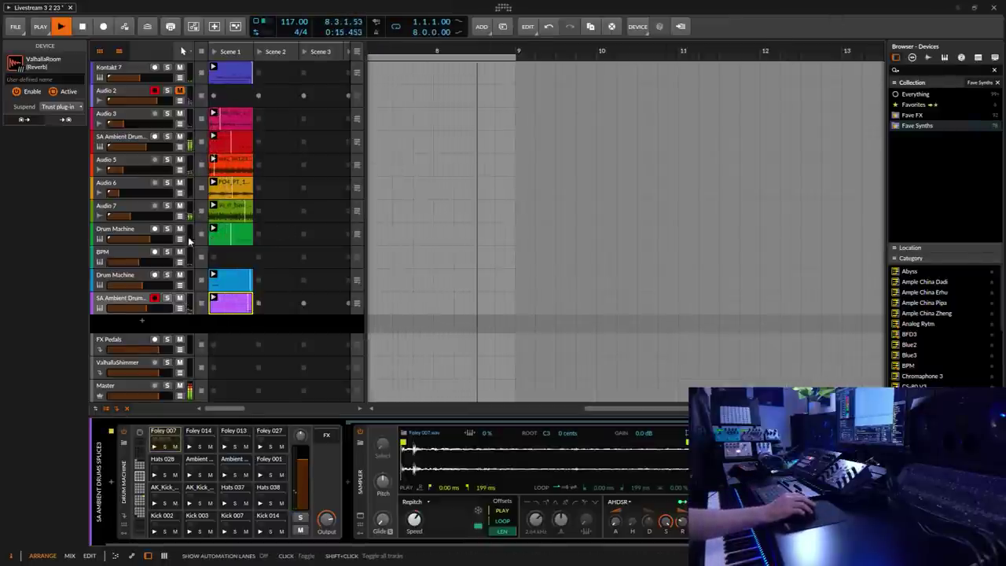
Mute the red SA Ambient Drums track, Audio 5 and Audio 7.
{"action": "left_click", "coordinate": [180, 137]}
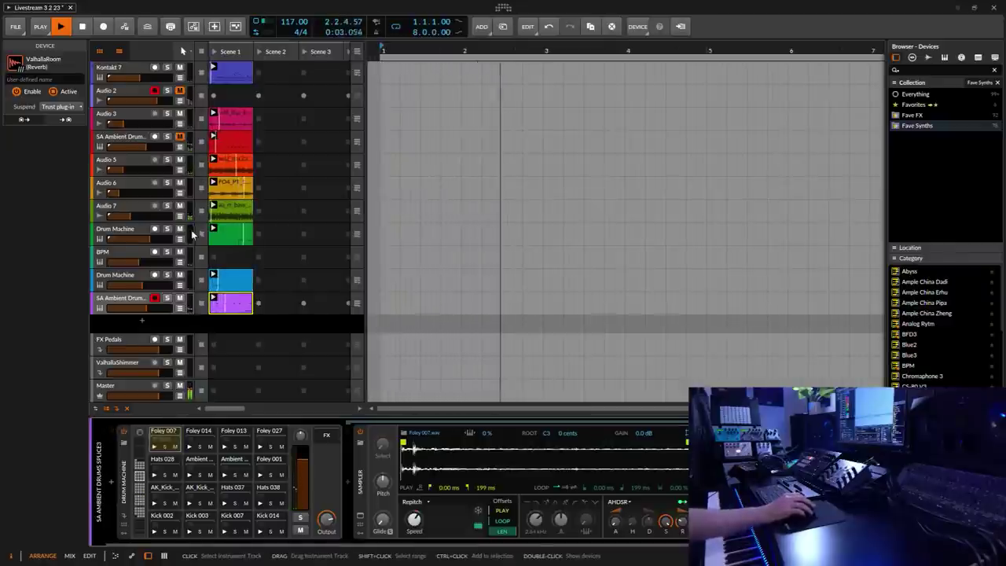
{"action": "left_click", "coordinate": [180, 160]}
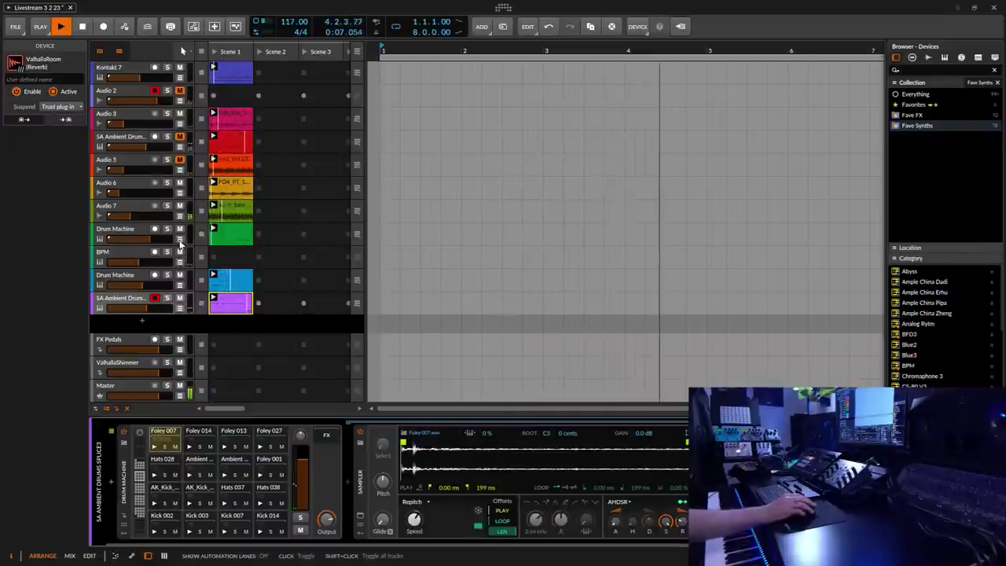
{"action": "left_click", "coordinate": [179, 206]}
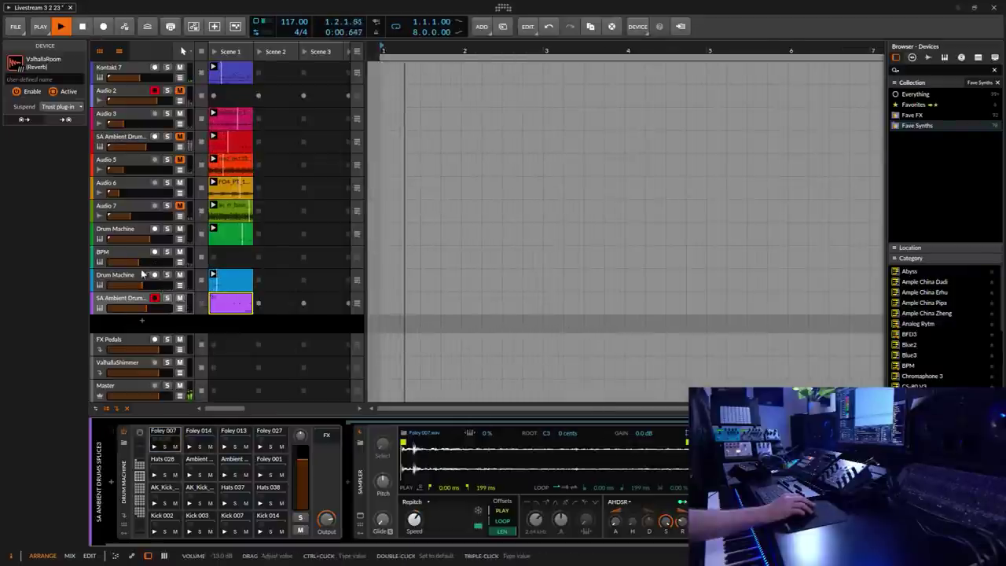
Turn down and mute the BPM track, and stop the clip playing on Audio 3.
{"action": "left_click", "coordinate": [118, 256]}
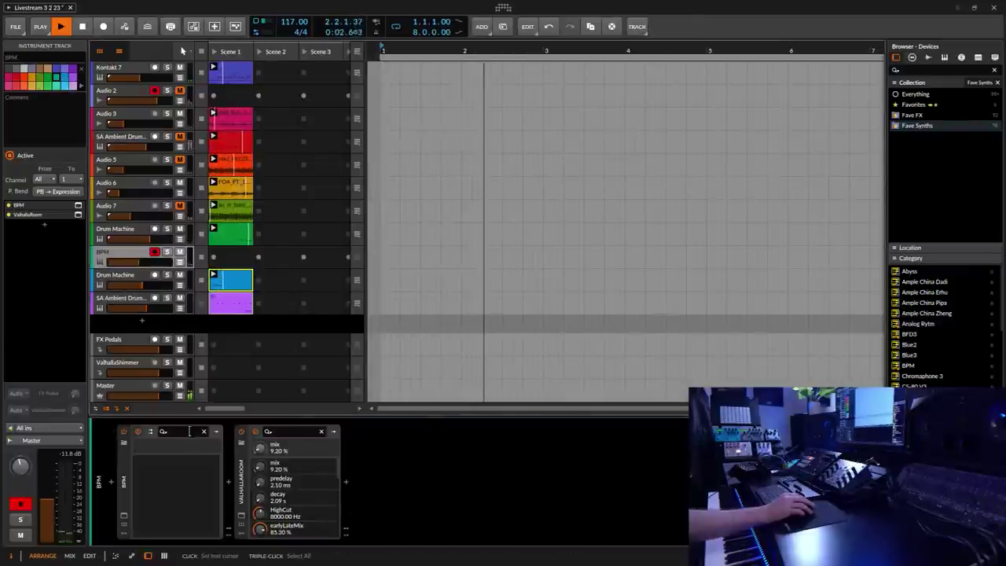
{"action": "left_click_drag", "start_coordinate": [54, 505], "coordinate": [54, 512]}
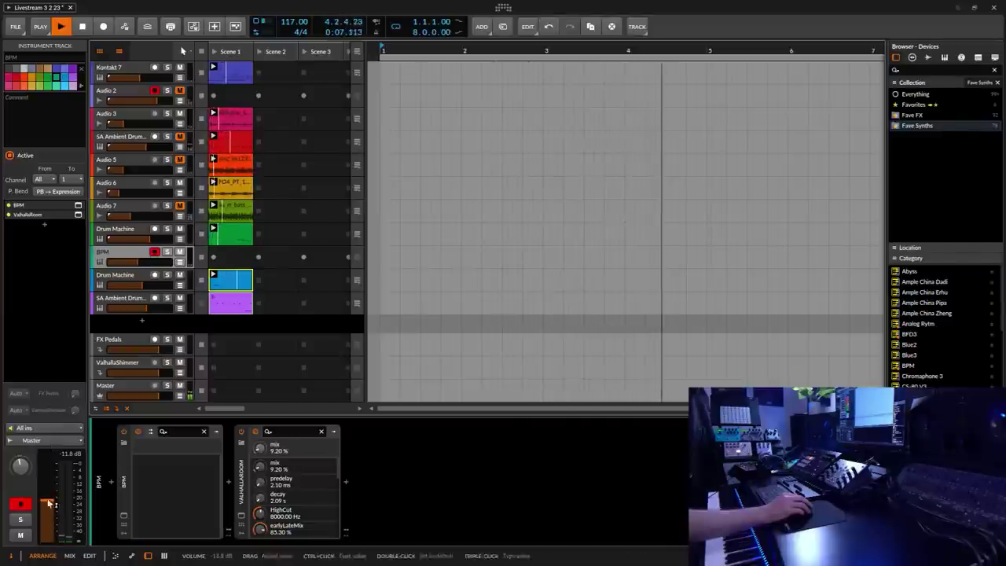
{"action": "left_click", "coordinate": [180, 253]}
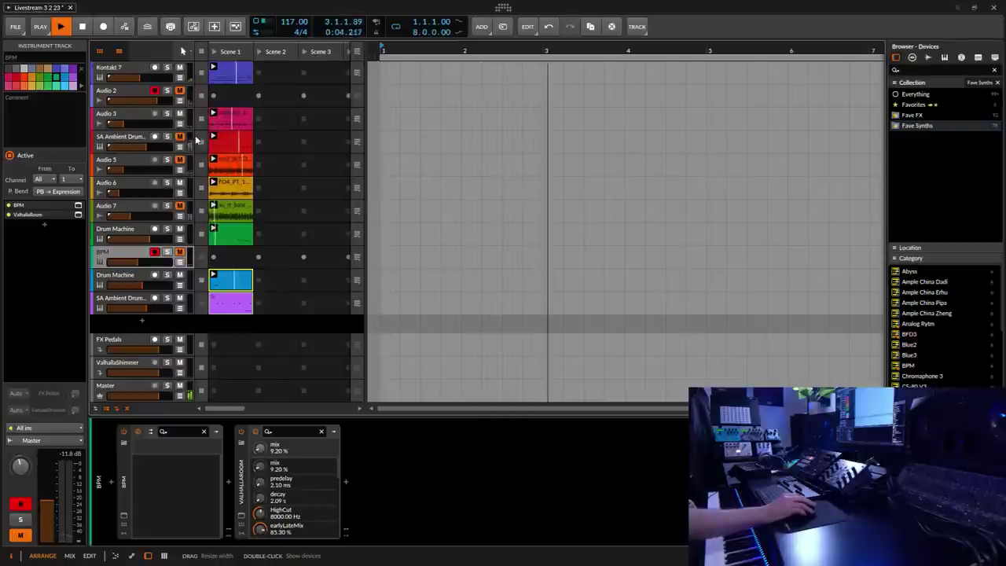
{"action": "left_click", "coordinate": [200, 119]}
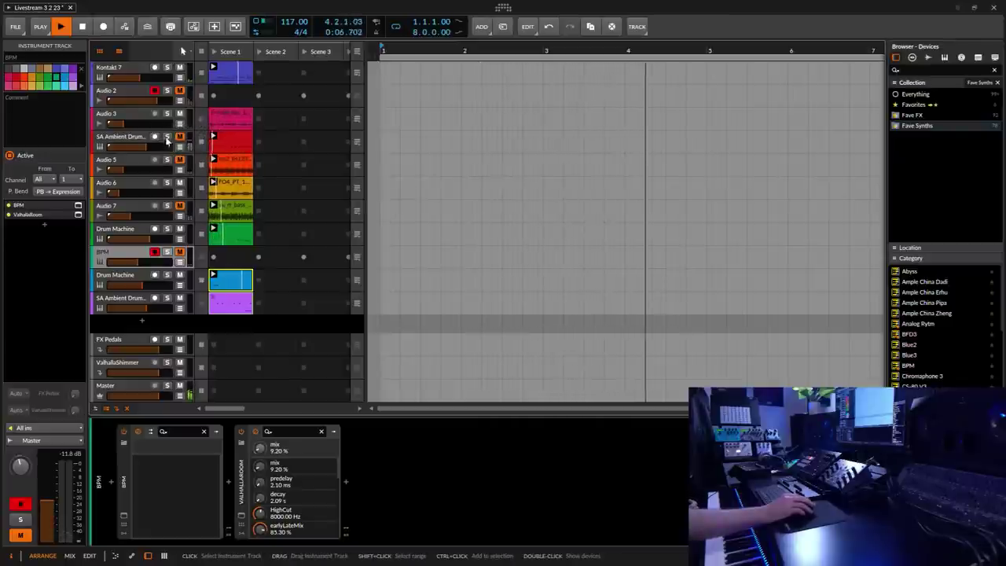
Save the project and browse the samples to the Aether - Experimental pack in the Splice packs folder.
{"action": "left_click", "coordinate": [15, 25]}
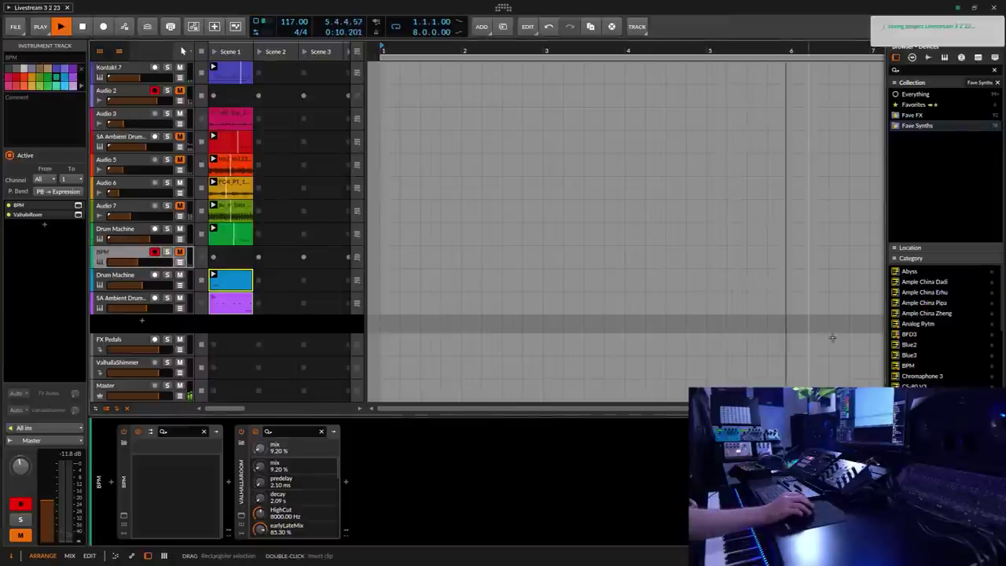
{"action": "left_click", "coordinate": [928, 57]}
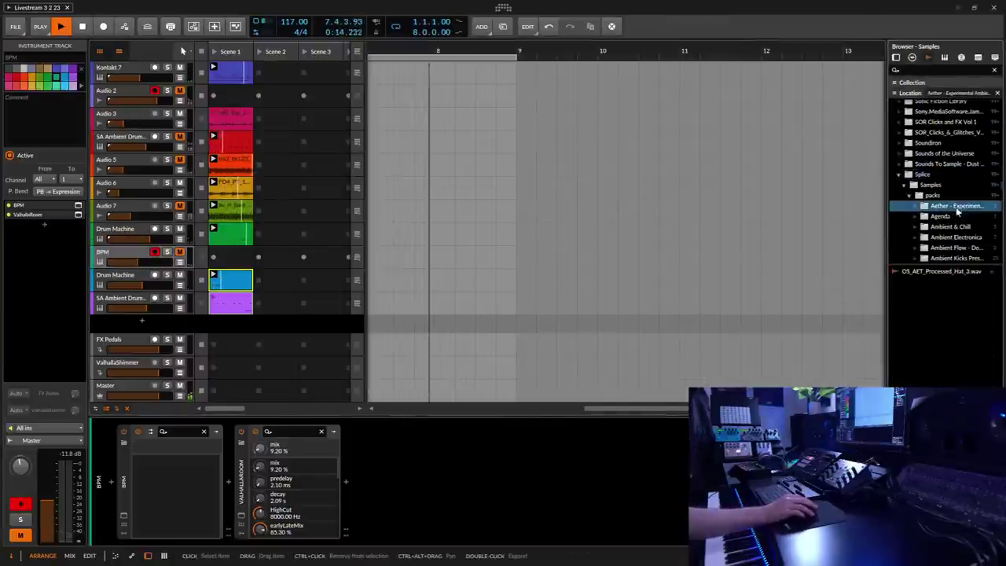
Audition OS_AET_Processed_Hat_3.wav from the Aether pack and the AT_Agenda_120 drum sample from the Agenda pack.
{"action": "left_click", "coordinate": [952, 207]}
{"action": "scroll", "coordinate": [967, 193], "scroll_direction": "down", "scroll_amount": 2}
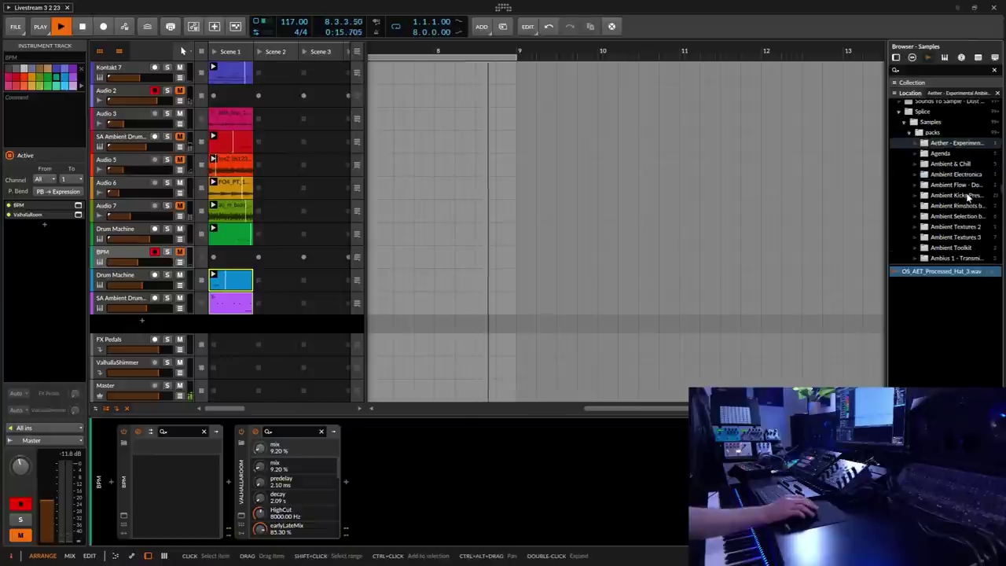
{"action": "left_click", "coordinate": [942, 154]}
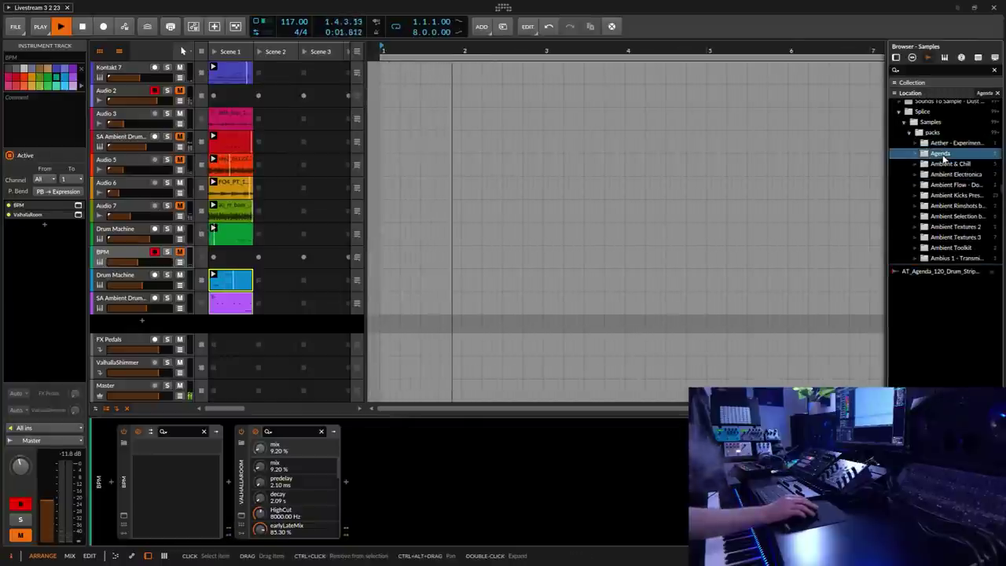
{"action": "left_click", "coordinate": [941, 272]}
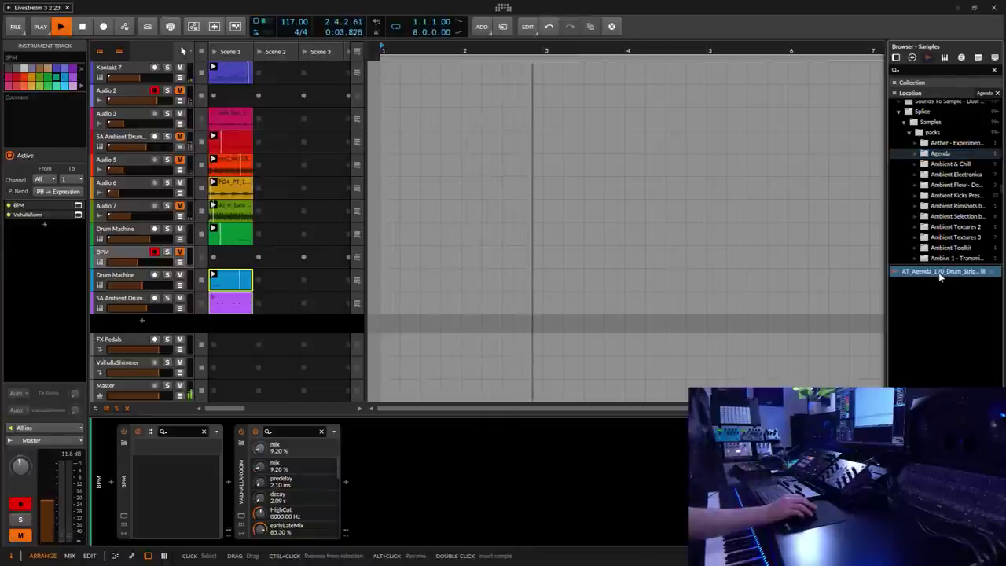
Audition the lowender kick, the feeder pad and the hard snare in the Ambient & Chill pack.
{"action": "left_click", "coordinate": [952, 165]}
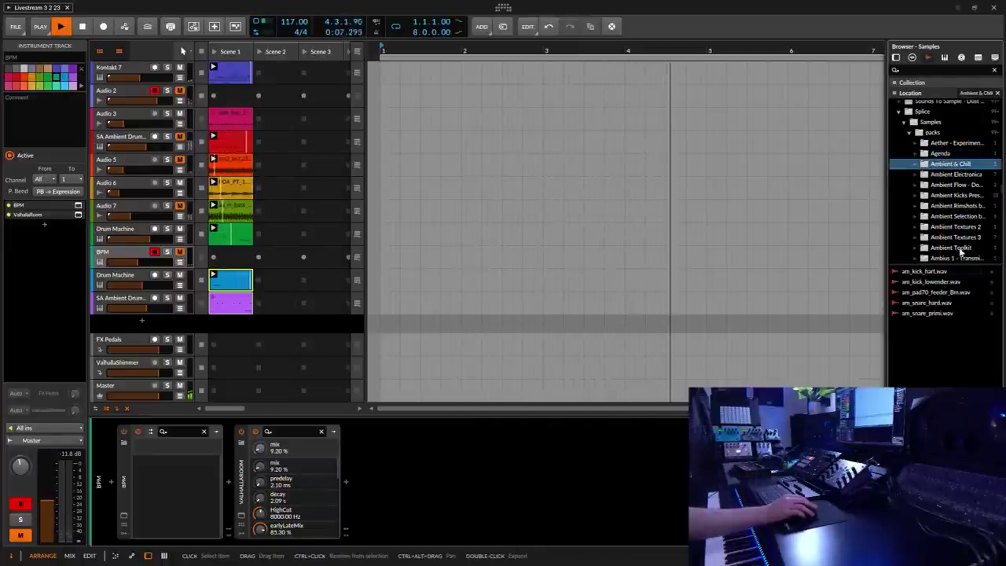
{"action": "left_click", "coordinate": [935, 283]}
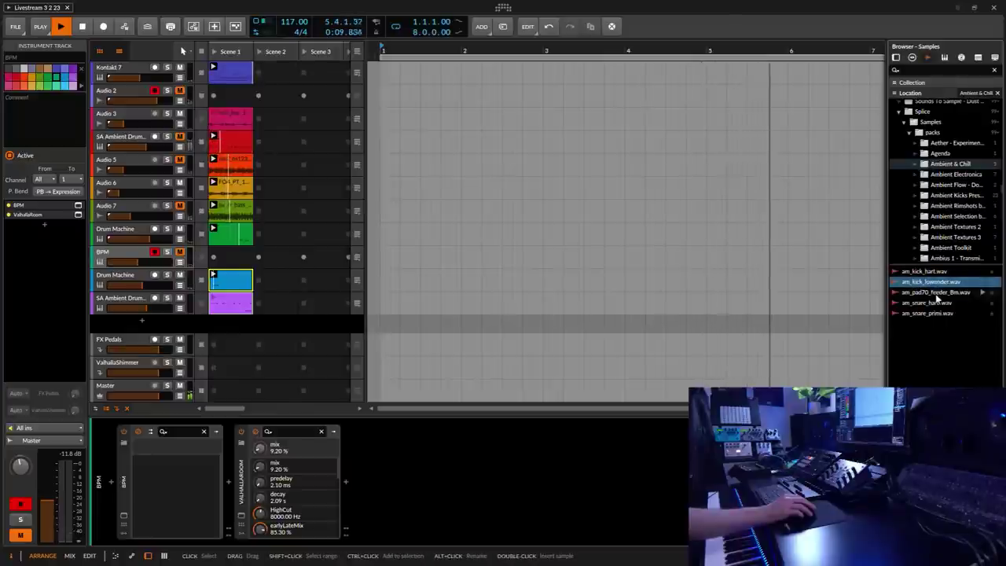
{"action": "left_click", "coordinate": [936, 294]}
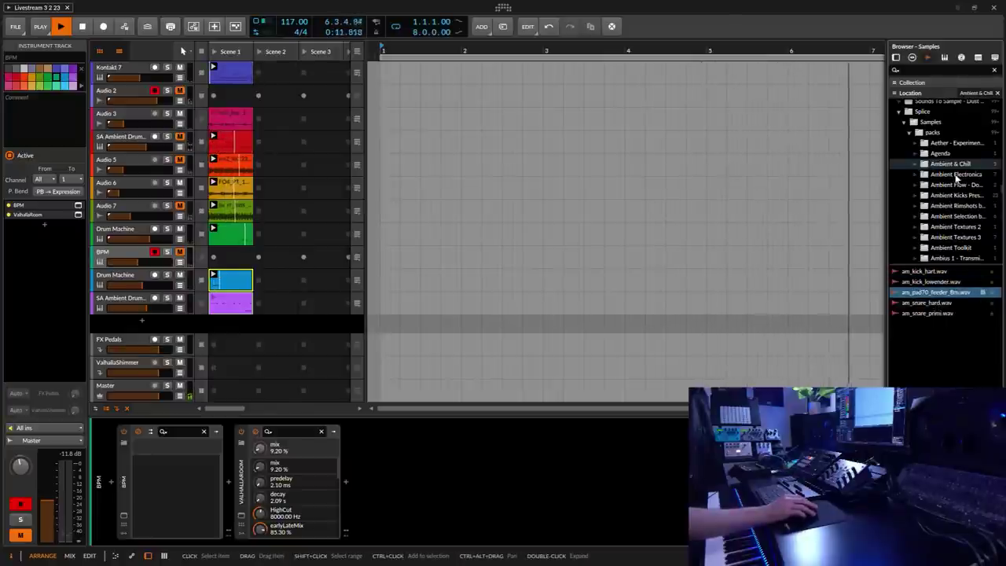
{"action": "left_click", "coordinate": [929, 303]}
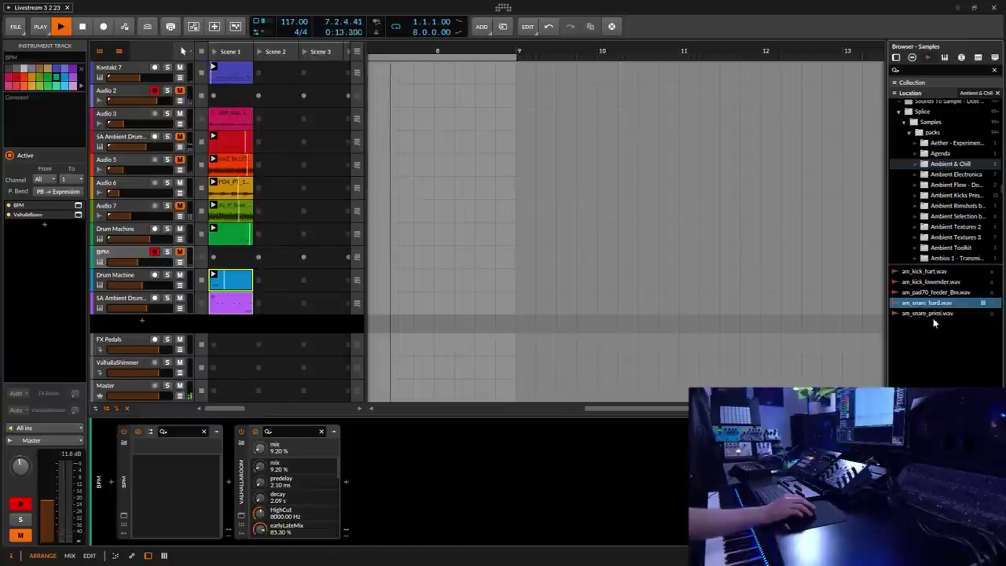
Look through the Ambient Electronica, Flow, Kicks and Rimshots packs, and audition both drum loops in the Ambient Selection pack.
{"action": "left_click", "coordinate": [955, 177]}
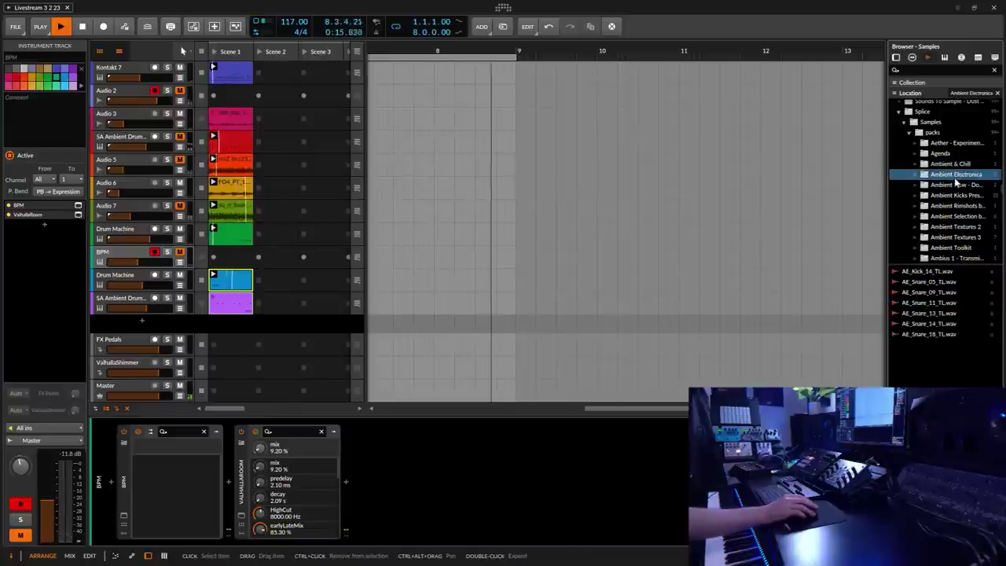
{"action": "left_click", "coordinate": [955, 186]}
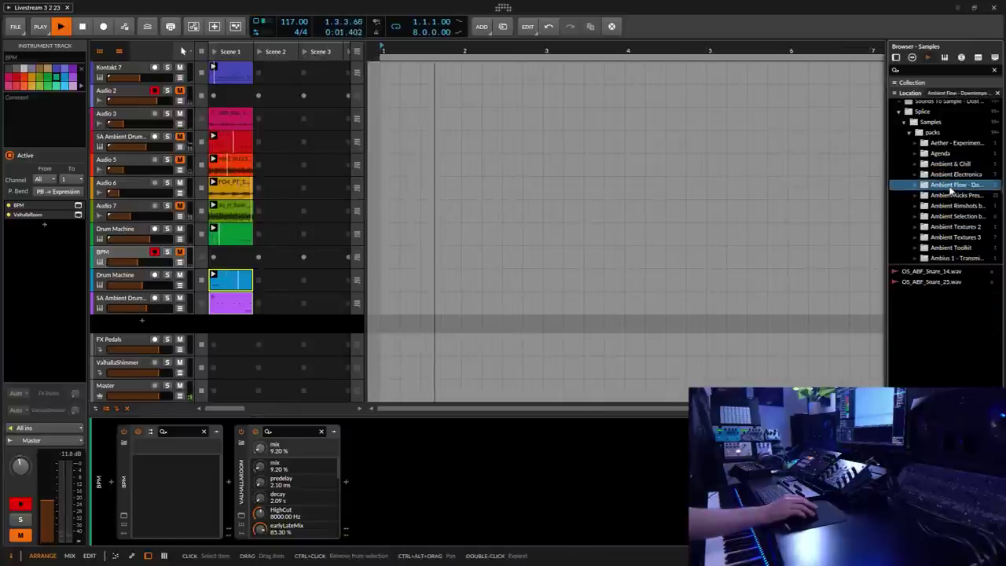
{"action": "left_click", "coordinate": [950, 198]}
{"action": "left_click", "coordinate": [950, 206]}
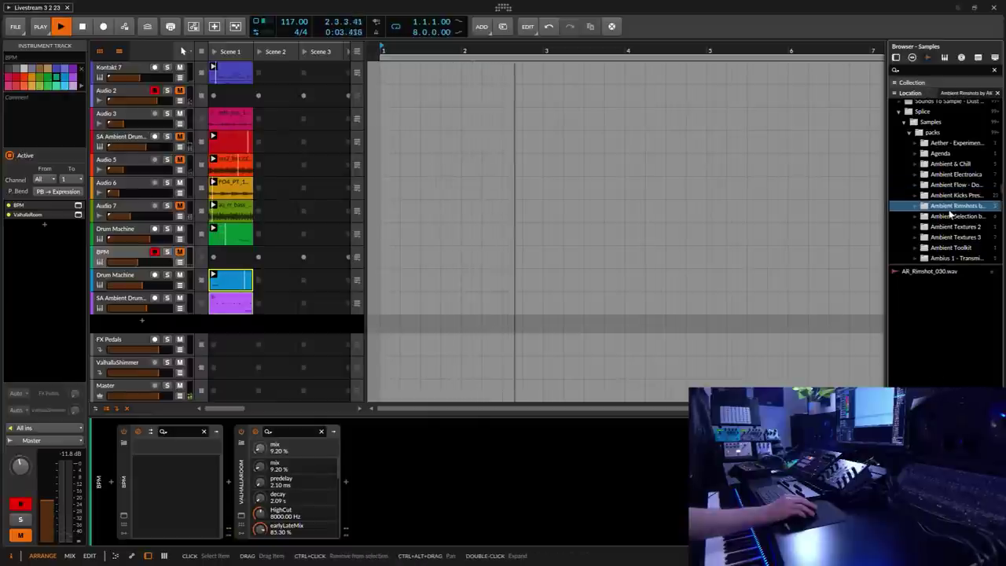
{"action": "scroll", "coordinate": [958, 207], "scroll_direction": "down", "scroll_amount": 3}
{"action": "left_click", "coordinate": [955, 185]}
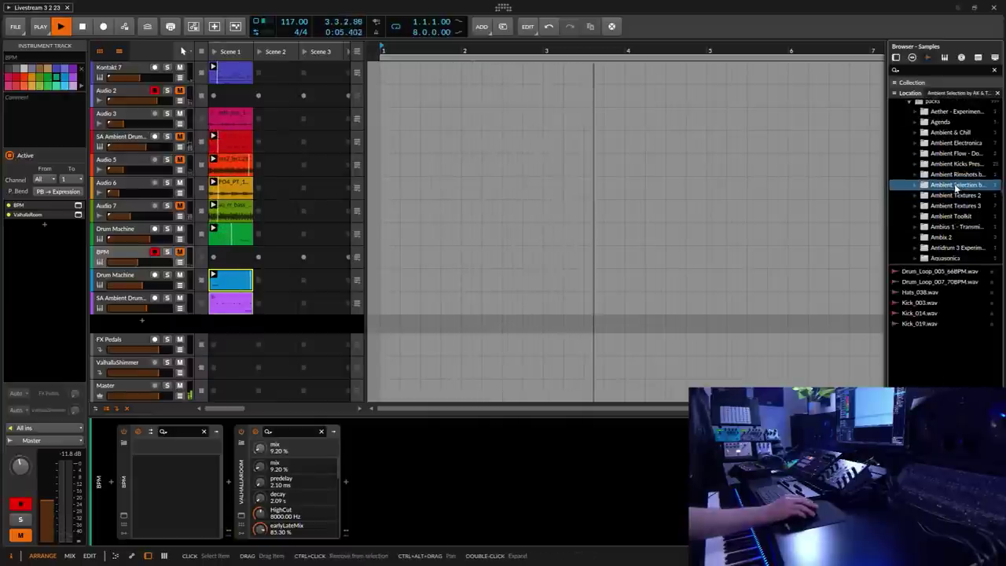
{"action": "left_click", "coordinate": [935, 271]}
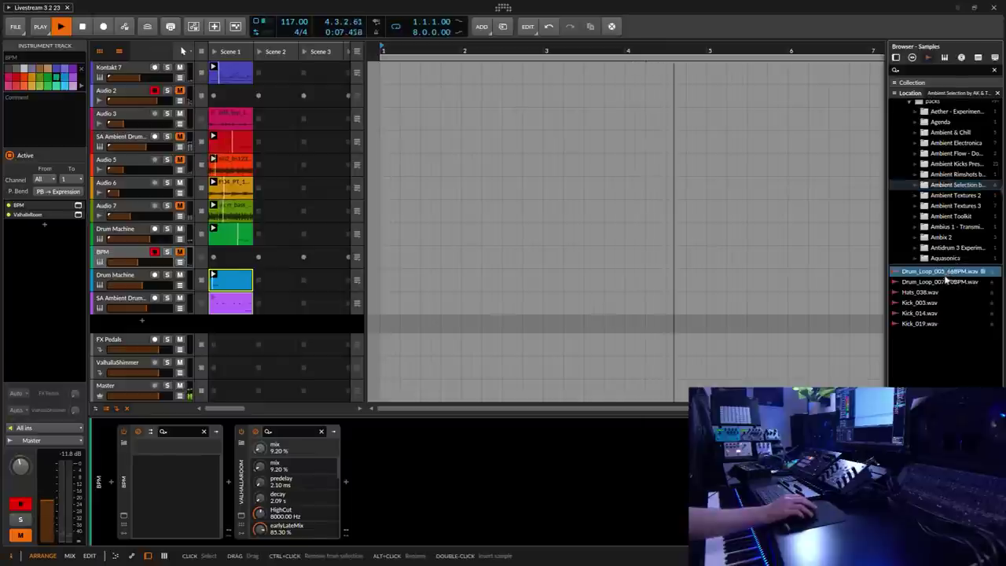
{"action": "left_click", "coordinate": [937, 281]}
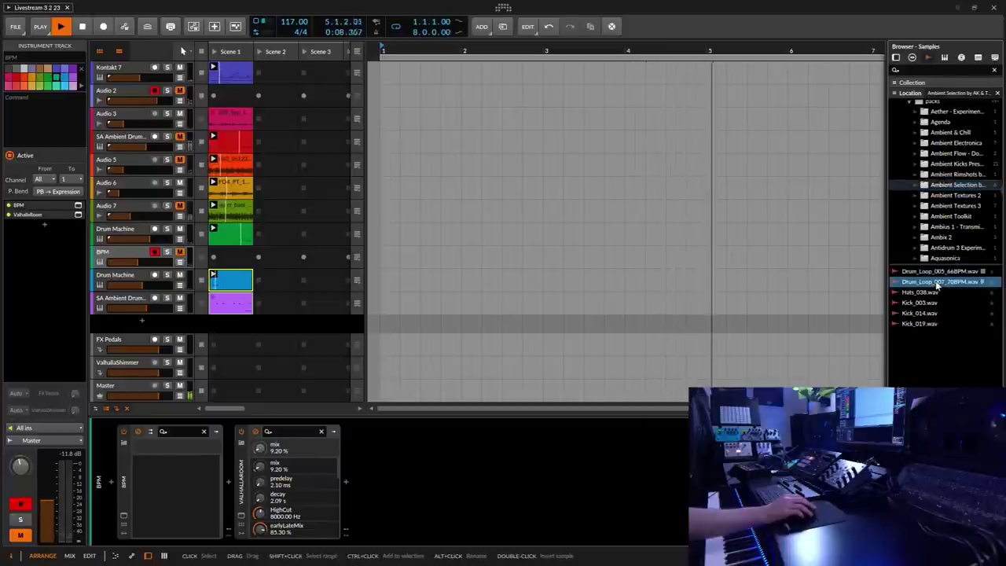
Check the Ambient Textures 2 pack and audition the drum and kit loops, cymbal, kick and snare in Ambient Textures 3.
{"action": "left_click", "coordinate": [949, 196]}
{"action": "left_click", "coordinate": [945, 206]}
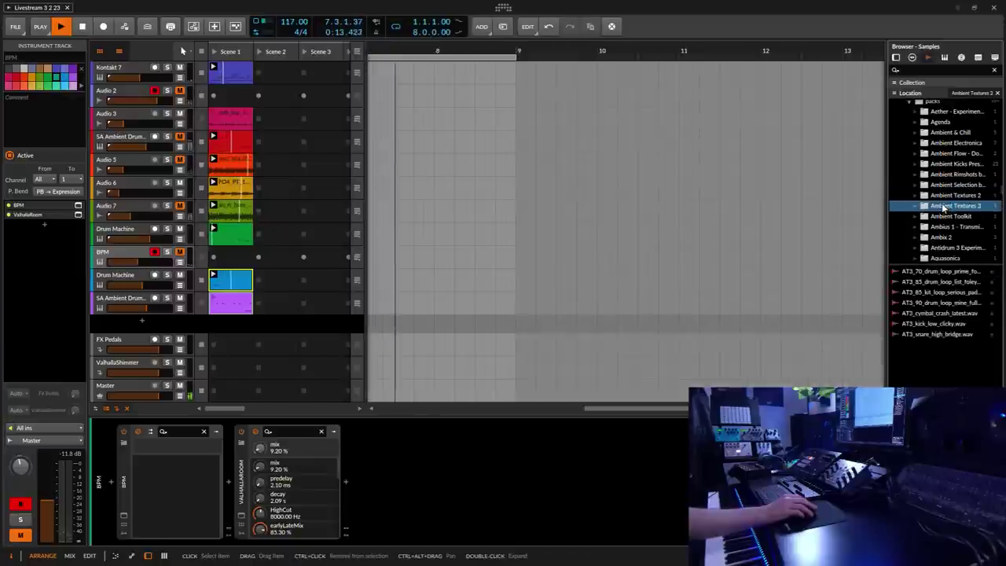
{"action": "left_click", "coordinate": [940, 272]}
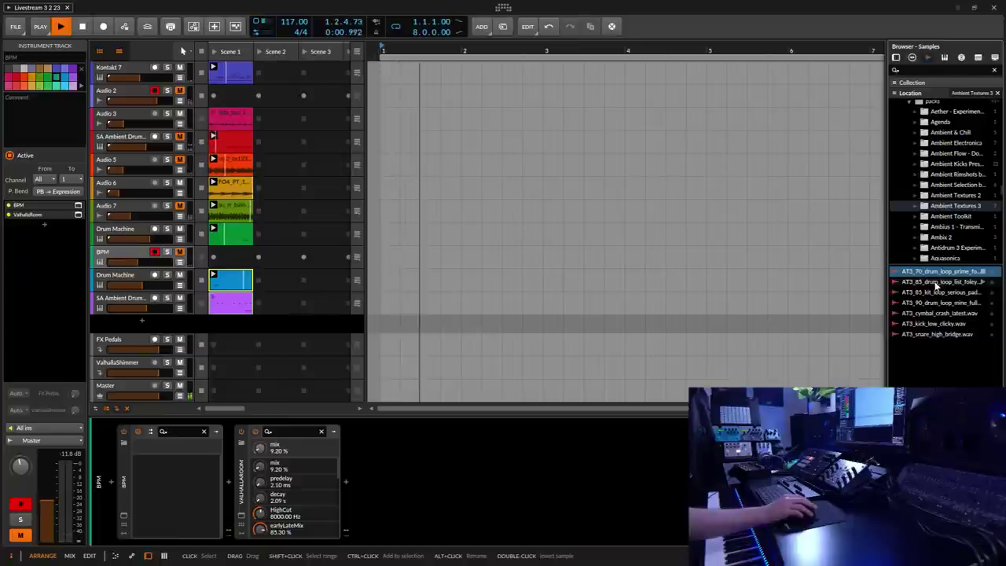
{"action": "left_click", "coordinate": [935, 282]}
{"action": "left_click", "coordinate": [934, 293]}
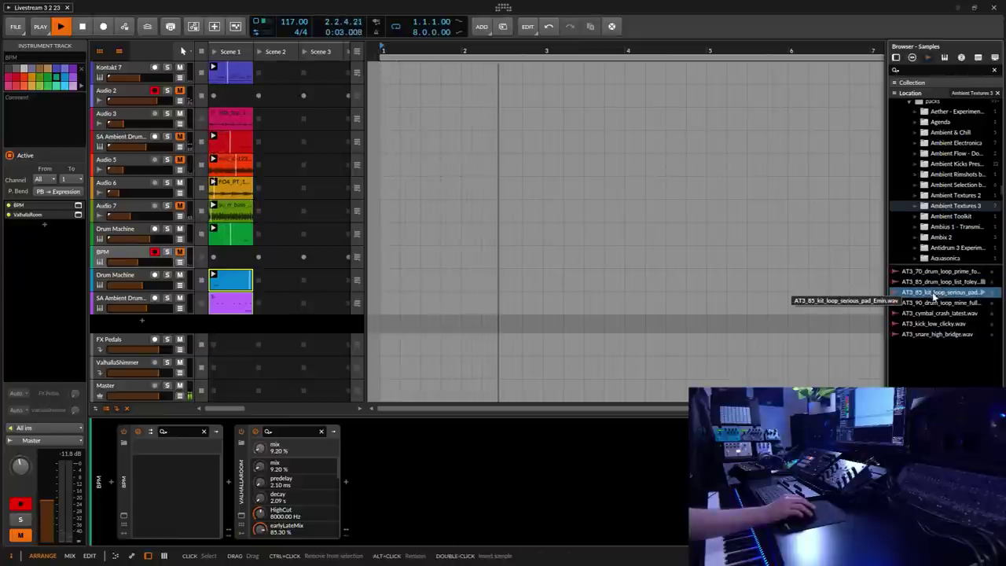
{"action": "left_click", "coordinate": [932, 304]}
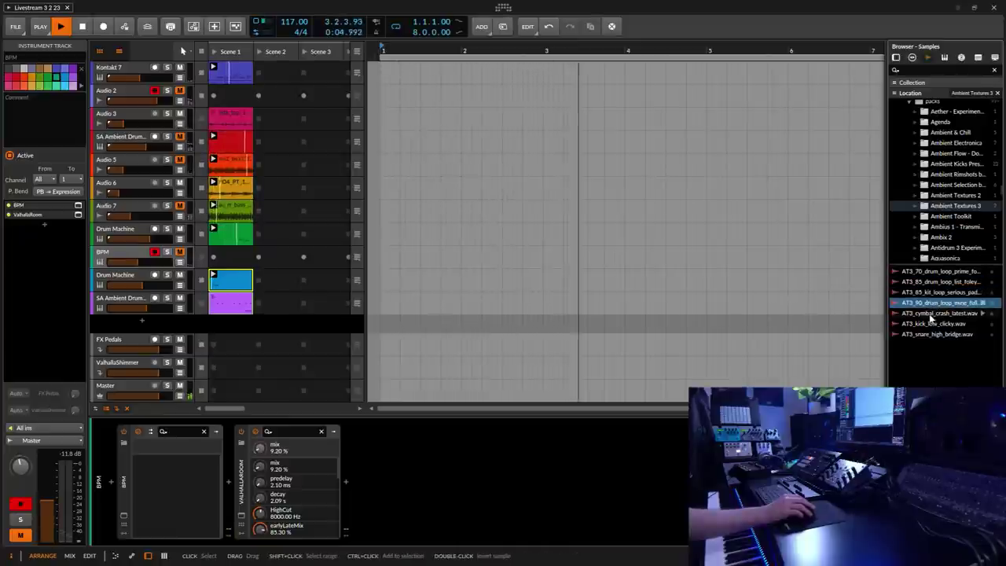
{"action": "left_click", "coordinate": [930, 315]}
{"action": "left_click", "coordinate": [933, 325]}
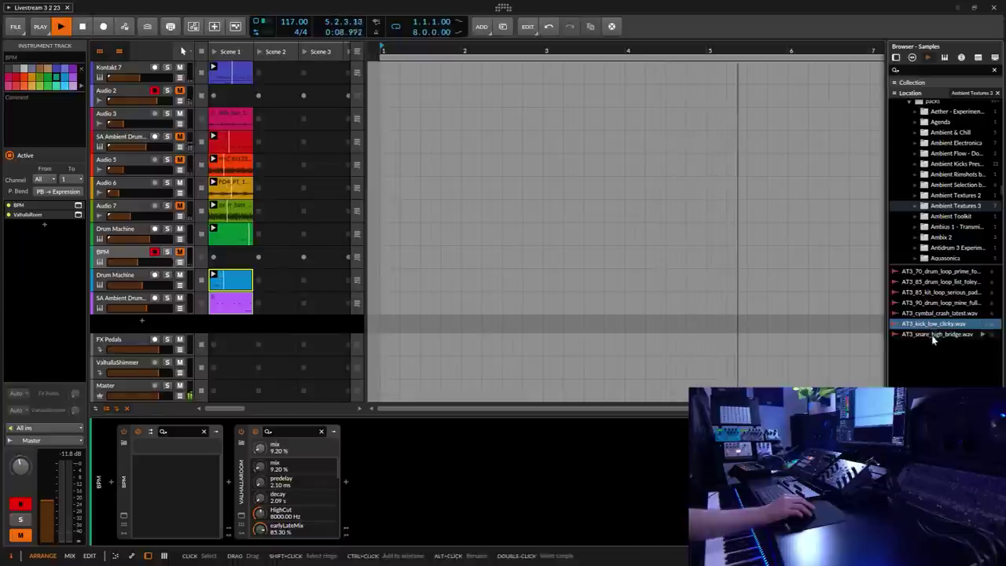
{"action": "left_click", "coordinate": [935, 334]}
Browse the Ambient Toolkit, Ambius 1, Ambix 2 and Antidrum 3 packs, auditioning the Ambius ambience and the playground concrete sample.
{"action": "left_click", "coordinate": [950, 215]}
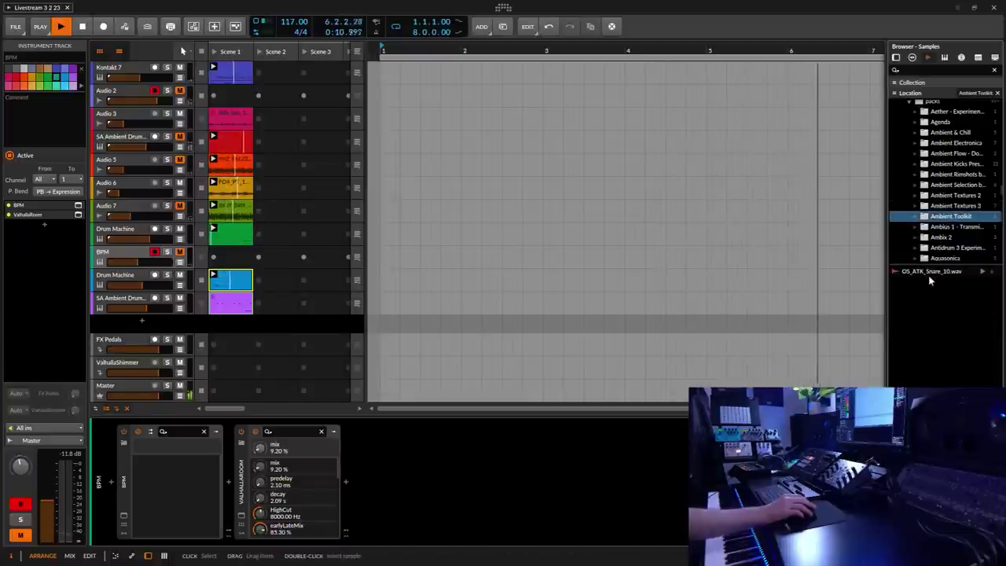
{"action": "scroll", "coordinate": [943, 221], "scroll_direction": "down", "scroll_amount": 2}
{"action": "left_click", "coordinate": [947, 163]}
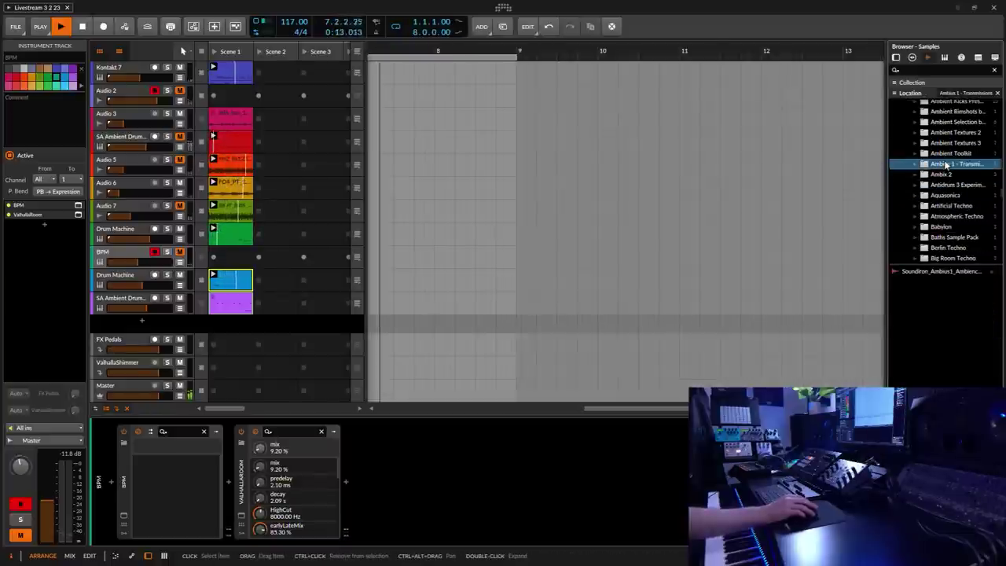
{"action": "left_click", "coordinate": [939, 271]}
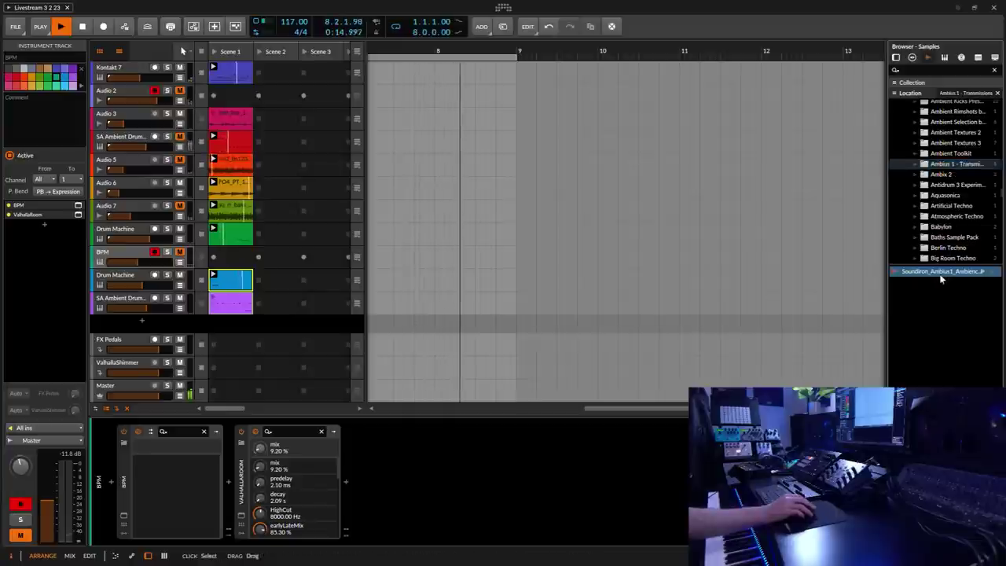
{"action": "left_click", "coordinate": [941, 175]}
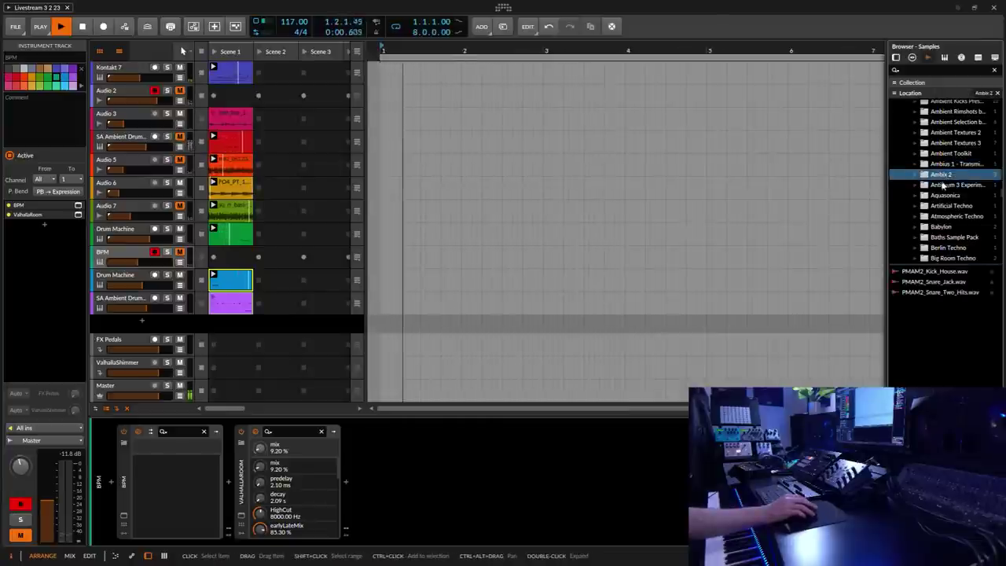
{"action": "left_click", "coordinate": [951, 185]}
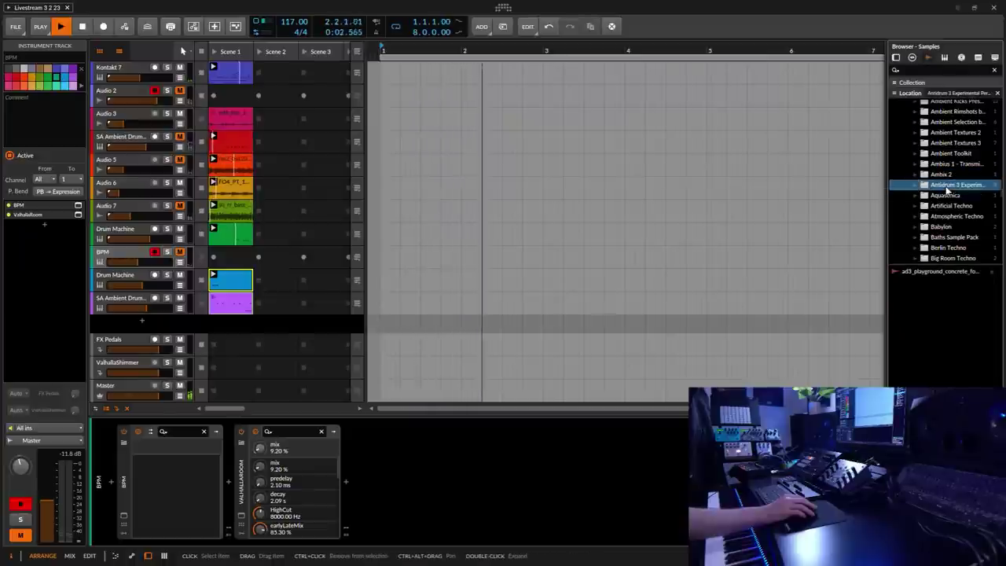
{"action": "left_click", "coordinate": [941, 271]}
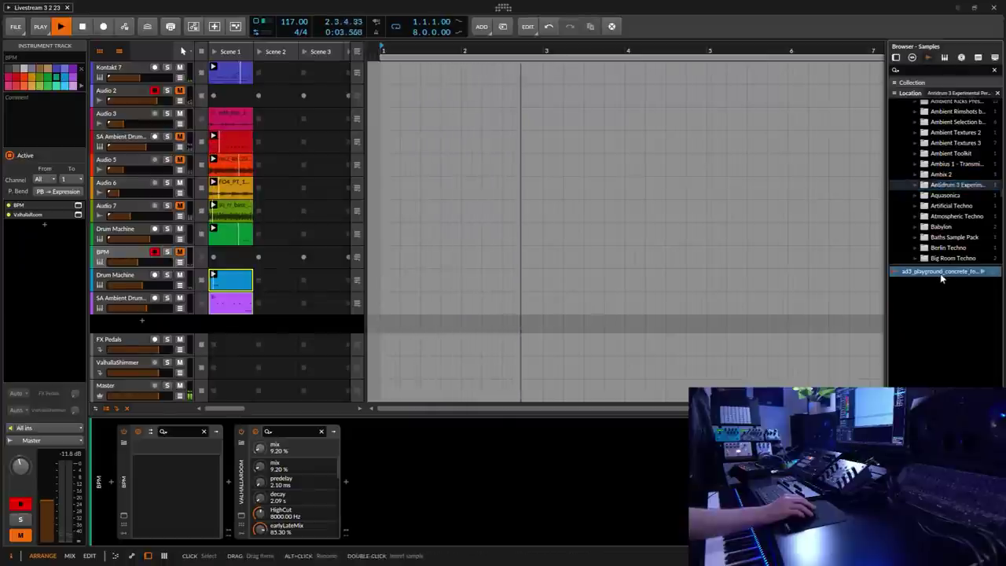
Browse from Aquasonica to Atmospheric Techno, auditioning drm126_broad_full.wav in Artificial Techno and atc_kck_thump.wav in Atmospheric Techno.
{"action": "left_click", "coordinate": [943, 195]}
{"action": "left_click", "coordinate": [948, 206]}
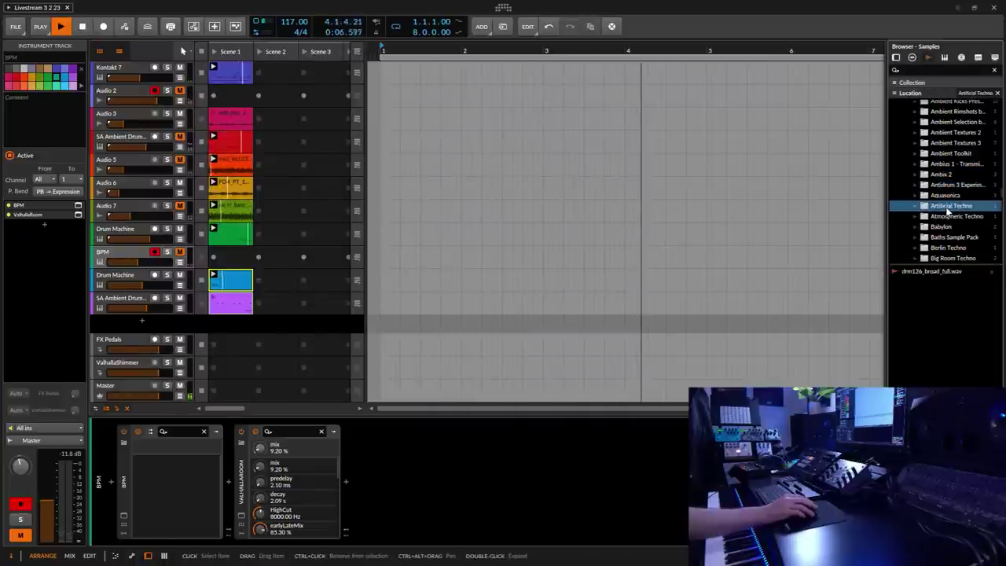
{"action": "left_click", "coordinate": [943, 271]}
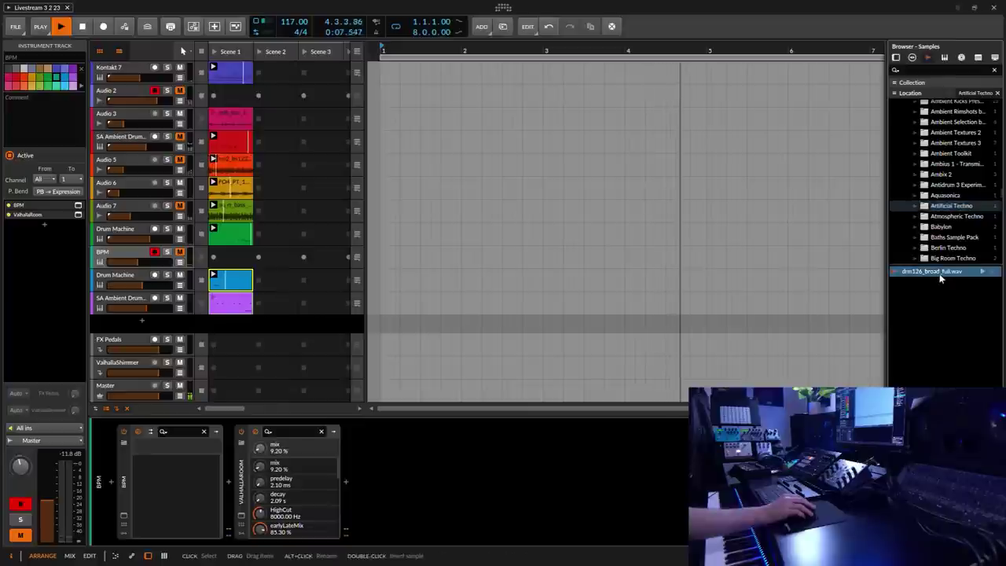
{"action": "left_click", "coordinate": [948, 217]}
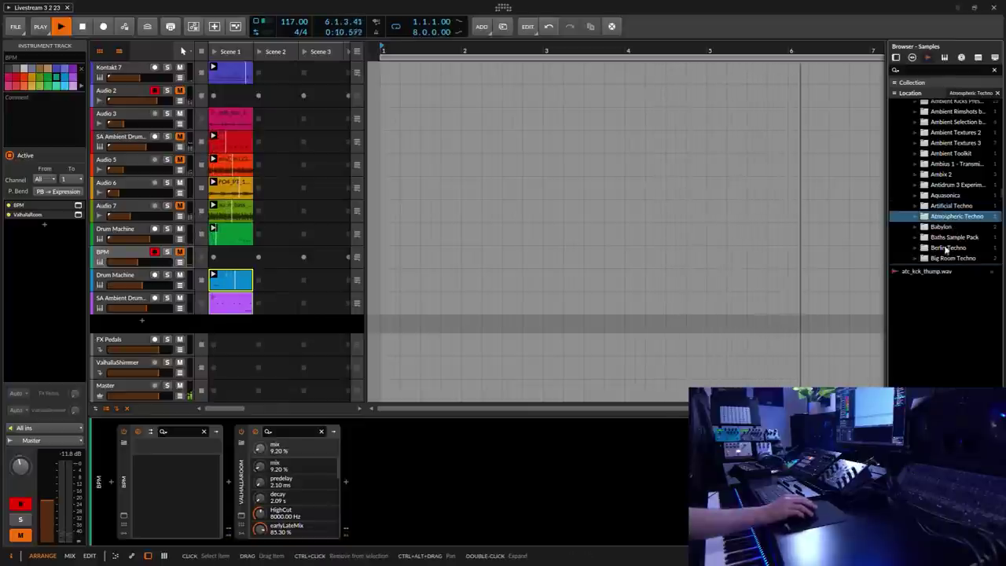
{"action": "left_click", "coordinate": [927, 271]}
Browse the Babylon, Baths Sample Pack and Berlin Techno packs, and audition the 128 BPM kit loop in Big Room Techno.
{"action": "scroll", "coordinate": [947, 193], "scroll_direction": "down", "scroll_amount": 2}
{"action": "left_click", "coordinate": [942, 165]}
{"action": "left_click", "coordinate": [951, 174]}
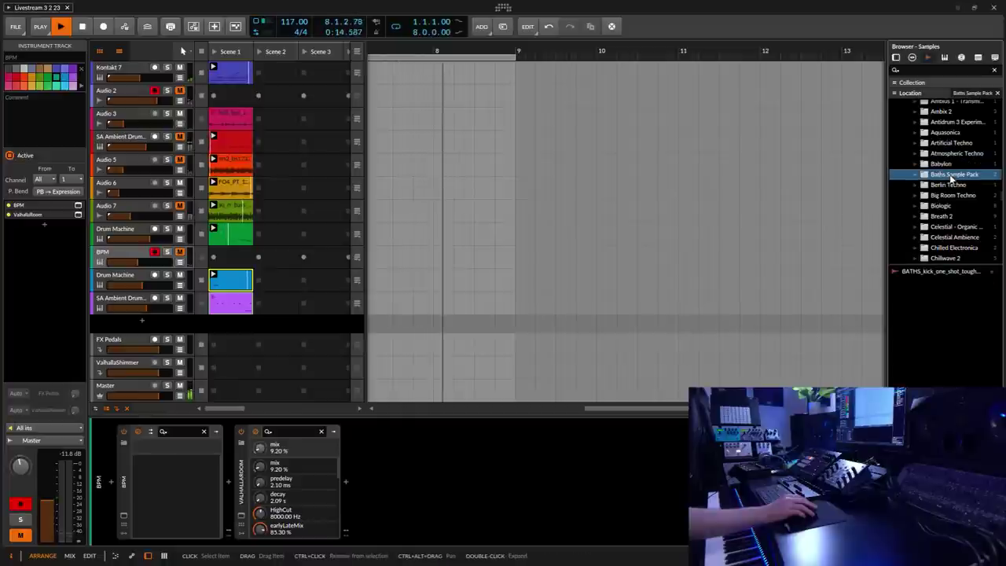
{"action": "left_click", "coordinate": [951, 184]}
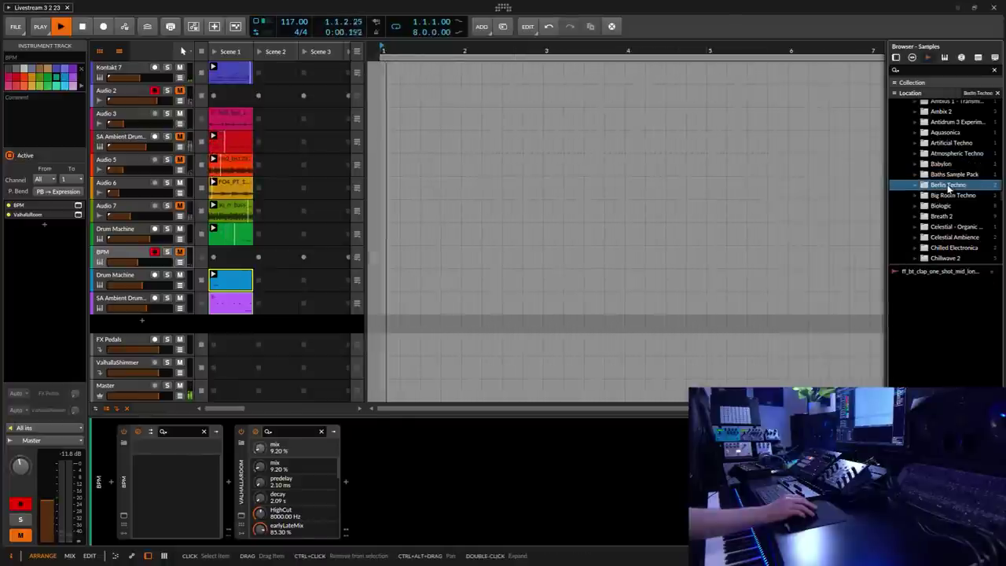
{"action": "left_click", "coordinate": [951, 195]}
{"action": "left_click", "coordinate": [943, 271]}
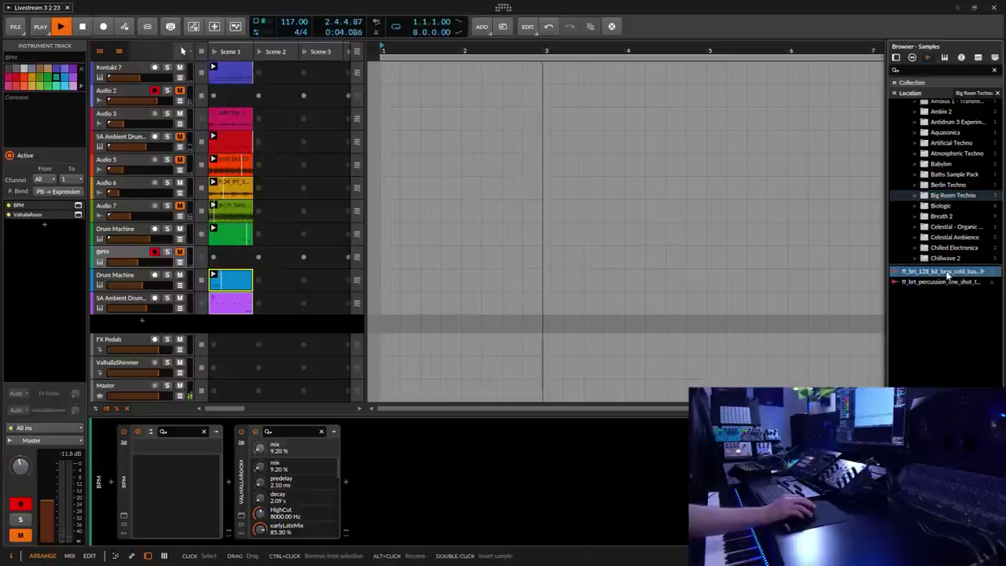
Check the Biologic pack, return to Big Room Techno, and audition its percussion one-shot against the ff_brt_128 kit loop.
{"action": "left_click", "coordinate": [947, 206]}
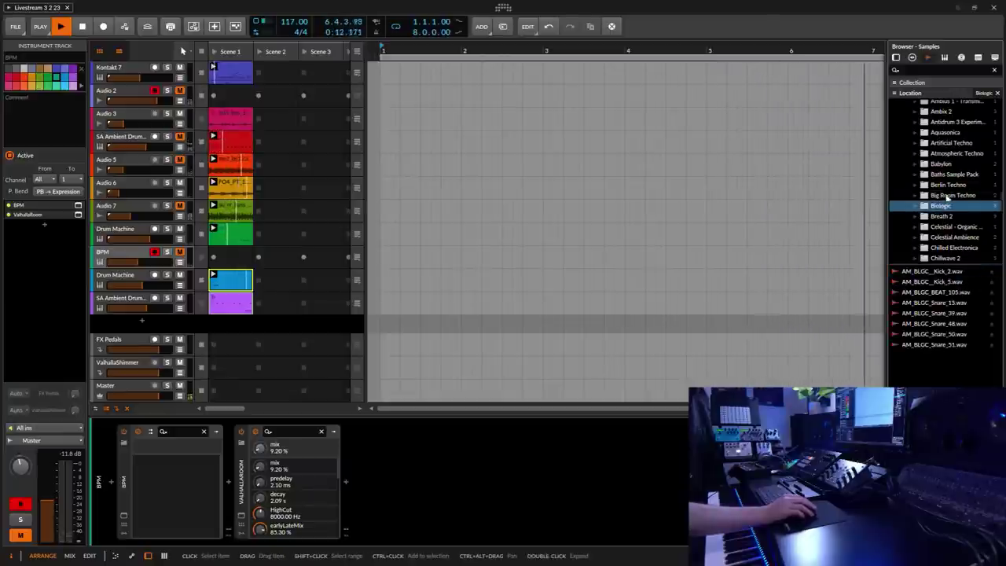
{"action": "left_click", "coordinate": [949, 196]}
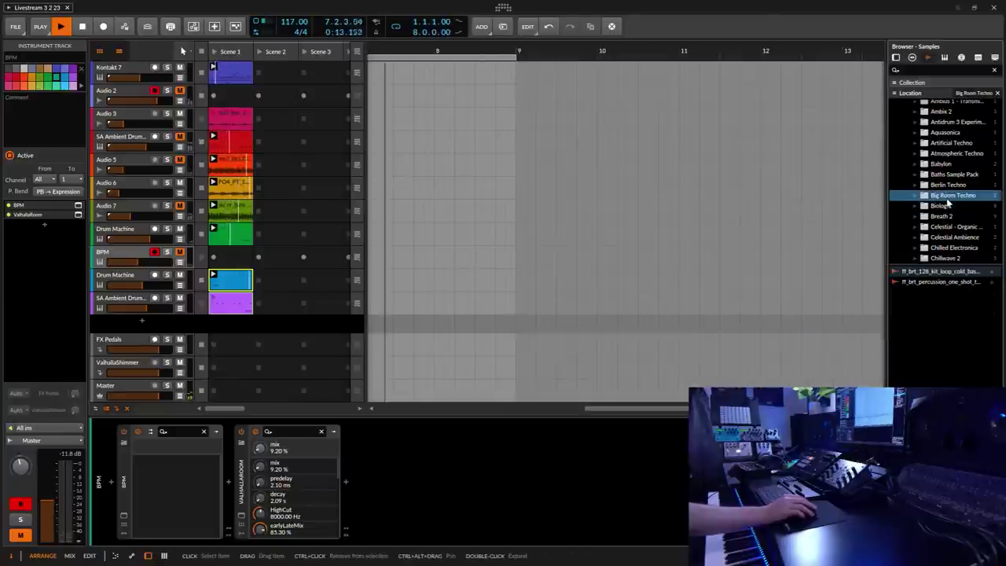
{"action": "left_click", "coordinate": [948, 271]}
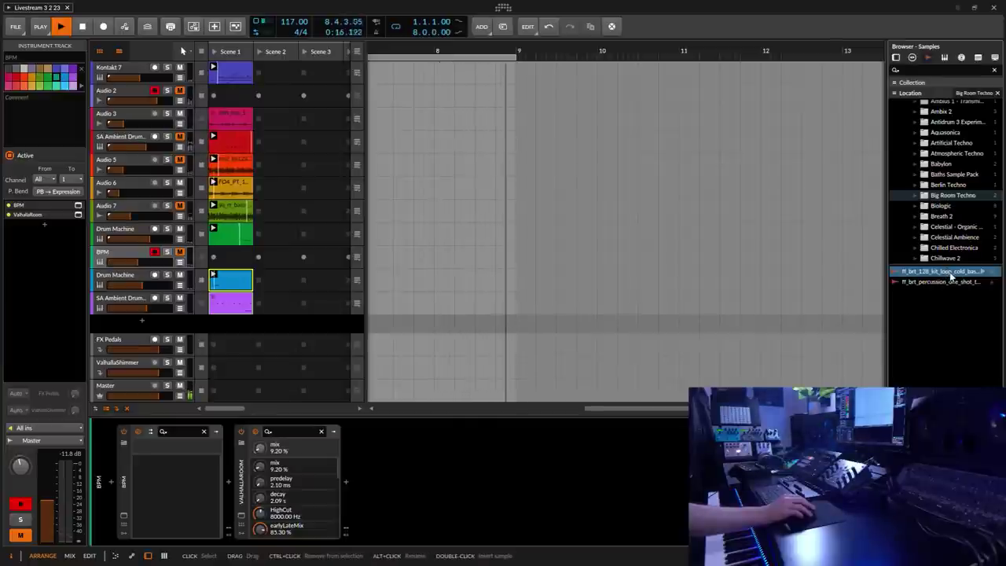
{"action": "key", "text": "Down"}
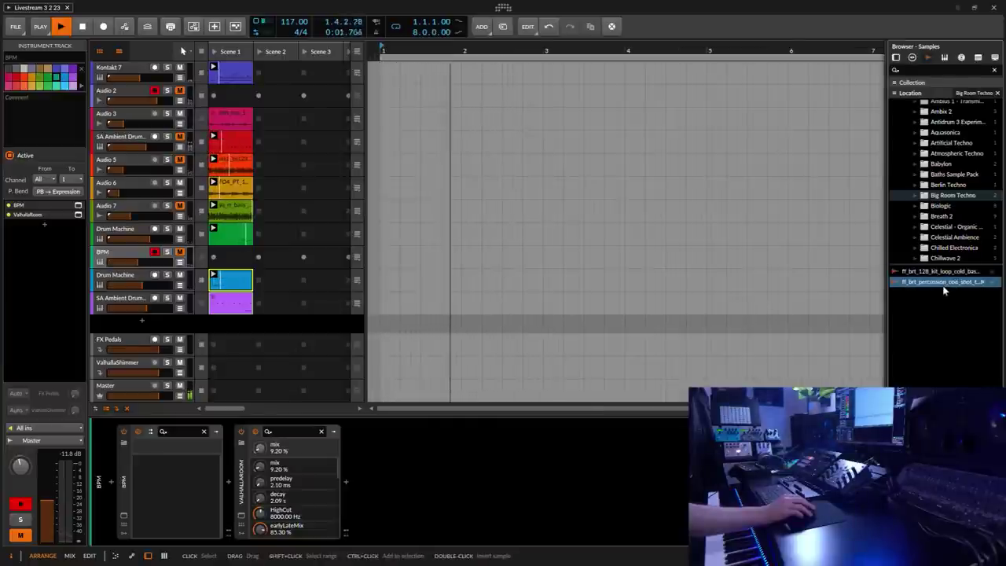
{"action": "left_click", "coordinate": [941, 273]}
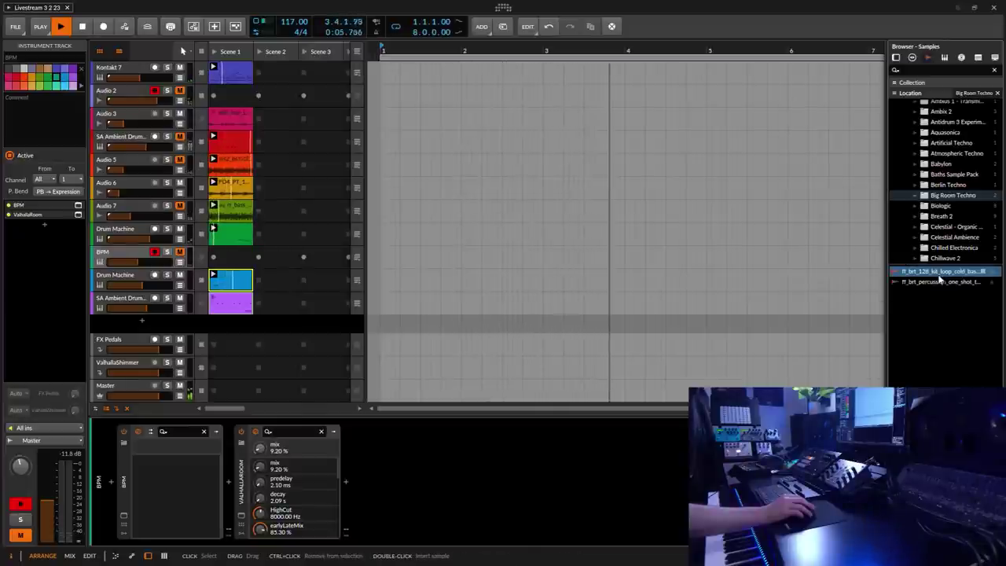
Browse the Breath 2 pack and audition its drum loop, FX loop, kick, percussion and snare samples in turn.
{"action": "left_click", "coordinate": [940, 217]}
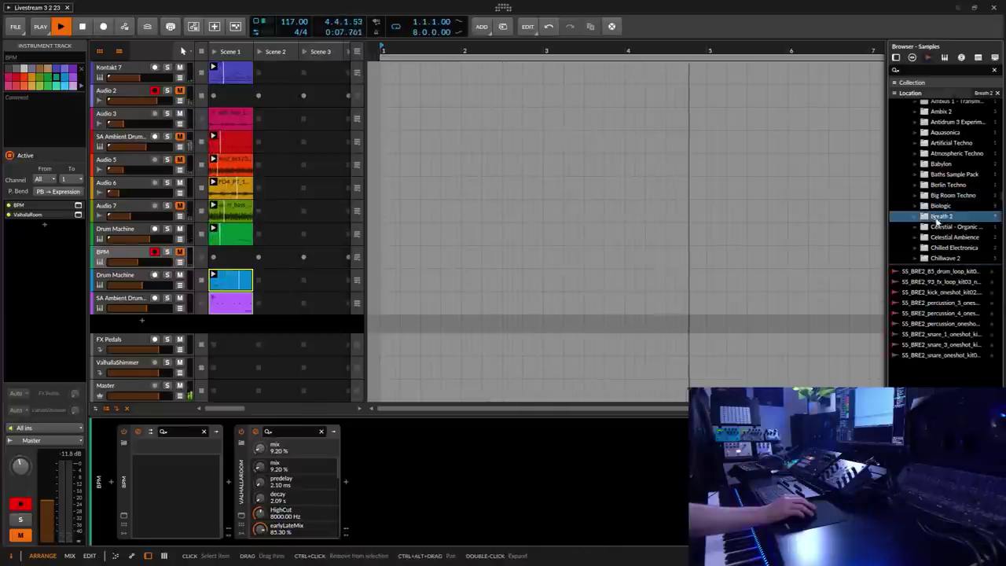
{"action": "left_click", "coordinate": [941, 271]}
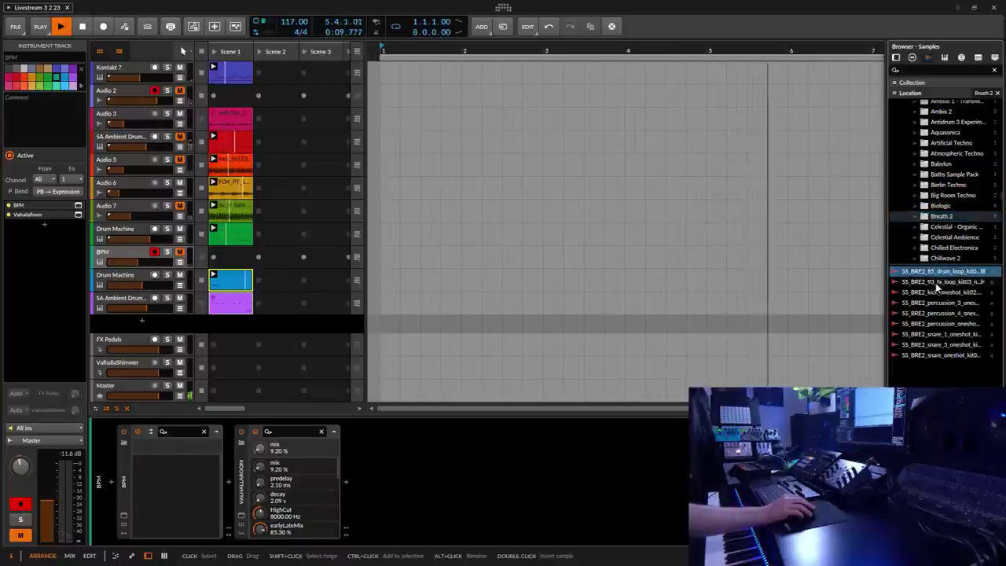
{"action": "left_click", "coordinate": [940, 283]}
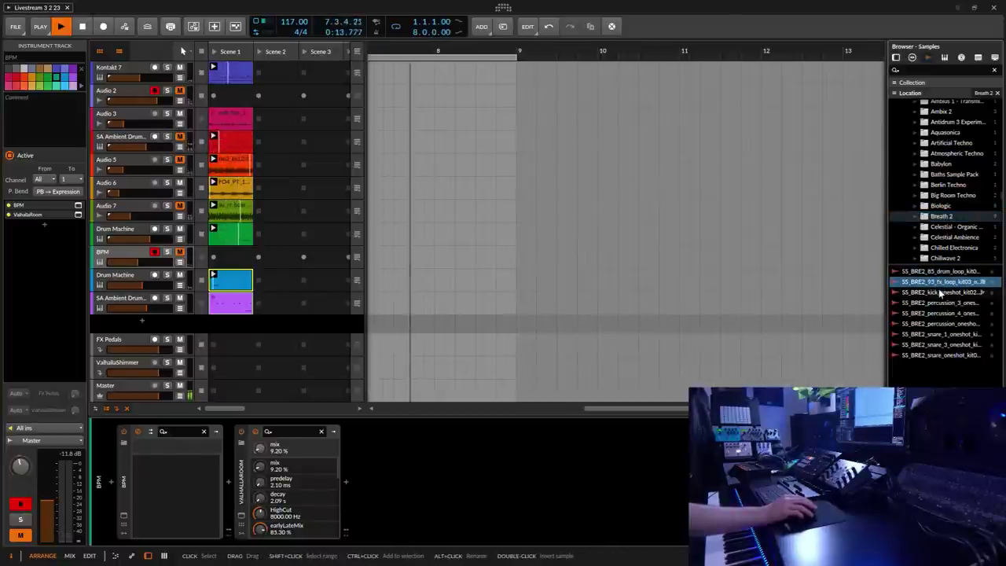
{"action": "left_click", "coordinate": [939, 293]}
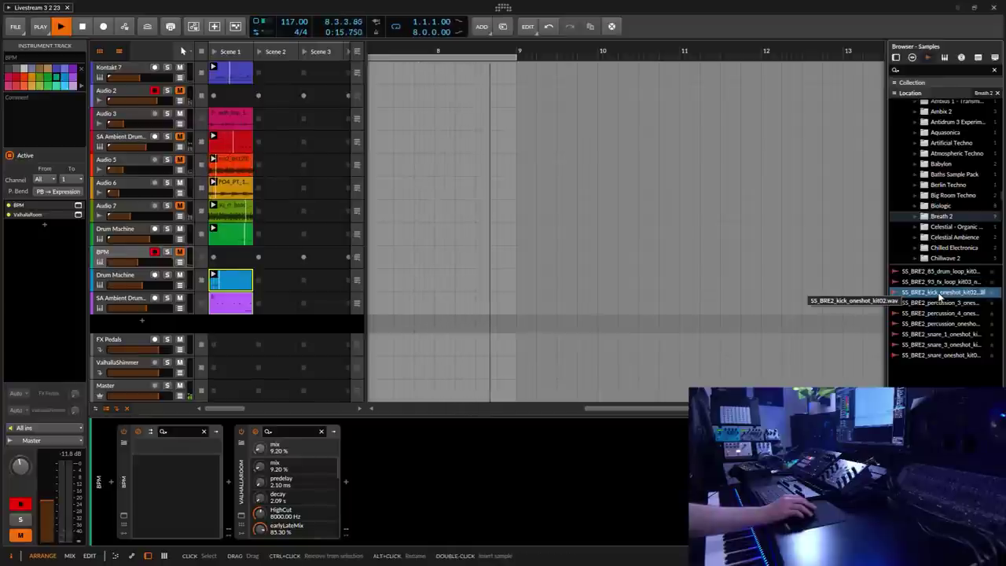
{"action": "left_click", "coordinate": [938, 303]}
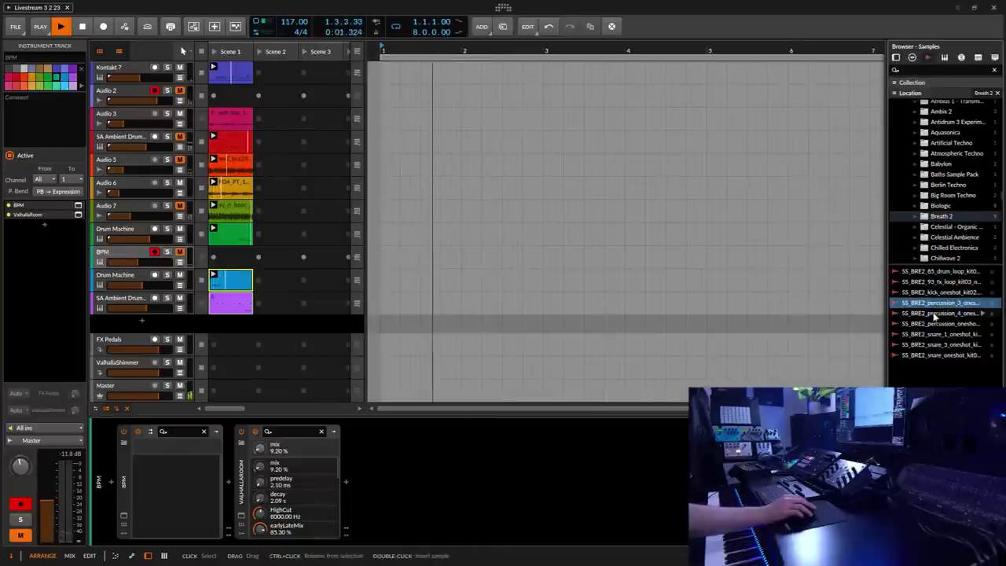
{"action": "left_click", "coordinate": [936, 313]}
{"action": "left_click", "coordinate": [935, 323]}
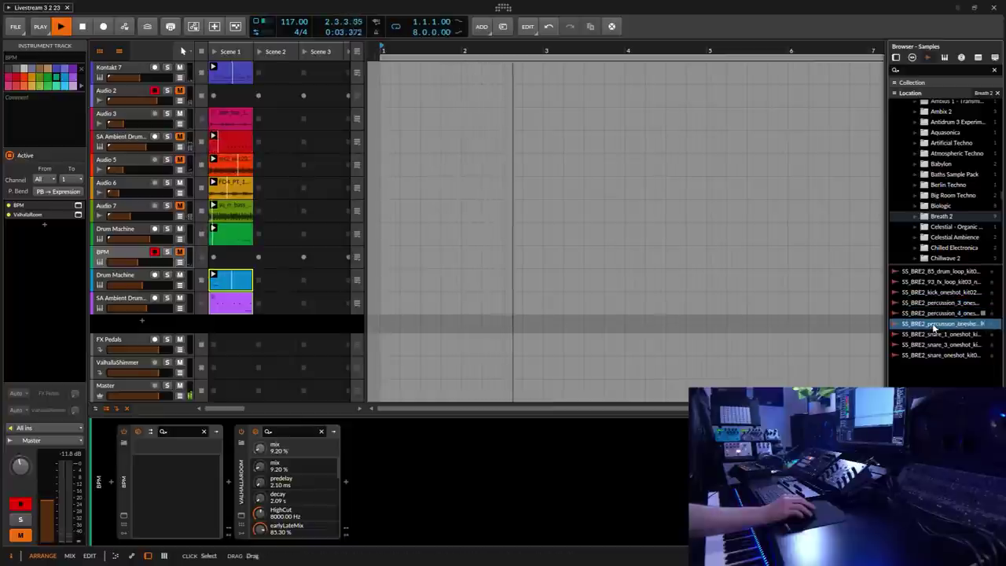
{"action": "left_click", "coordinate": [935, 334]}
{"action": "left_click", "coordinate": [933, 345]}
{"action": "left_click", "coordinate": [936, 355]}
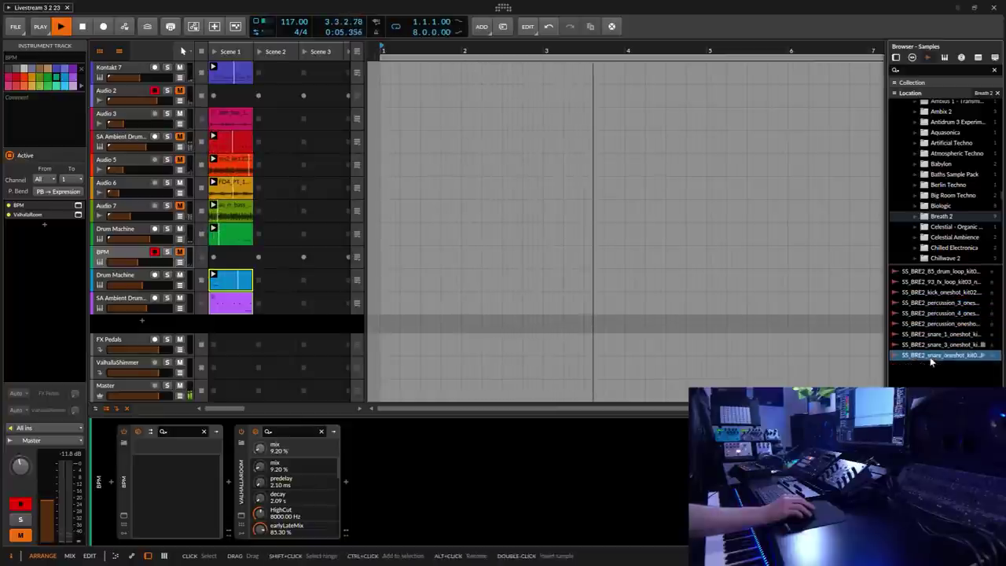
Audition the orchestral sample in Celestial - Organic, check Celestial Ambience, and preview ce_kck_remote.wav and ce_bts90_knockknock1.wav in Chilled Electronica.
{"action": "left_click", "coordinate": [947, 228]}
{"action": "left_click", "coordinate": [933, 271]}
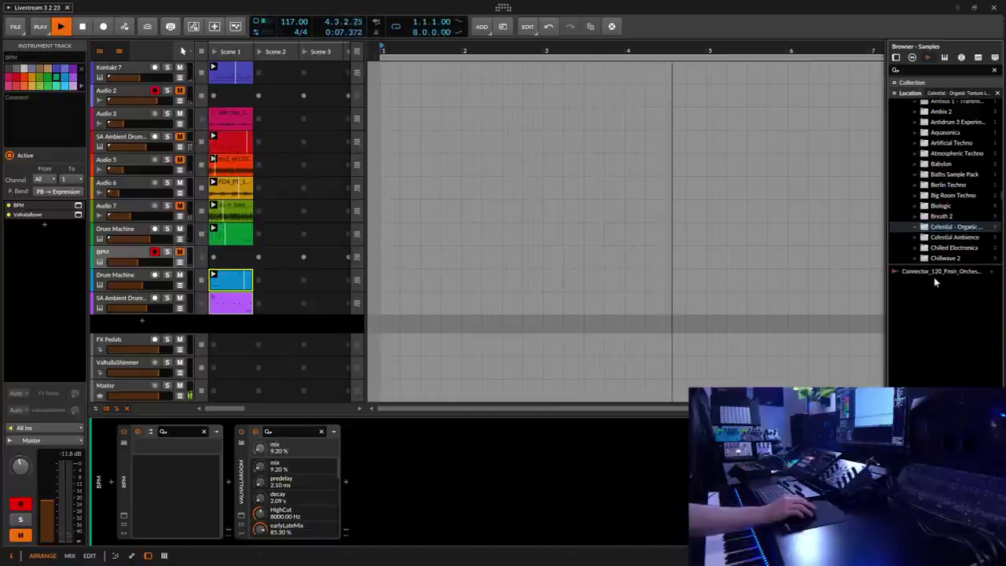
{"action": "scroll", "coordinate": [950, 216], "scroll_direction": "down", "scroll_amount": 1}
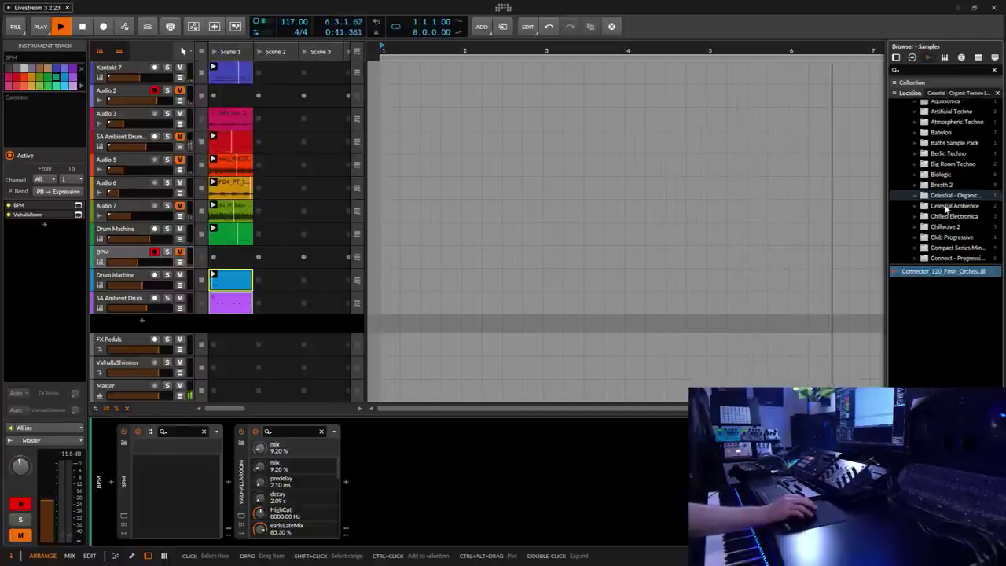
{"action": "left_click", "coordinate": [948, 206]}
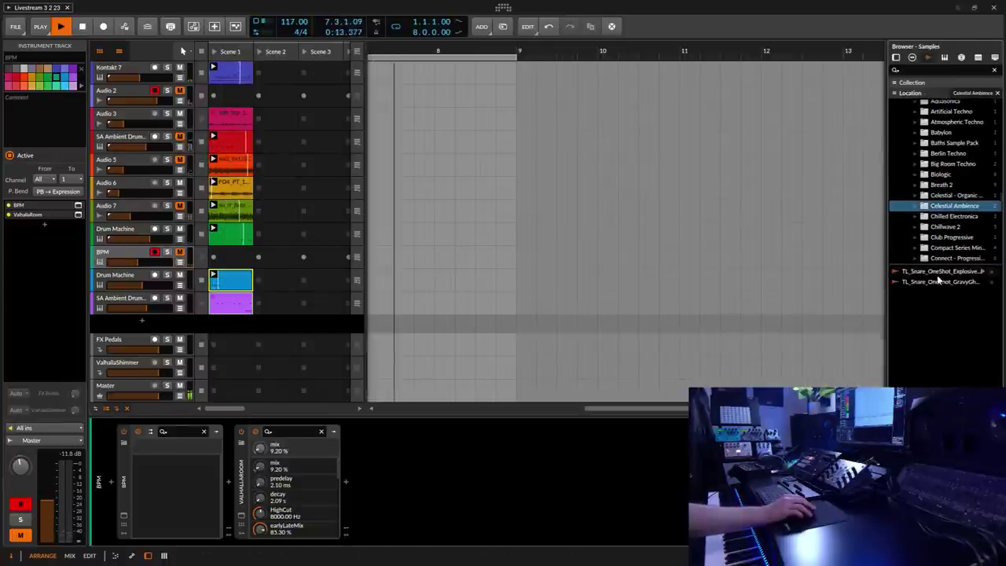
{"action": "left_click", "coordinate": [951, 216]}
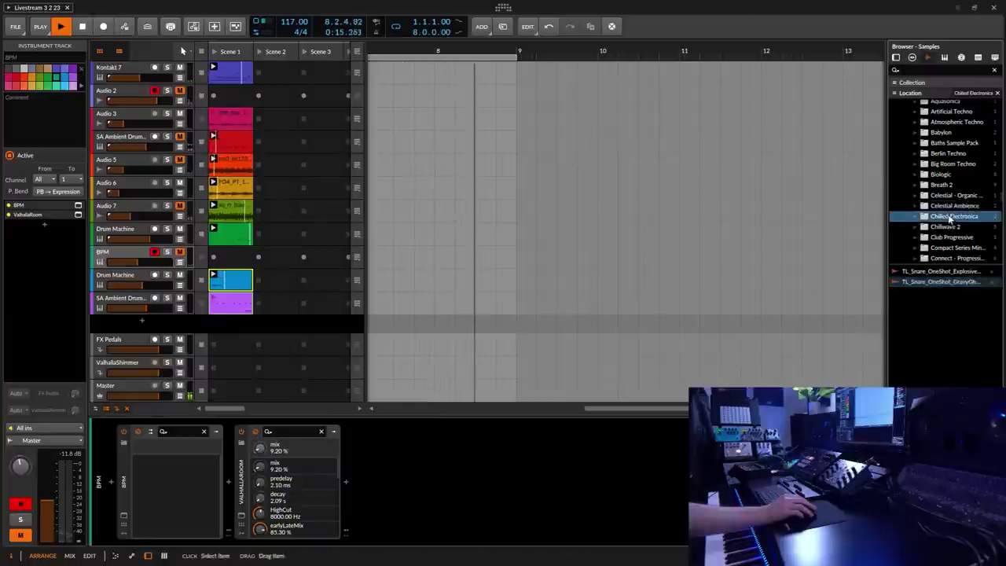
{"action": "left_click", "coordinate": [927, 283]}
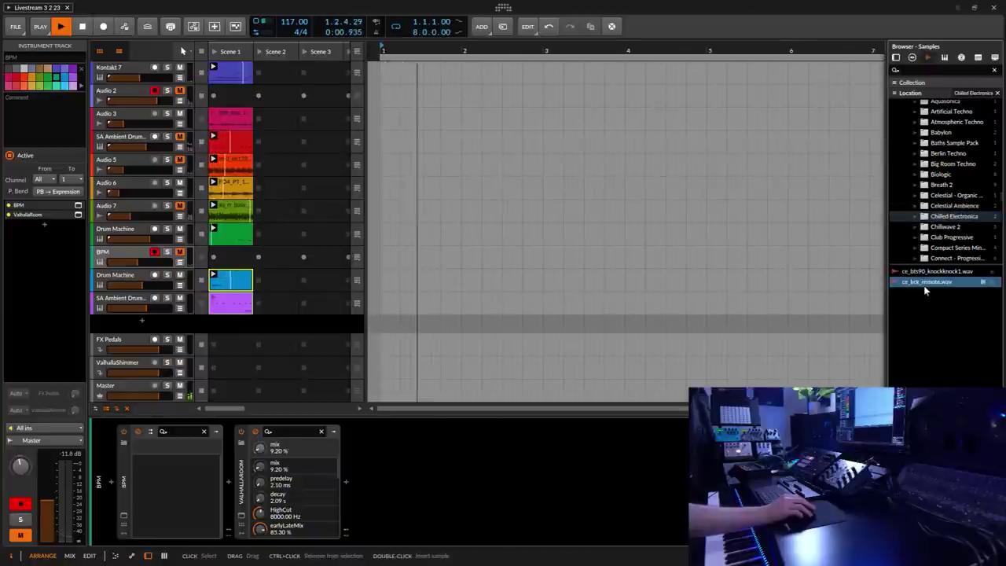
{"action": "left_click", "coordinate": [931, 276]}
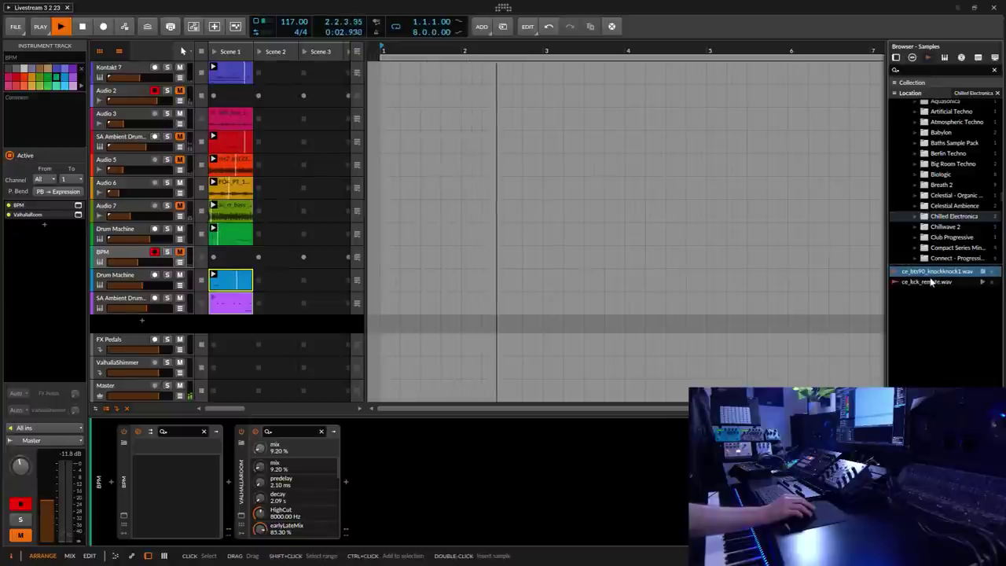
Audition the Chillwave 2 atmosphere, clap, drum loop and kick samples, and check the Club Progressive and Compact Series Minimal packs.
{"action": "left_click", "coordinate": [947, 226]}
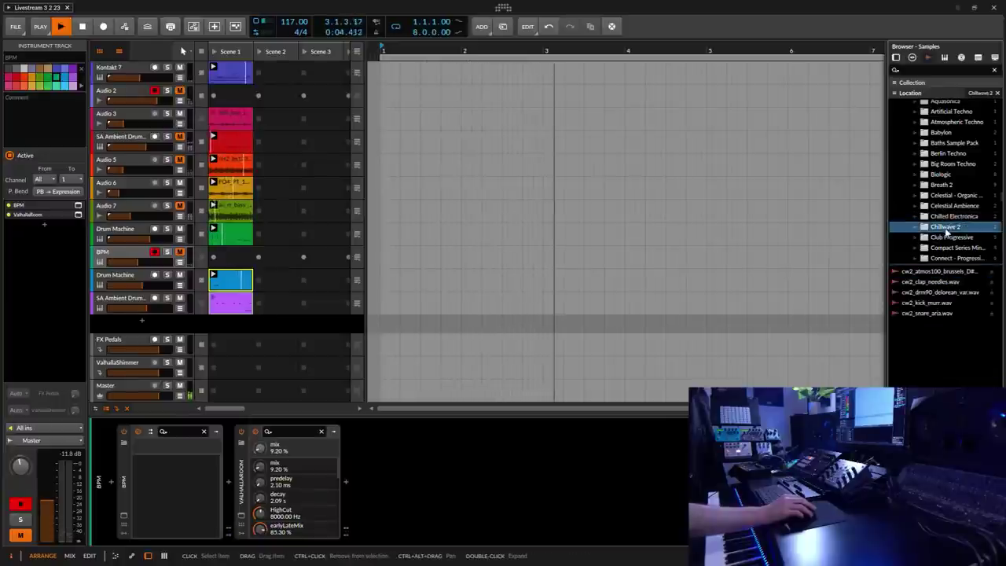
{"action": "left_click", "coordinate": [931, 272]}
{"action": "left_click", "coordinate": [927, 283]}
{"action": "left_click", "coordinate": [927, 292]}
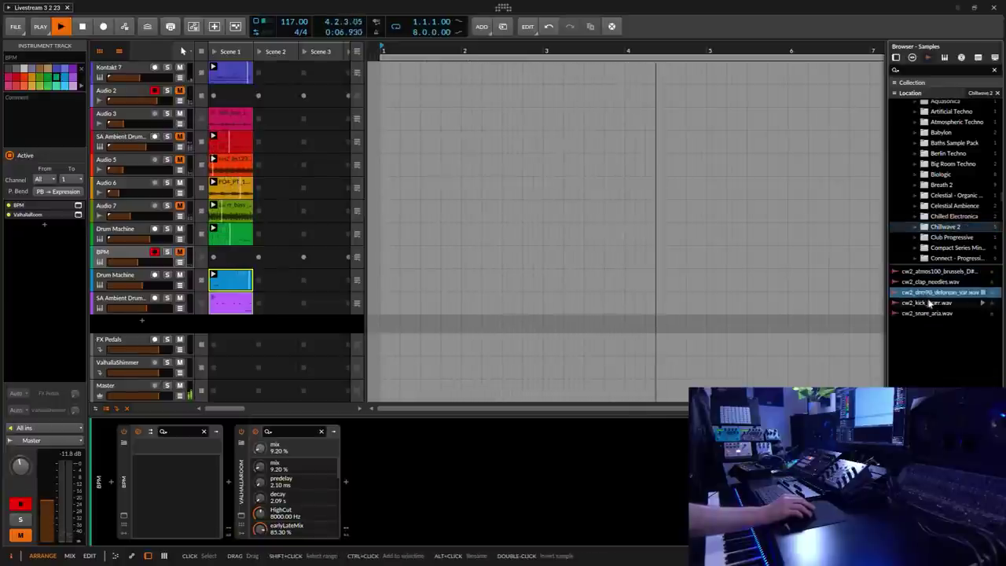
{"action": "left_click", "coordinate": [928, 303]}
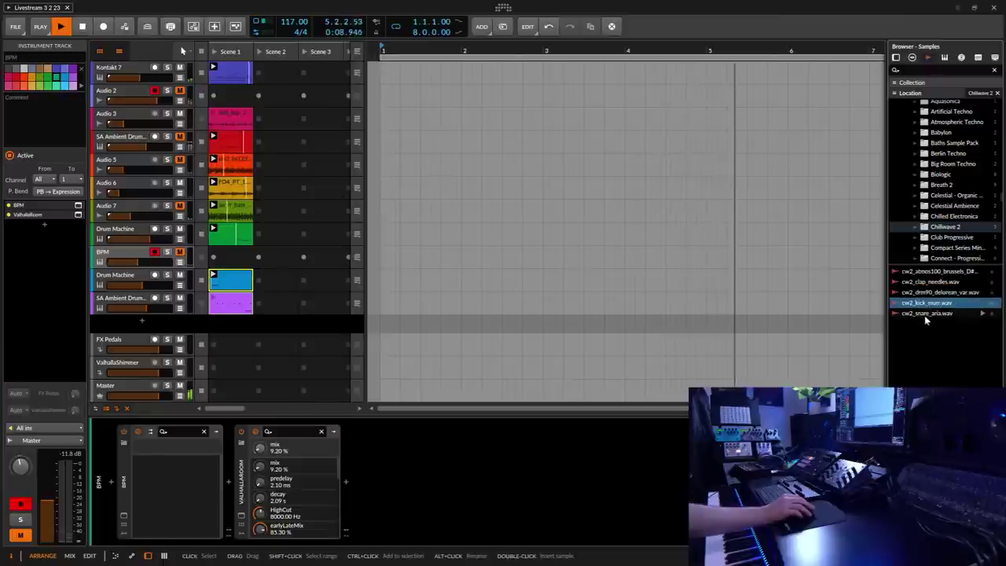
{"action": "left_click", "coordinate": [951, 237]}
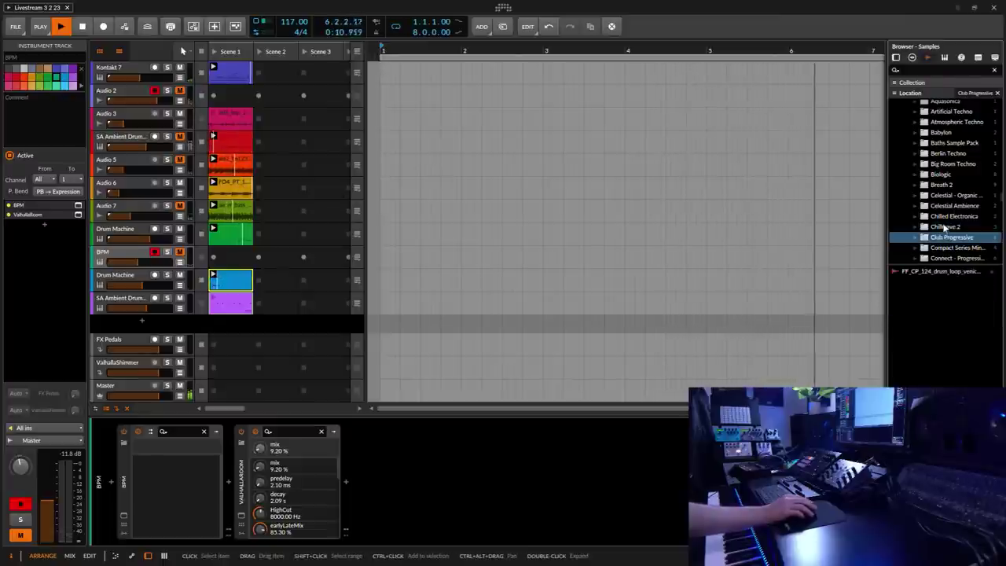
{"action": "scroll", "coordinate": [947, 228], "scroll_direction": "down", "scroll_amount": 3}
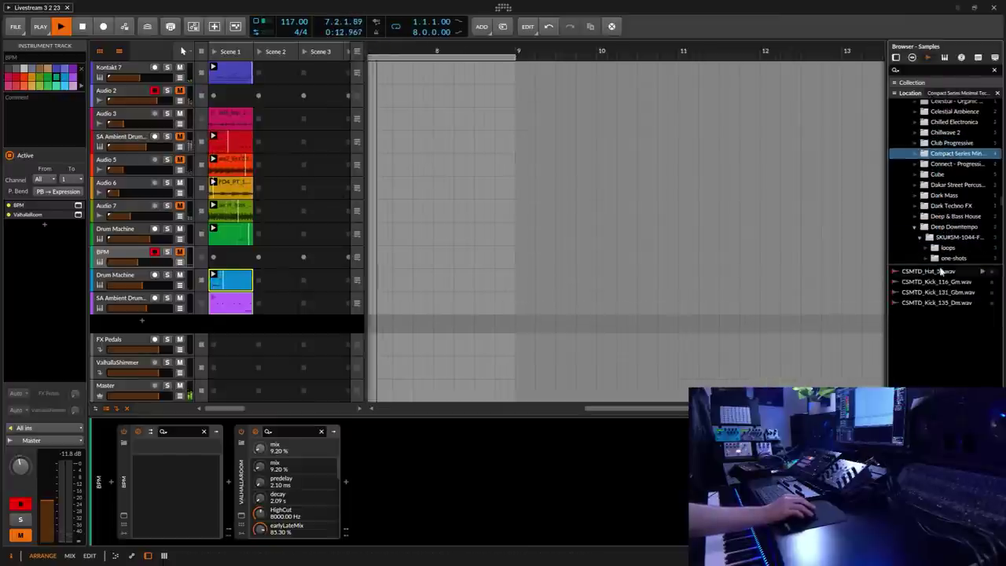
Audition the first kick and the 124 BPM arp in the Connect - Progressive House pack, and unmute the BPM track.
{"action": "left_click", "coordinate": [951, 163]}
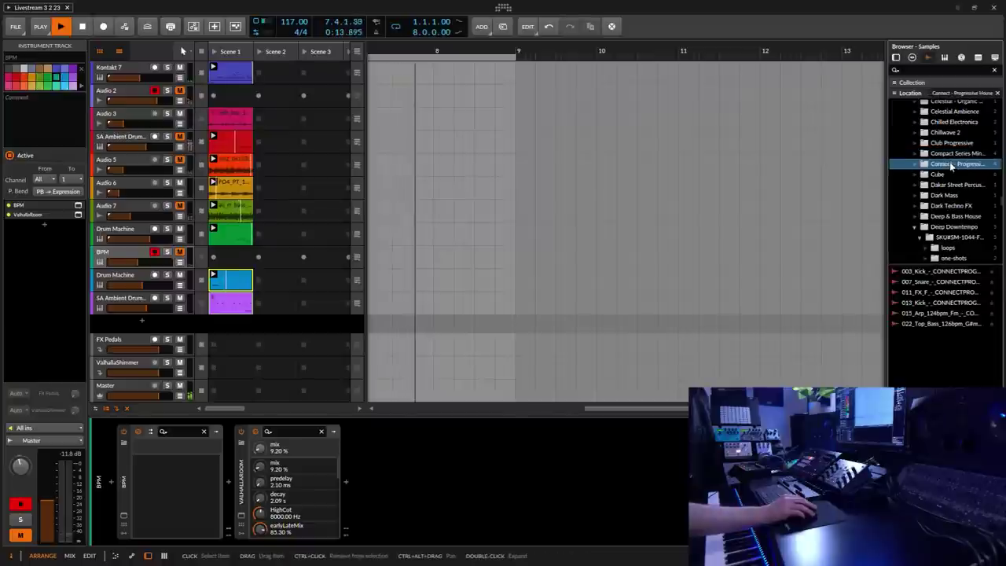
{"action": "left_click", "coordinate": [939, 271]}
{"action": "left_click", "coordinate": [936, 313]}
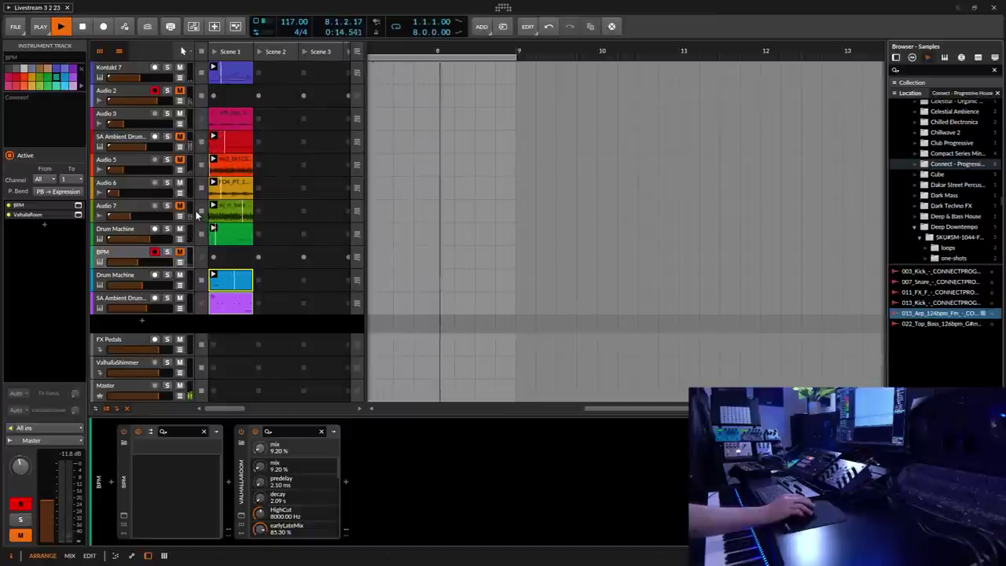
{"action": "left_click", "coordinate": [180, 252]}
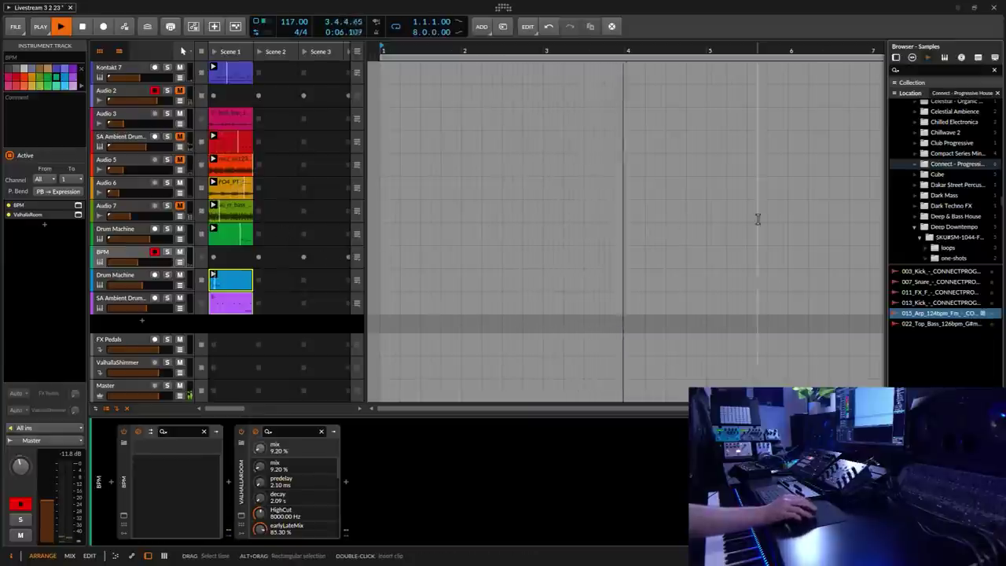
{"action": "left_click", "coordinate": [936, 324]}
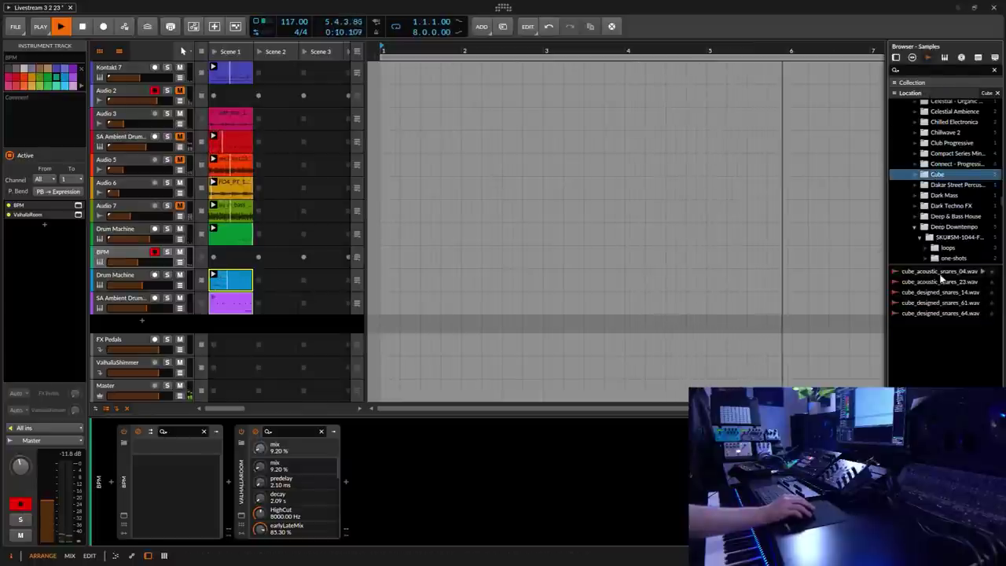
Audition the acoustic and designed snares in the Cube pack and the car brake foley sample in the Dakar Street Percussion pack.
{"action": "left_click", "coordinate": [936, 271]}
{"action": "left_click", "coordinate": [937, 281]}
{"action": "left_click", "coordinate": [939, 303]}
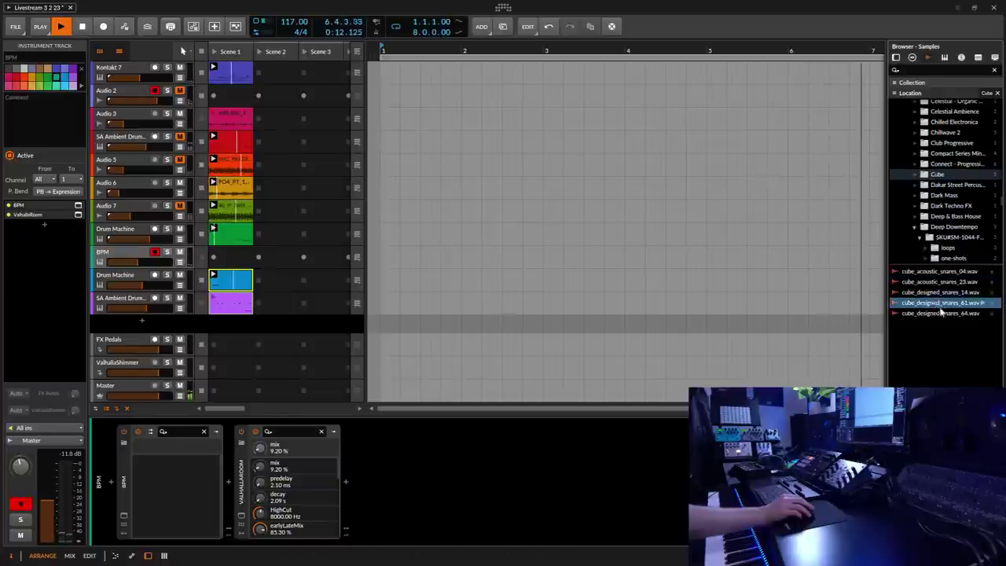
{"action": "left_click", "coordinate": [955, 185]}
{"action": "left_click", "coordinate": [925, 271]}
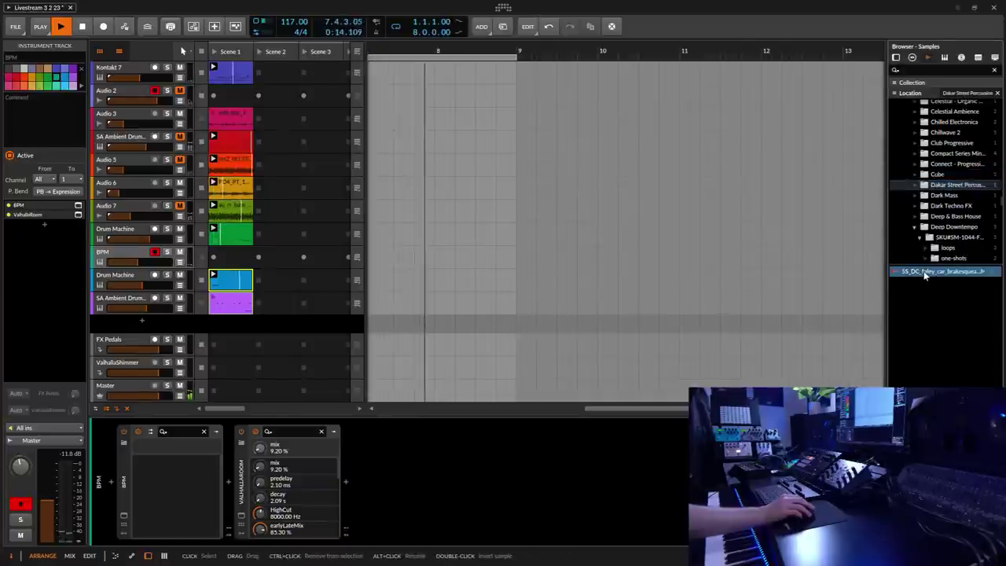
Browse from Dark Mass to Deep Downtempo, auditioning the short FX in Dark Techno FX and the kick in Deep & Bass House.
{"action": "left_click", "coordinate": [944, 195]}
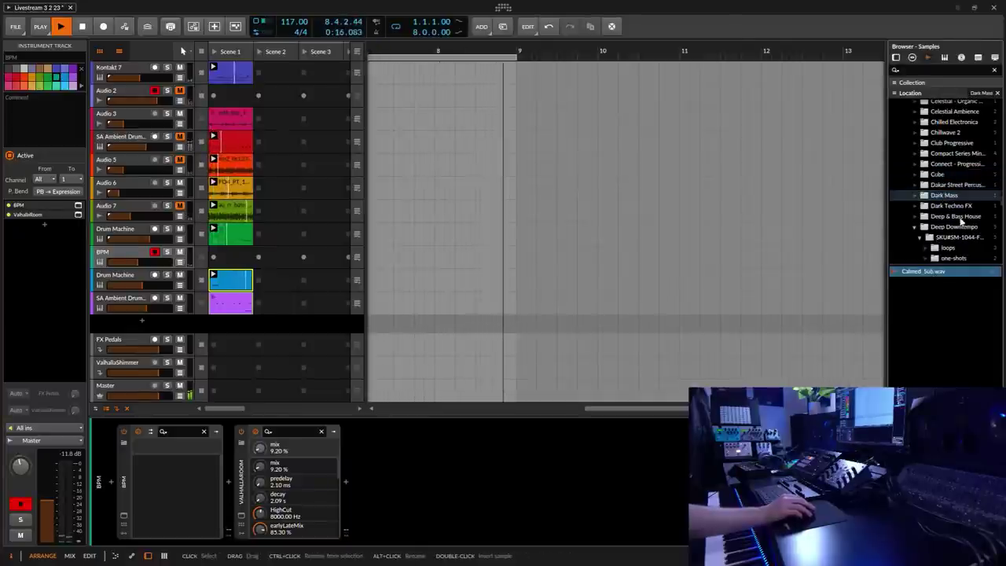
{"action": "left_click", "coordinate": [946, 206]}
{"action": "left_click", "coordinate": [937, 272]}
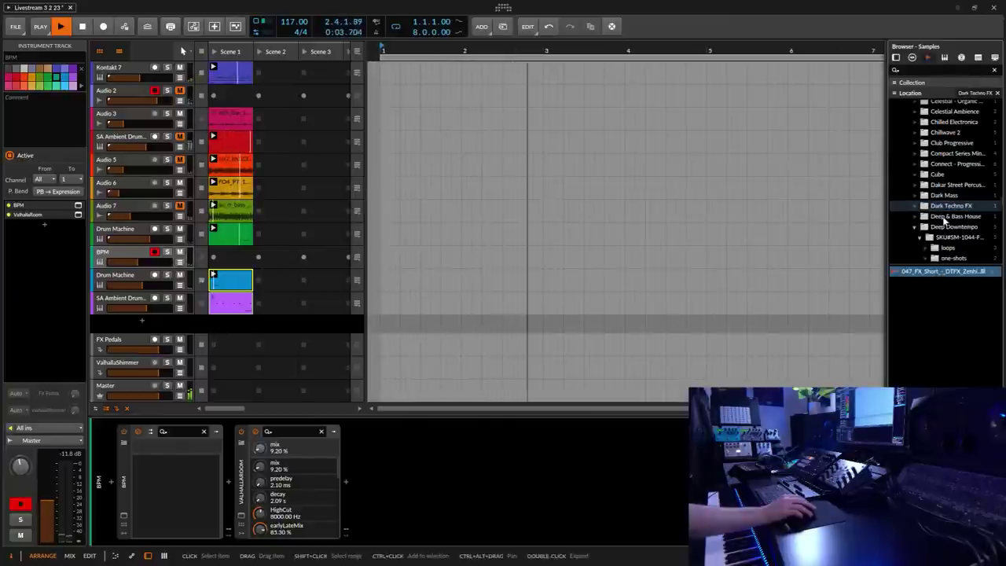
{"action": "left_click", "coordinate": [945, 219]}
{"action": "left_click", "coordinate": [927, 272]}
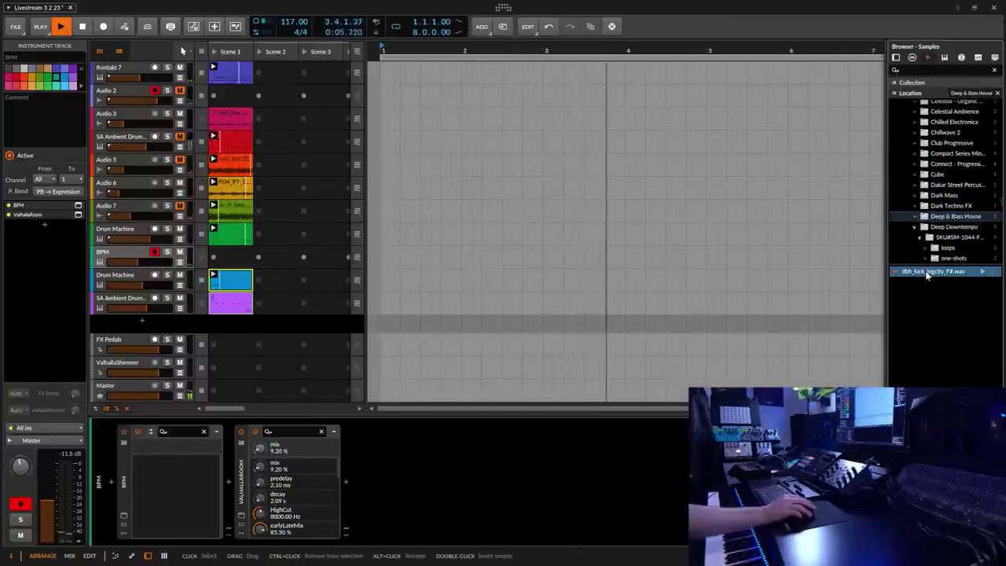
{"action": "left_click", "coordinate": [945, 227]}
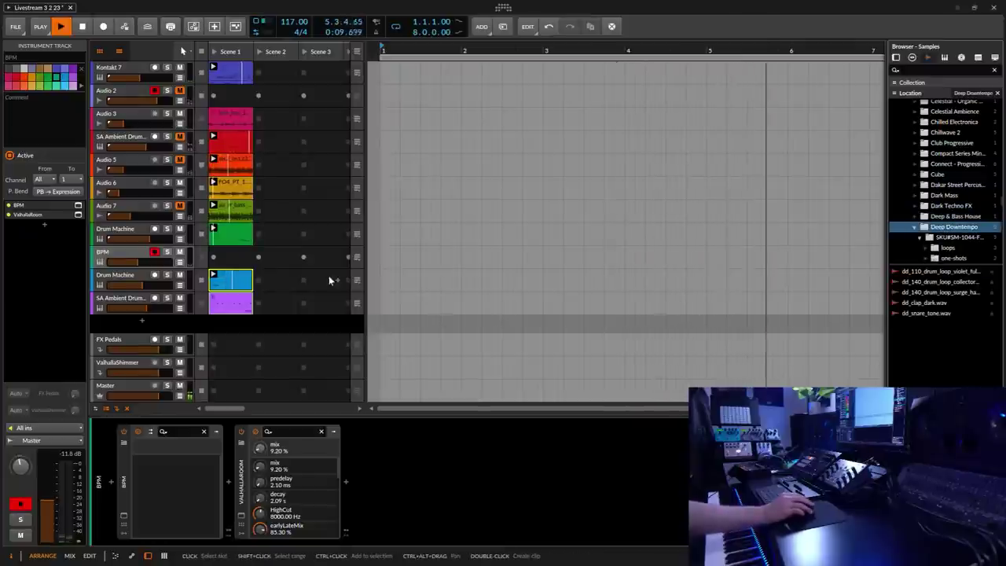
Launch the purple SA Ambient Drums clip in Scene 1 and mute the Foley 007 pad in that track's Drum Machine.
{"action": "left_click", "coordinate": [213, 300]}
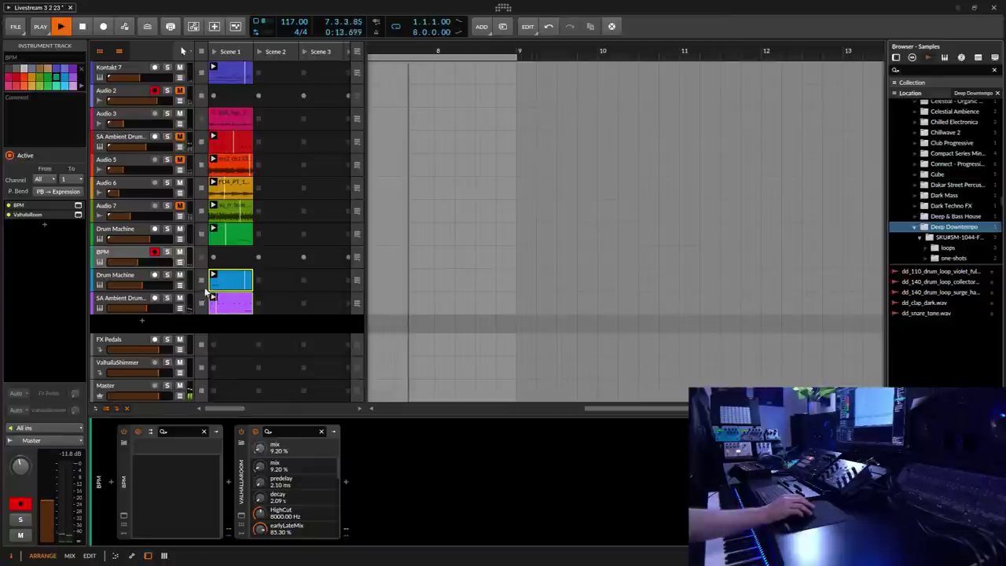
{"action": "left_click", "coordinate": [138, 307]}
{"action": "left_click", "coordinate": [176, 447]}
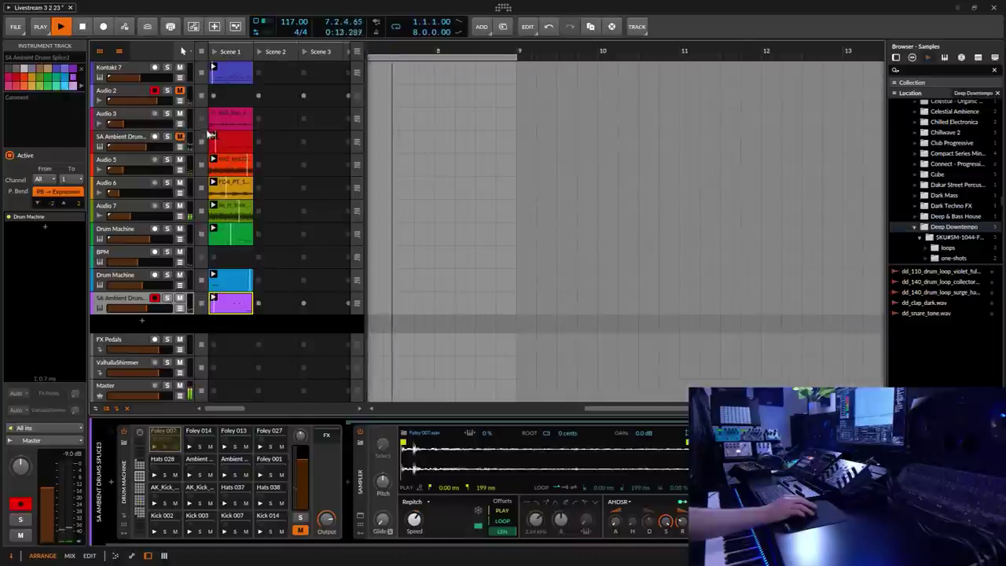
Unmute the red SA Ambient Drums track, and stop playback to save the project.
{"action": "left_click", "coordinate": [179, 137]}
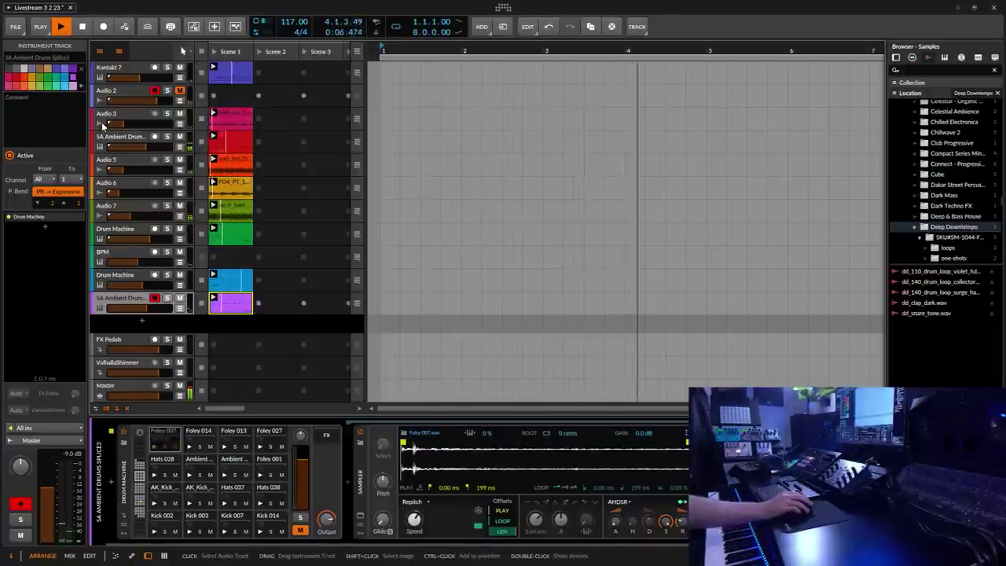
{"action": "key", "text": "space"}
{"action": "left_click", "coordinate": [15, 28]}
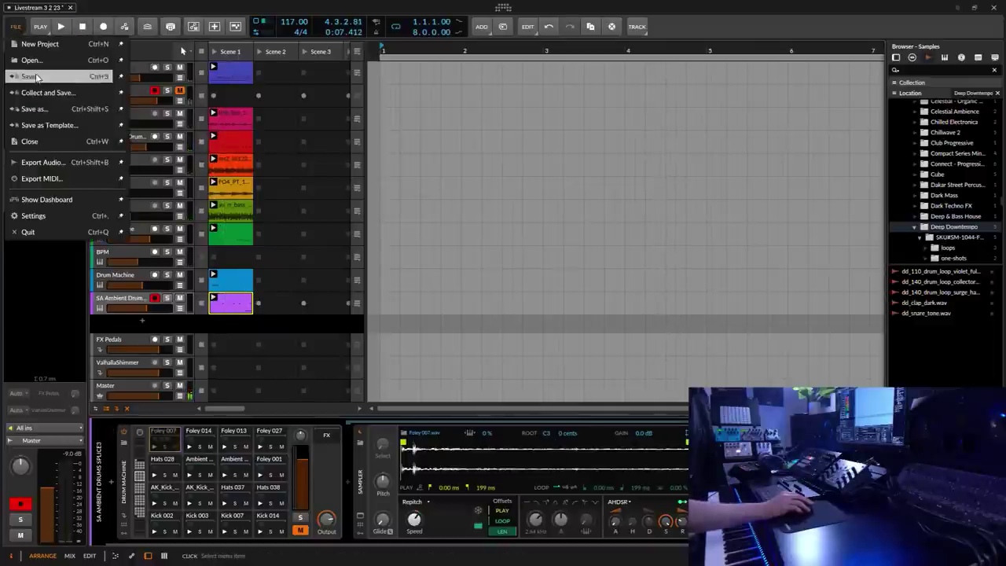
{"action": "left_click", "coordinate": [55, 77]}
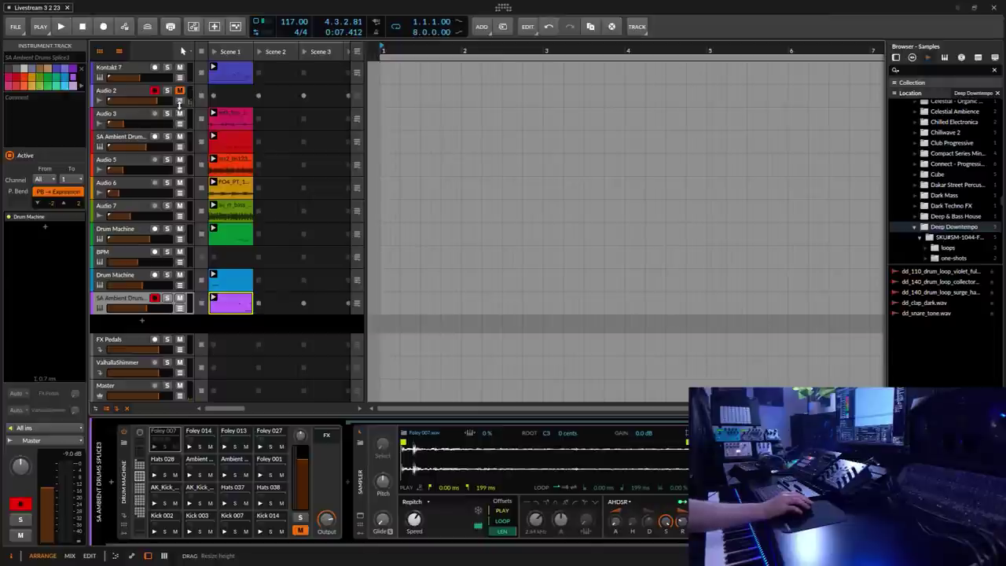
Select the Kontakt 7 track and look through the Fave Synths collection of devices for an instrument.
{"action": "left_click", "coordinate": [125, 68]}
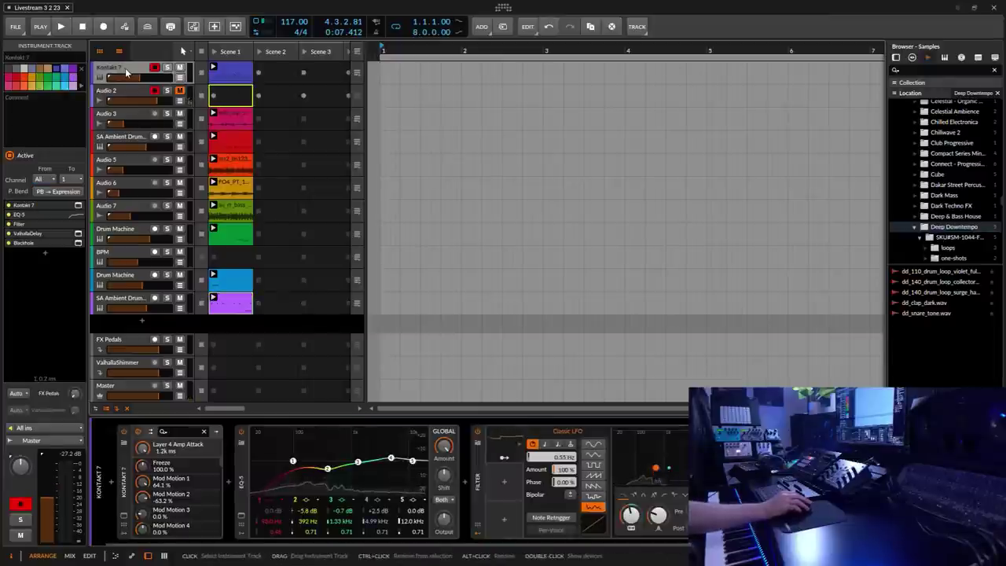
{"action": "left_click", "coordinate": [896, 58]}
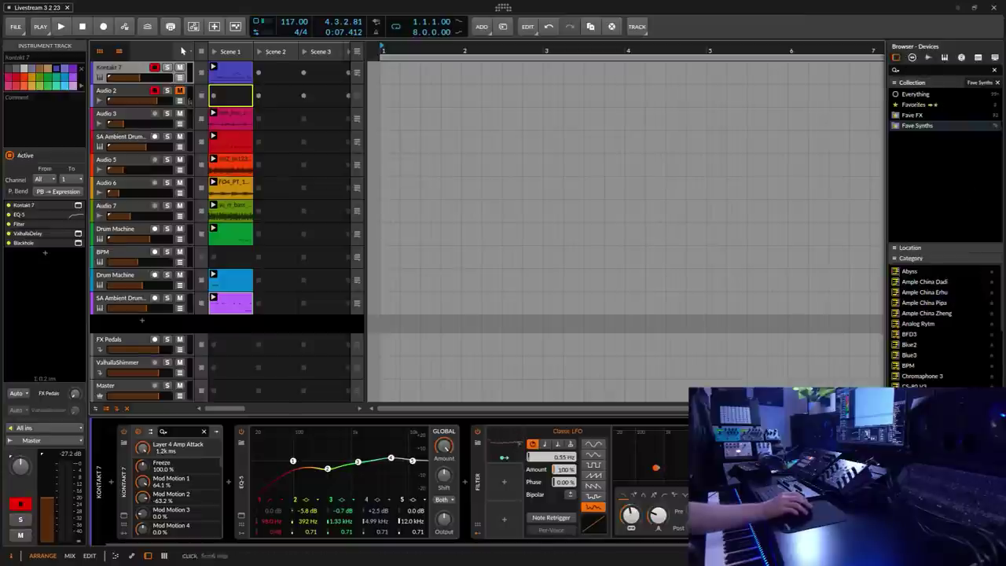
{"action": "left_click_drag", "start_coordinate": [1002, 311], "coordinate": [1003, 342]}
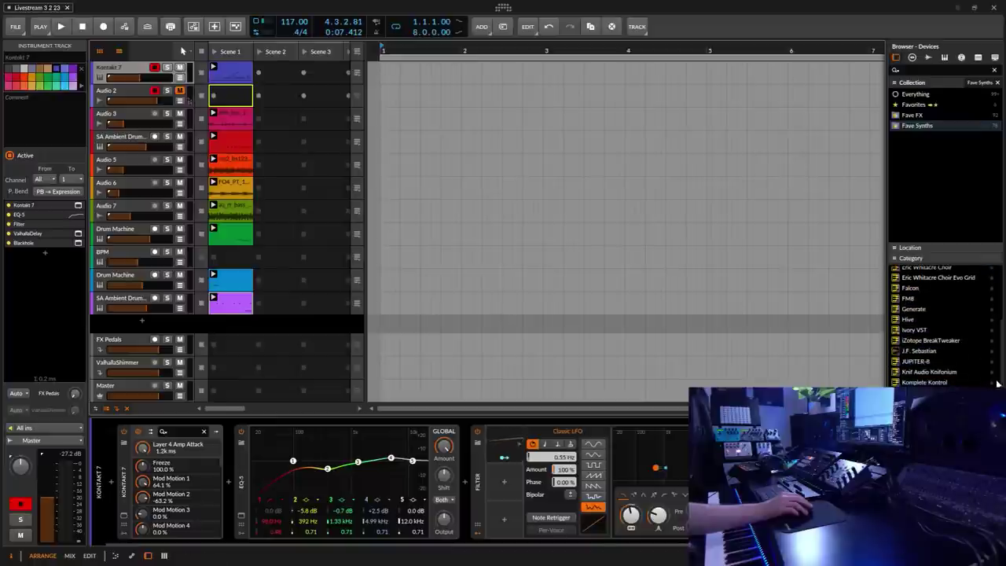
Add a Kontakt 7 instrument track below the last SA Ambient Drums track and load Bioscape.nki from the Bioscape library.
{"action": "left_click_drag", "start_coordinate": [931, 373], "coordinate": [236, 322]}
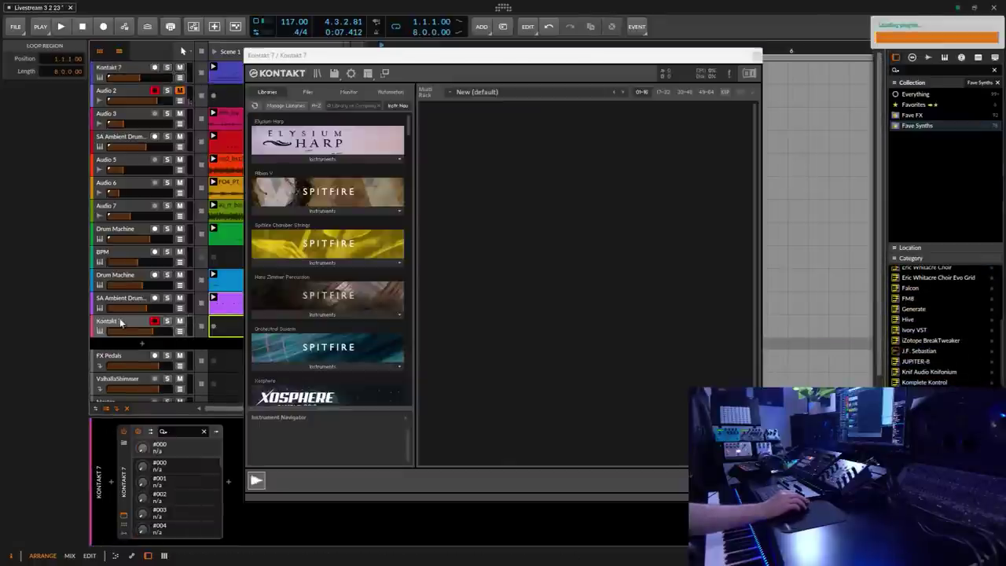
{"action": "left_click", "coordinate": [120, 322]}
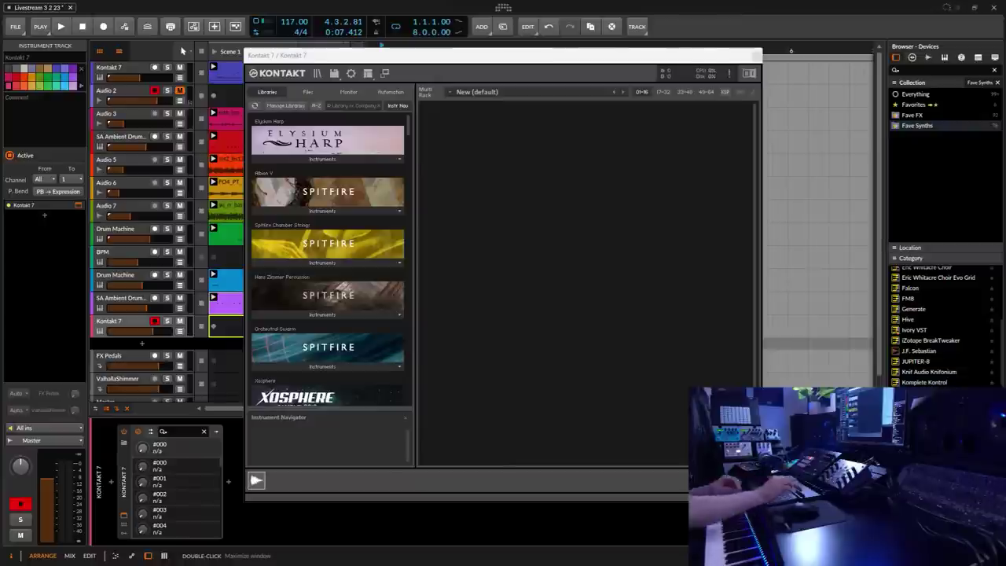
{"action": "left_click_drag", "start_coordinate": [409, 123], "coordinate": [404, 359]}
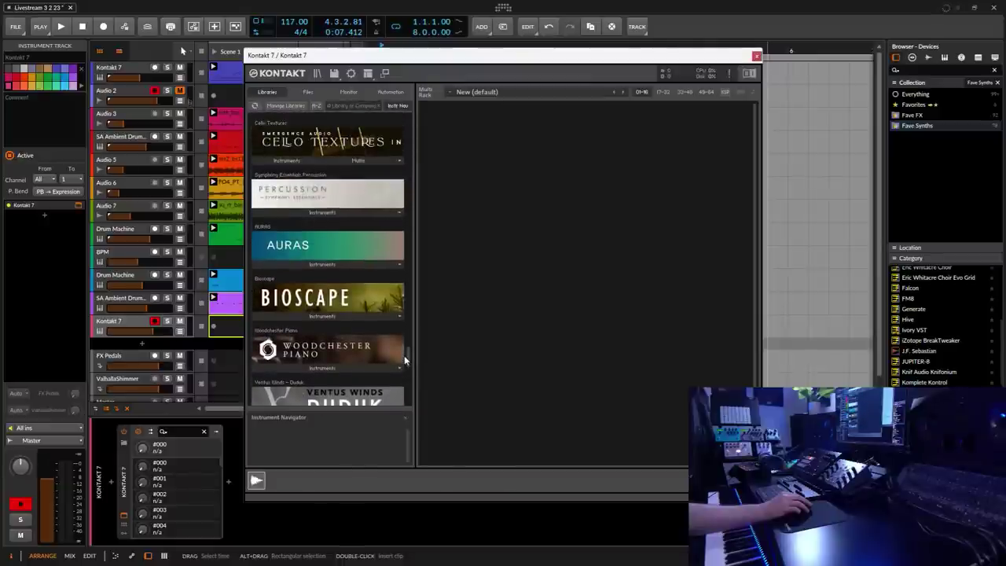
{"action": "left_click", "coordinate": [361, 316]}
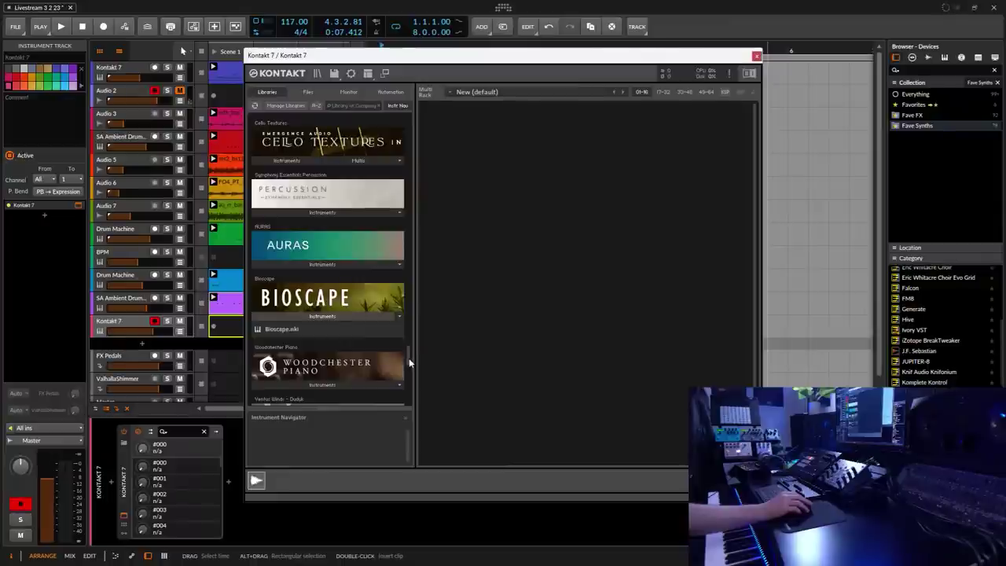
{"action": "left_click", "coordinate": [281, 329]}
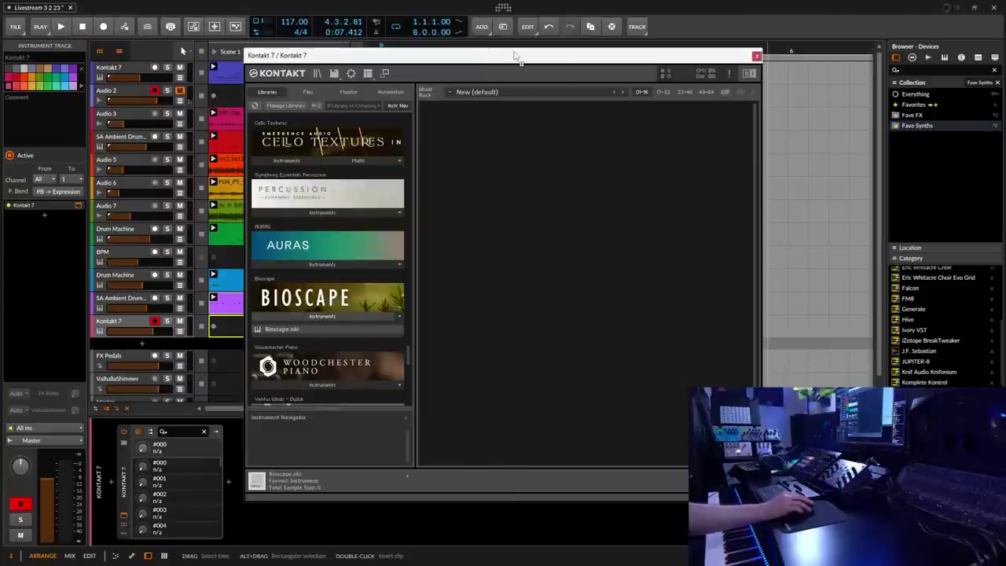
{"action": "left_click_drag", "start_coordinate": [517, 56], "coordinate": [551, 196]}
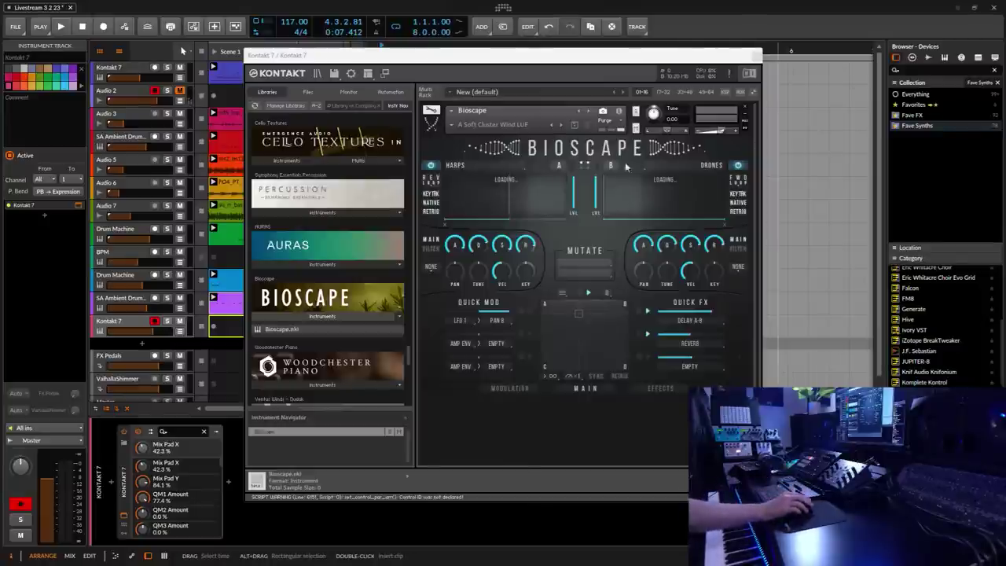
{"action": "left_click_drag", "start_coordinate": [576, 57], "coordinate": [692, 45]}
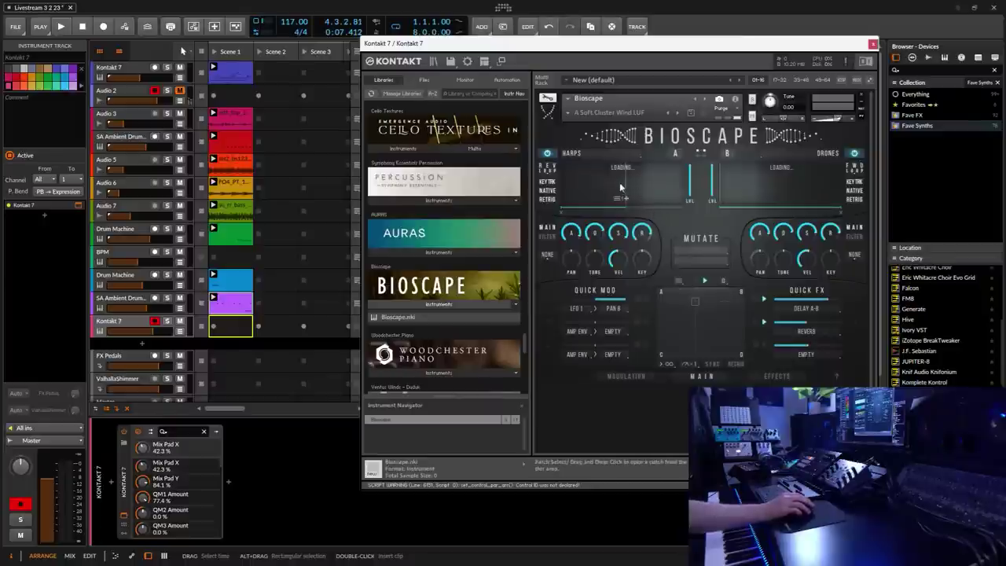
Load the Cinematic Tokyo AM preset from Bioscape's Zen category.
{"action": "left_click", "coordinate": [567, 114]}
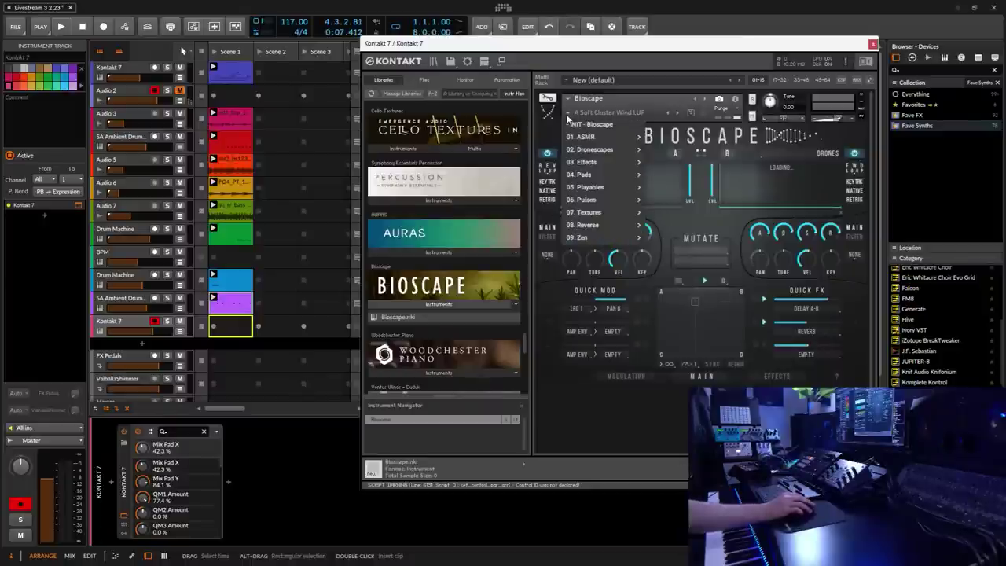
{"action": "mouse_move", "coordinate": [584, 177]}
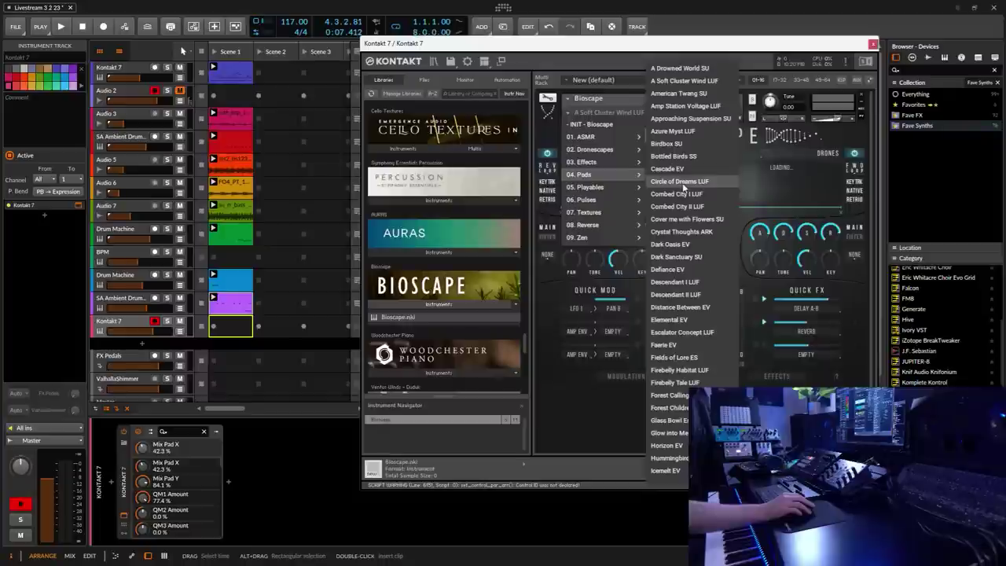
{"action": "mouse_move", "coordinate": [582, 238]}
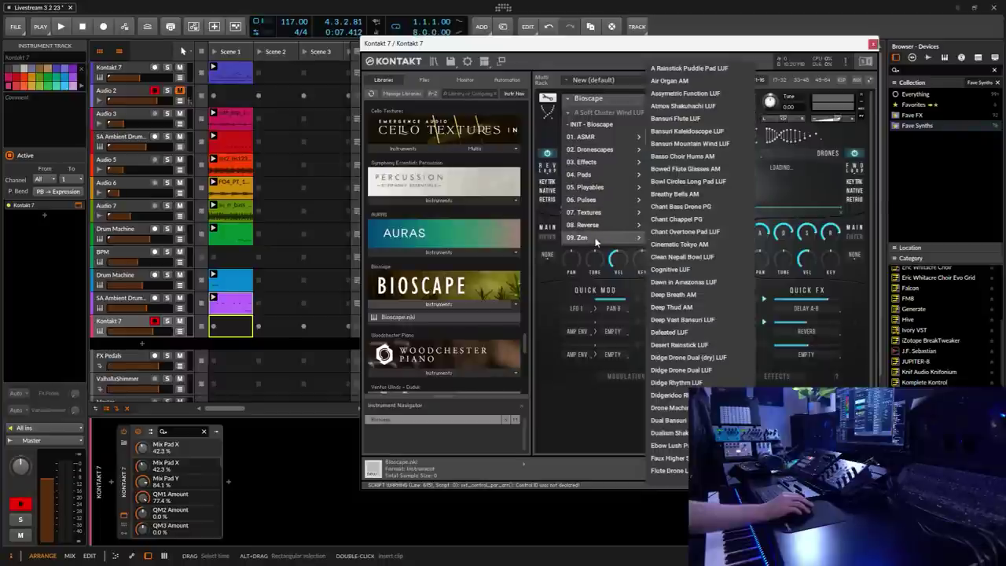
{"action": "left_click", "coordinate": [689, 244]}
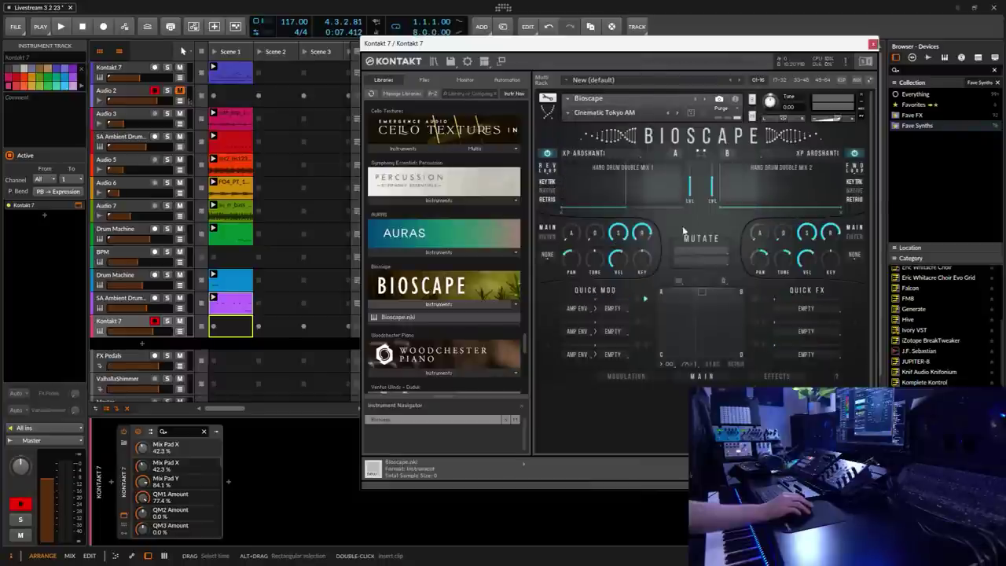
{"action": "left_click_drag", "start_coordinate": [638, 48], "coordinate": [589, 53]}
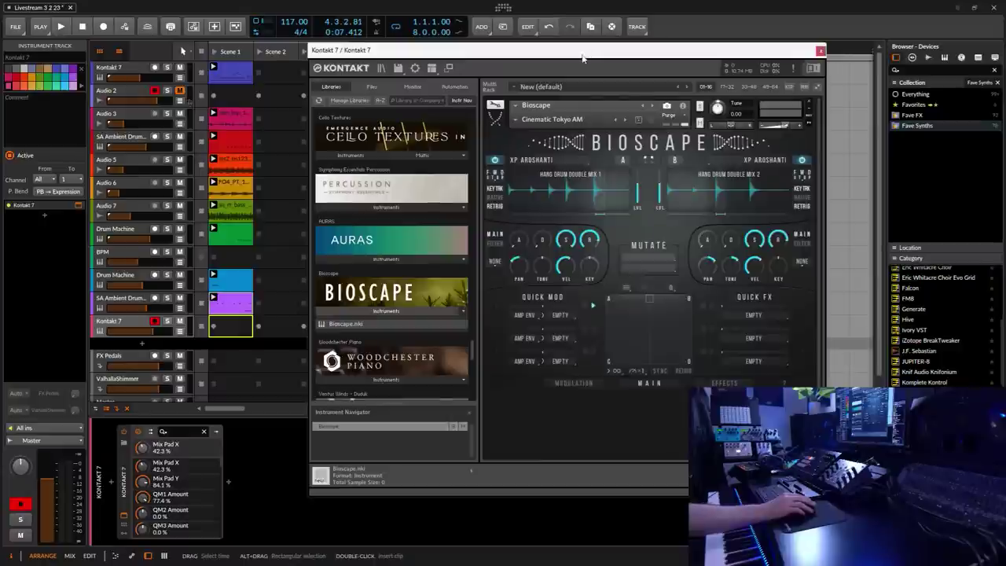
Load Bioscape's Cognitive LUF preset from the Zen category and lower the new Kontakt 7 track's volume to about -12 dB.
{"action": "left_click", "coordinate": [514, 122]}
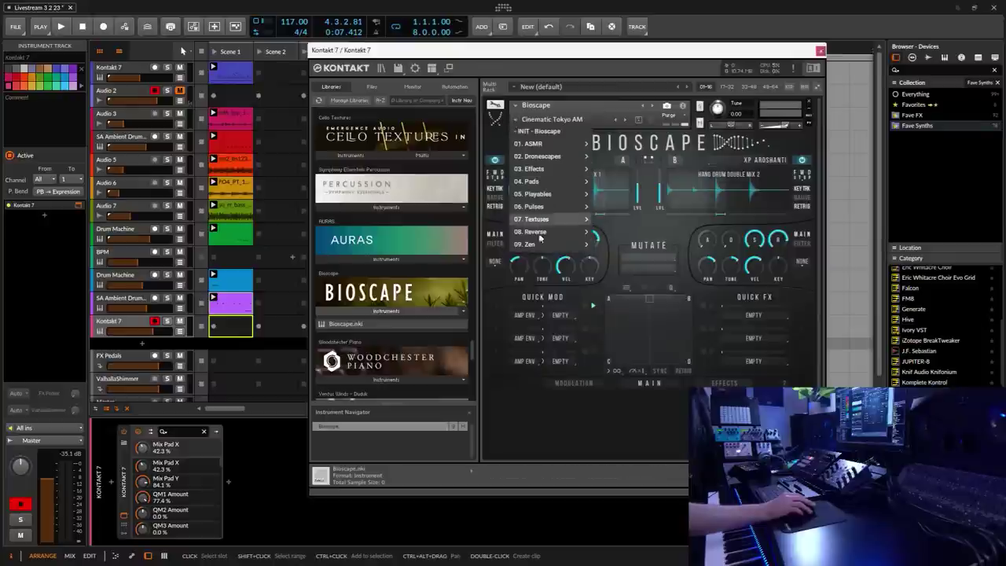
{"action": "mouse_move", "coordinate": [531, 247]}
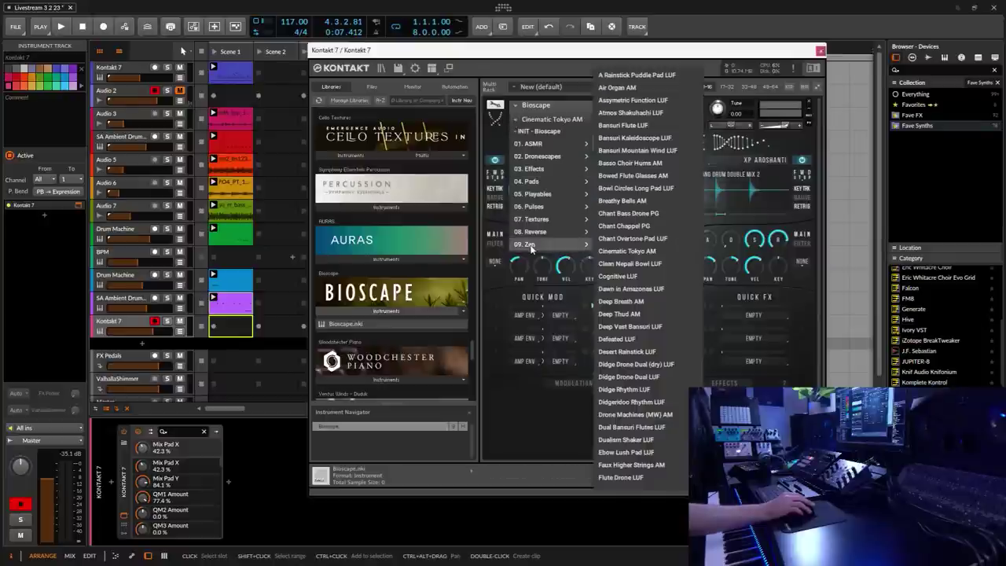
{"action": "left_click", "coordinate": [620, 275]}
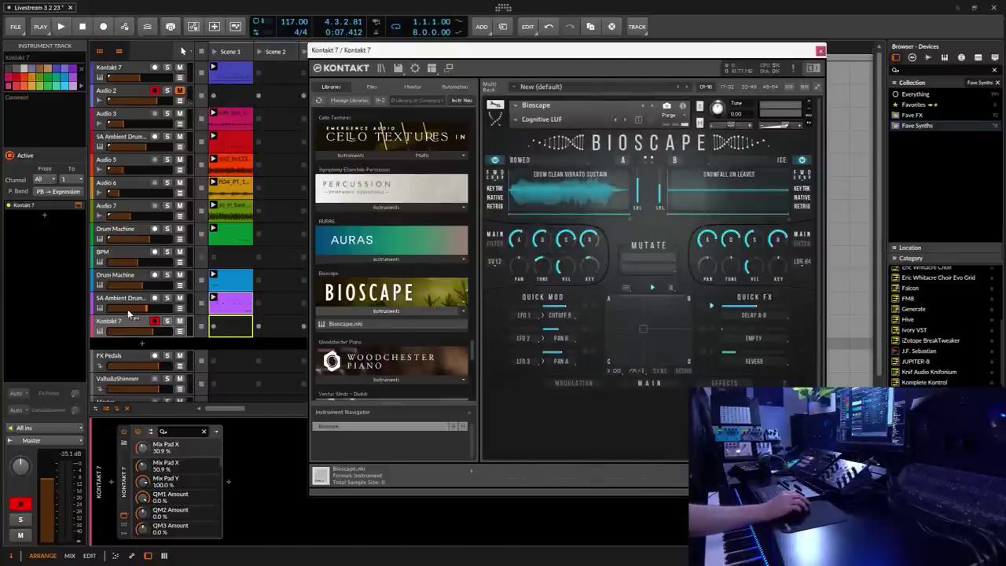
{"action": "left_click", "coordinate": [109, 447]}
{"action": "left_click_drag", "start_coordinate": [50, 486], "coordinate": [49, 515]}
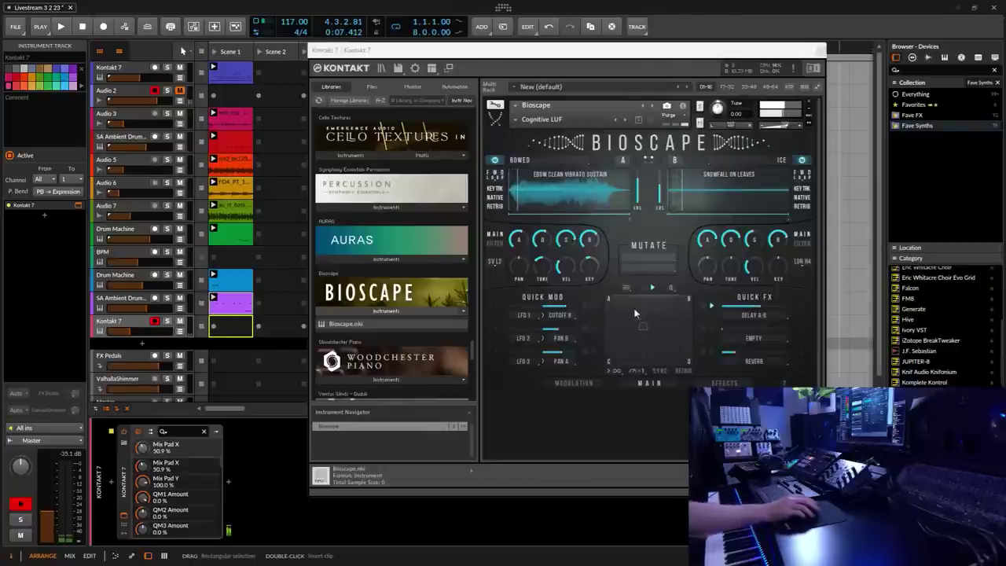
Set Bioscape layer A's amp attack to about 8.6k ms and its filter cutoff to about 120 Hz.
{"action": "left_click", "coordinate": [531, 223]}
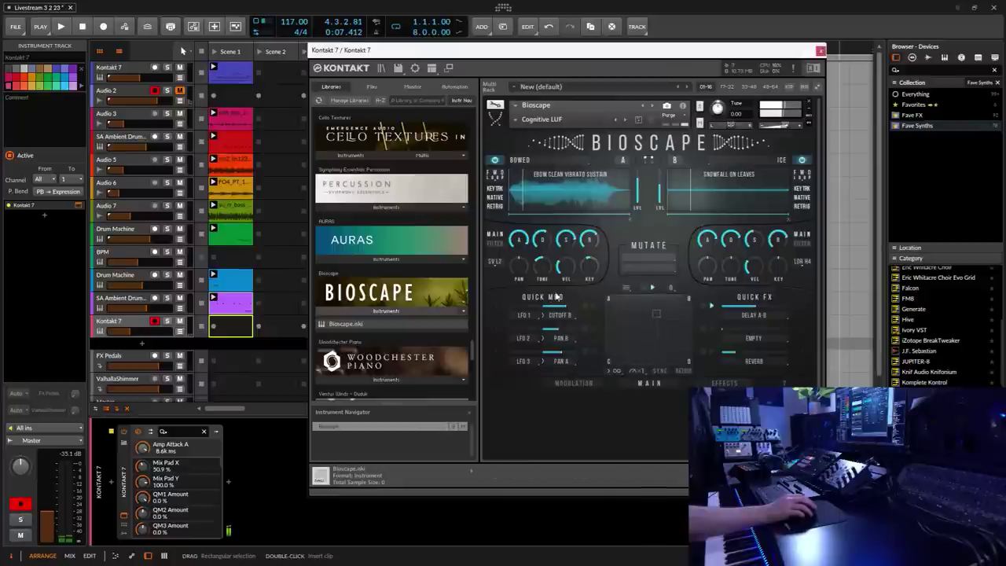
{"action": "left_click", "coordinate": [495, 243]}
{"action": "left_click_drag", "start_coordinate": [528, 261], "coordinate": [530, 287]}
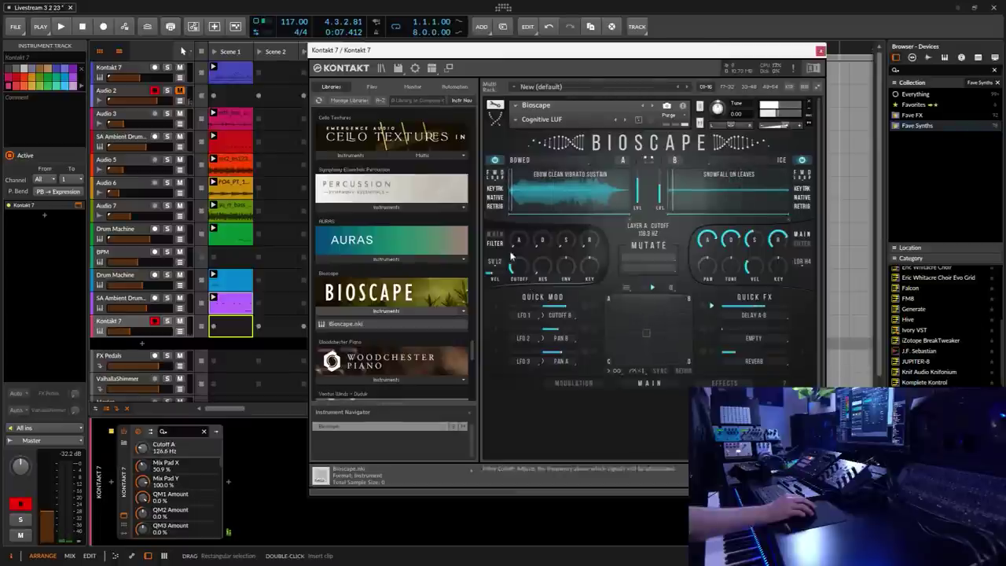
Raise layer A's amp release to about 4.3k ms, check layers C and D, and close the instrument window.
{"action": "left_click", "coordinate": [495, 234]}
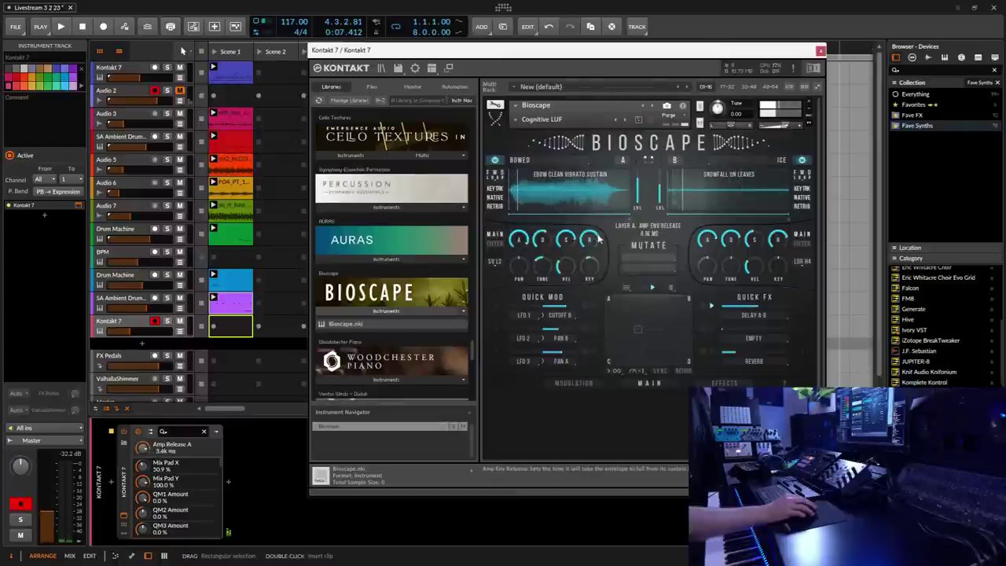
{"action": "left_click", "coordinate": [659, 254]}
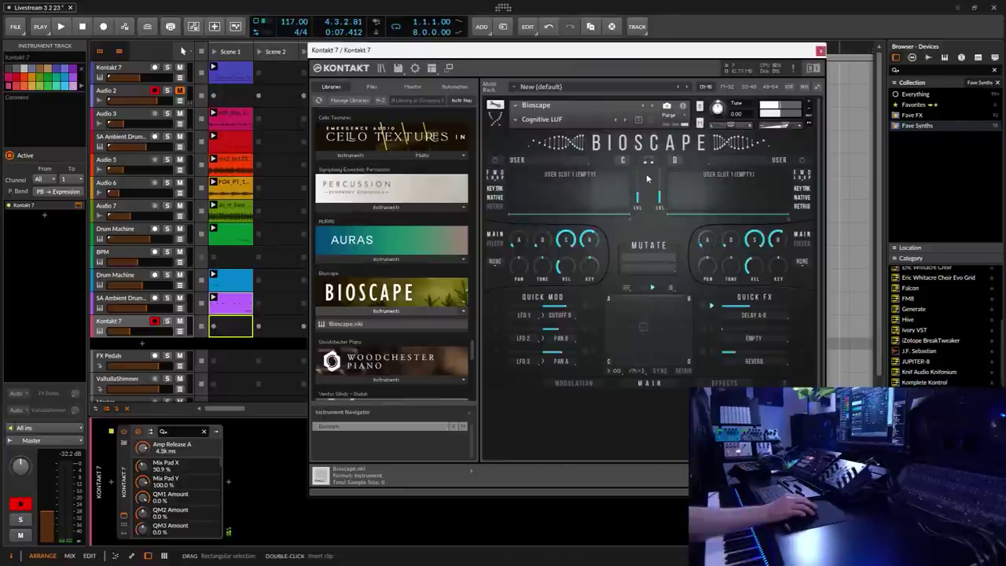
{"action": "left_click", "coordinate": [649, 162]}
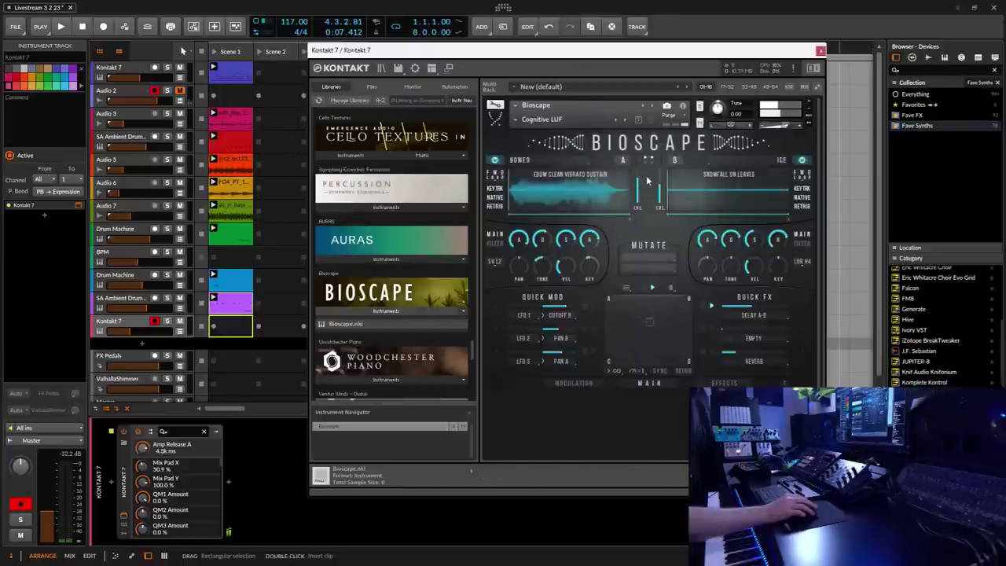
{"action": "left_click", "coordinate": [820, 51]}
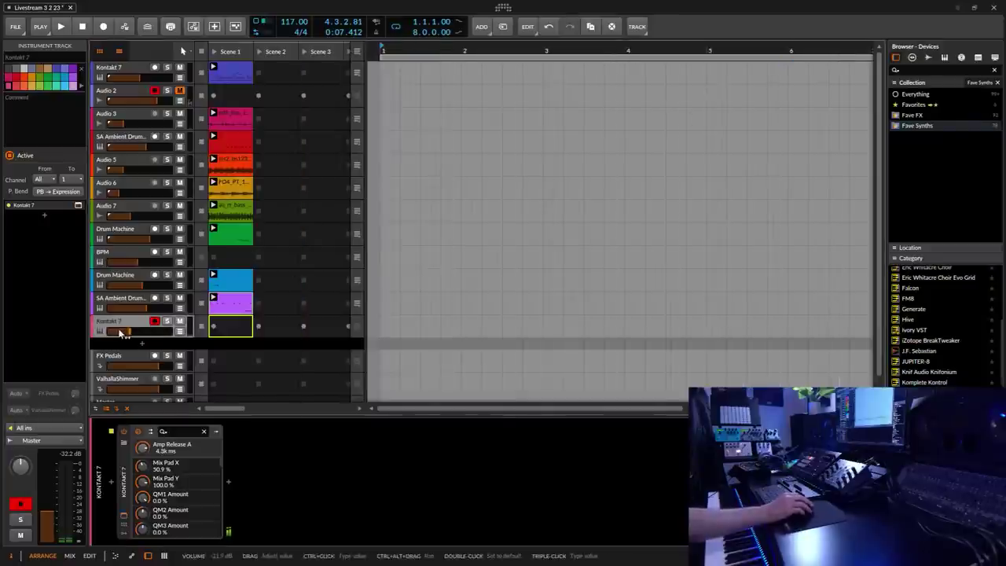
Insert the Blackhole reverb from the Fave FX collection after Kontakt 7 and set its mix to 54.
{"action": "left_click", "coordinate": [229, 485]}
{"action": "left_click", "coordinate": [39, 182]}
{"action": "left_click", "coordinate": [492, 169]}
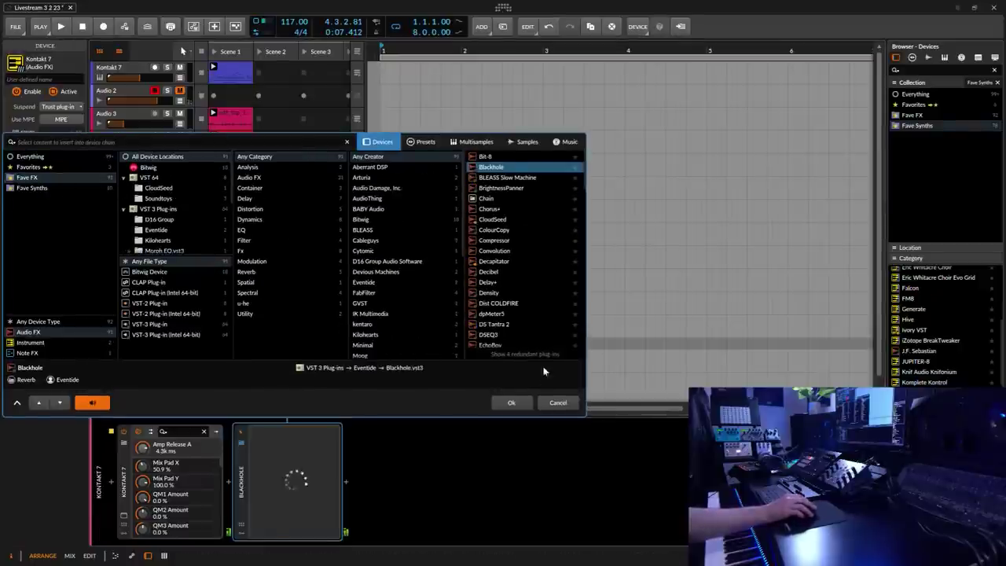
{"action": "left_click", "coordinate": [510, 407]}
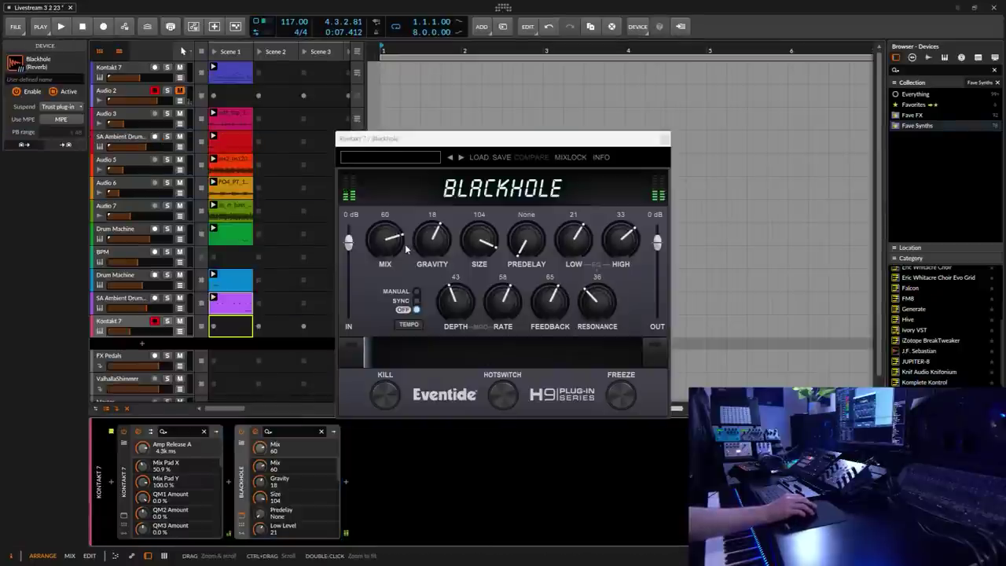
{"action": "left_click_drag", "start_coordinate": [390, 249], "coordinate": [393, 249]}
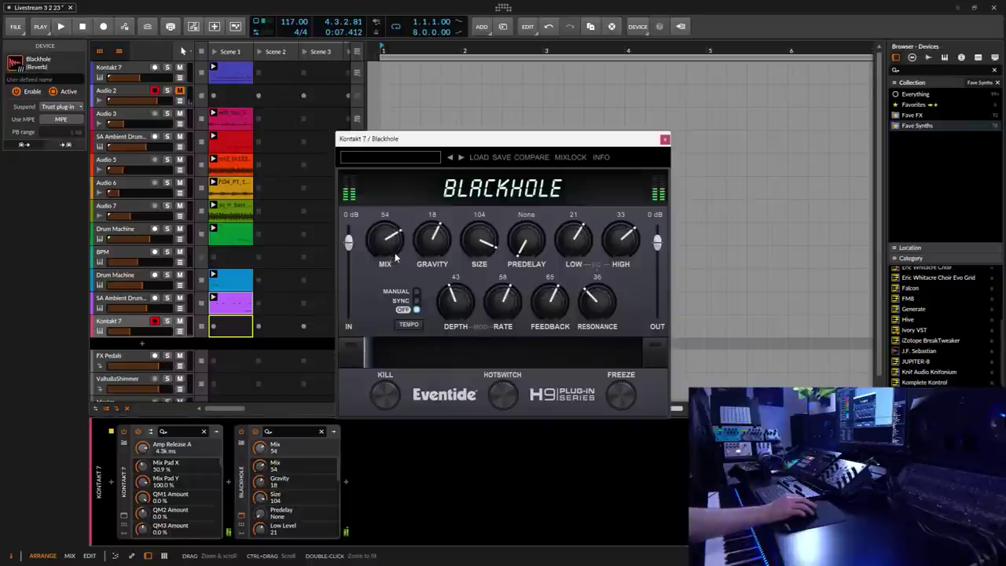
{"action": "left_click", "coordinate": [665, 139]}
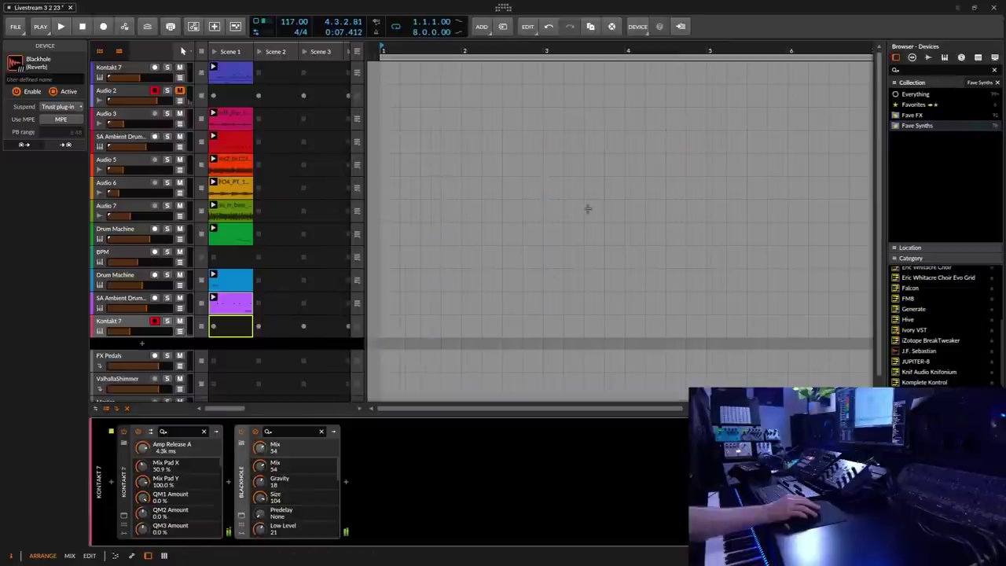
Insert the EchoBoy delay from the Fave FX collection after Blackhole and set its mix to about 45.5.
{"action": "left_click", "coordinate": [346, 481]}
{"action": "left_click", "coordinate": [71, 180]}
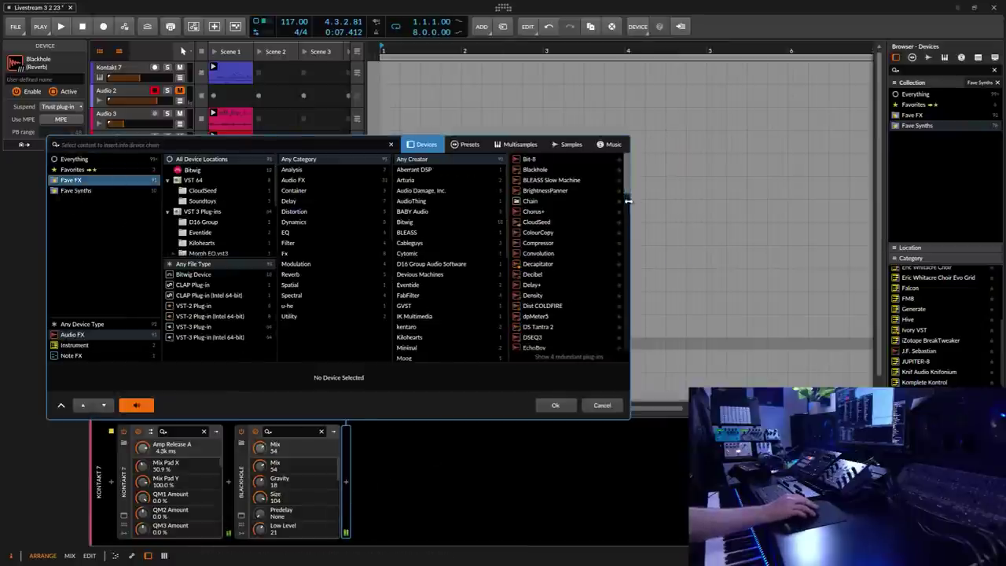
{"action": "mouse_move", "coordinate": [625, 173]}
{"action": "left_mouse_down"}
{"action": "mouse_move", "coordinate": [626, 257]}
{"action": "mouse_move", "coordinate": [617, 181]}
{"action": "left_mouse_up"}
{"action": "scroll", "coordinate": [615, 180], "scroll_direction": "down", "scroll_amount": 3}
{"action": "left_click", "coordinate": [536, 311]}
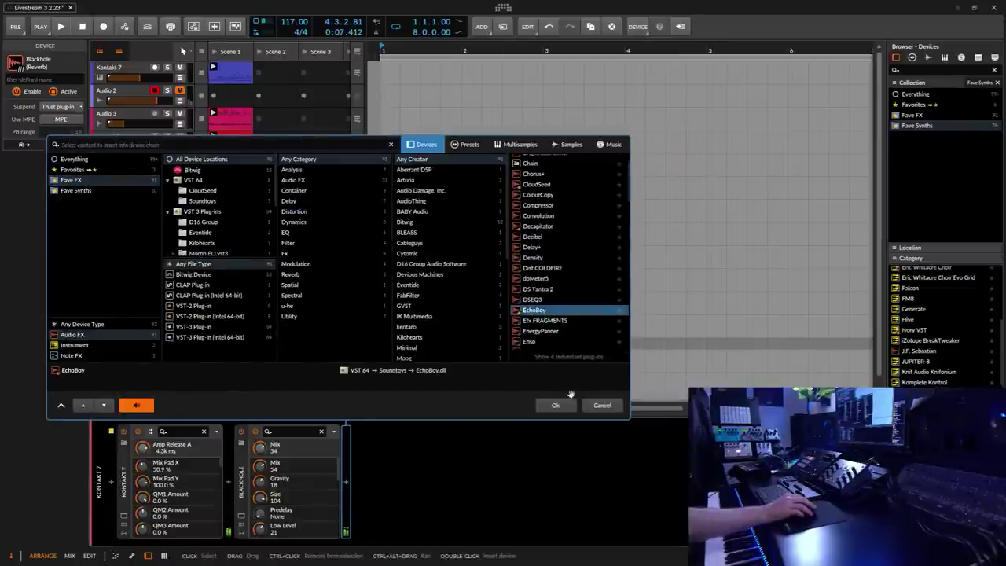
{"action": "left_click", "coordinate": [566, 403]}
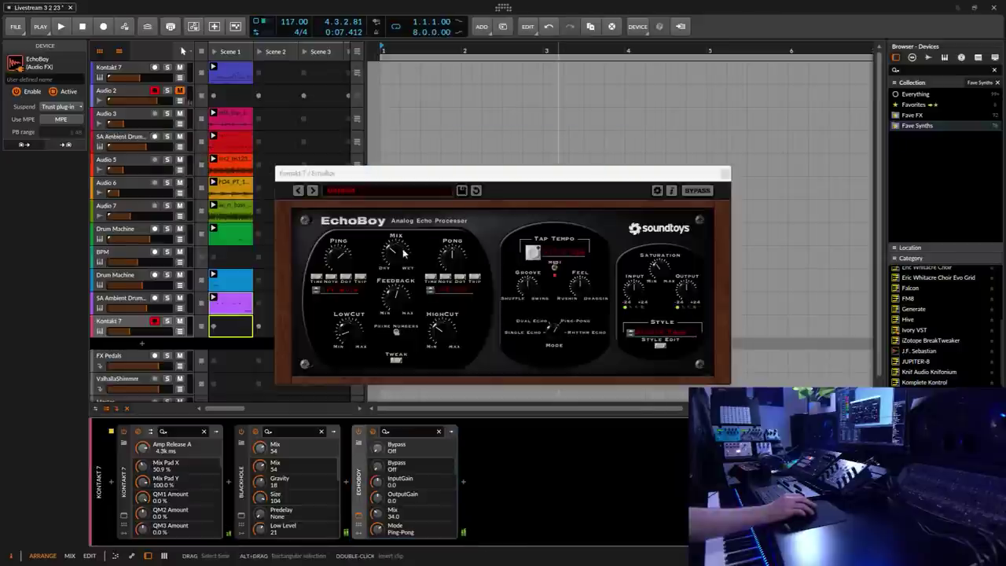
{"action": "left_click_drag", "start_coordinate": [406, 252], "coordinate": [406, 248]}
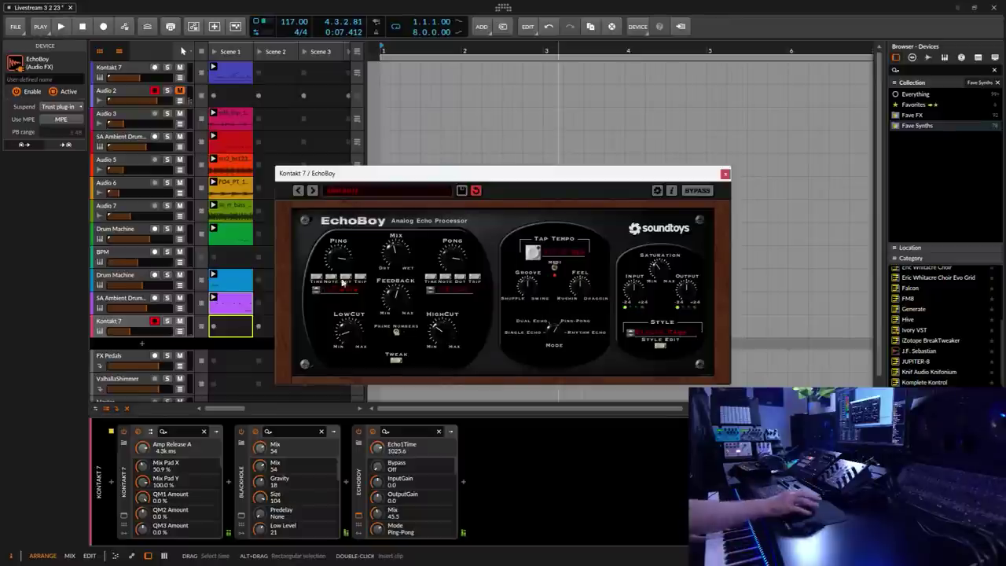
{"action": "left_click", "coordinate": [725, 173]}
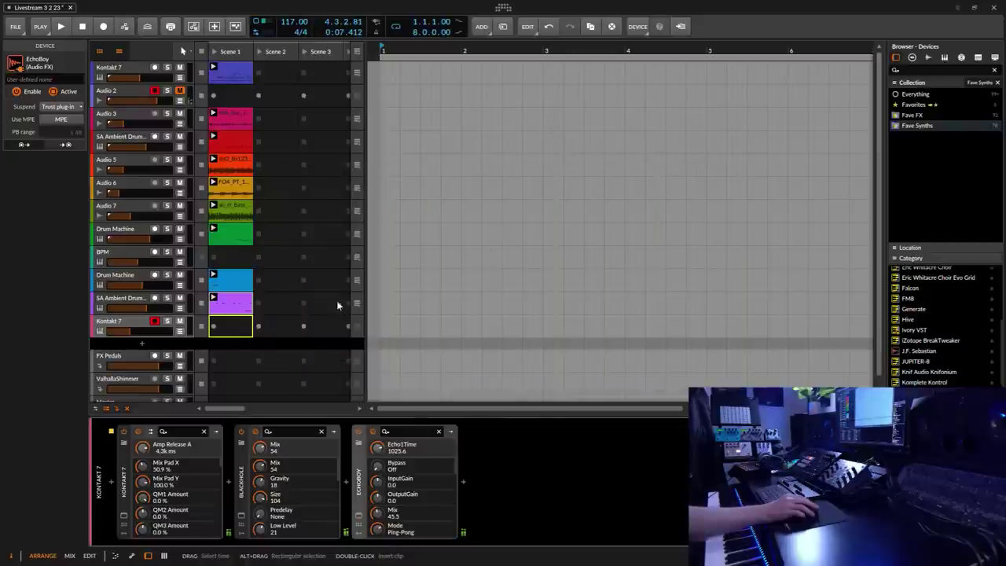
Reopen the Bioscape instrument, raise layer A's filter cutoff to about 250 Hz, and close its window.
{"action": "left_click", "coordinate": [125, 519]}
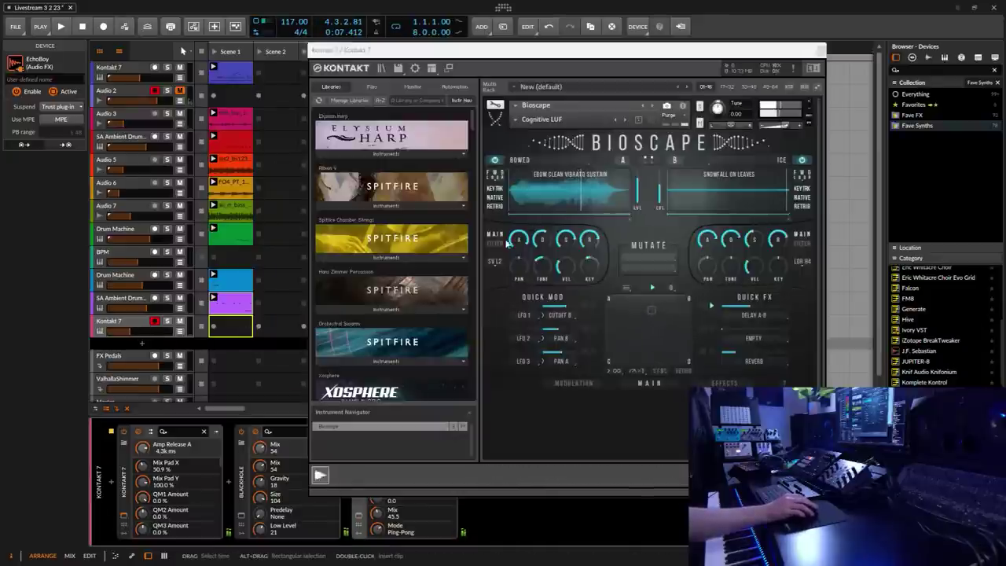
{"action": "left_click", "coordinate": [496, 242]}
{"action": "left_click_drag", "start_coordinate": [529, 265], "coordinate": [528, 268]}
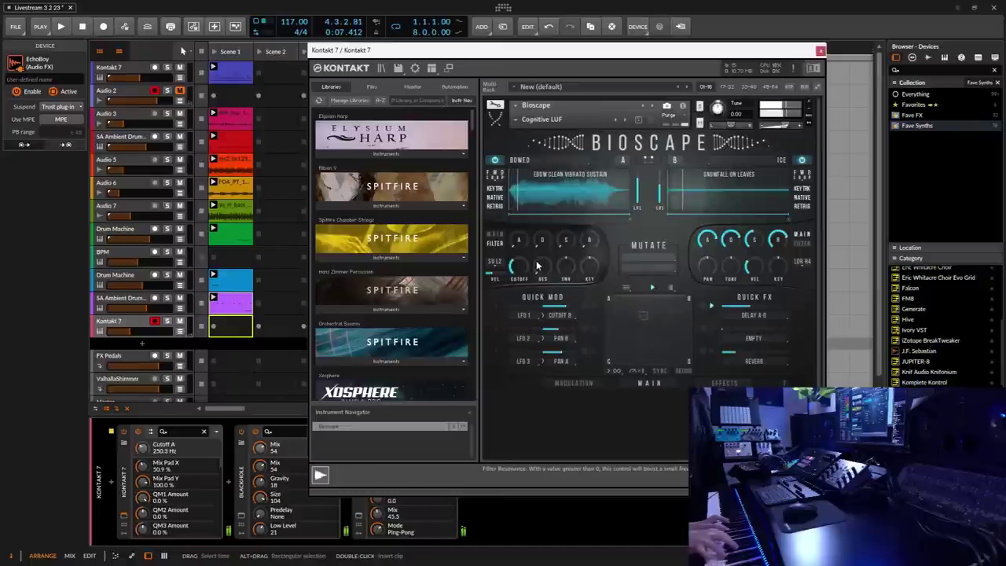
{"action": "left_click", "coordinate": [820, 51]}
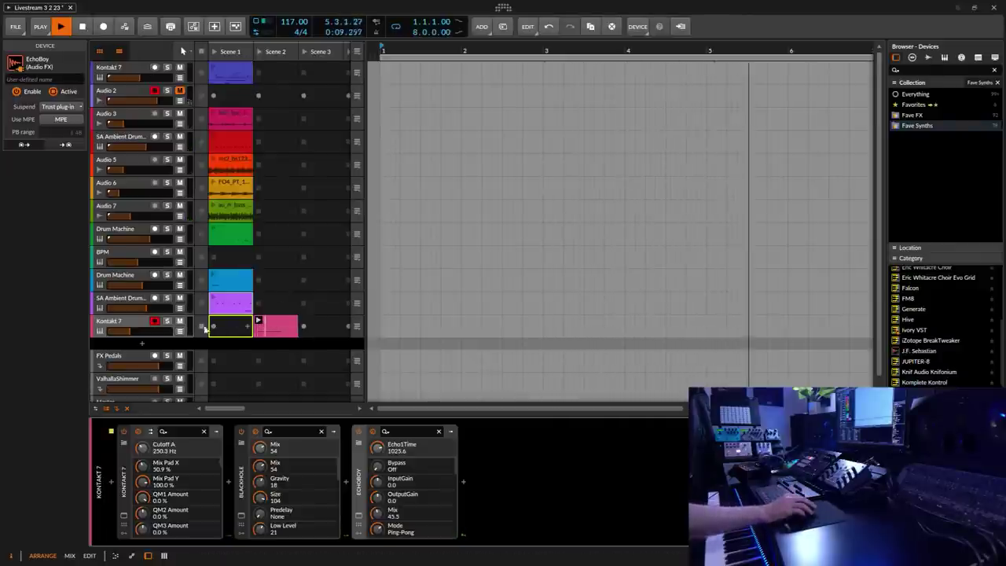
Stop the Scene 2 clip playing on the new Kontakt 7 track.
{"action": "left_click", "coordinate": [203, 329]}
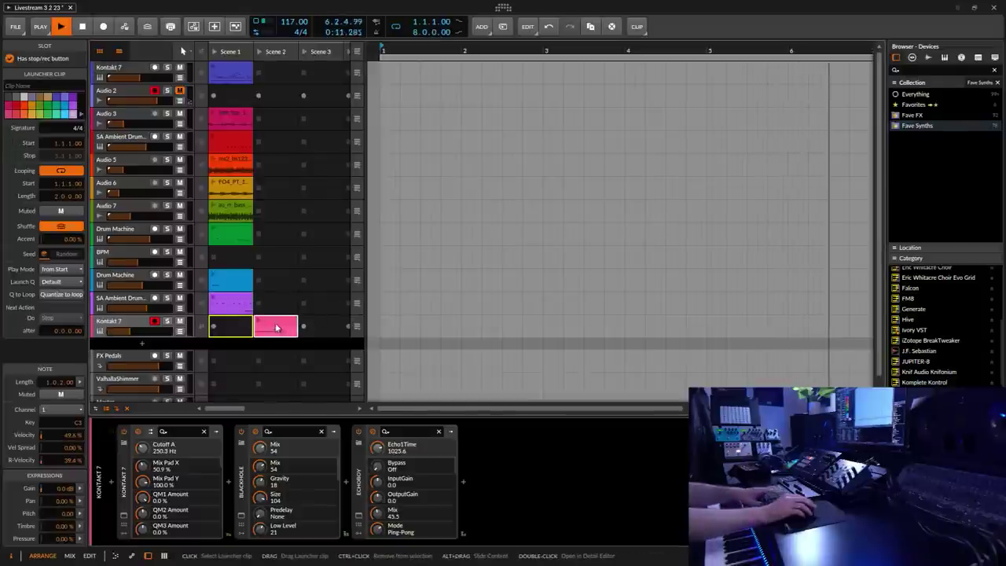
Clear the Scene 2 clip on the new Kontakt 7 track and record a new clip in the same slot.
{"action": "left_click", "coordinate": [228, 332]}
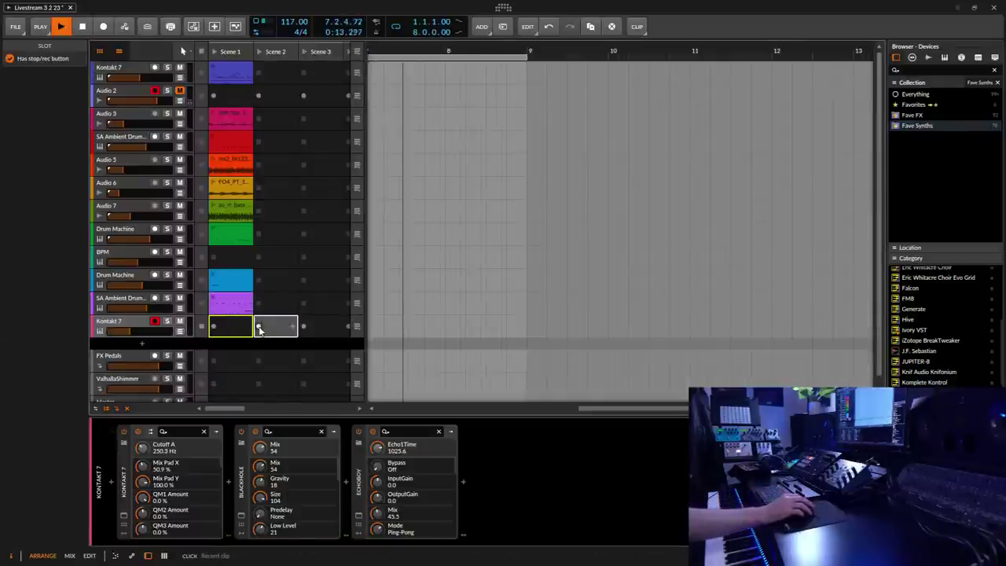
{"action": "left_click", "coordinate": [259, 326]}
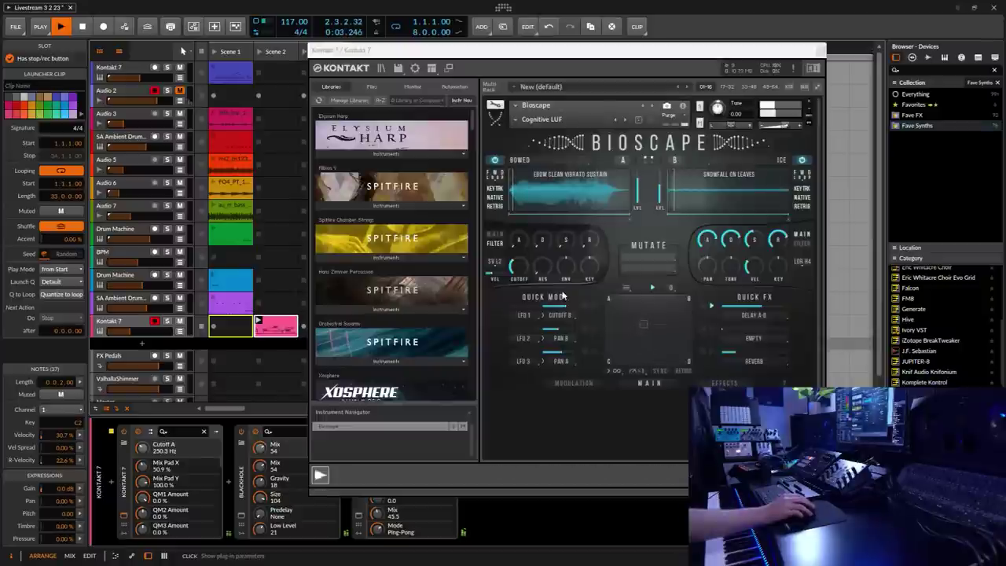
Set Bioscape layer A's filter resonance to about 12% and its filter cutoff to about 211 Hz.
{"action": "left_click", "coordinate": [521, 277]}
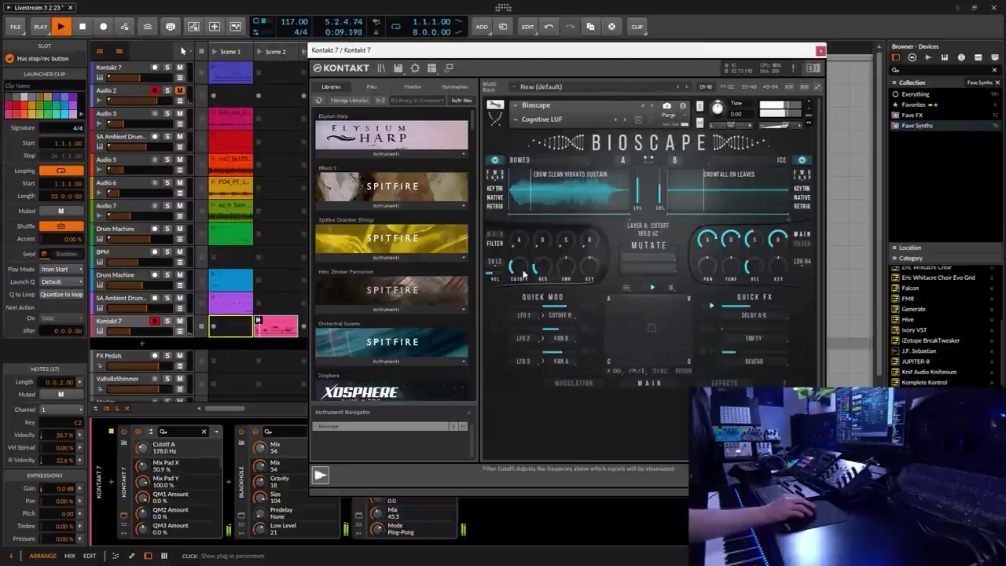
{"action": "left_click_drag", "start_coordinate": [550, 272], "coordinate": [529, 269]}
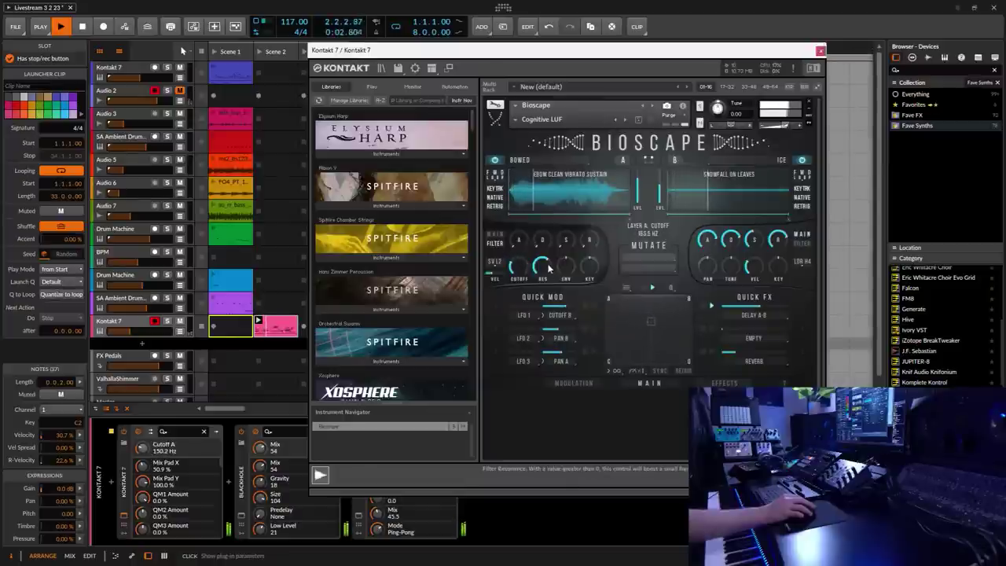
{"action": "left_click_drag", "start_coordinate": [525, 266], "coordinate": [528, 263]}
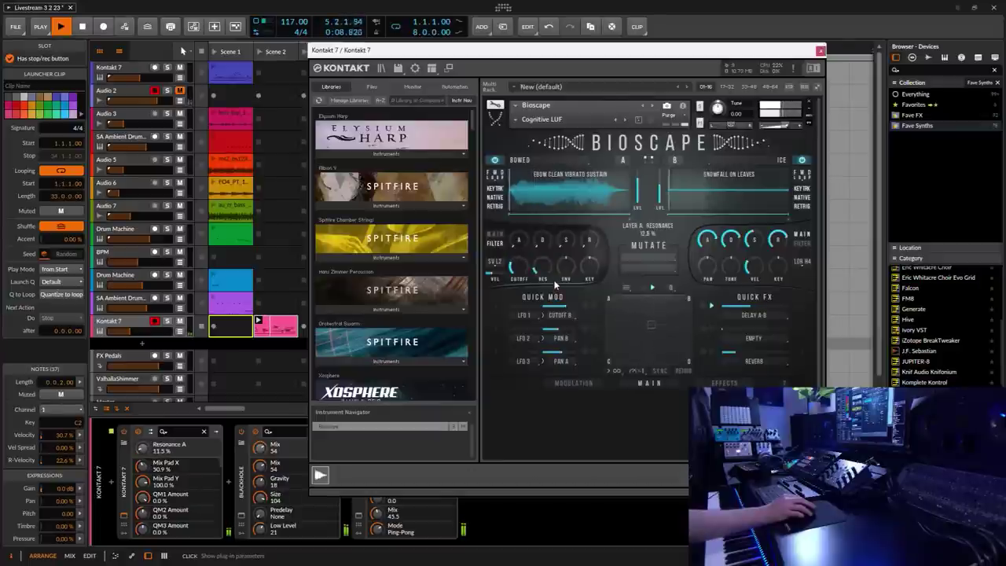
{"action": "left_click_drag", "start_coordinate": [525, 267], "coordinate": [526, 257]}
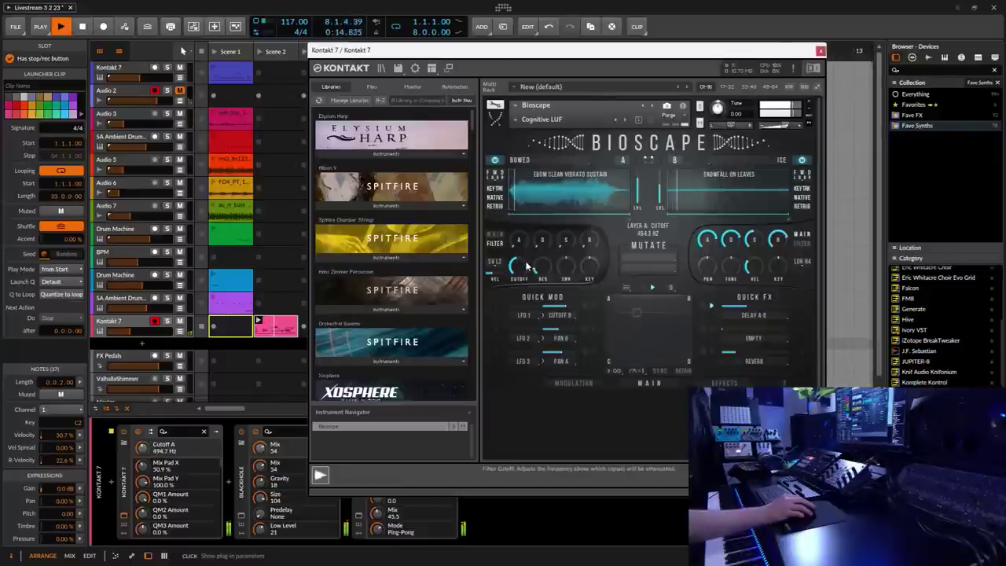
{"action": "left_click_drag", "start_coordinate": [525, 267], "coordinate": [525, 270]}
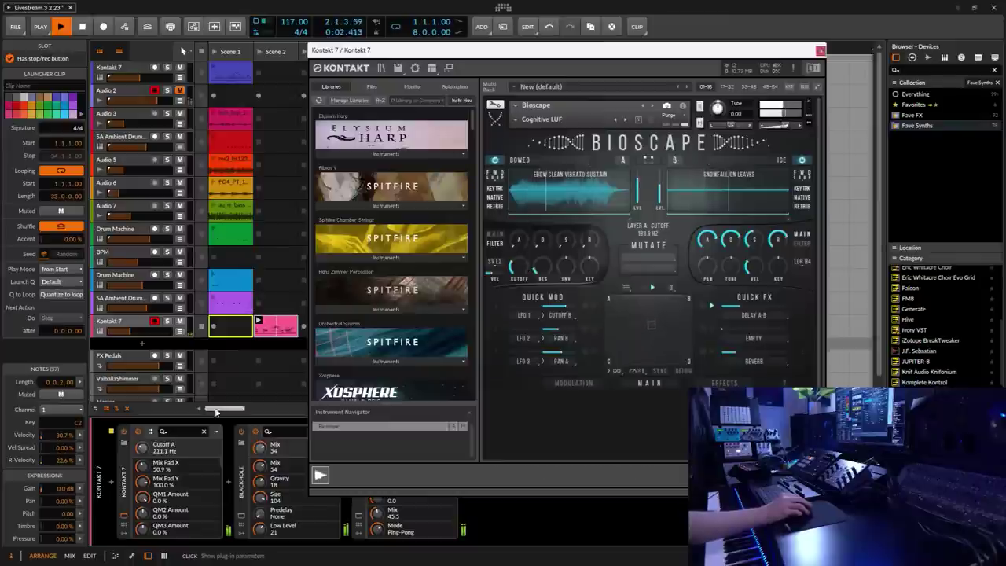
Add a Classic LFO modulator to Kontakt 7 with the last, random waveform, a rate of 0.11 Hz and bipolar off.
{"action": "left_click", "coordinate": [122, 531]}
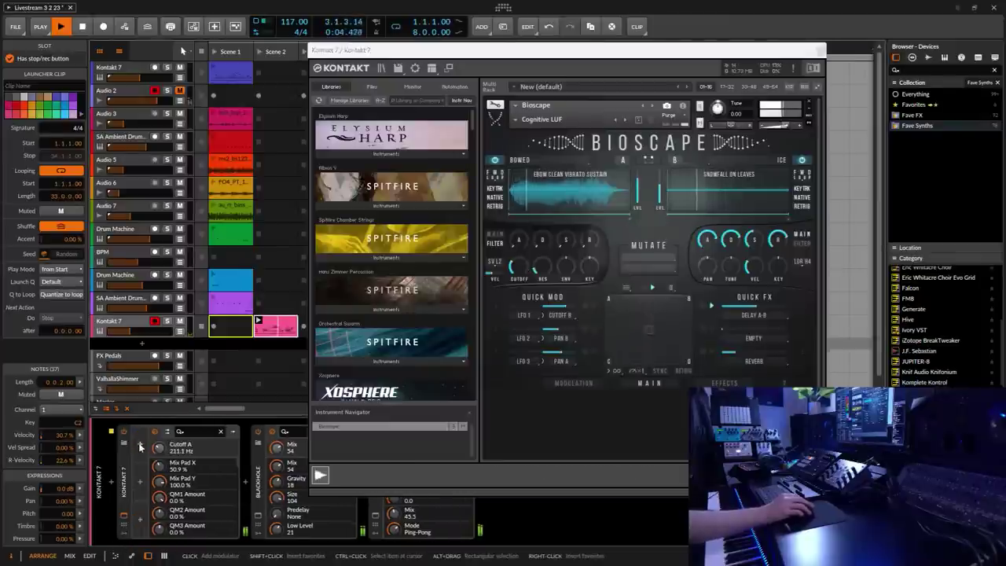
{"action": "left_click", "coordinate": [140, 518]}
{"action": "left_click", "coordinate": [156, 232]}
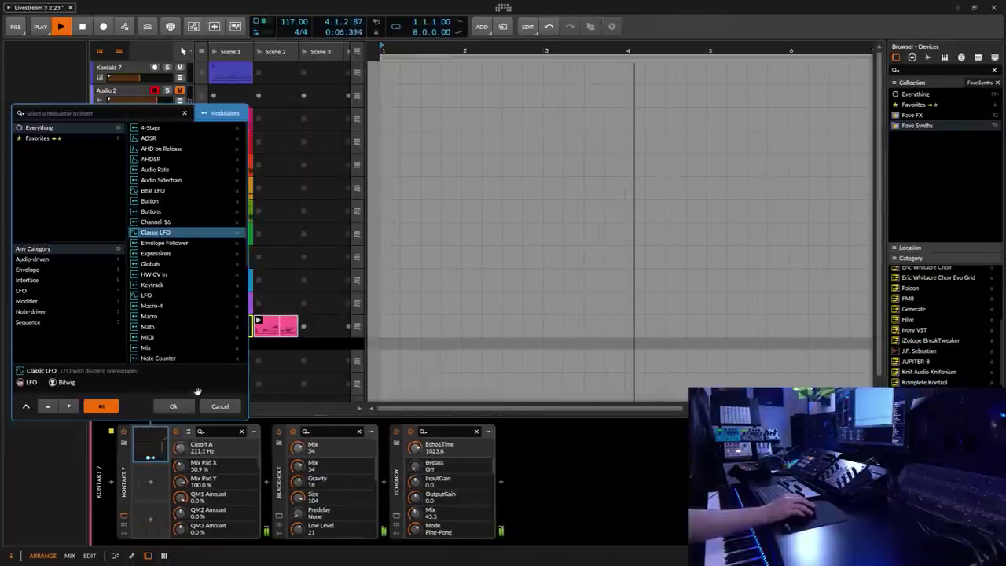
{"action": "left_click", "coordinate": [171, 406]}
{"action": "left_click", "coordinate": [154, 448]}
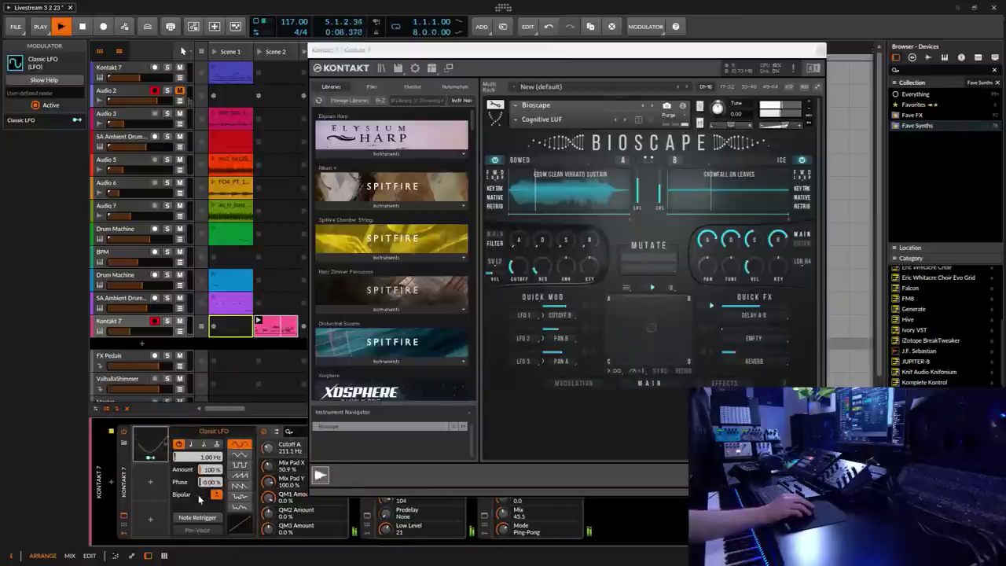
{"action": "left_click", "coordinate": [239, 507]}
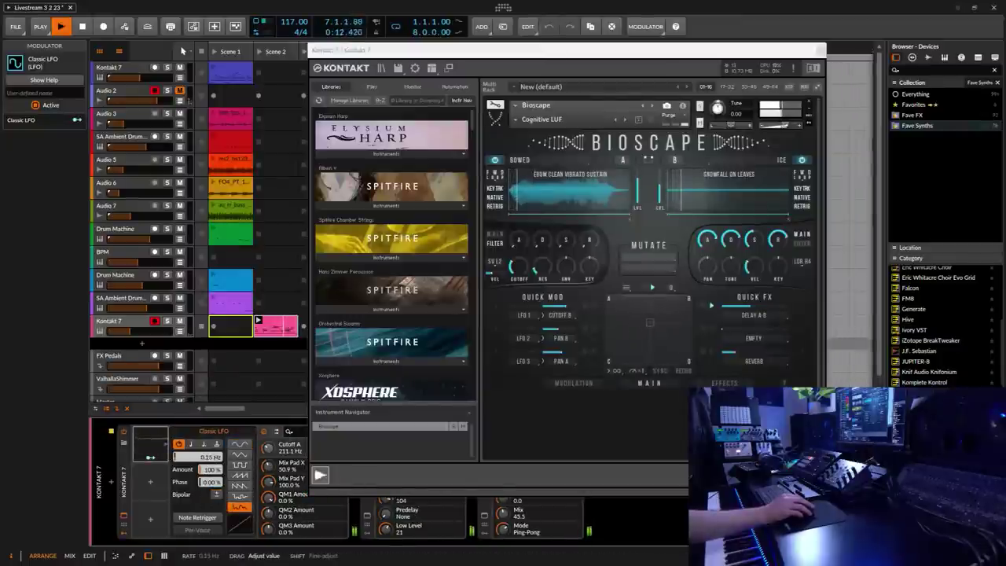
Map the Classic LFO to Kontakt 7's Cutoff A with a modulation amount of about 0.18 and close the Kontakt window.
{"action": "left_click", "coordinate": [150, 457]}
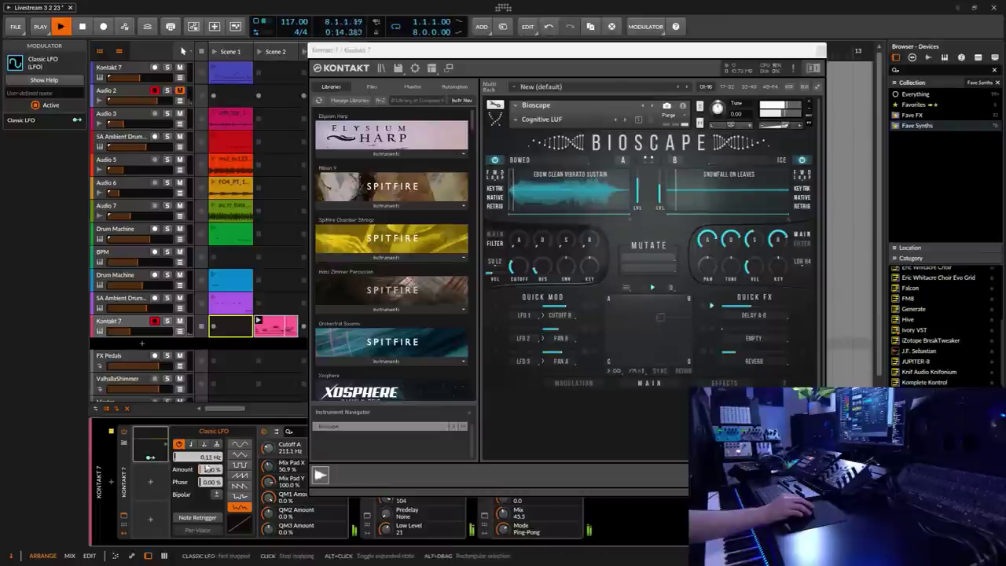
{"action": "left_click_drag", "start_coordinate": [268, 447], "coordinate": [269, 442]}
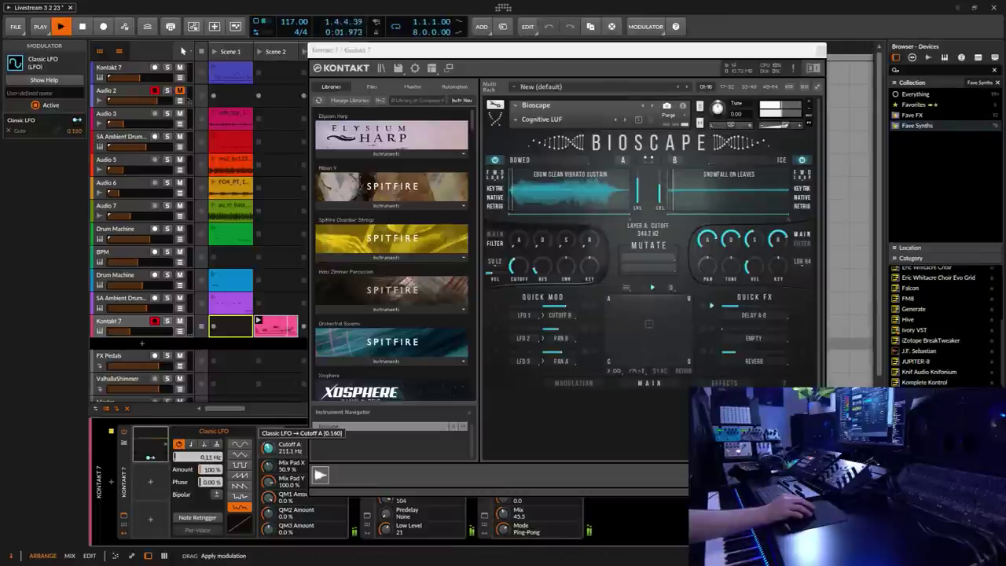
{"action": "left_click_drag", "start_coordinate": [150, 459], "coordinate": [150, 454]}
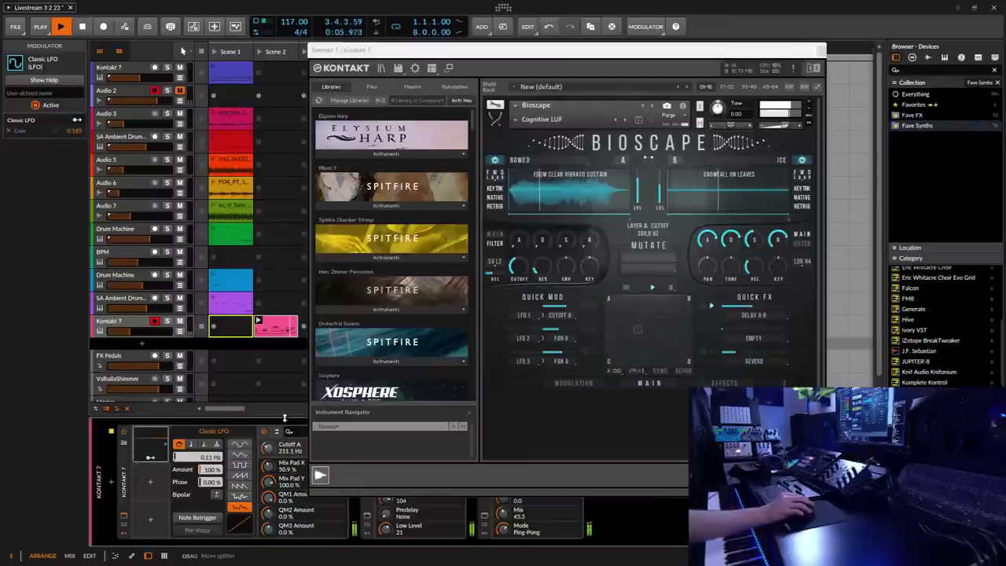
{"action": "left_click", "coordinate": [821, 52]}
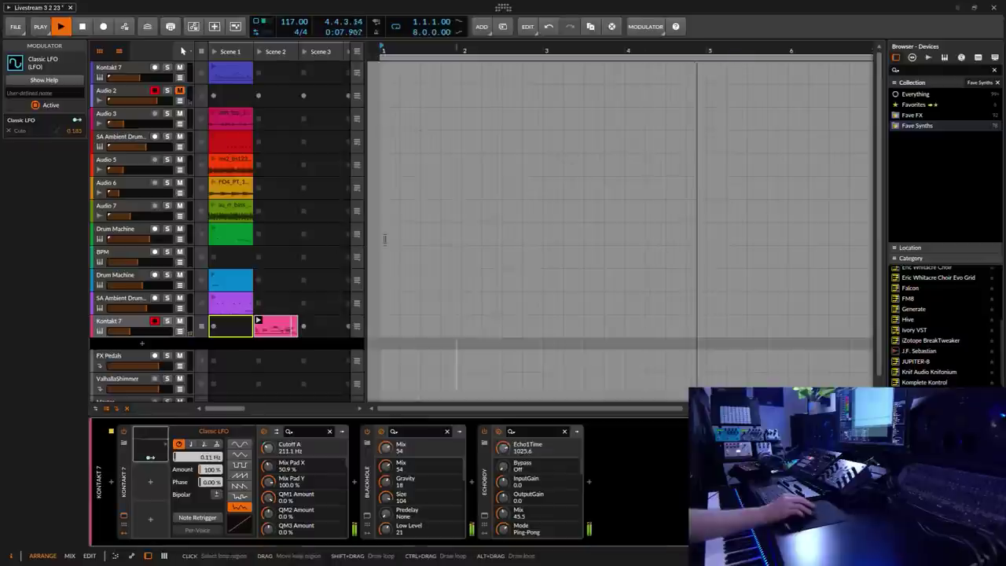
Select the new Kontakt 7 track and save the project.
{"action": "left_click", "coordinate": [132, 327]}
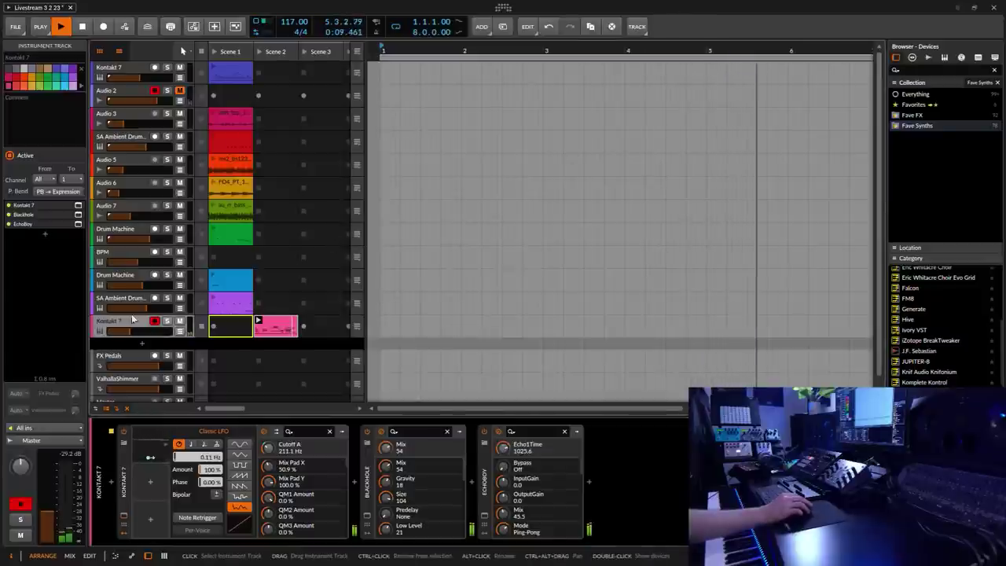
{"action": "left_click", "coordinate": [15, 26]}
{"action": "left_click", "coordinate": [28, 77]}
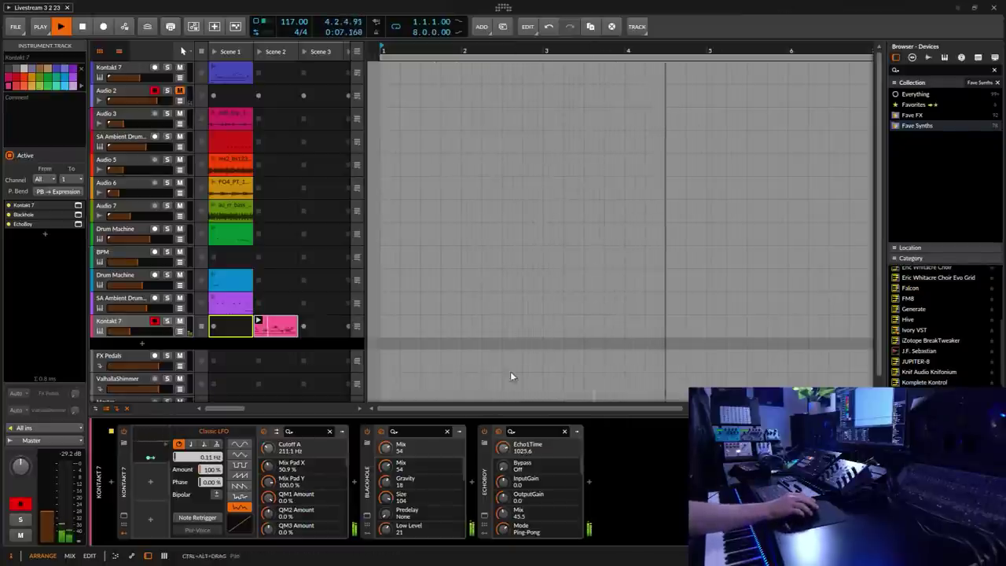
Open the EchoBoy delay on the Kontakt 7 track, raise its mix to 49, and close its window.
{"action": "left_click", "coordinate": [485, 516]}
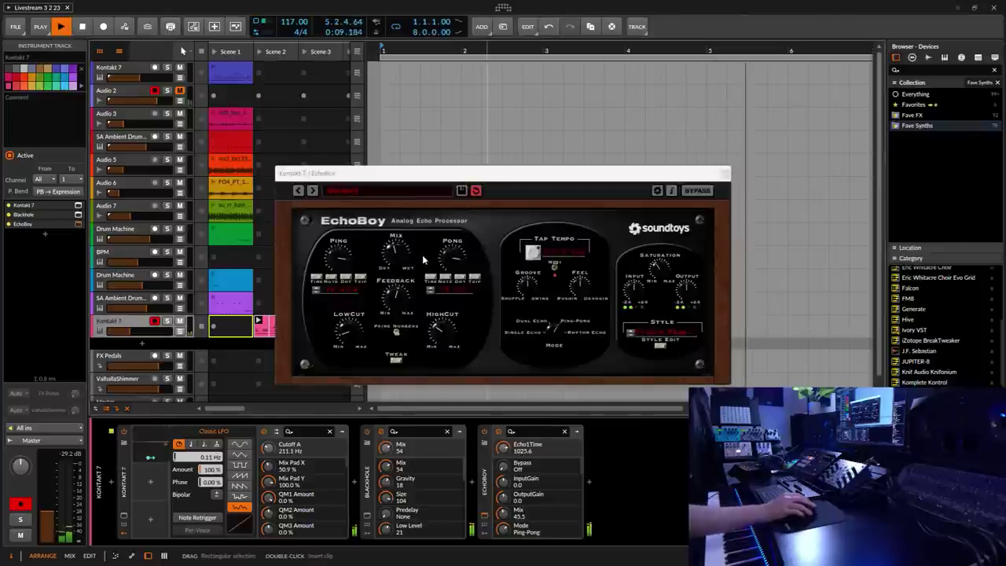
{"action": "left_click_drag", "start_coordinate": [397, 257], "coordinate": [397, 253]}
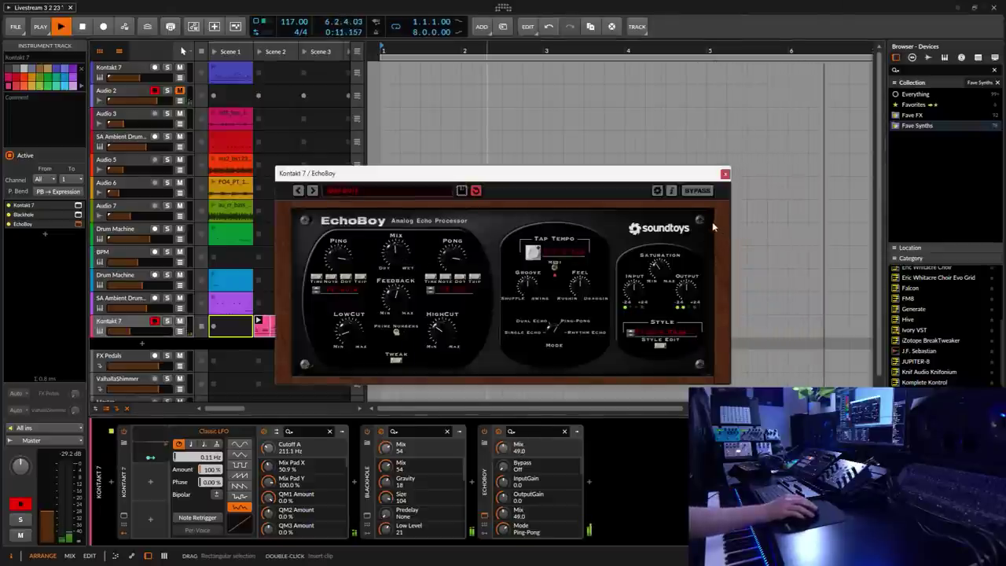
{"action": "left_click", "coordinate": [725, 175]}
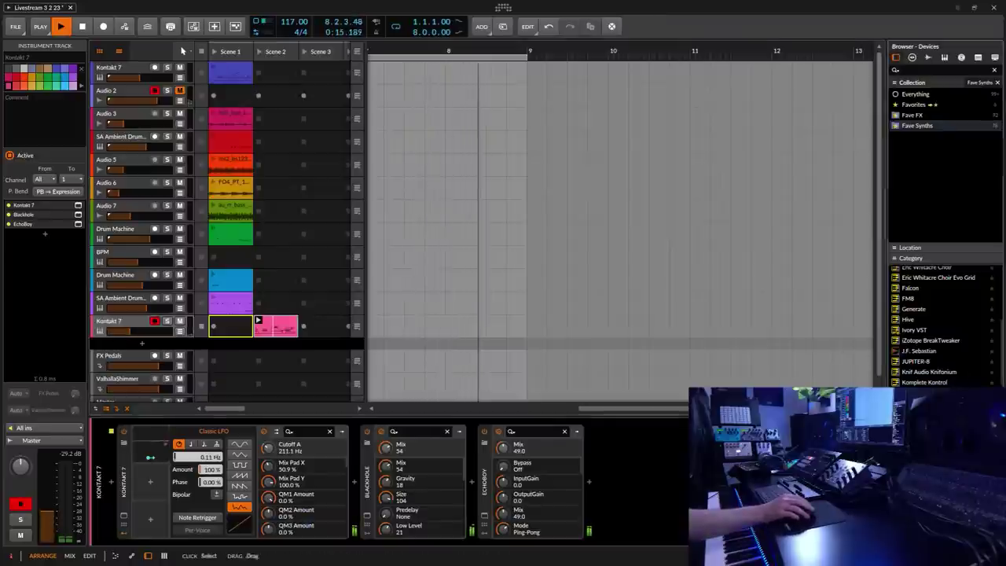
Add another Kontakt 7 instrument track below the Bioscape one and open the CHOREOGRAPHS presets in its library browser.
{"action": "key", "text": "ctrl+d"}
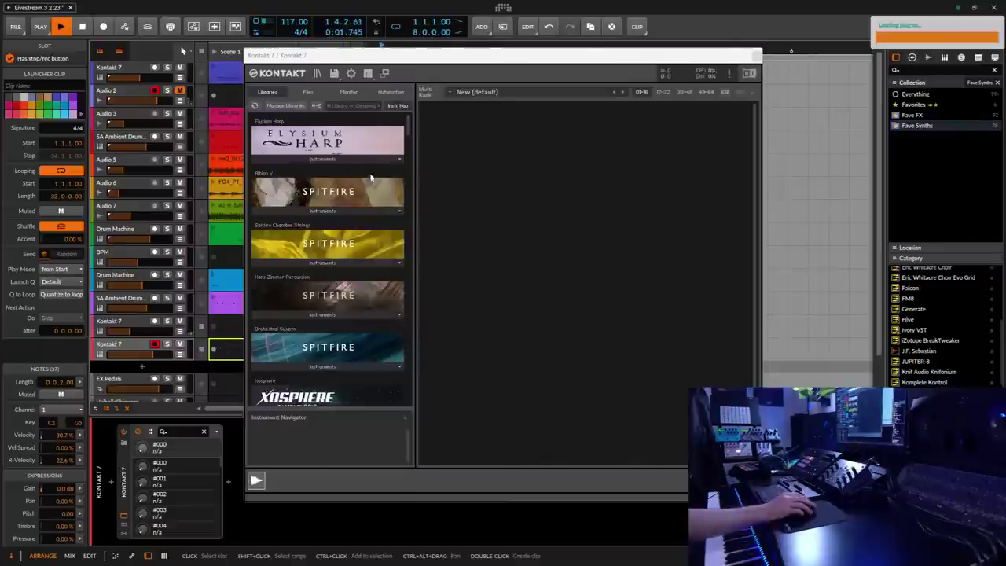
{"action": "left_click_drag", "start_coordinate": [410, 55], "coordinate": [580, 25]}
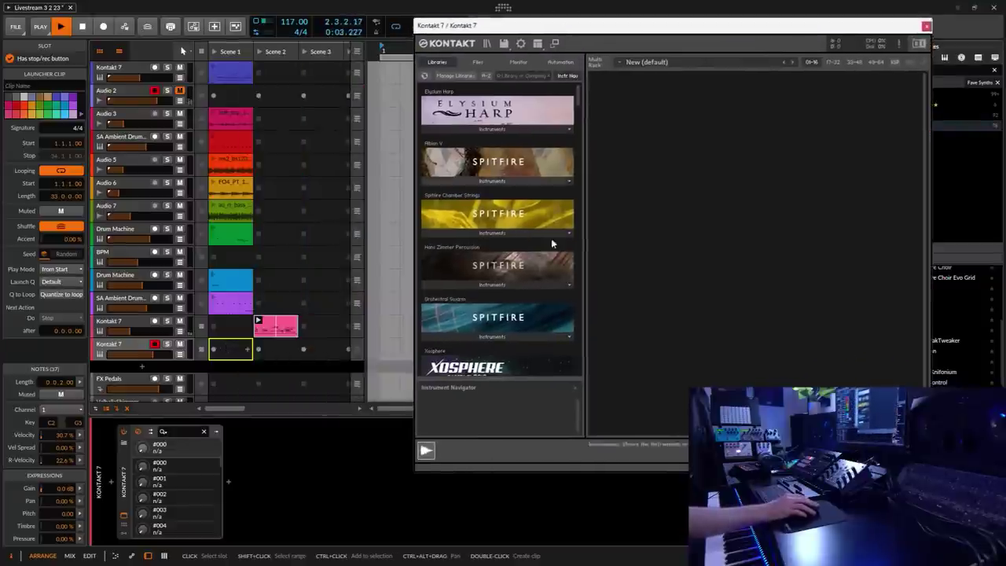
{"action": "left_click", "coordinate": [486, 45]}
{"action": "scroll", "coordinate": [838, 317], "scroll_direction": "down", "scroll_amount": 1}
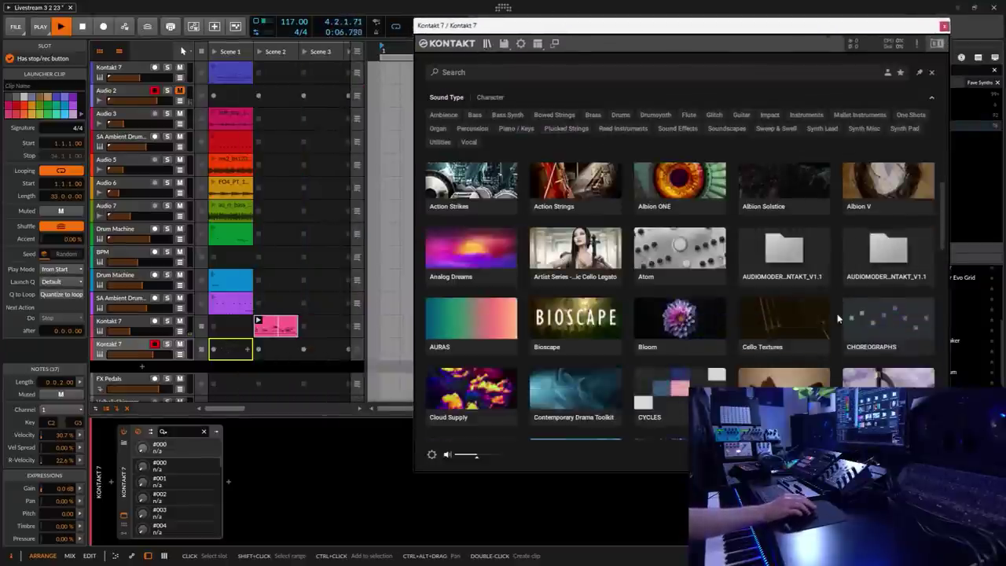
{"action": "left_click", "coordinate": [886, 342]}
{"action": "left_click_drag", "start_coordinate": [811, 37], "coordinate": [721, 36]}
Insert ValhallaShimmer from the Fave FX collection after the new Kontakt 7, set its mix to 0.35, and close its window.
{"action": "left_click", "coordinate": [120, 348]}
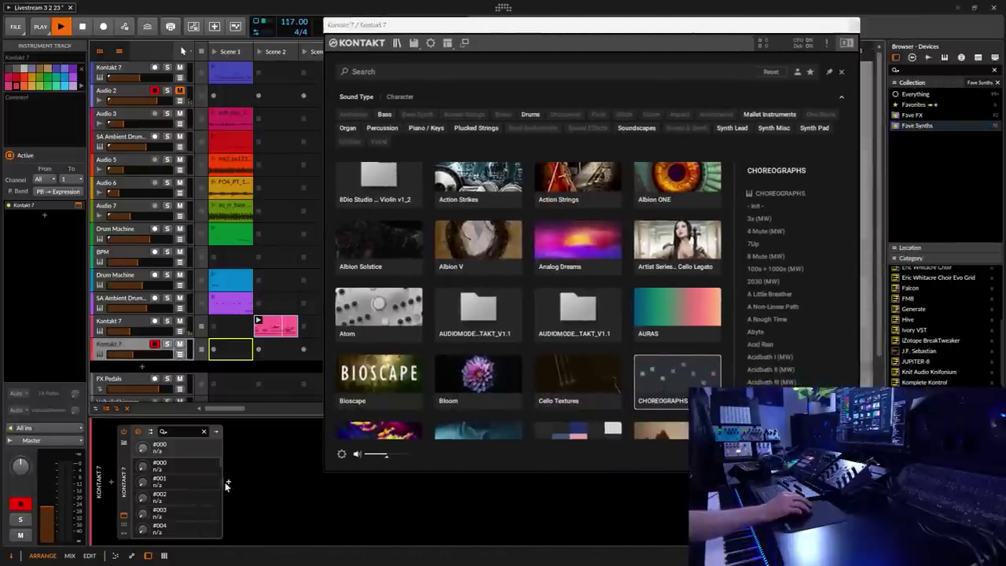
{"action": "left_click", "coordinate": [226, 482]}
{"action": "left_click", "coordinate": [56, 179]}
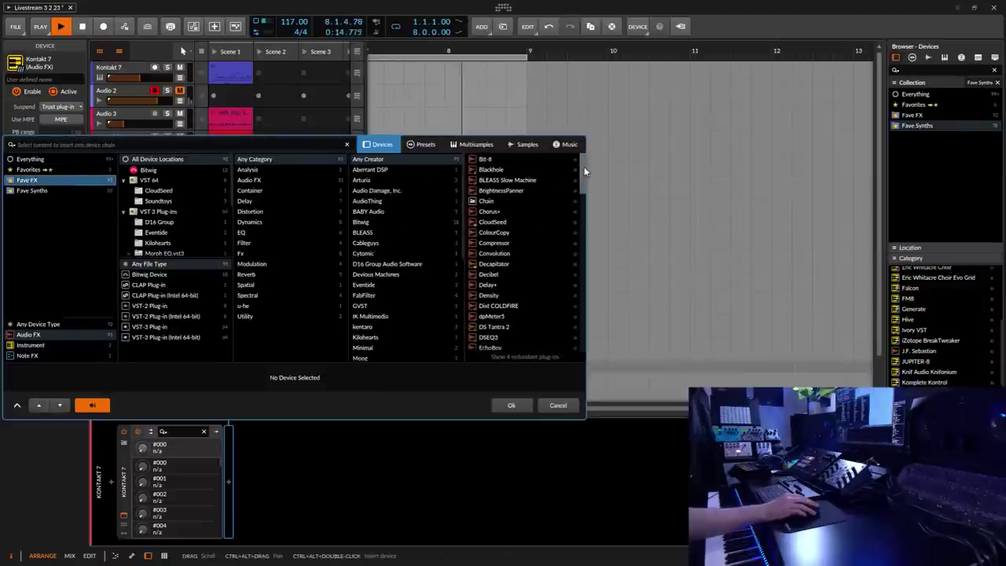
{"action": "left_click_drag", "start_coordinate": [583, 165], "coordinate": [584, 346]}
{"action": "left_click", "coordinate": [532, 313]}
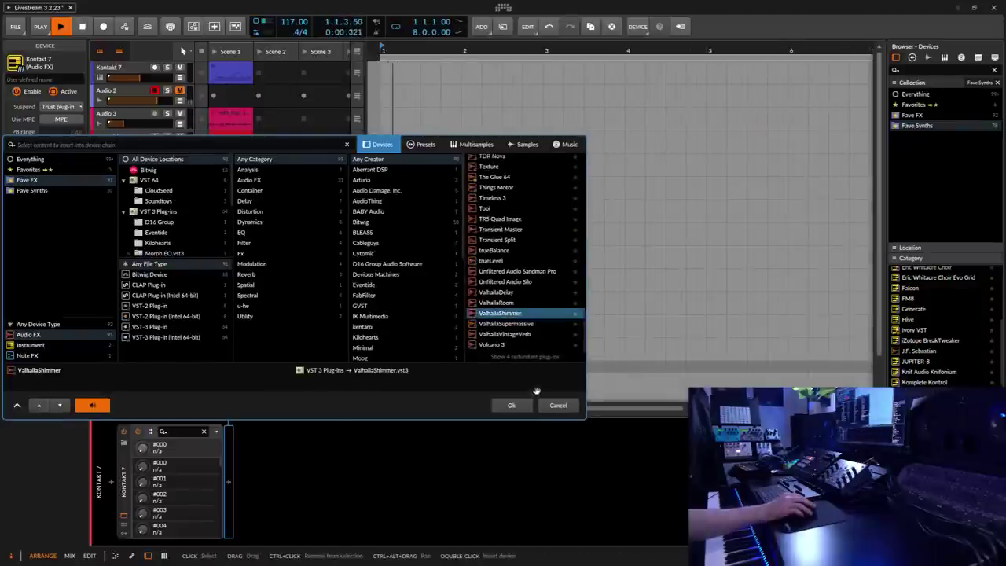
{"action": "left_click", "coordinate": [512, 404]}
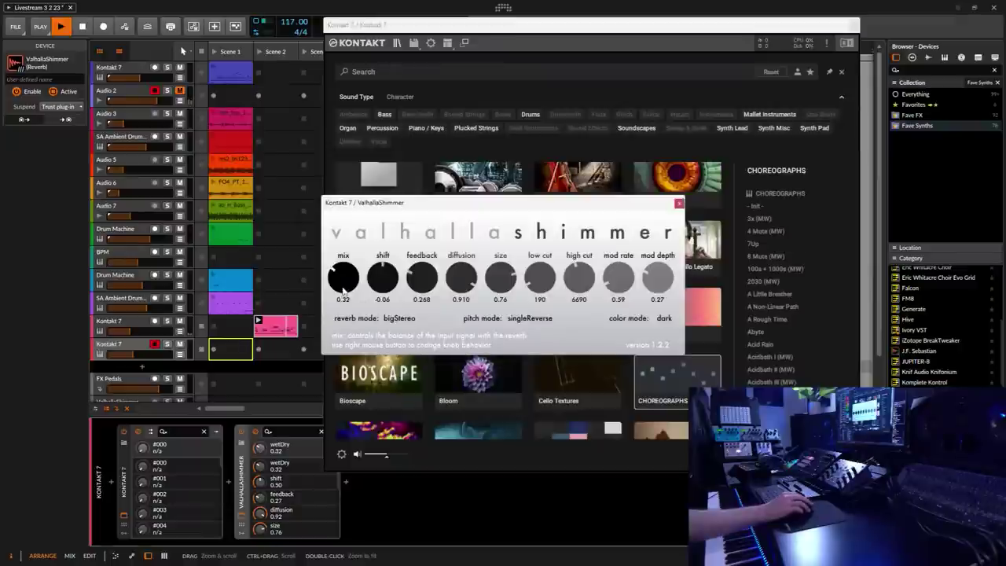
{"action": "left_click_drag", "start_coordinate": [344, 289], "coordinate": [344, 284]}
{"action": "left_click", "coordinate": [679, 204]}
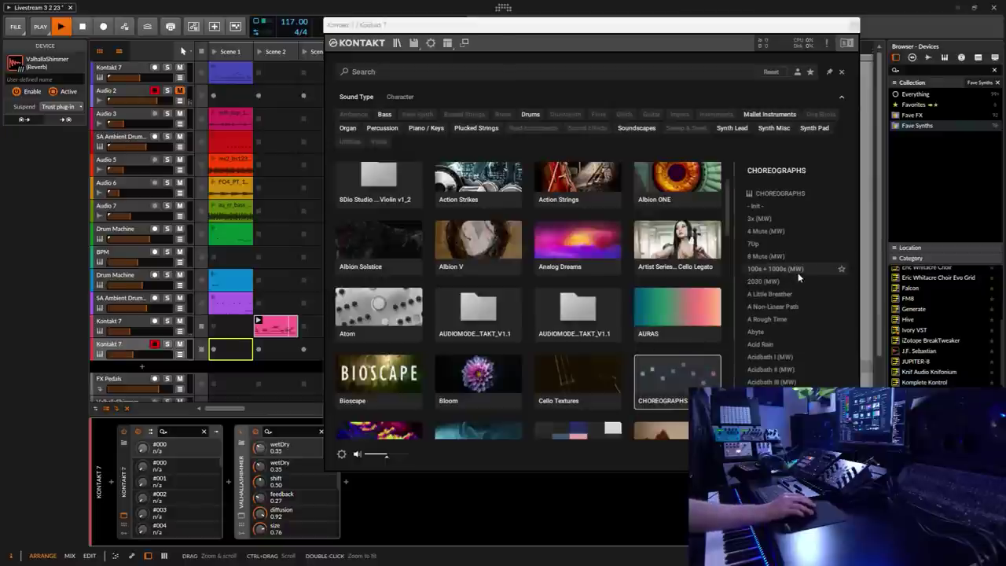
Audition the CHOREOGRAPHS presets Baby's Breath and Bad Idea (MW), and set the new track's volume to about -17.7 dB.
{"action": "scroll", "coordinate": [829, 283], "scroll_direction": "down", "scroll_amount": 3}
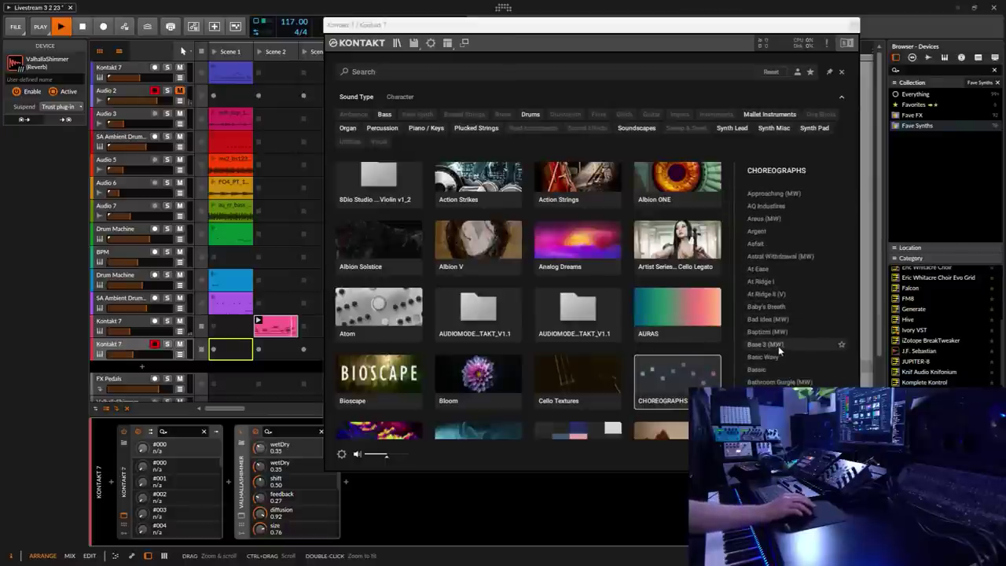
{"action": "left_click", "coordinate": [764, 307]}
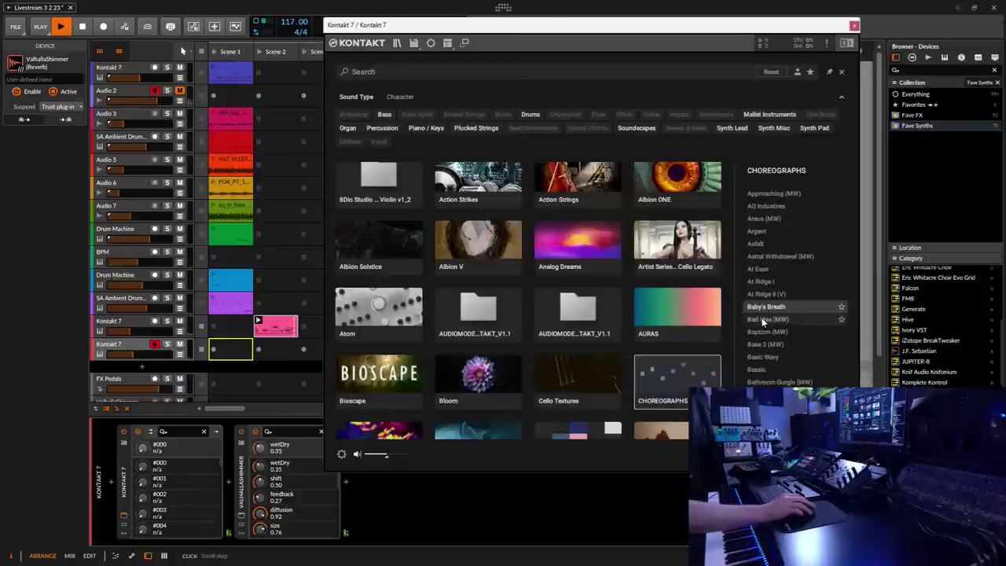
{"action": "left_click", "coordinate": [763, 320]}
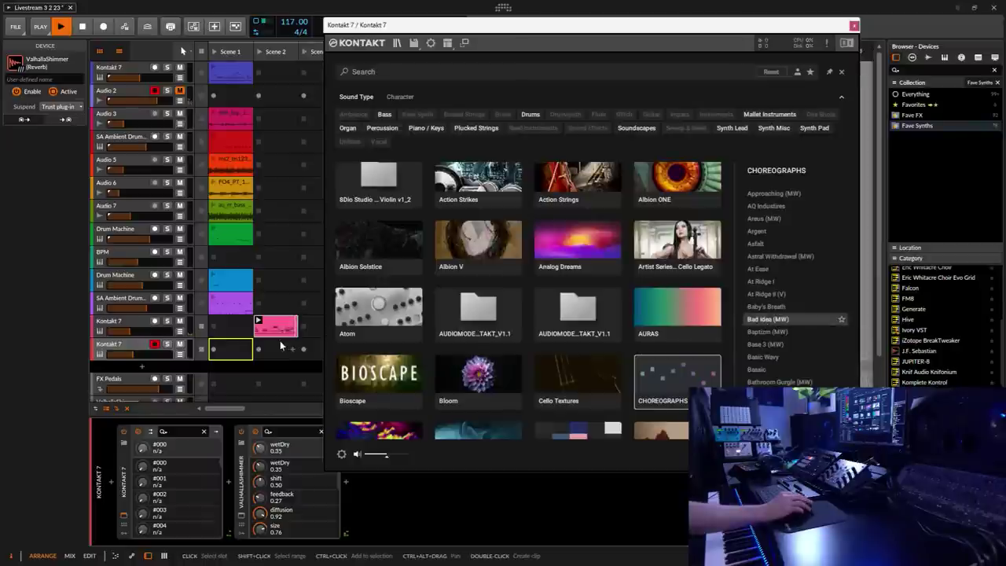
{"action": "left_click", "coordinate": [129, 346]}
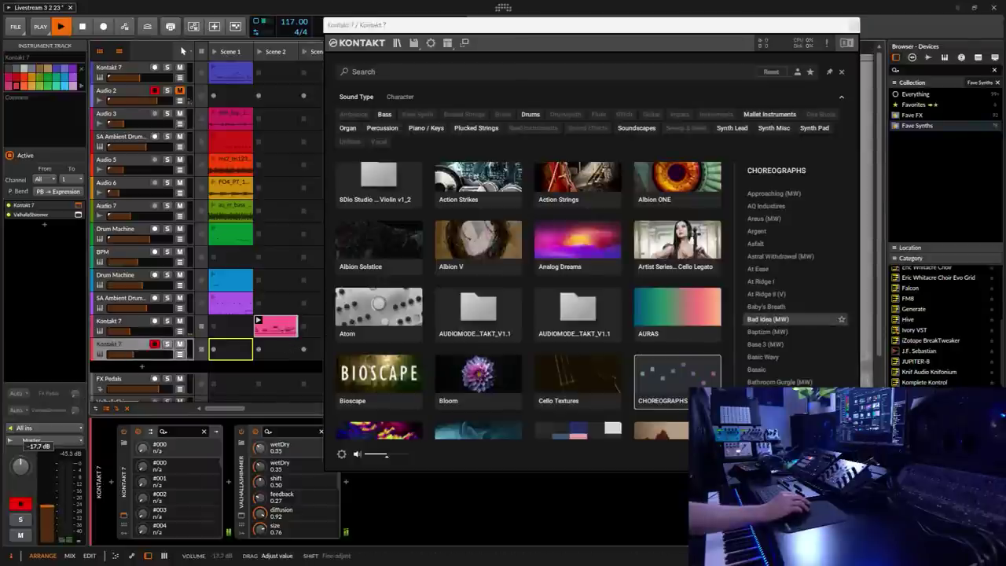
Audition the CHOREOGRAPHS presets from Baby's Breath back to Asfalt, including At Ridge II (V), At Ease and Astral Withdrawal (MW).
{"action": "left_click", "coordinate": [762, 307]}
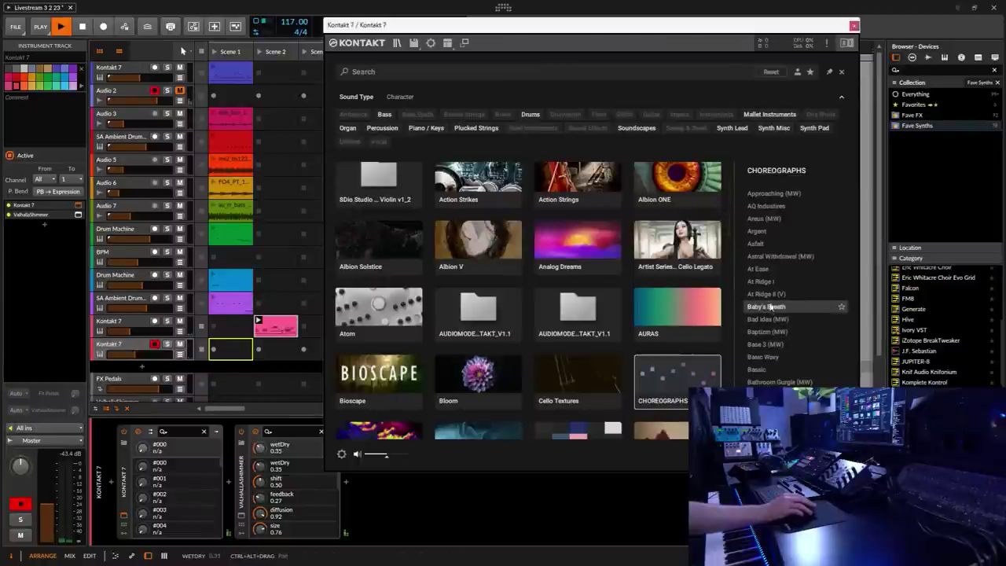
{"action": "left_click", "coordinate": [761, 282]}
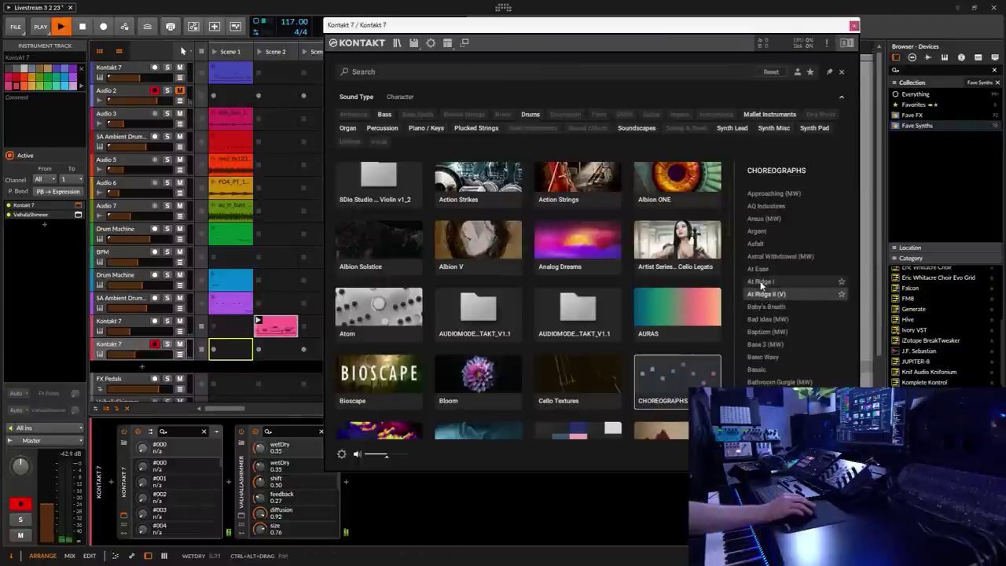
{"action": "left_click", "coordinate": [759, 269]}
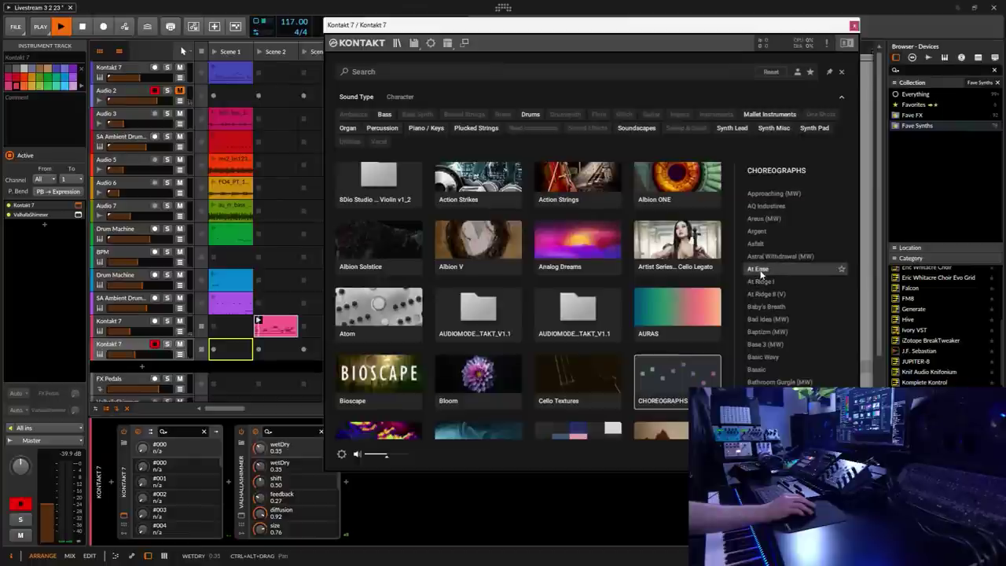
{"action": "left_click", "coordinate": [761, 261]}
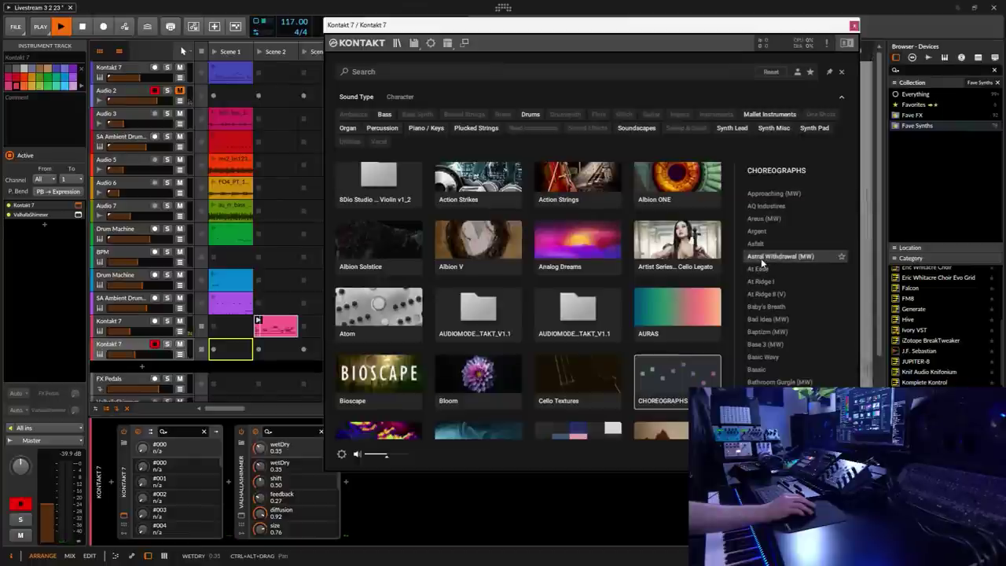
{"action": "left_click", "coordinate": [755, 247]}
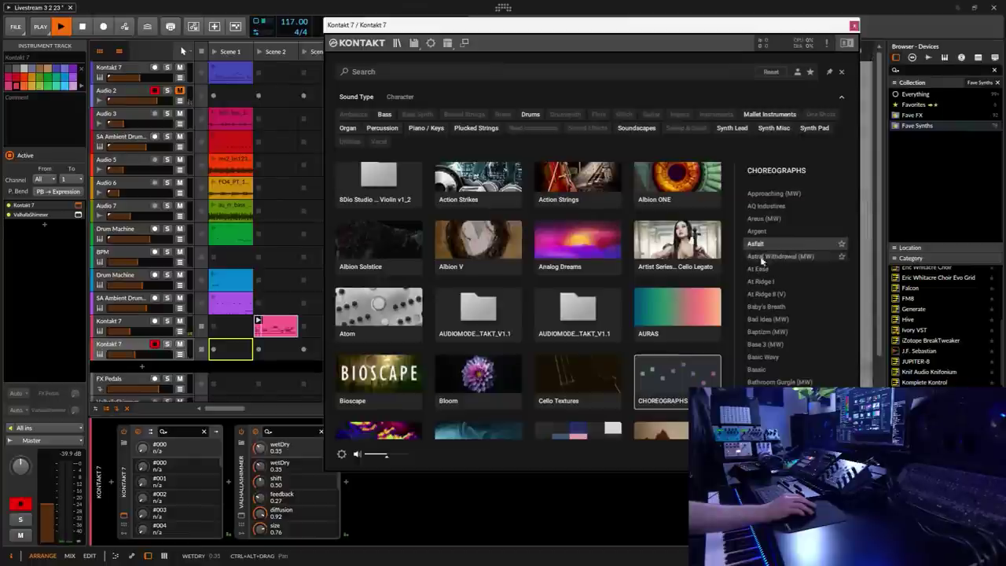
Audition the CHOREOGRAPHS presets Bassic, Beached, Beginning Cycle, Behind Glass (MW), Bertoia Arp, Beta Wolf and Better Bells.
{"action": "left_click", "coordinate": [774, 370]}
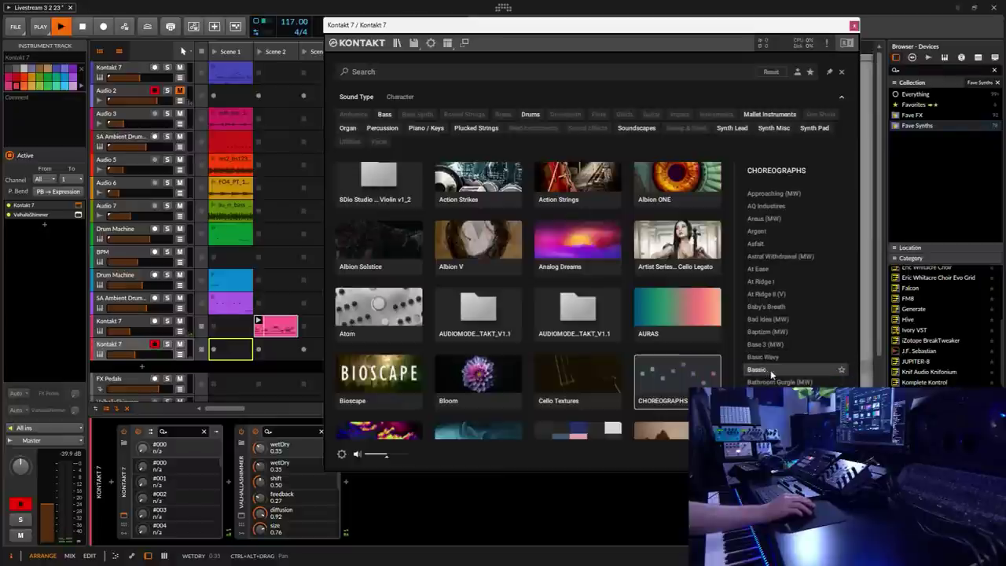
{"action": "scroll", "coordinate": [779, 368], "scroll_direction": "down", "scroll_amount": 2}
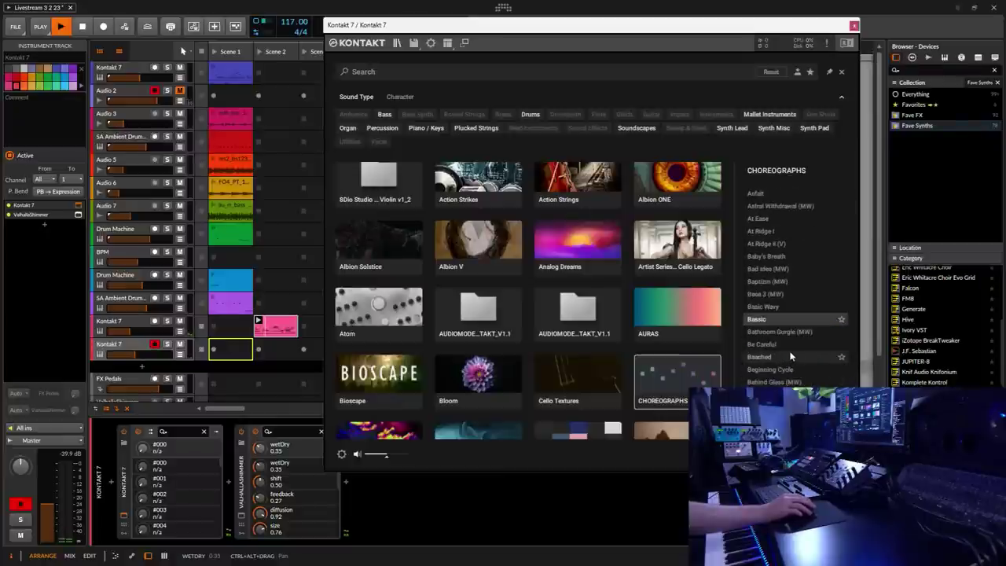
{"action": "scroll", "coordinate": [762, 324], "scroll_direction": "down", "scroll_amount": 2}
{"action": "left_click", "coordinate": [761, 307]}
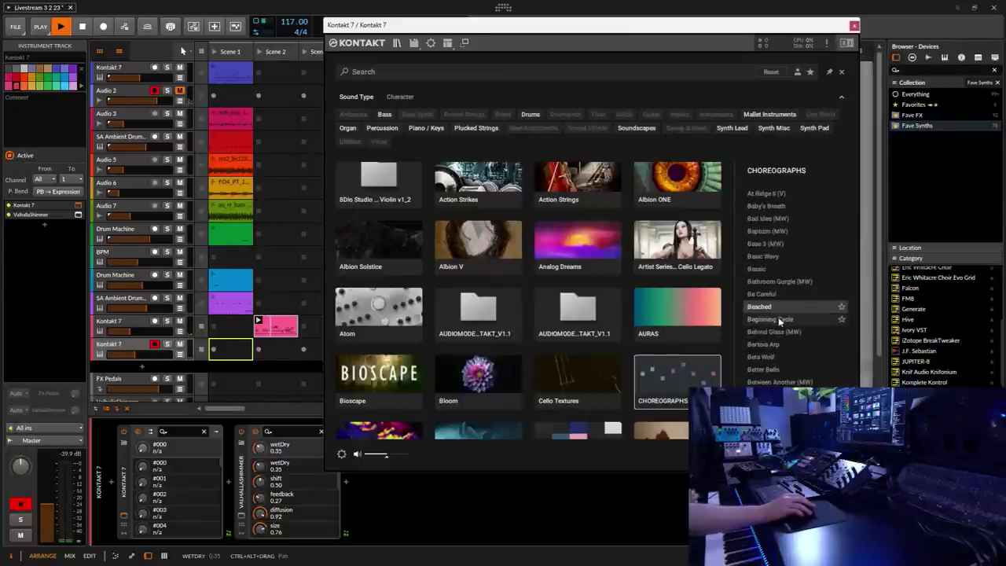
{"action": "left_click", "coordinate": [771, 320]}
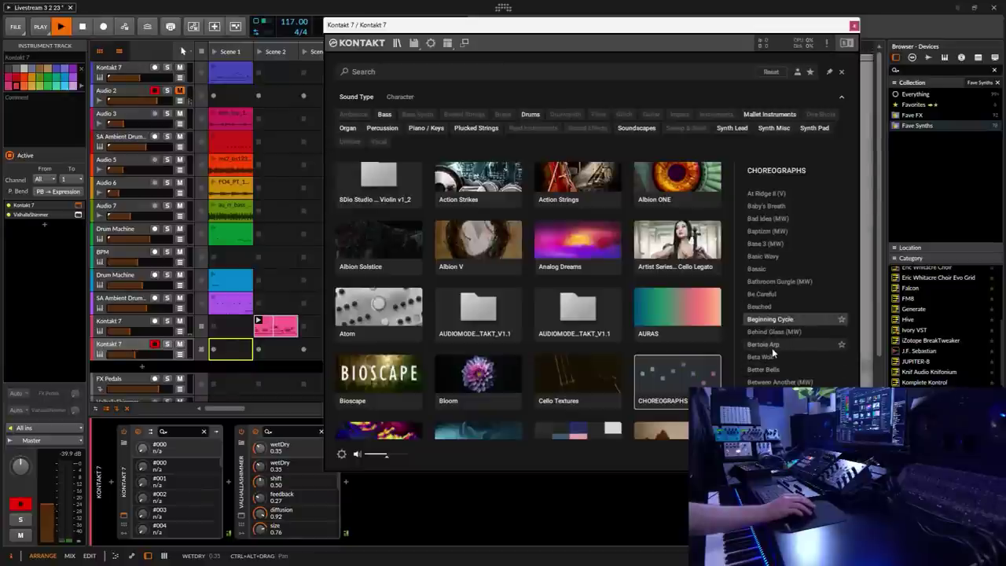
{"action": "left_click", "coordinate": [767, 334]}
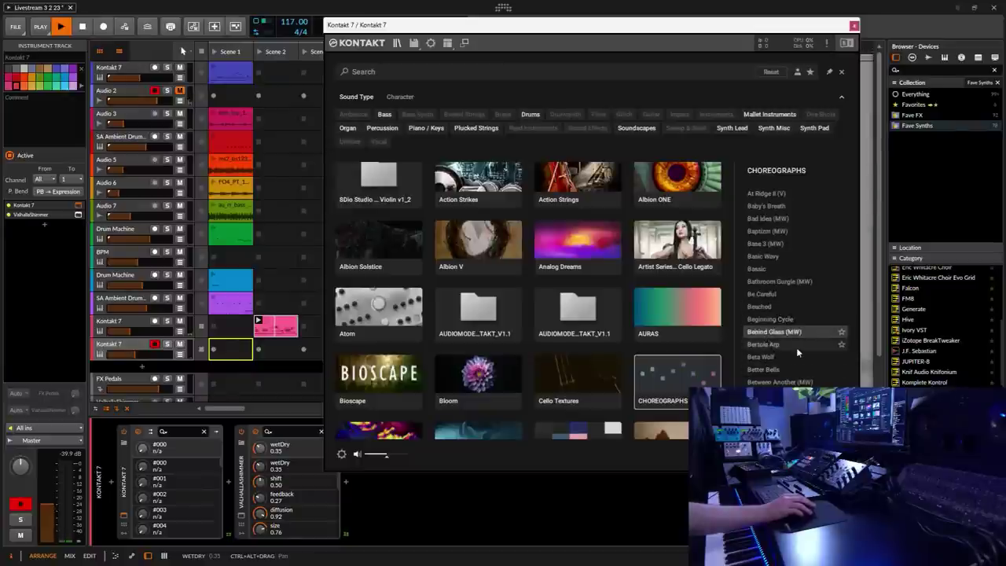
{"action": "left_click", "coordinate": [758, 345]}
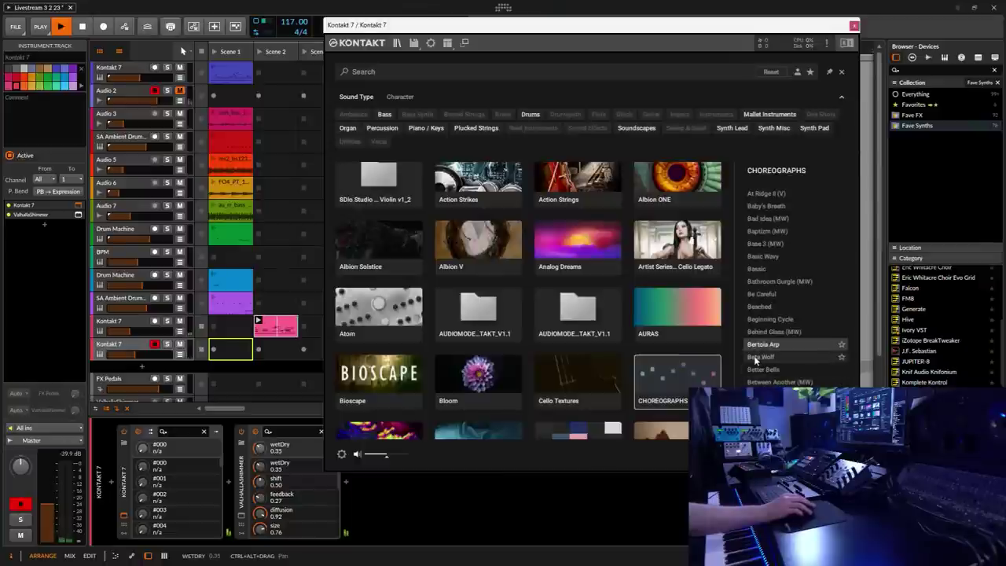
{"action": "left_click", "coordinate": [759, 358]}
{"action": "left_click", "coordinate": [764, 370]}
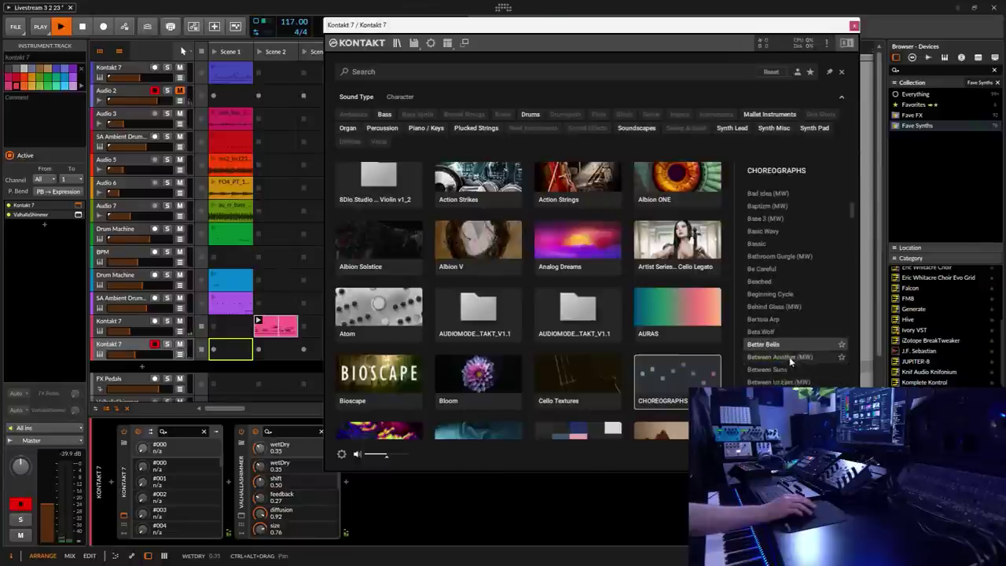
Audition the CHOREOGRAPHS presets from Between Another (MW) to Black Matter (MW), including Between Ur Ears (MW), Big Issues (MW) and Biosphere.
{"action": "scroll", "coordinate": [789, 357], "scroll_direction": "down", "scroll_amount": 2}
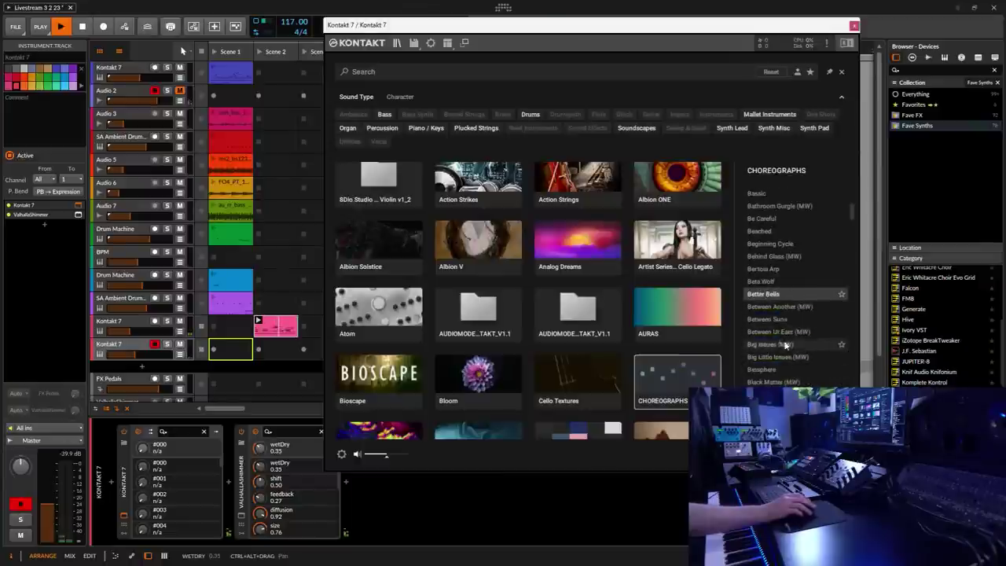
{"action": "left_click", "coordinate": [765, 309]}
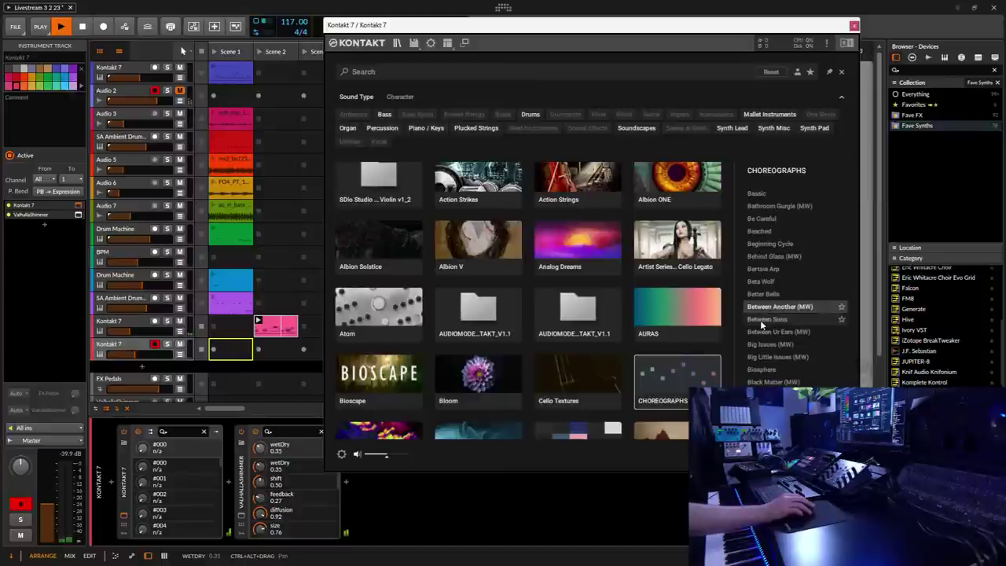
{"action": "left_click", "coordinate": [765, 333]}
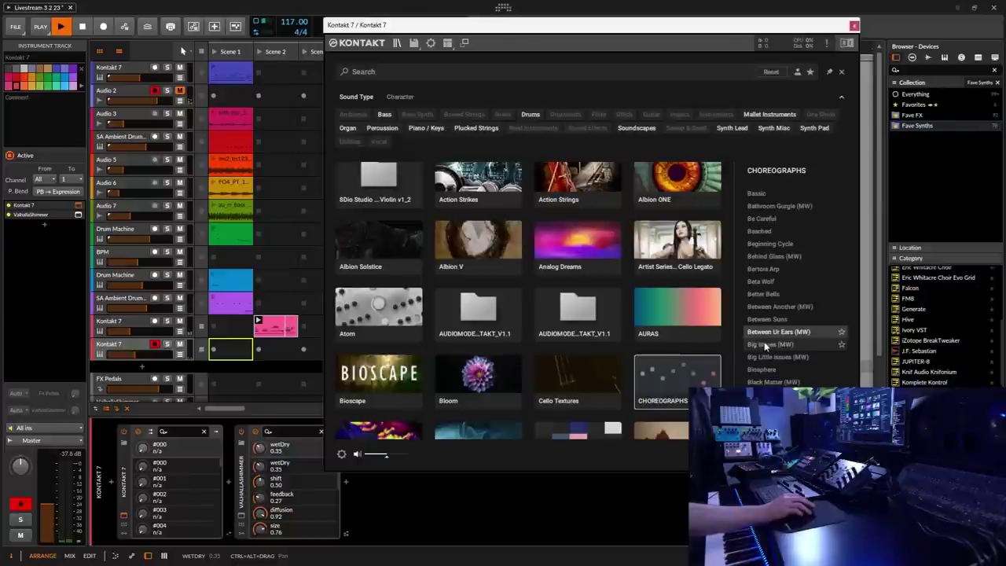
{"action": "left_click", "coordinate": [767, 345]}
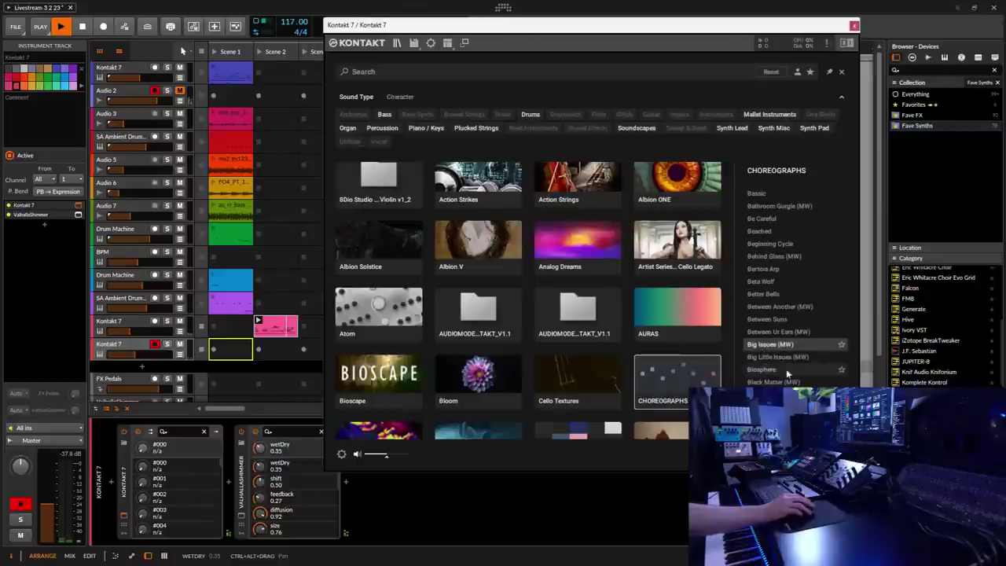
{"action": "left_click", "coordinate": [757, 357]}
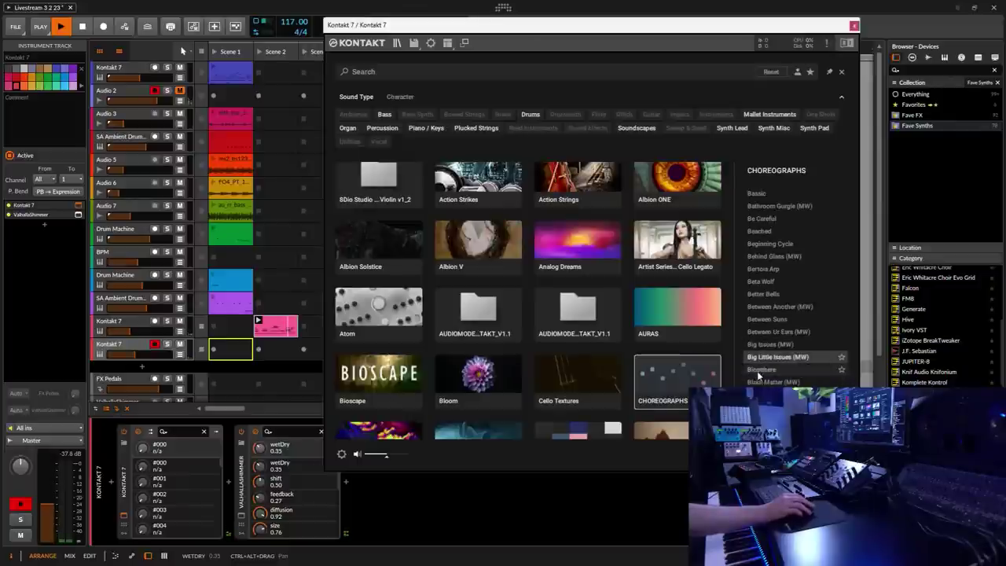
{"action": "left_click", "coordinate": [760, 373]}
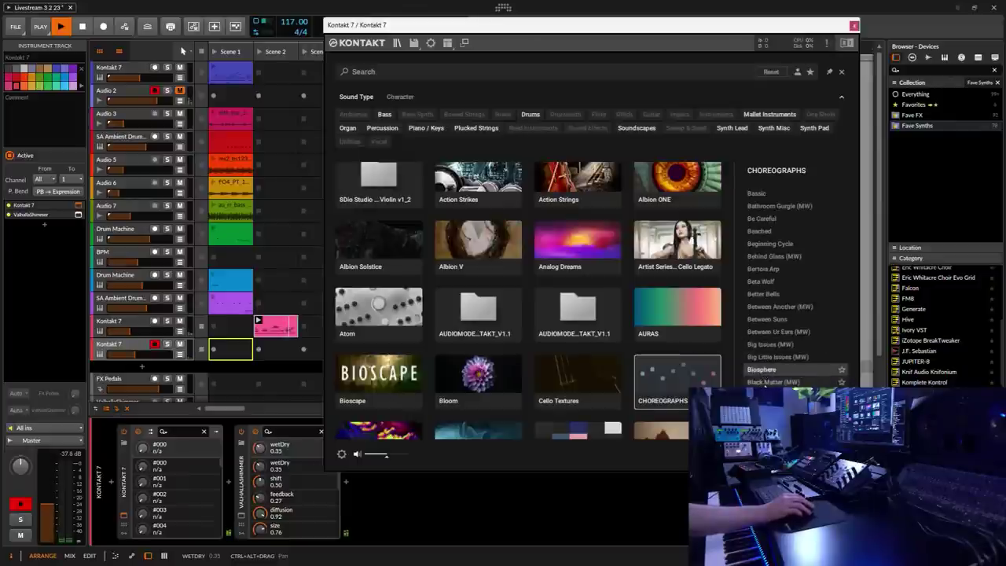
{"action": "left_click", "coordinate": [762, 382]}
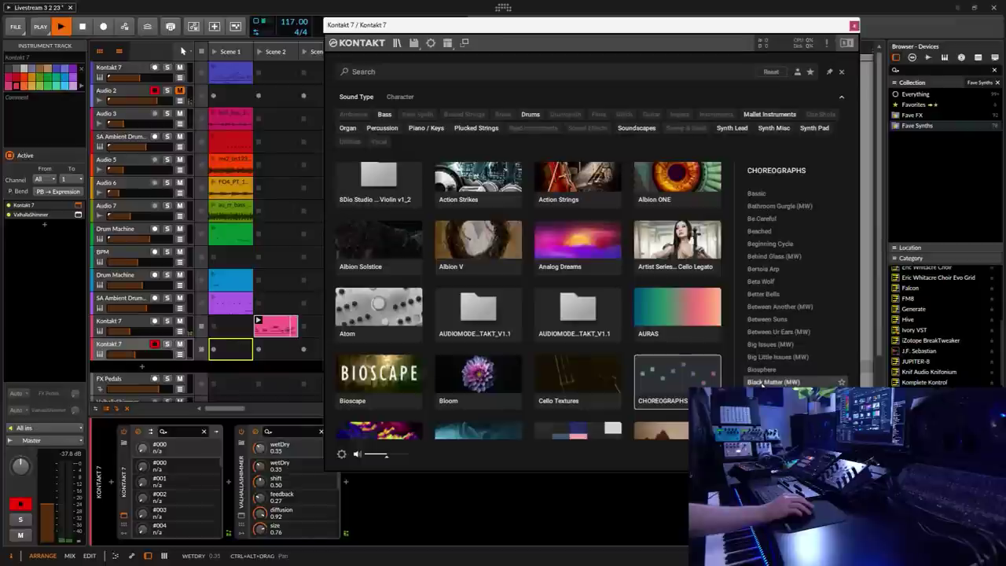
Audition the CHOREOGRAPHS presets Blip (V), Blip Circles, Blipspin (MW) and Blocstep (MW).
{"action": "scroll", "coordinate": [763, 362], "scroll_direction": "down", "scroll_amount": 2}
{"action": "left_click", "coordinate": [765, 320]}
{"action": "left_click", "coordinate": [763, 332]}
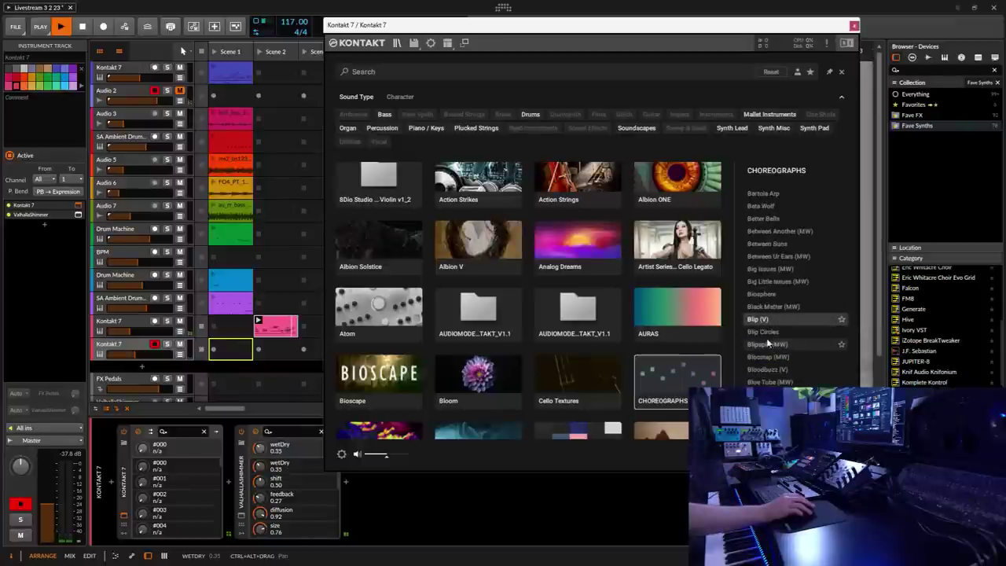
{"action": "left_click", "coordinate": [761, 344]}
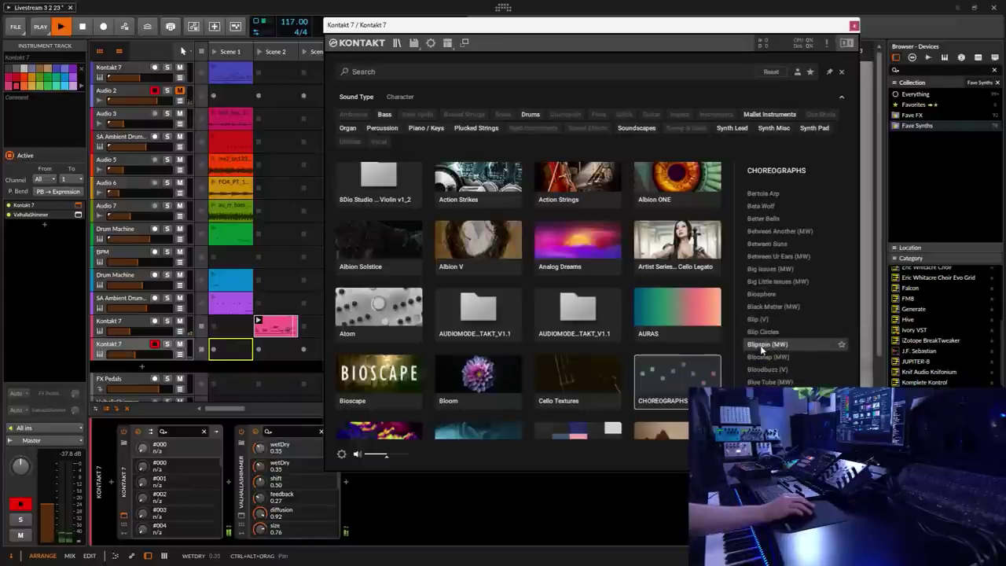
{"action": "left_click", "coordinate": [758, 359]}
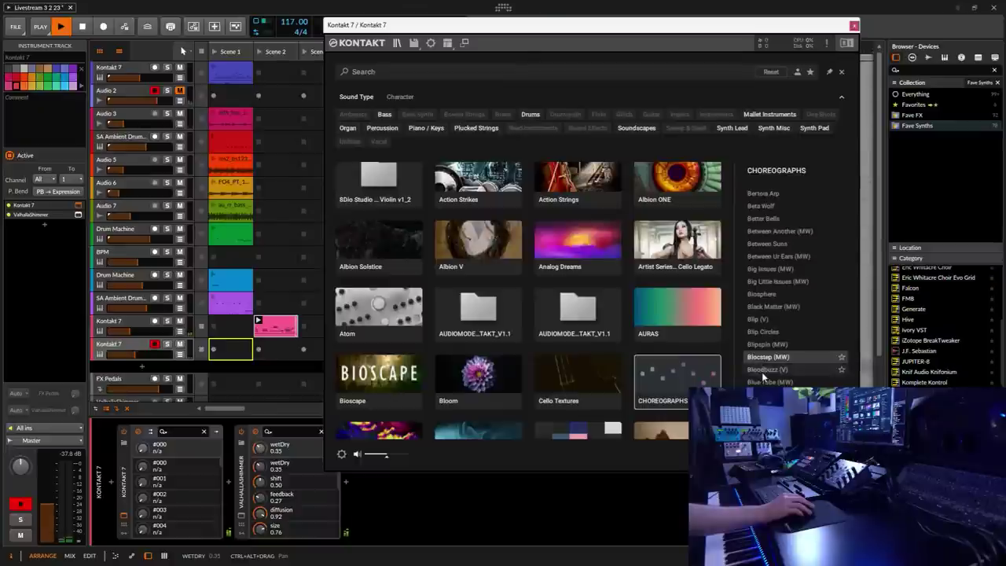
Audition the CHOREOGRAPHS presets Bloodbuzz (V), Blue Tube (MW), Blunt (MW), Bogling House, Bontempi, Borealis and Botanical Garden (MW).
{"action": "scroll", "coordinate": [764, 354], "scroll_direction": "down", "scroll_amount": 3}
{"action": "left_click", "coordinate": [762, 295]}
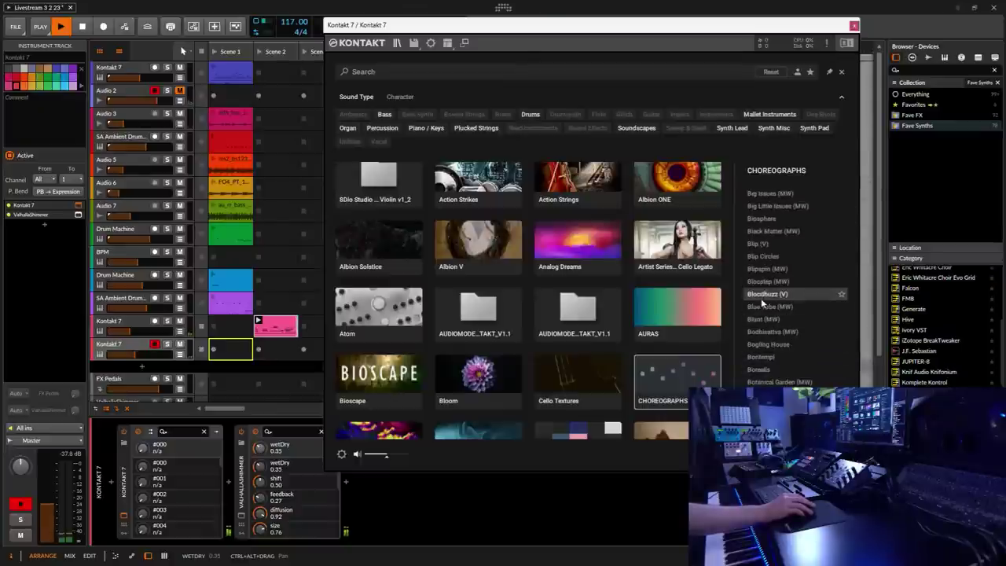
{"action": "left_click", "coordinate": [762, 310]}
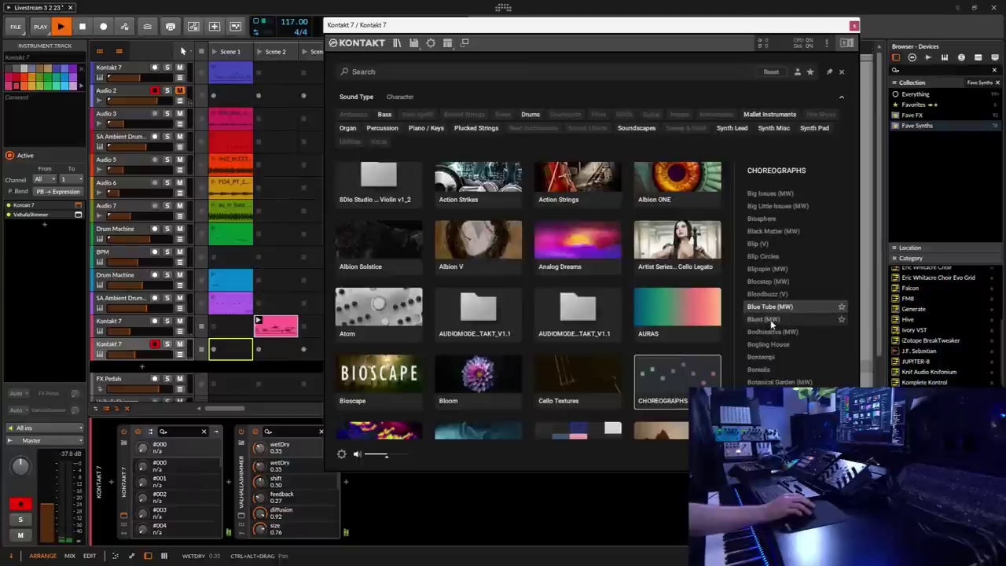
{"action": "left_click", "coordinate": [763, 320]}
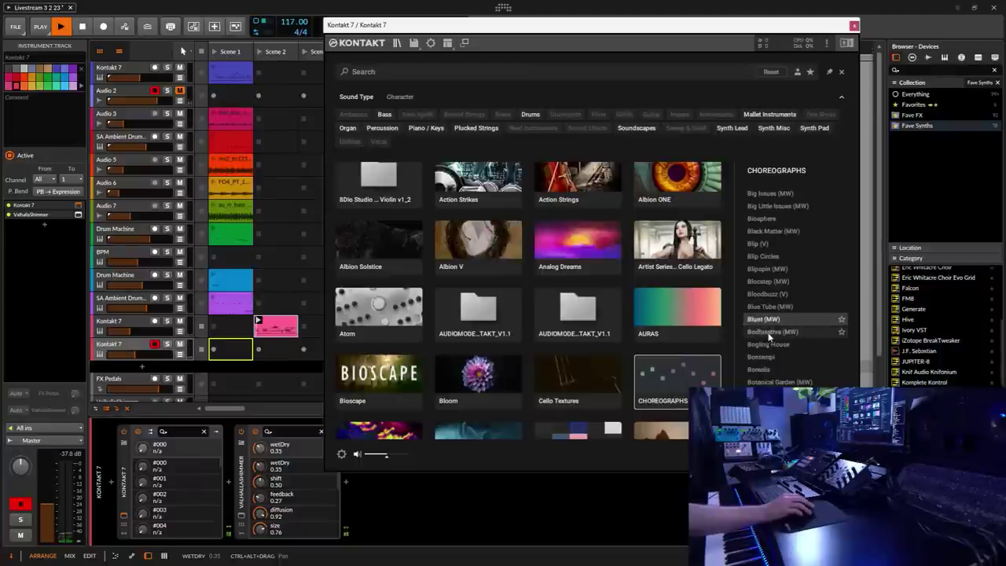
{"action": "left_click", "coordinate": [766, 346]}
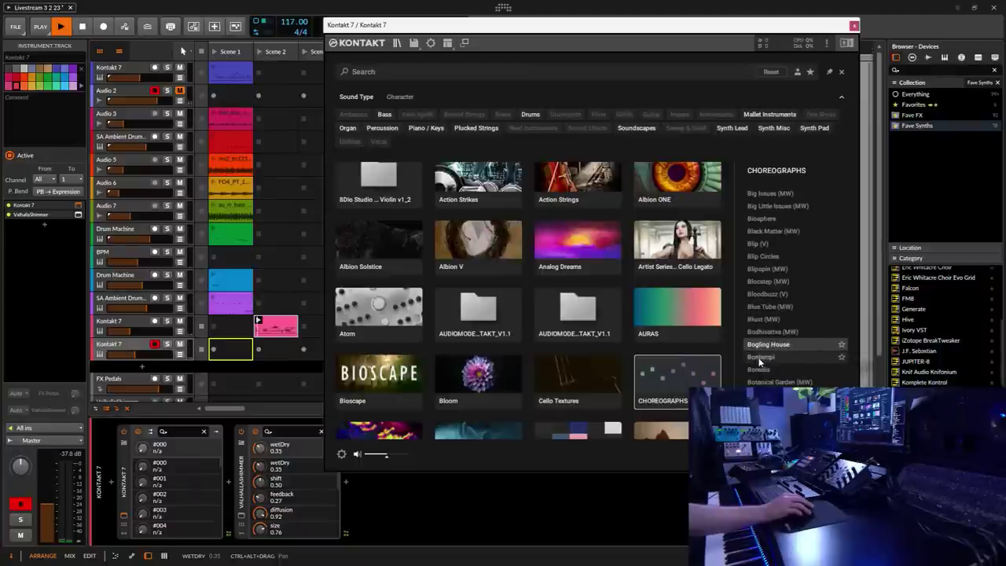
{"action": "left_click", "coordinate": [764, 360]}
{"action": "left_click", "coordinate": [759, 371]}
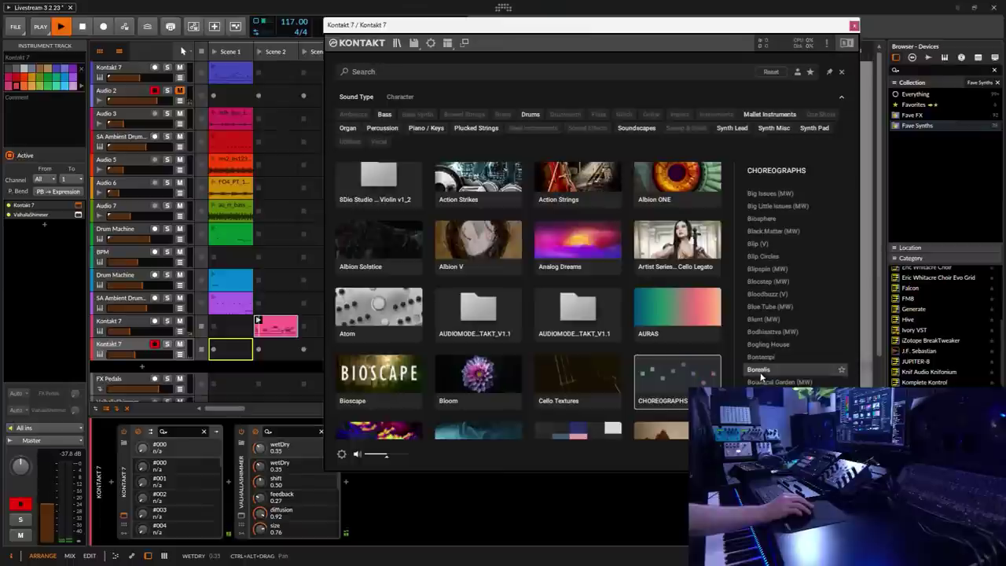
{"action": "left_click", "coordinate": [774, 382]}
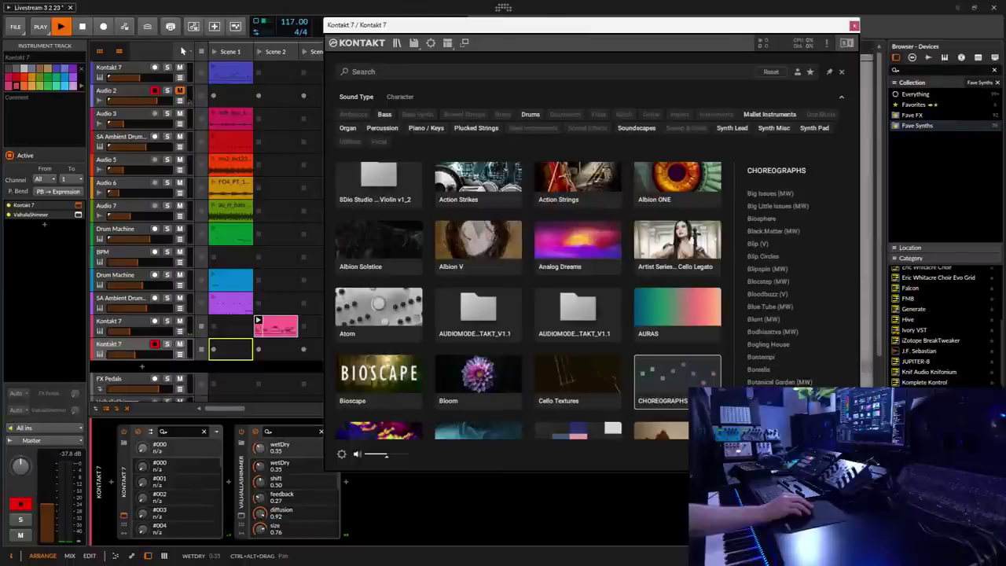
Audition the CHOREOGRAPHS presets from Bottomless to Bunyip, including Bouncing Tones, Brash War (MW), Brass Gut, Bulbs I and Bulbs II.
{"action": "scroll", "coordinate": [770, 346], "scroll_direction": "down", "scroll_amount": 2}
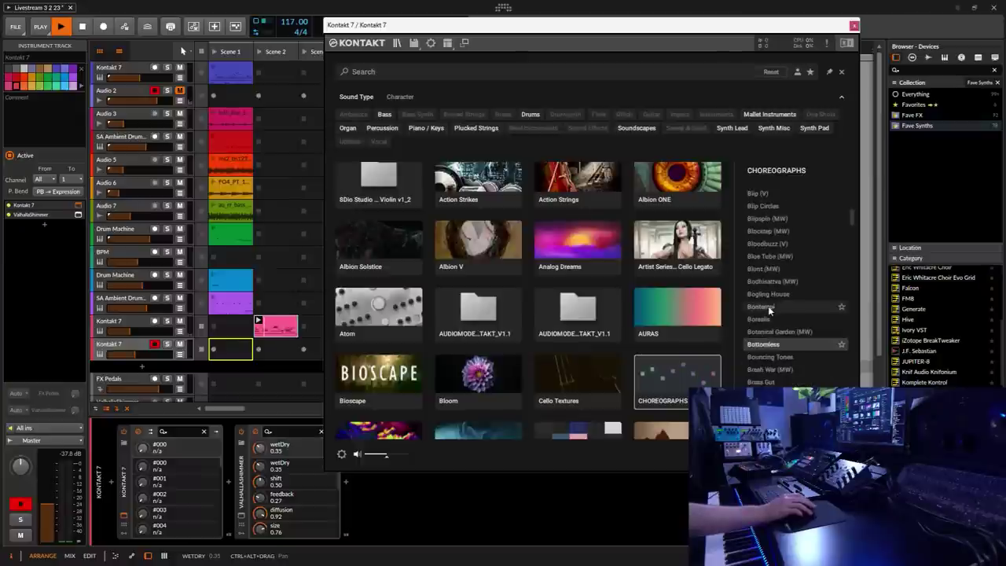
{"action": "left_click", "coordinate": [764, 344]}
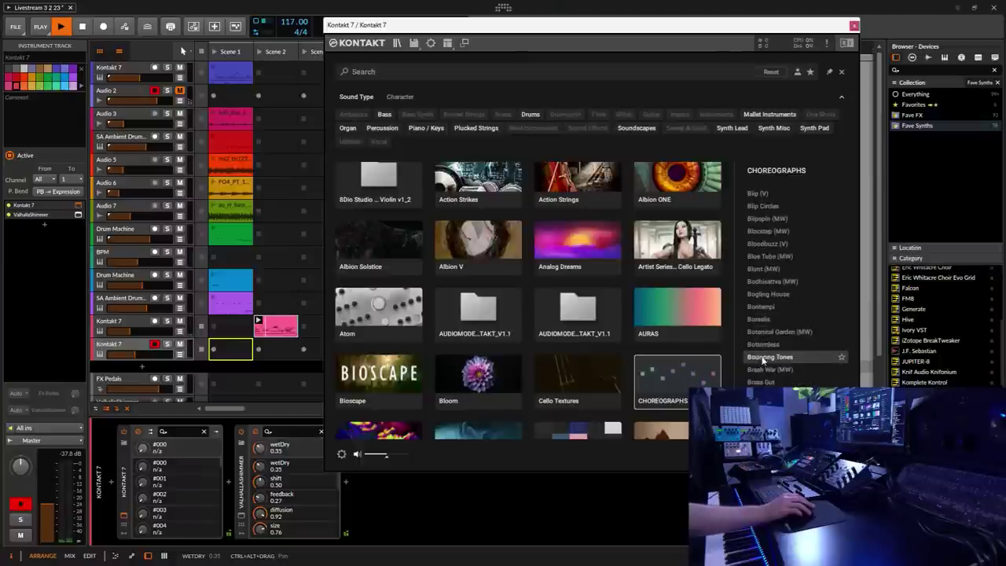
{"action": "left_click", "coordinate": [761, 371]}
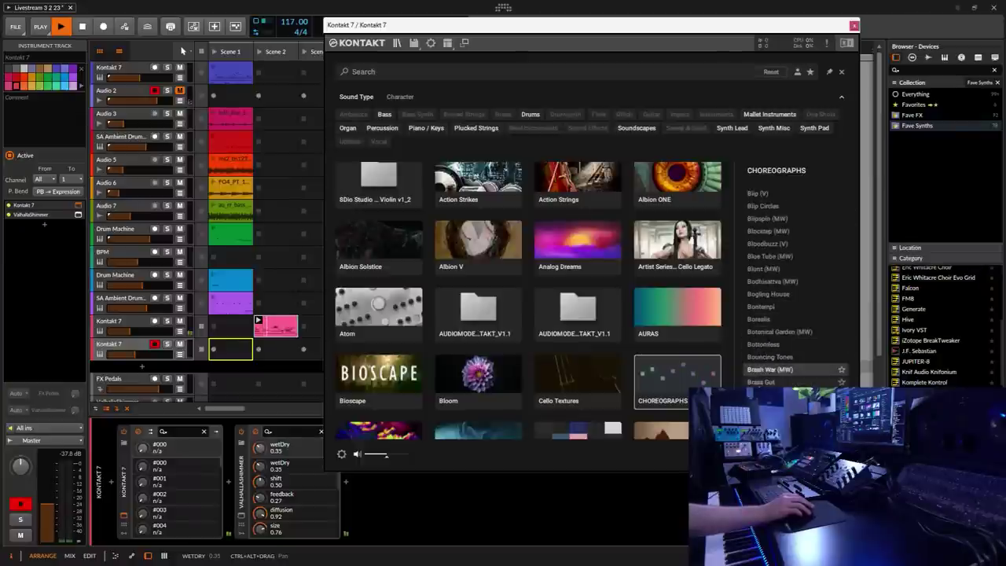
{"action": "left_click", "coordinate": [761, 382]}
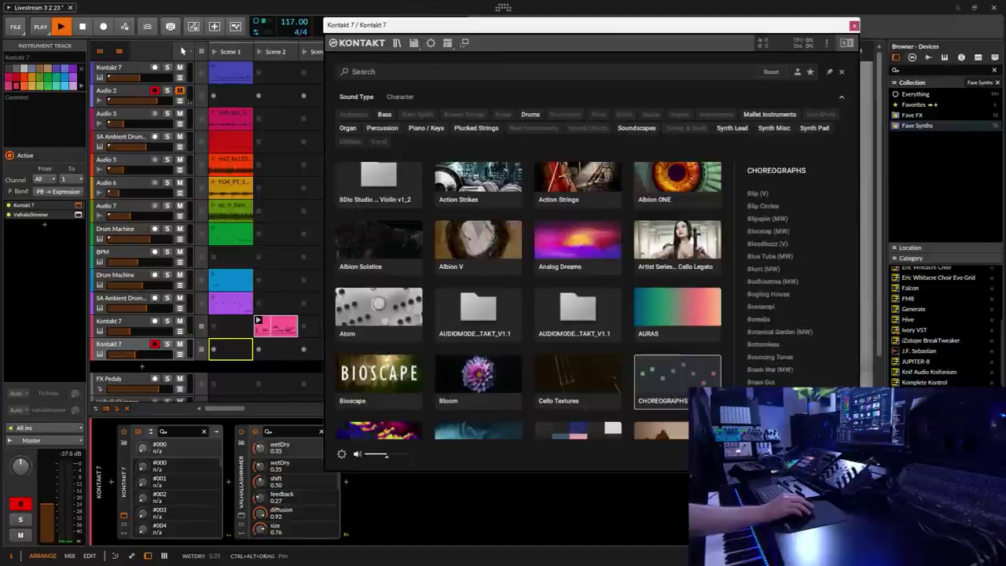
{"action": "scroll", "coordinate": [766, 325], "scroll_direction": "down", "scroll_amount": 3}
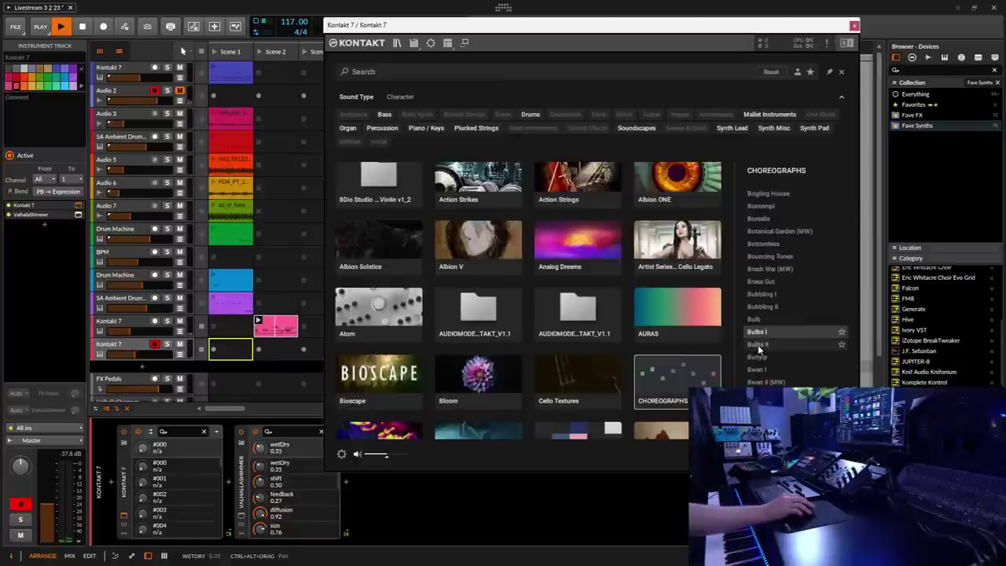
{"action": "left_click", "coordinate": [758, 345]}
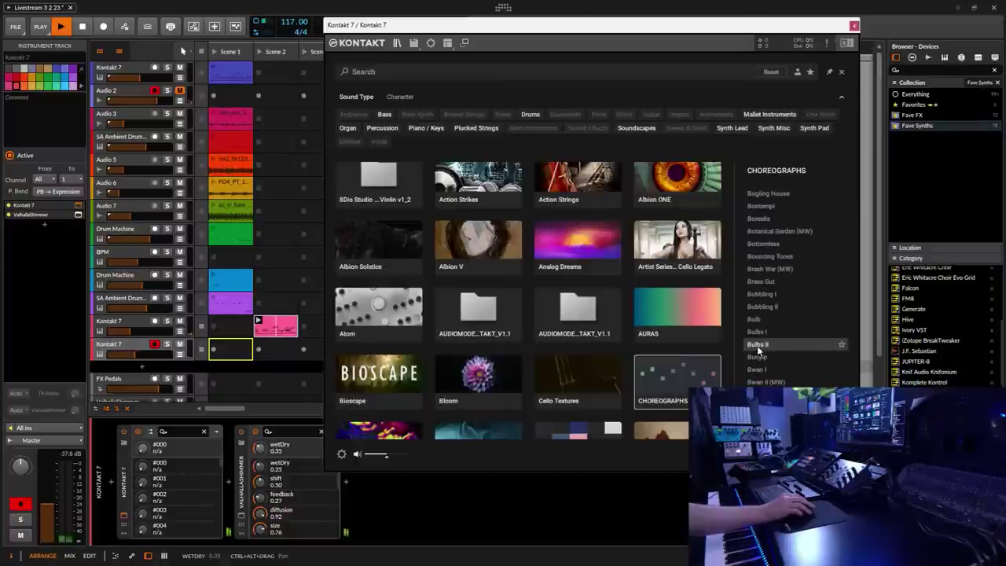
{"action": "left_click", "coordinate": [758, 358]}
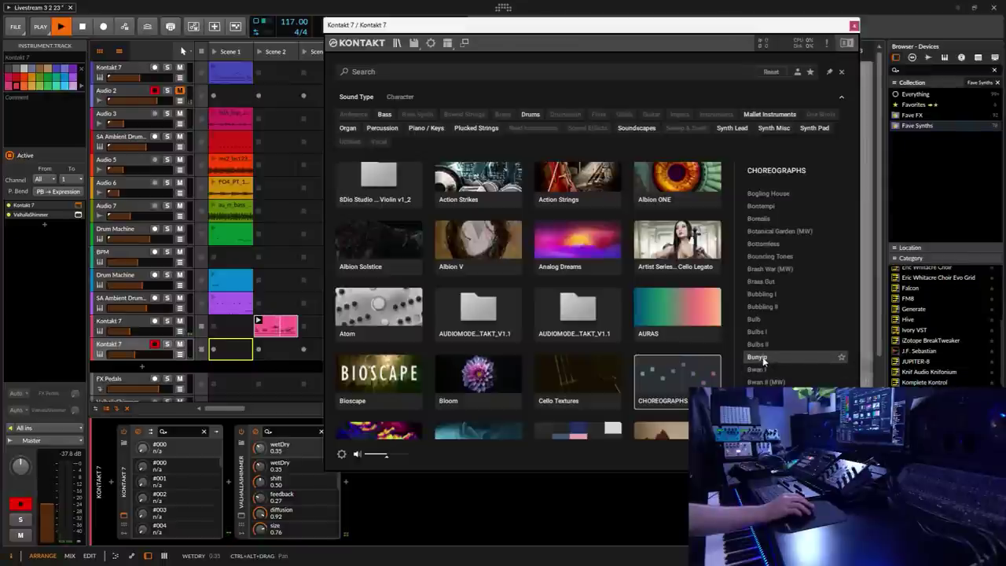
Load the CHOREOGRAPHS preset Bunyip and try it with the second Kontakt 7 track's volume lowered to about -35 dB.
{"action": "left_click", "coordinate": [759, 358]}
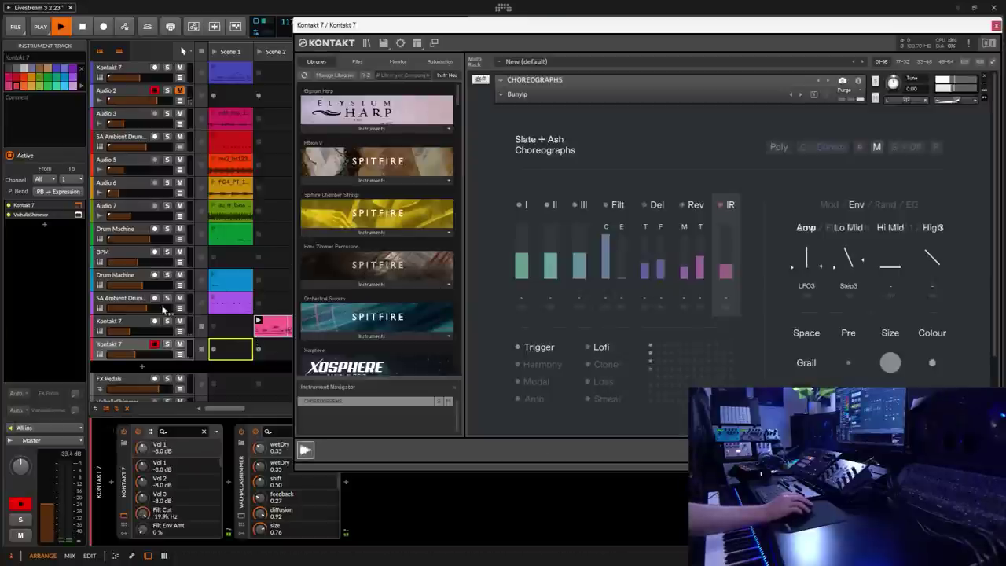
{"action": "left_click", "coordinate": [126, 351]}
{"action": "left_click_drag", "start_coordinate": [54, 515], "coordinate": [54, 521]}
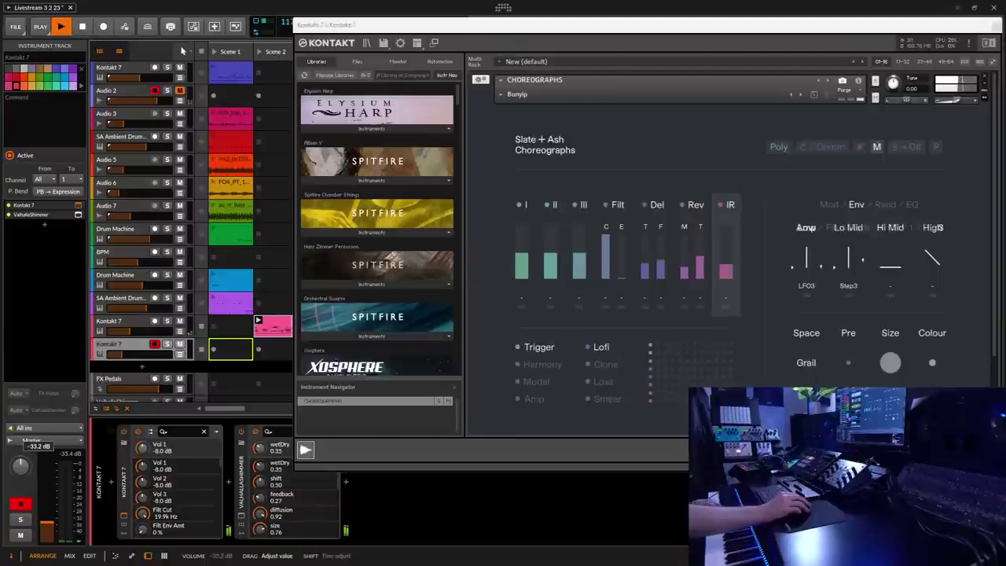
{"action": "left_click_drag", "start_coordinate": [48, 525], "coordinate": [49, 520]}
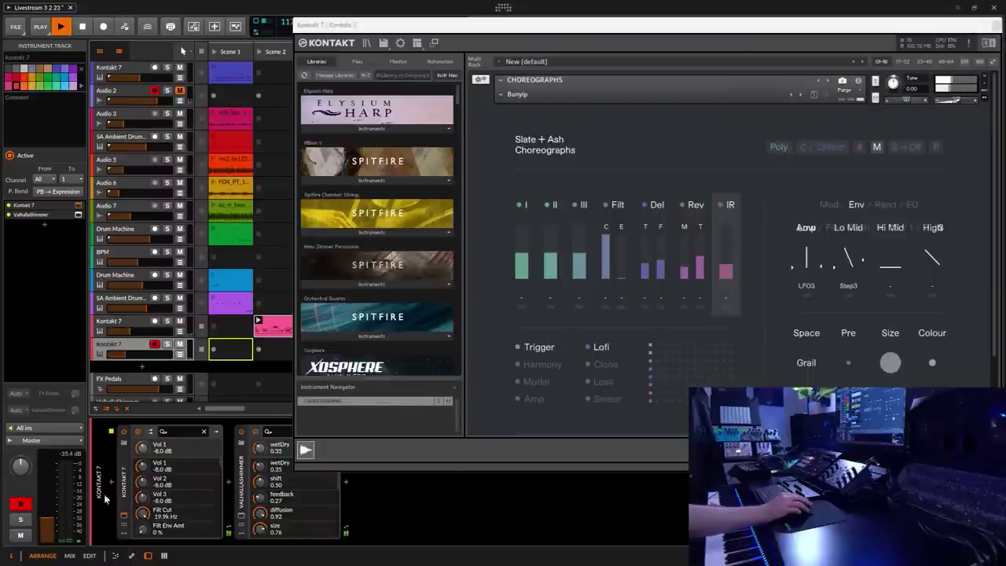
Remove the Bunyip instrument from the Kontakt rack and reopen the preset browser.
{"action": "left_click", "coordinate": [987, 81]}
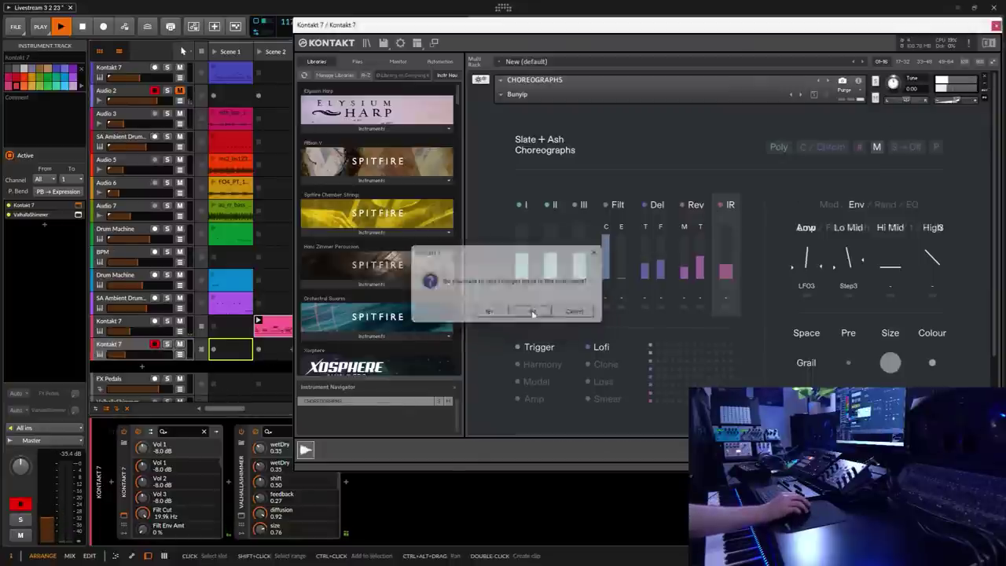
{"action": "key", "text": "Return"}
{"action": "left_click", "coordinate": [367, 43]}
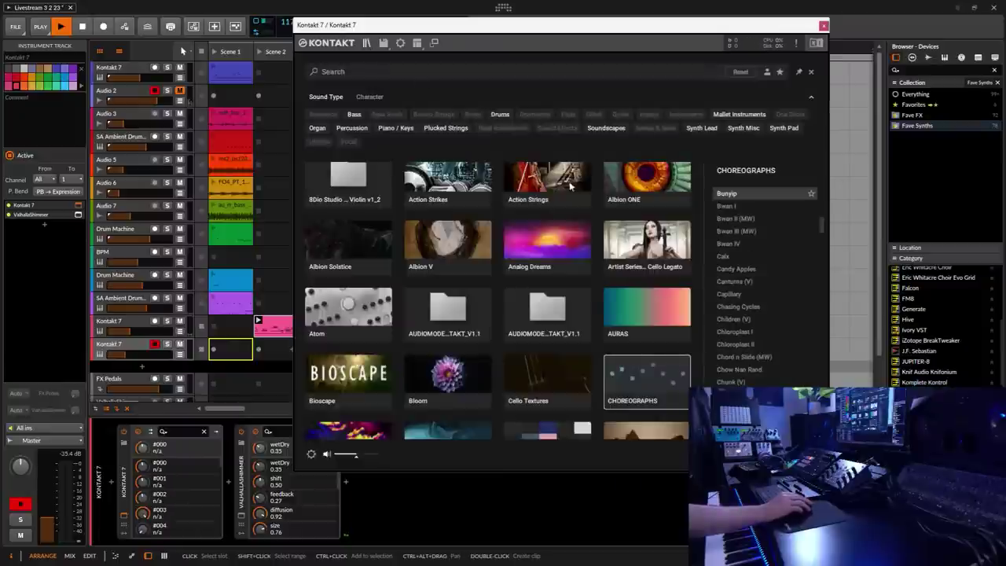
Audition the CHOREOGRAPHS presets from Helix back to Halcyon Days, including Heartbeat, Headrush and Harmony Bounce.
{"action": "left_click_drag", "start_coordinate": [822, 227], "coordinate": [821, 287]}
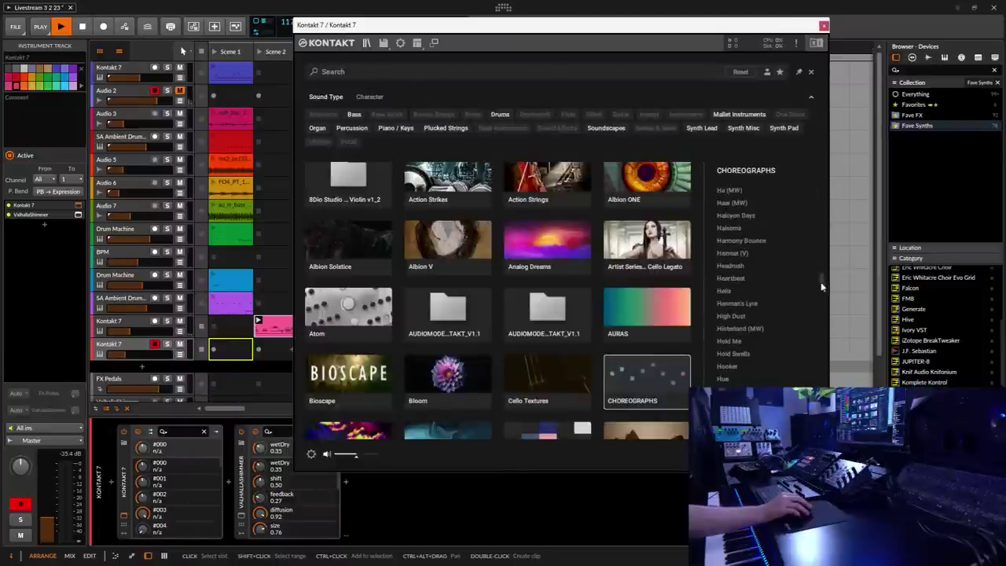
{"action": "left_click", "coordinate": [733, 293]}
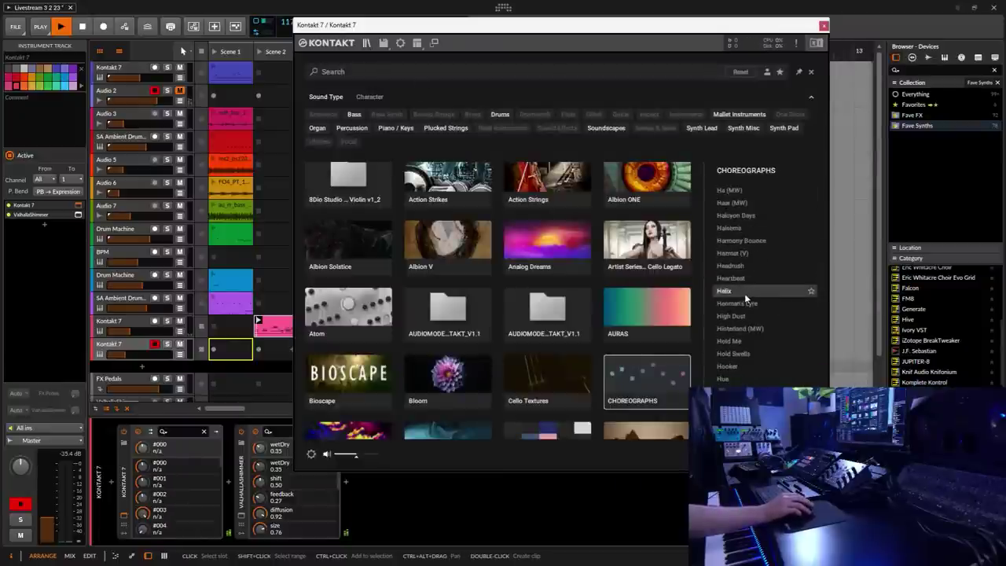
{"action": "left_click", "coordinate": [732, 280]}
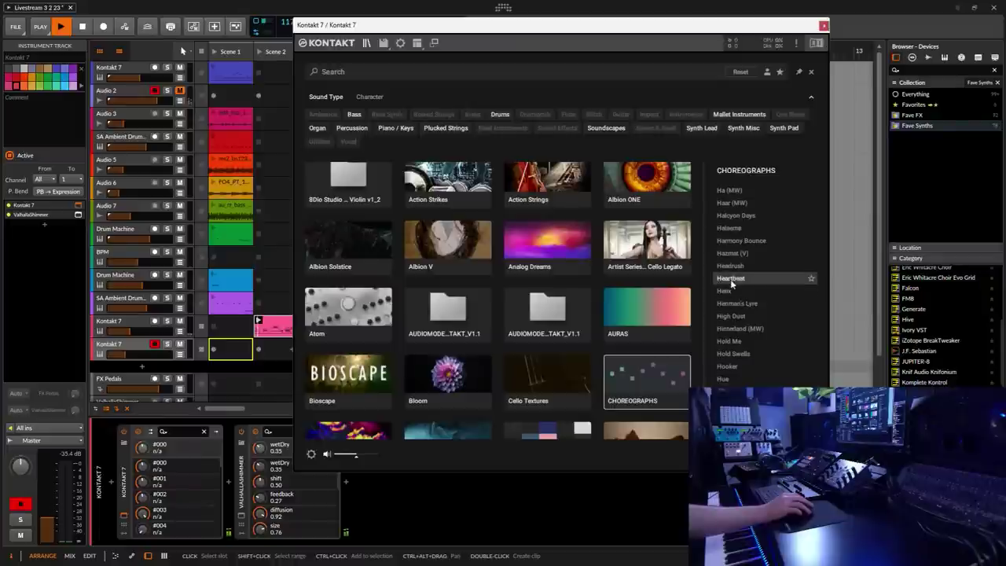
{"action": "left_click", "coordinate": [731, 266]}
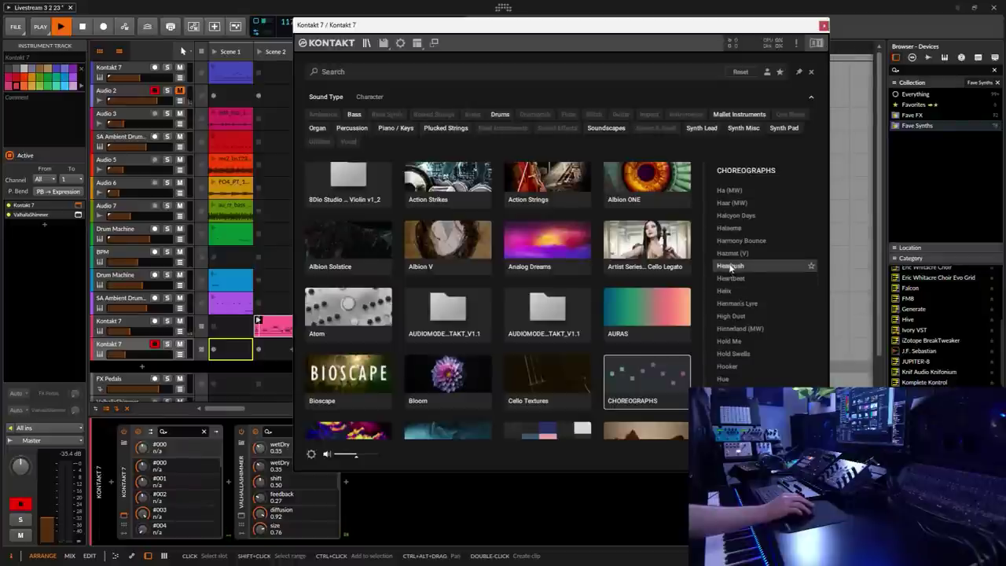
{"action": "left_click", "coordinate": [729, 243]}
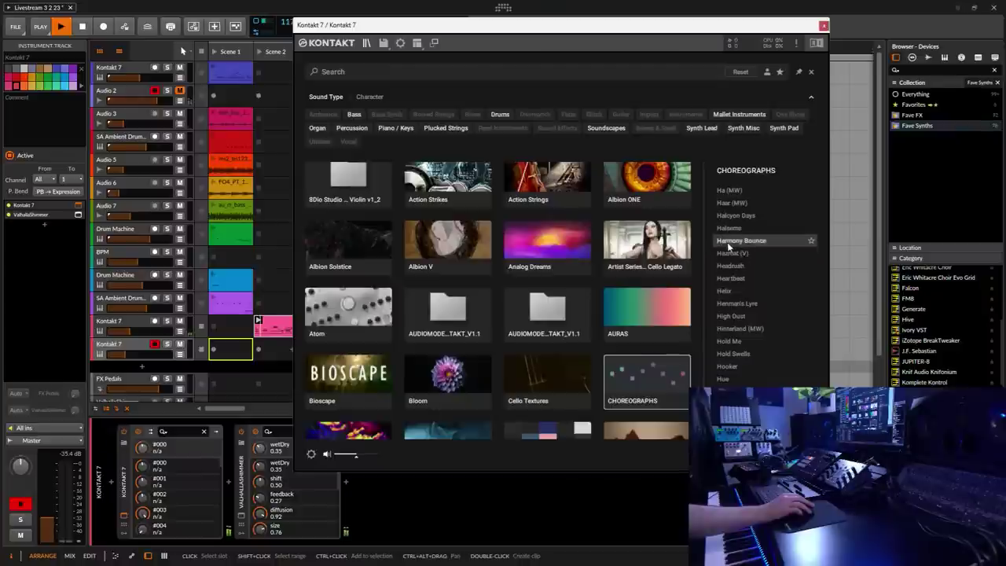
{"action": "left_click", "coordinate": [729, 229]}
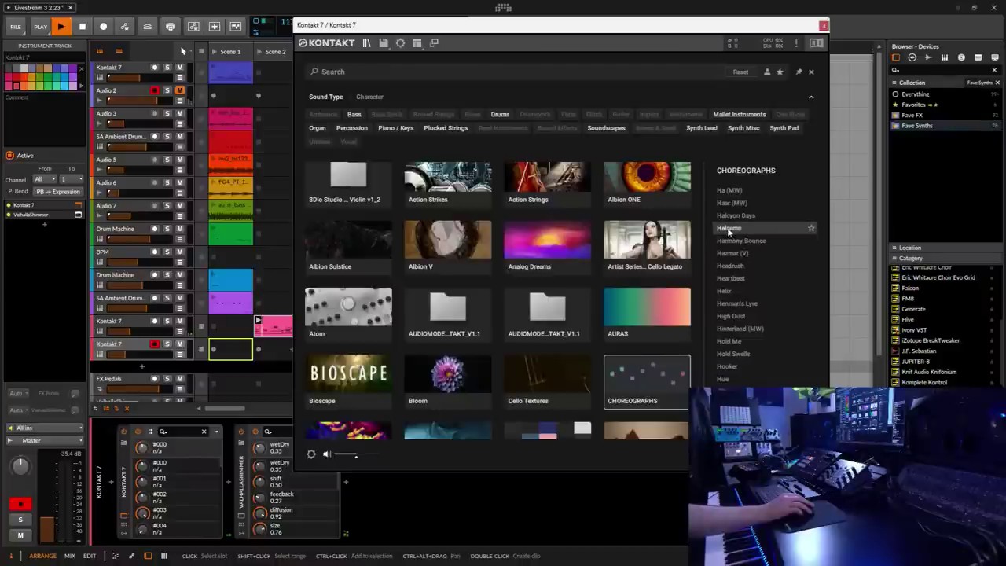
{"action": "left_click", "coordinate": [731, 216]}
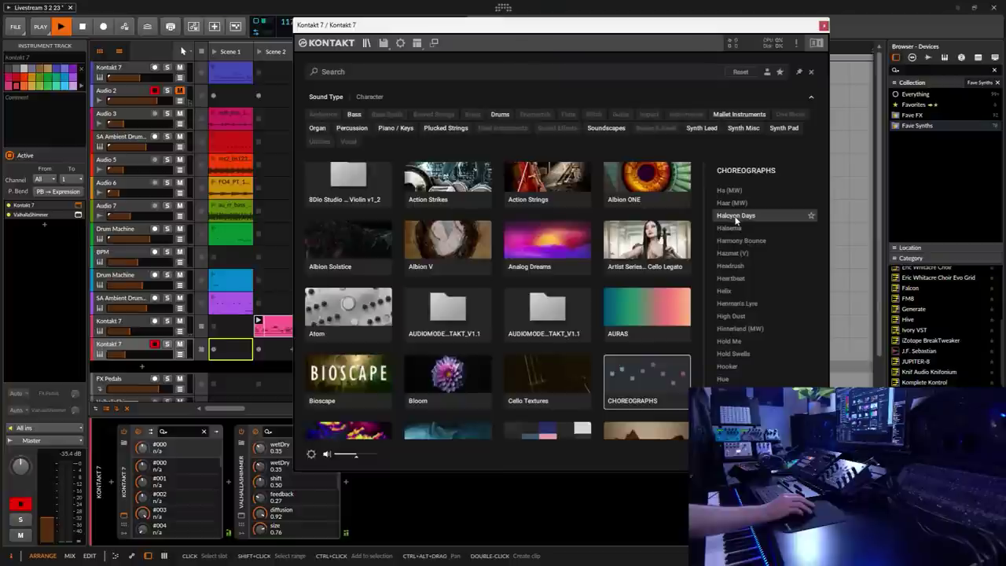
Load the Halcyon Days preset and set its track's volume to about -15.8 dB.
{"action": "double_click", "coordinate": [736, 216]}
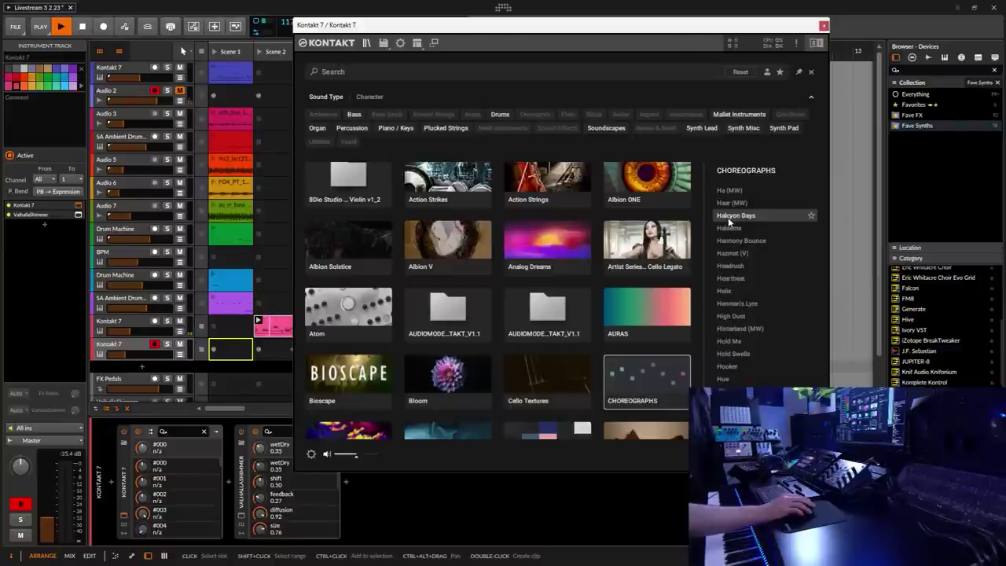
{"action": "double_click", "coordinate": [727, 217]}
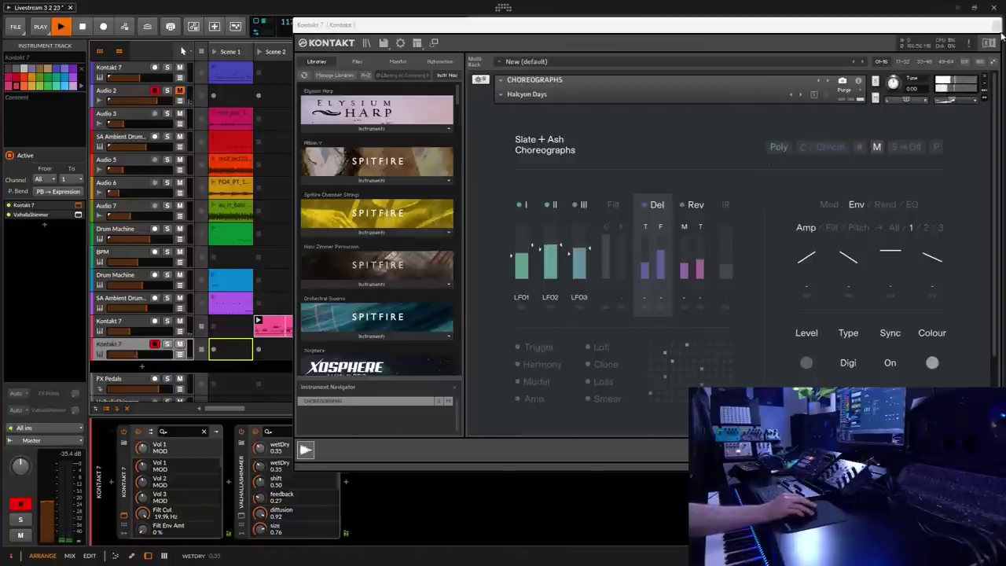
{"action": "left_click", "coordinate": [138, 350]}
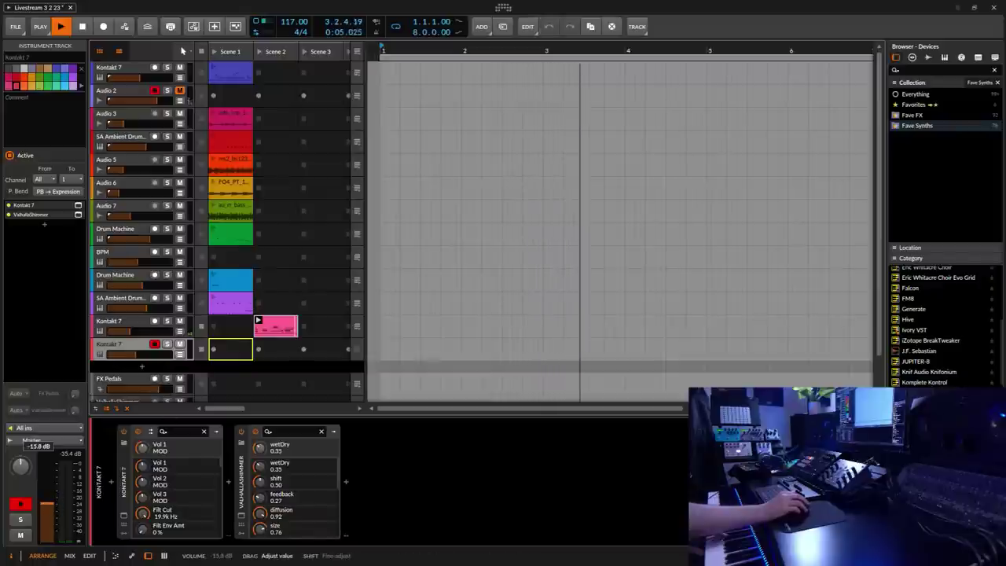
Turn record quantization off and record a Halcyon Days clip into the Scene 2 slot of the second Kontakt 7 track.
{"action": "left_click", "coordinate": [46, 30]}
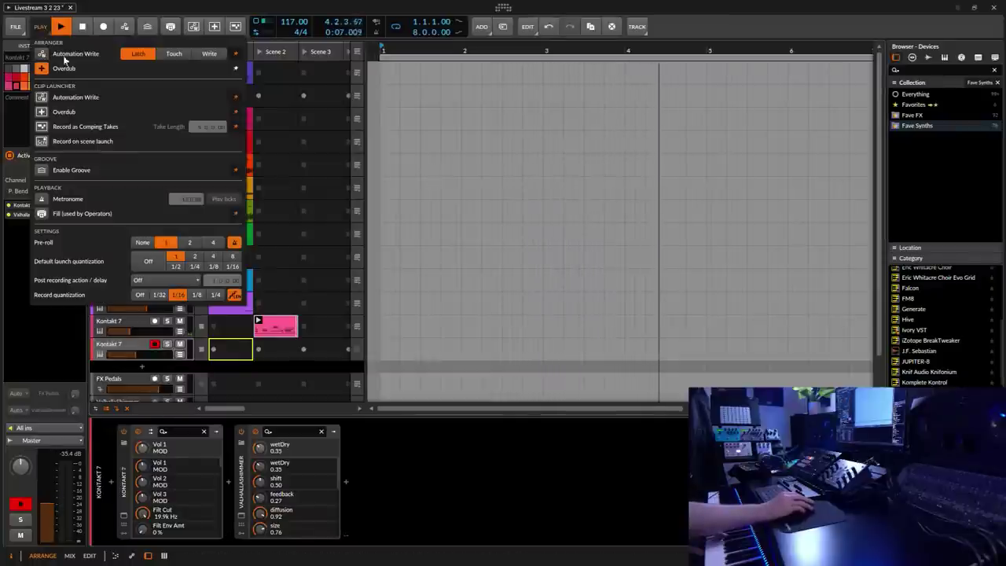
{"action": "left_click", "coordinate": [139, 294]}
{"action": "left_click", "coordinate": [354, 371]}
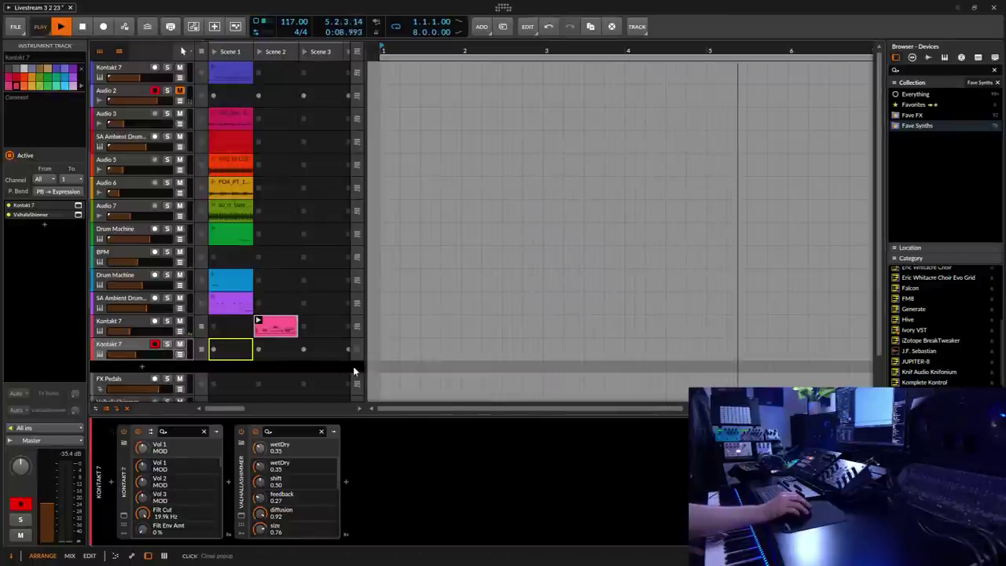
{"action": "left_click", "coordinate": [259, 349]}
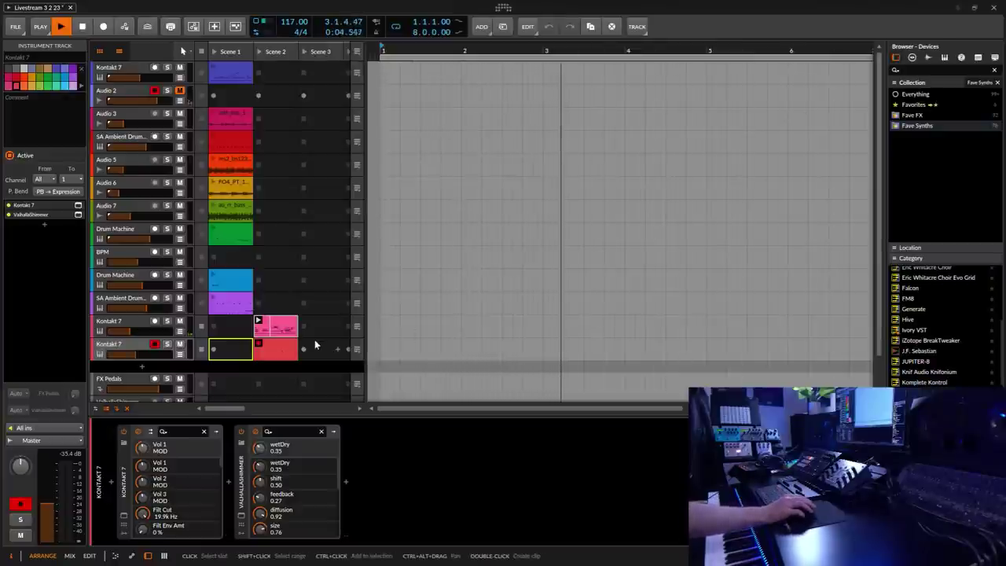
{"action": "left_click", "coordinate": [259, 342]}
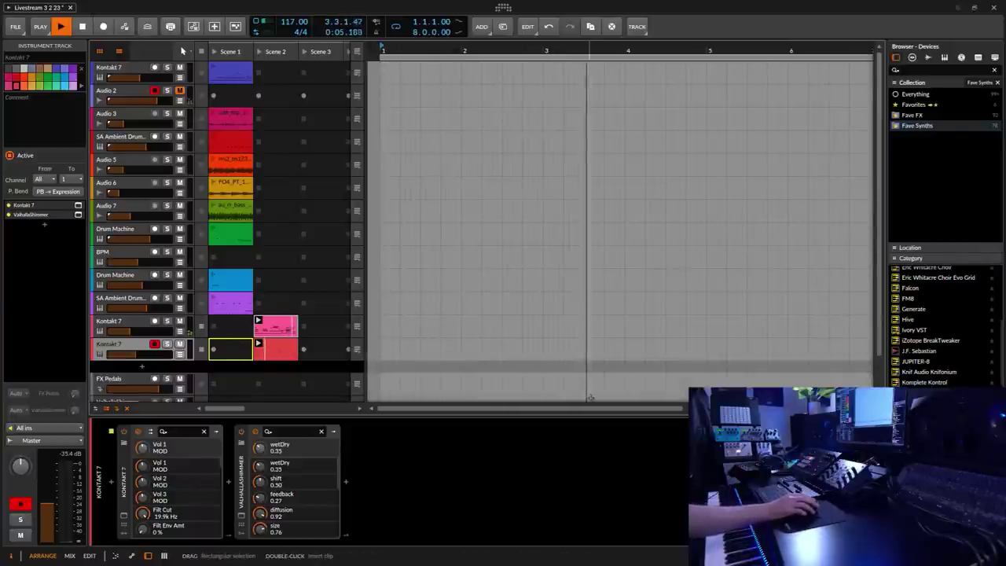
Insert EQ-5 after EchoBoy on the first pink Kontakt 7 track, moving band 1 to about 64 Hz and cutting band 2 about 3.2 dB at 361 Hz.
{"action": "left_click", "coordinate": [228, 326]}
{"action": "left_click", "coordinate": [588, 482]}
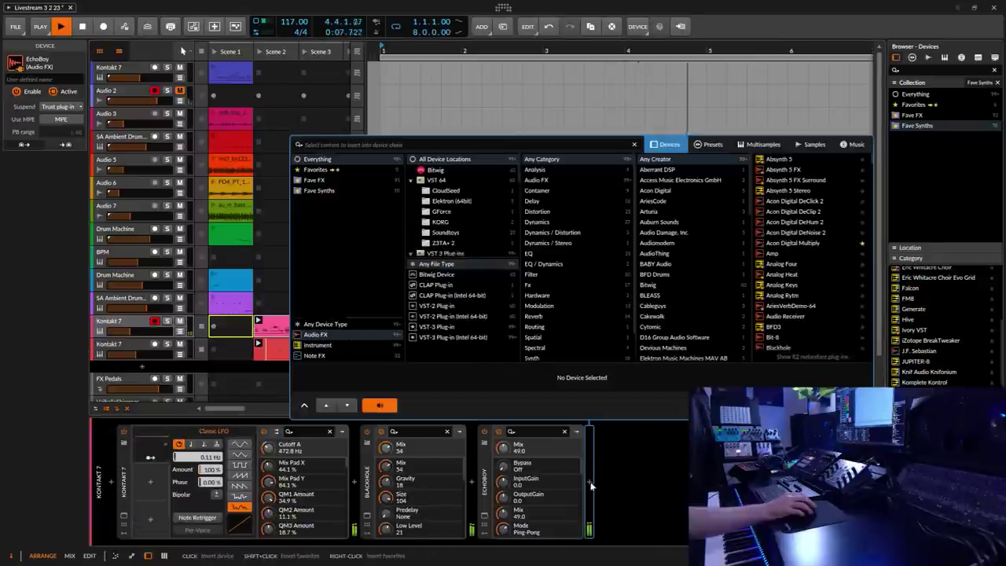
{"action": "left_click", "coordinate": [316, 180]}
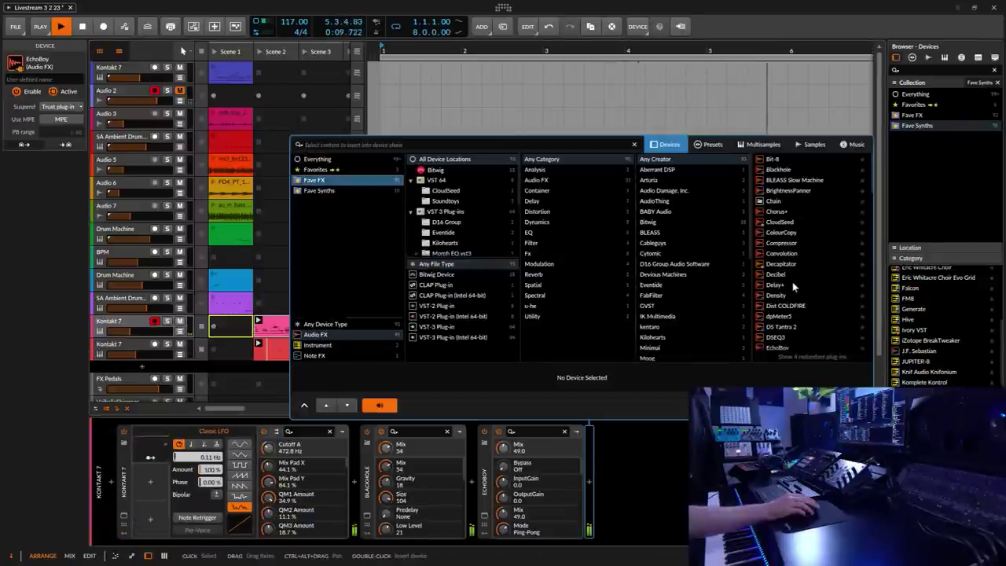
{"action": "scroll", "coordinate": [794, 282], "scroll_direction": "down", "scroll_amount": 3}
{"action": "left_click", "coordinate": [782, 317]}
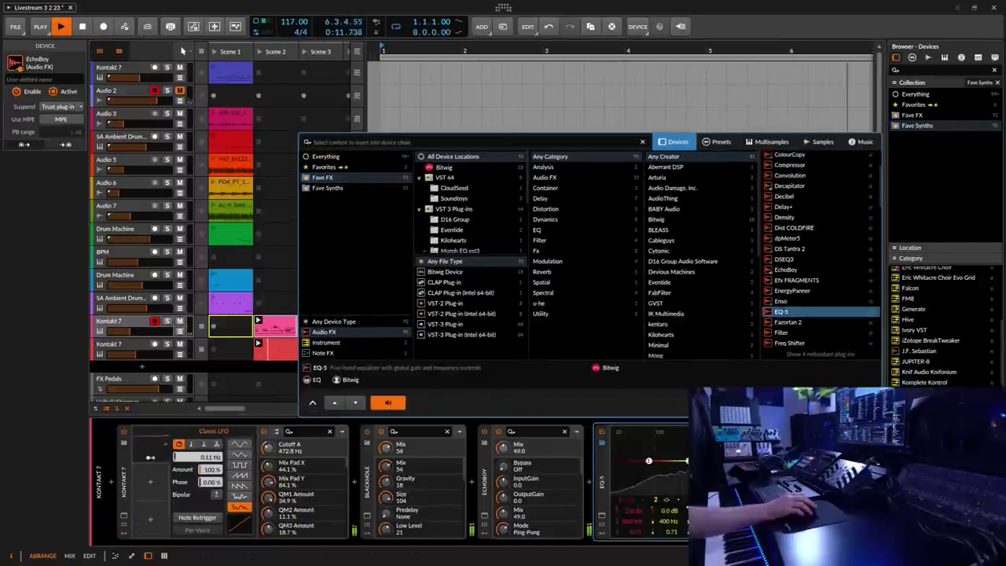
{"action": "key", "text": "Return"}
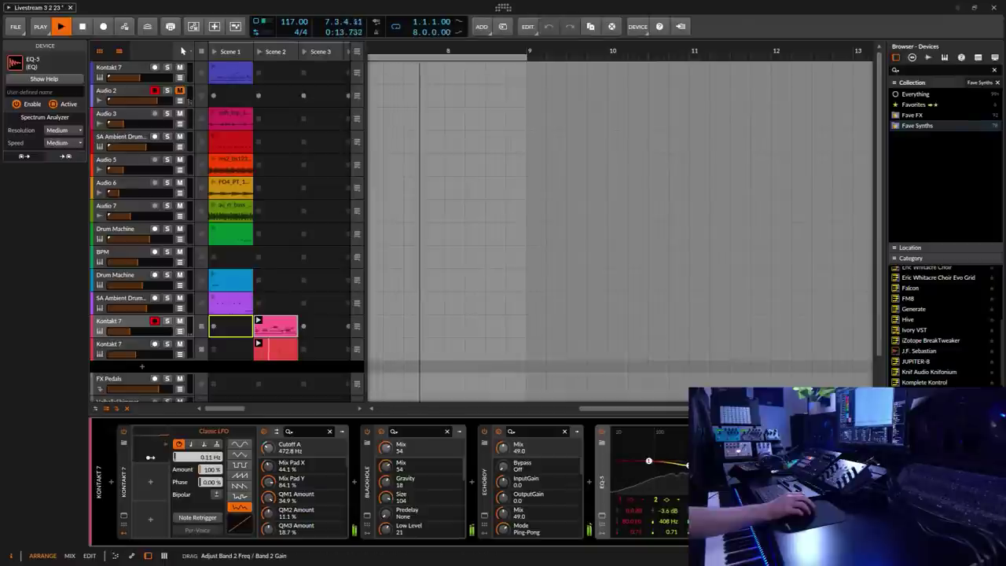
{"action": "left_click_drag", "start_coordinate": [649, 460], "coordinate": [643, 483]}
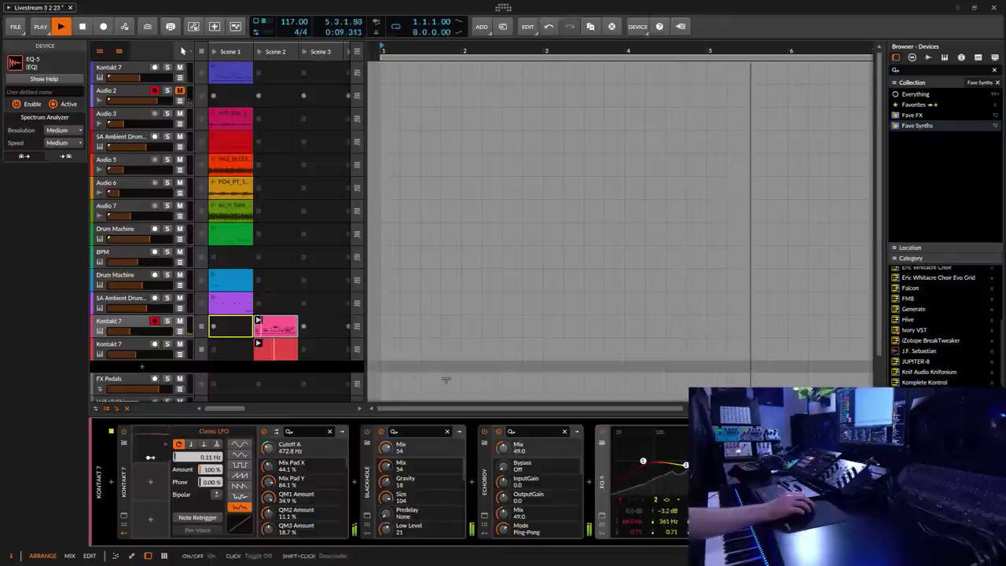
Select the Halcyon Days track and save the project.
{"action": "left_click", "coordinate": [133, 346]}
{"action": "scroll", "coordinate": [466, 324], "scroll_direction": "down", "scroll_amount": 1}
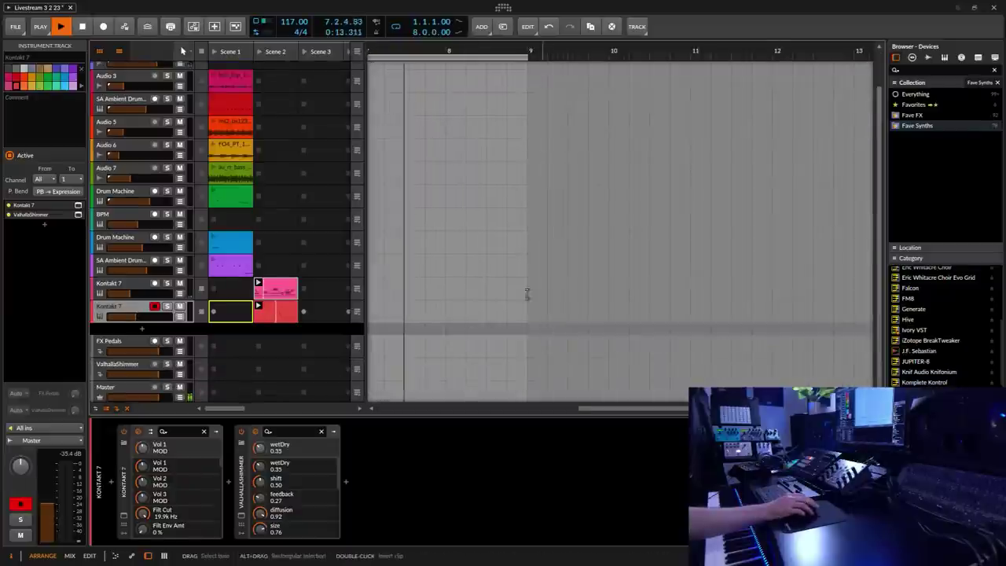
{"action": "left_click", "coordinate": [15, 27]}
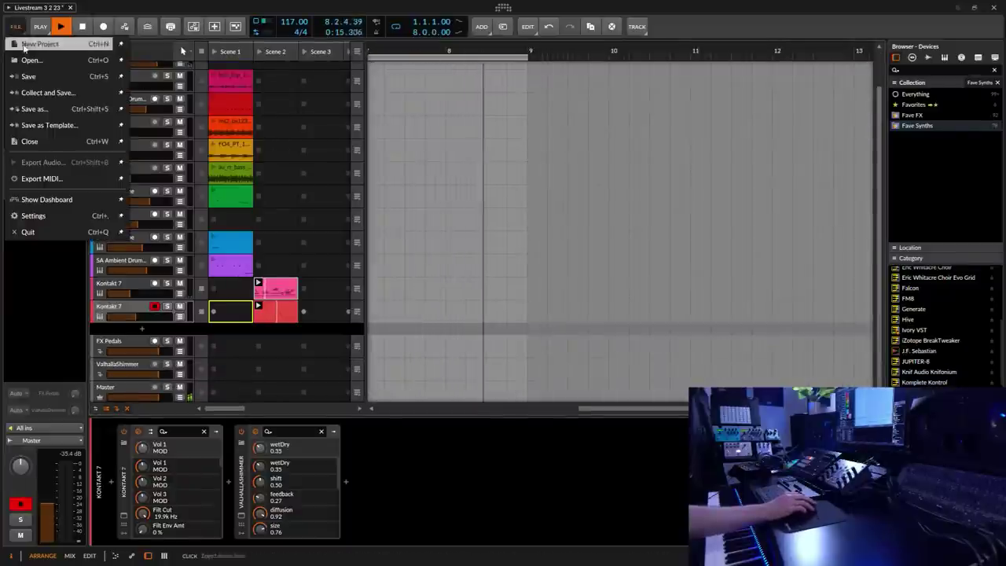
{"action": "left_click", "coordinate": [32, 73]}
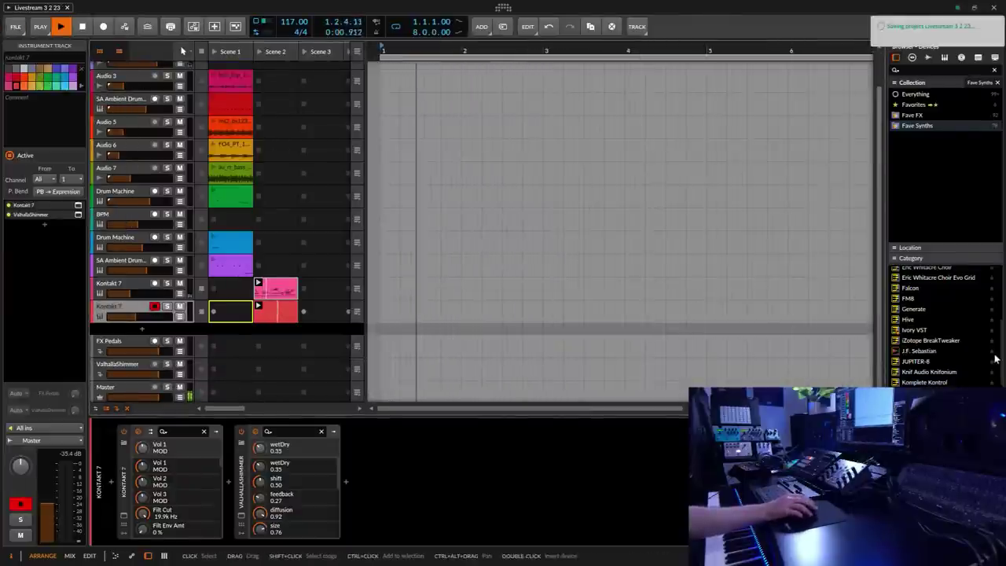
Set ValhallaShimmer's wetDry to 0.48 on the Halcyon Days track.
{"action": "scroll", "coordinate": [995, 323], "scroll_direction": "up", "scroll_amount": 5}
{"action": "scroll", "coordinate": [1000, 314], "scroll_direction": "down", "scroll_amount": 5}
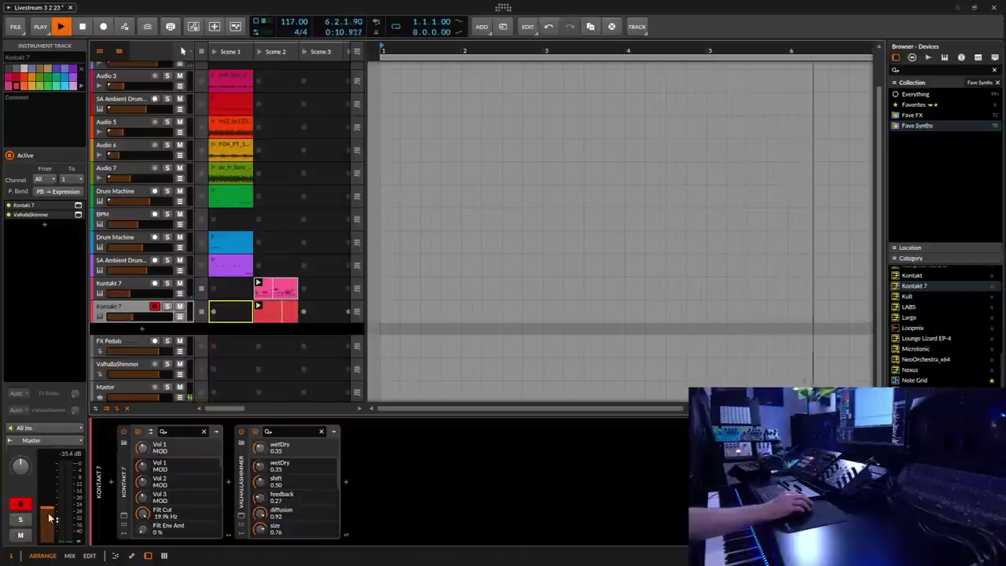
{"action": "left_click_drag", "start_coordinate": [285, 469], "coordinate": [285, 447]}
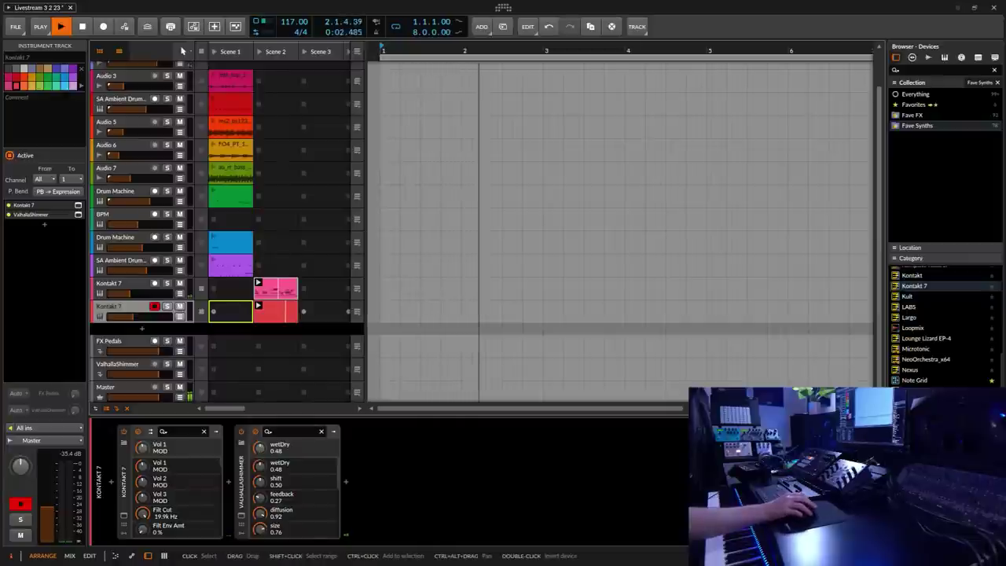
Add Omnisphere on a new track below the Kontakt 7 tracks and place its plugin window over the arranger.
{"action": "left_click_drag", "start_coordinate": [786, 338], "coordinate": [351, 337]}
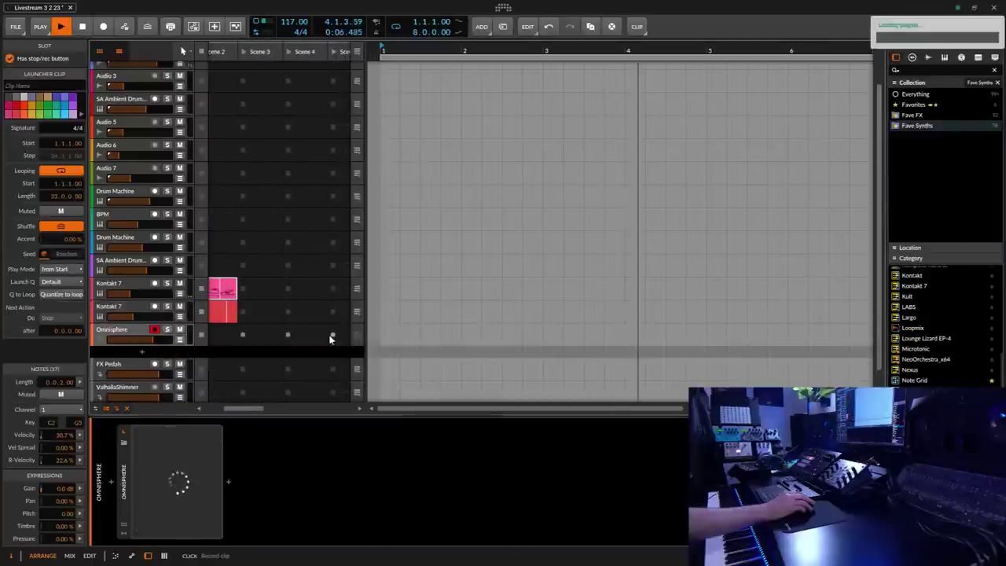
{"action": "left_click_drag", "start_coordinate": [262, 407], "coordinate": [231, 409]}
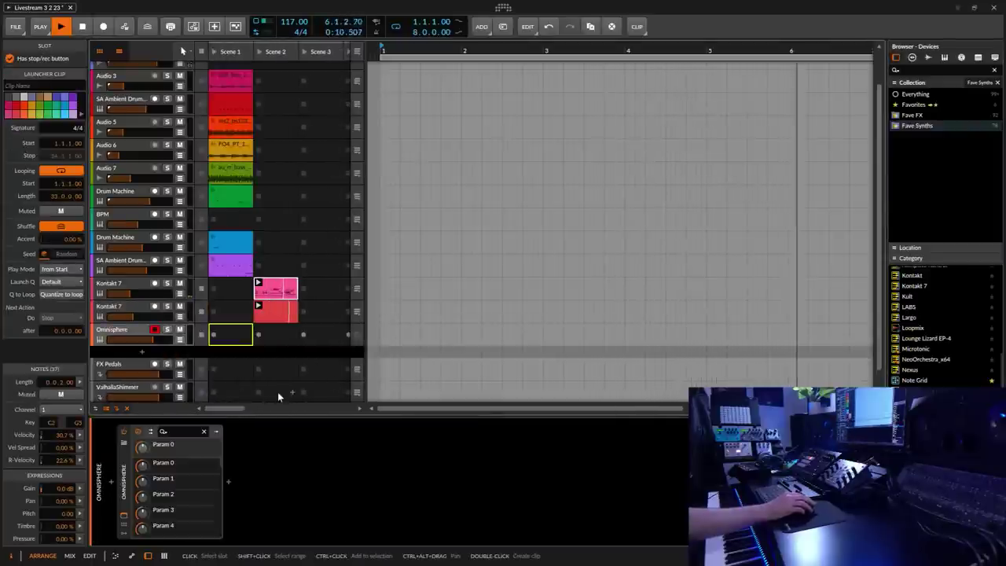
{"action": "left_click", "coordinate": [138, 431]}
{"action": "left_click_drag", "start_coordinate": [475, 106], "coordinate": [574, 71]}
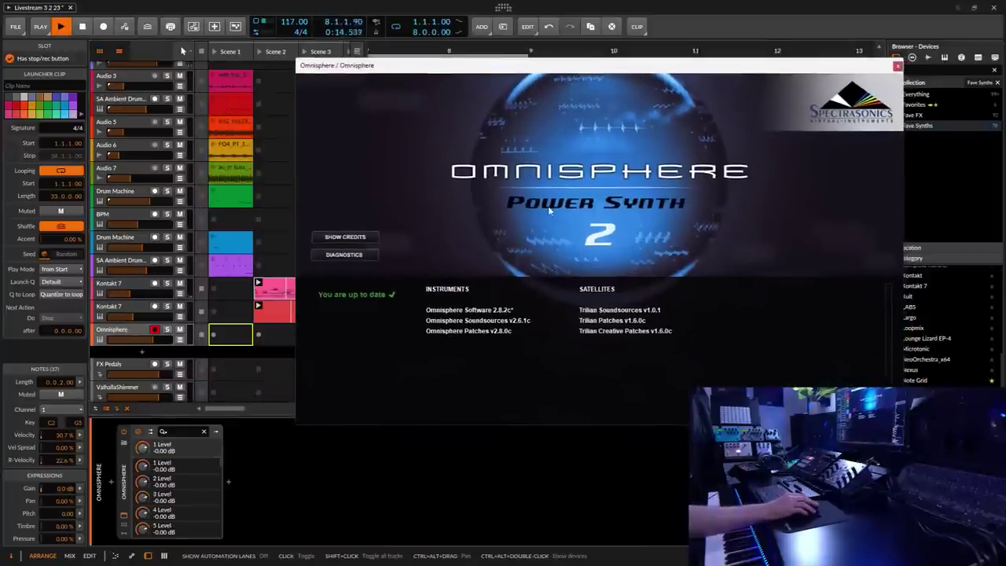
Browse Omnisphere patches from the user directory Tom Wolfe's Binaural Soundscapes, filtered to the Pads + Strings category.
{"action": "left_click", "coordinate": [671, 162]}
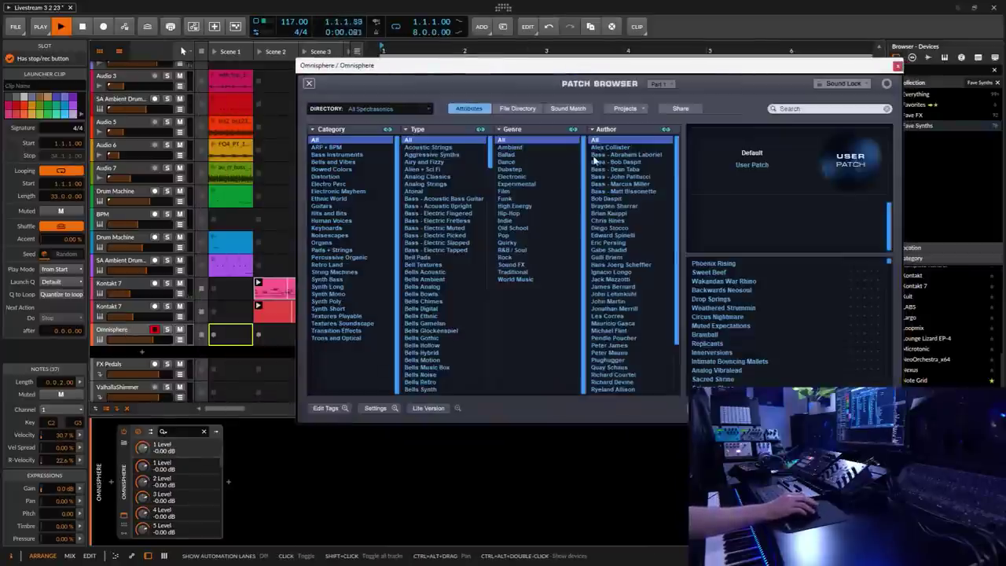
{"action": "left_click", "coordinate": [419, 111]}
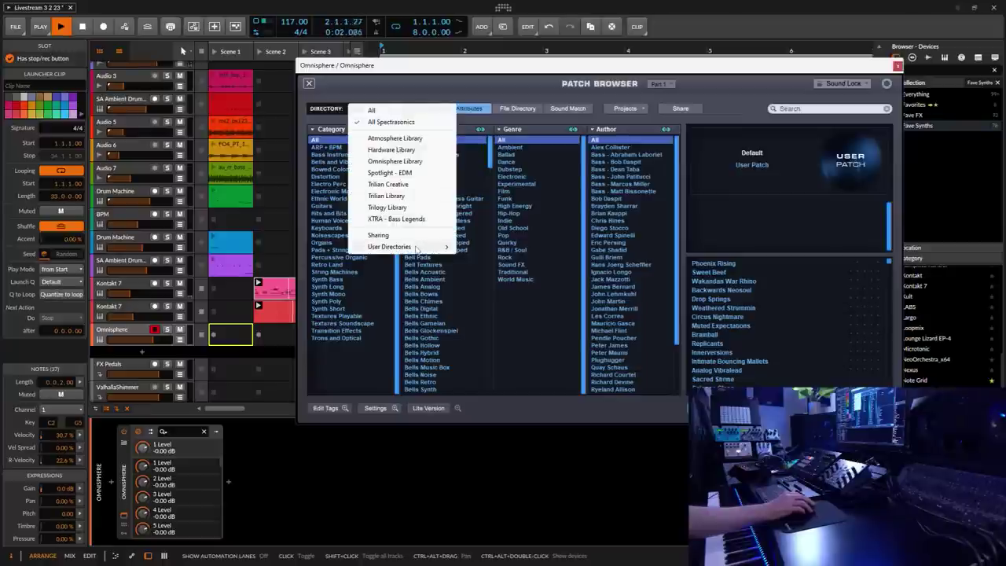
{"action": "mouse_move", "coordinate": [415, 249]}
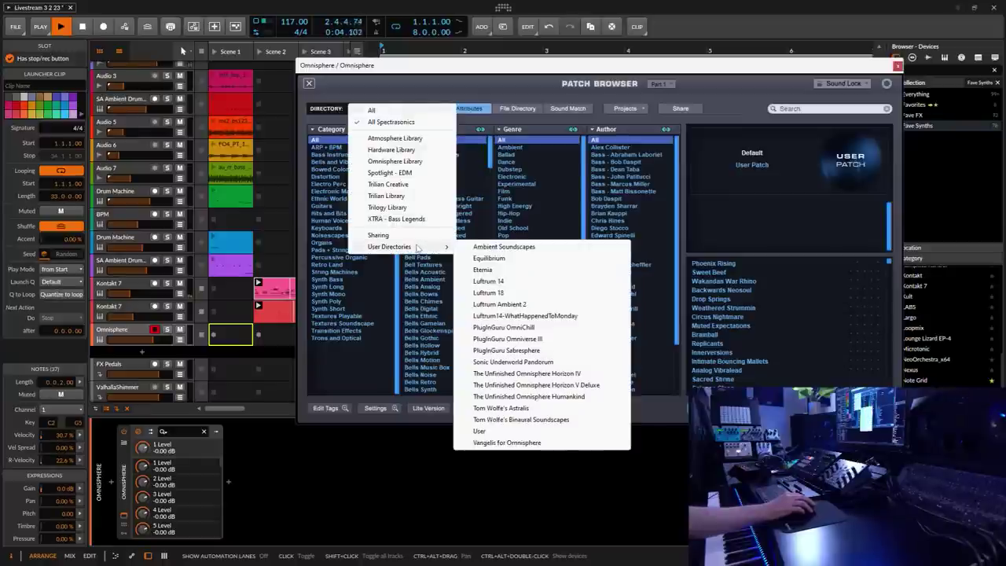
{"action": "left_click", "coordinate": [535, 420]}
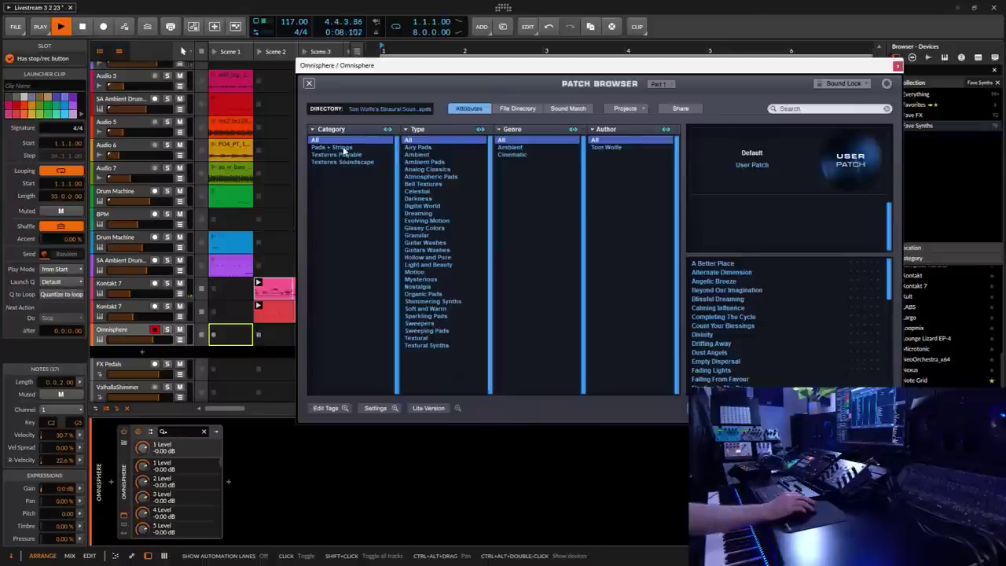
{"action": "left_click", "coordinate": [343, 147]}
Load the patch A Better Place and lower the Omnisphere track's volume to about -21.5 dB.
{"action": "left_click", "coordinate": [717, 267]}
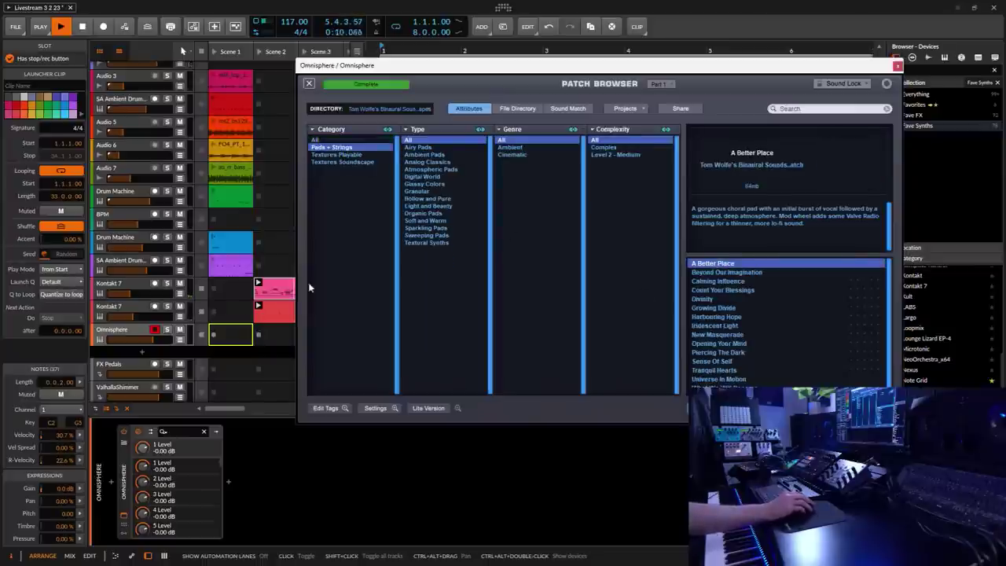
{"action": "left_click_drag", "start_coordinate": [60, 514], "coordinate": [60, 539]}
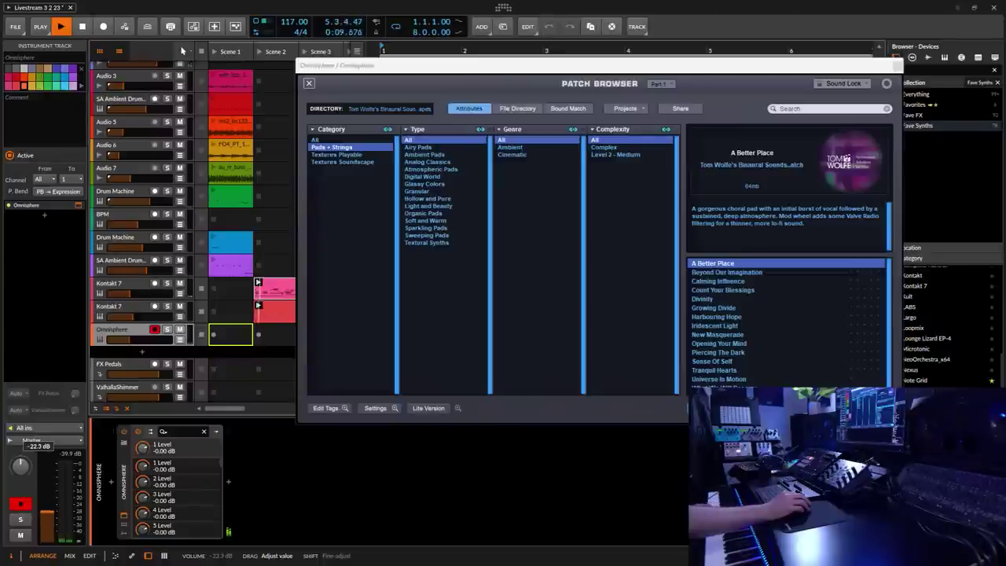
{"action": "left_click_drag", "start_coordinate": [48, 517], "coordinate": [49, 515]}
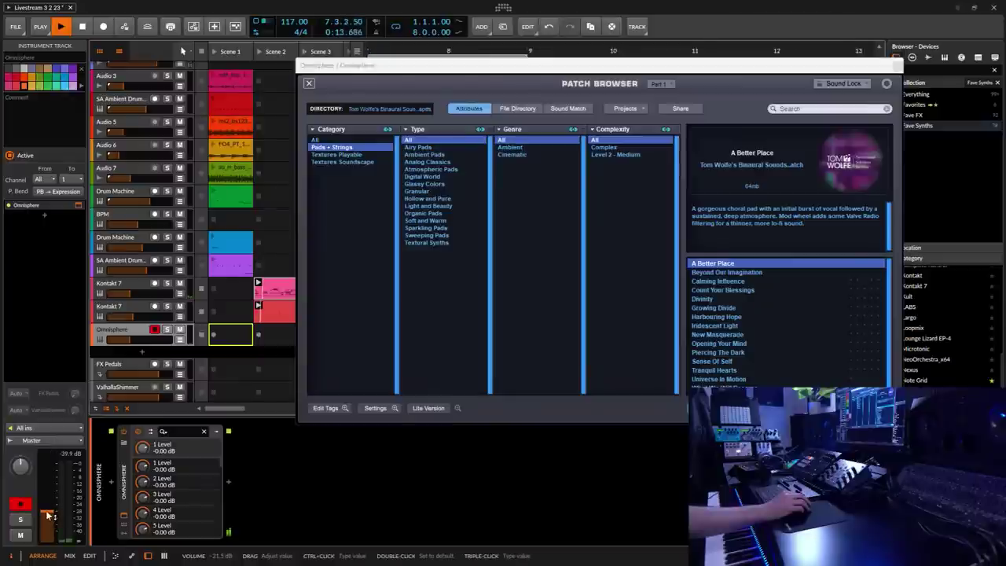
Audition the pad patches from Beyond Our Imagination through Harbouring Hope, settle on Iridescent Light and close Omnisphere's window.
{"action": "left_click", "coordinate": [720, 273]}
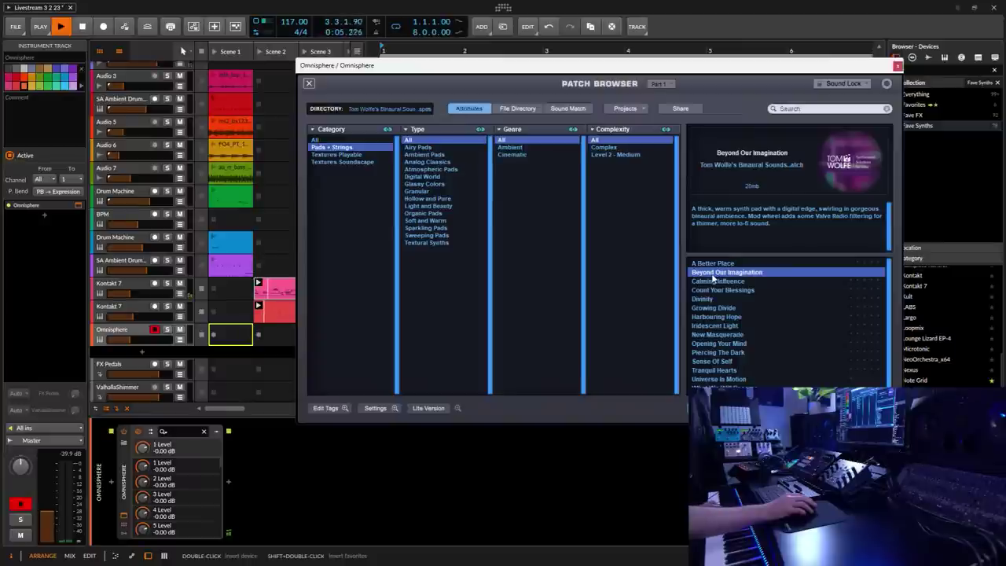
{"action": "left_click", "coordinate": [732, 282]}
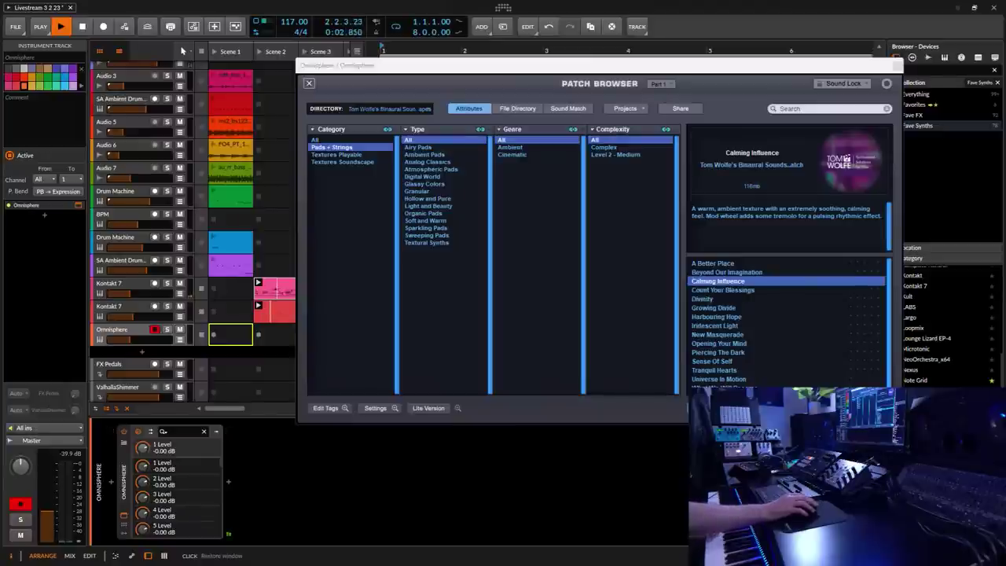
{"action": "left_click", "coordinate": [739, 291]}
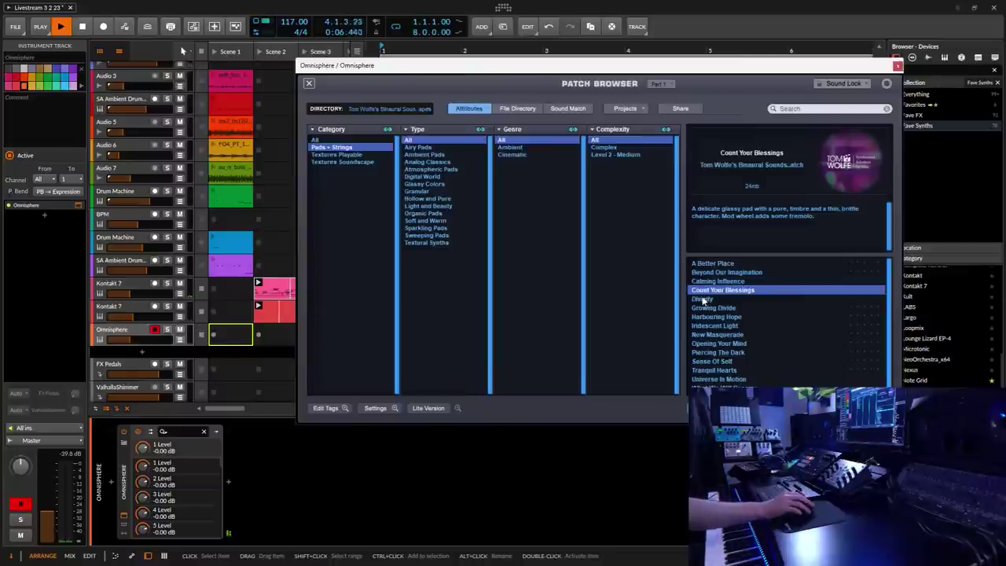
{"action": "left_click", "coordinate": [703, 299]}
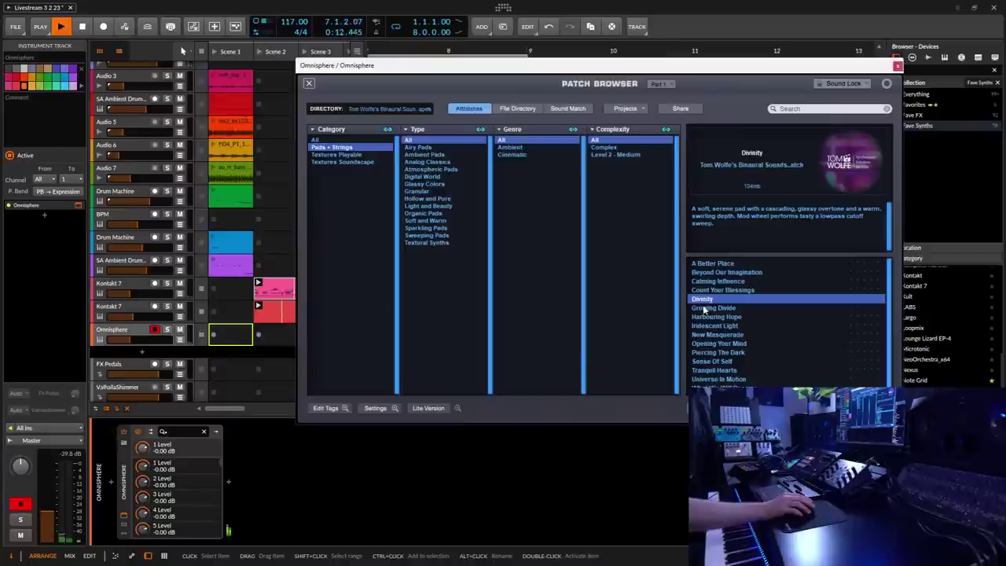
{"action": "left_click", "coordinate": [723, 309]}
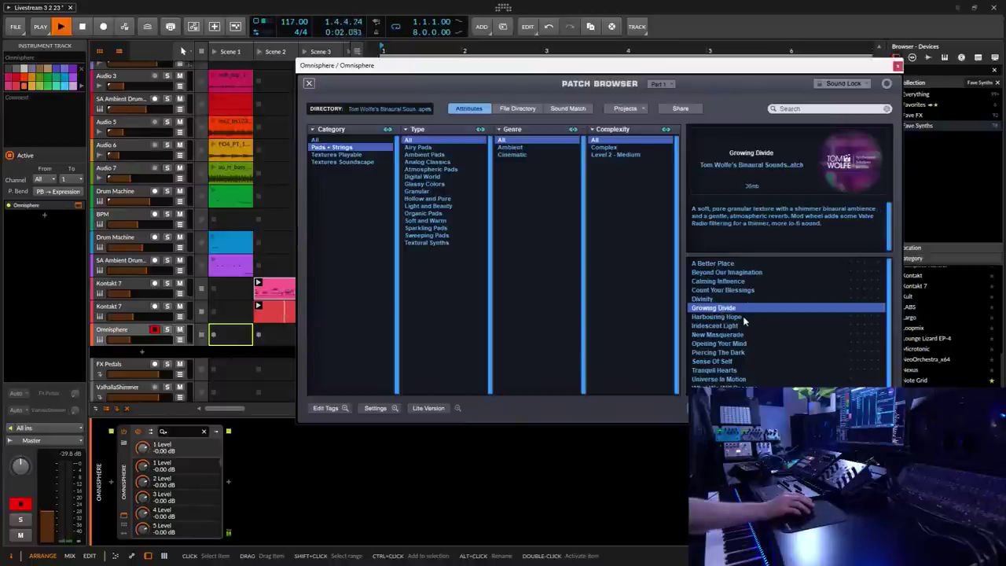
{"action": "left_click", "coordinate": [720, 317]}
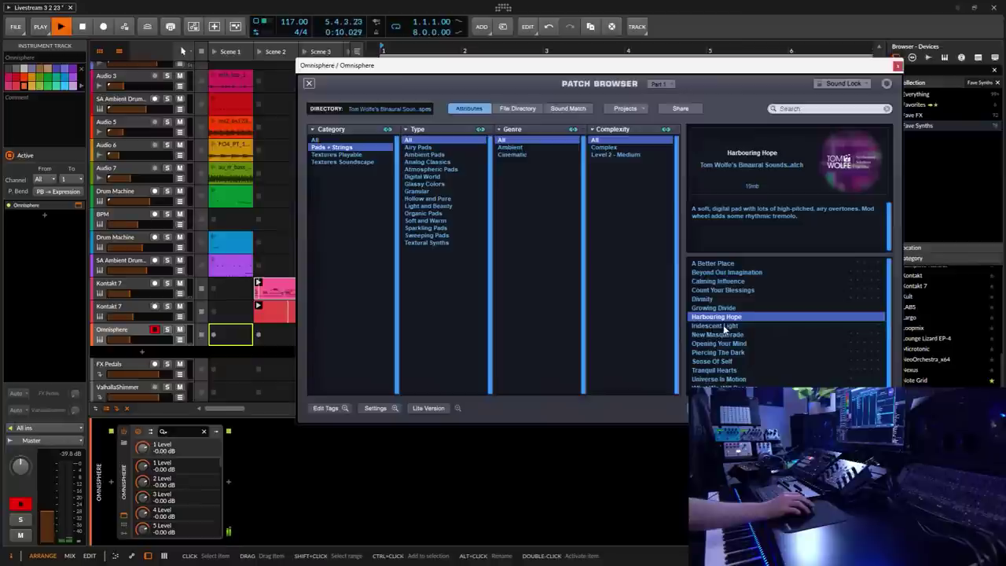
{"action": "left_click", "coordinate": [723, 327]}
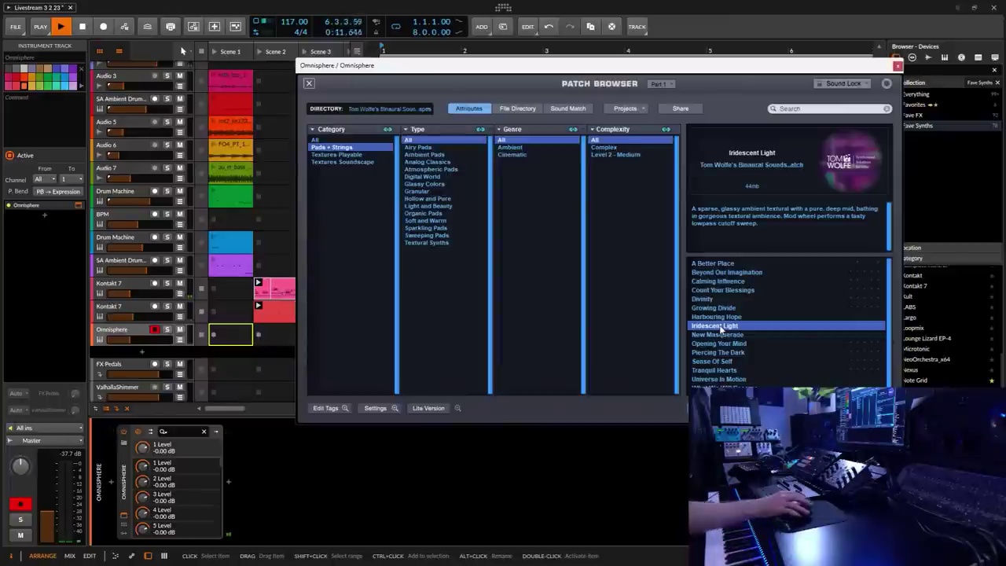
{"action": "left_click", "coordinate": [898, 67]}
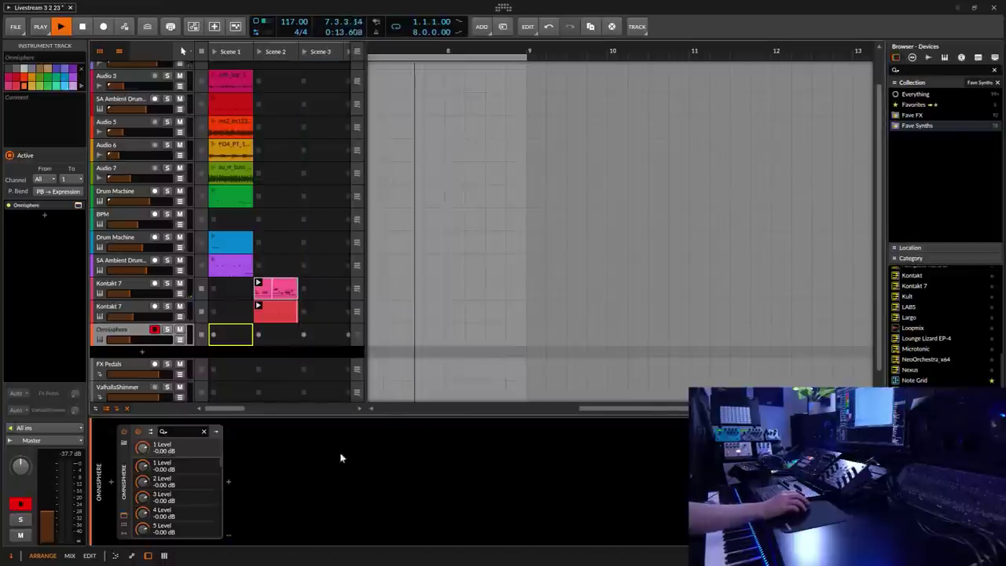
Insert the Blackhole reverb from Fave FX after Omnisphere and set its Mix to 55.
{"action": "left_click", "coordinate": [229, 481]}
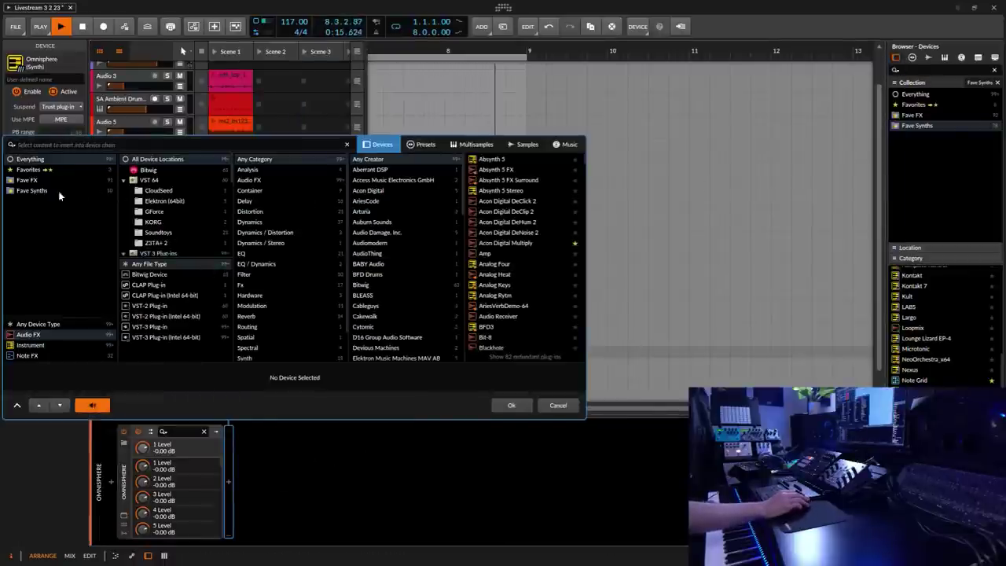
{"action": "left_click", "coordinate": [31, 180]}
{"action": "left_click", "coordinate": [494, 171]}
{"action": "double_click", "coordinate": [494, 171]}
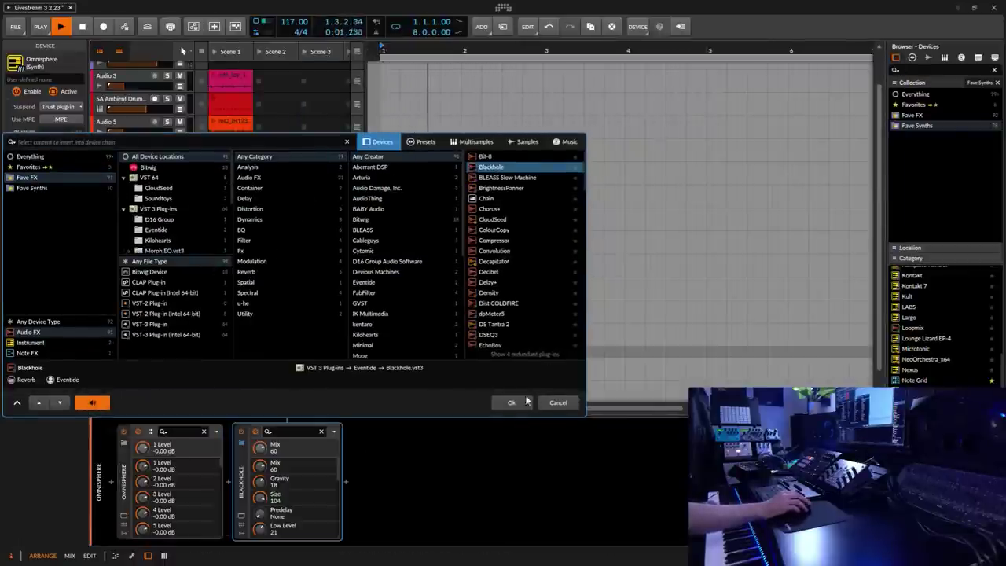
{"action": "left_click_drag", "start_coordinate": [391, 239], "coordinate": [391, 254]}
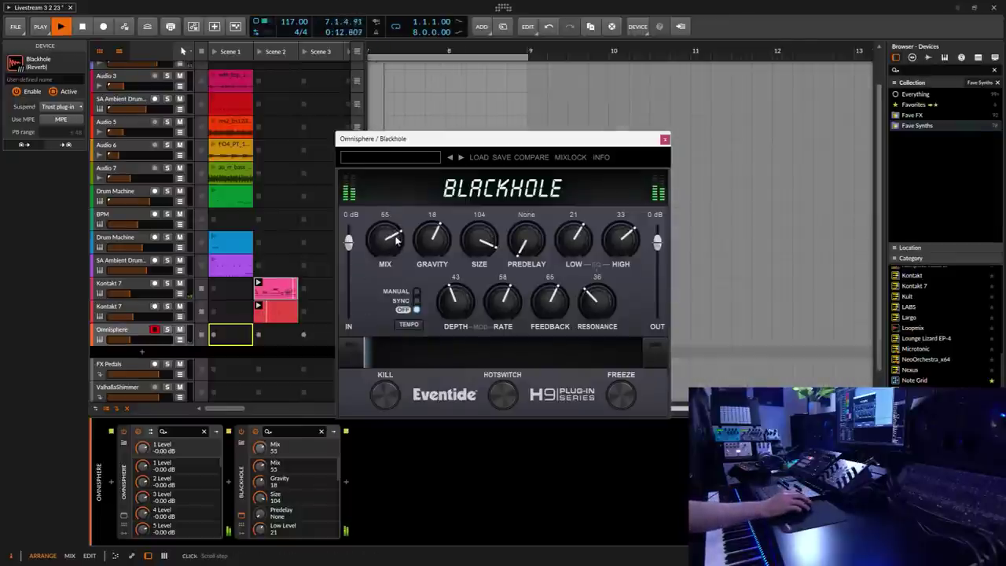
End recording of the Omnisphere clip in Scene 2 so it plays back, close the Blackhole window and save the project.
{"action": "left_click", "coordinate": [288, 360]}
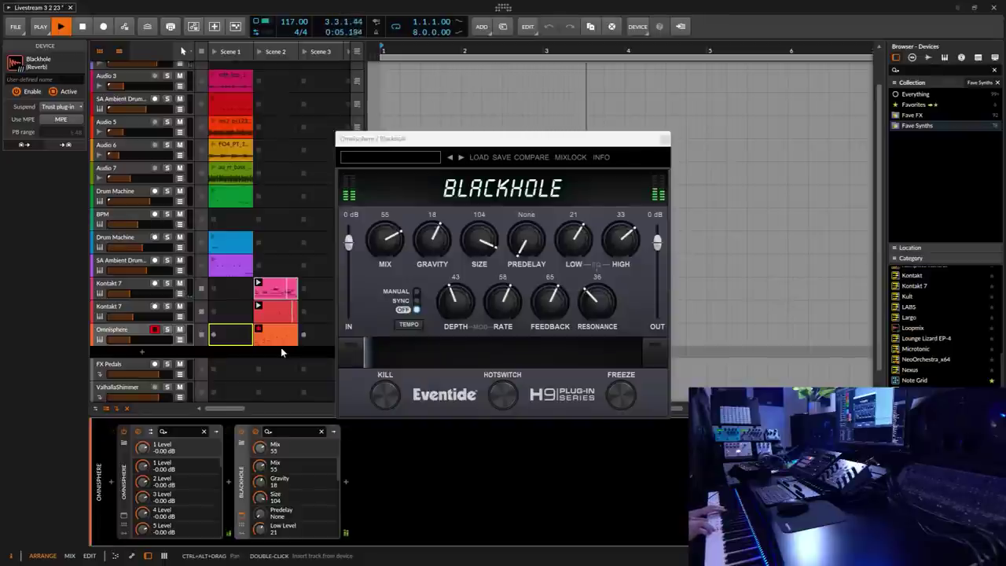
{"action": "left_click", "coordinate": [264, 333]}
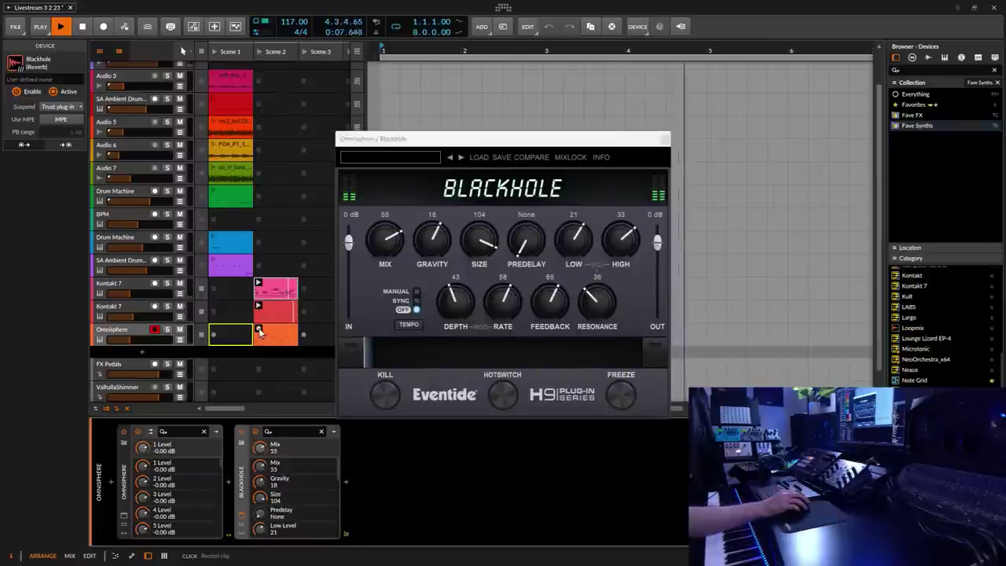
{"action": "left_click", "coordinate": [665, 141]}
{"action": "left_click", "coordinate": [15, 25]}
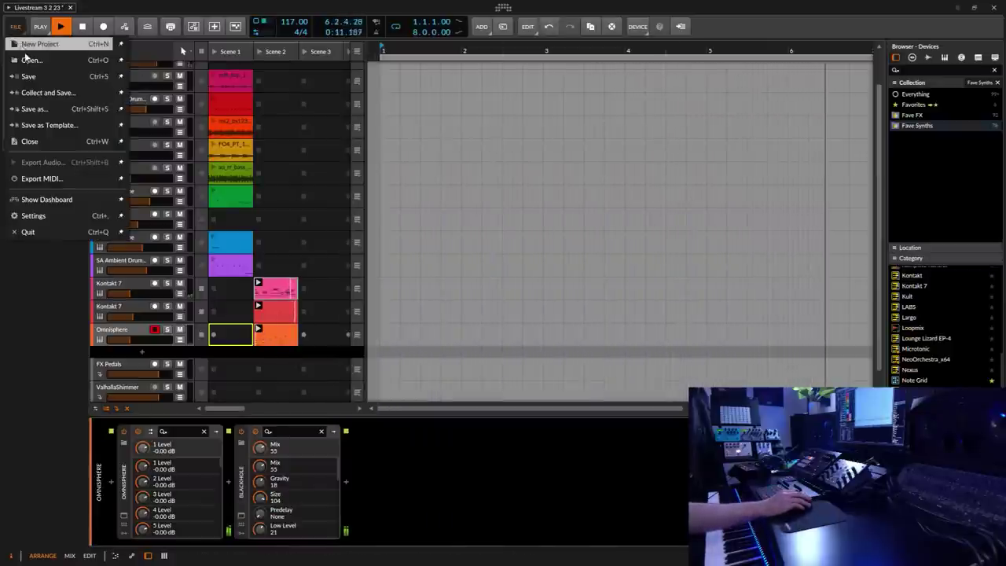
{"action": "left_click", "coordinate": [28, 76]}
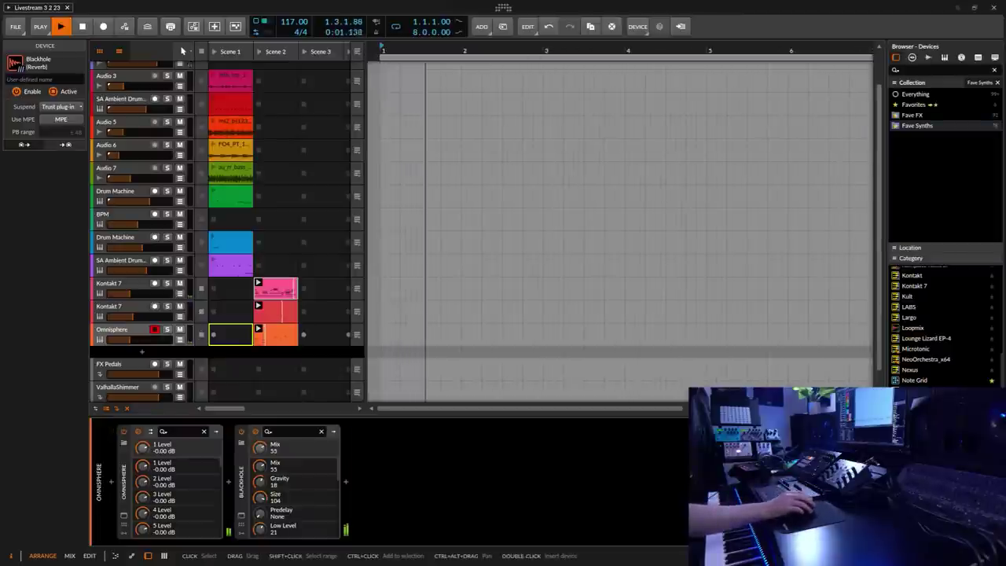
Find Zebra2 among the Fave Synths and add it on a new track below Omnisphere.
{"action": "scroll", "coordinate": [964, 375], "scroll_direction": "up", "scroll_amount": 5}
{"action": "scroll", "coordinate": [963, 371], "scroll_direction": "up", "scroll_amount": 3}
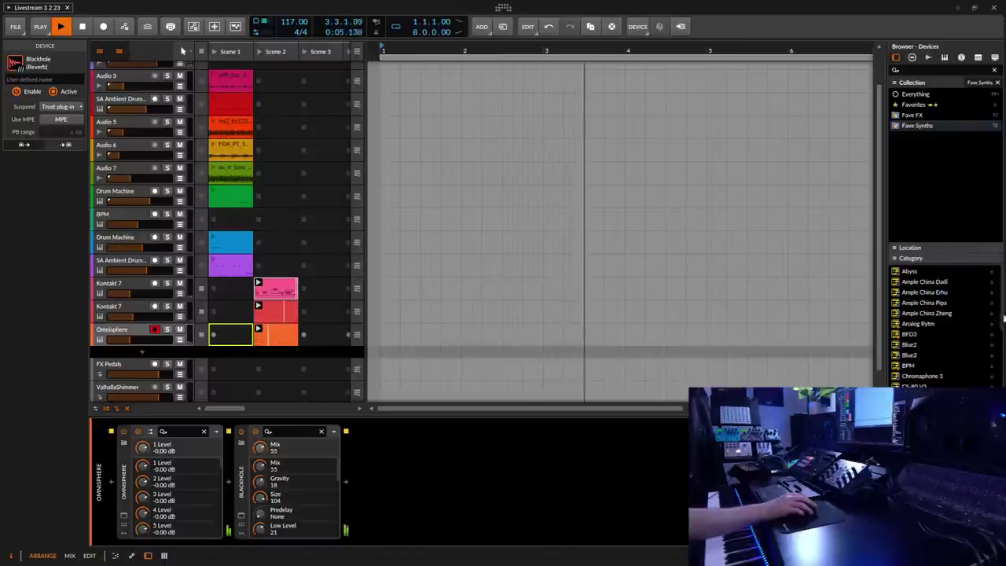
{"action": "scroll", "coordinate": [999, 369], "scroll_direction": "down", "scroll_amount": 8}
{"action": "scroll", "coordinate": [943, 327], "scroll_direction": "down", "scroll_amount": 10}
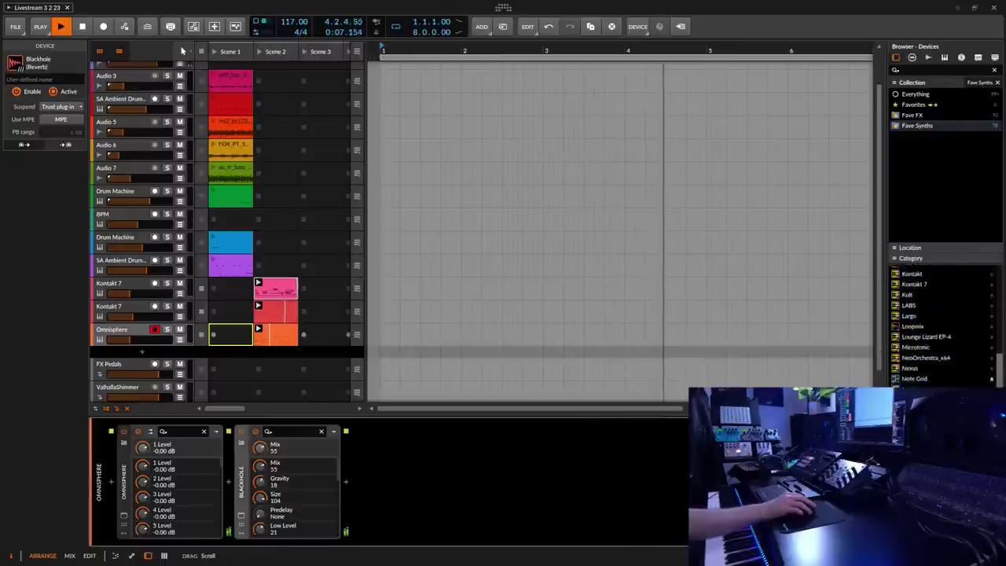
{"action": "scroll", "coordinate": [944, 327], "scroll_direction": "down", "scroll_amount": 8}
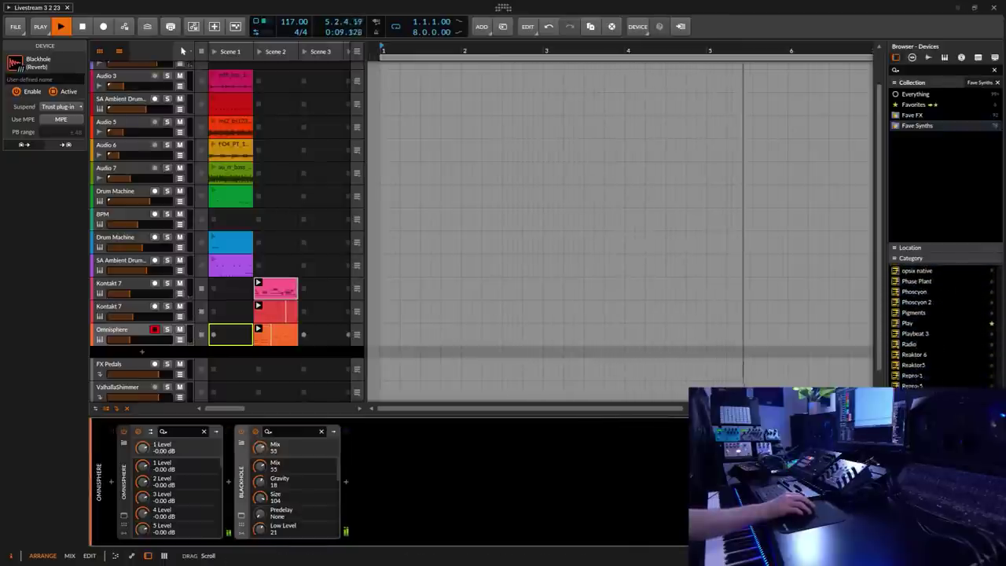
{"action": "scroll", "coordinate": [943, 327], "scroll_direction": "down", "scroll_amount": 5}
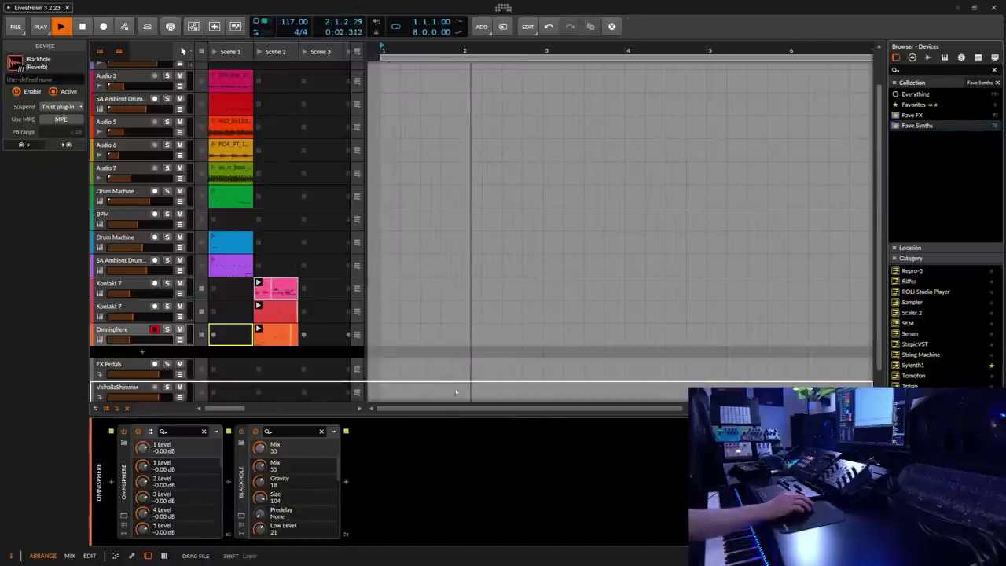
{"action": "double_click", "coordinate": [386, 355]}
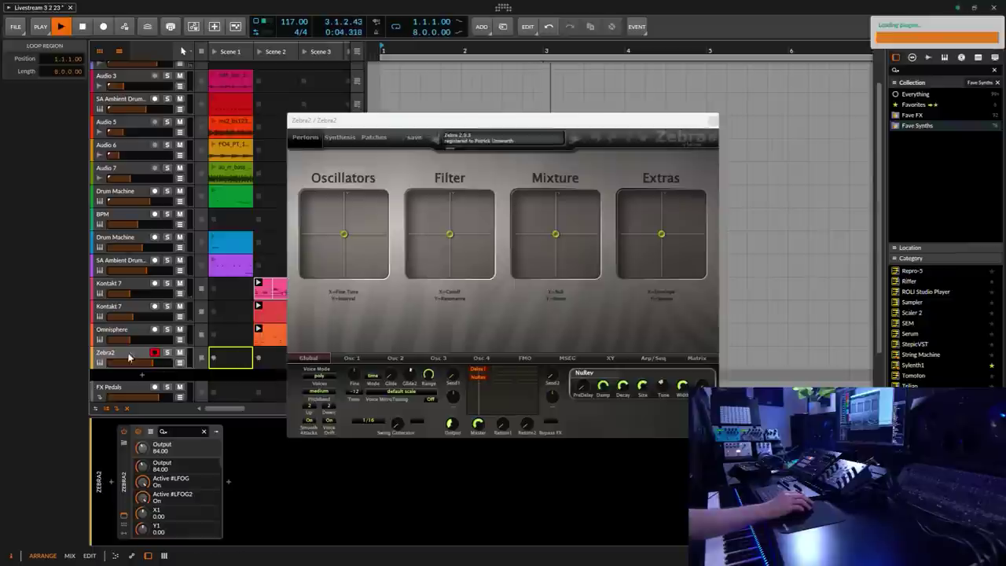
Load the preset HS Lullaby High from Zebra2's 4 Pianoids folder and lower the Zebra2 track's volume.
{"action": "left_click", "coordinate": [375, 139]}
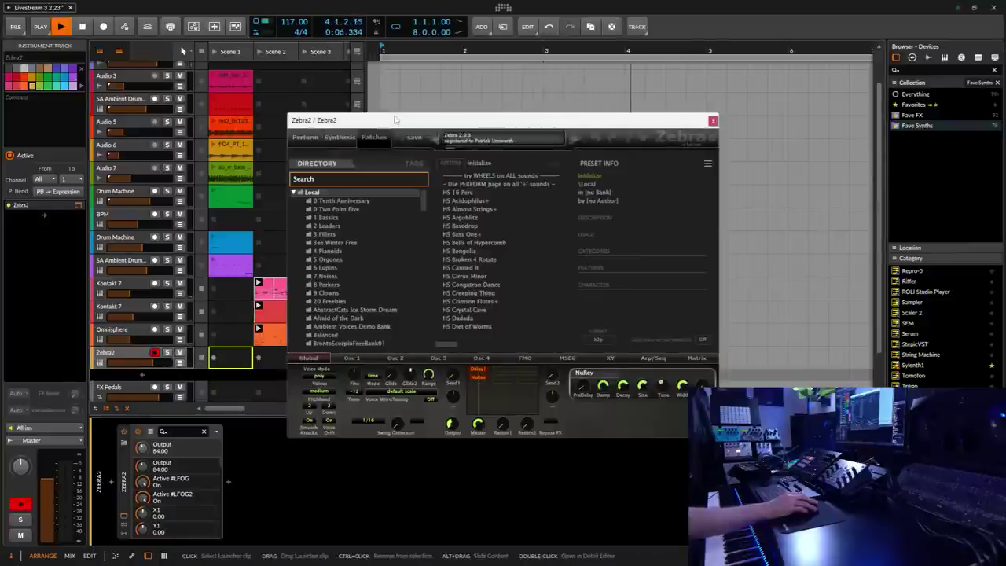
{"action": "left_click_drag", "start_coordinate": [396, 120], "coordinate": [527, 67]}
{"action": "left_click", "coordinate": [459, 198]}
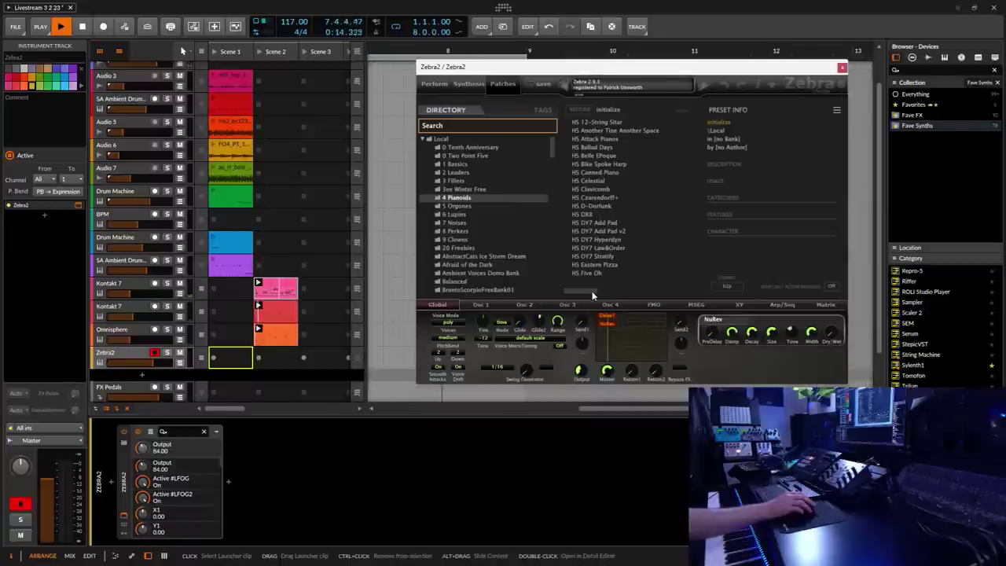
{"action": "scroll", "coordinate": [620, 289], "scroll_direction": "down", "scroll_amount": 3}
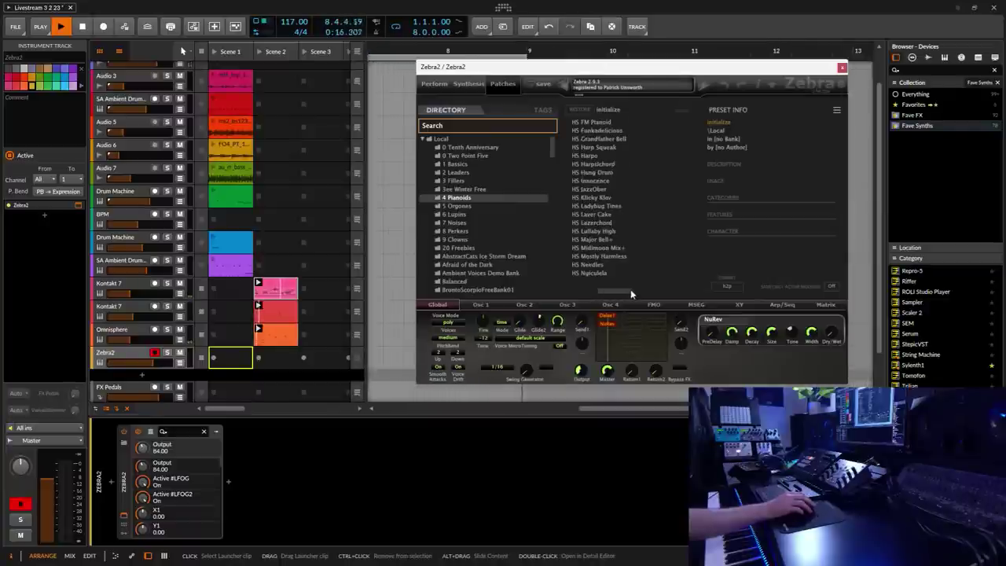
{"action": "left_click", "coordinate": [609, 232]}
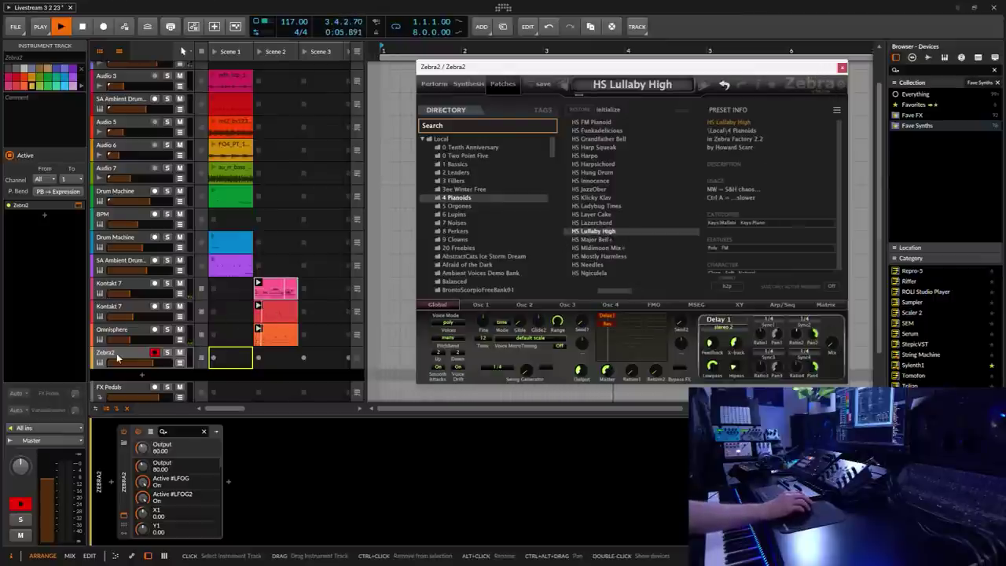
{"action": "mouse_move", "coordinate": [27, 442]}
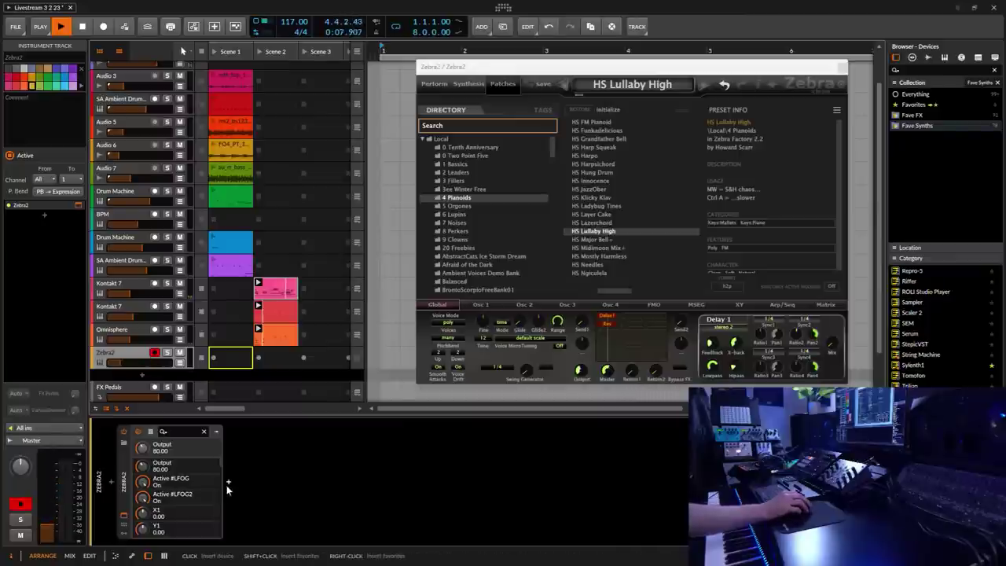
Insert ValhallaShimmer from Fave FX after Zebra2 and set its mix to 0.50.
{"action": "left_click", "coordinate": [228, 481]}
{"action": "left_click", "coordinate": [31, 180]}
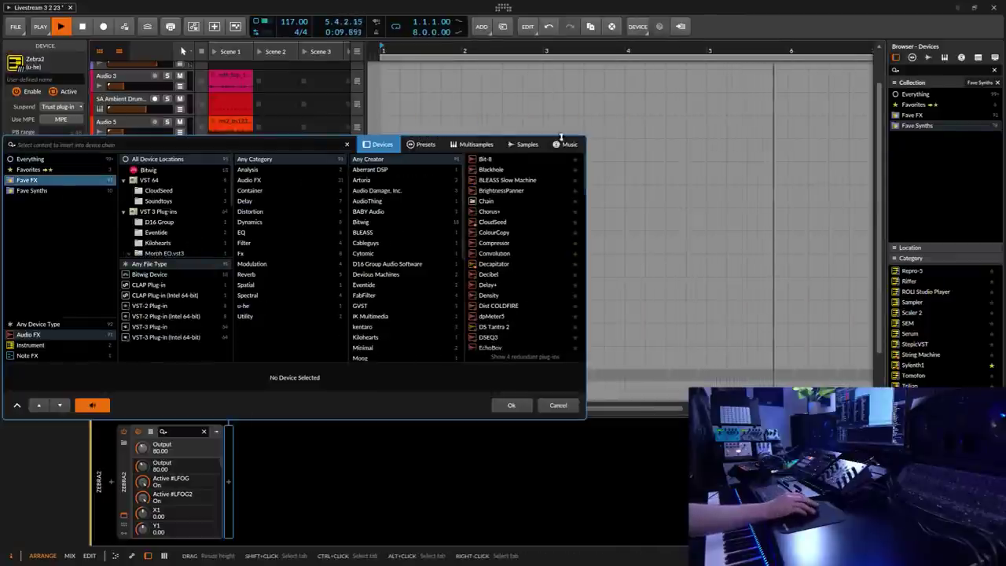
{"action": "left_click_drag", "start_coordinate": [581, 158], "coordinate": [550, 343]}
{"action": "left_click", "coordinate": [505, 313]}
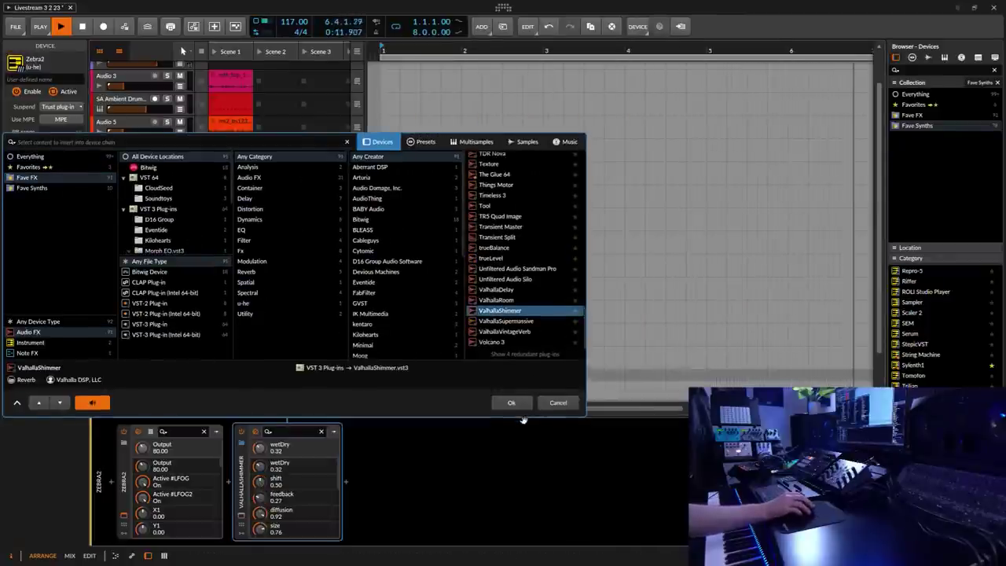
{"action": "left_click", "coordinate": [511, 405]}
{"action": "left_click_drag", "start_coordinate": [353, 276], "coordinate": [359, 264]}
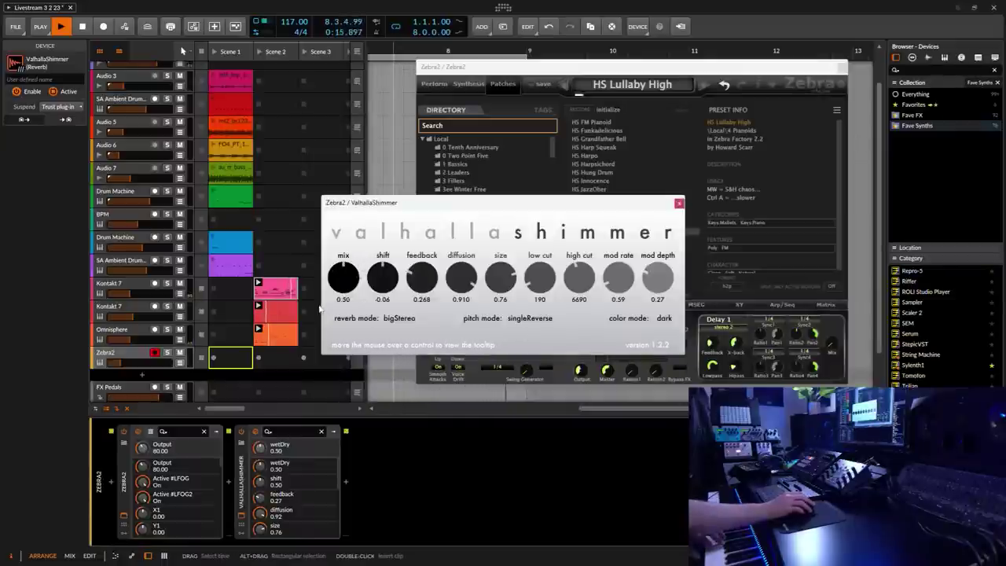
Close the ValhallaShimmer window and raise the Zebra2 track's volume to -27.4 dB.
{"action": "left_click", "coordinate": [120, 356]}
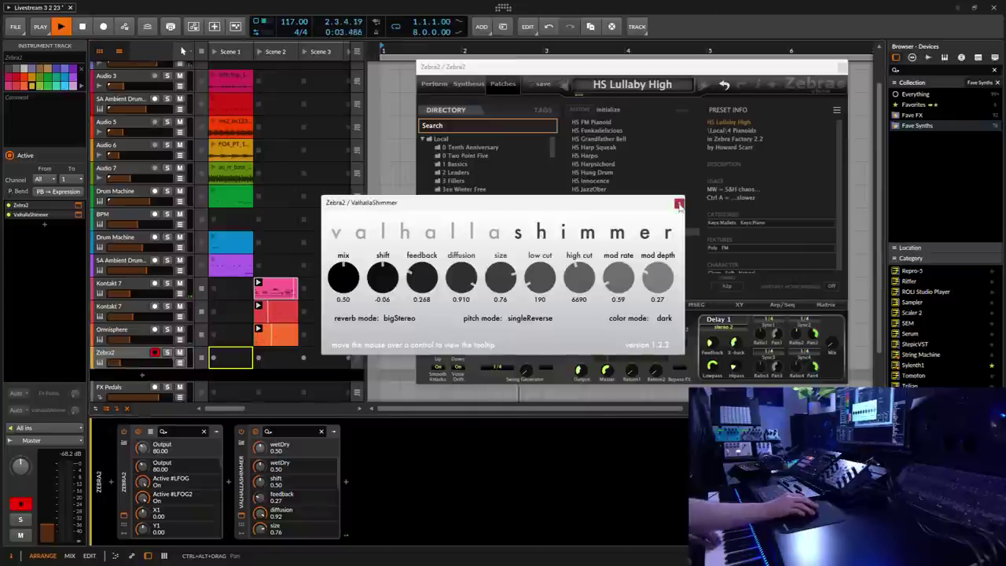
{"action": "left_click", "coordinate": [679, 204]}
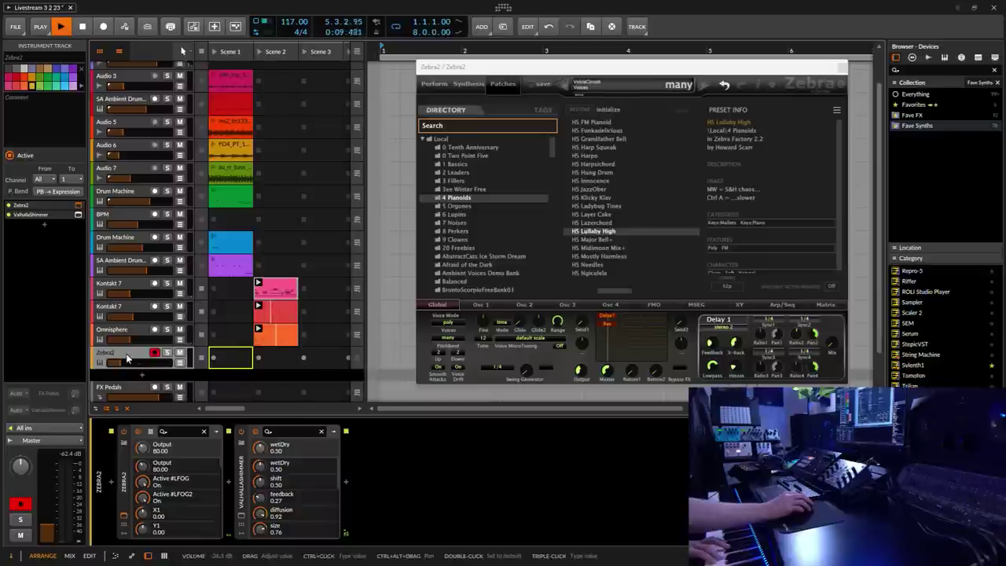
{"action": "left_click_drag", "start_coordinate": [63, 534], "coordinate": [63, 525]}
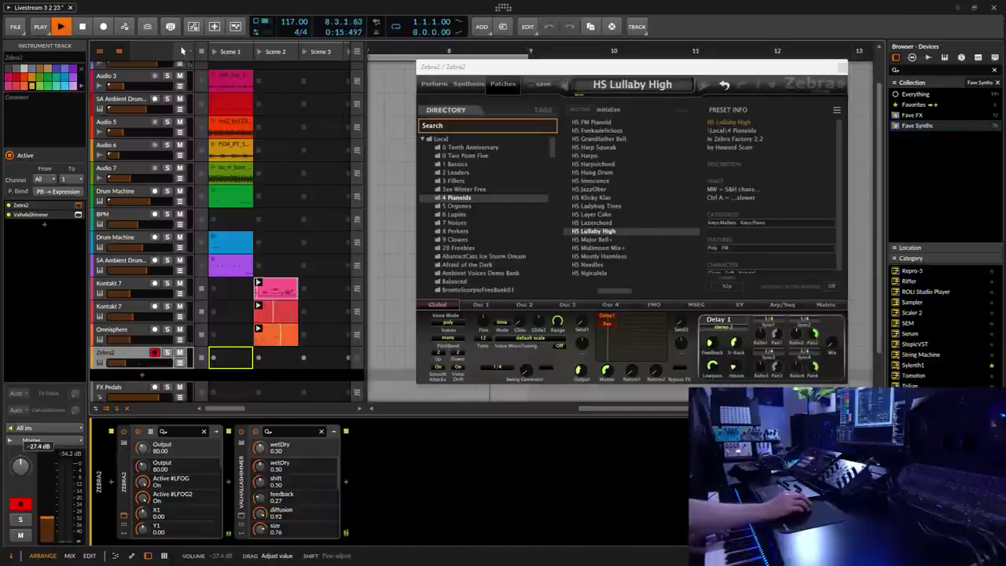
Record a Zebra2 clip in Scene 2, close the Zebra2 window and save the project.
{"action": "left_click", "coordinate": [260, 361]}
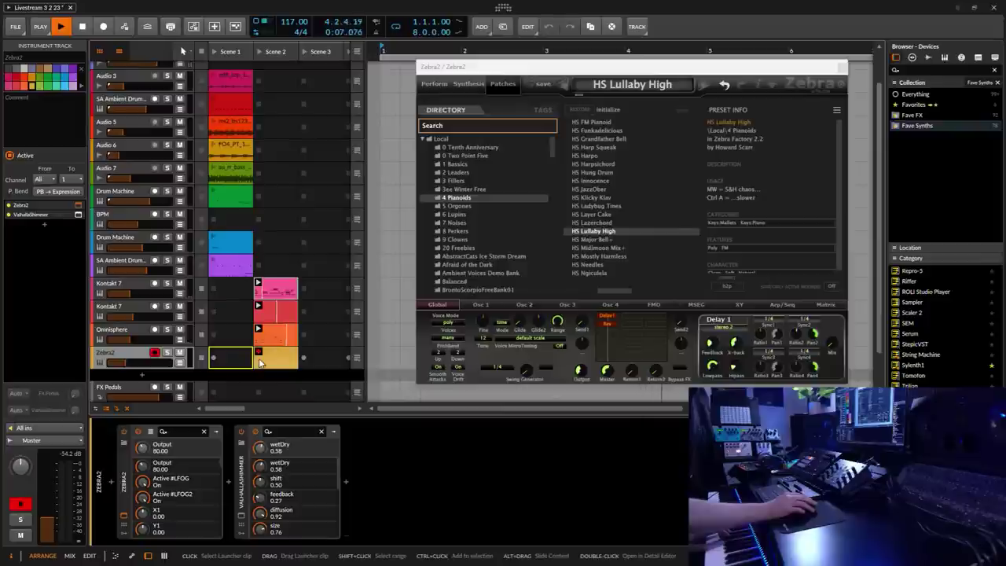
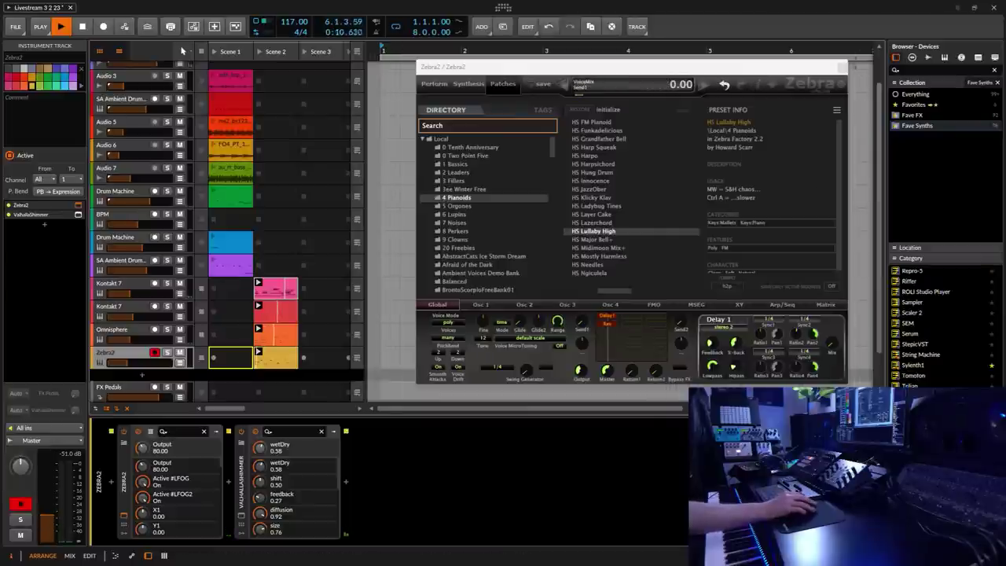
{"action": "left_click", "coordinate": [842, 68]}
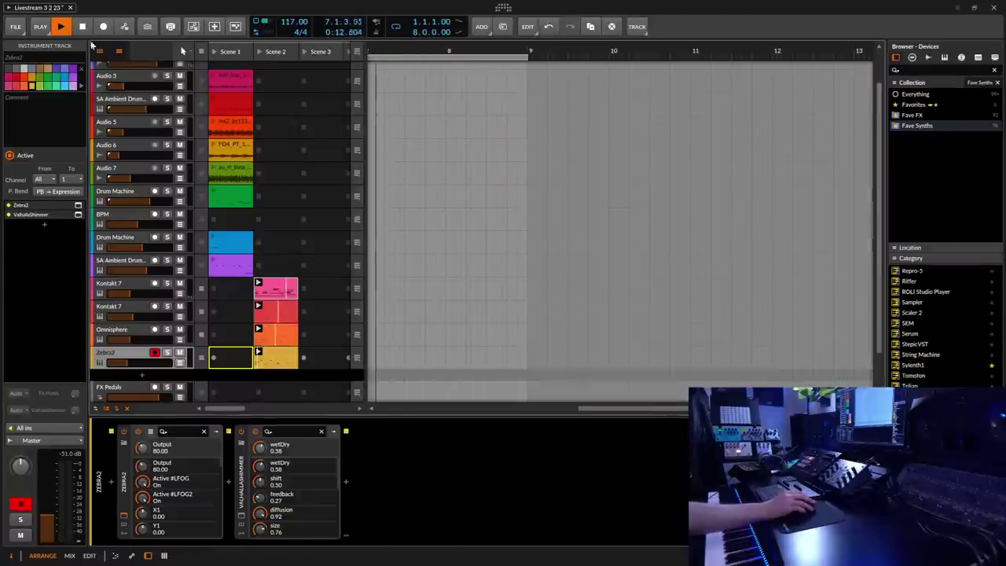
{"action": "left_click", "coordinate": [16, 27]}
{"action": "left_click", "coordinate": [30, 76]}
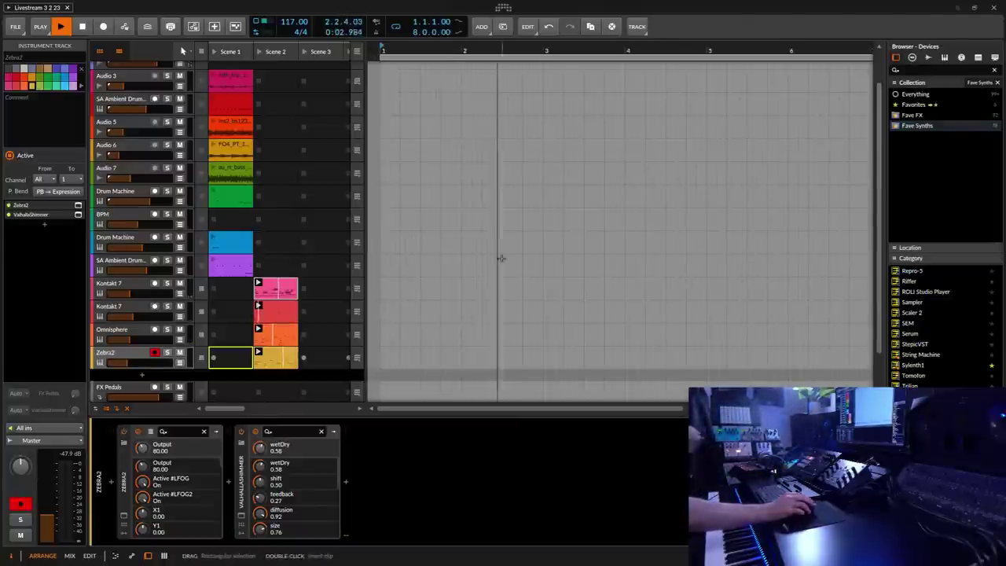
Find Omnisphere among the Fave Synths and add it on a new track below Zebra2.
{"action": "scroll", "coordinate": [656, 323], "scroll_direction": "down", "scroll_amount": 2}
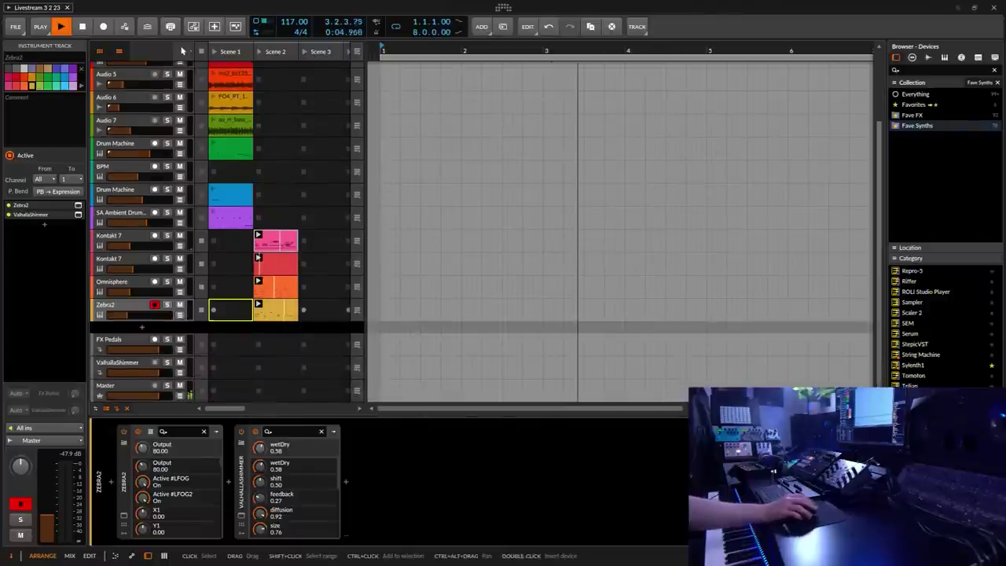
{"action": "scroll", "coordinate": [935, 326], "scroll_direction": "up", "scroll_amount": 4}
{"action": "scroll", "coordinate": [936, 326], "scroll_direction": "up", "scroll_amount": 3}
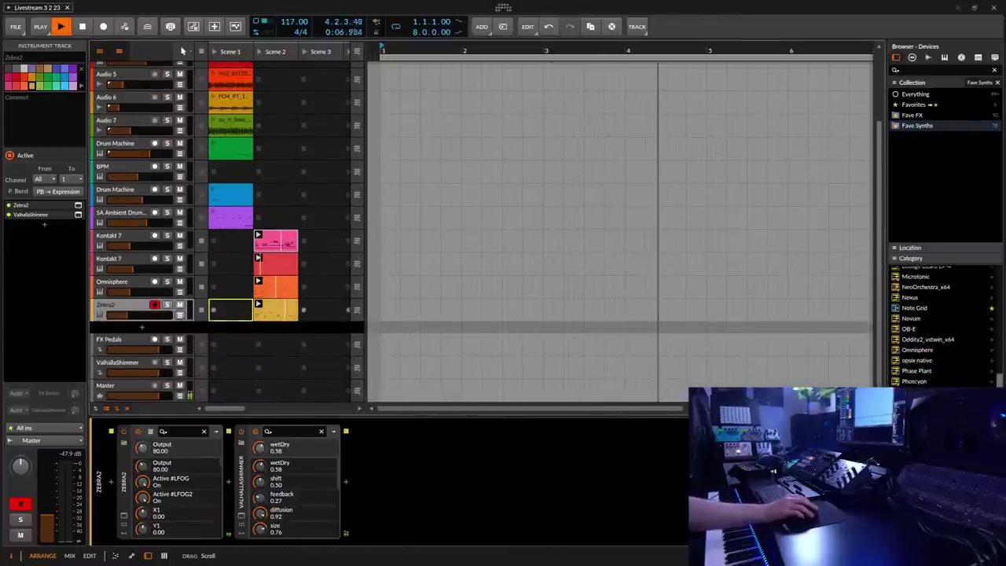
{"action": "left_click_drag", "start_coordinate": [917, 351], "coordinate": [340, 336]}
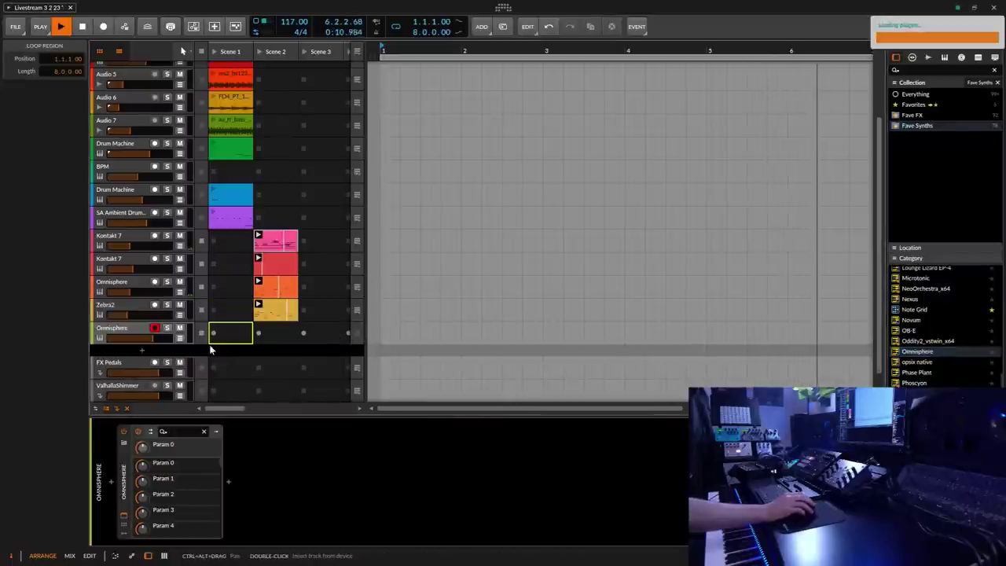
{"action": "left_click", "coordinate": [121, 332]}
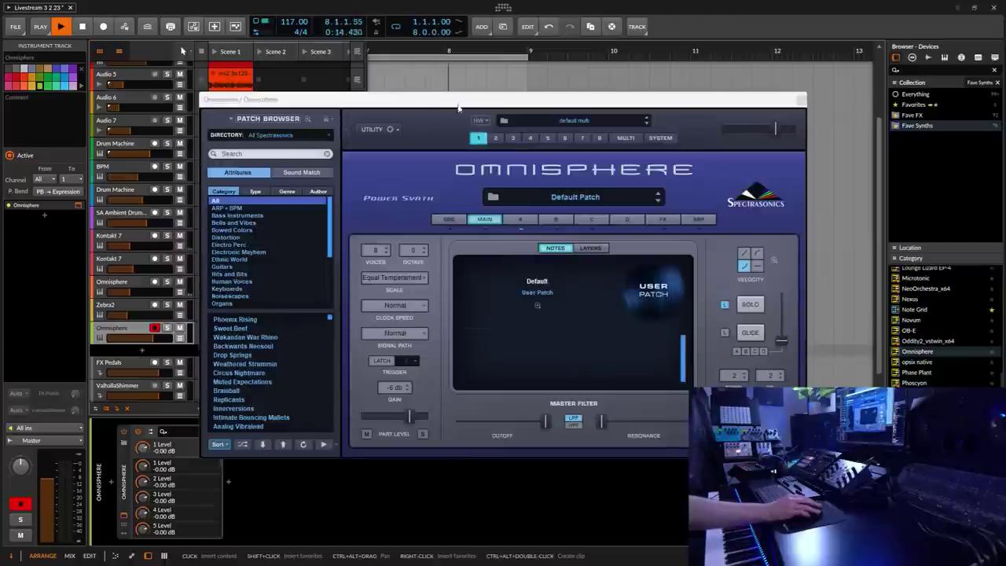
Expand Omnisphere's patch browser and filter it to Pads + Strings in the user directory Tom Wolfe's Binaural Soundscapes.
{"action": "left_click_drag", "start_coordinate": [459, 107], "coordinate": [605, 51]}
{"action": "left_click", "coordinate": [707, 141]}
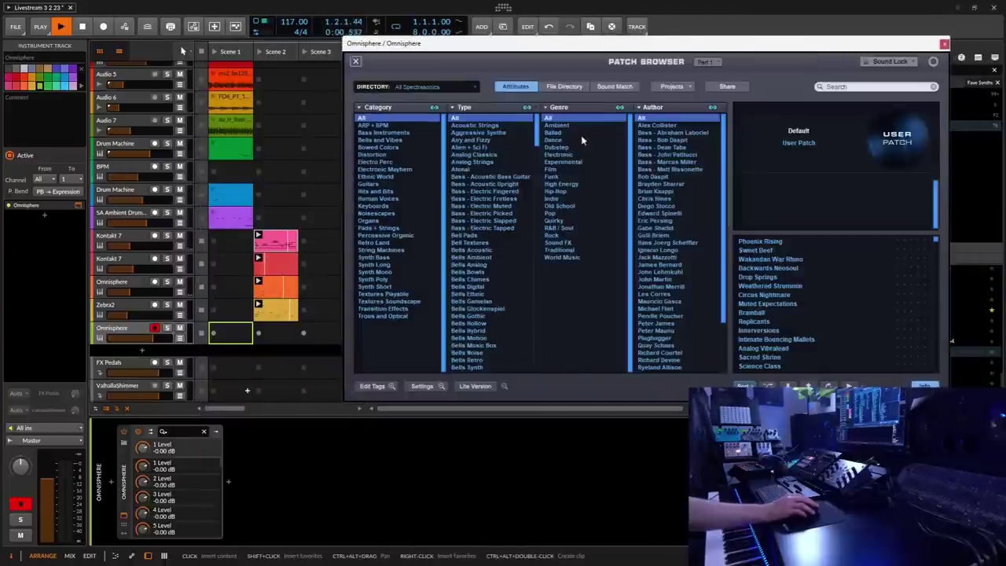
{"action": "left_click", "coordinate": [460, 88]}
{"action": "mouse_move", "coordinate": [452, 224]}
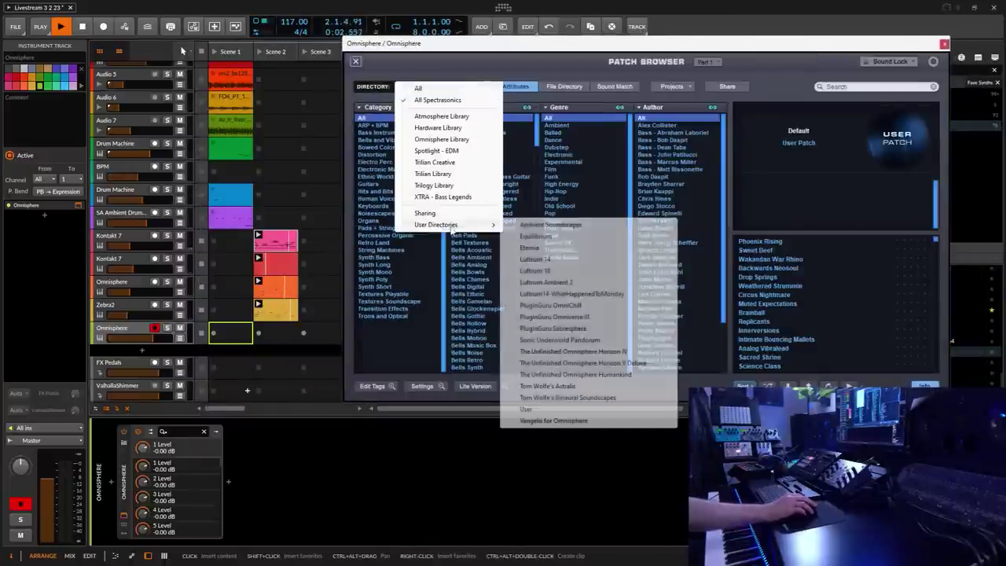
{"action": "left_click", "coordinate": [557, 397]}
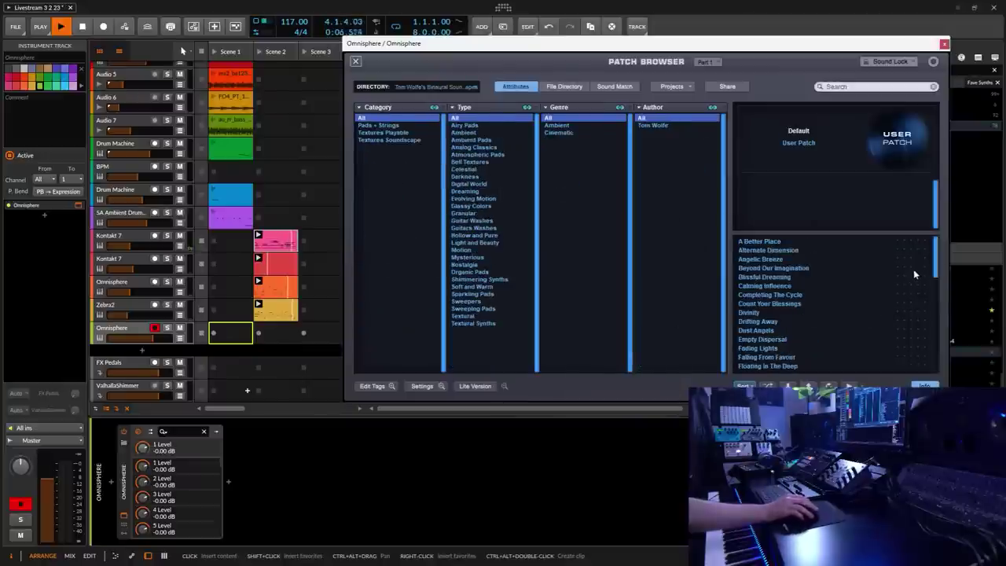
{"action": "left_click", "coordinate": [380, 126]}
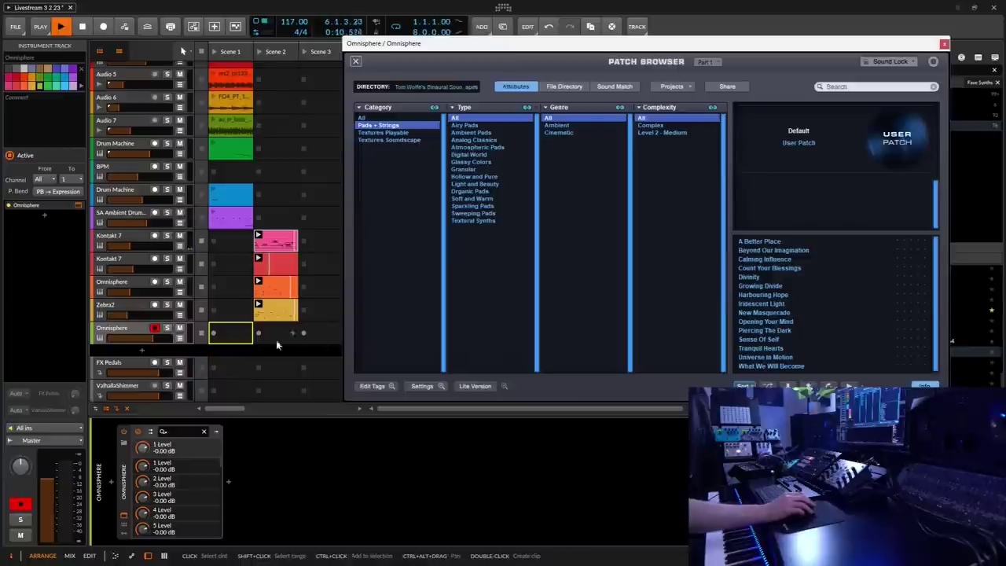
With all launcher clips stopped, load the patch Iridescent Light and lower the new Omnisphere track's volume.
{"action": "left_click", "coordinate": [202, 51]}
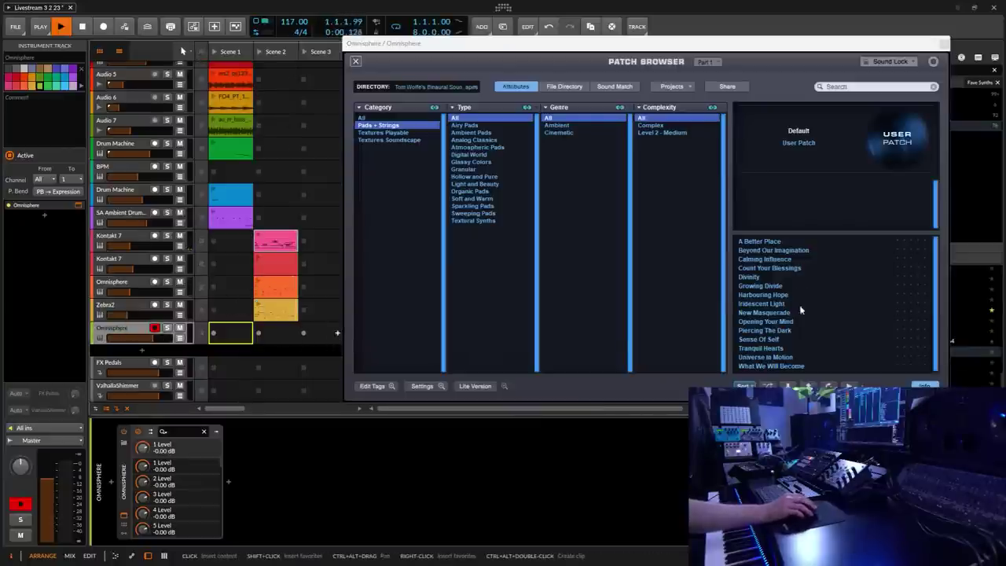
{"action": "left_click", "coordinate": [761, 305]}
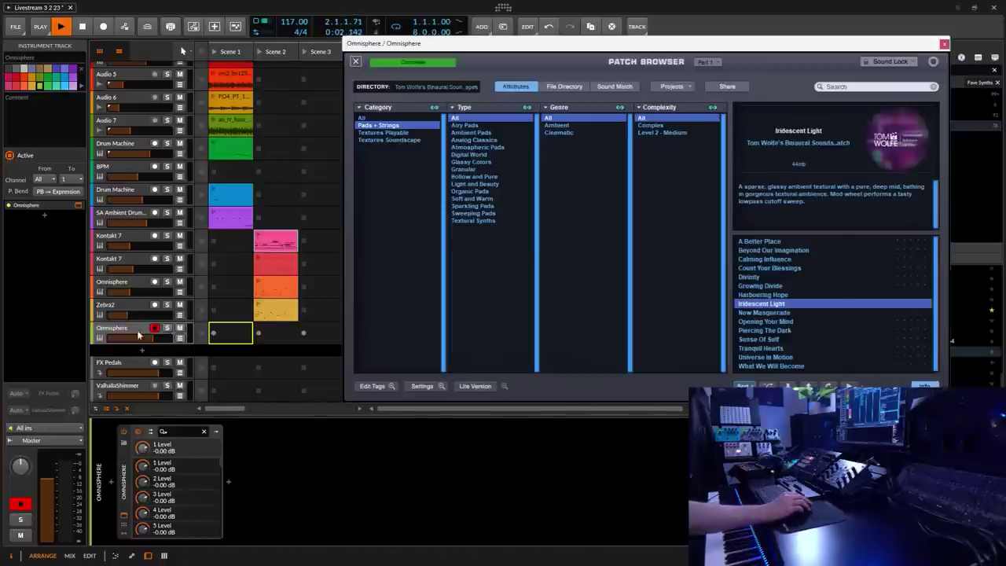
{"action": "mouse_move", "coordinate": [23, 441]}
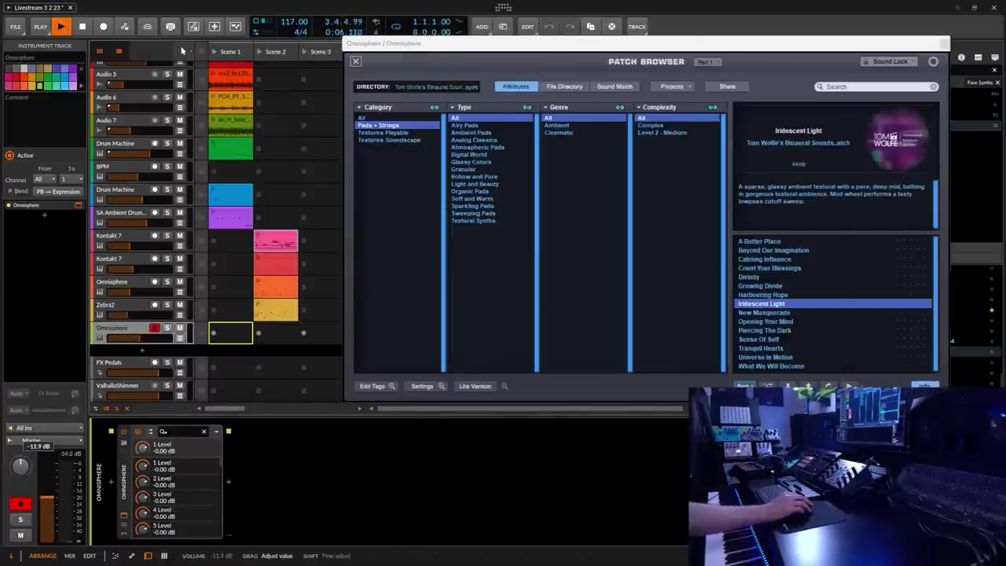
{"action": "left_click_drag", "start_coordinate": [24, 441], "coordinate": [24, 447]}
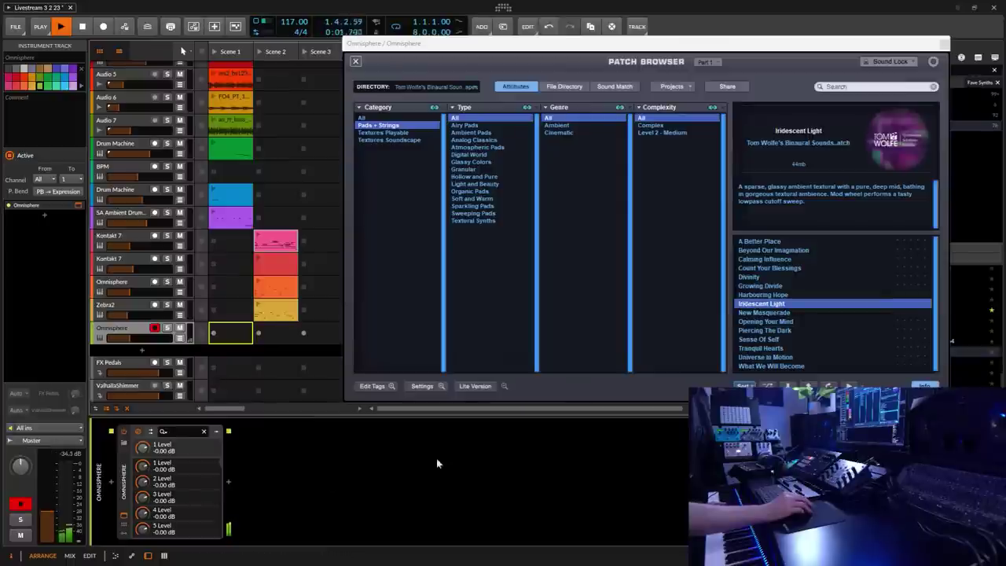
Audition the pad patches New Masquerade, Opening Your Mind, Piercing The Dark, Sense Of Self and Tranquil Hearts.
{"action": "left_click", "coordinate": [768, 313]}
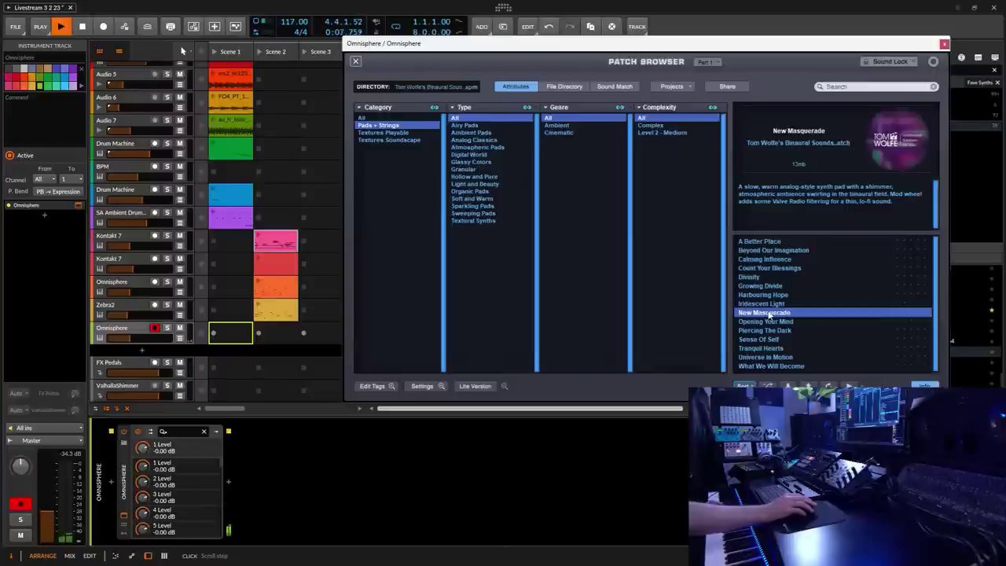
{"action": "left_click", "coordinate": [763, 321]}
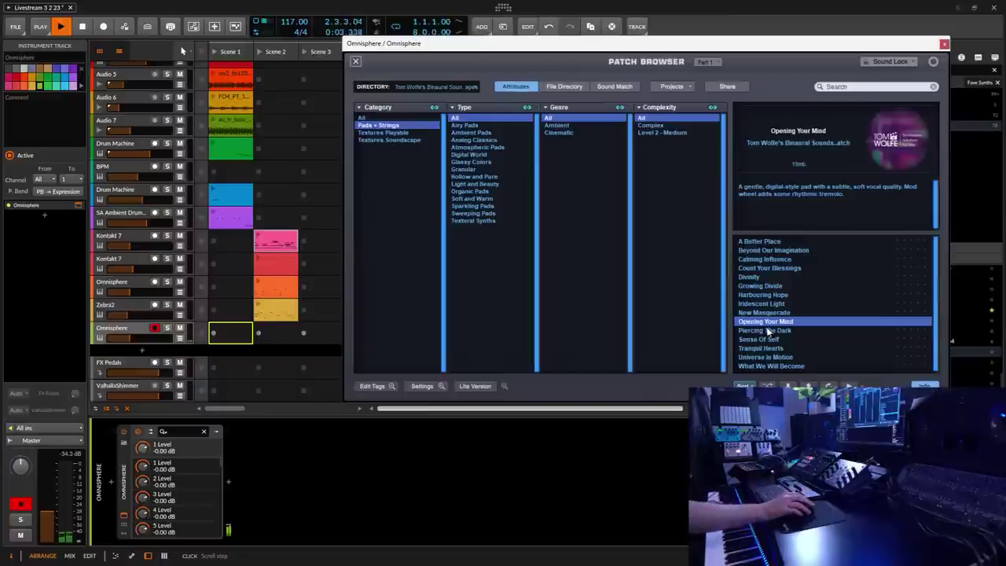
{"action": "left_click", "coordinate": [768, 331]}
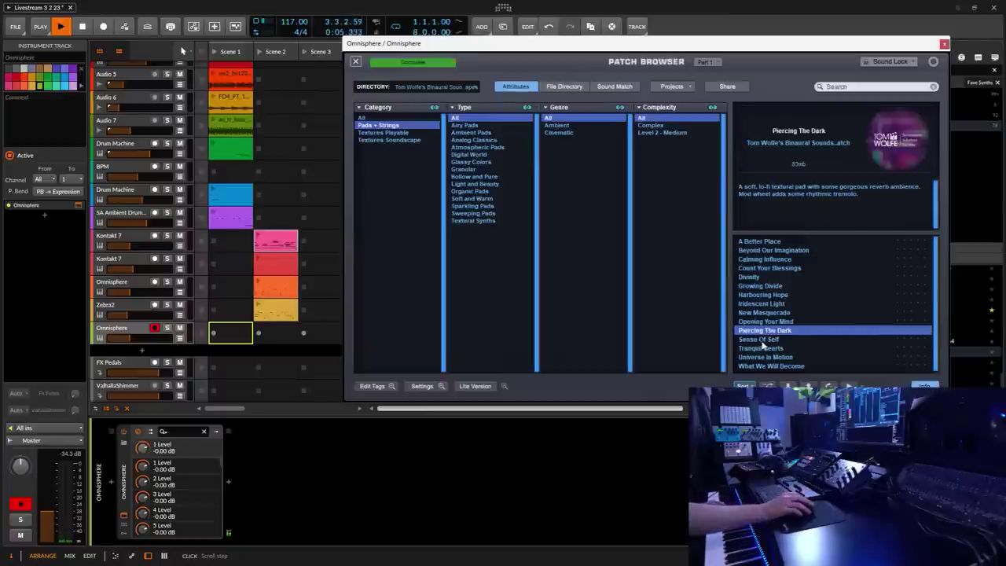
{"action": "left_click", "coordinate": [761, 340]}
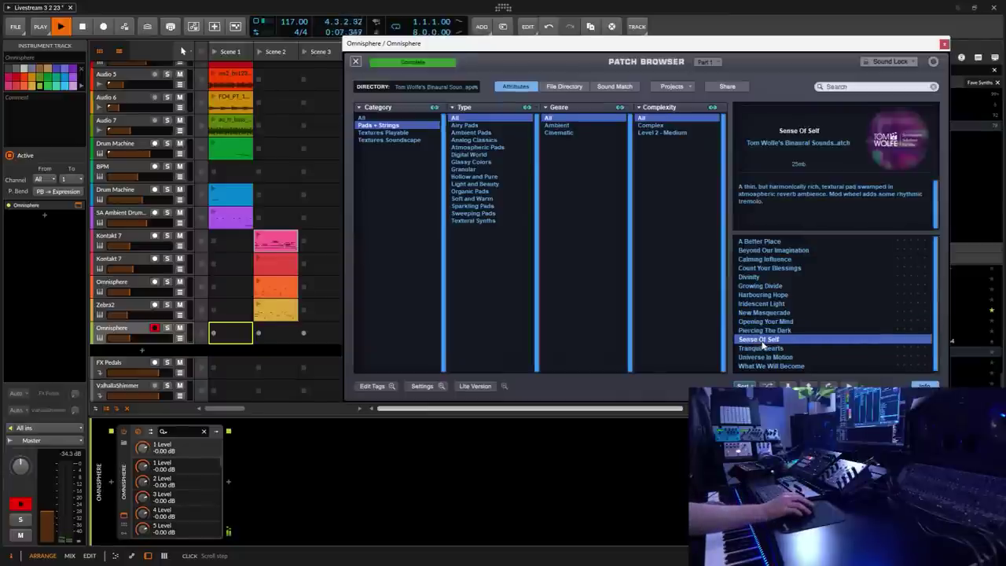
{"action": "left_click", "coordinate": [761, 348]}
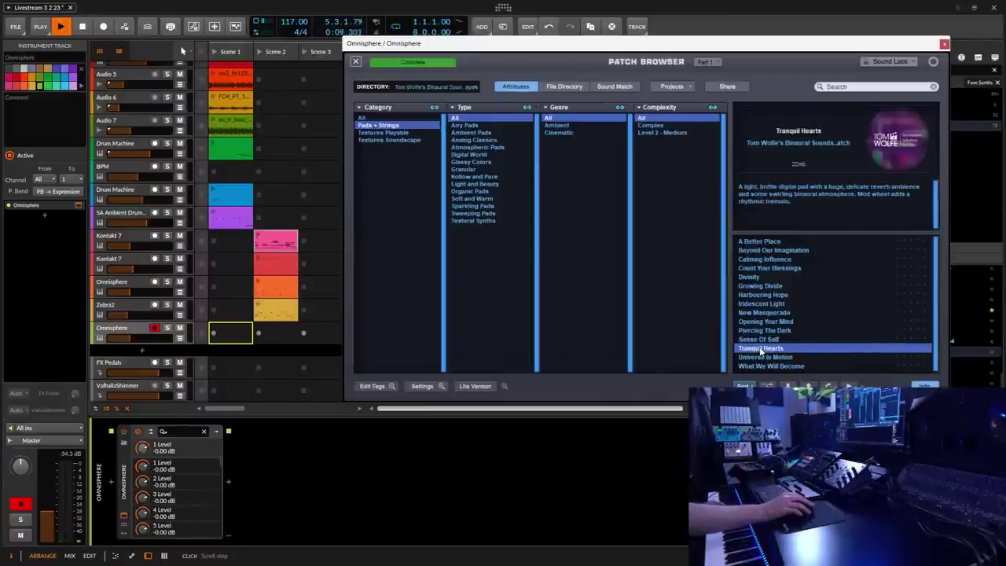
Audition the Textures Playable patches from Blissful Dreaming down to Future Forever, keep Future Forever loaded and close the Omnisphere window.
{"action": "left_click", "coordinate": [404, 134]}
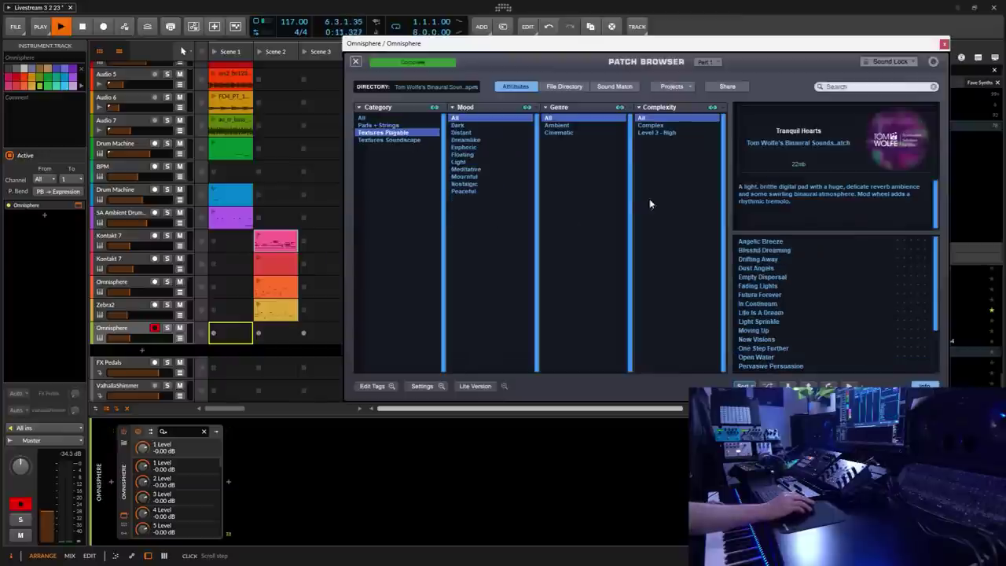
{"action": "left_click", "coordinate": [767, 250]}
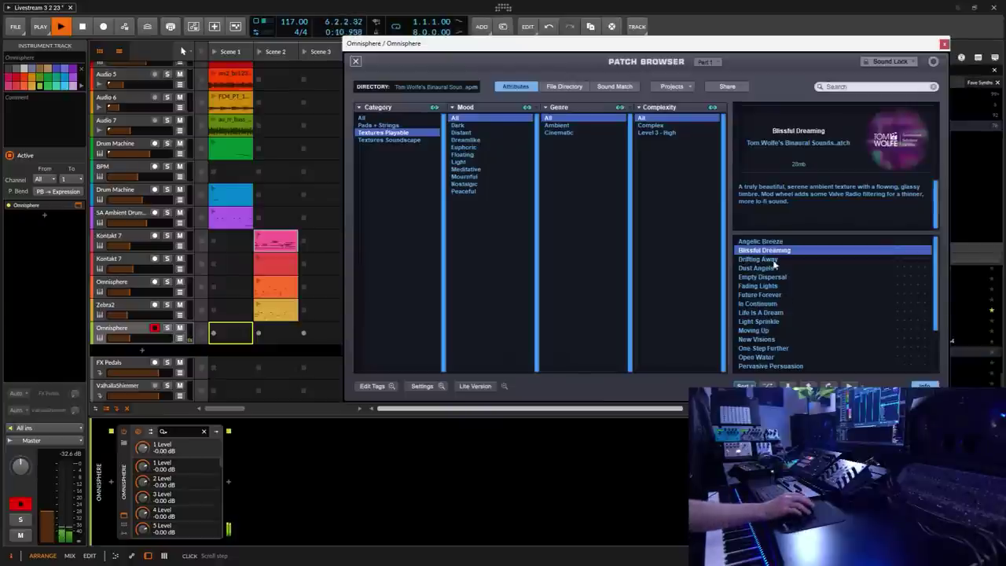
{"action": "left_click", "coordinate": [769, 261]}
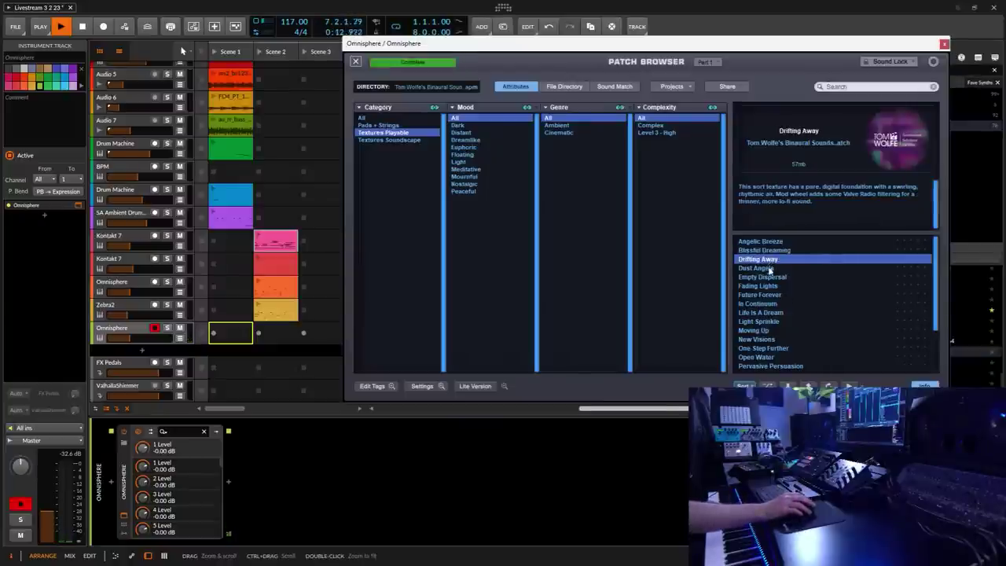
{"action": "left_click", "coordinate": [763, 270]}
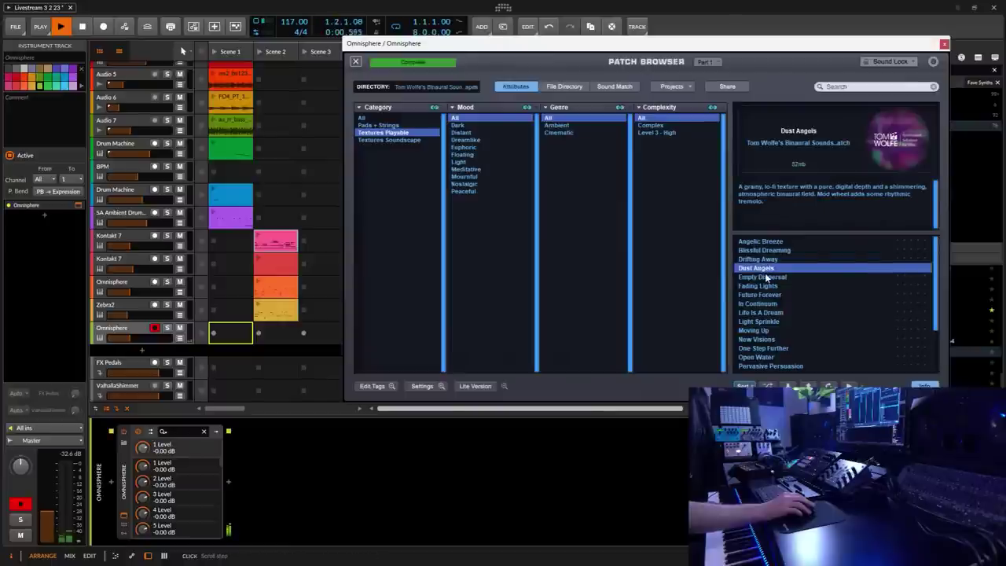
{"action": "left_click", "coordinate": [768, 279]}
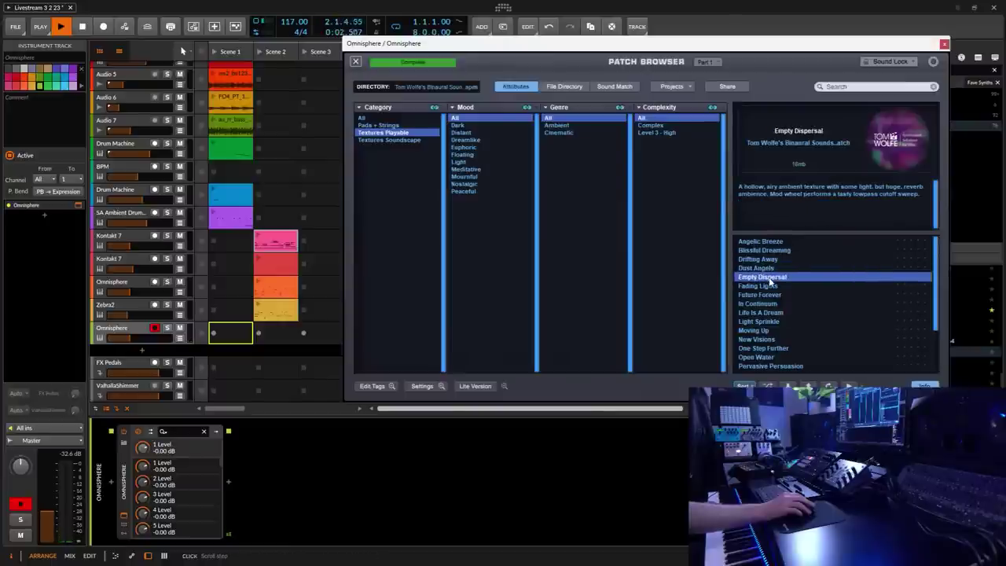
{"action": "left_click", "coordinate": [770, 286]}
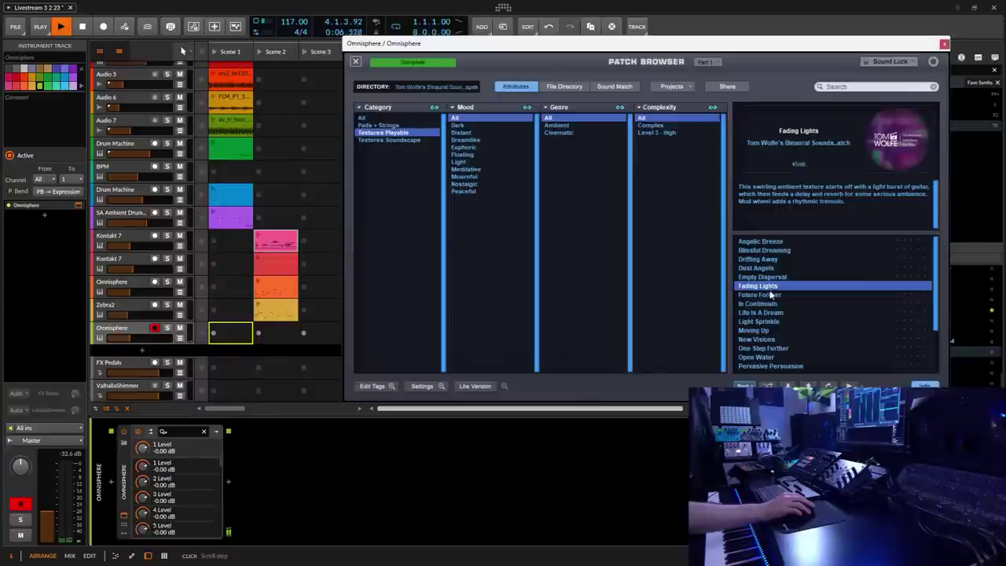
{"action": "left_click", "coordinate": [770, 295]}
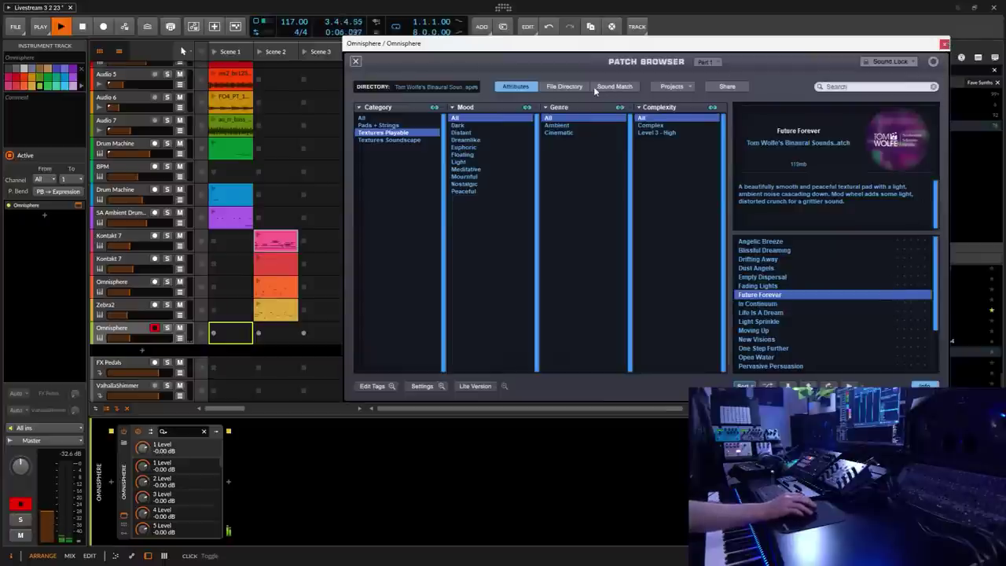
{"action": "left_click", "coordinate": [354, 62]}
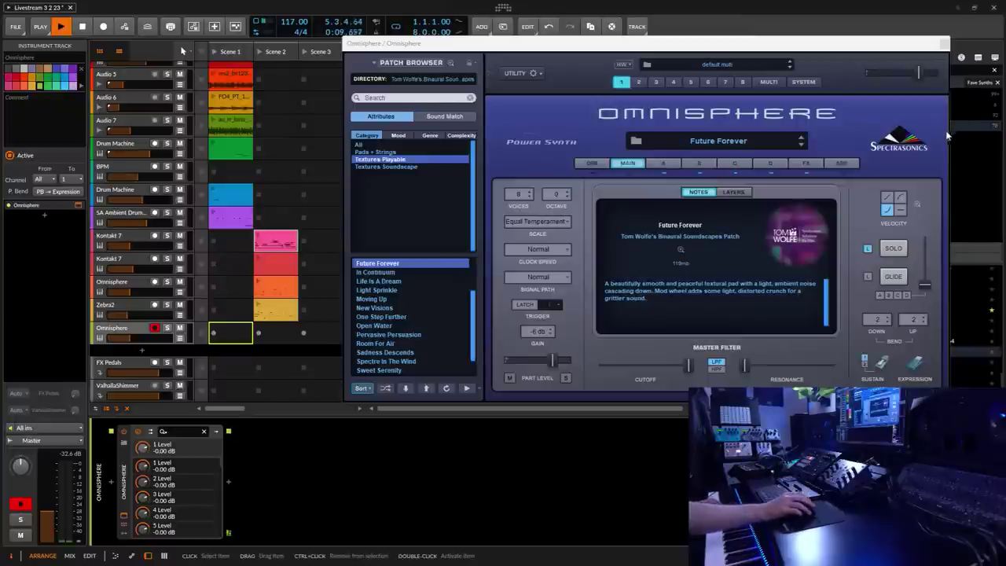
{"action": "key", "text": "alt+p"}
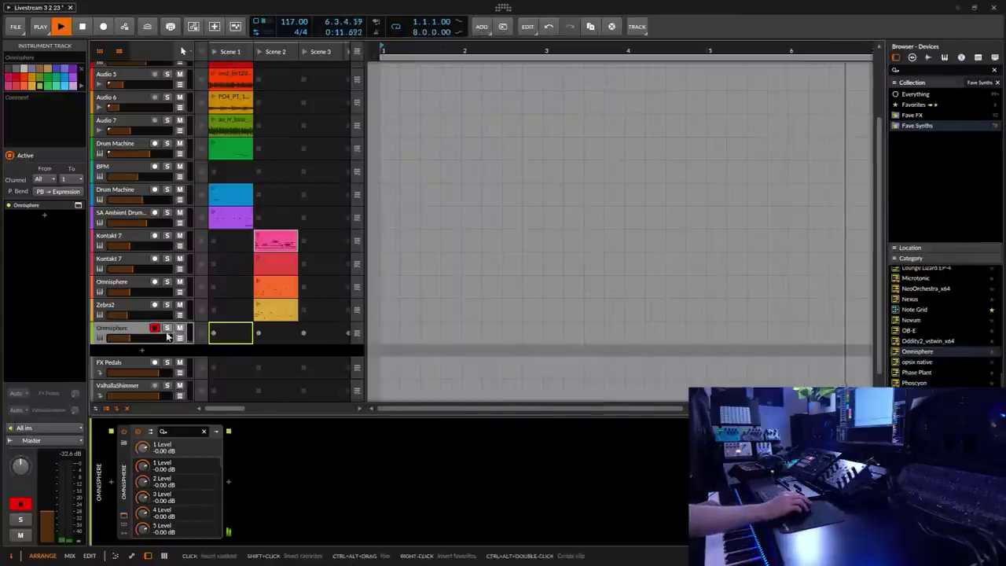
Insert ValhallaDelay from the Fave FX collection after Omnisphere on the new Omnisphere track.
{"action": "left_click", "coordinate": [228, 483]}
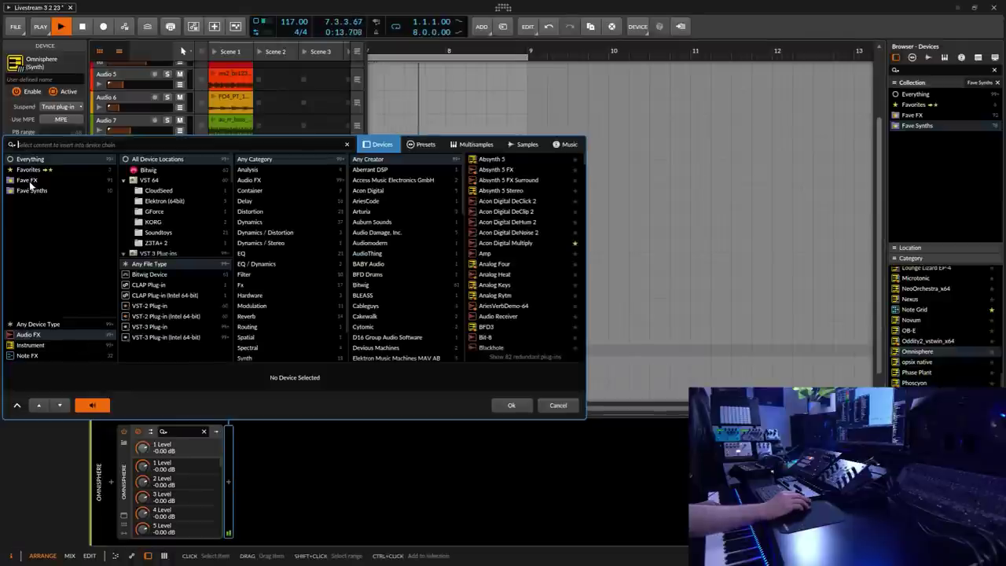
{"action": "left_click", "coordinate": [27, 180]}
{"action": "left_click_drag", "start_coordinate": [581, 167], "coordinate": [583, 325]}
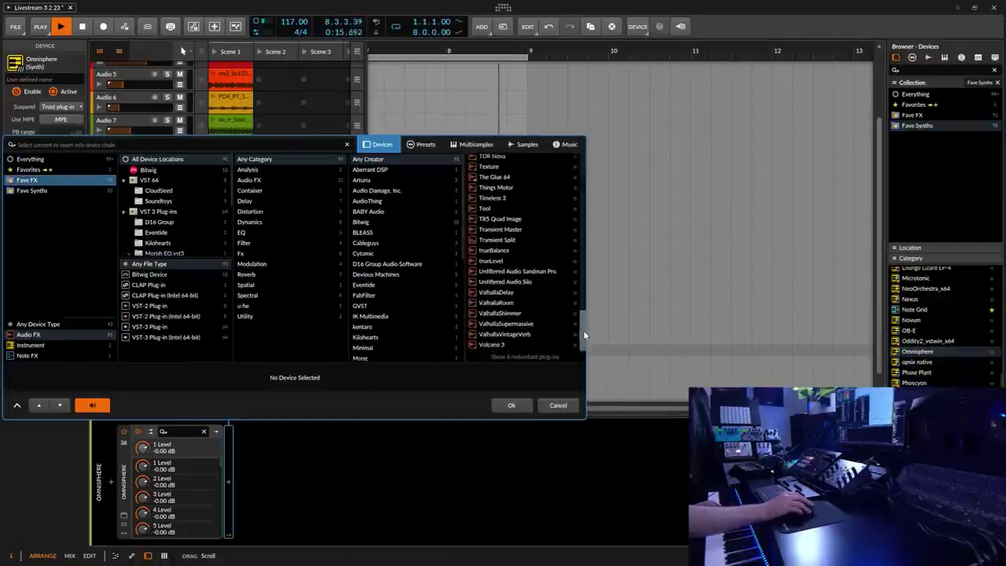
{"action": "left_click", "coordinate": [509, 293]}
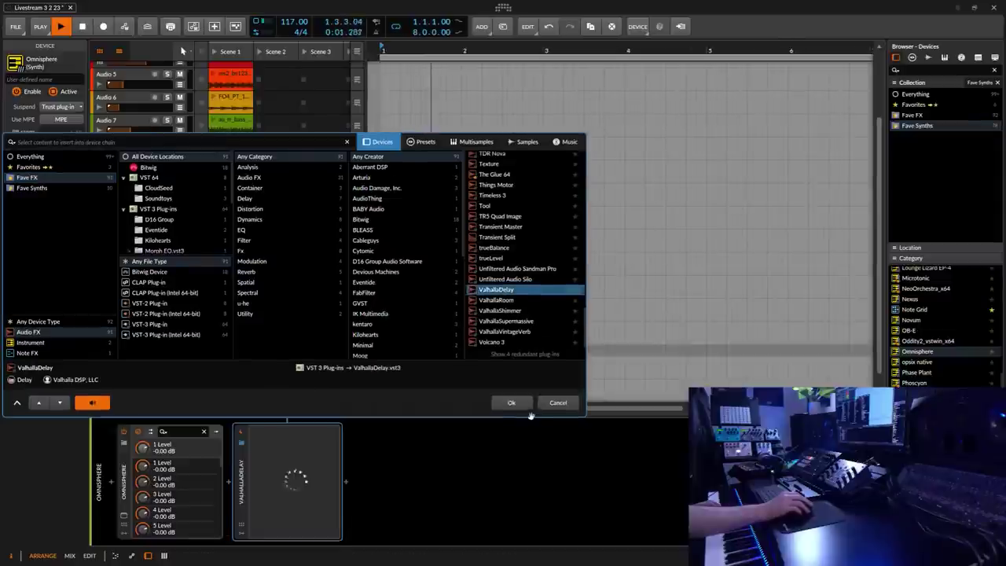
{"action": "left_click", "coordinate": [511, 404]}
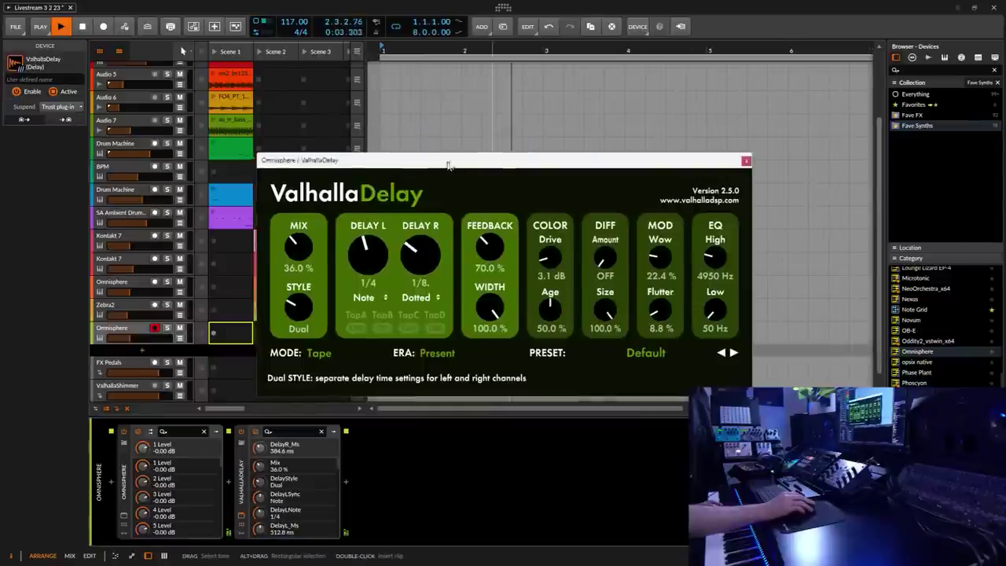
Set ValhallaDelay to 65.6% mix, 1/2 left delay, dotted 1/2 right delay, 76.4% feedback and 5510 Hz high EQ, closing its window.
{"action": "left_click_drag", "start_coordinate": [361, 182], "coordinate": [386, 156]}
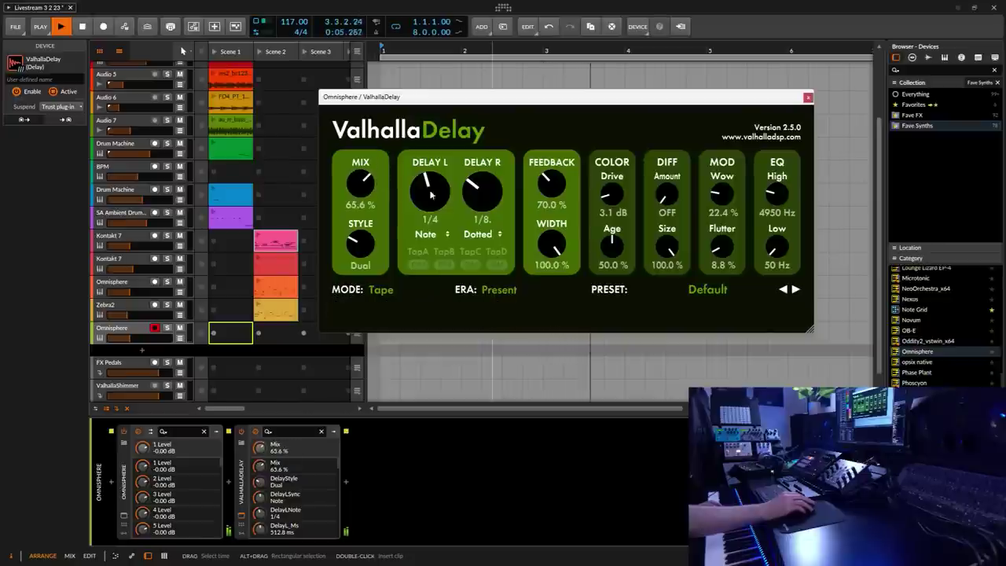
{"action": "left_click_drag", "start_coordinate": [439, 198], "coordinate": [497, 163]}
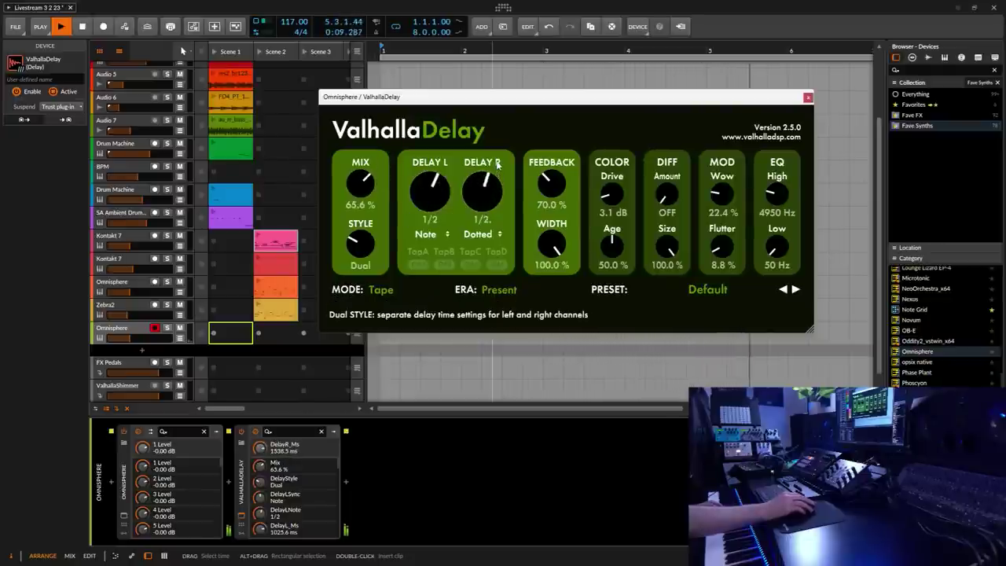
{"action": "left_click_drag", "start_coordinate": [551, 182], "coordinate": [552, 176]}
{"action": "left_click_drag", "start_coordinate": [790, 194], "coordinate": [794, 185]}
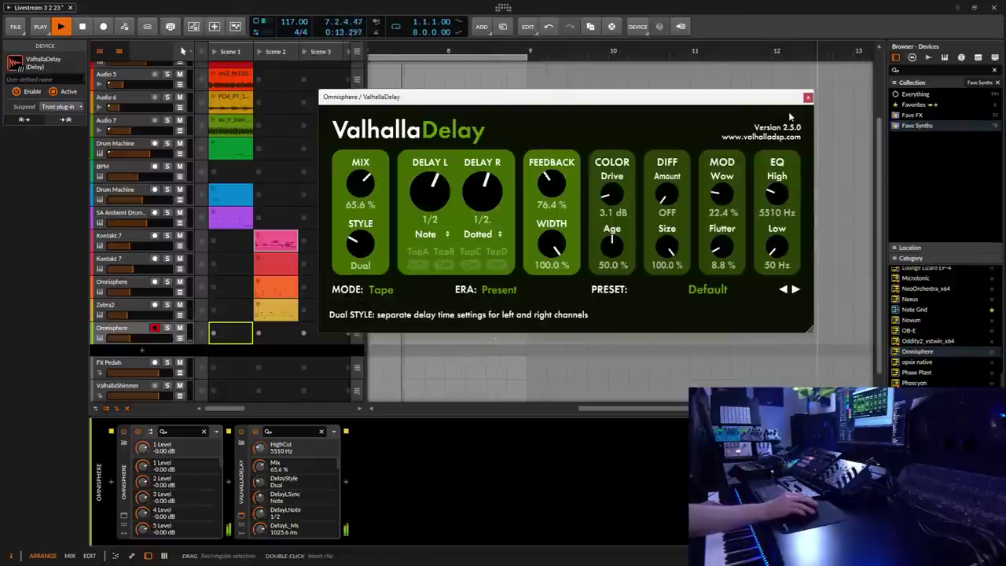
{"action": "left_click", "coordinate": [808, 99]}
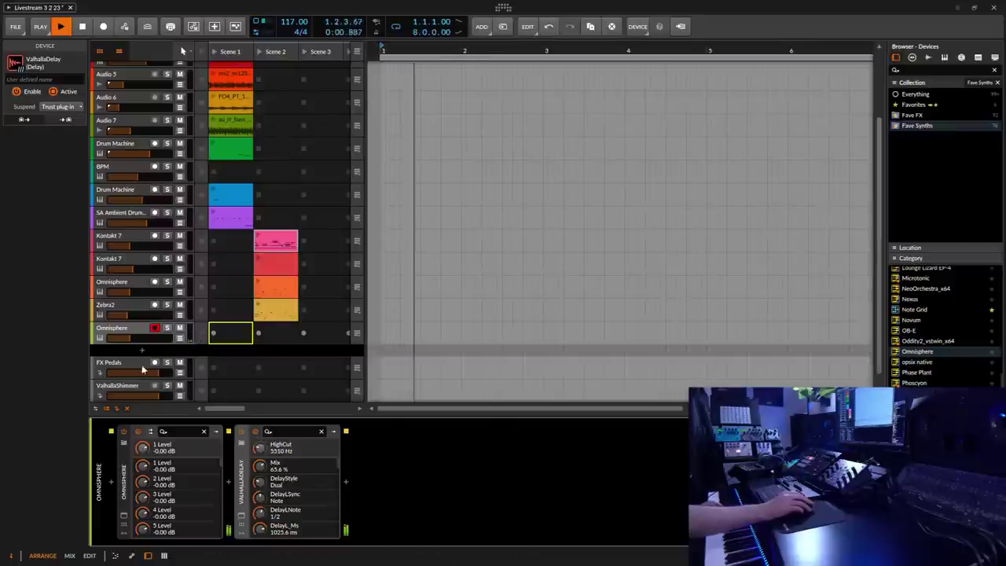
Lengthen the amp envelope attack on layers A, B, C and D of the Future Forever patch, closing Omnisphere's window.
{"action": "left_click", "coordinate": [118, 331]}
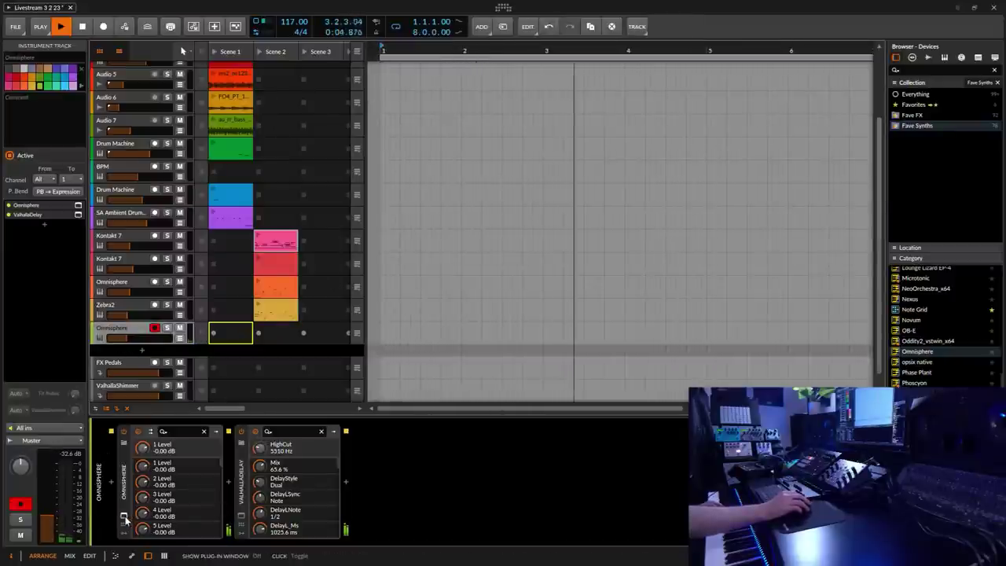
{"action": "left_click", "coordinate": [151, 431]}
{"action": "left_click", "coordinate": [664, 163]}
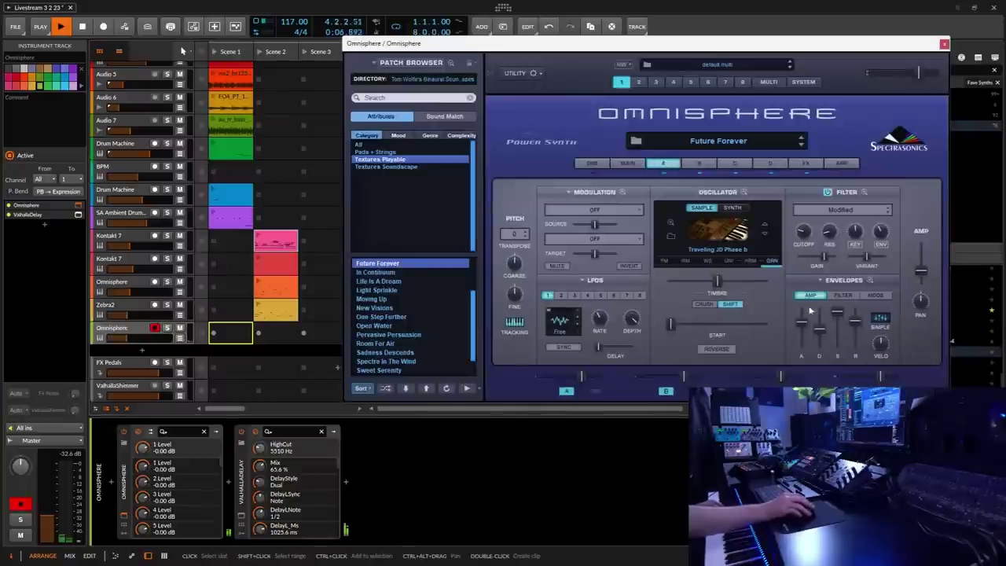
{"action": "left_click_drag", "start_coordinate": [804, 327], "coordinate": [804, 319]}
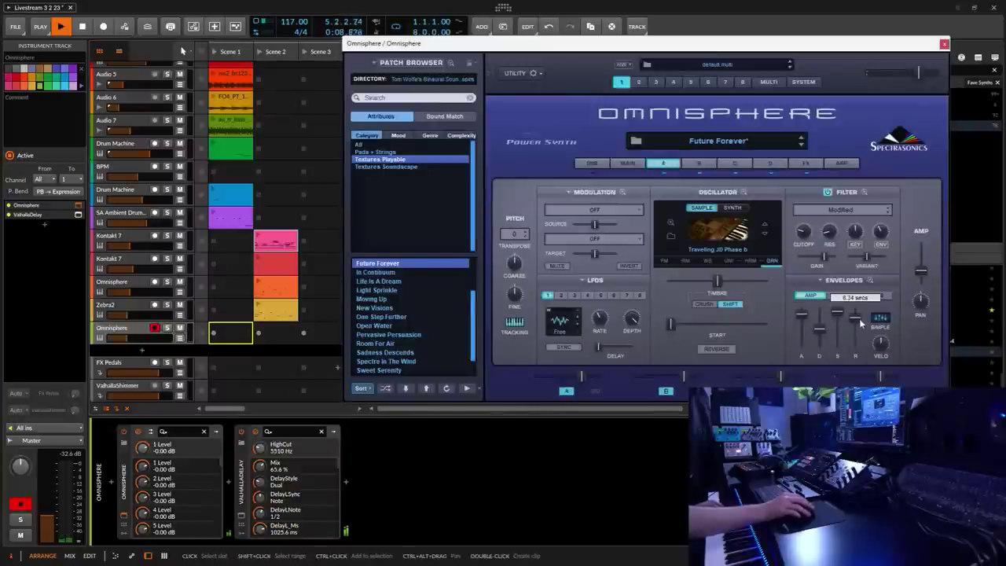
{"action": "left_click", "coordinate": [702, 164]}
{"action": "mouse_move", "coordinate": [802, 329]}
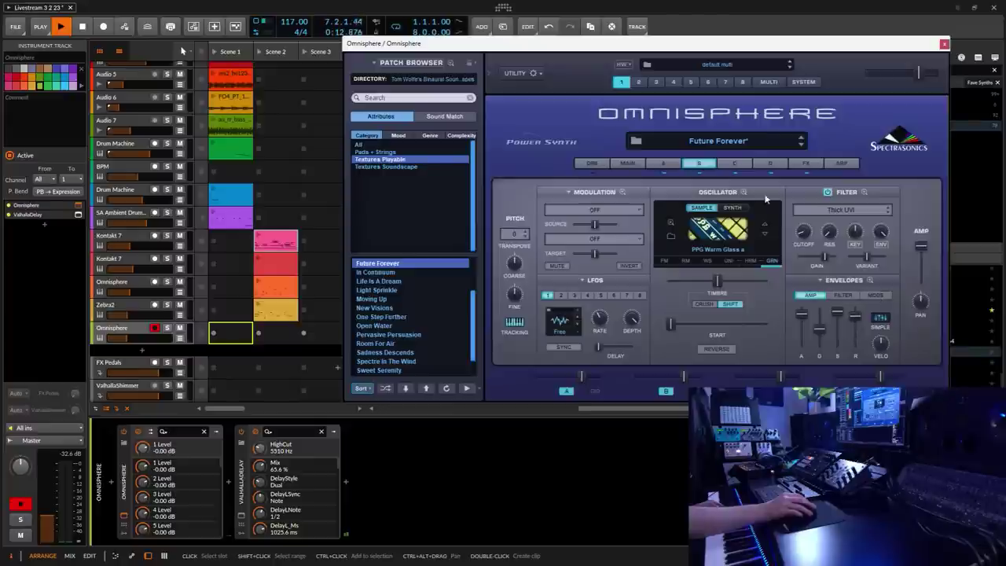
{"action": "left_click", "coordinate": [738, 163]}
{"action": "mouse_move", "coordinate": [803, 321]}
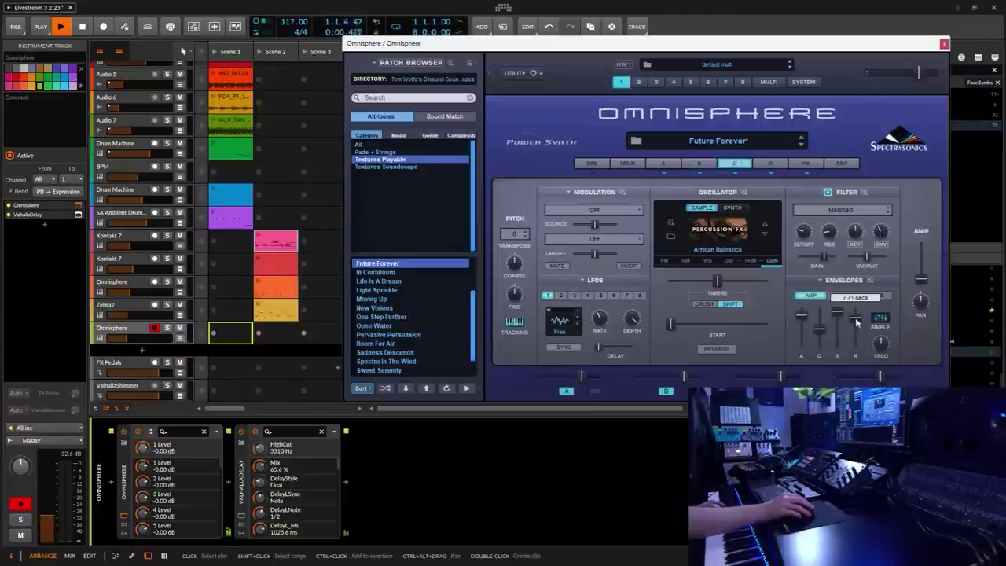
{"action": "left_click", "coordinate": [768, 164]}
{"action": "left_click_drag", "start_coordinate": [807, 325], "coordinate": [804, 316]}
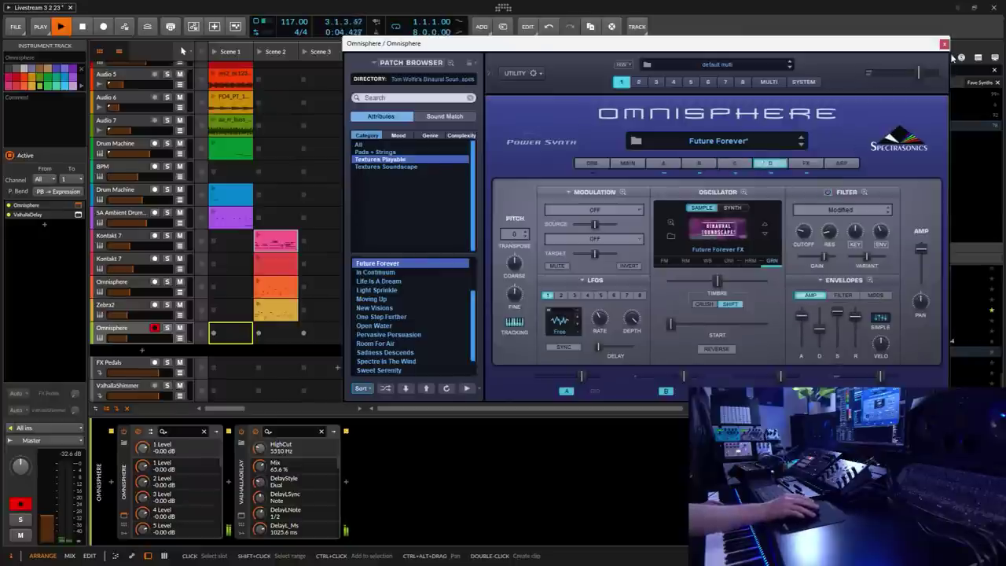
{"action": "left_click", "coordinate": [944, 43]}
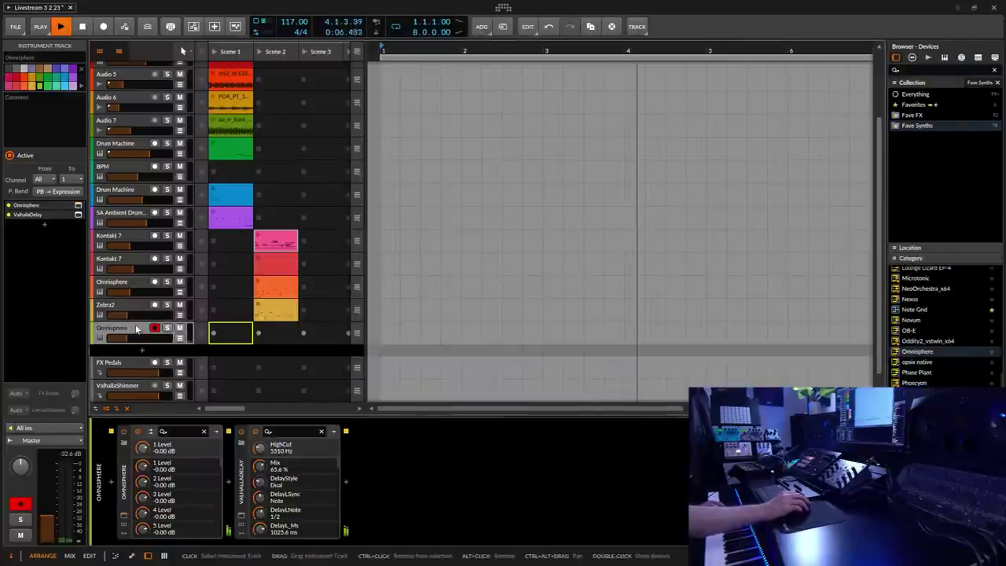
Insert the Blackhole reverb from Fave FX after ValhallaDelay, keeping its default settings, and close its window.
{"action": "left_click", "coordinate": [346, 482]}
{"action": "left_click", "coordinate": [68, 181]}
{"action": "left_click", "coordinate": [542, 169]}
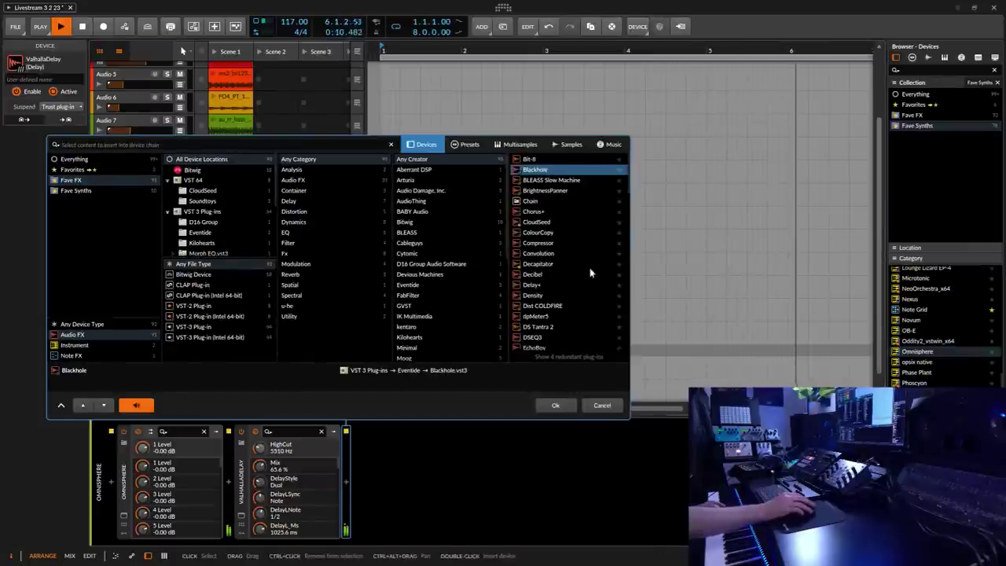
{"action": "left_click", "coordinate": [567, 405]}
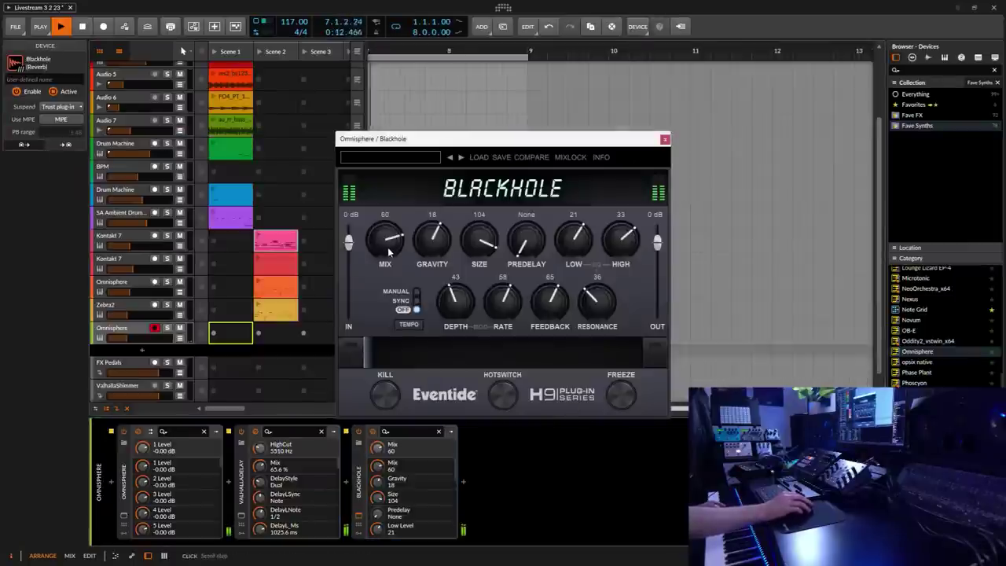
{"action": "left_click", "coordinate": [665, 139]}
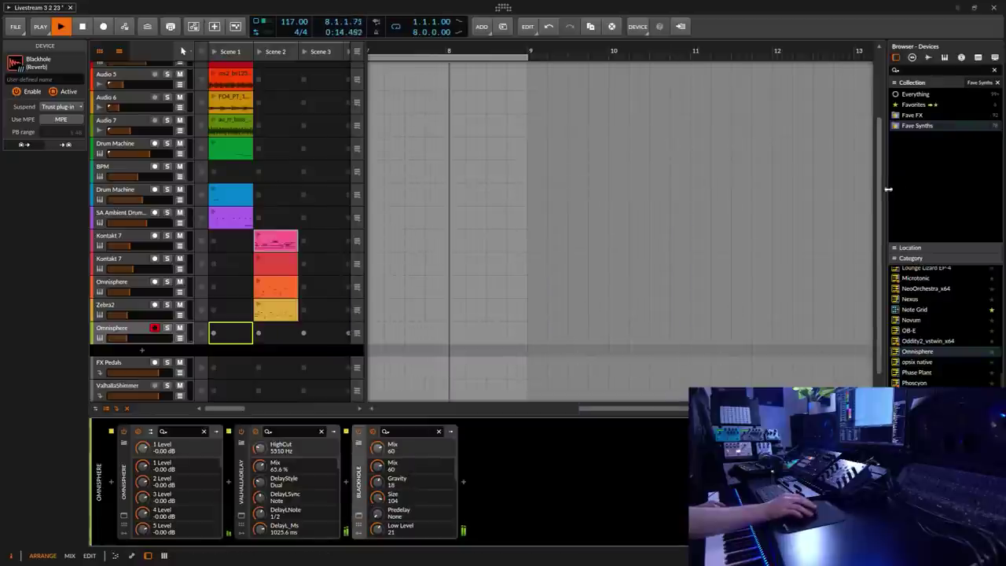
Add the Enso looper from Fave FX after Blackhole, record a loop of the Omnisphere texture and switch to overdubbing.
{"action": "left_click", "coordinate": [921, 116]}
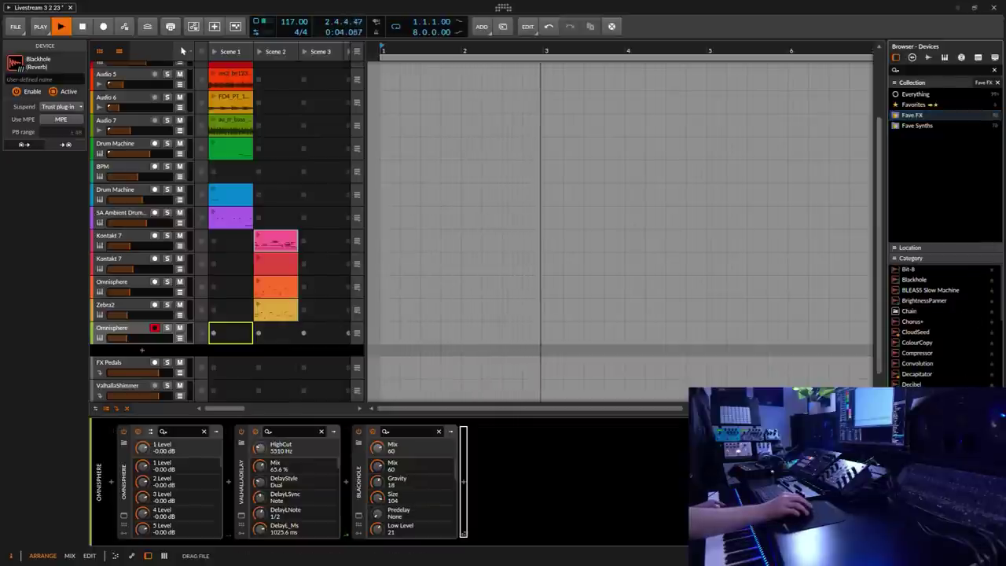
{"action": "left_click_drag", "start_coordinate": [599, 157], "coordinate": [676, 65]}
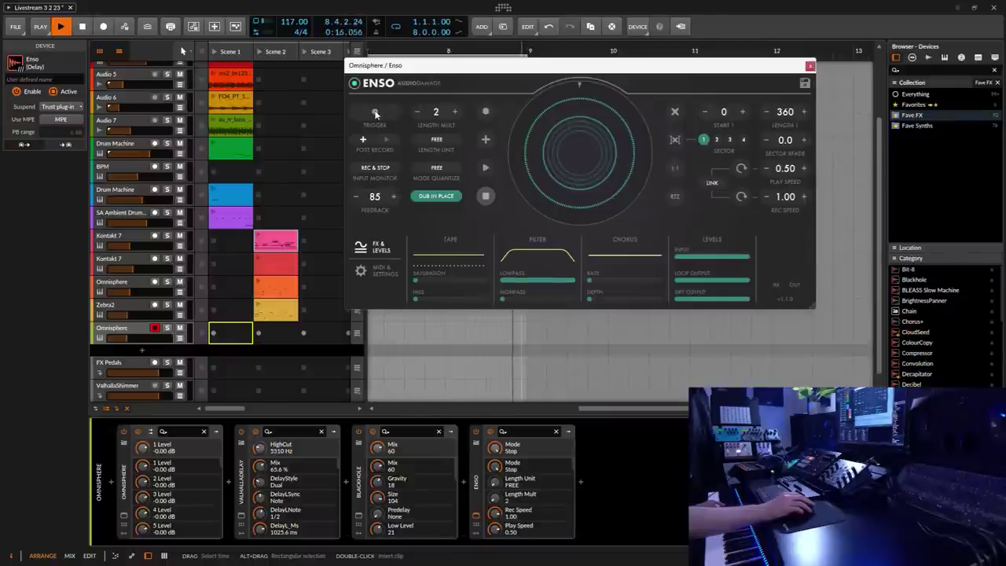
{"action": "left_click", "coordinate": [375, 114]}
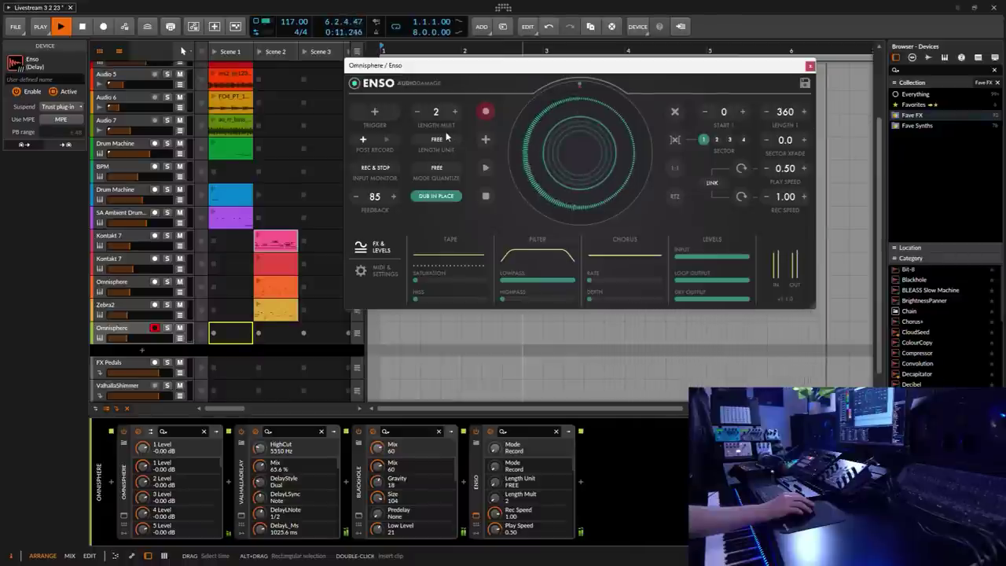
{"action": "left_click", "coordinate": [375, 114]}
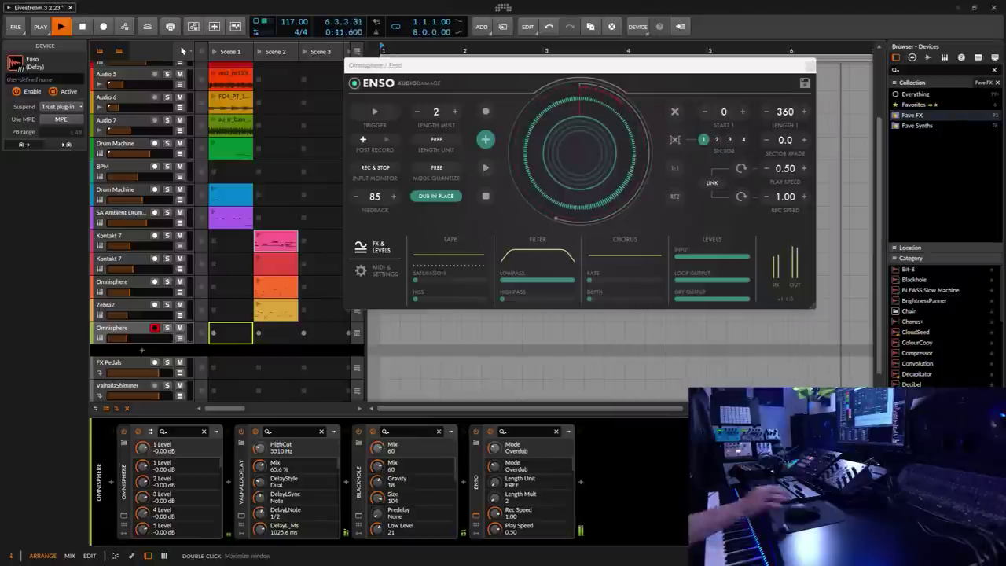
Raise Enso's feedback to 100.
{"action": "left_click", "coordinate": [392, 196]}
{"action": "left_click", "coordinate": [392, 195]}
{"action": "left_click", "coordinate": [392, 195]}
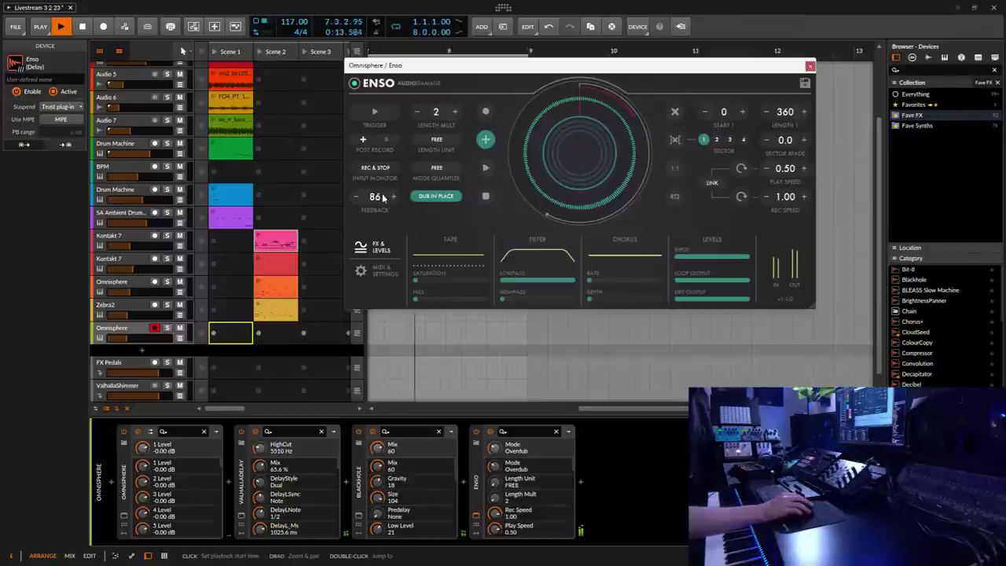
{"action": "left_click", "coordinate": [388, 189]}
{"action": "left_click_drag", "start_coordinate": [388, 189], "coordinate": [393, 161]}
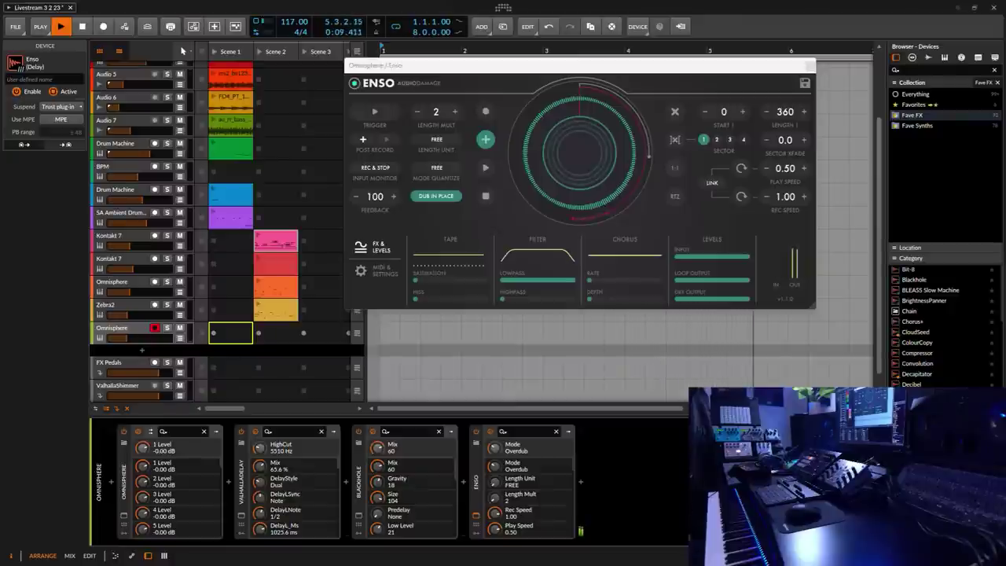
Look through the complete device list in the Everything collection.
{"action": "left_click", "coordinate": [916, 95]}
{"action": "left_click_drag", "start_coordinate": [1000, 275], "coordinate": [1000, 377]}
{"action": "scroll", "coordinate": [936, 326], "scroll_direction": "down", "scroll_amount": 3}
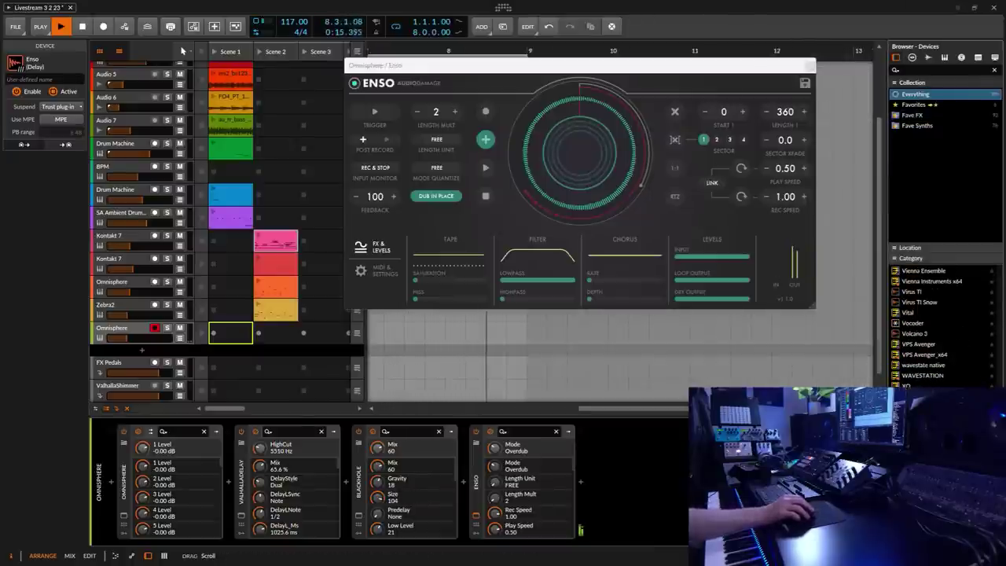
{"action": "scroll", "coordinate": [935, 326], "scroll_direction": "up", "scroll_amount": 3}
{"action": "scroll", "coordinate": [935, 326], "scroll_direction": "up", "scroll_amount": 3}
{"action": "scroll", "coordinate": [935, 326], "scroll_direction": "up", "scroll_amount": 10}
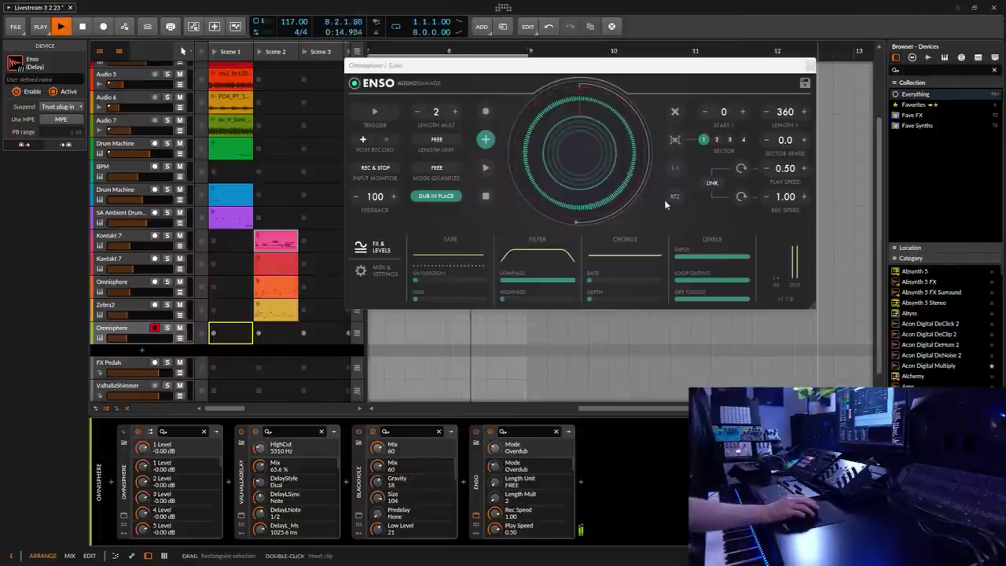
Switch Enso from overdubbing to playback and try the play speed at 1.00 before returning it to 0.50.
{"action": "left_click", "coordinate": [664, 110]}
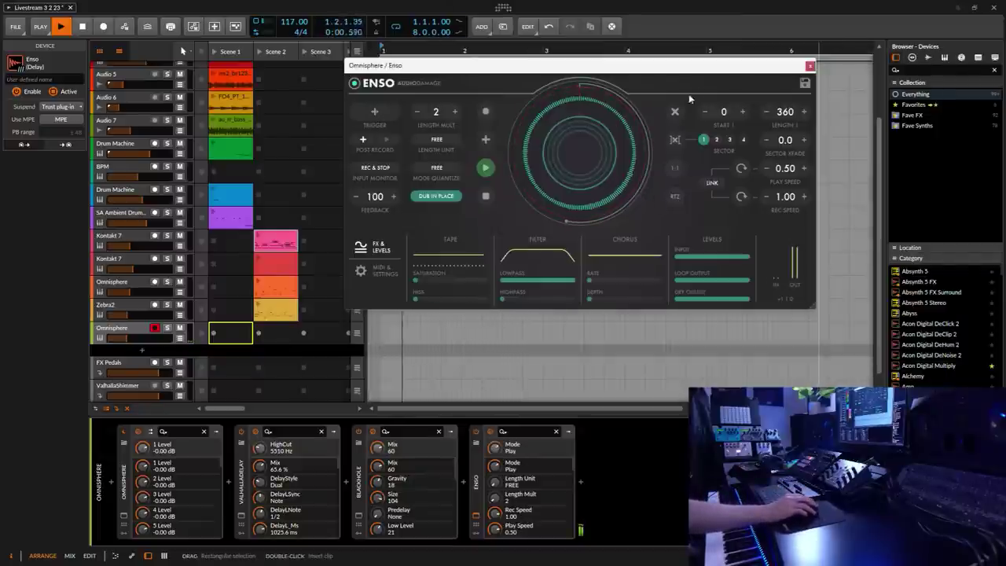
{"action": "left_click_drag", "start_coordinate": [801, 66], "coordinate": [777, 67]}
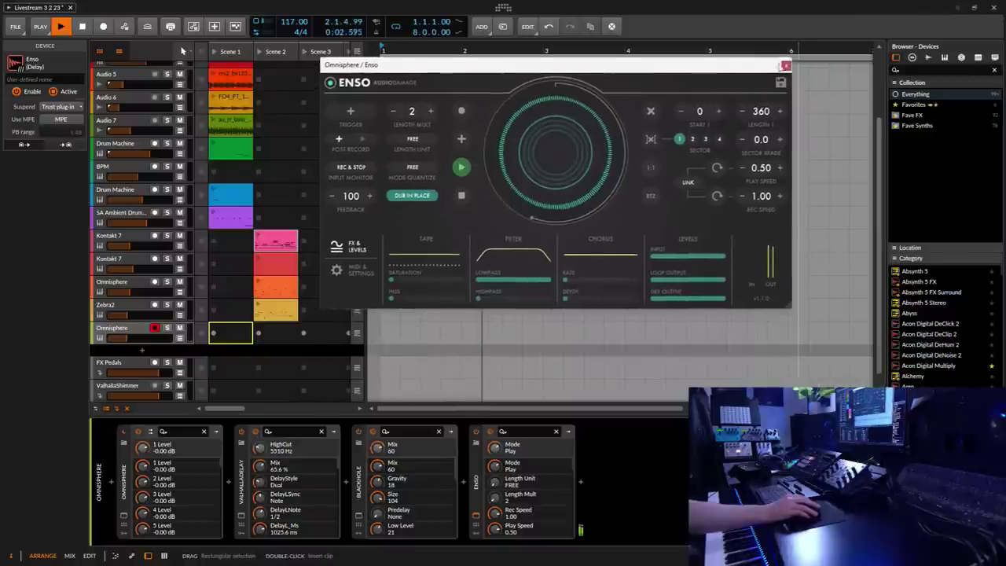
{"action": "left_click", "coordinate": [742, 167]}
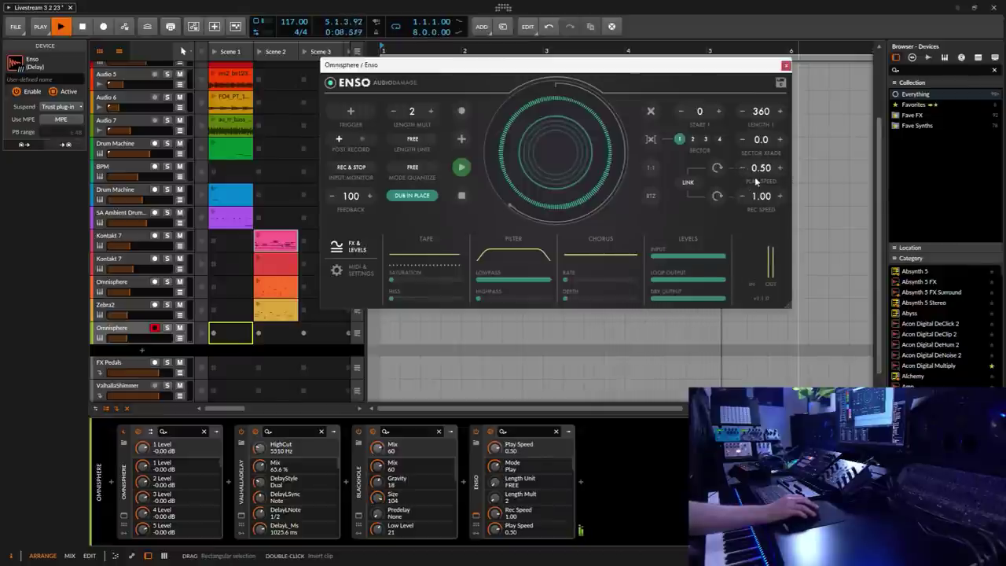
{"action": "scroll", "coordinate": [747, 168], "scroll_direction": "up", "scroll_amount": 1}
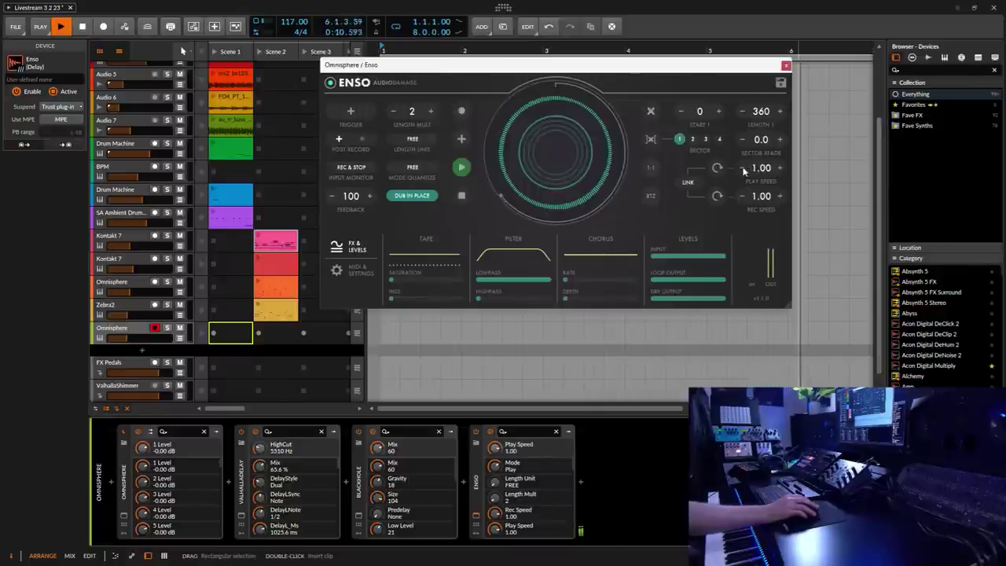
{"action": "left_click", "coordinate": [742, 168]}
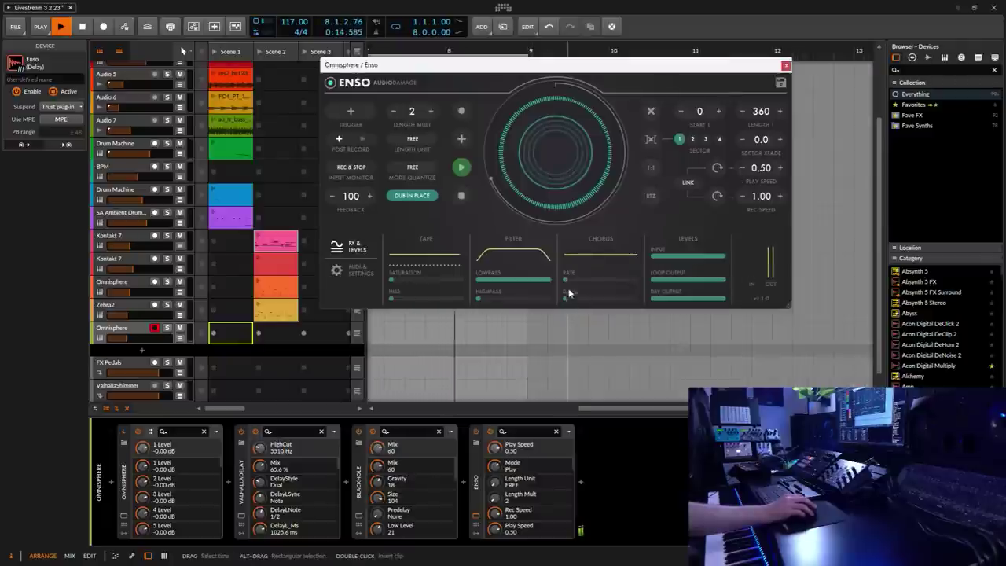
Set Enso's chorus depth to 18 with a slightly raised chorus rate, and move its window clear of the launcher.
{"action": "left_click_drag", "start_coordinate": [568, 297], "coordinate": [596, 305]}
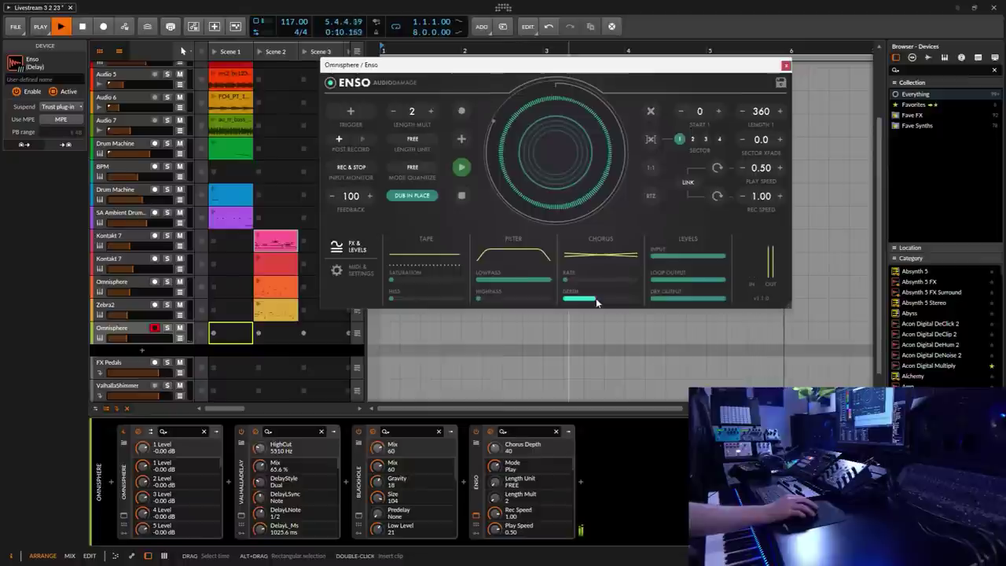
{"action": "mouse_move", "coordinate": [596, 300]}
{"action": "left_mouse_down"}
{"action": "mouse_move", "coordinate": [565, 302]}
{"action": "mouse_move", "coordinate": [577, 298]}
{"action": "left_mouse_up"}
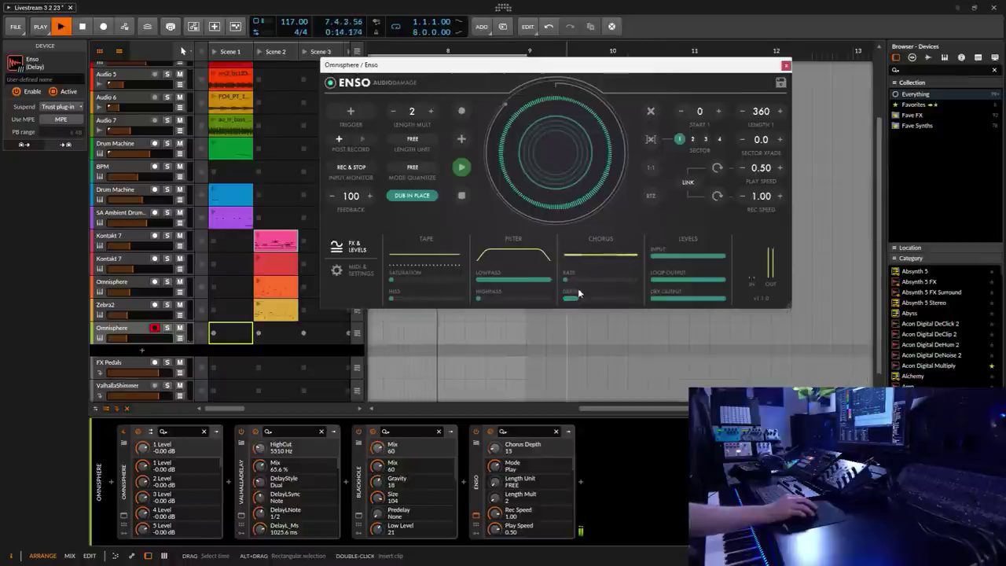
{"action": "left_click_drag", "start_coordinate": [566, 280], "coordinate": [581, 302]}
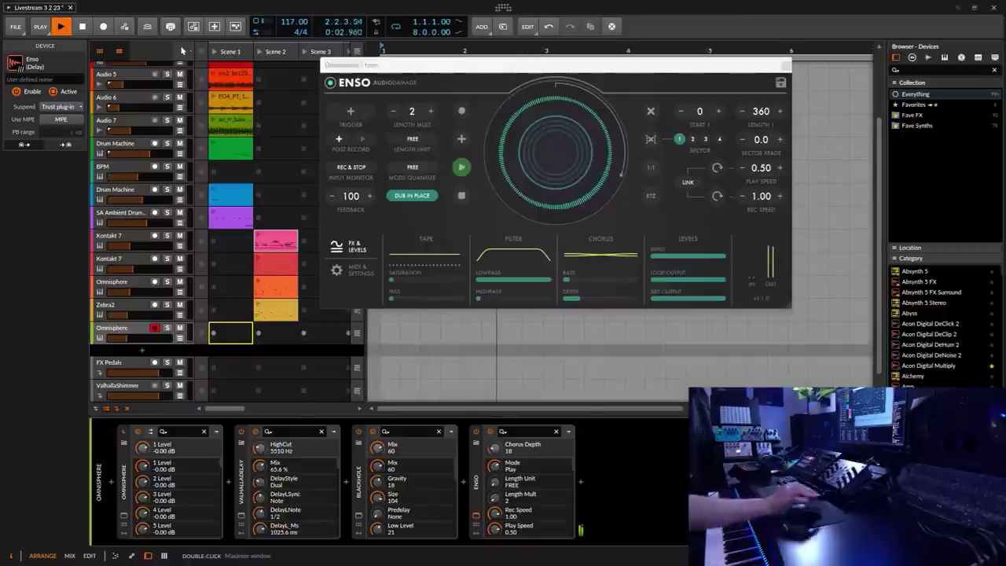
{"action": "left_click_drag", "start_coordinate": [606, 72], "coordinate": [682, 61]}
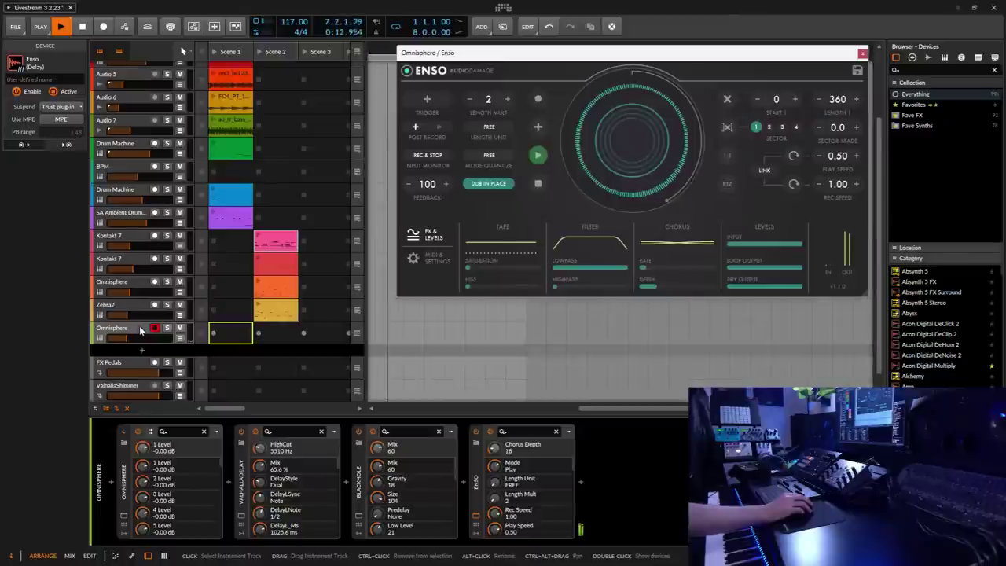
Close the Enso window and add a Kontakt 7 track from the Fave Synths collection below the last Omnisphere track.
{"action": "left_click", "coordinate": [862, 54]}
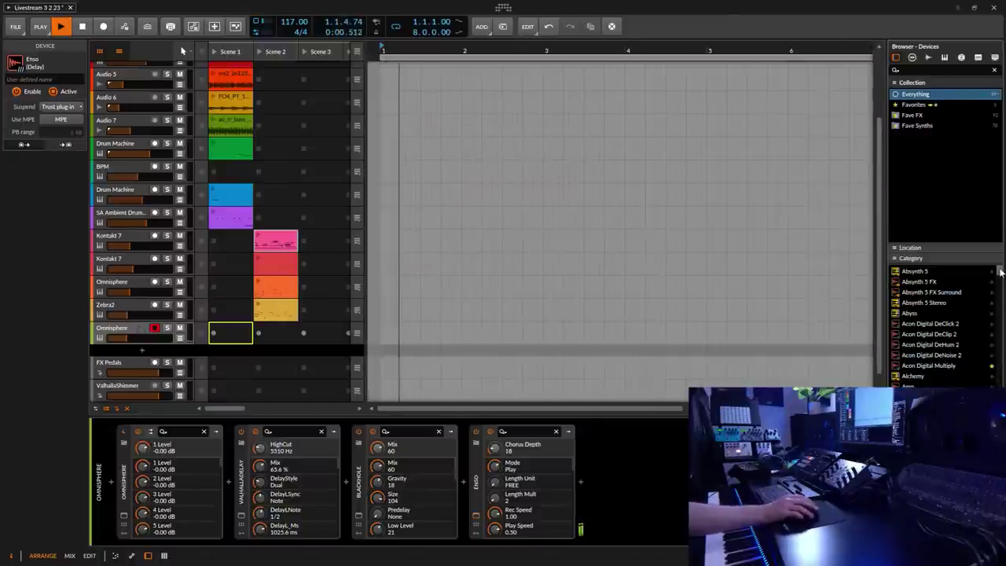
{"action": "left_click", "coordinate": [916, 126]}
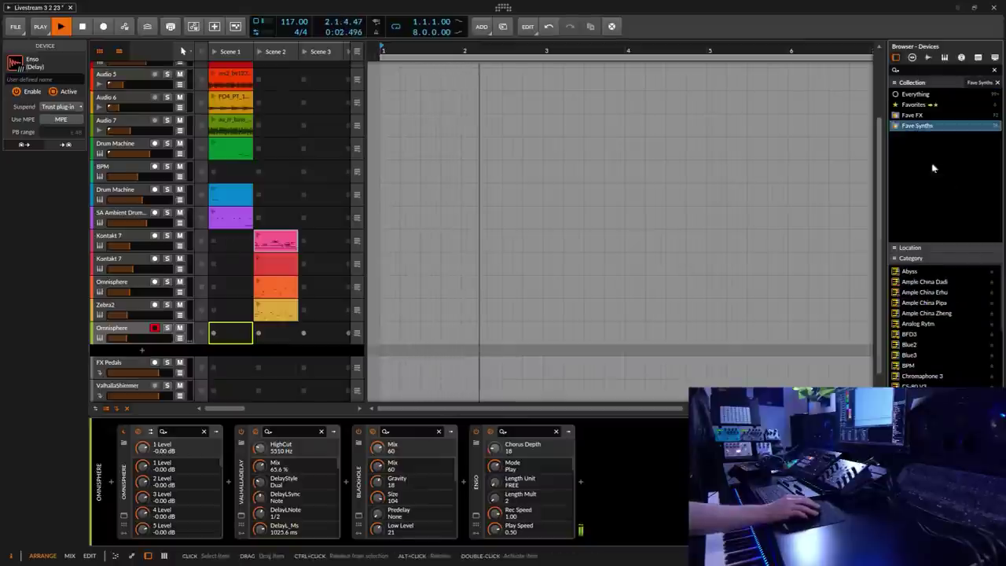
{"action": "left_click_drag", "start_coordinate": [1002, 314], "coordinate": [1003, 372]}
{"action": "left_click_drag", "start_coordinate": [722, 375], "coordinate": [449, 353]}
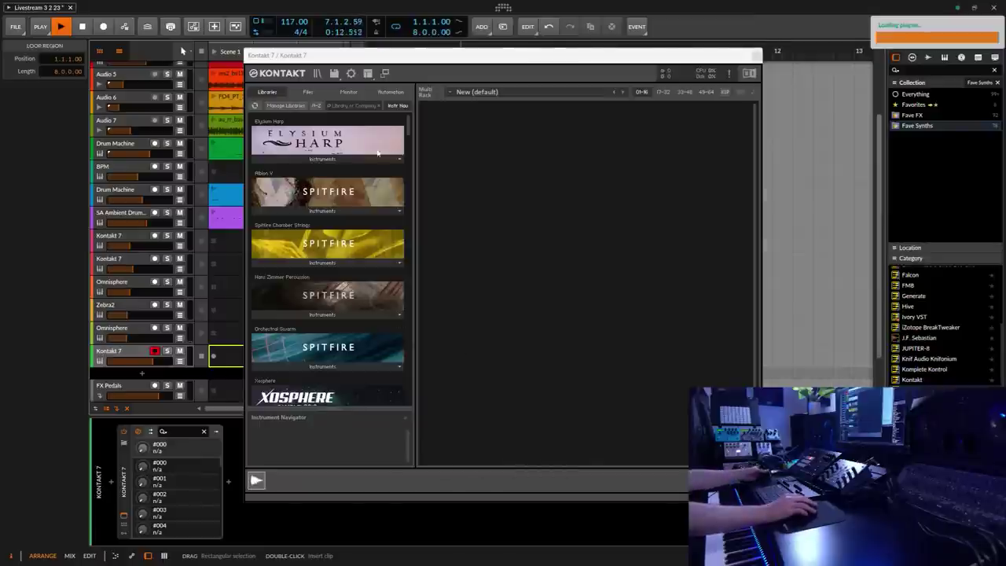
Load the Lunaris 2 instrument from the Kontakt library and move the plug-in window up slightly.
{"action": "left_click_drag", "start_coordinate": [406, 122], "coordinate": [427, 139]}
{"action": "scroll", "coordinate": [424, 144], "scroll_direction": "down", "scroll_amount": 2}
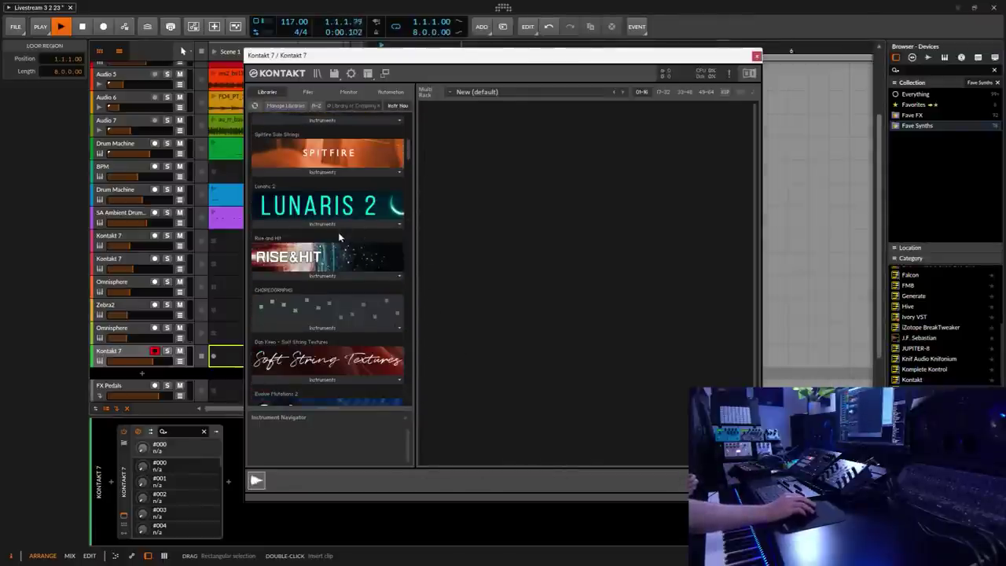
{"action": "left_click", "coordinate": [314, 225]}
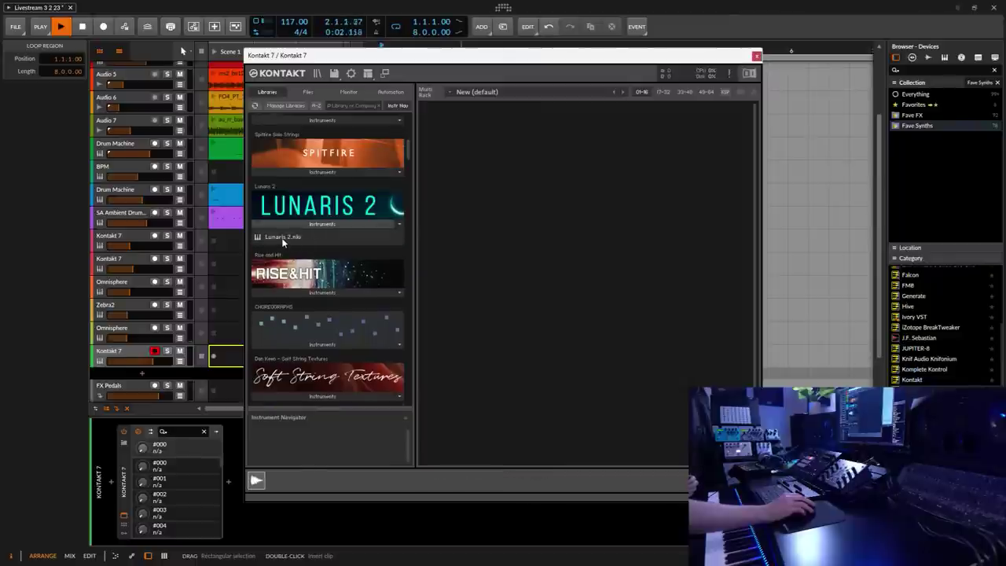
{"action": "left_click", "coordinate": [283, 240]}
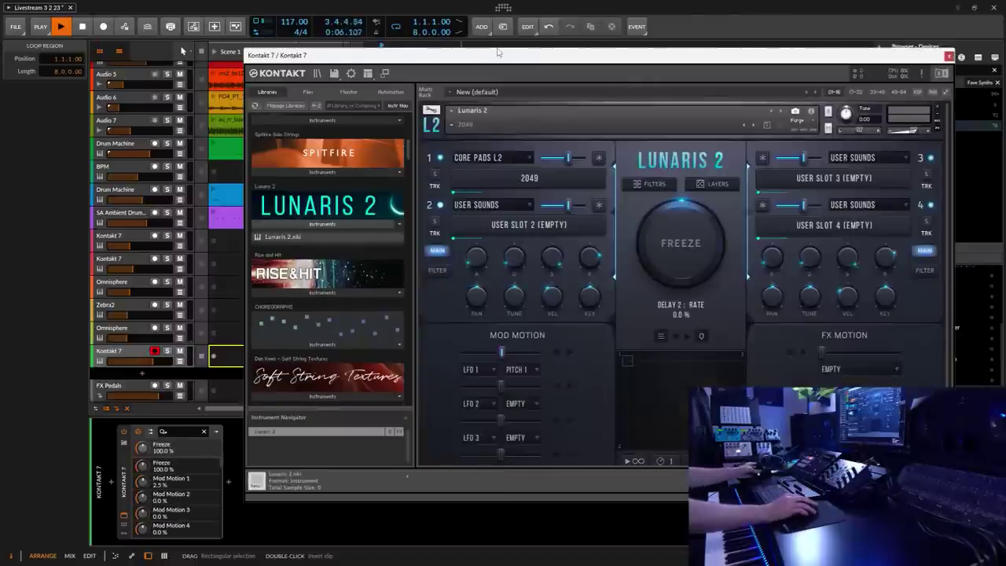
{"action": "left_click_drag", "start_coordinate": [488, 62], "coordinate": [495, 55]}
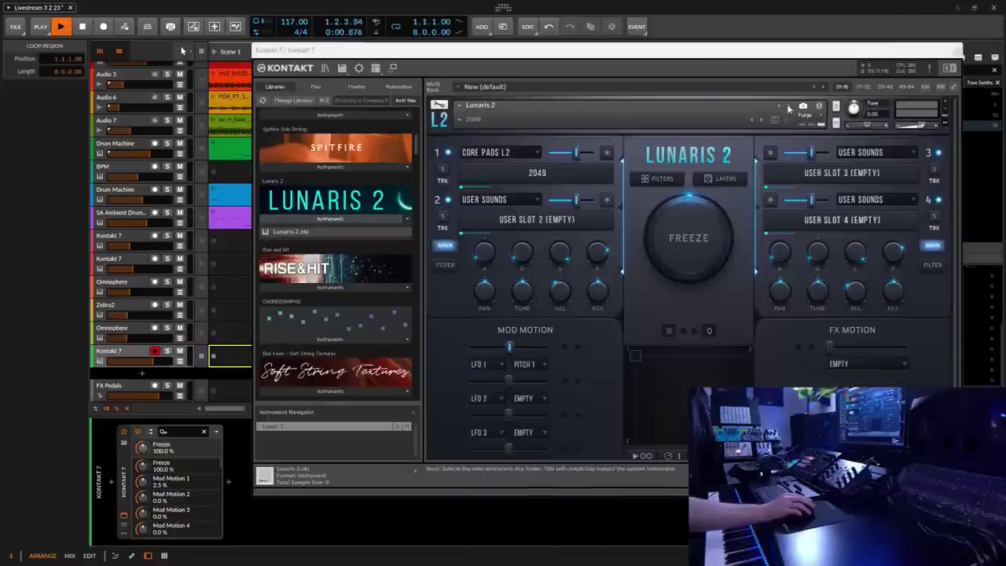
Load the user preset Biological Clouds SA into Lunaris 2.
{"action": "left_click_drag", "start_coordinate": [627, 56], "coordinate": [596, 59]}
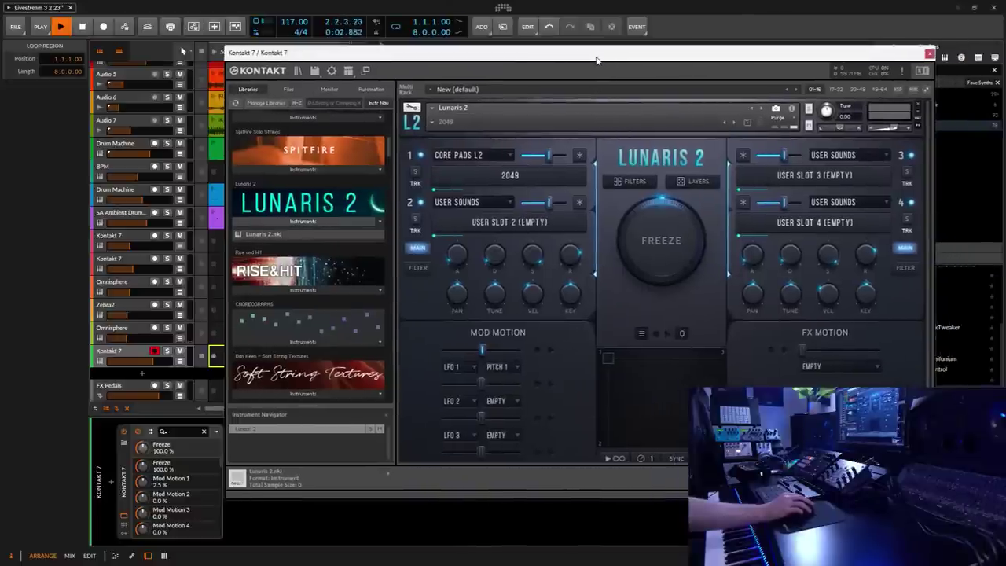
{"action": "left_click", "coordinate": [429, 123]}
{"action": "mouse_move", "coordinate": [439, 148]}
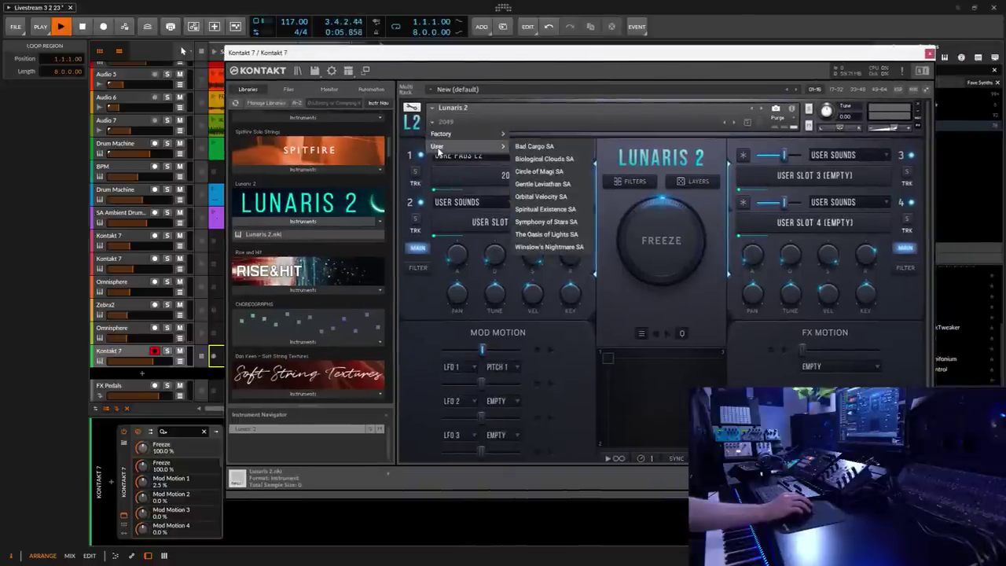
{"action": "left_click", "coordinate": [544, 159]}
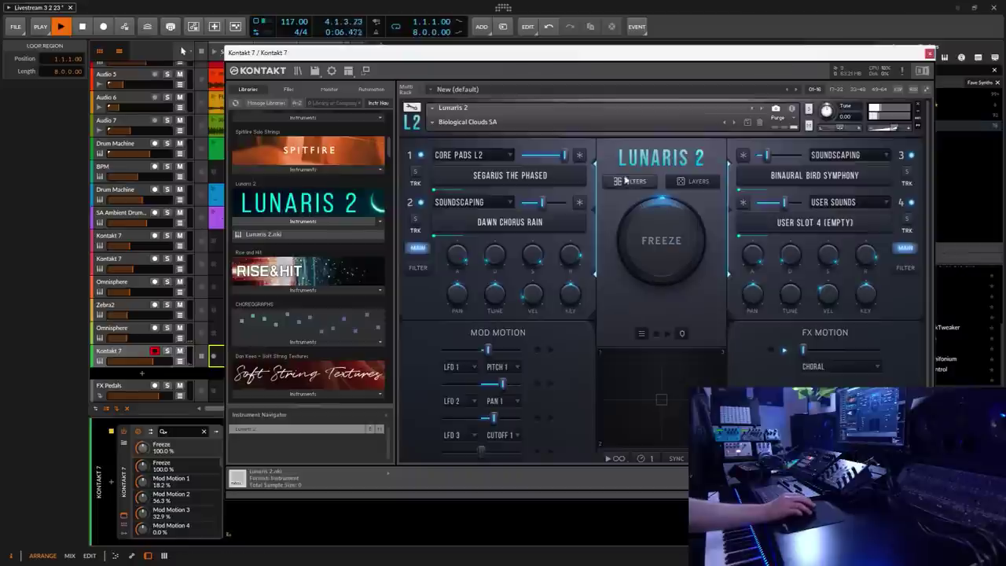
Pull Lunaris 2's Layer 1 level down to -INF dB, lower the track's volume slightly and close the plug-in window.
{"action": "left_click_drag", "start_coordinate": [454, 57], "coordinate": [501, 45]}
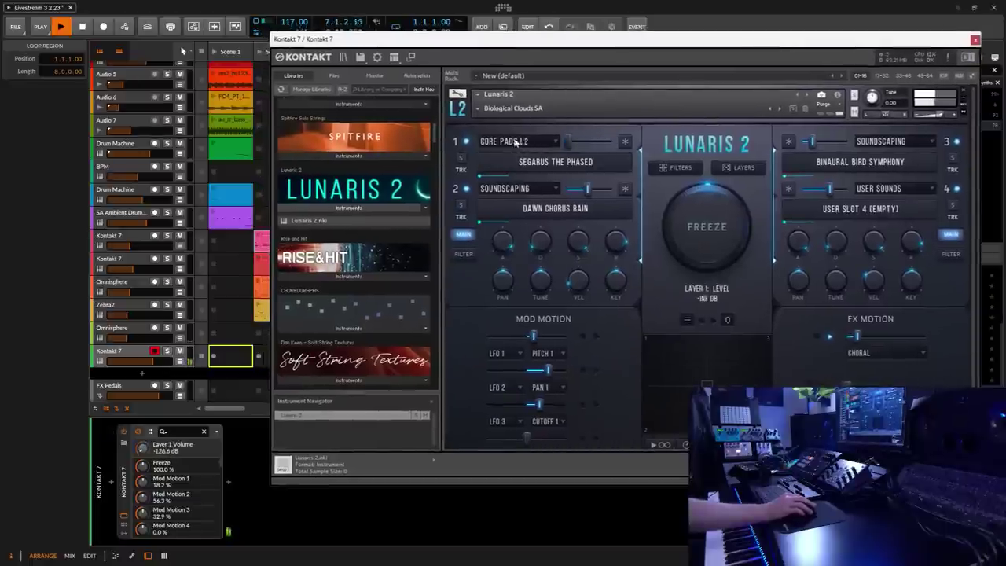
{"action": "left_click", "coordinate": [118, 356]}
{"action": "left_click_drag", "start_coordinate": [46, 503], "coordinate": [45, 500]}
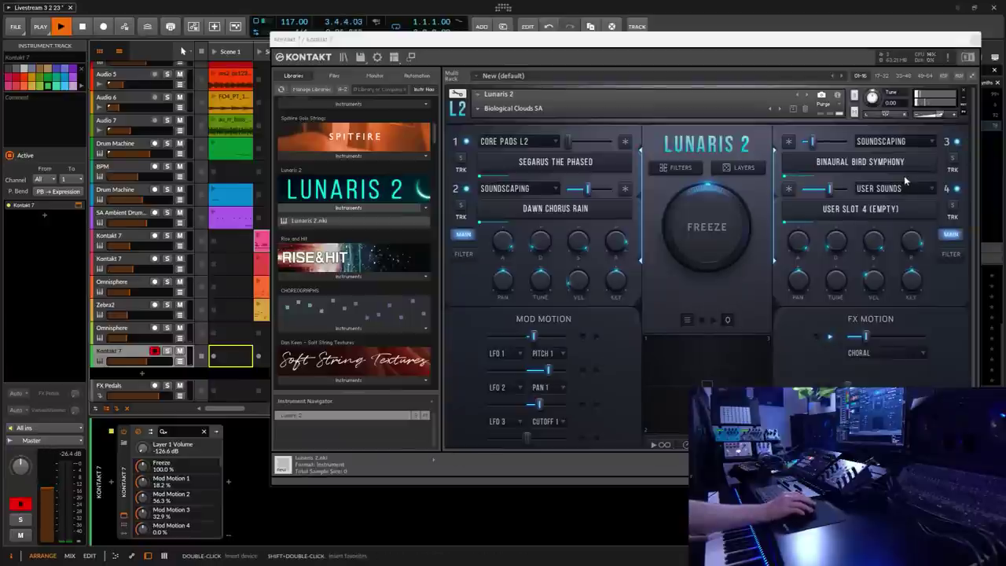
{"action": "left_click", "coordinate": [975, 40]}
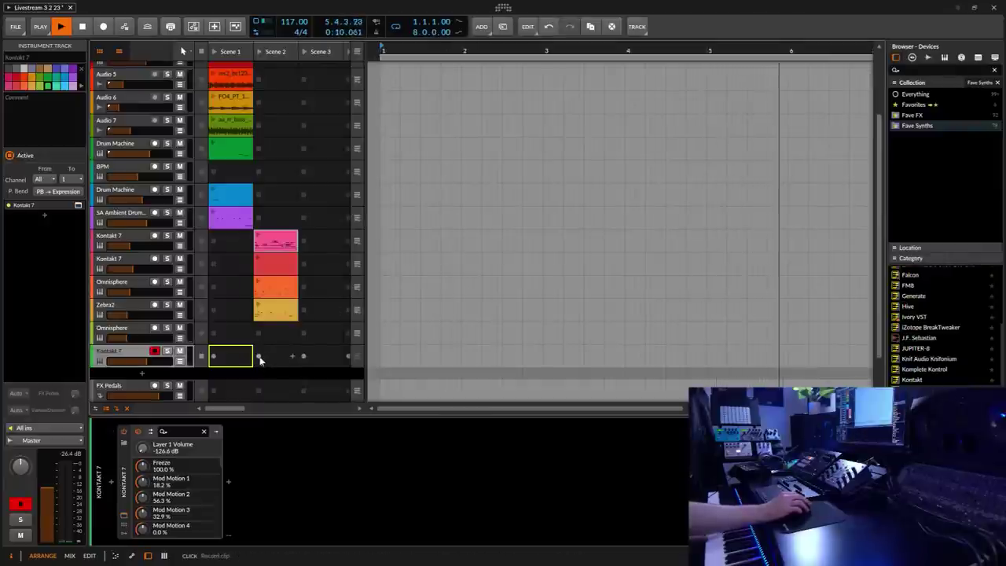
Record a Lunaris 2 clip on the new Kontakt 7 track in Scene 3, ending with the clip in loop playback.
{"action": "scroll", "coordinate": [260, 359], "scroll_direction": "down", "scroll_amount": 2}
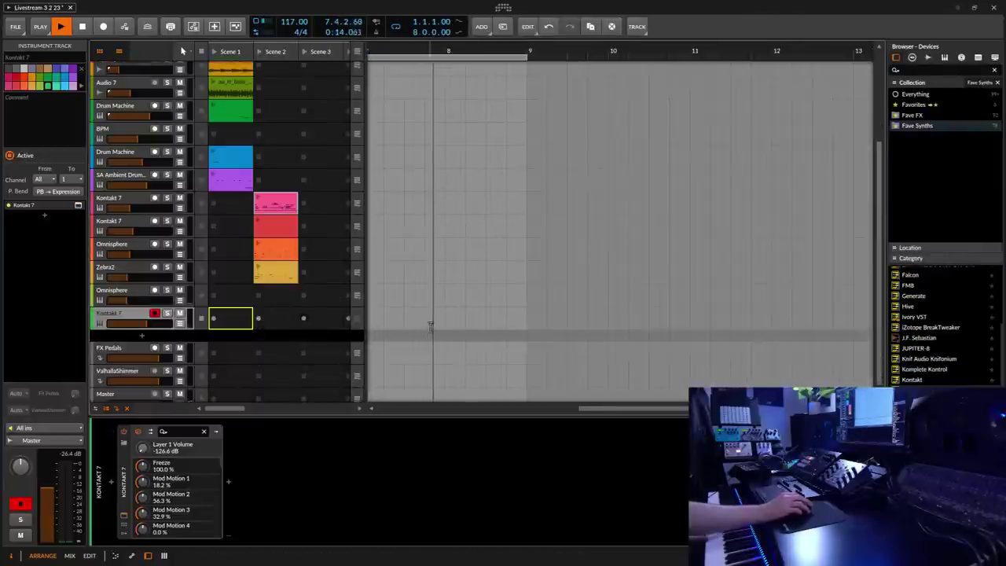
{"action": "left_click", "coordinate": [303, 319]}
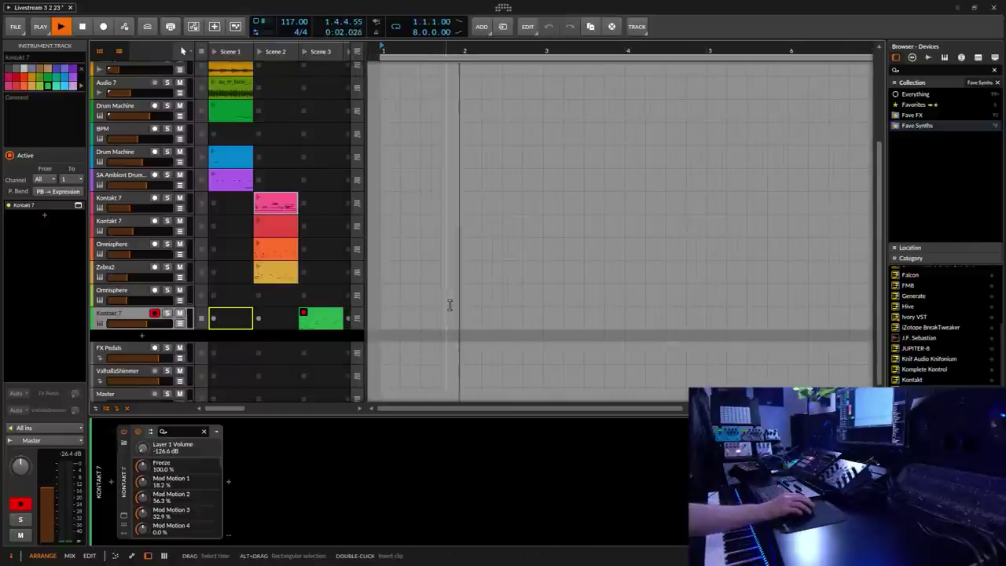
{"action": "left_click", "coordinate": [304, 315]}
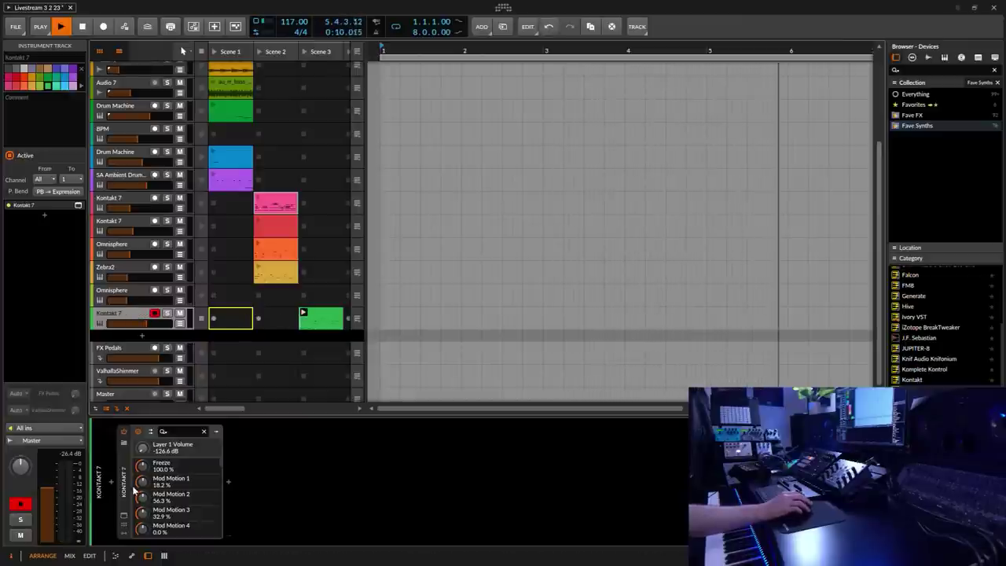
Insert an EQ-5 from the Fave FX collection after Kontakt 7 on the Lunaris 2 track.
{"action": "left_click", "coordinate": [227, 456]}
{"action": "left_click", "coordinate": [27, 180]}
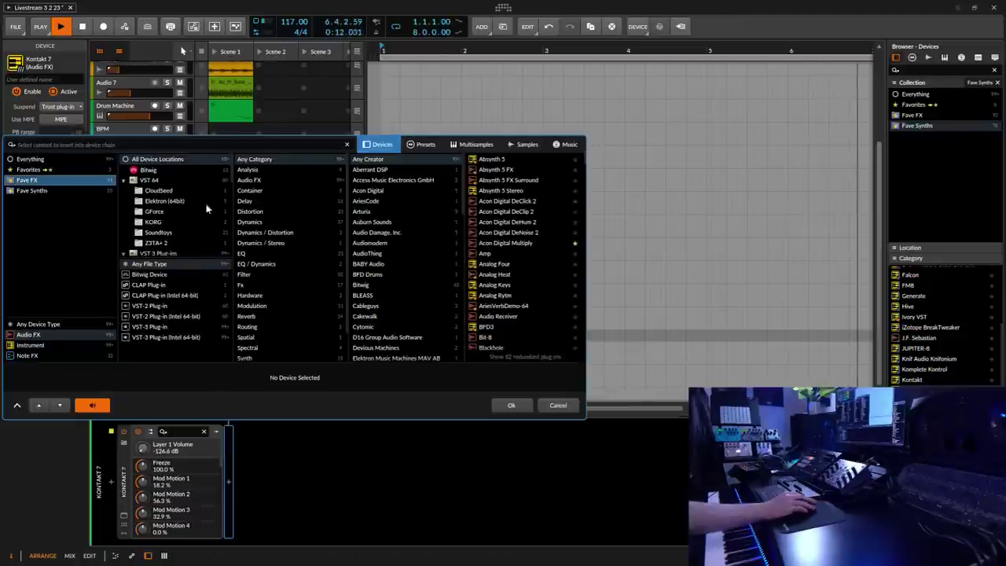
{"action": "scroll", "coordinate": [511, 314], "scroll_direction": "down", "scroll_amount": 2}
{"action": "scroll", "coordinate": [514, 313], "scroll_direction": "down", "scroll_amount": 2}
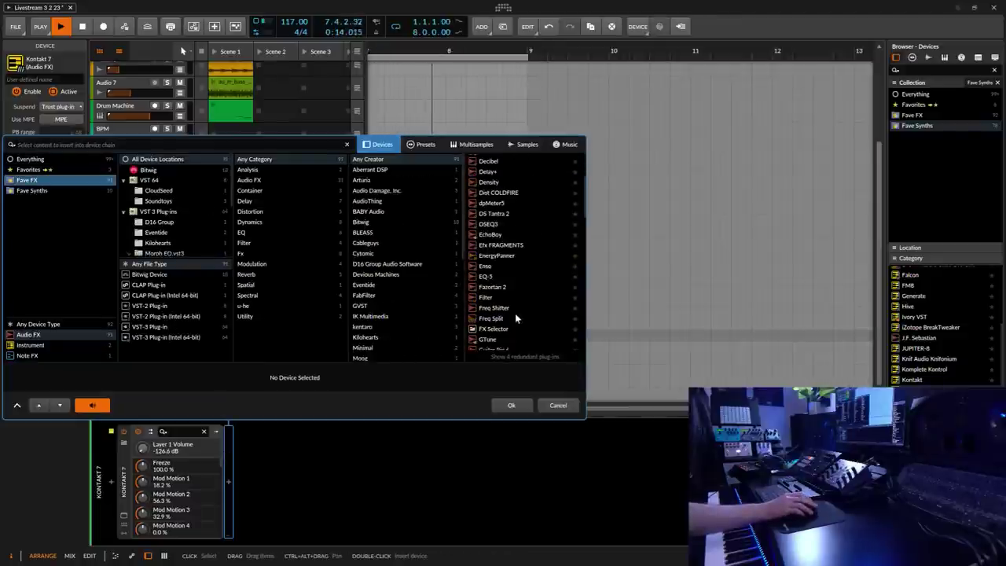
{"action": "left_click", "coordinate": [491, 273]}
{"action": "left_click", "coordinate": [512, 402]}
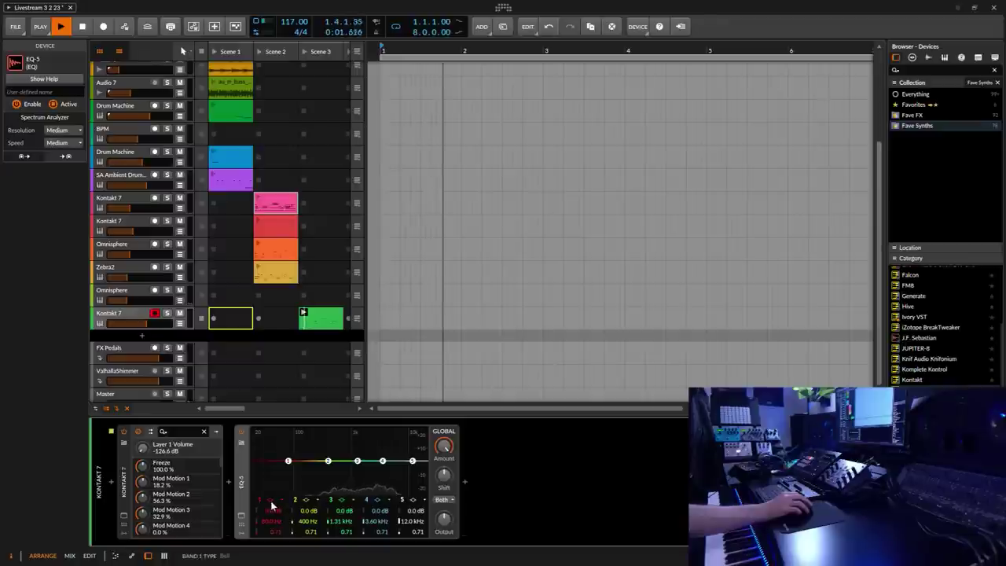
Make EQ-5's band 1 a low cut at about 74 Hz and dip band 2 to -3.6 dB at 408 Hz.
{"action": "left_click", "coordinate": [271, 499]}
{"action": "left_click", "coordinate": [287, 511]}
{"action": "left_click_drag", "start_coordinate": [328, 461], "coordinate": [330, 466]}
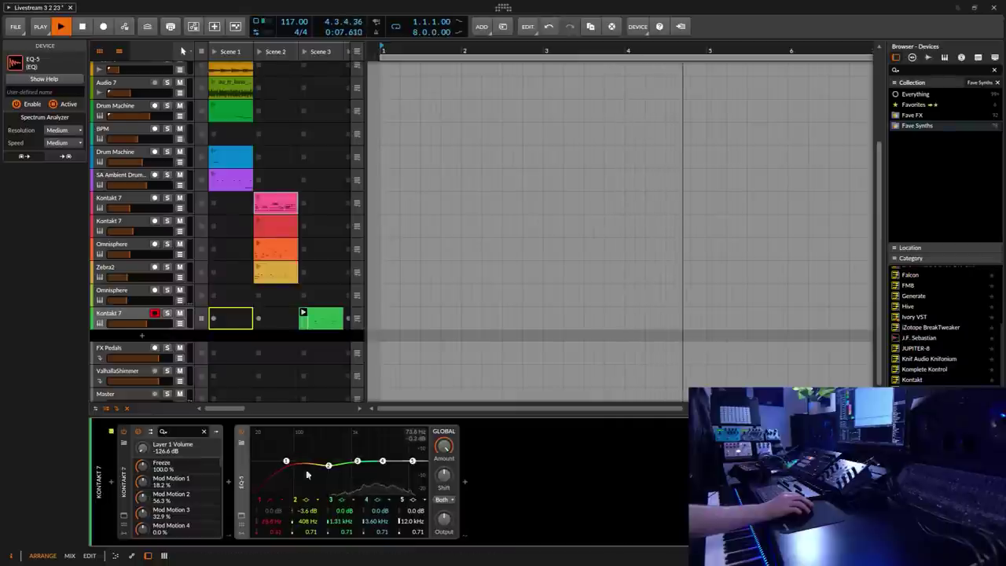
Make EQ-5's band 5 a high cut at 8.46 kHz and lower the Lunaris 2 track's volume.
{"action": "left_click", "coordinate": [418, 501]}
{"action": "left_click", "coordinate": [444, 511]}
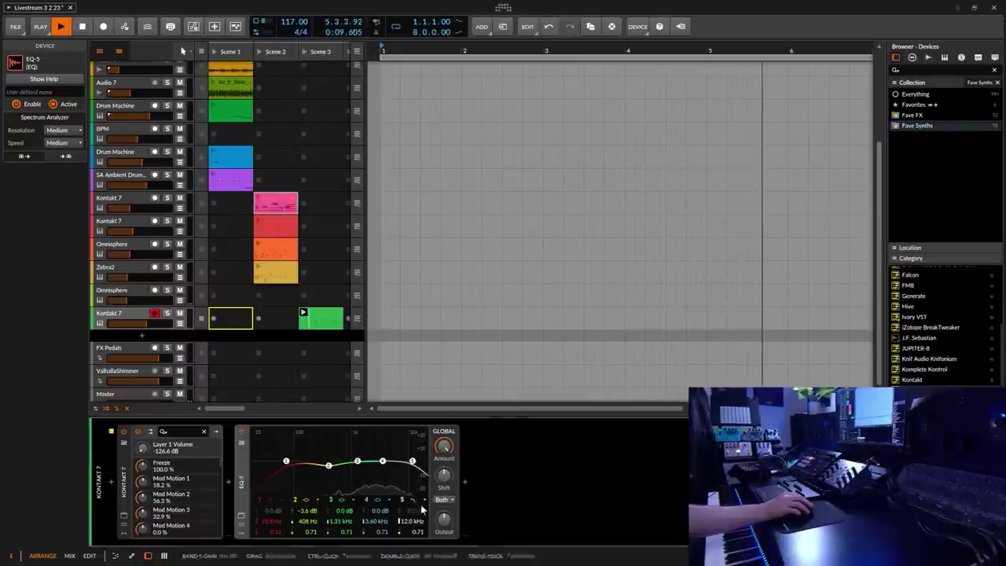
{"action": "left_click_drag", "start_coordinate": [411, 462], "coordinate": [403, 463]}
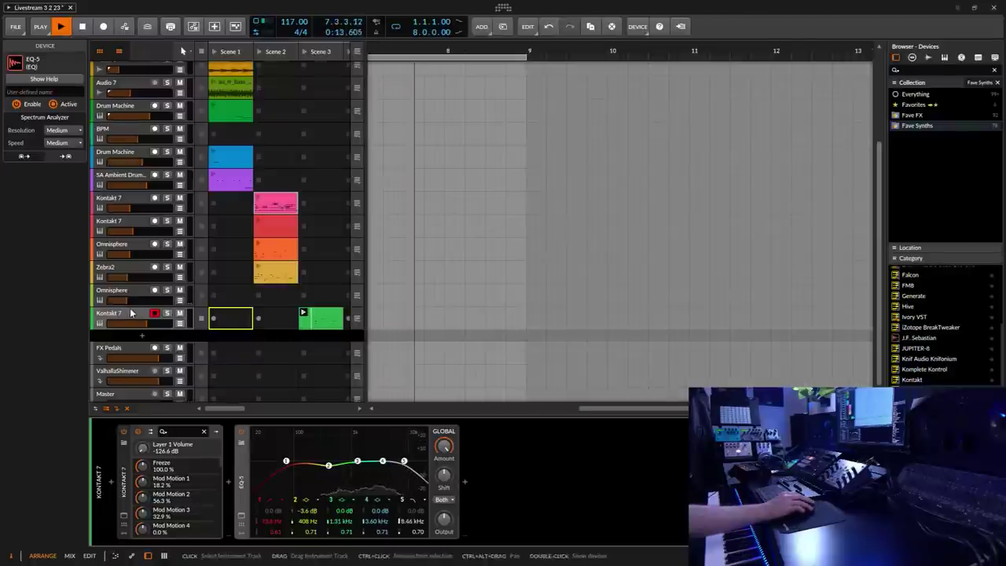
{"action": "left_click", "coordinate": [99, 481]}
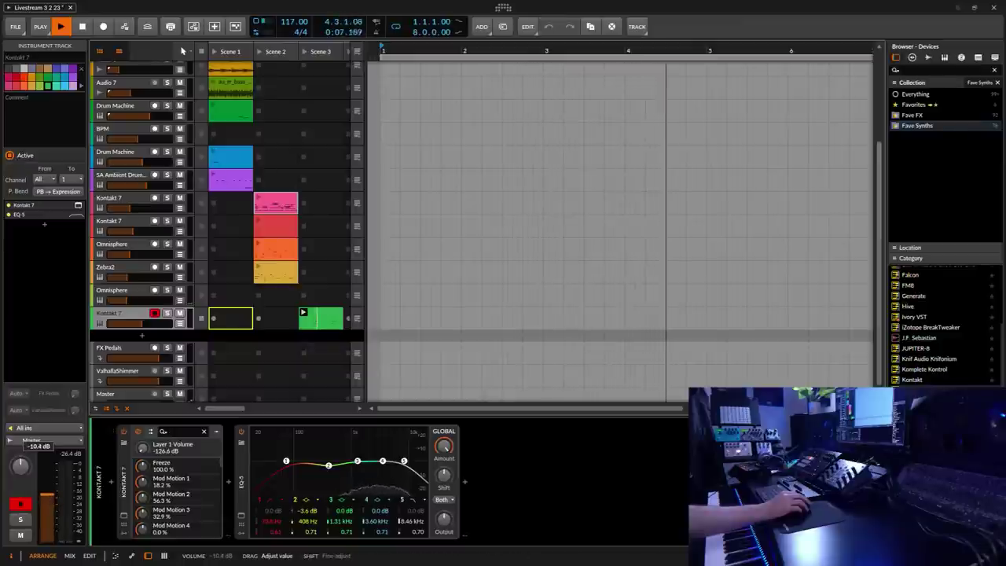
{"action": "left_click_drag", "start_coordinate": [52, 499], "coordinate": [49, 503]}
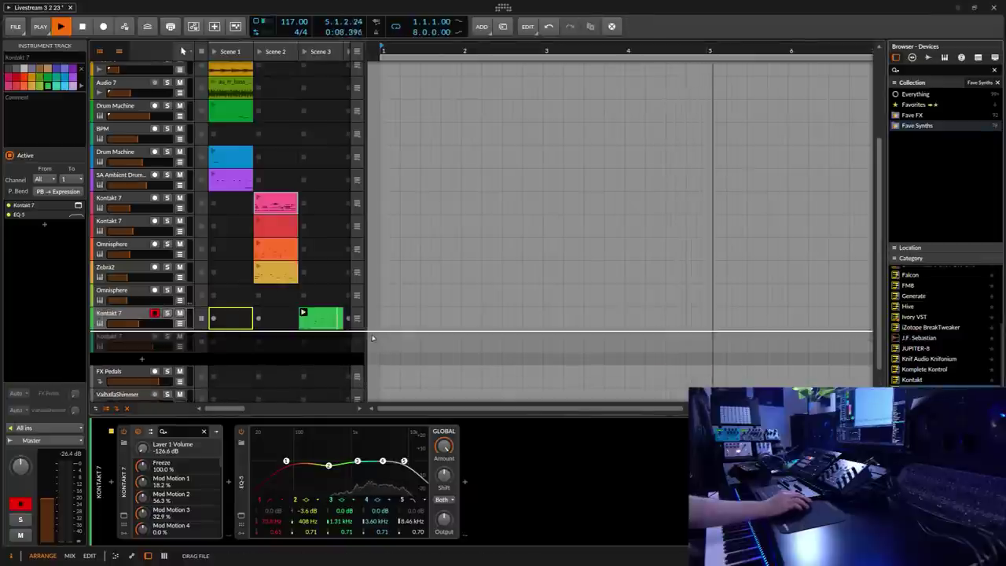
Add another Kontakt 7 track below the Lunaris 2 track and load the CHOREOGRAPHS instrument into it.
{"action": "key", "text": "ctrl+d"}
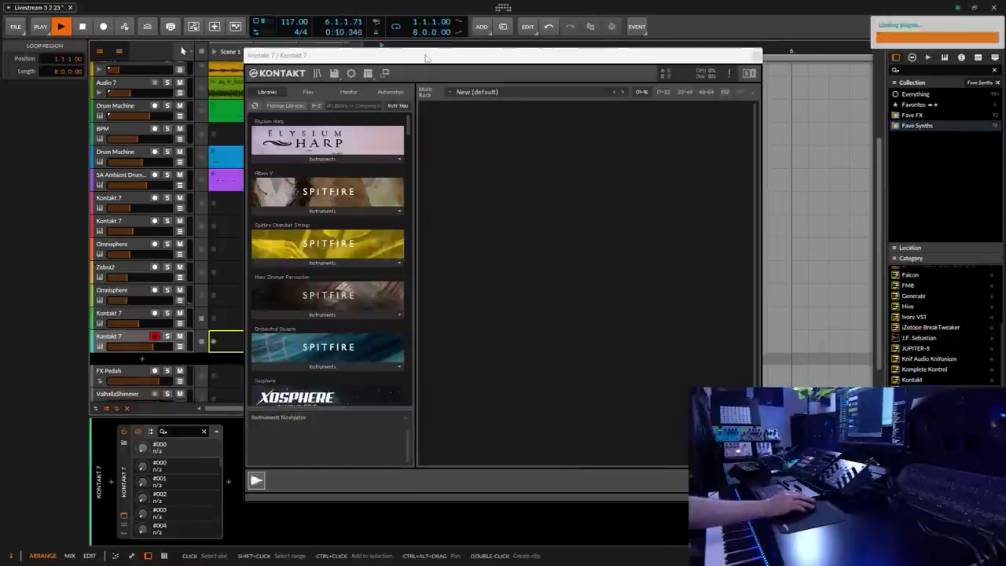
{"action": "left_click_drag", "start_coordinate": [433, 52], "coordinate": [559, 50]}
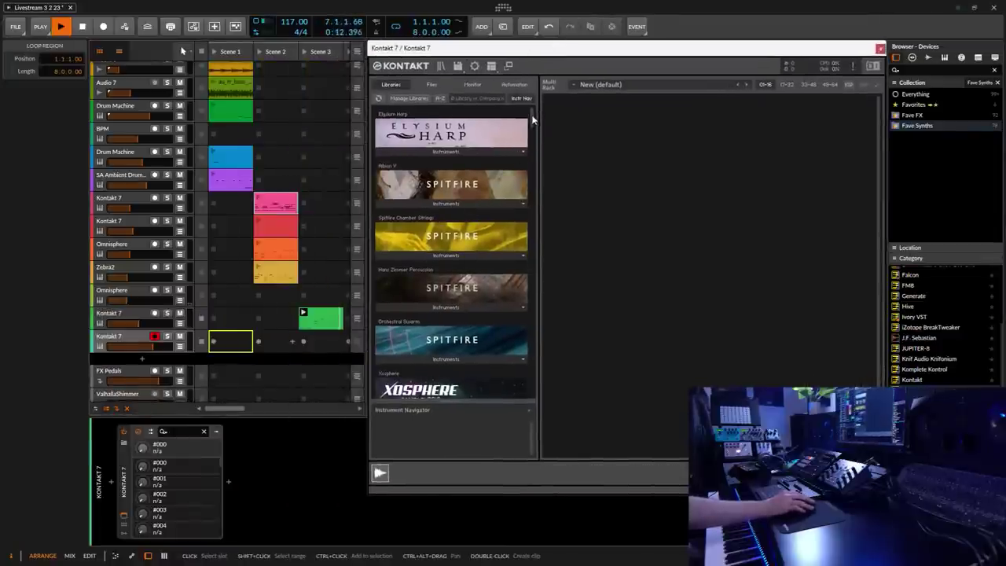
{"action": "left_click_drag", "start_coordinate": [533, 120], "coordinate": [534, 145]}
{"action": "left_click", "coordinate": [448, 290]}
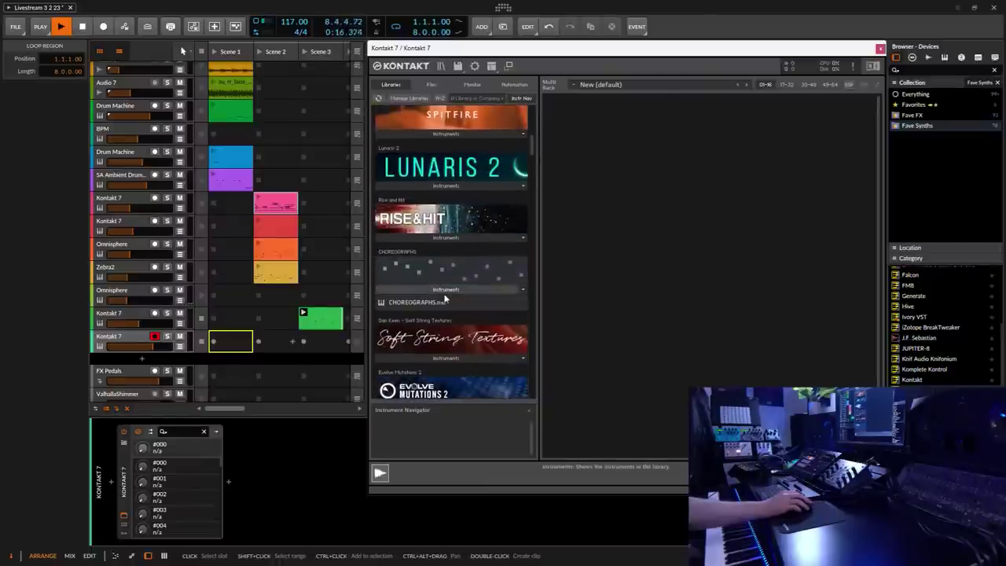
{"action": "double_click", "coordinate": [428, 301]}
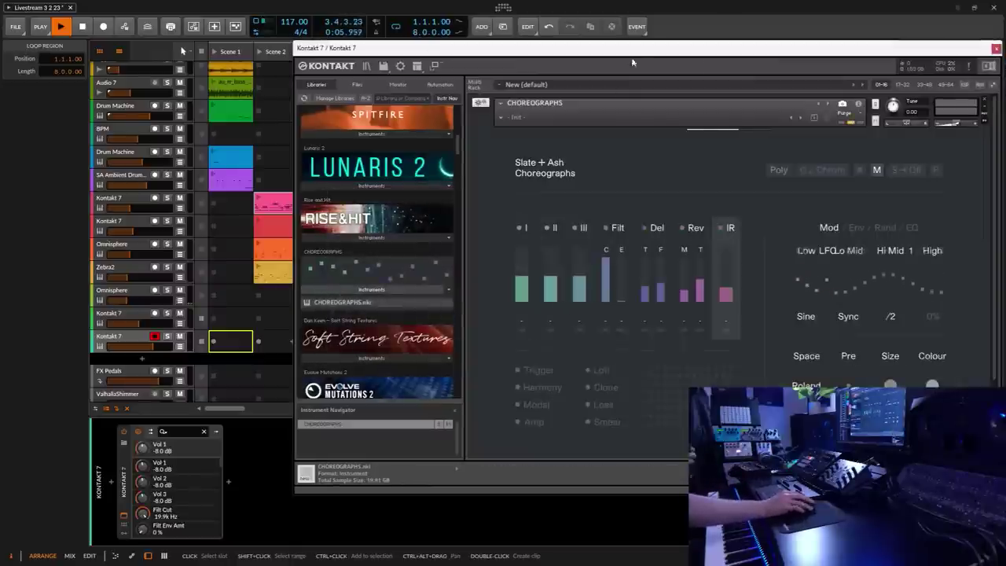
Load the Pad preset Purity in CHOREOGRAPHS and lower that track's volume.
{"action": "left_click_drag", "start_coordinate": [634, 51], "coordinate": [545, 49]}
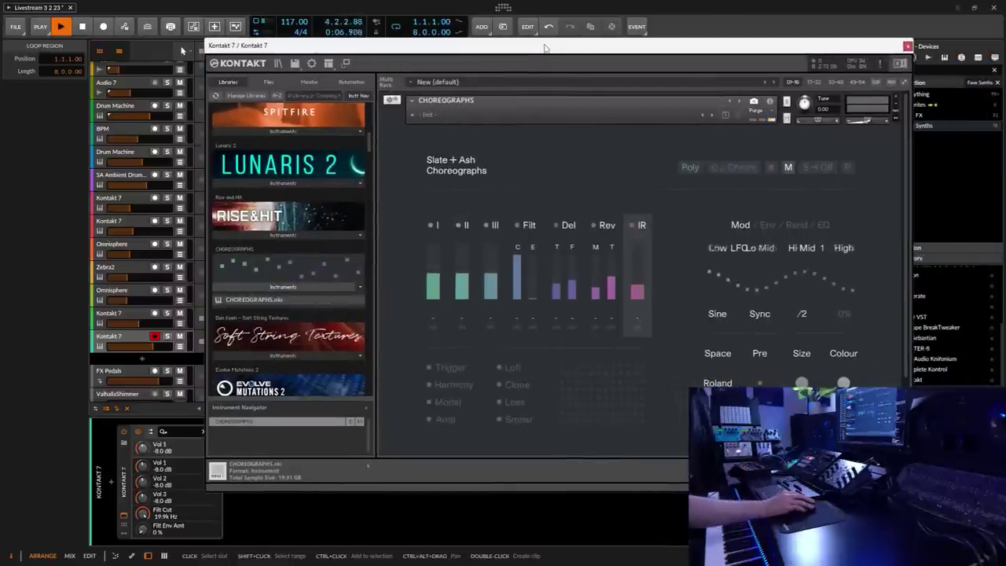
{"action": "left_click", "coordinate": [410, 115]}
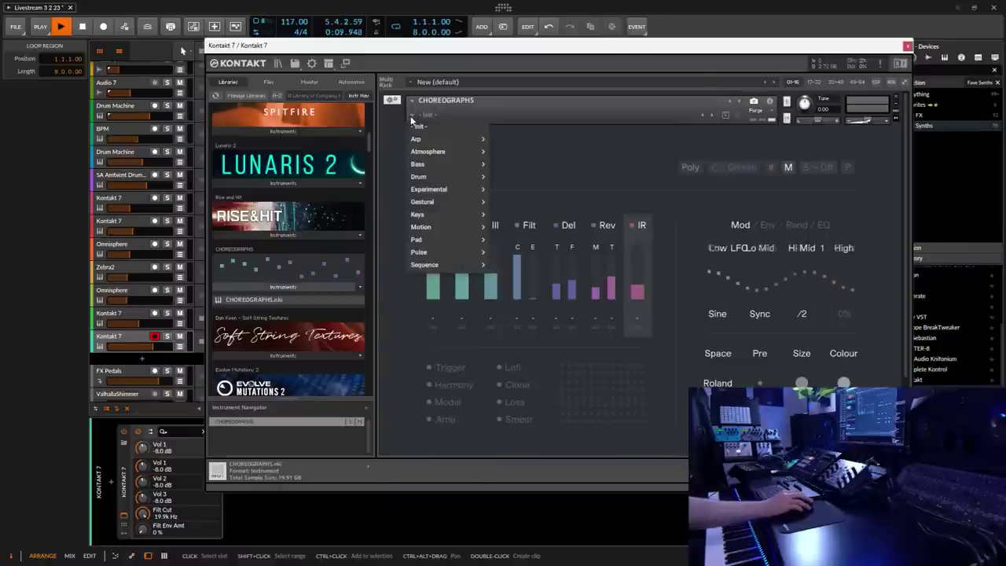
{"action": "mouse_move", "coordinate": [427, 240]}
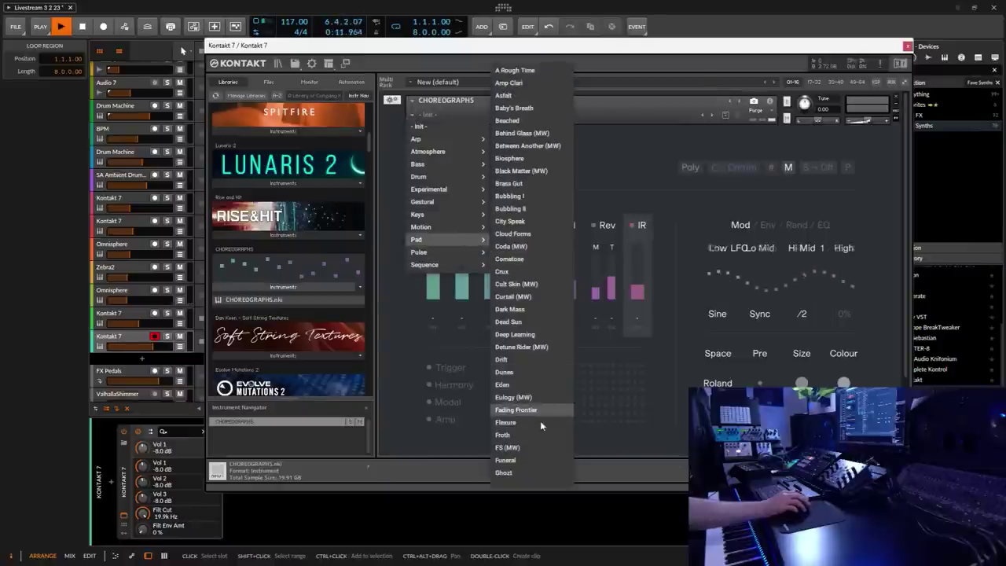
{"action": "scroll", "coordinate": [539, 417], "scroll_direction": "down", "scroll_amount": 20}
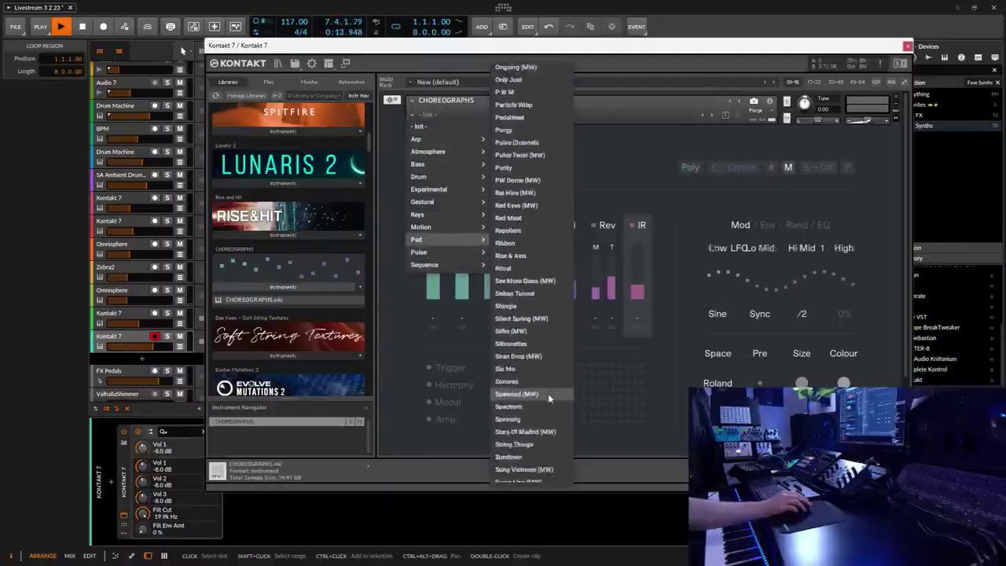
{"action": "scroll", "coordinate": [548, 398], "scroll_direction": "up", "scroll_amount": 3}
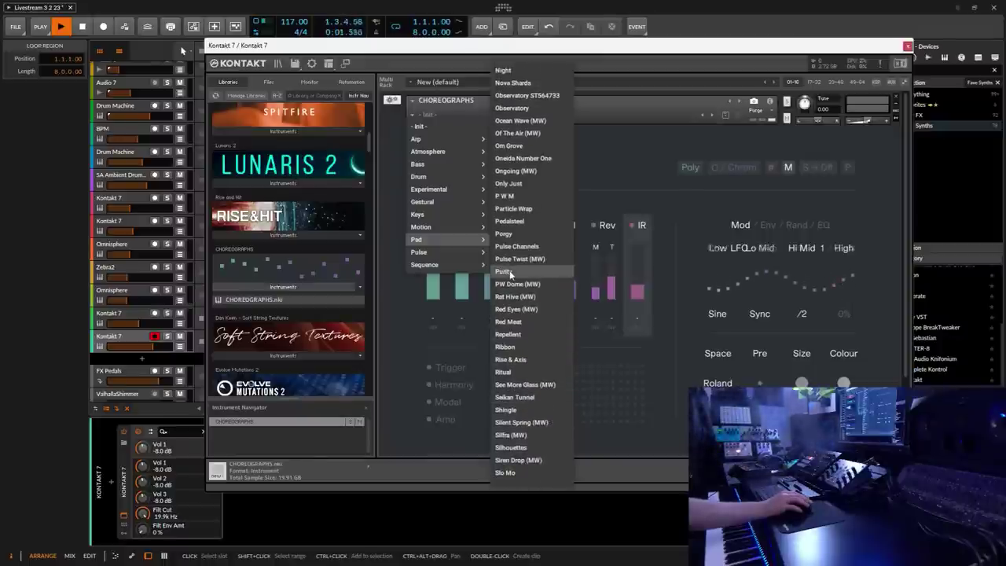
{"action": "left_click", "coordinate": [504, 271]}
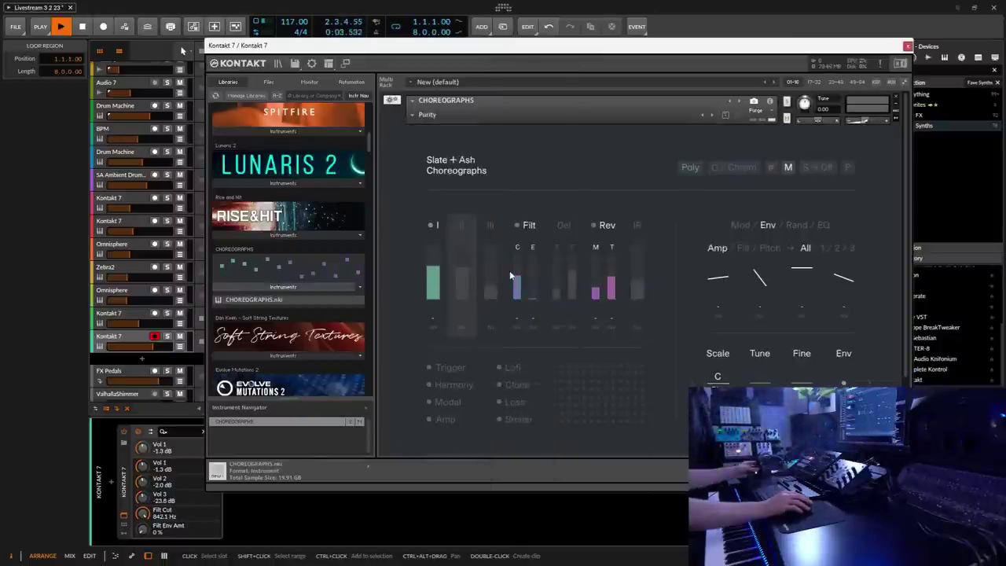
{"action": "left_click", "coordinate": [126, 346]}
{"action": "left_click_drag", "start_coordinate": [49, 491], "coordinate": [49, 506]}
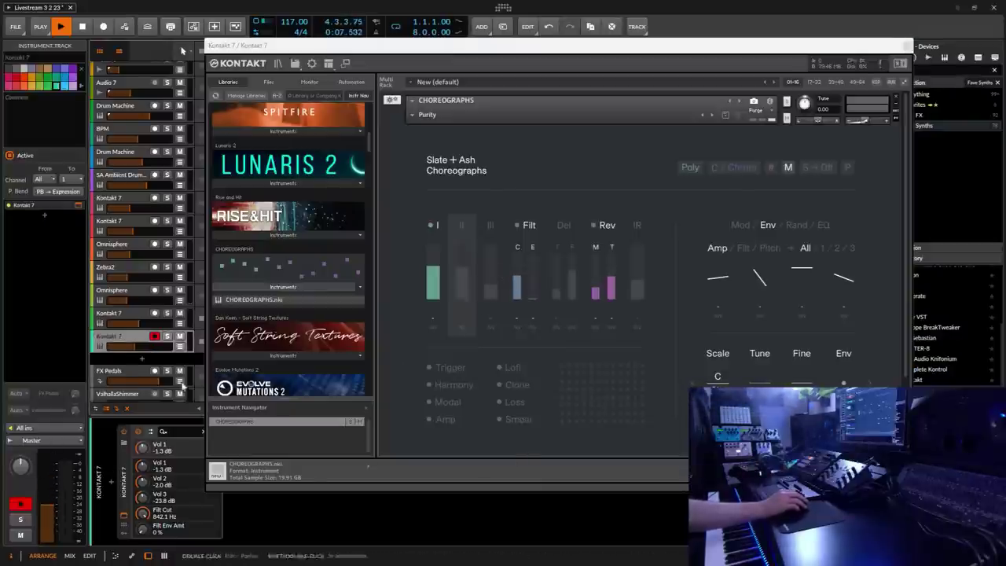
Insert ValhallaShimmer from Fave FX after Kontakt 7 on the Choreographs track and close both plug-in windows.
{"action": "left_click", "coordinate": [907, 46]}
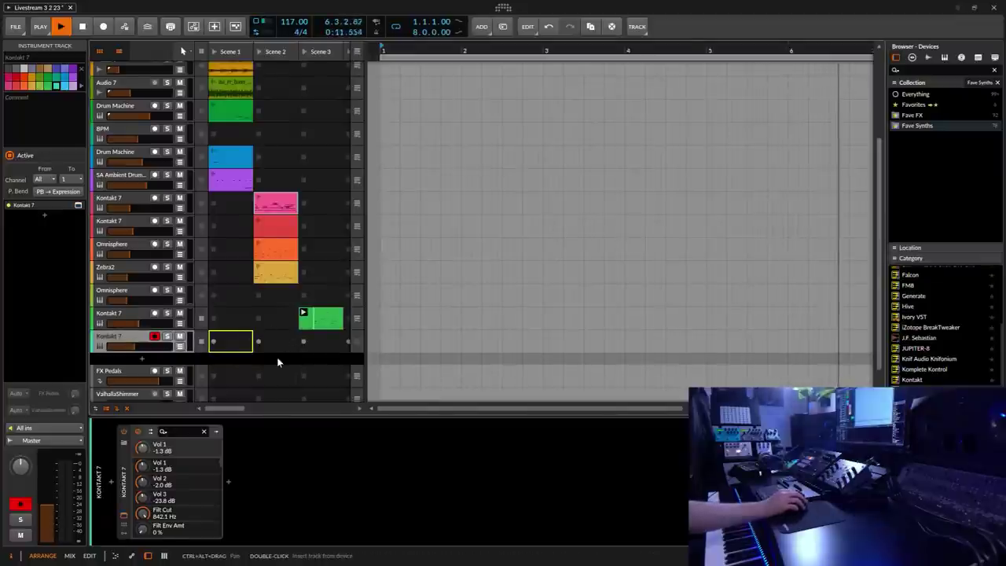
{"action": "left_click", "coordinate": [228, 481]}
{"action": "left_click", "coordinate": [28, 180]}
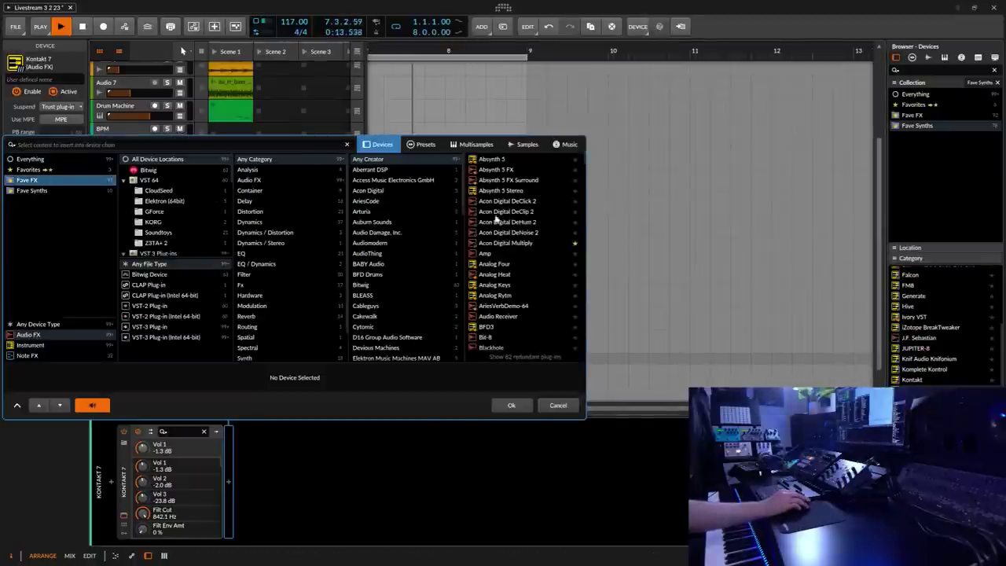
{"action": "scroll", "coordinate": [529, 316], "scroll_direction": "down", "scroll_amount": 10}
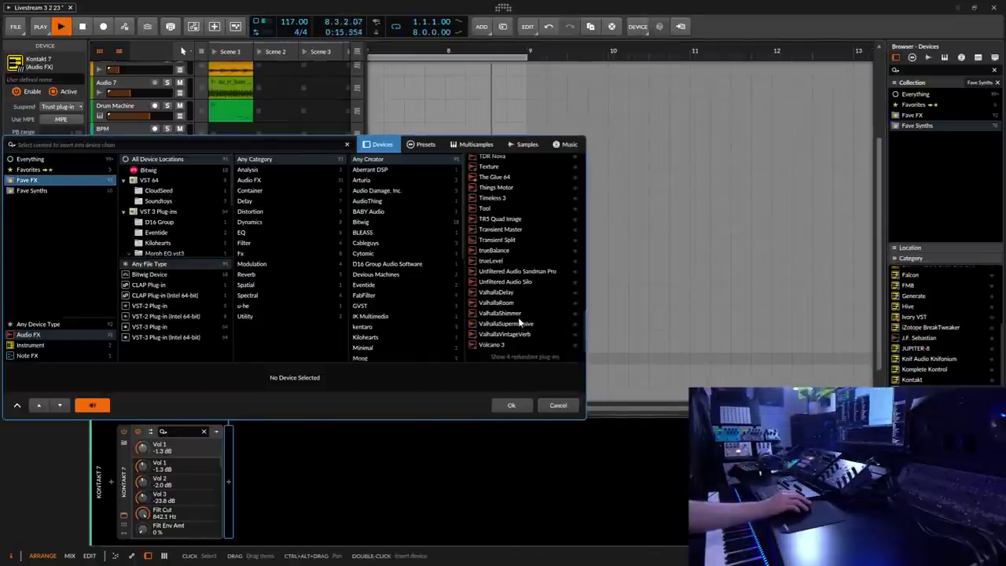
{"action": "left_click", "coordinate": [512, 313]}
{"action": "left_click", "coordinate": [512, 402]}
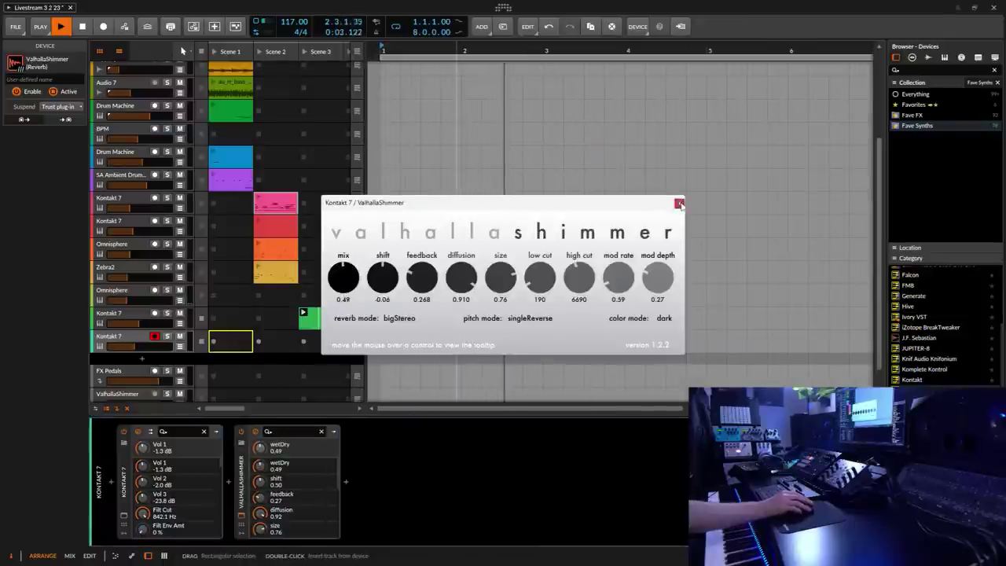
{"action": "left_click", "coordinate": [681, 204]}
Set the Choreographs track's volume to about -18 dB and end its Scene 3 clip recording so the clip loops.
{"action": "left_click", "coordinate": [126, 338]}
{"action": "left_click_drag", "start_coordinate": [47, 503], "coordinate": [48, 515]}
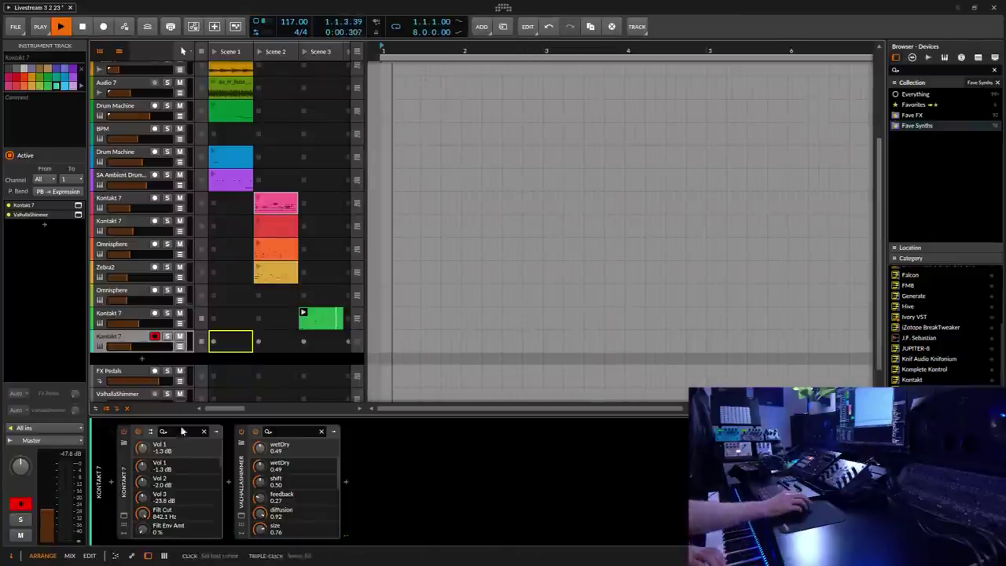
{"action": "left_click_drag", "start_coordinate": [50, 515], "coordinate": [50, 509]}
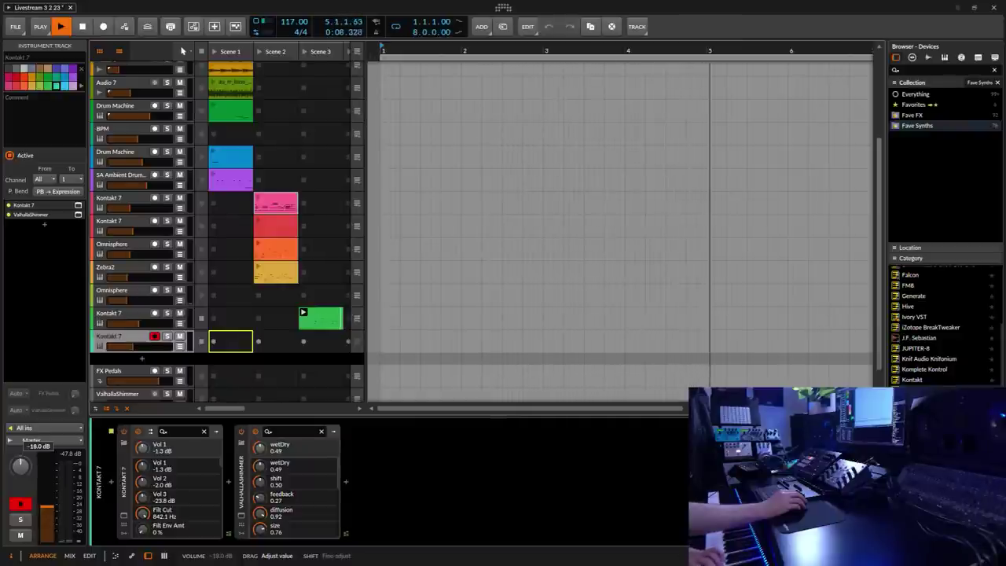
{"action": "left_click_drag", "start_coordinate": [21, 466], "coordinate": [21, 465]}
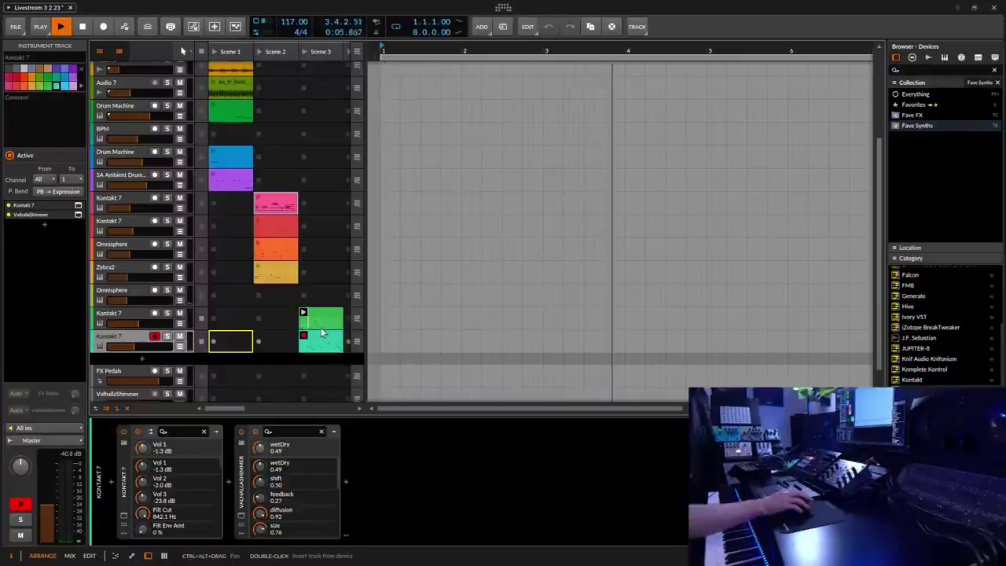
{"action": "left_click", "coordinate": [310, 336]}
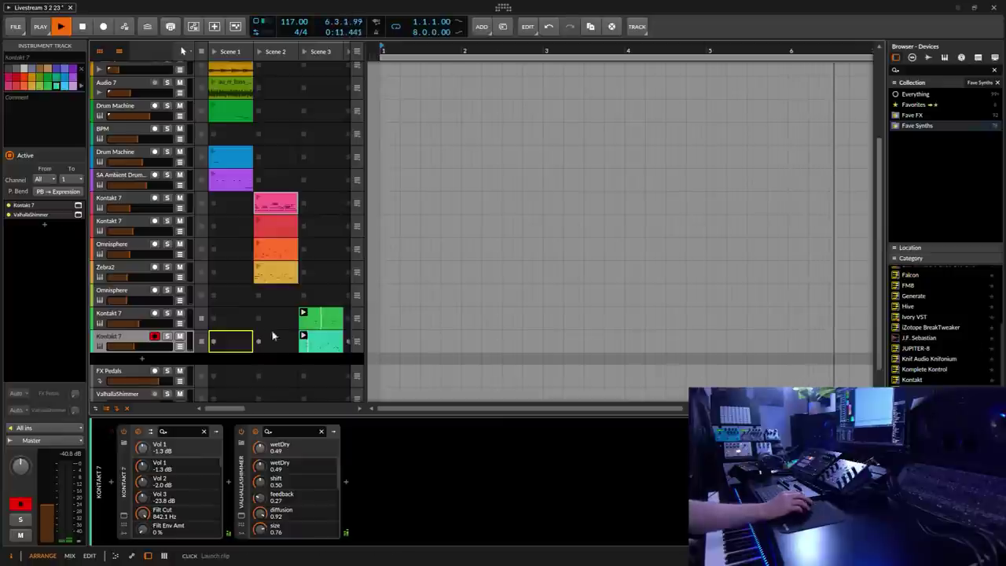
Insert EQ-5 after ValhallaShimmer, make band 1 a low cut at 170 Hz and dip band 3 to -1.8 dB at 1.13 kHz.
{"action": "left_click", "coordinate": [346, 471]}
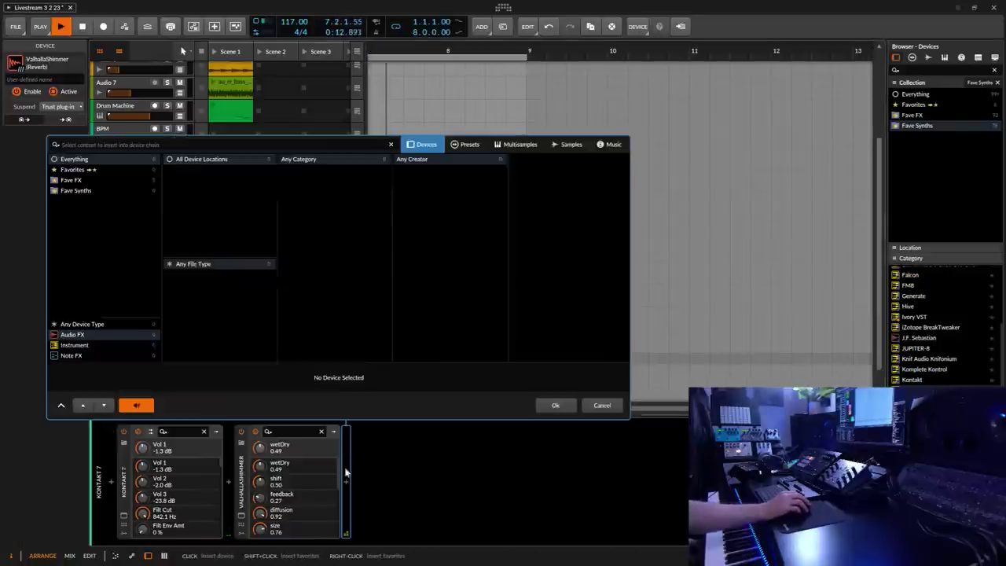
{"action": "left_click", "coordinate": [102, 180]}
{"action": "scroll", "coordinate": [565, 344], "scroll_direction": "down", "scroll_amount": 3}
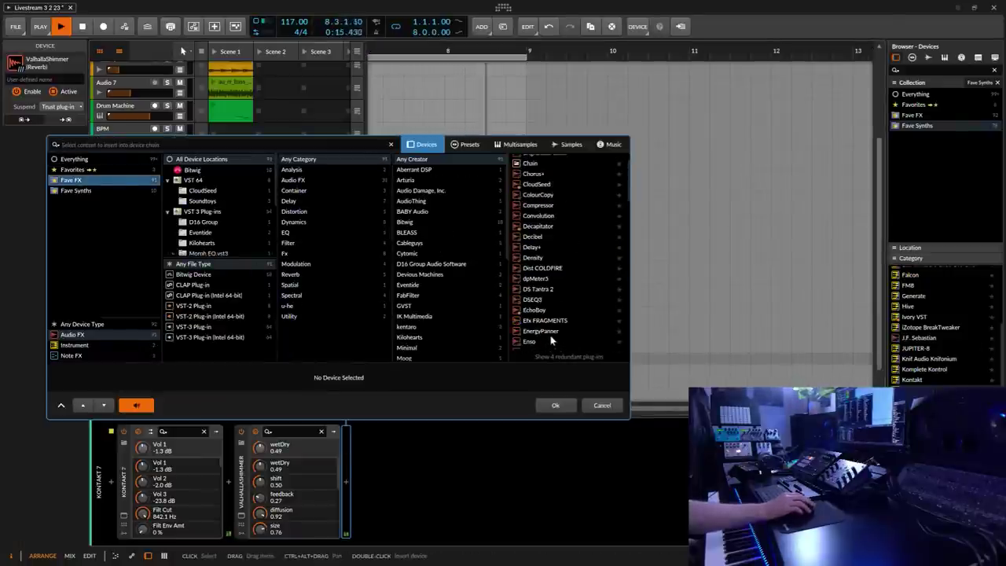
{"action": "left_click", "coordinate": [550, 315]}
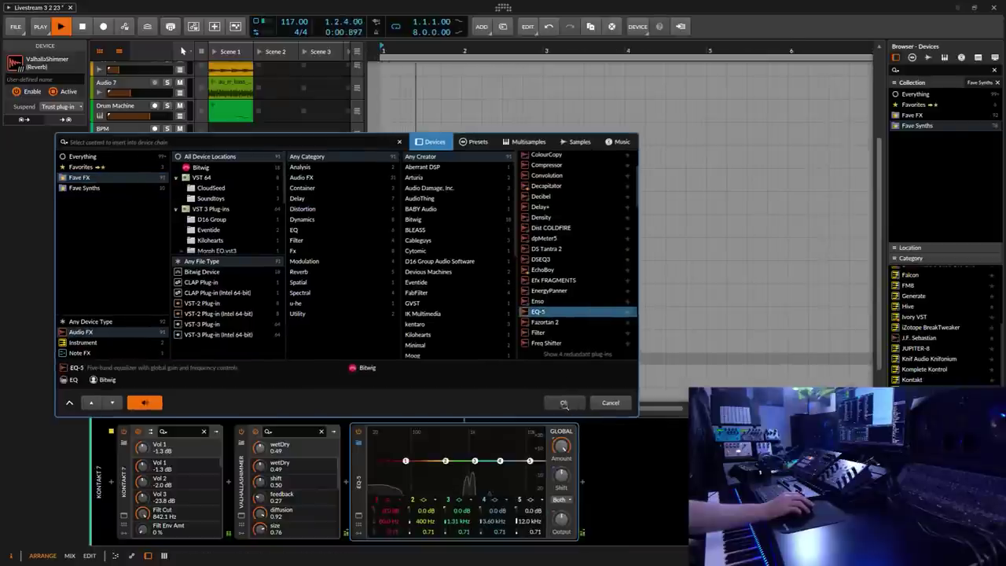
{"action": "left_click", "coordinate": [565, 403]}
{"action": "left_click_drag", "start_coordinate": [474, 460], "coordinate": [472, 467]}
{"action": "left_click", "coordinate": [396, 511]}
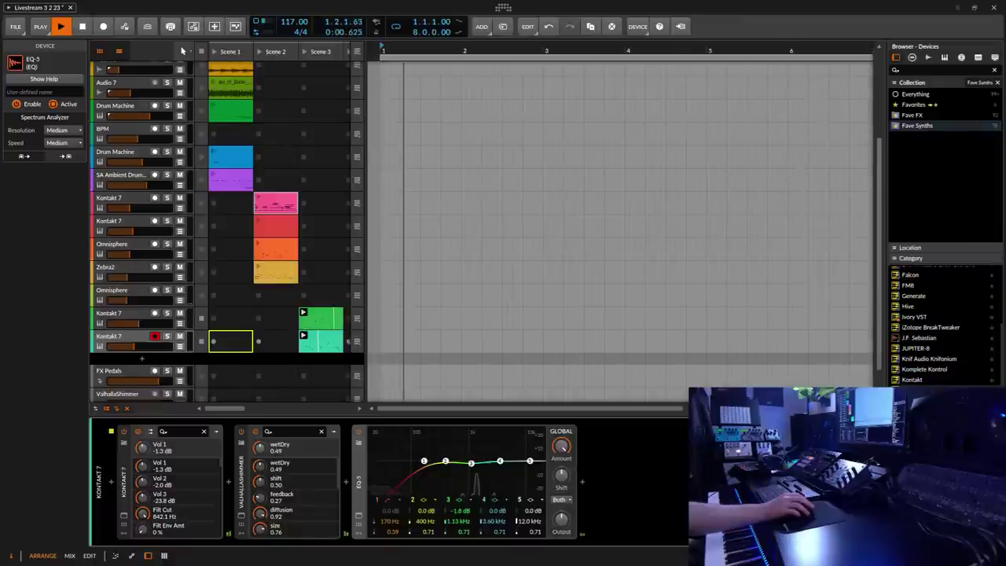
Add an Omnisphere track below the Choreographs track and open Omnisphere's full-size patch browser.
{"action": "scroll", "coordinate": [998, 367], "scroll_direction": "down", "scroll_amount": 3}
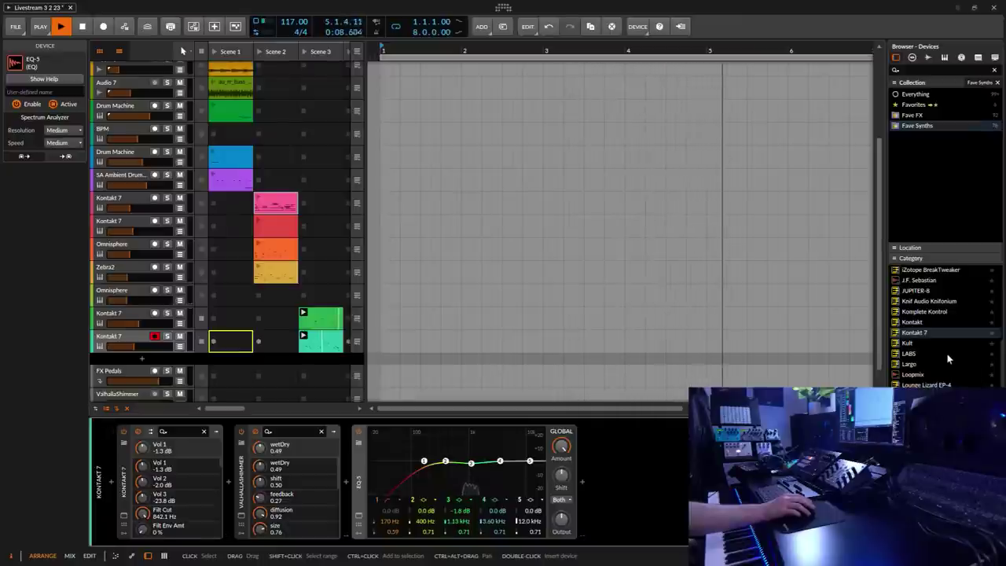
{"action": "left_click_drag", "start_coordinate": [928, 393], "coordinate": [268, 353]}
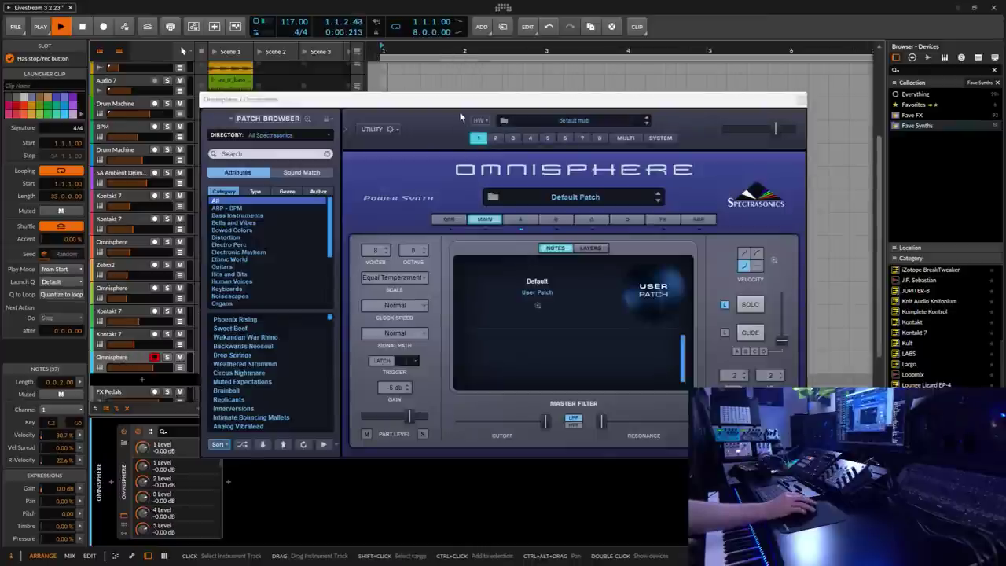
{"action": "left_click_drag", "start_coordinate": [449, 107], "coordinate": [558, 71]}
{"action": "left_click", "coordinate": [681, 166]}
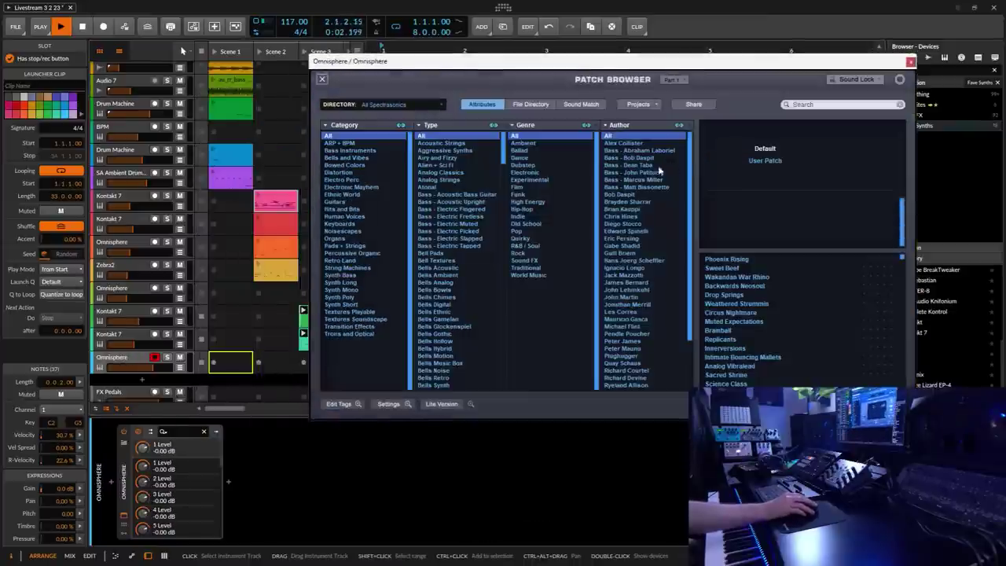
Filter Omnisphere's patches to the Ambient Soundscapes user directory and the Pads + Strings category.
{"action": "left_click", "coordinate": [441, 109]}
{"action": "mouse_move", "coordinate": [428, 243]}
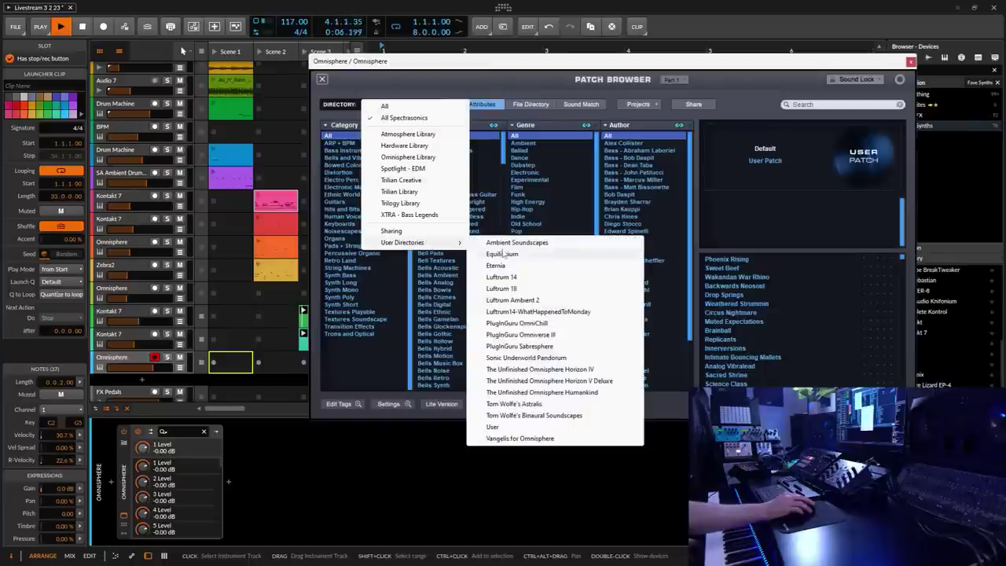
{"action": "left_click", "coordinate": [515, 244]}
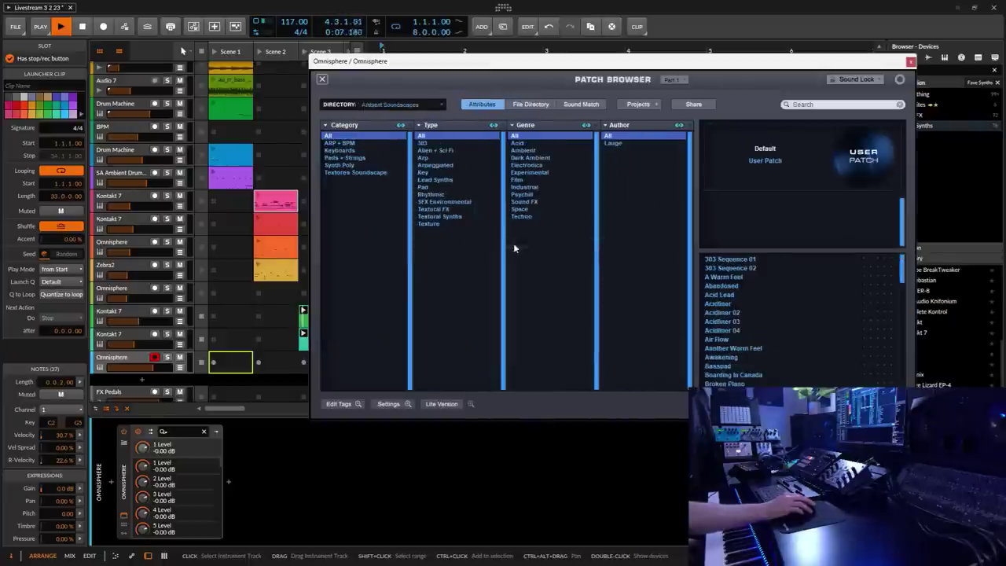
{"action": "left_click", "coordinate": [340, 158]}
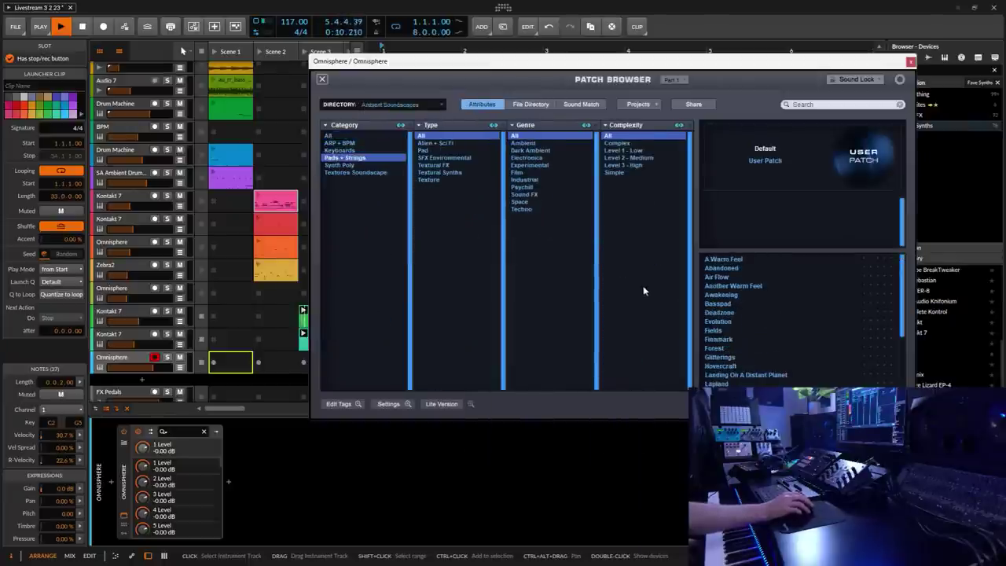
Try the A Warm Feel patch on the new Omnisphere track and lower the track's volume.
{"action": "left_click", "coordinate": [210, 361]}
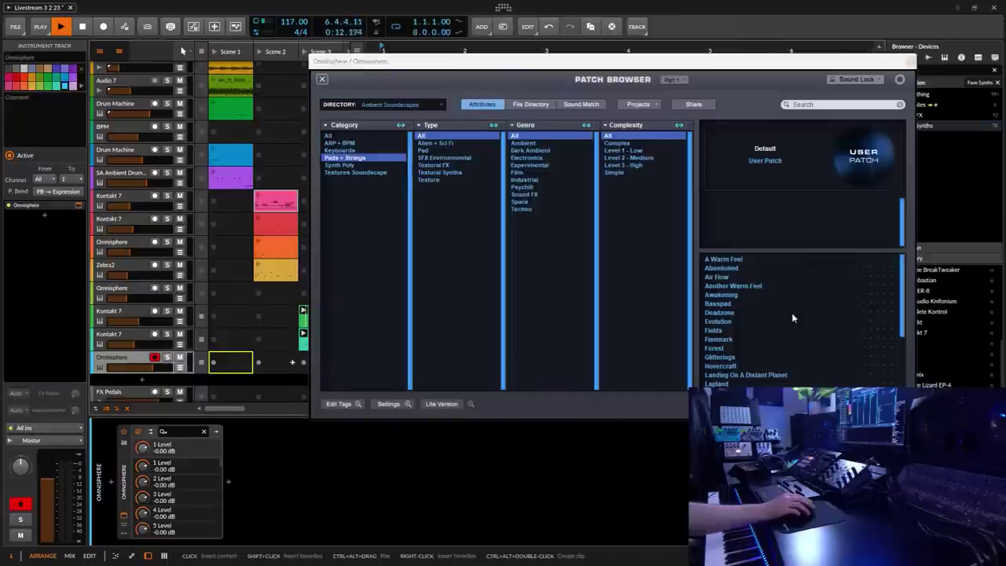
{"action": "left_click", "coordinate": [727, 259]}
{"action": "left_click", "coordinate": [122, 441]}
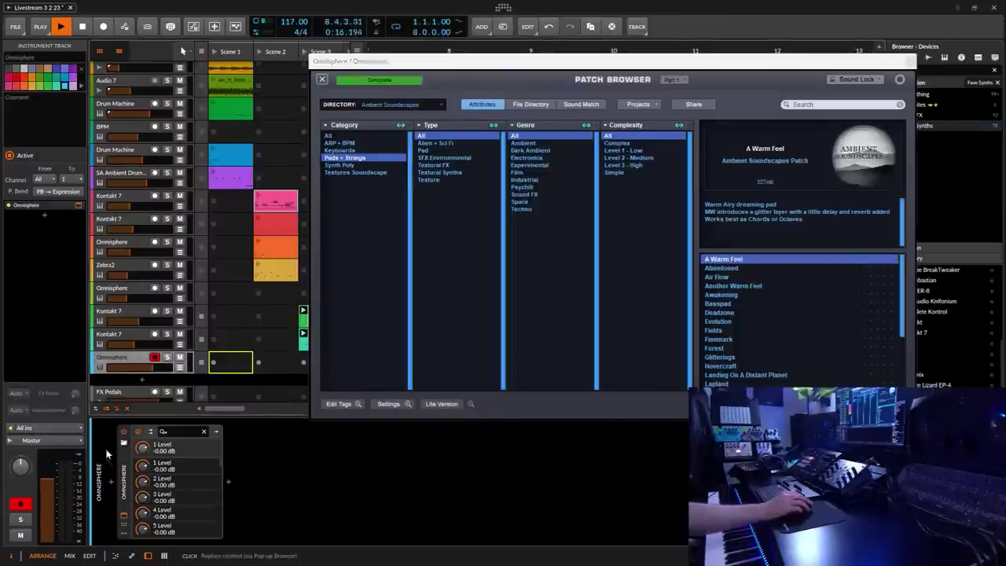
{"action": "left_click_drag", "start_coordinate": [45, 499], "coordinate": [45, 507]}
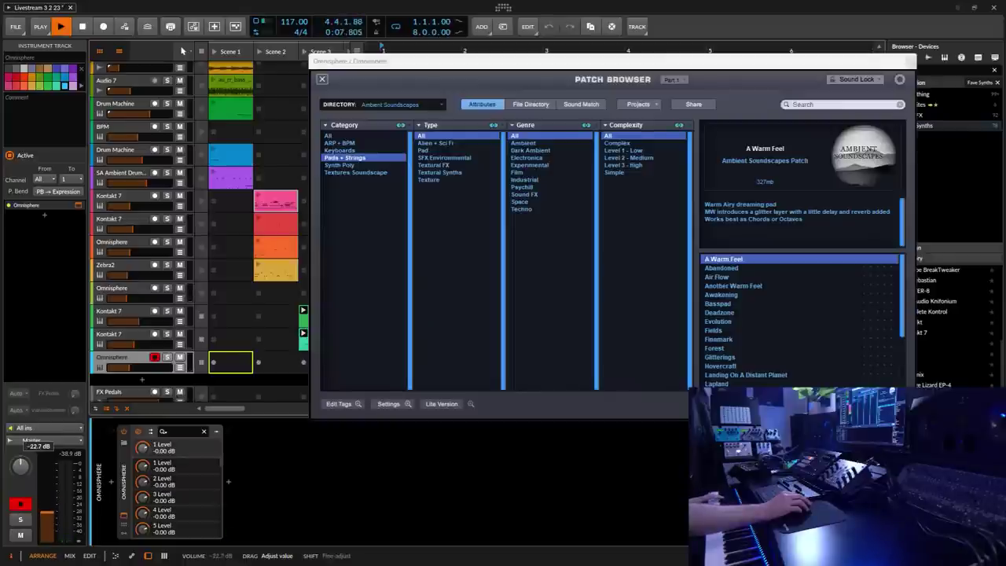
{"action": "left_click_drag", "start_coordinate": [45, 511], "coordinate": [45, 516]}
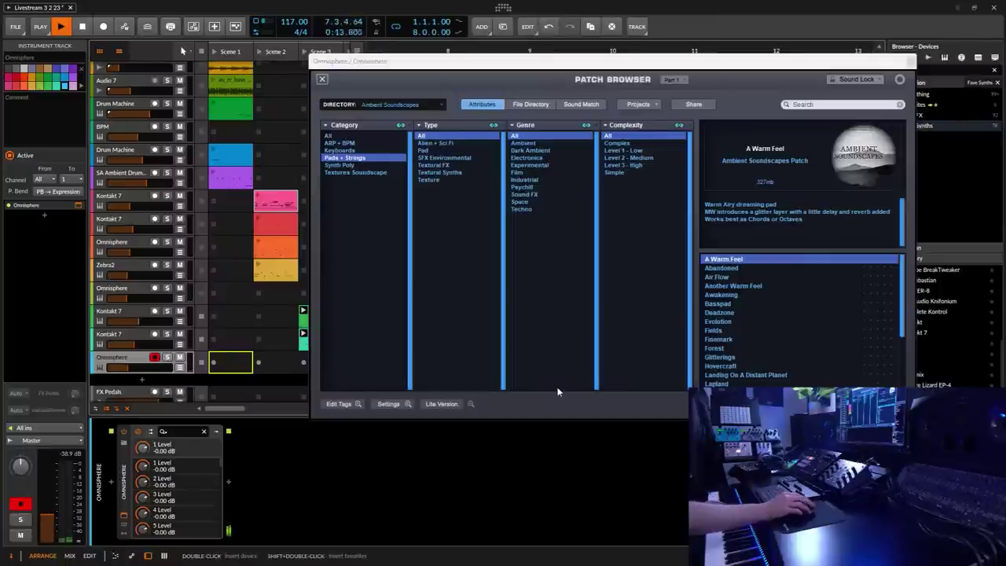
Load the Abandoned patch, set the Omnisphere track's volume to about -19 dB and close the plug-in window.
{"action": "left_click", "coordinate": [722, 268]}
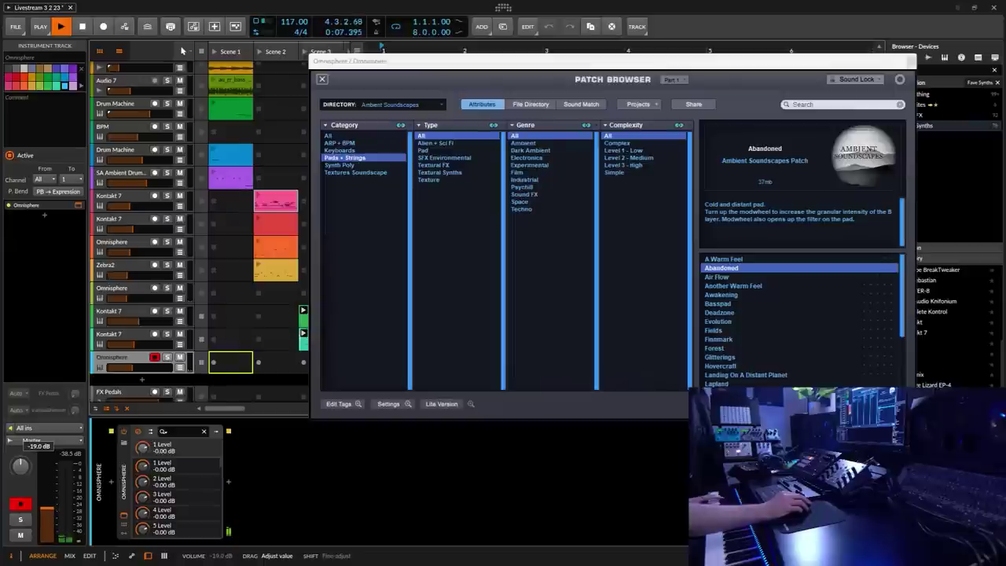
{"action": "left_click_drag", "start_coordinate": [49, 512], "coordinate": [51, 510]}
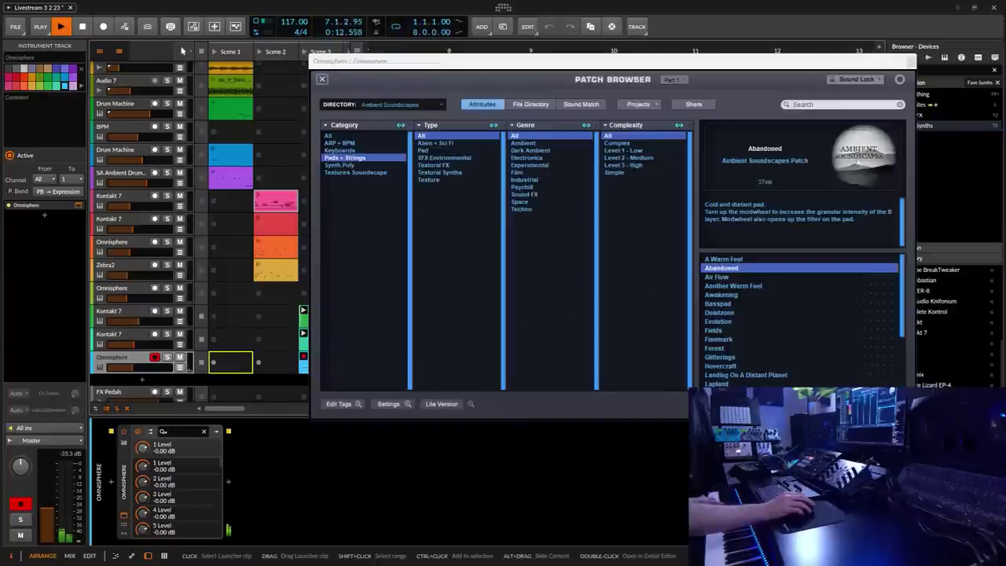
{"action": "left_click", "coordinate": [910, 61]}
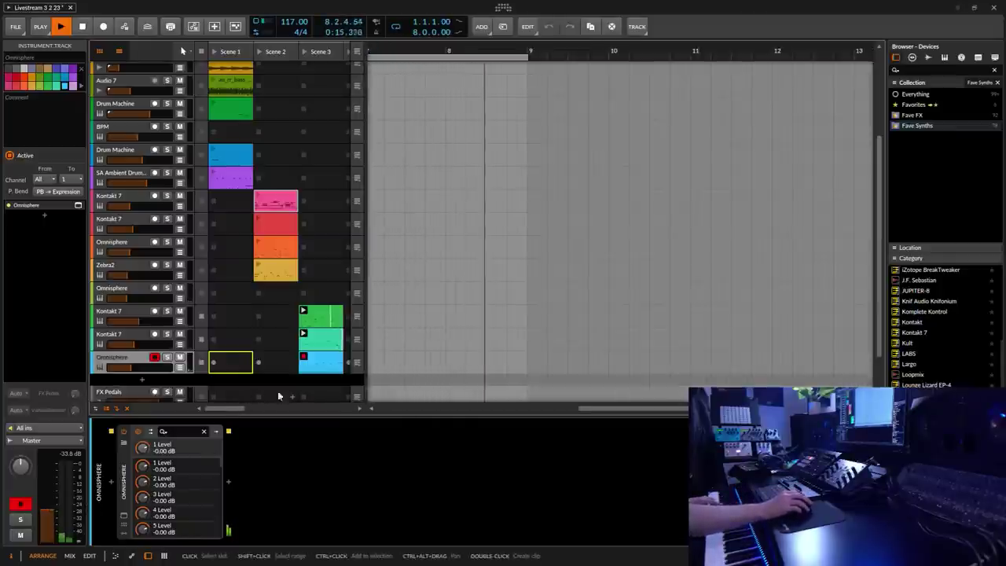
End the new Omnisphere track's Scene 3 clip recording so it loops, and save the project.
{"action": "left_click", "coordinate": [303, 360]}
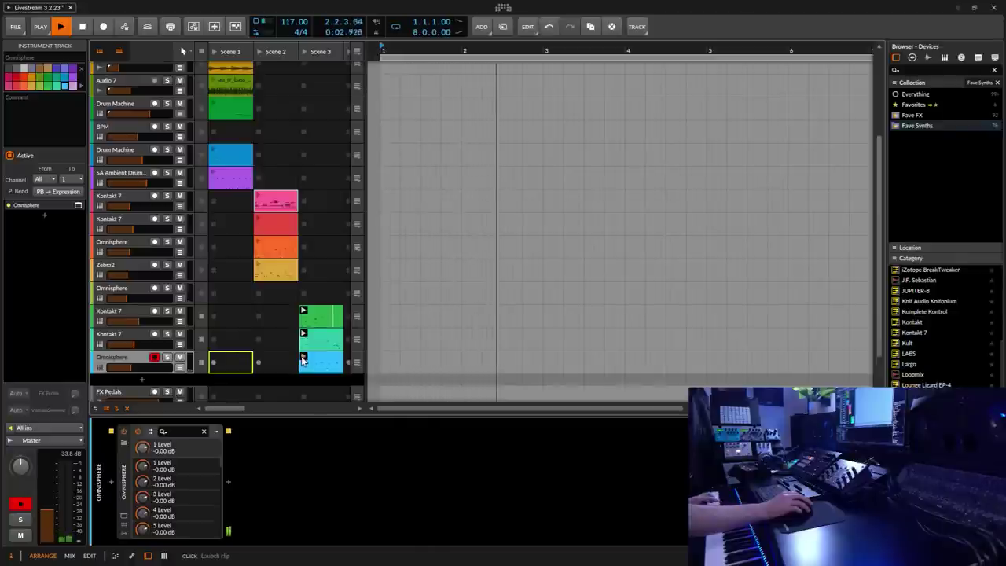
{"action": "left_click", "coordinate": [15, 26]}
{"action": "left_click", "coordinate": [28, 76]}
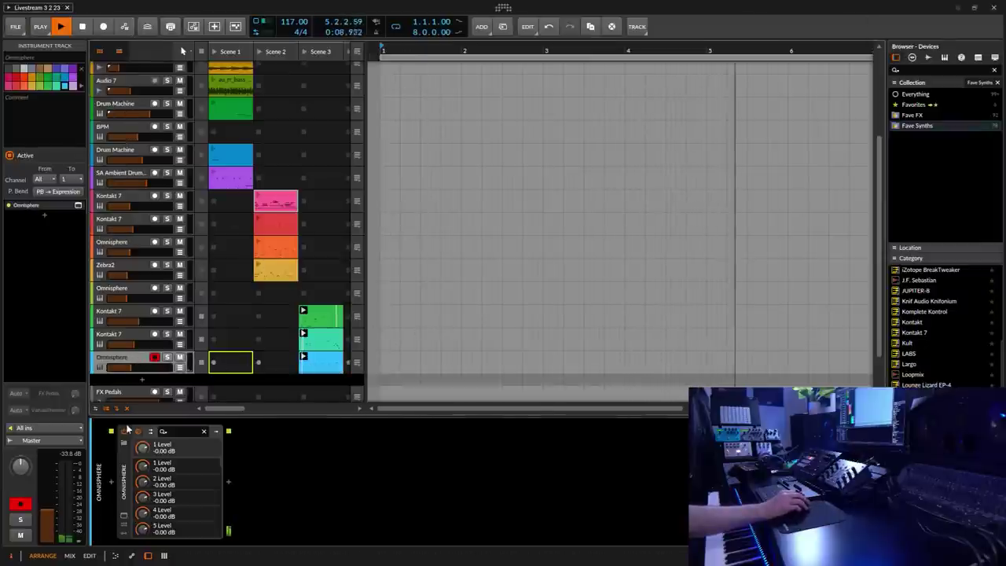
Select the Choreographs Kontakt 7 track and slightly lower its volume.
{"action": "key", "text": "Up"}
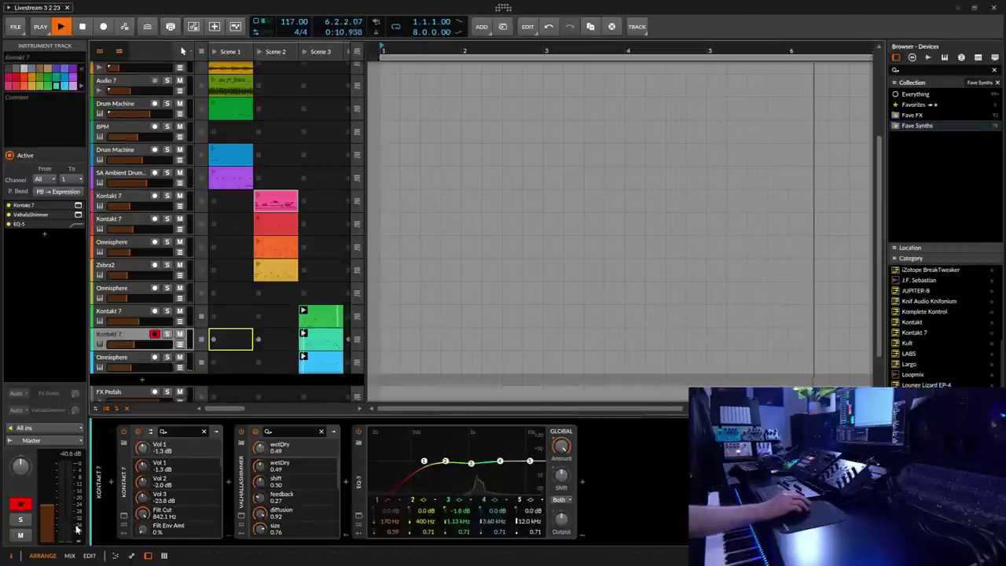
{"action": "left_click_drag", "start_coordinate": [55, 513], "coordinate": [55, 513]}
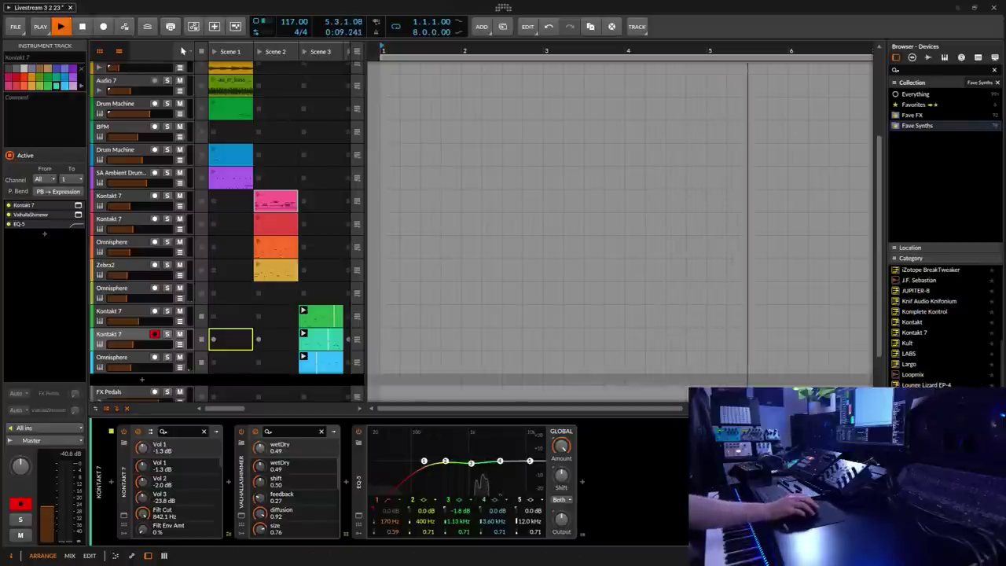
Look through the Fave Synths device list for another instrument to layer.
{"action": "scroll", "coordinate": [999, 383], "scroll_direction": "down", "scroll_amount": 1}
{"action": "scroll", "coordinate": [1000, 383], "scroll_direction": "down", "scroll_amount": 3}
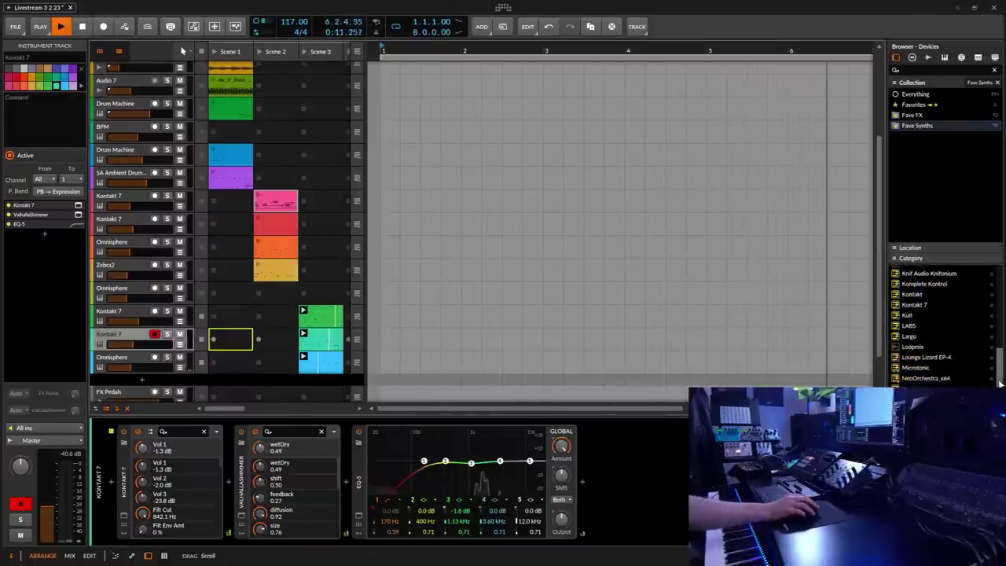
{"action": "scroll", "coordinate": [943, 326], "scroll_direction": "down", "scroll_amount": 2}
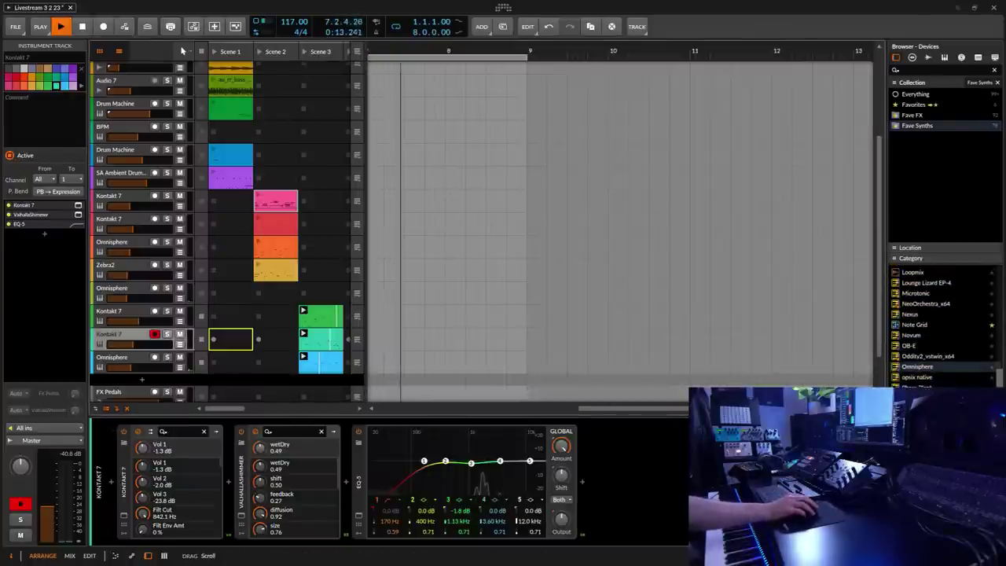
{"action": "scroll", "coordinate": [943, 326], "scroll_direction": "down", "scroll_amount": 5}
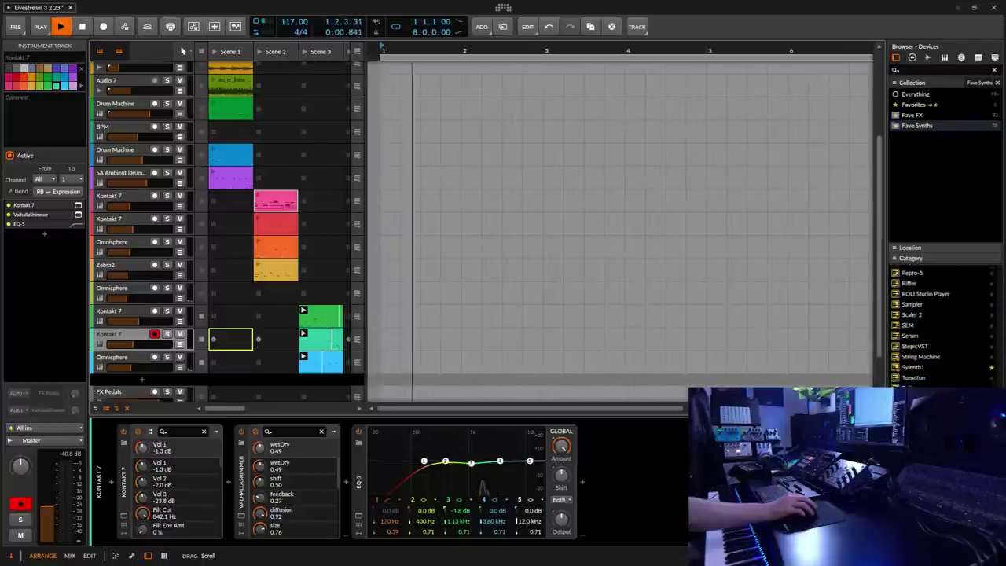
{"action": "left_click_drag", "start_coordinate": [1000, 377], "coordinate": [999, 304]}
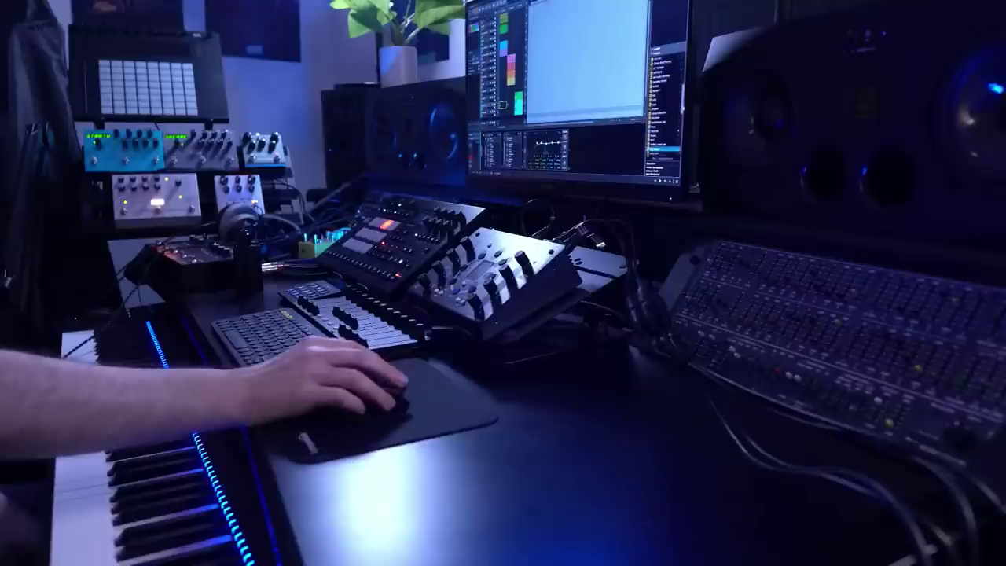
{"action": "scroll", "coordinate": [665, 102], "scroll_direction": "down", "scroll_amount": 1}
{"action": "scroll", "coordinate": [664, 102], "scroll_direction": "down", "scroll_amount": 1}
{"action": "scroll", "coordinate": [664, 102], "scroll_direction": "down", "scroll_amount": 2}
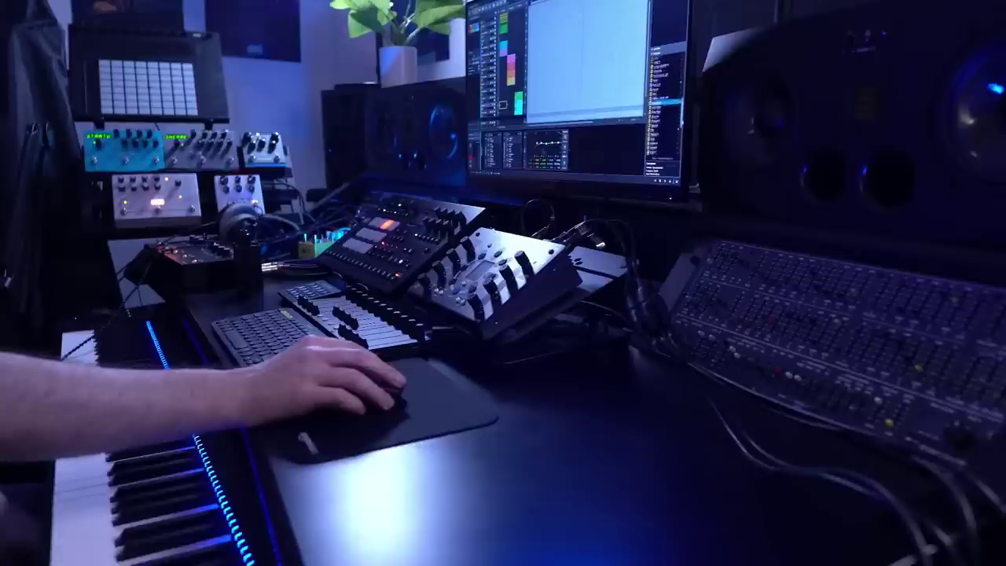
{"action": "scroll", "coordinate": [664, 102], "scroll_direction": "down", "scroll_amount": 2}
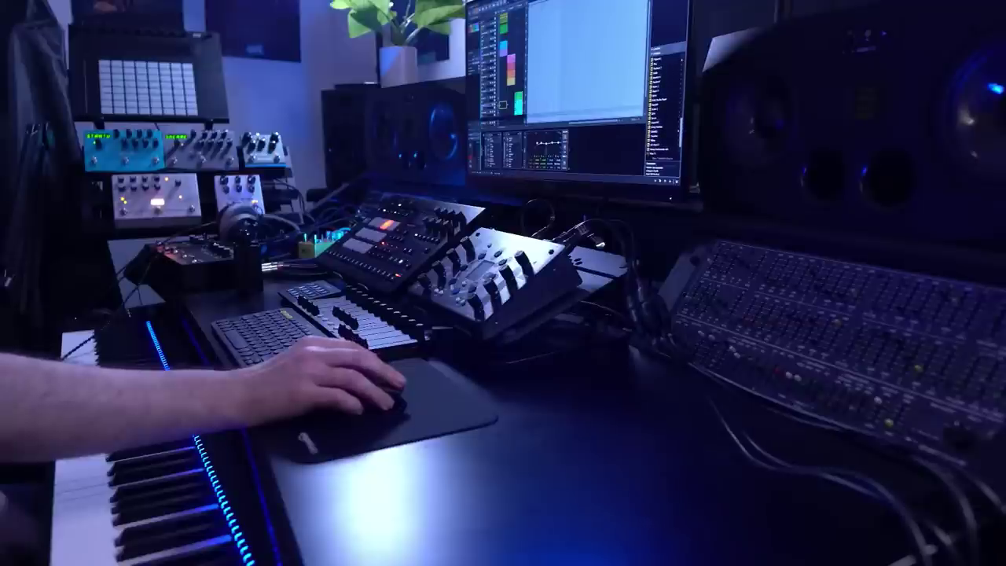
{"action": "left_click", "coordinate": [667, 57]}
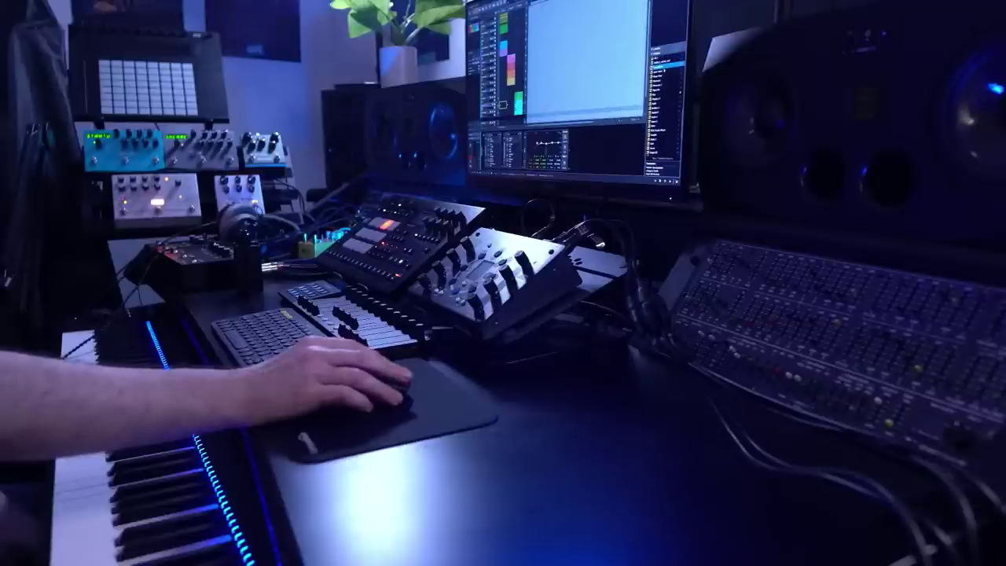